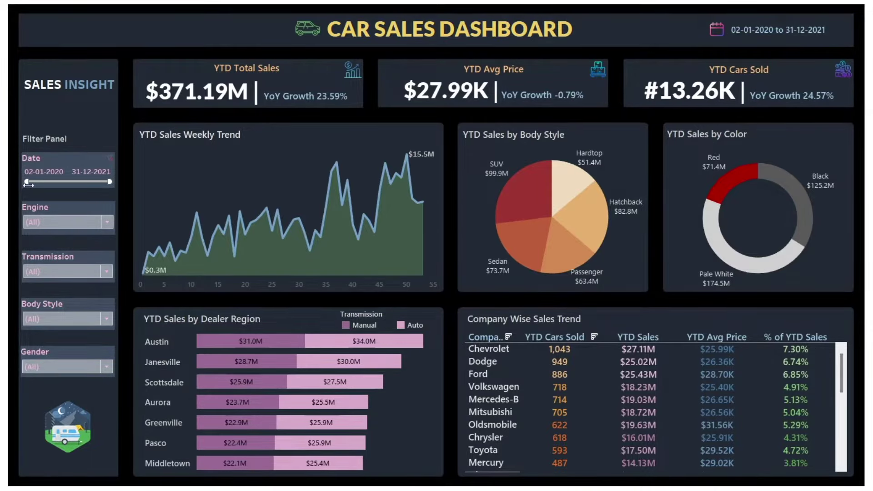
# Narrow the dashboard's date range to 23-04-2020 through 05-08-2021 and reset it to the full period.
pyautogui.moveTo(28, 184); pyautogui.dragTo(40, 184)
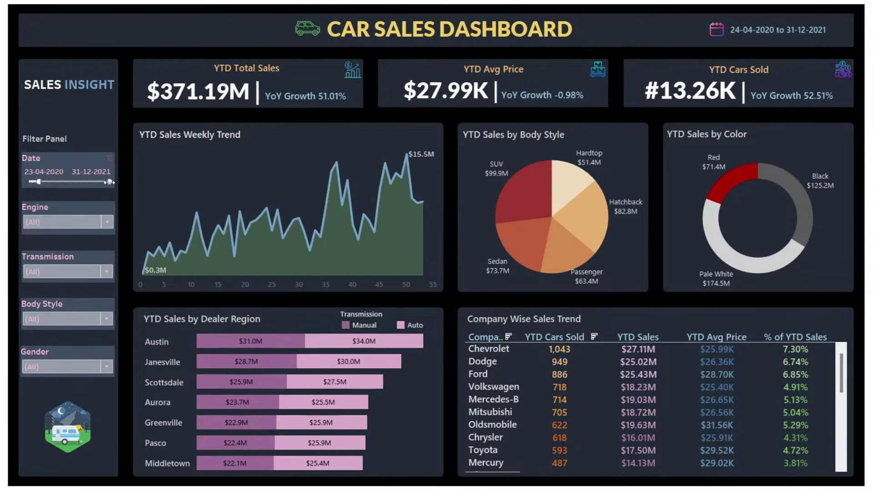
pyautogui.moveTo(109, 182); pyautogui.dragTo(94, 182)
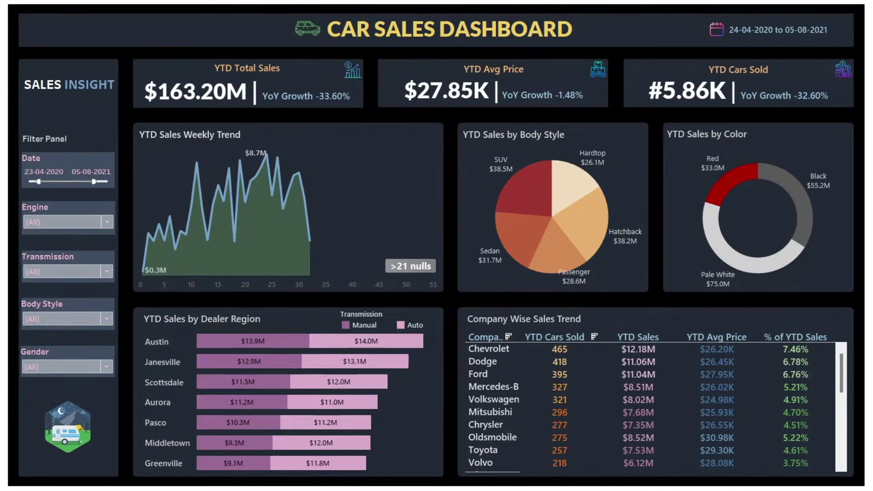
pyautogui.click(109, 160)
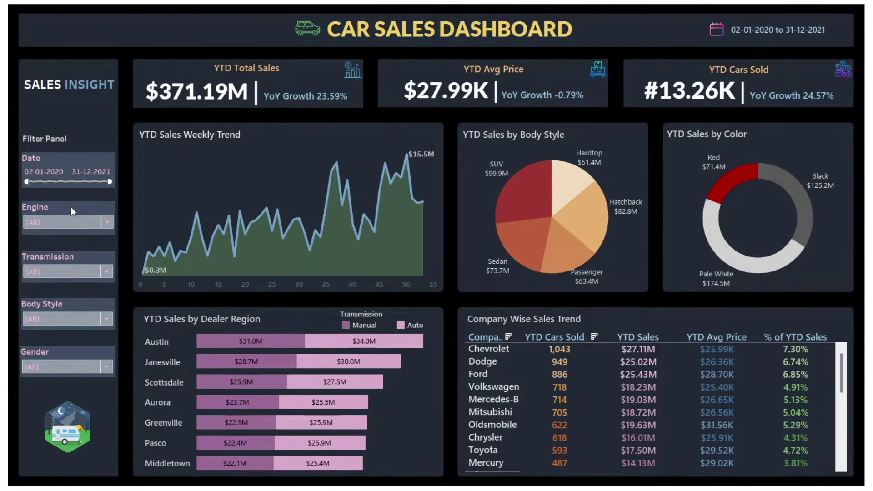
# Filter the dashboard by engine to Overhead Camshaft only and to Double Overhead Camshaft only, restoring all engines after each.
pyautogui.click(43, 228)
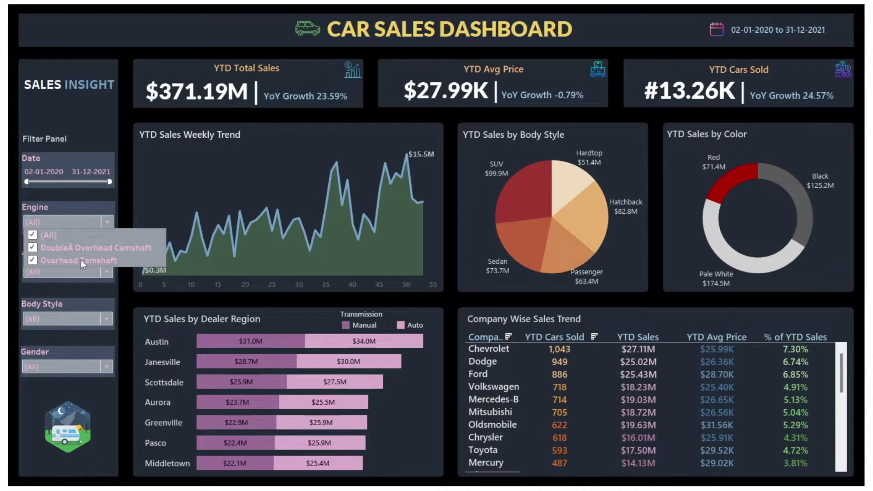
pyautogui.click(32, 248)
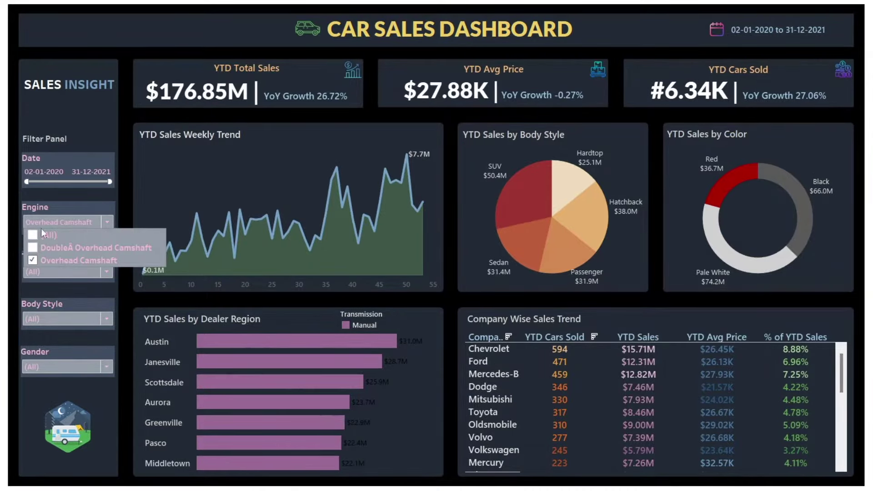
pyautogui.click(29, 234)
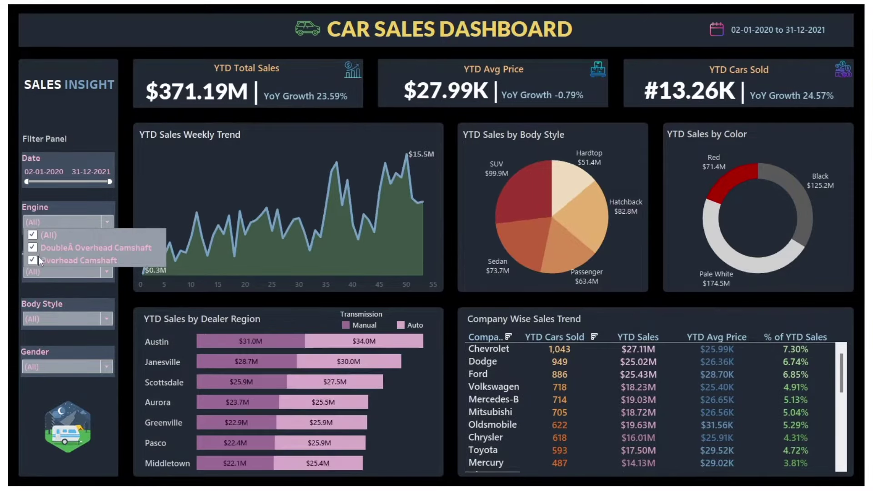
pyautogui.click(33, 260)
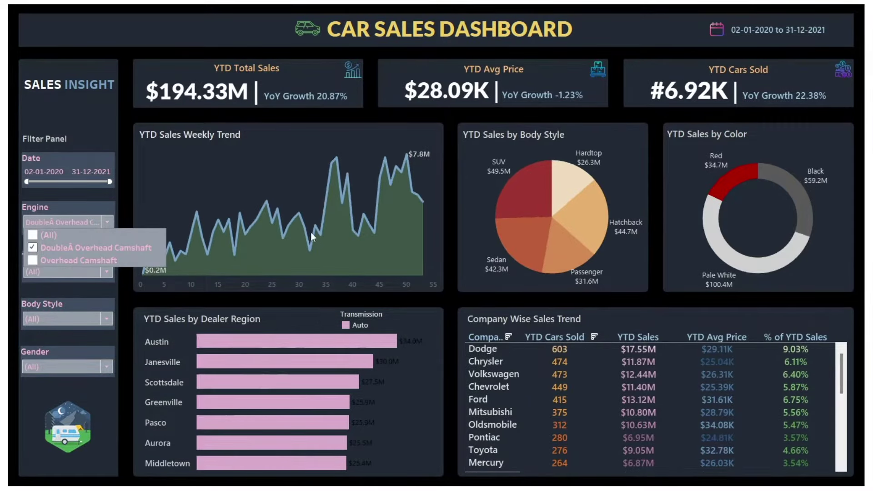
pyautogui.click(35, 239)
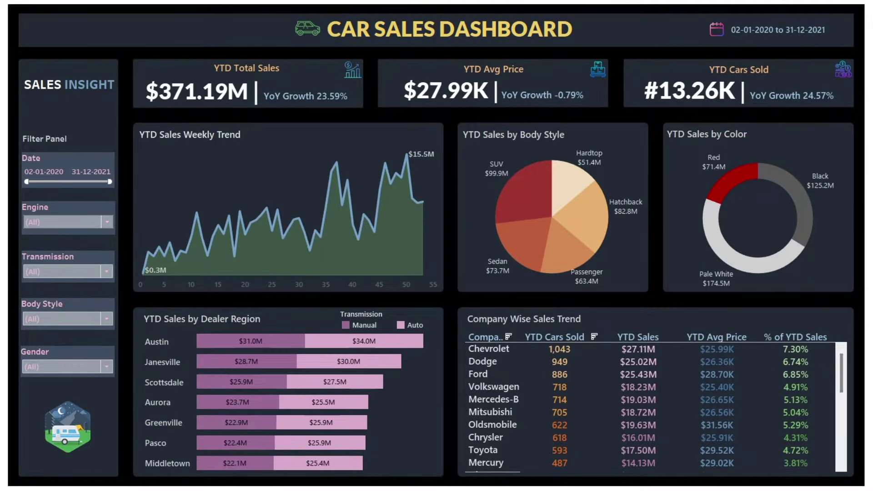
# Filter the dashboard by transmission to Manual only and to Auto only, restoring all transmissions after each.
pyautogui.click(32, 270)
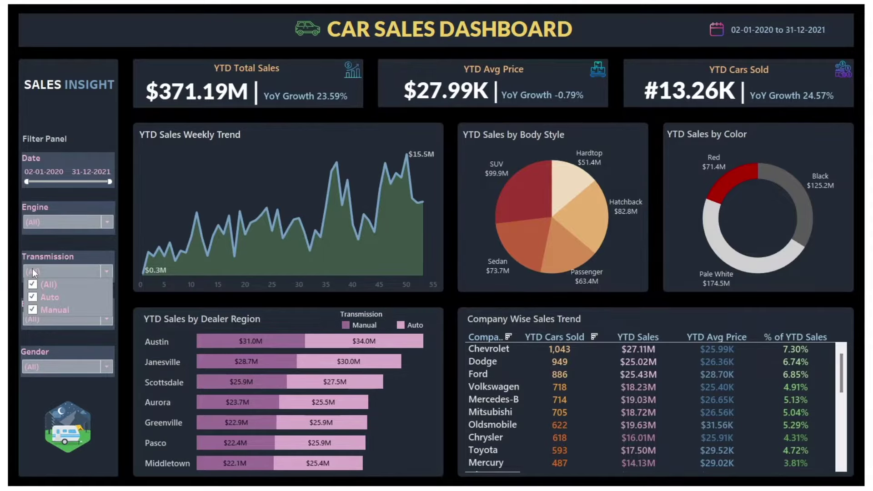
pyautogui.click(36, 295)
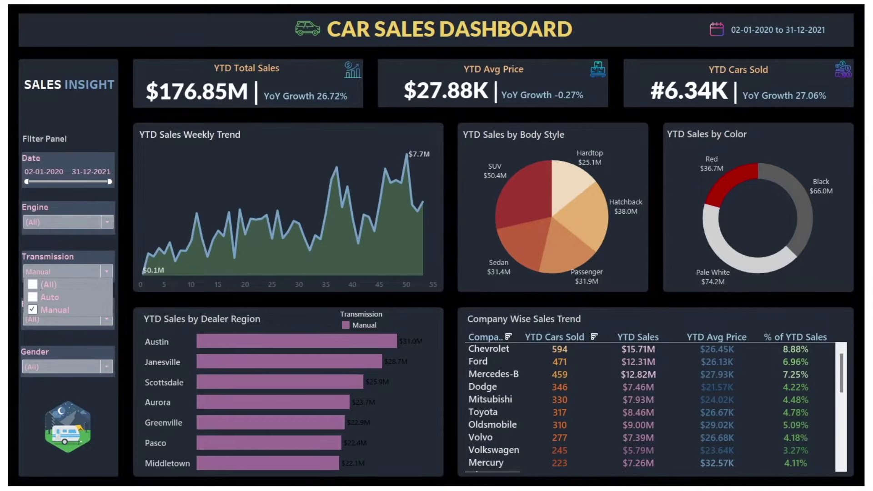
pyautogui.click(35, 295)
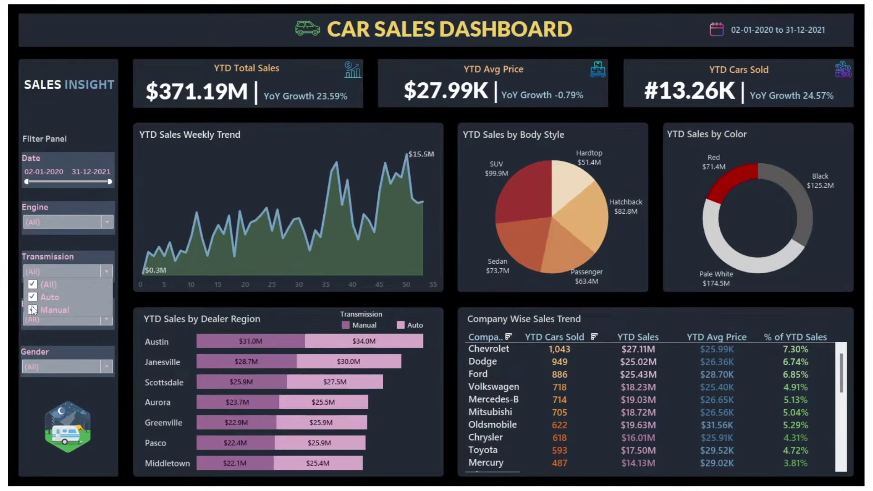
pyautogui.click(41, 310)
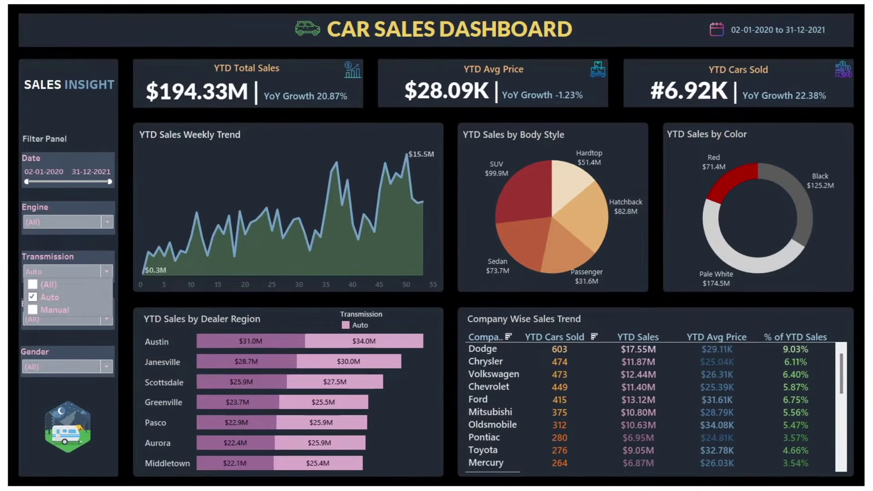
pyautogui.click(27, 287)
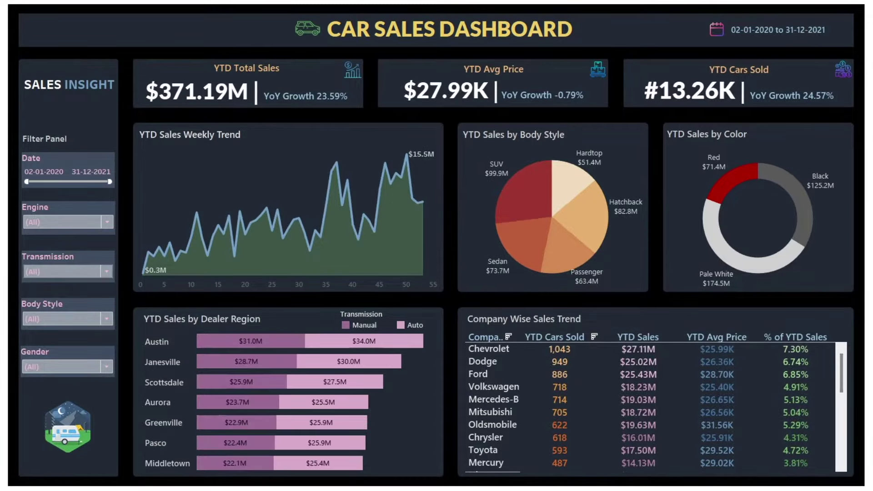
# Exclude the Sedan and Passenger body styles from the dashboard and restore all body styles.
pyautogui.click(48, 318)
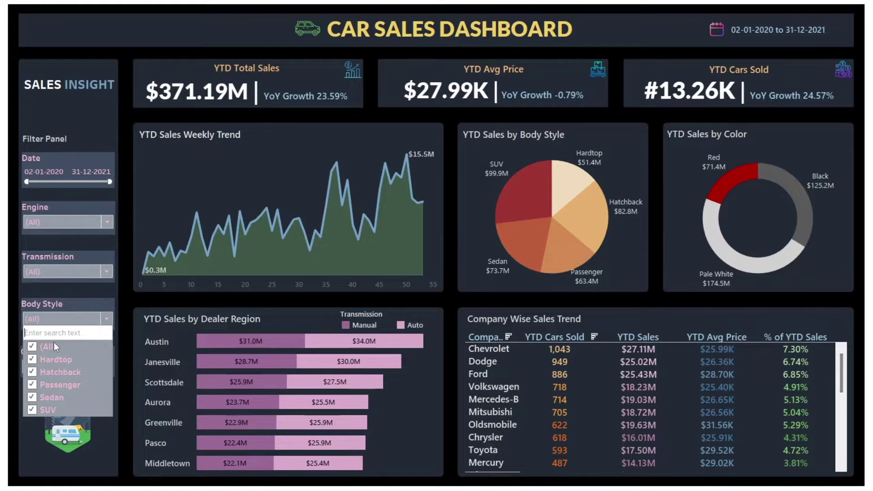
pyautogui.click(34, 394)
pyautogui.click(33, 386)
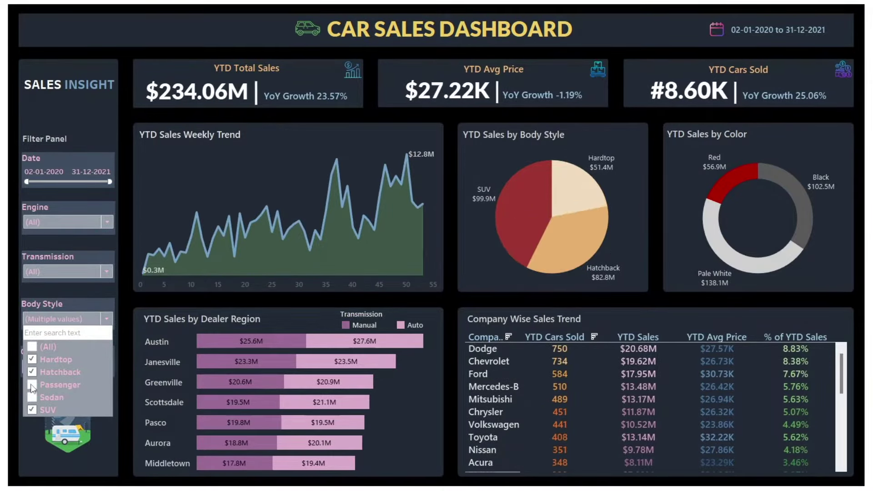
pyautogui.click(33, 347)
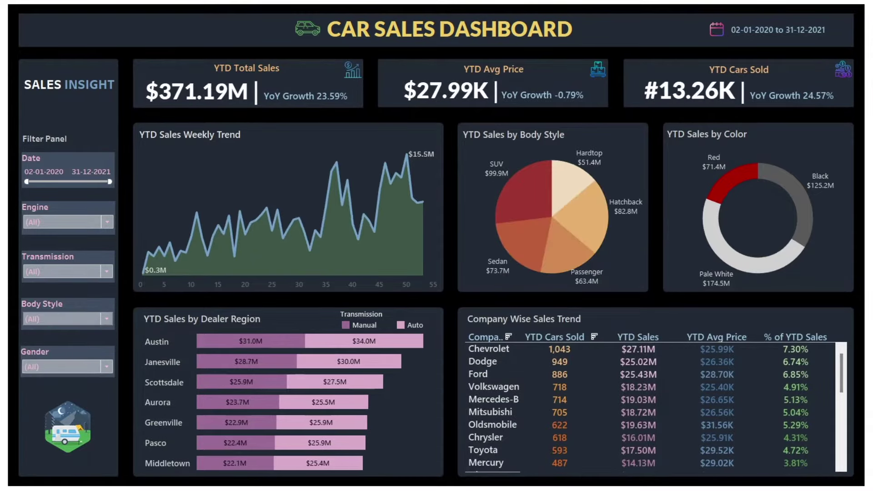
# Filter the dashboard by gender to Male only and restore all genders.
pyautogui.click(60, 368)
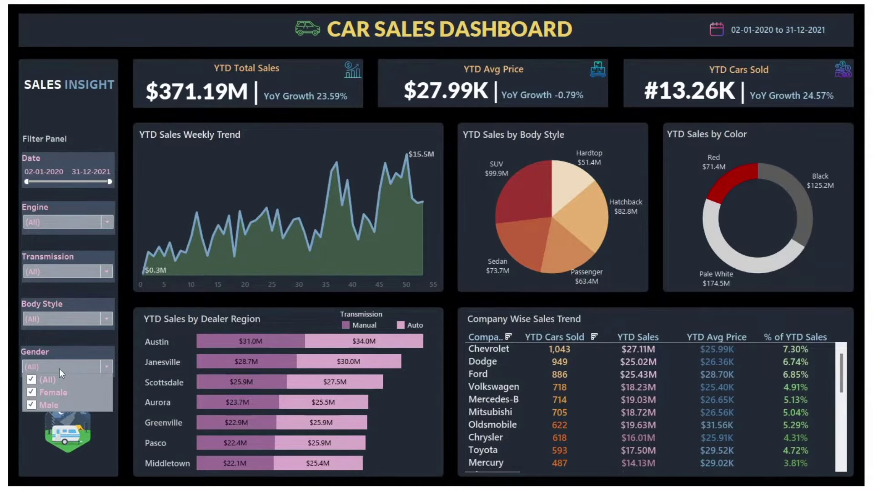
pyautogui.click(31, 392)
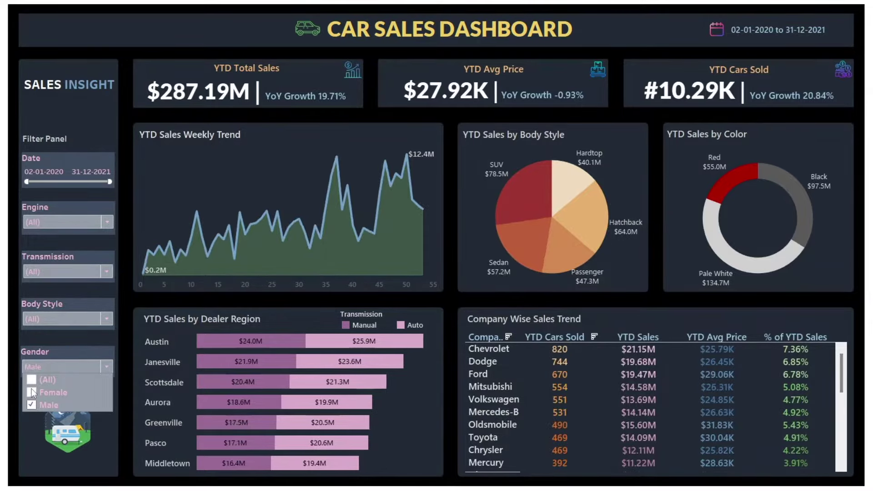
pyautogui.click(36, 381)
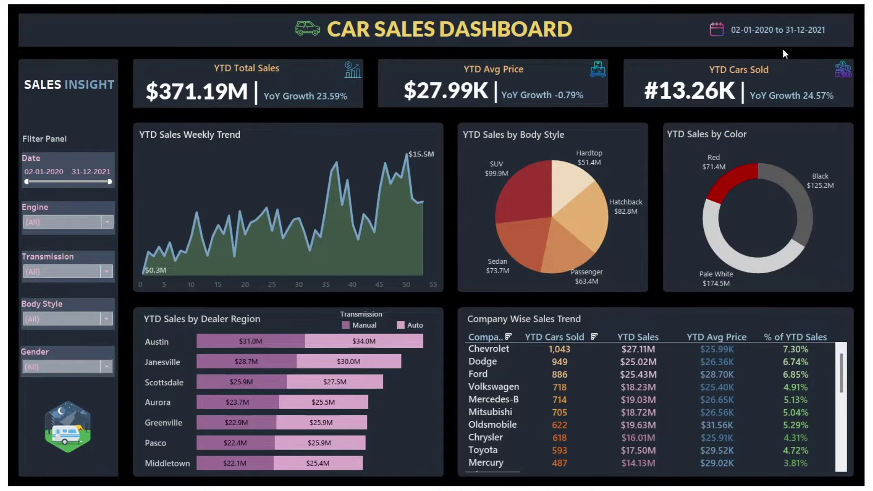
# Examine the dashboard's date range, total sales KPI, Austin's manual-transmission sales and the full list of companies in Company Wise Sales Trend.
pyautogui.moveTo(826, 42)
pyautogui.moveTo(279, 82)
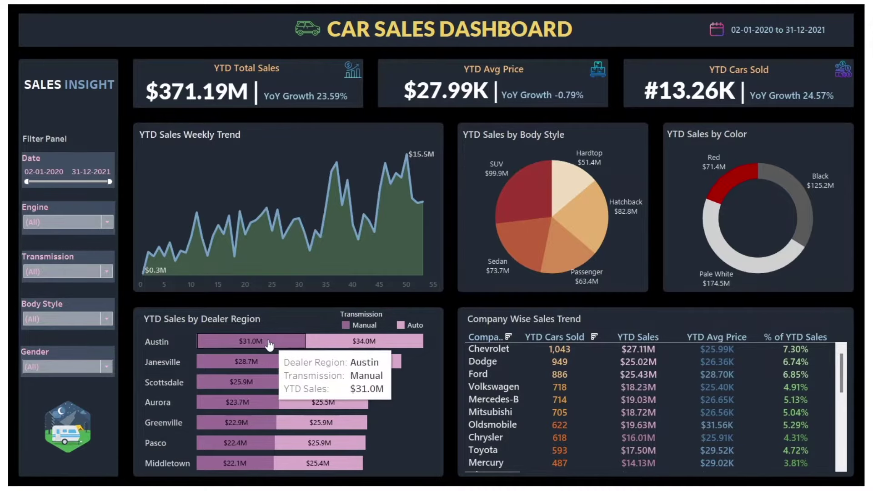
pyautogui.moveTo(275, 348)
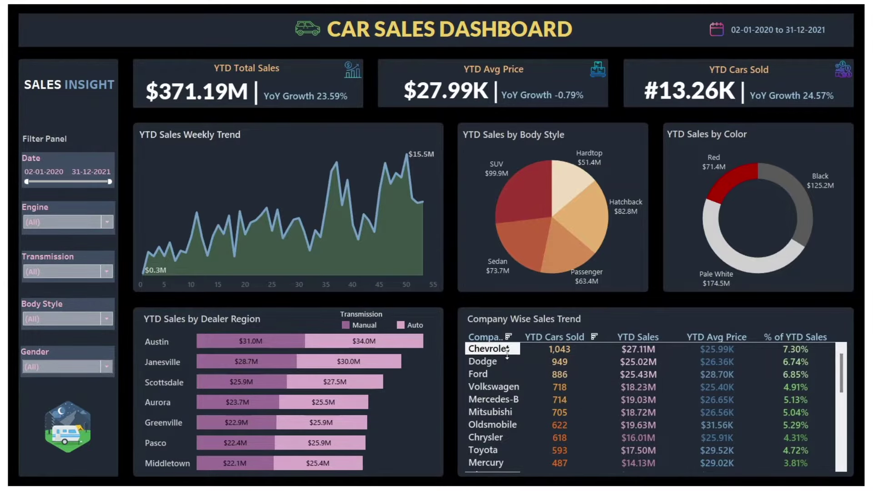
pyautogui.scroll(-4, 509, 376)
pyautogui.scroll(-4, 513, 384)
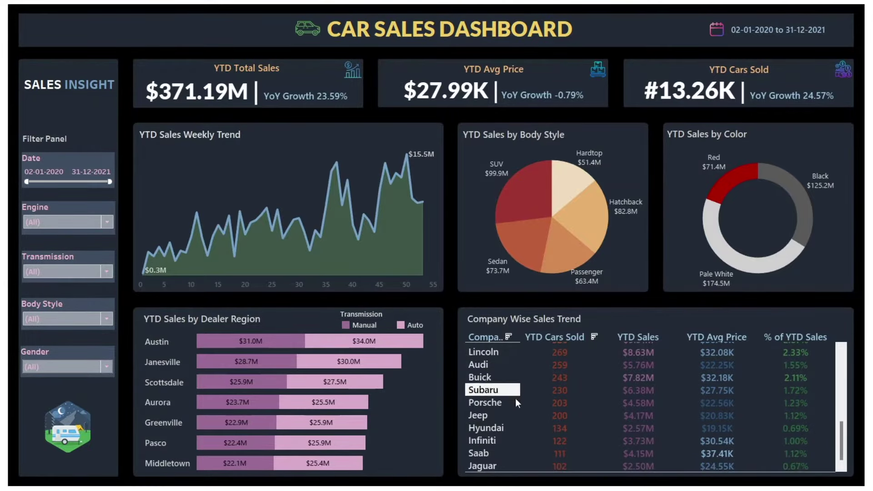
pyautogui.scroll(2, 737, 407)
pyautogui.scroll(3, 734, 408)
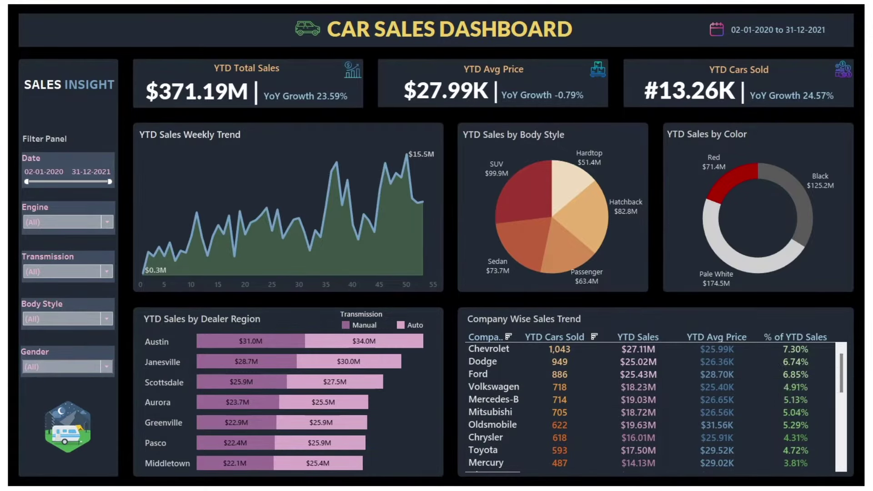
pyautogui.scroll(-5, 700, 373)
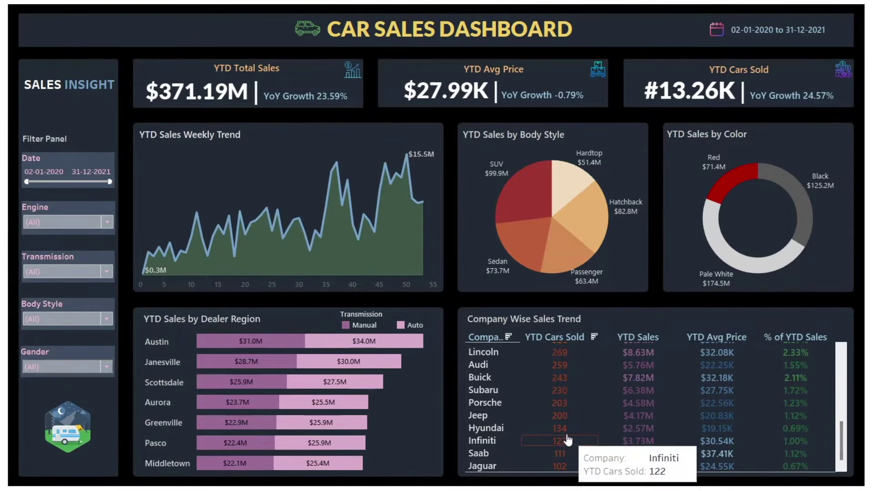
pyautogui.scroll(5, 676, 437)
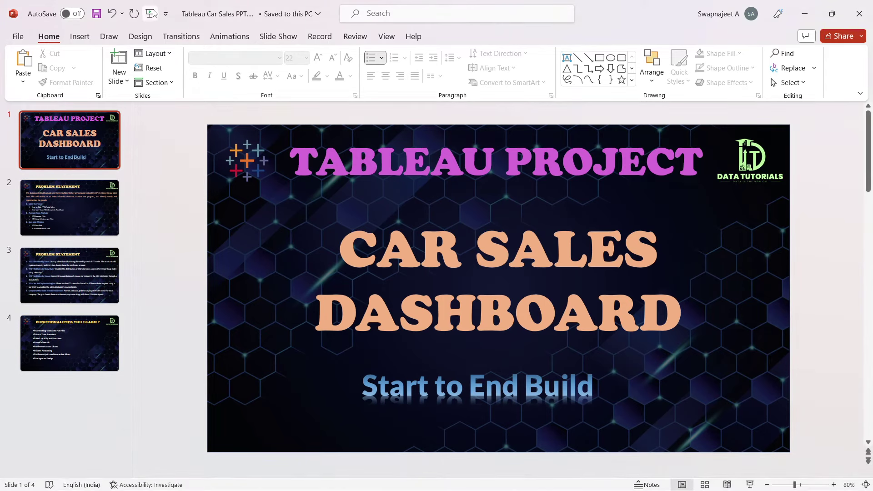
# Switch to the Car Sales PowerPoint presentation, start its slide show and advance to the first Problem Statement slide.
pyautogui.press('F5')
pyautogui.click(231, 261)
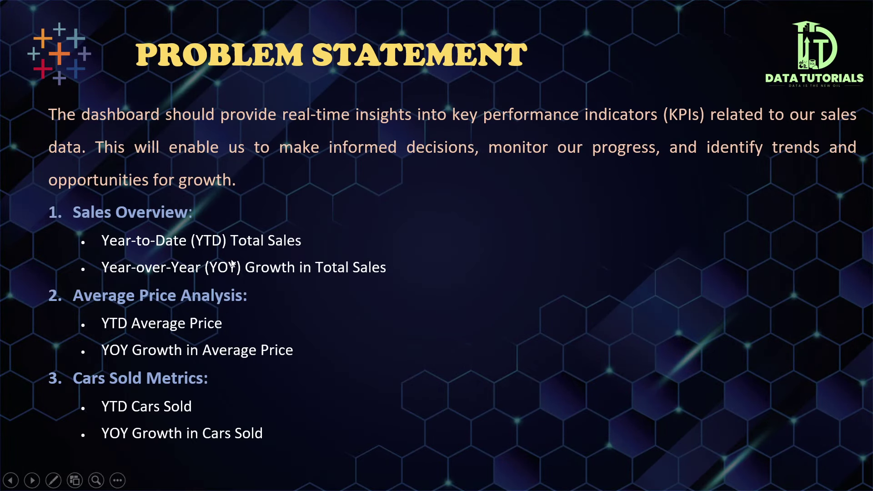
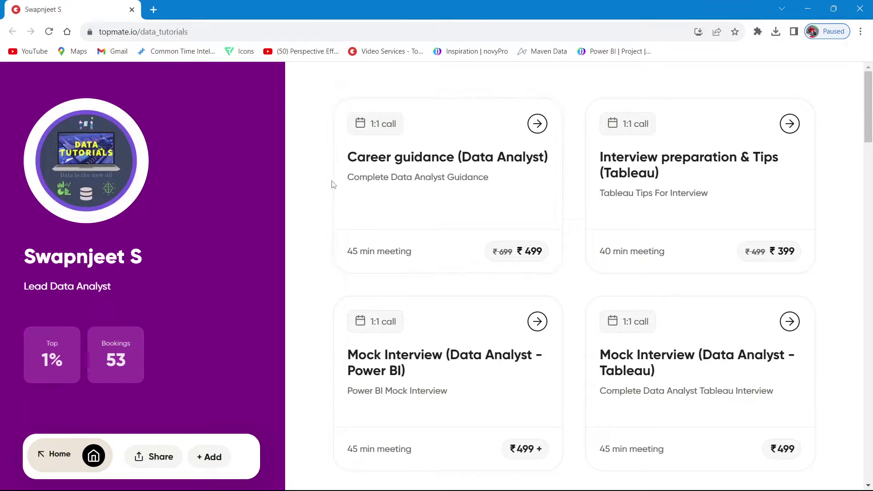
# Browse the data_tutorials Topmate page's calls and digital products in the browser, and open the Power BI Material (Notes/Interview Que/2 Projects) product.
pyautogui.scroll(-1, 302, 184)
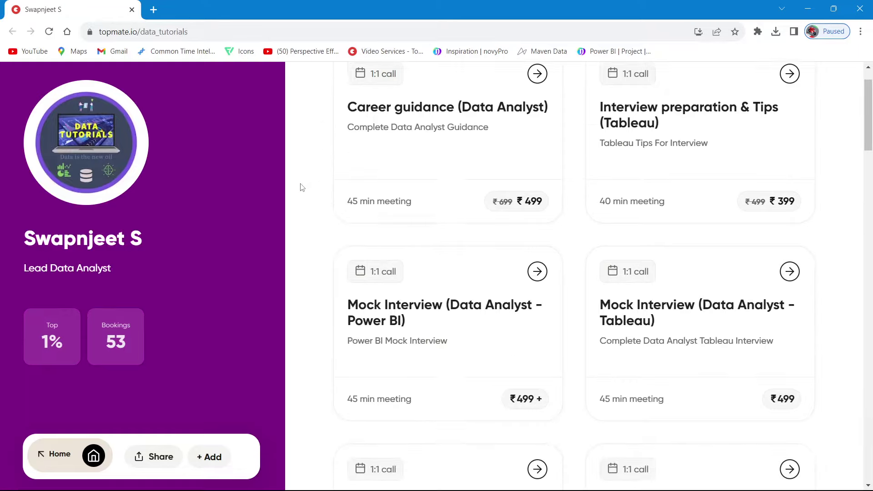
pyautogui.scroll(-5, 300, 188)
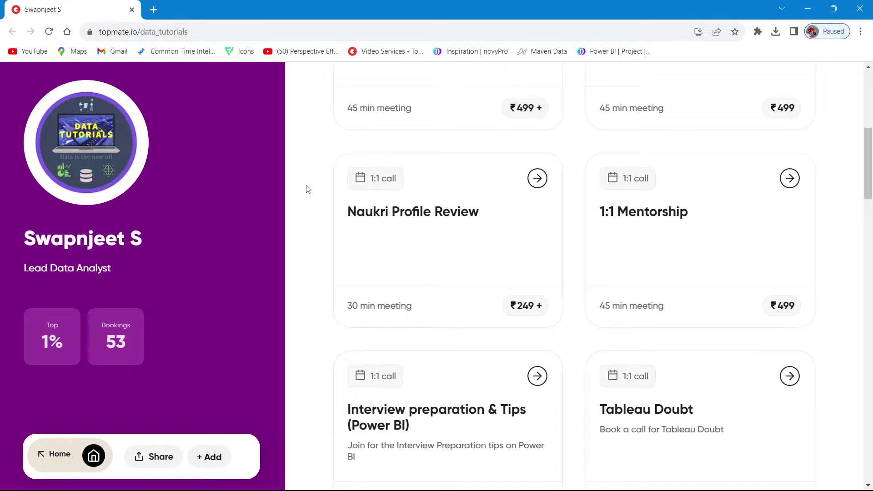
pyautogui.scroll(-3, 308, 189)
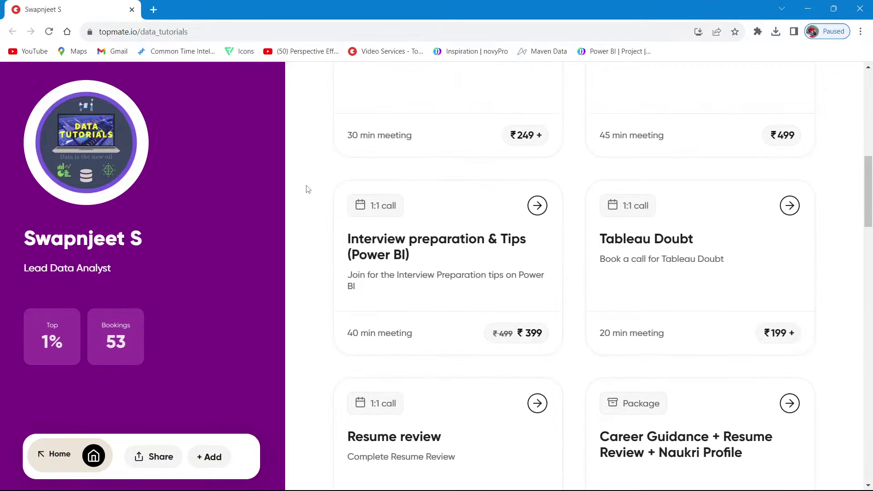
pyautogui.scroll(-3, 308, 189)
pyautogui.scroll(-5, 308, 189)
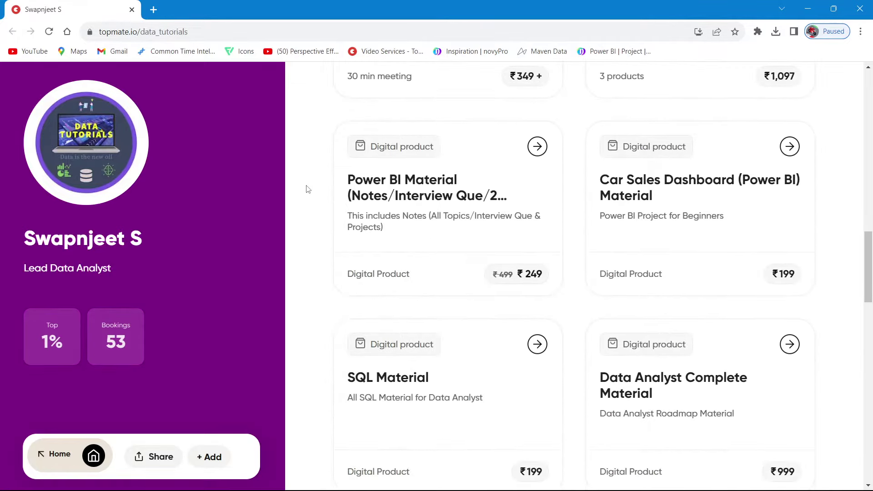
pyautogui.scroll(-1, 308, 189)
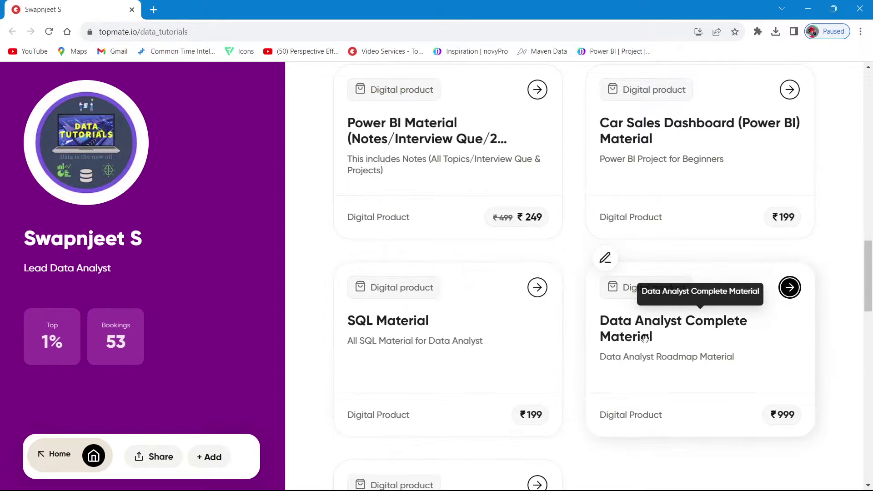
pyautogui.scroll(-2, 646, 321)
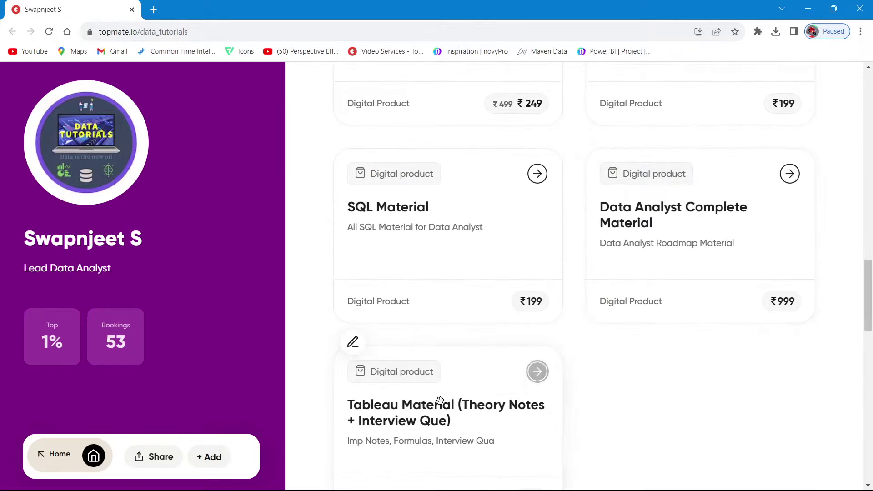
pyautogui.scroll(6, 431, 401)
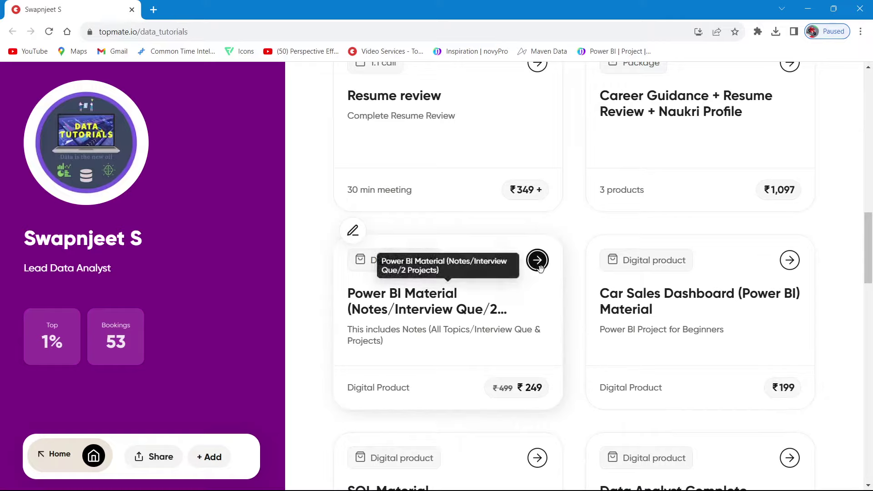
pyautogui.click(538, 259)
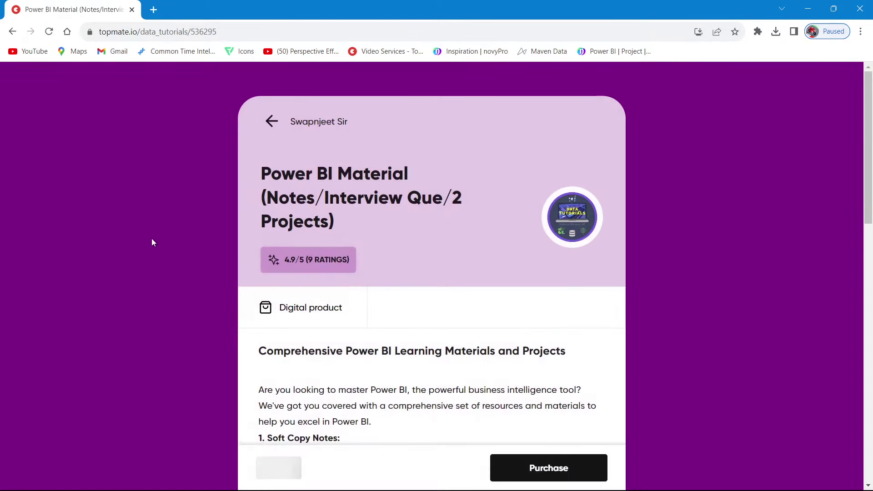
# Read the Power BI Material product description, covering the notes, interview questions and the two included Power BI projects.
pyautogui.scroll(-4, 151, 239)
pyautogui.scroll(-2, 151, 239)
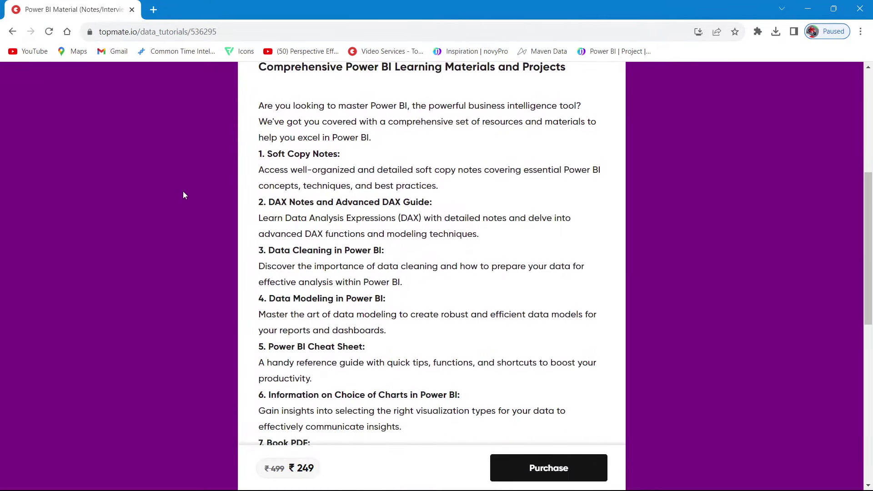
pyautogui.scroll(-2, 317, 259)
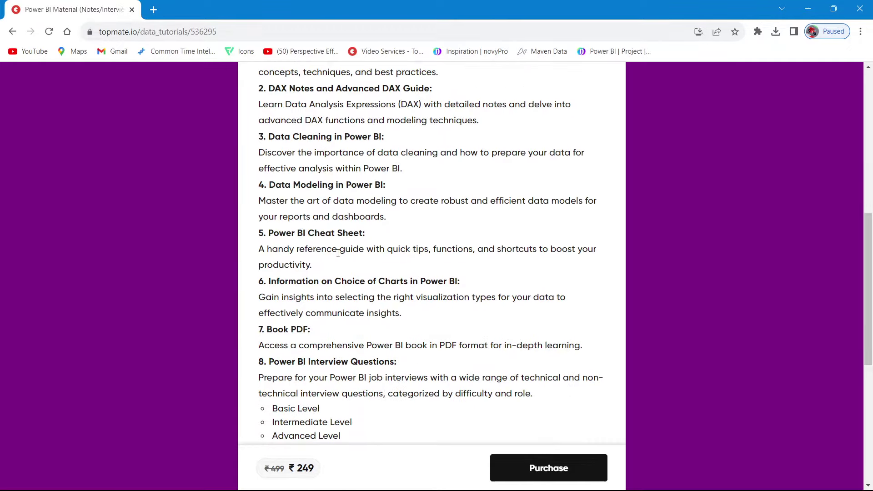
pyautogui.scroll(-5, 338, 253)
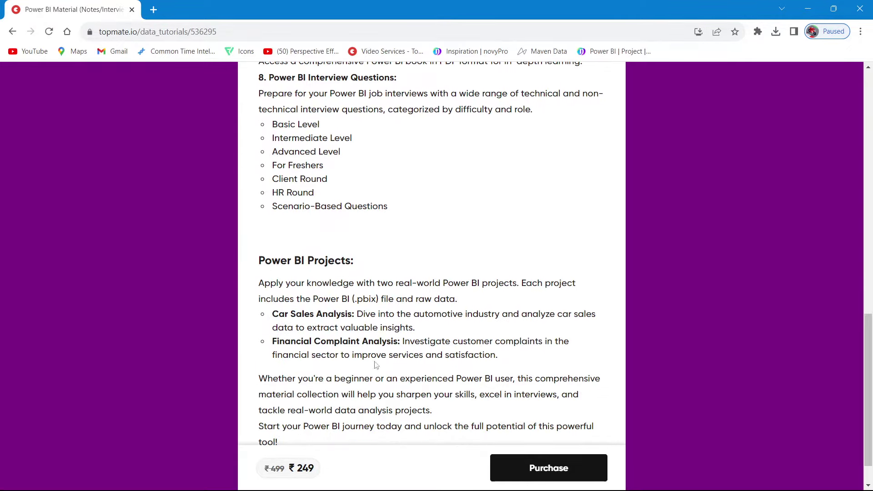
pyautogui.scroll(-1, 376, 365)
pyautogui.scroll(5, 351, 253)
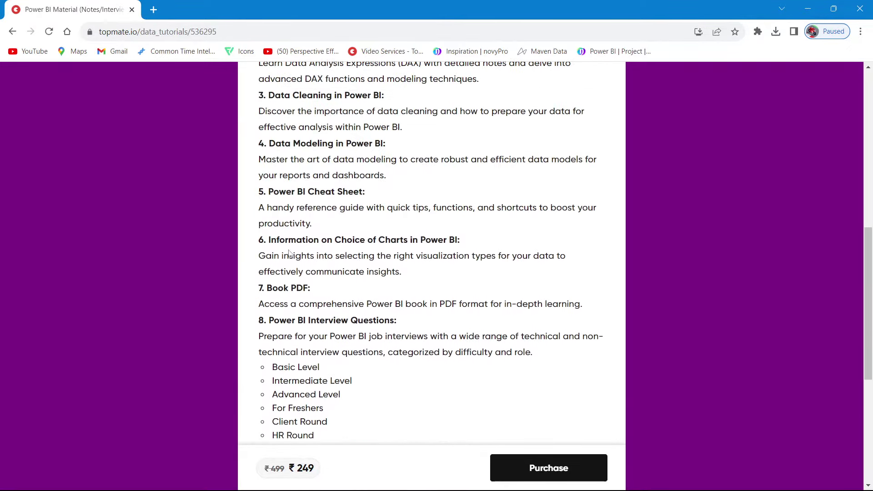
pyautogui.scroll(1, 289, 253)
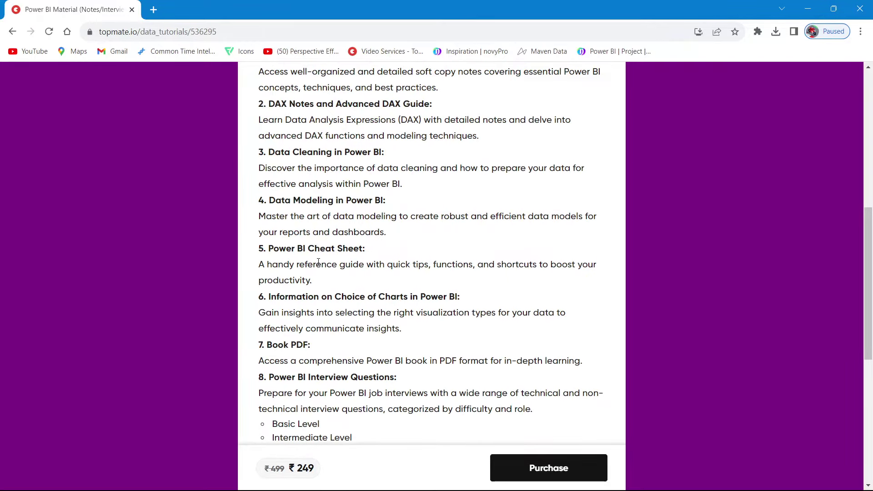
pyautogui.scroll(6, 318, 263)
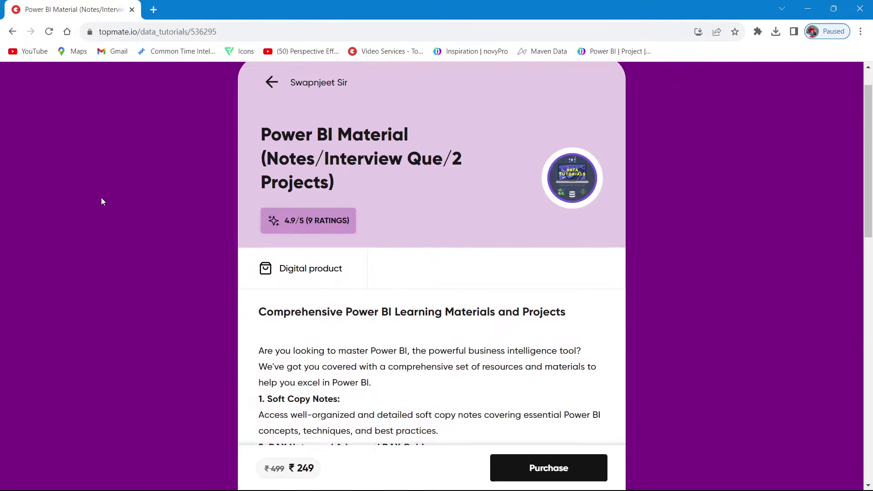
pyautogui.scroll(1, 101, 201)
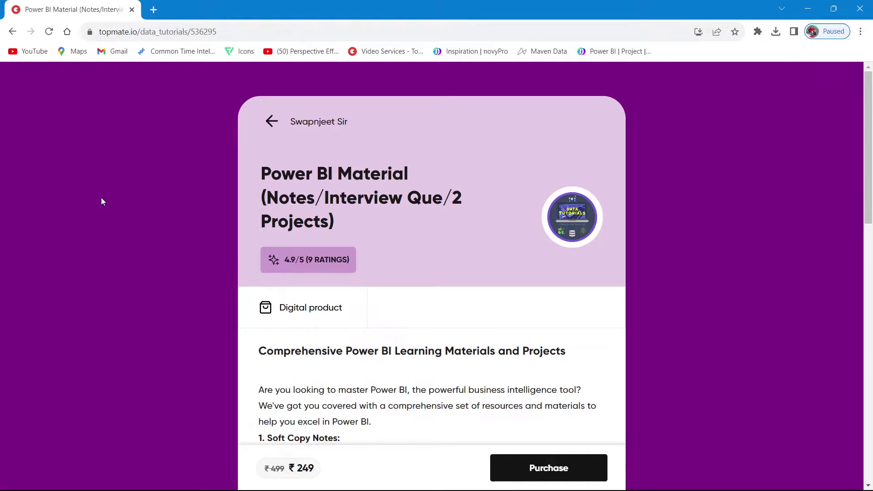
# Switch to the Car Sales Data.xlsx workbook in Excel and look over the records in Sheet1.
pyautogui.hotkey('alt', 'Tab')
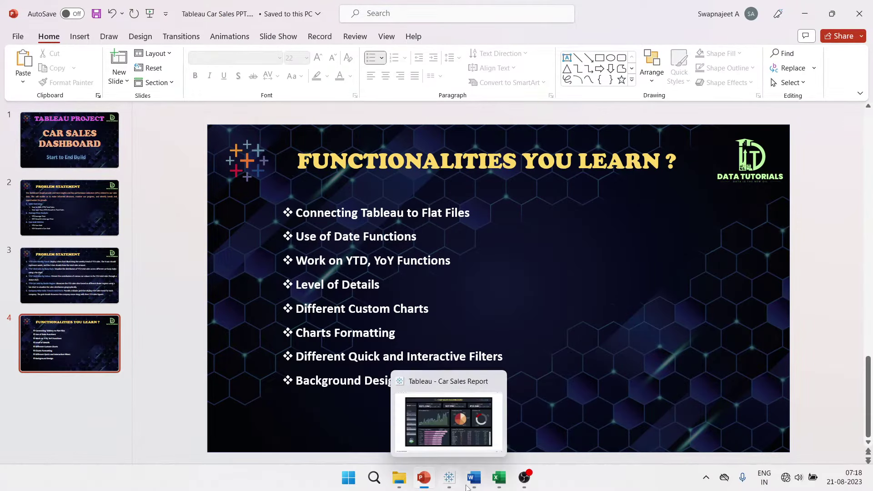
pyautogui.click(501, 484)
pyautogui.click(455, 282)
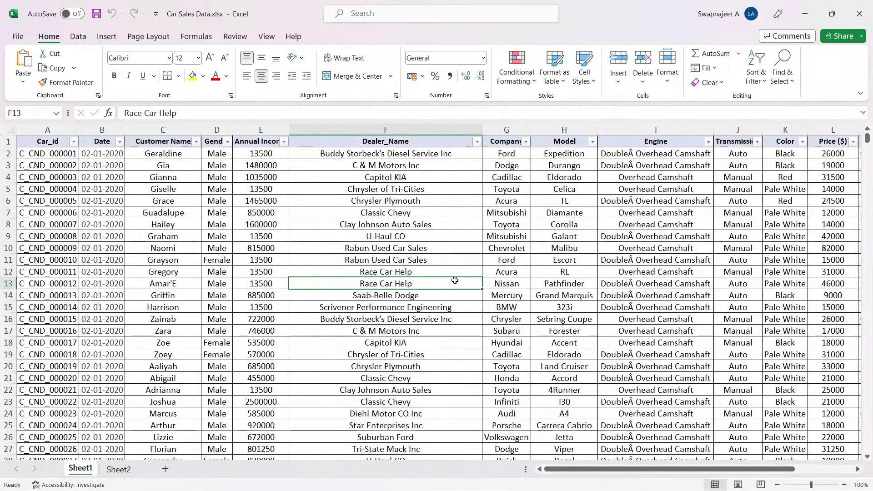
pyautogui.scroll(-4, 457, 268)
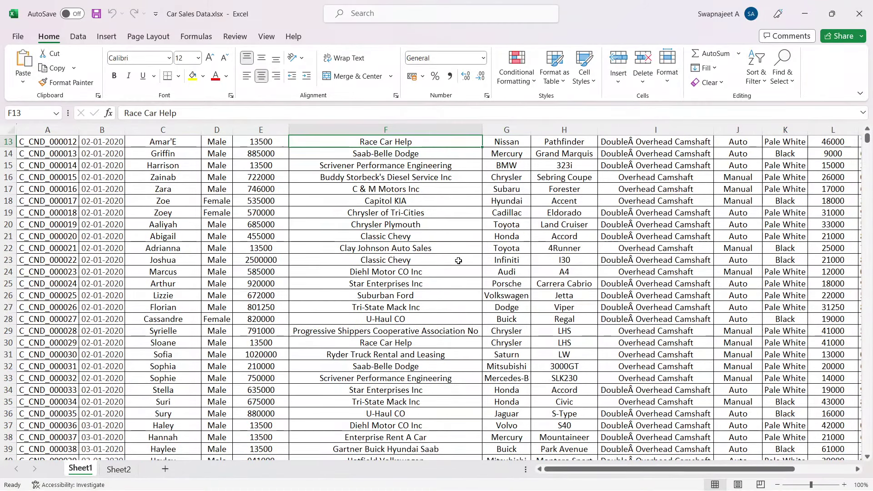
pyautogui.scroll(4, 458, 260)
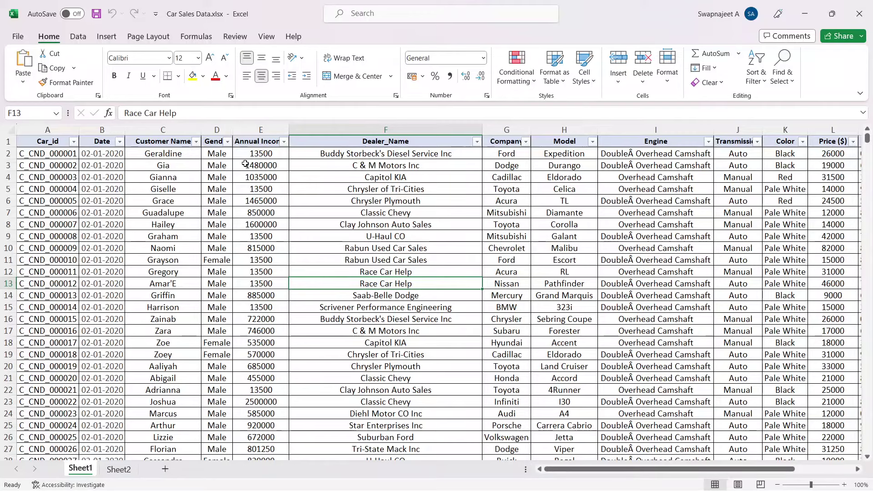
pyautogui.scroll(-9, 103, 317)
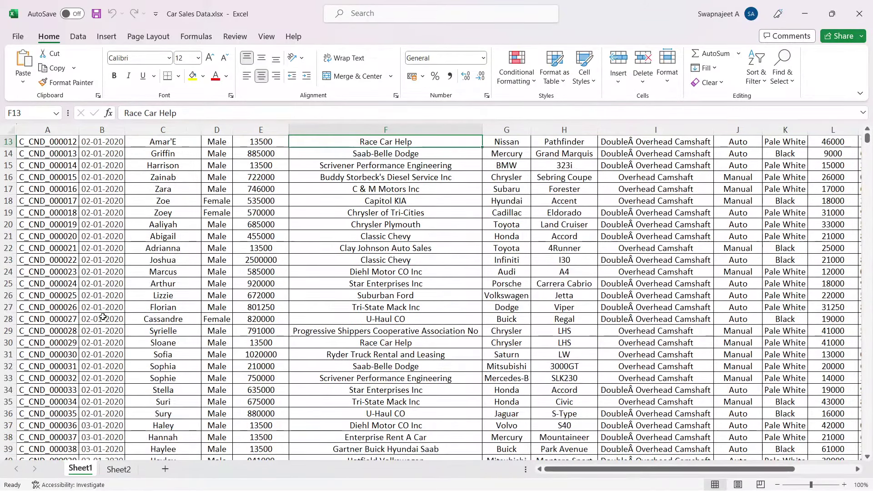
pyautogui.scroll(9, 104, 317)
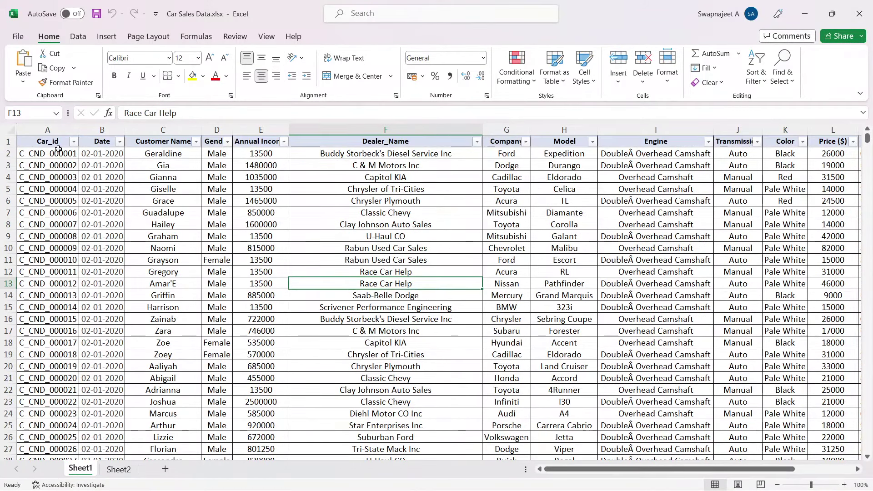
# Examine the Car_id column's header and individual IDs, and check an entry in the Date column.
pyautogui.click(53, 142)
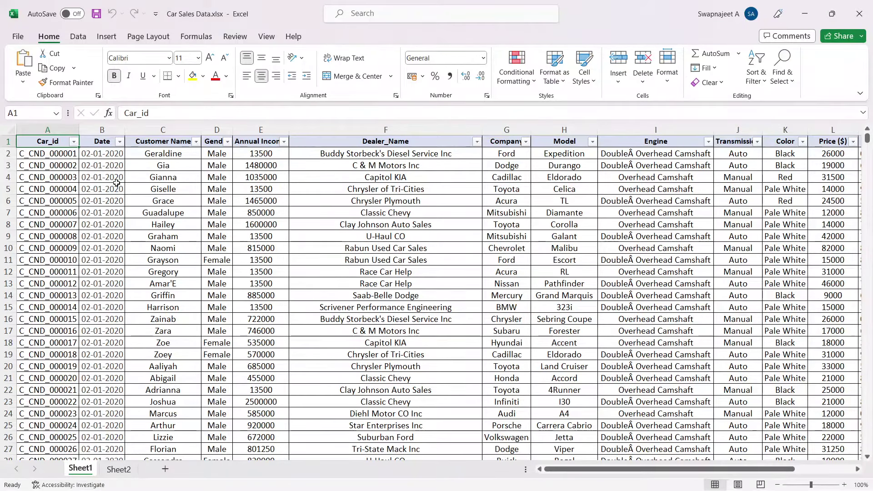
pyautogui.click(68, 177)
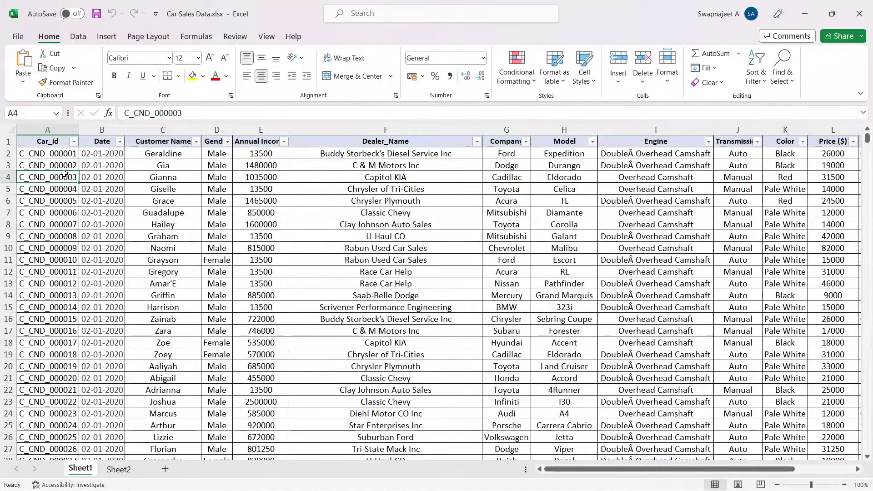
pyautogui.click(65, 200)
pyautogui.moveTo(68, 154); pyautogui.dragTo(69, 225)
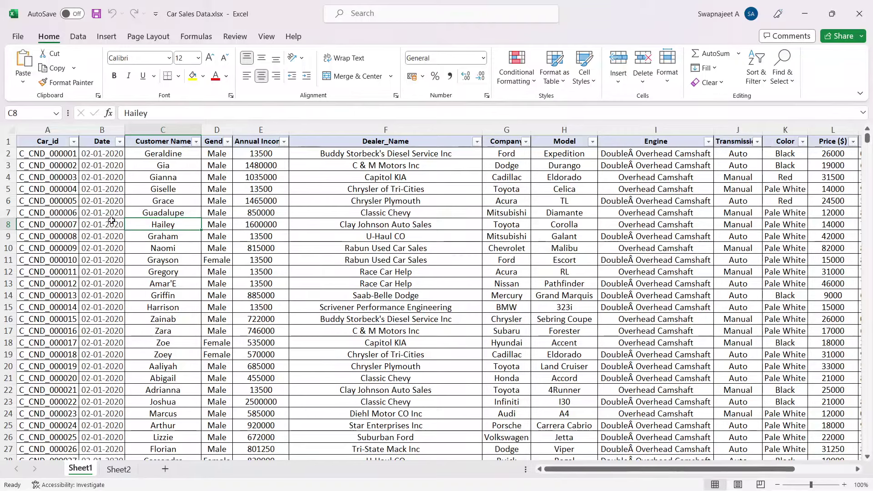
pyautogui.moveTo(55, 232); pyautogui.dragTo(56, 245)
pyautogui.click(109, 246)
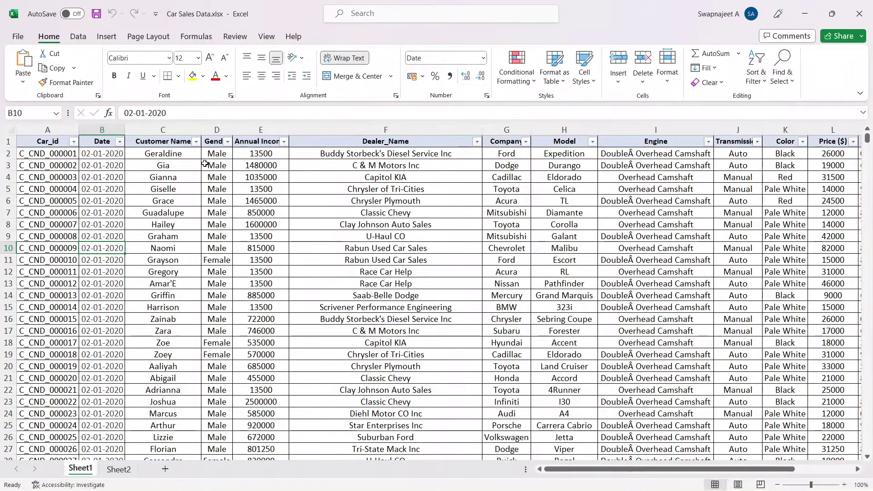
# Review the Date, Customer Name, Gender, Annual Income and Dealer_Name columns of the car sales data.
pyautogui.click(103, 130)
pyautogui.click(226, 223)
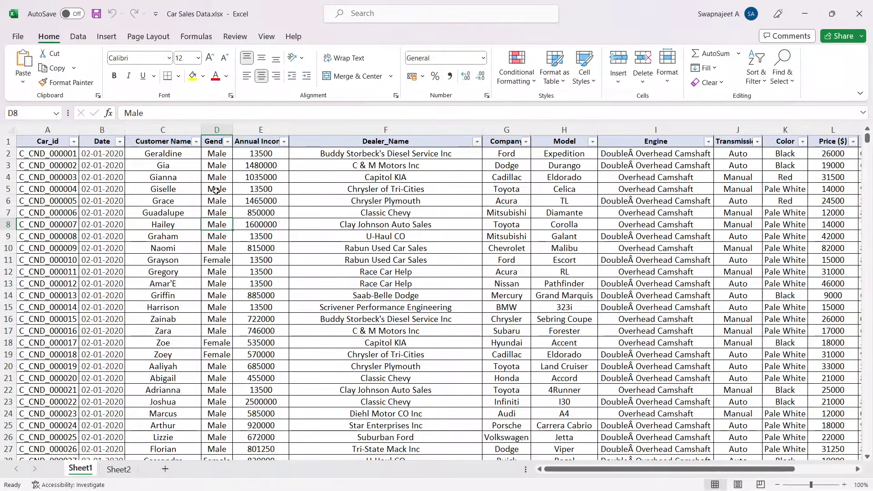
pyautogui.click(184, 141)
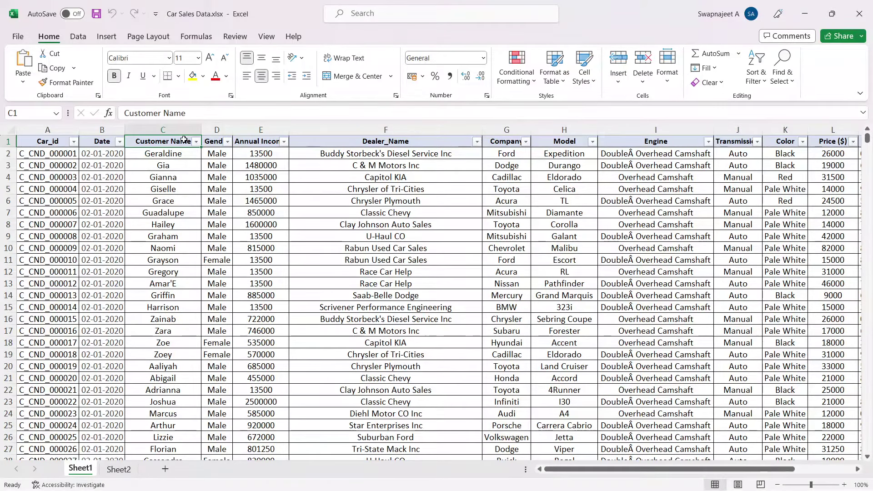
pyautogui.click(215, 141)
pyautogui.click(262, 145)
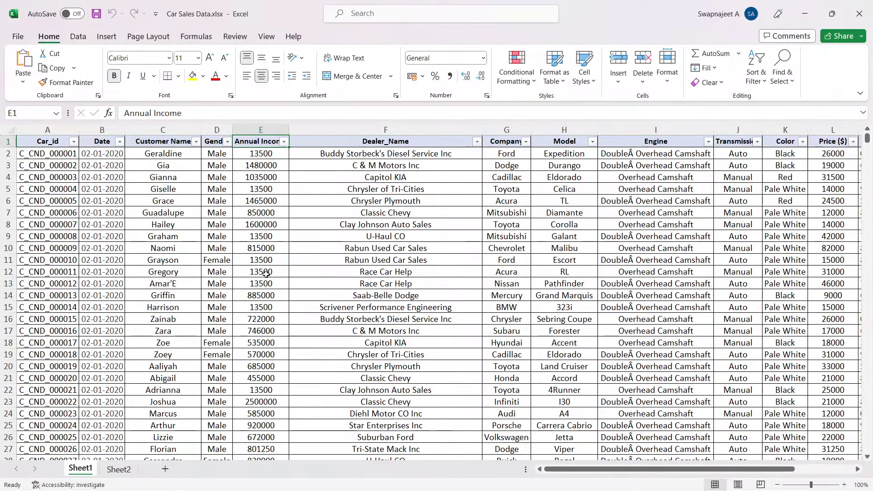
pyautogui.scroll(-3, 266, 273)
pyautogui.scroll(3, 266, 273)
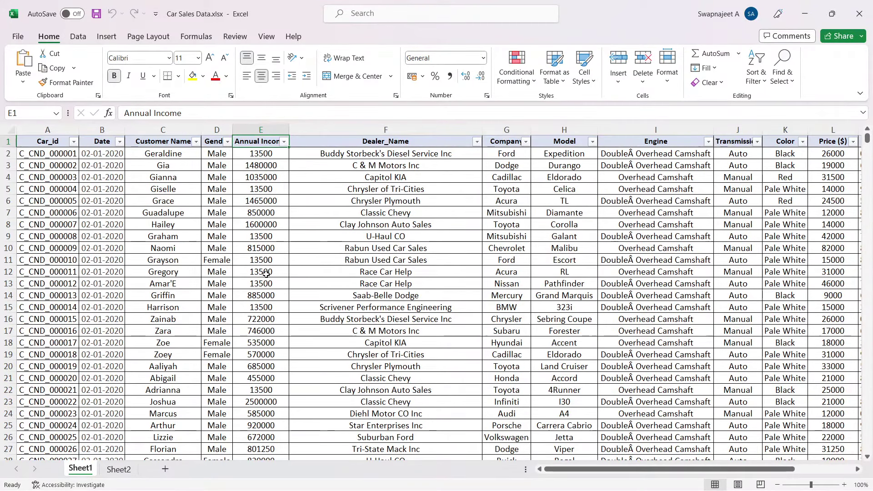
pyautogui.click(269, 132)
pyautogui.click(322, 212)
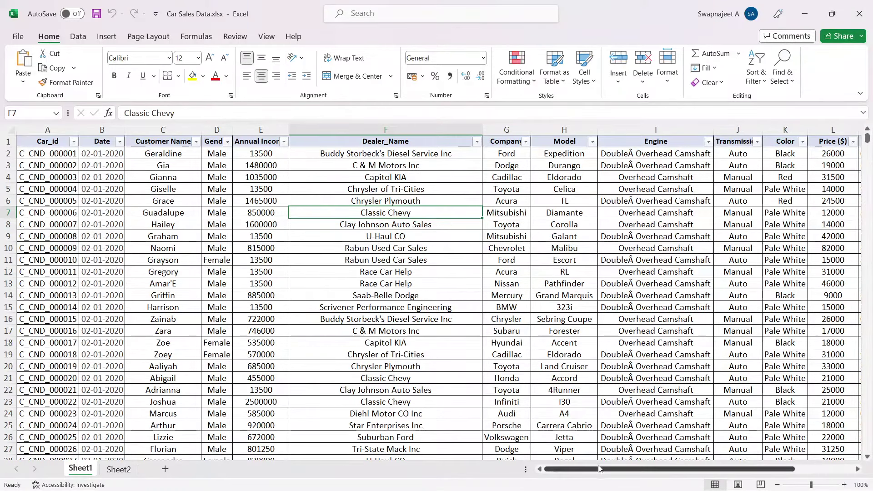
# Review the Company, Model, Engine, Transmission and Color columns of the car sales data.
pyautogui.moveTo(610, 469); pyautogui.dragTo(668, 469)
pyautogui.click(322, 163)
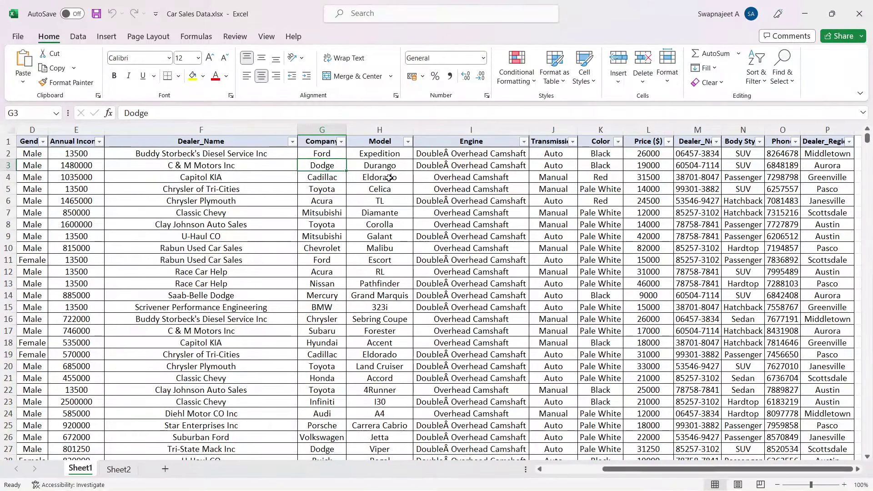
pyautogui.click(490, 186)
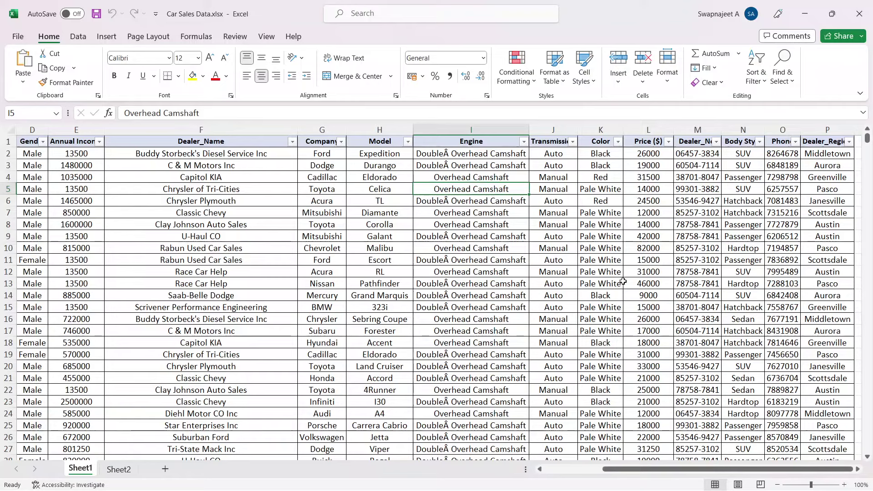
pyautogui.click(567, 198)
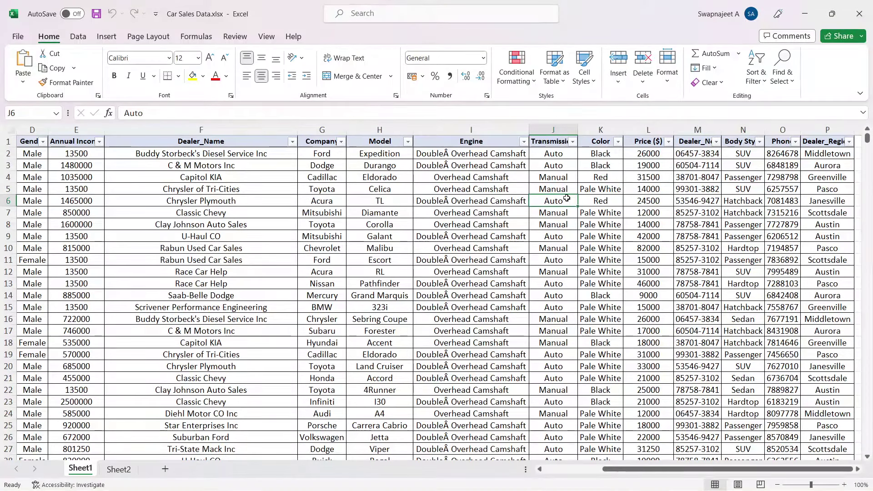
pyautogui.click(630, 192)
pyautogui.click(617, 190)
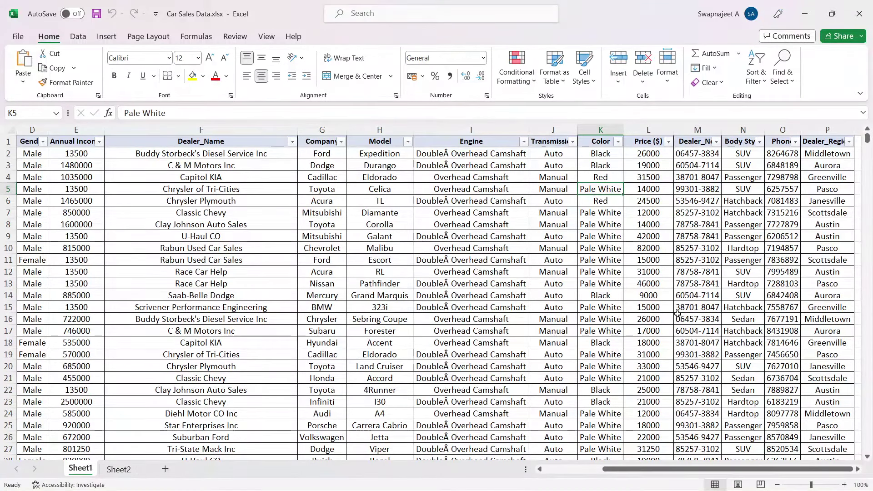
# Review sample entries in the Price ($), dealer number and Body Style columns.
pyautogui.click(646, 166)
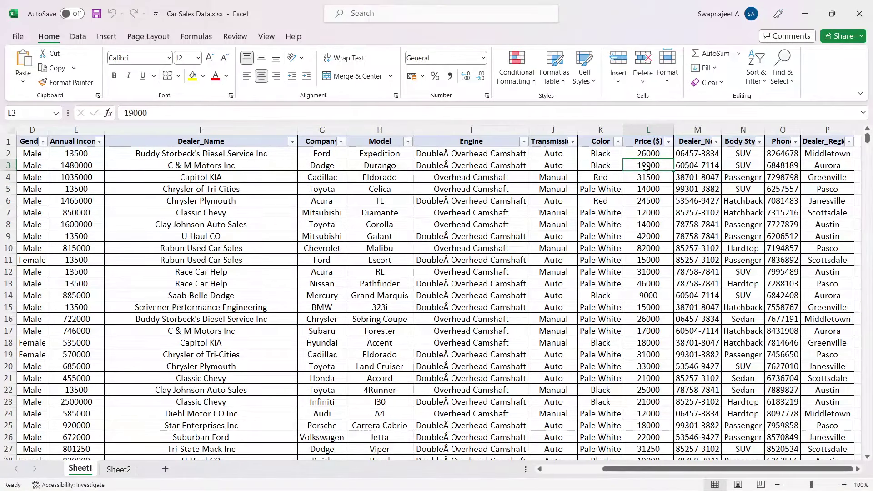
pyautogui.click(697, 236)
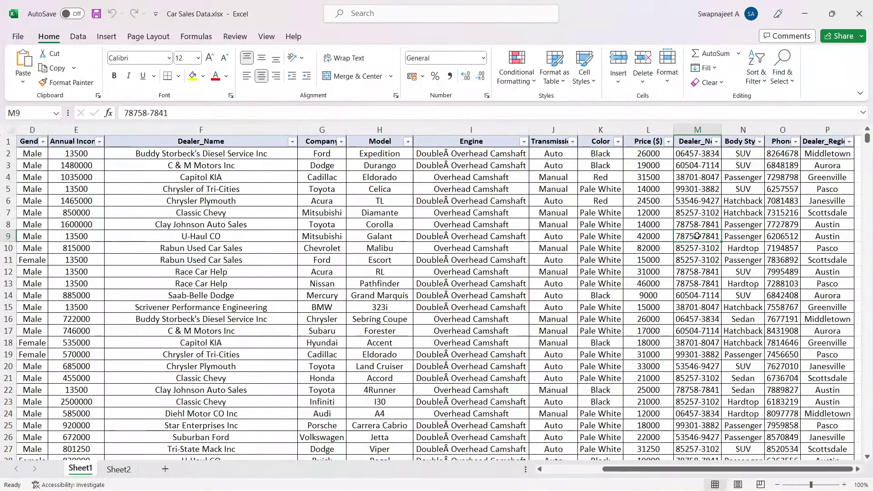
pyautogui.hotkey('ctrl', 'Up')
pyautogui.click(695, 249)
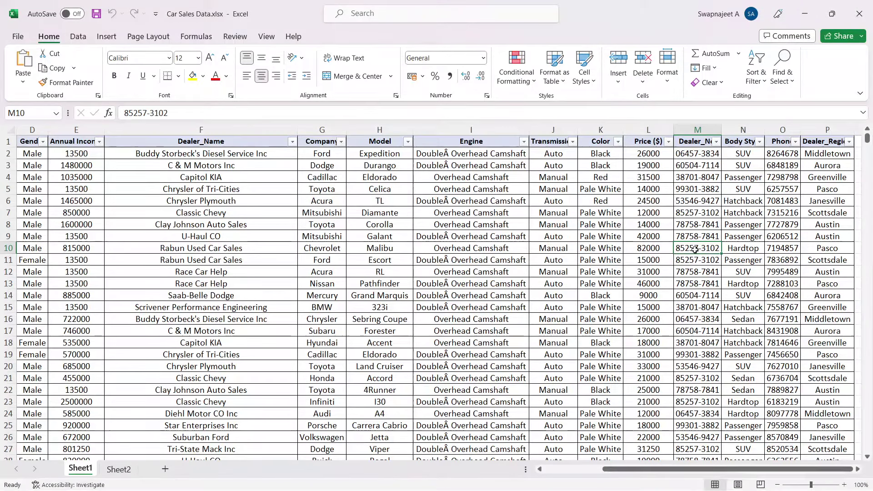
pyautogui.click(739, 224)
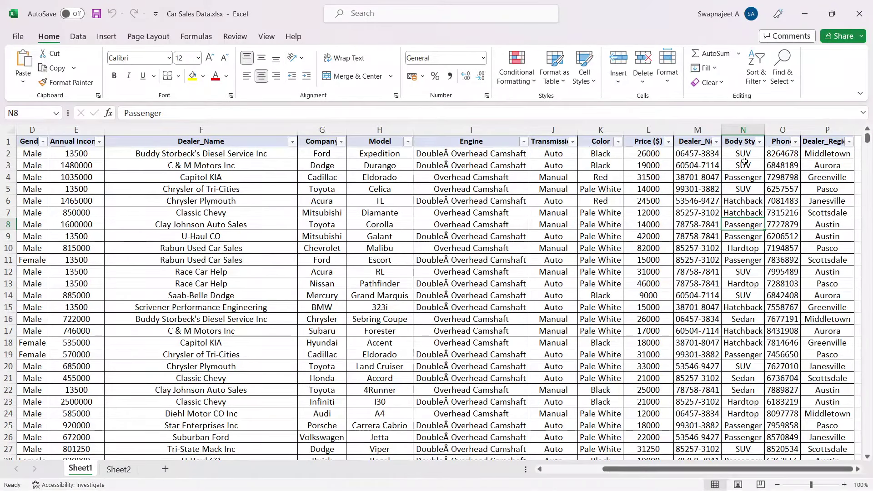
# Check the Dealer_Region entries, then widen the Phone column slightly and select its first phone entry.
pyautogui.click(842, 230)
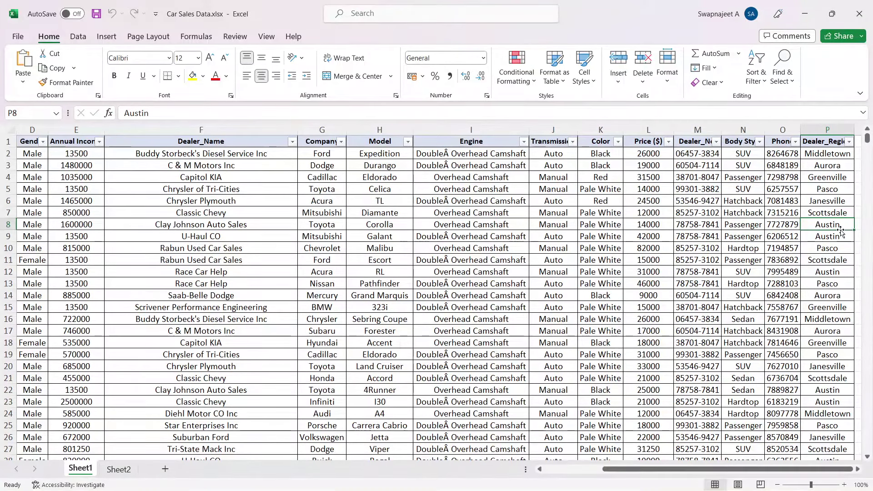
pyautogui.moveTo(802, 130); pyautogui.dragTo(810, 130)
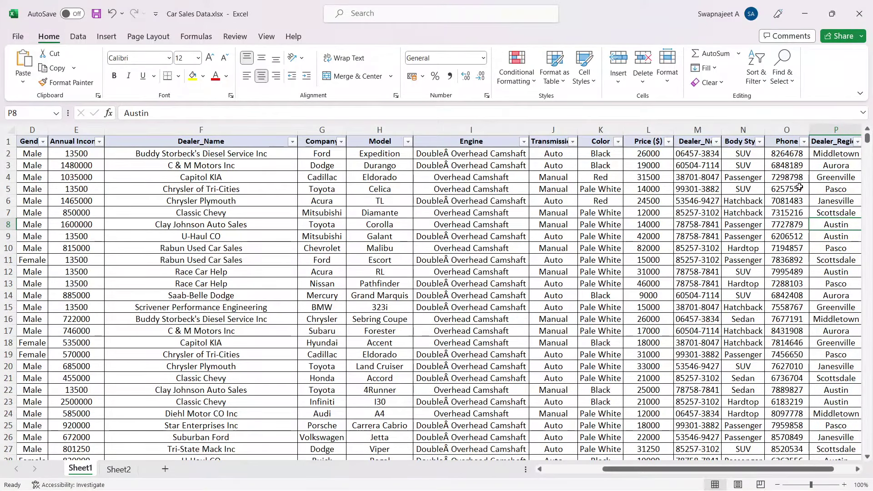
pyautogui.click(784, 152)
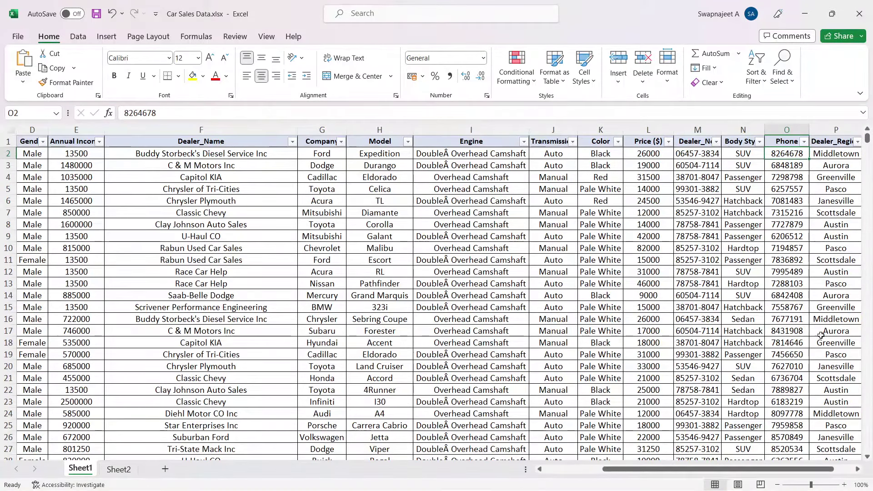
# Return to the sheet's first columns, select the BMW entry under Company, and switch to the Car Sales Report in Tableau.
pyautogui.hscroll(-3, 546, 291)
pyautogui.click(513, 304)
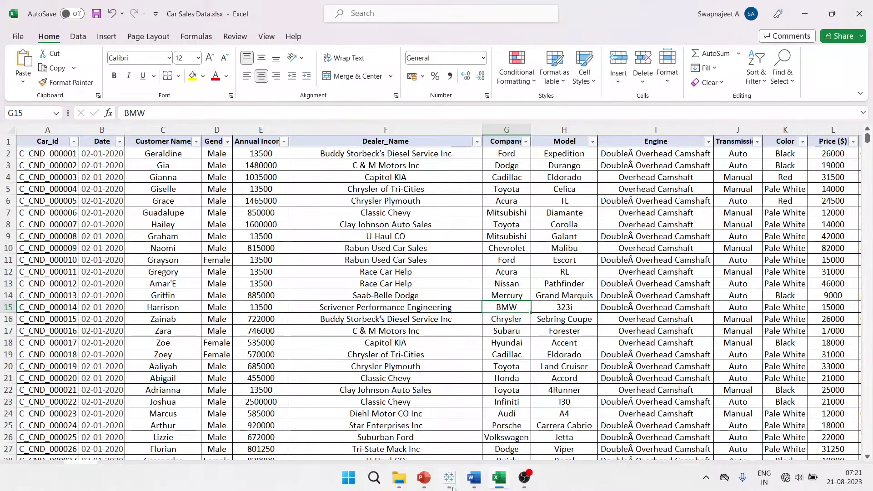
pyautogui.click(452, 484)
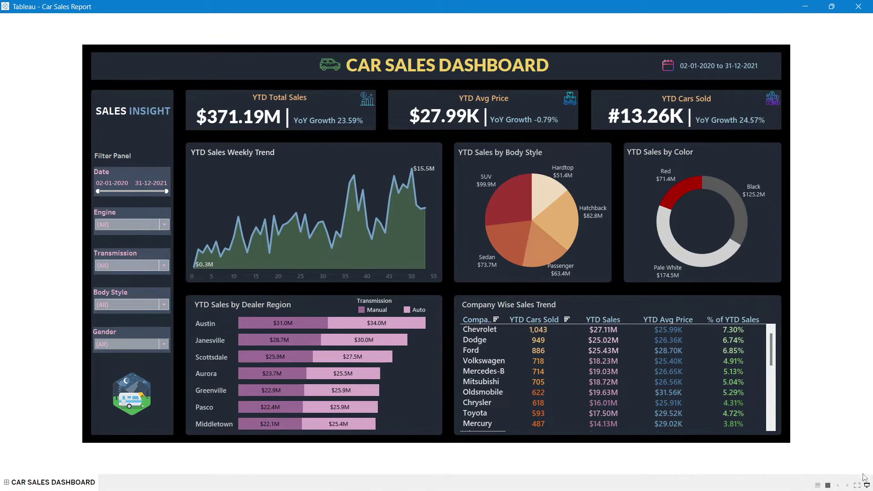
# Exit the dashboard's presentation mode, create a new workbook, dismiss the file recovery offer and maximize the new workbook's window.
pyautogui.click(866, 484)
pyautogui.click(9, 19)
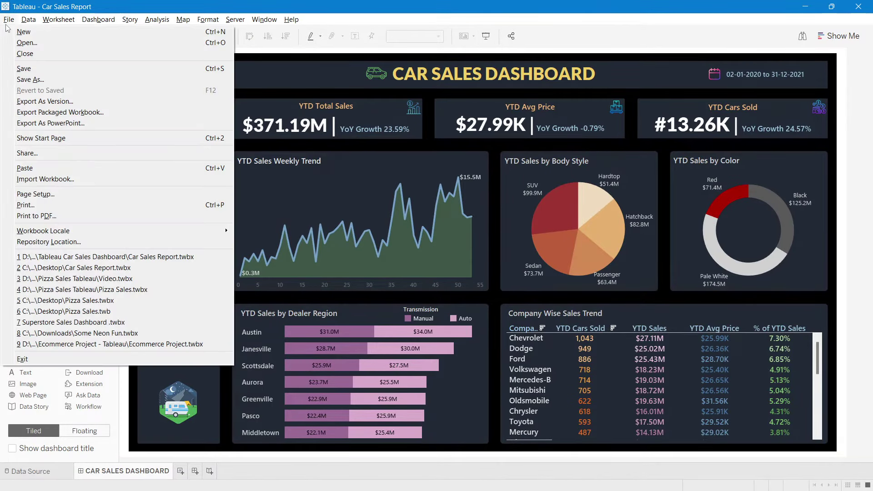
pyautogui.click(24, 32)
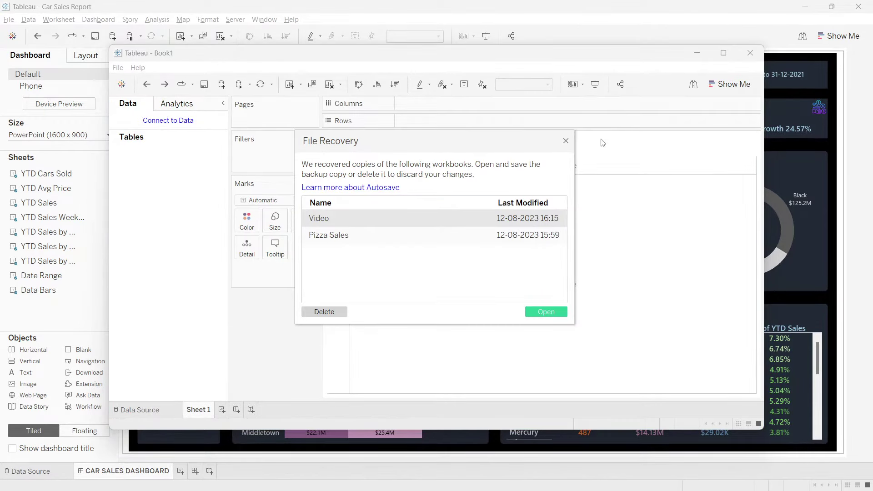
pyautogui.click(566, 141)
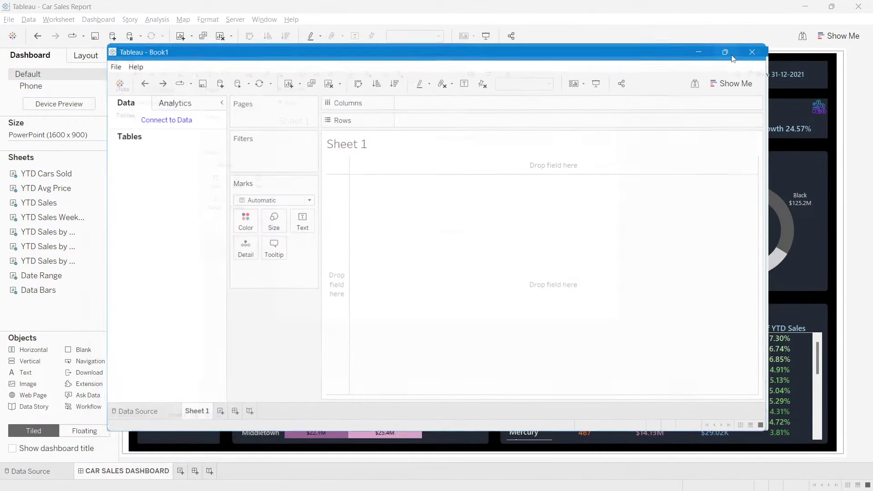
pyautogui.click(724, 53)
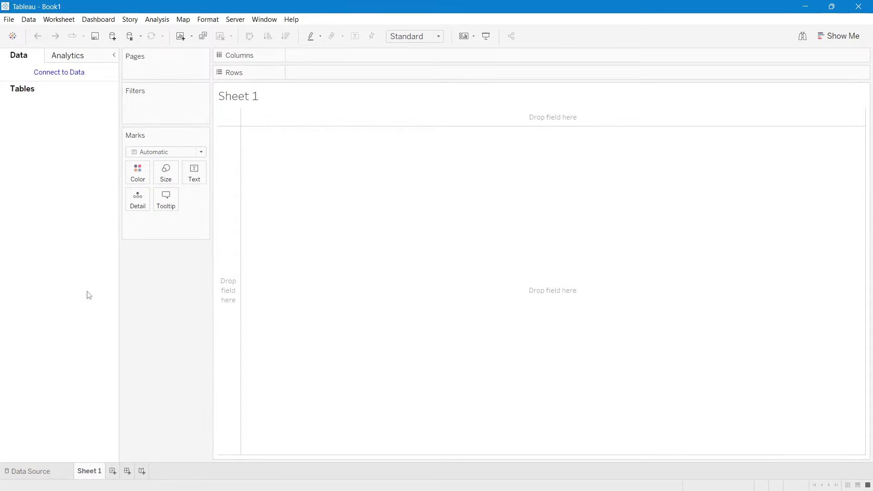
# View the start page's file and server connection options and return to the empty Sheet 1.
pyautogui.click(13, 36)
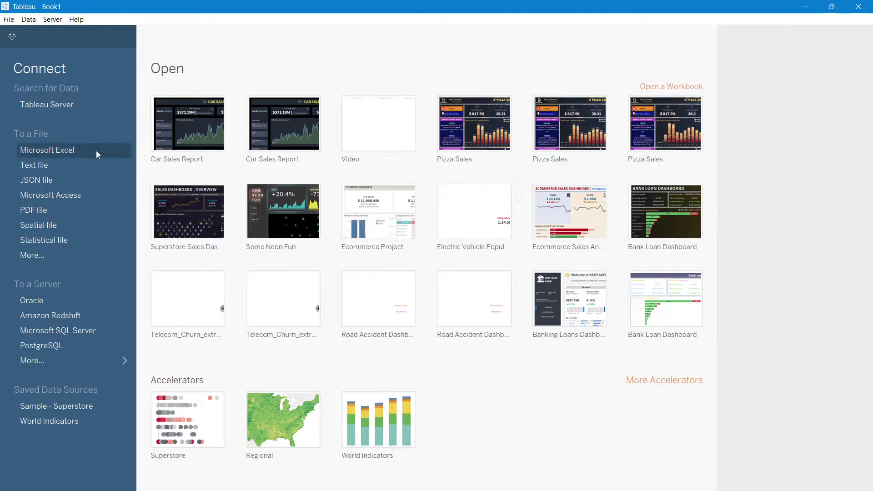
pyautogui.click(12, 36)
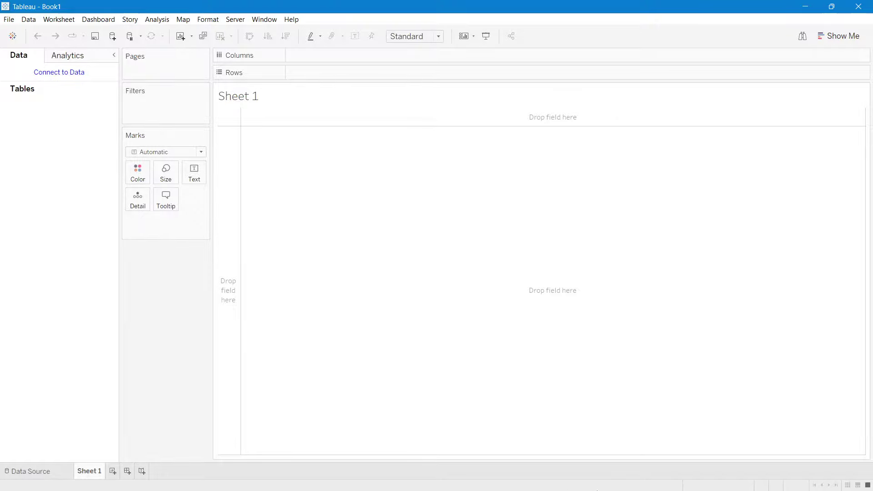
pyautogui.moveTo(598, 490)
pyautogui.click(706, 478)
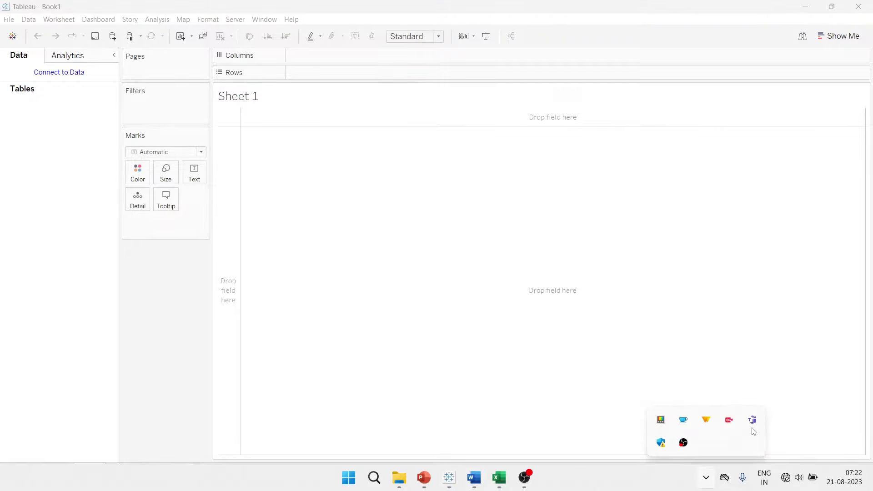
pyautogui.click(487, 345)
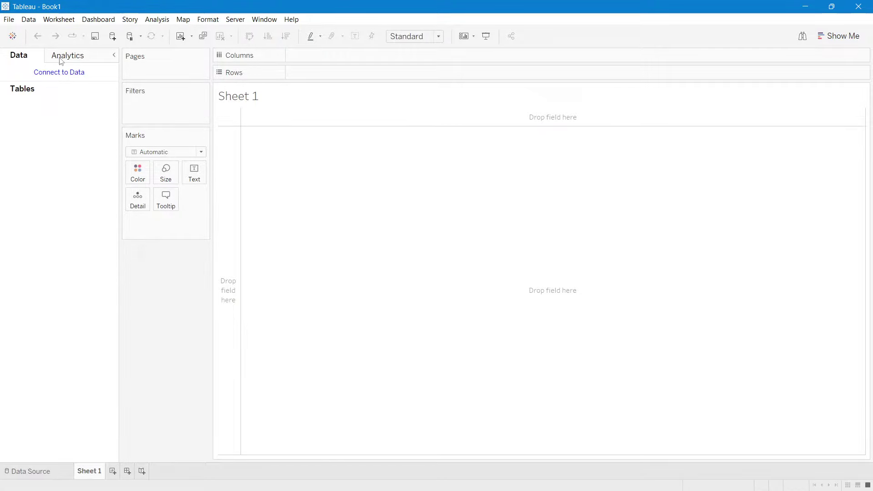
# Connect the workbook to the Microsoft Excel file Car Sales Data.xlsx in the Tableau Car Sales Dashboard folder.
pyautogui.click(64, 77)
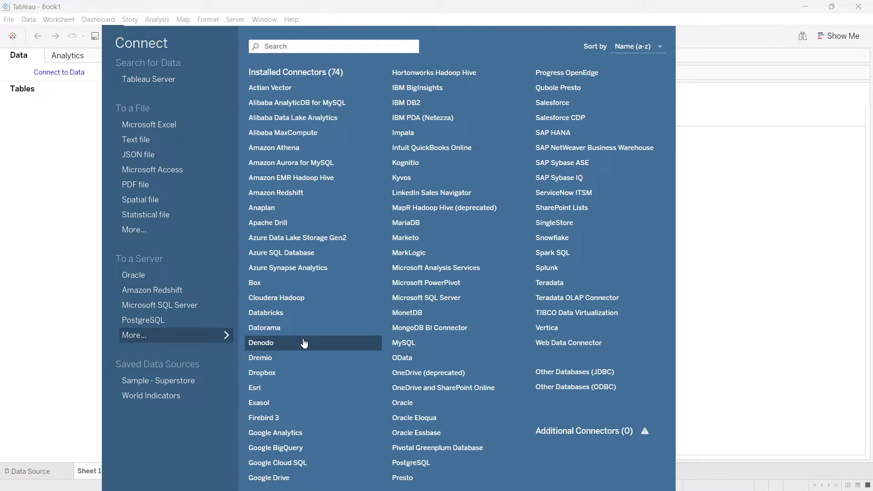
pyautogui.click(154, 126)
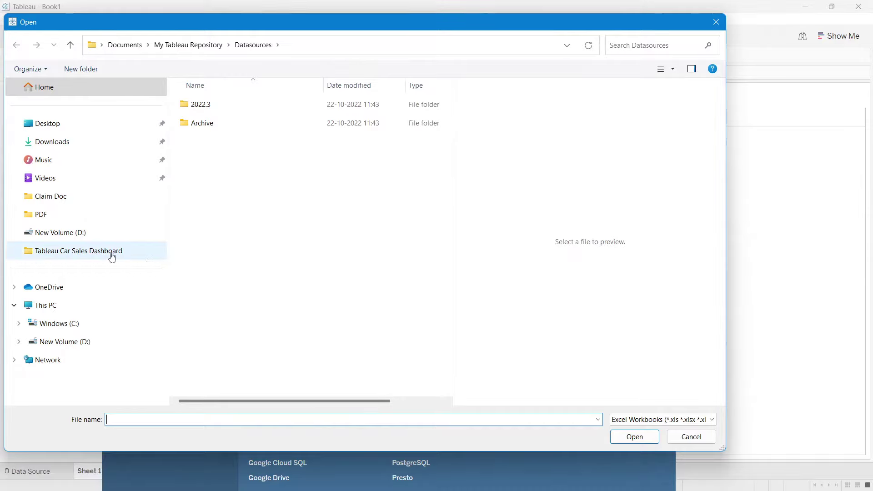
pyautogui.click(81, 255)
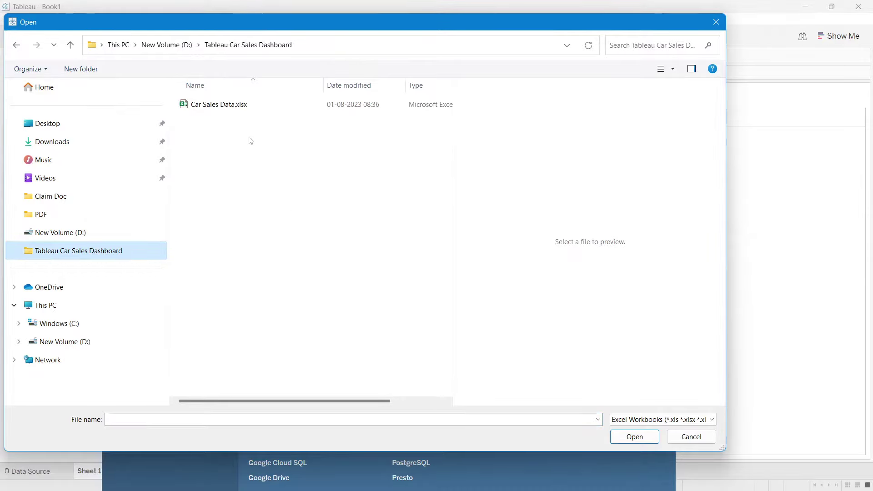
pyautogui.click(201, 110)
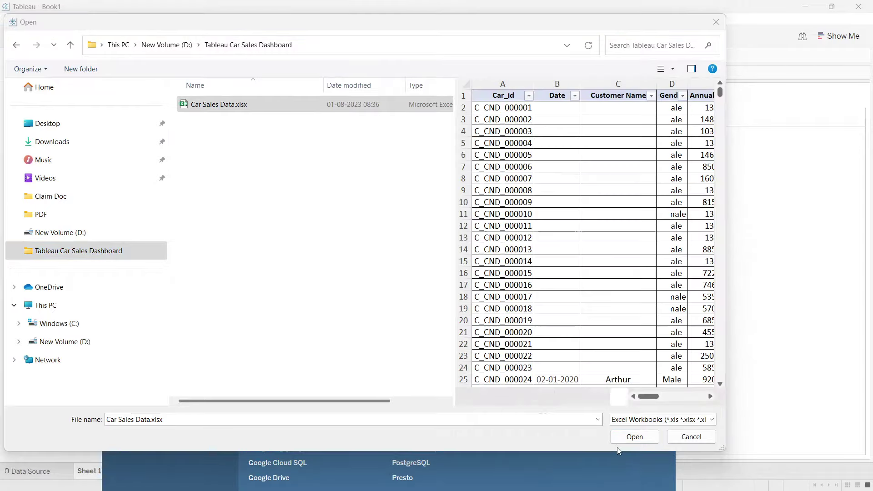
pyautogui.click(634, 438)
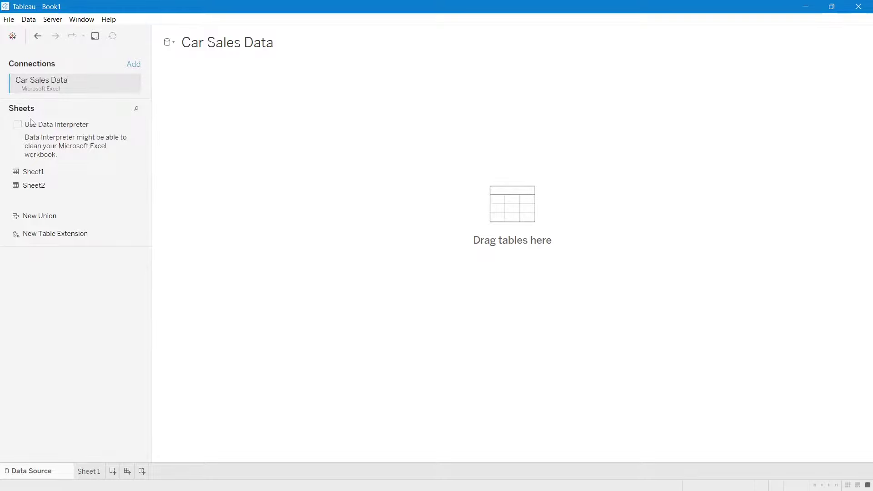
# Add the Sheet1 table to the data source canvas and enlarge the data preview area.
pyautogui.moveTo(40, 174); pyautogui.dragTo(282, 146)
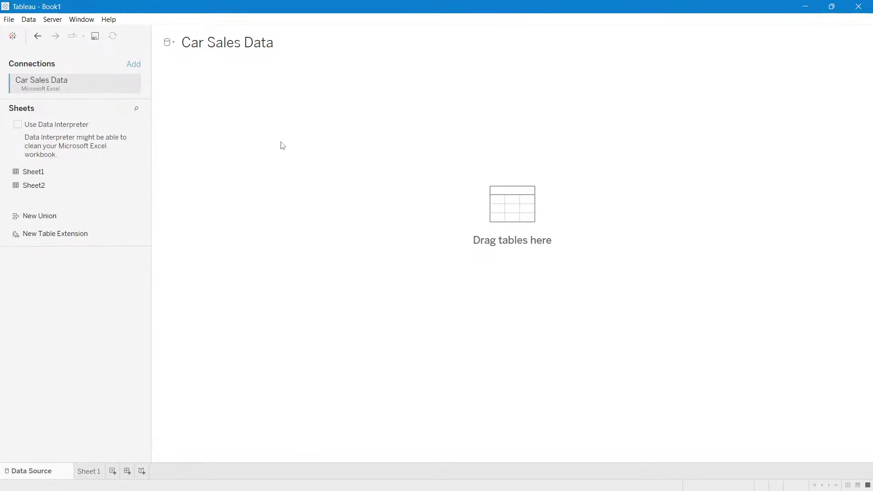
pyautogui.doubleClick(33, 173)
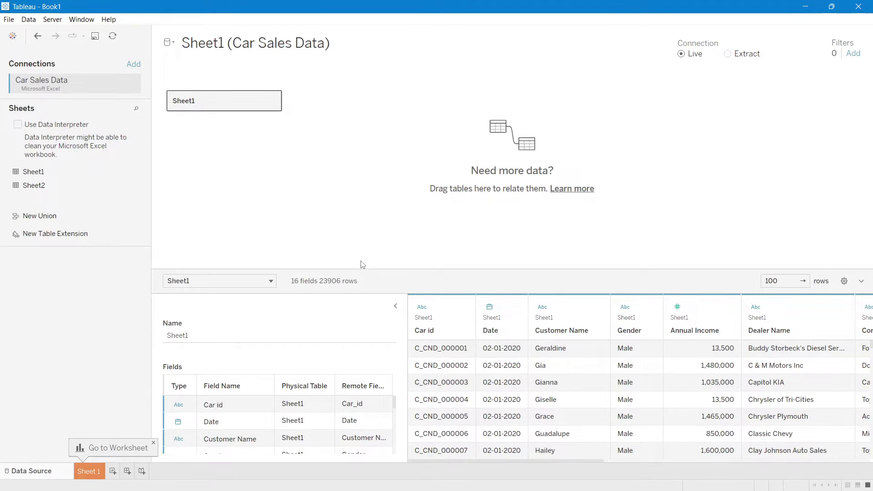
pyautogui.moveTo(361, 270); pyautogui.dragTo(361, 206)
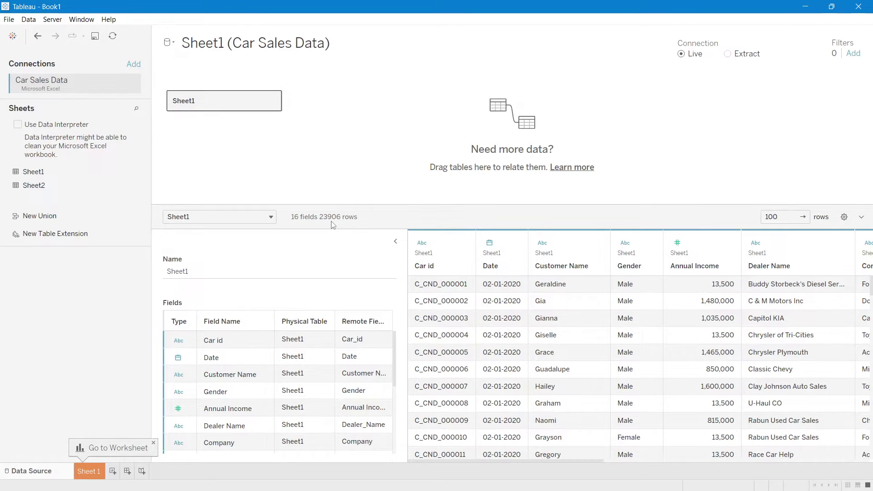
# Check the preview's row limit setting and browse the car sales records of Sheet1.
pyautogui.click(782, 217)
pyautogui.click(772, 193)
pyautogui.scroll(-6, 756, 363)
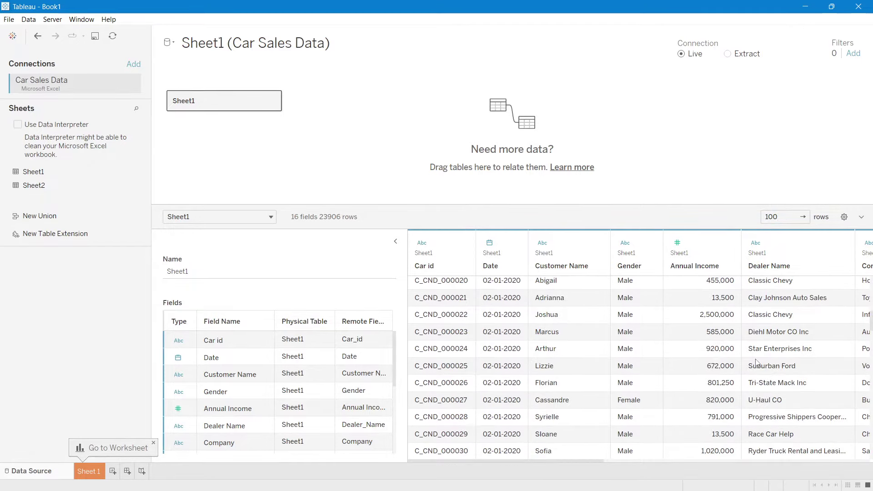
pyautogui.scroll(-3, 755, 362)
pyautogui.scroll(9, 755, 361)
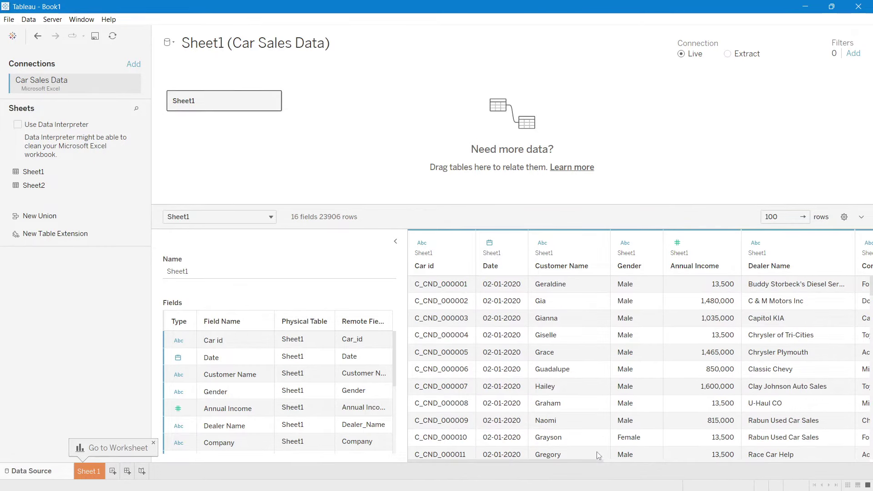
pyautogui.moveTo(589, 461)
pyautogui.mouseDown()
pyautogui.moveTo(846, 461)
pyautogui.moveTo(584, 461)
pyautogui.mouseUp()
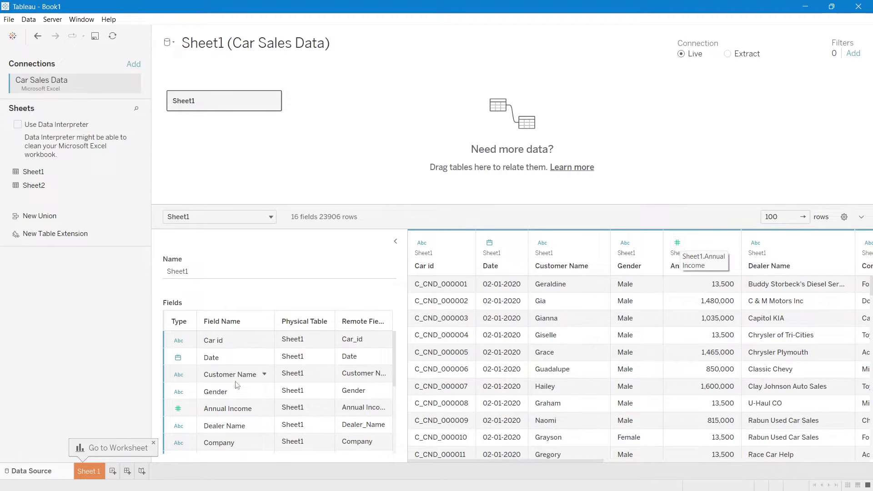
# Review the field names and data types in Sheet1's metadata list.
pyautogui.scroll(-3, 232, 377)
pyautogui.scroll(3, 226, 394)
pyautogui.scroll(-5, 261, 355)
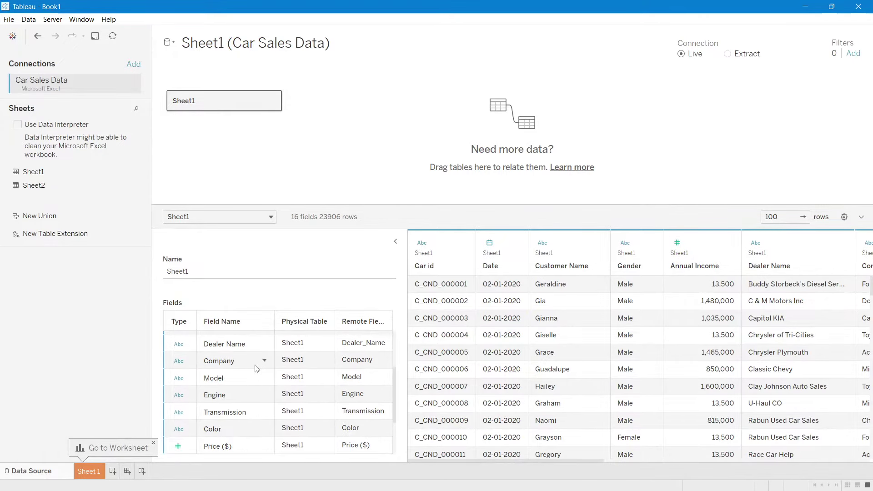
pyautogui.scroll(5, 187, 382)
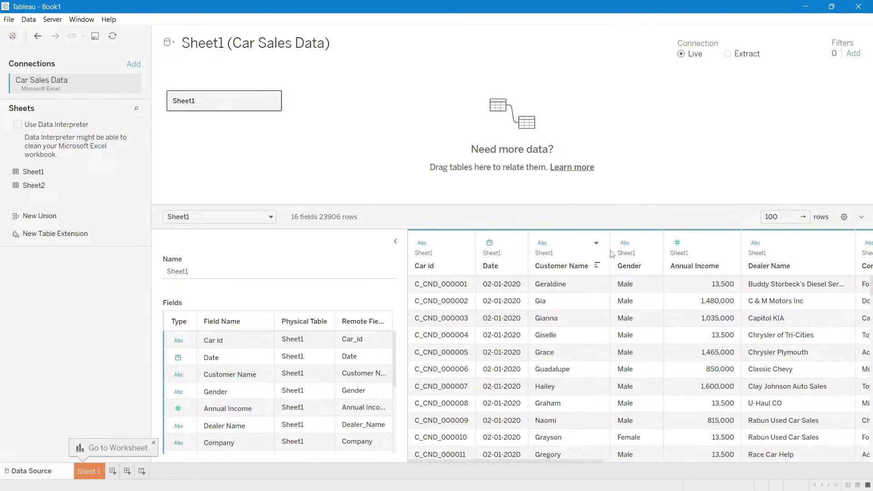
# Recheck the previewed row limit and records, and open the Sheet 1 worksheet.
pyautogui.click(782, 219)
pyautogui.click(804, 218)
pyautogui.scroll(-2, 687, 399)
pyautogui.moveTo(871, 284); pyautogui.dragTo(870, 243)
pyautogui.click(84, 474)
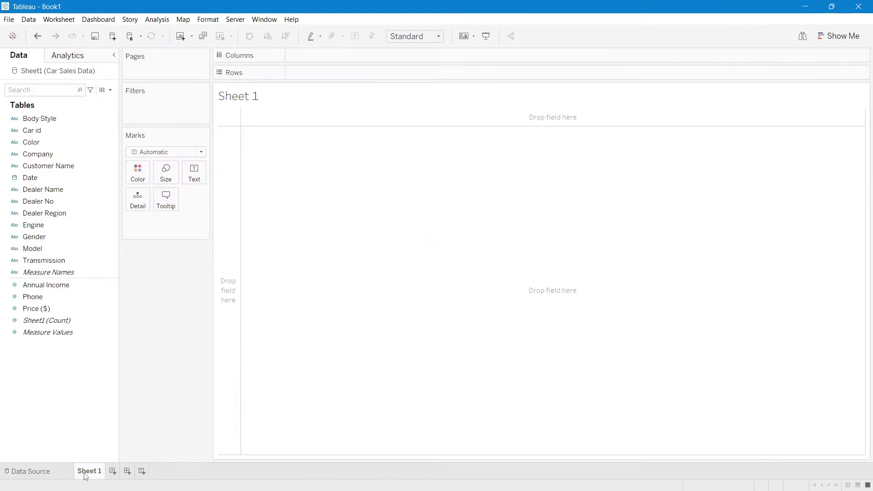
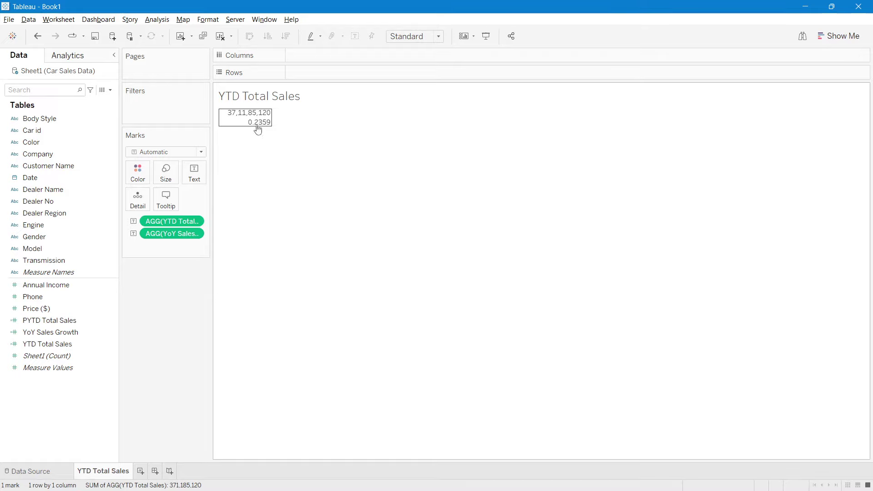
pyautogui.moveTo(242, 115)
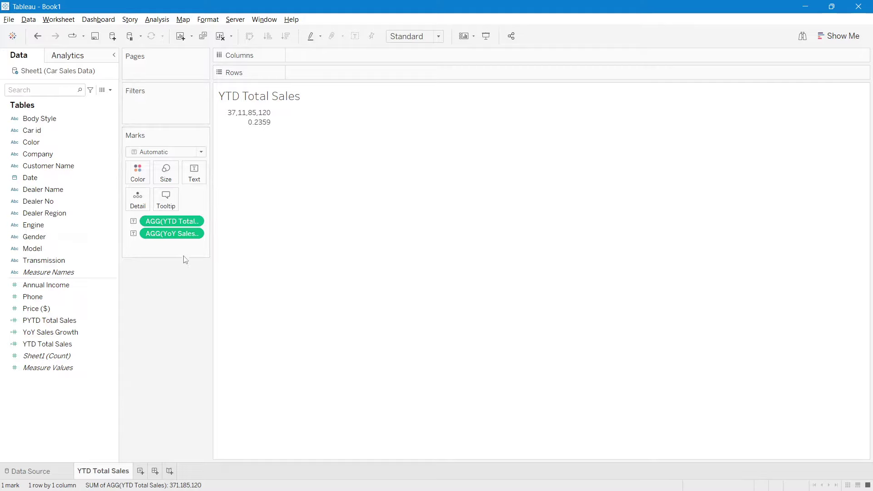
pyautogui.rightClick(159, 224)
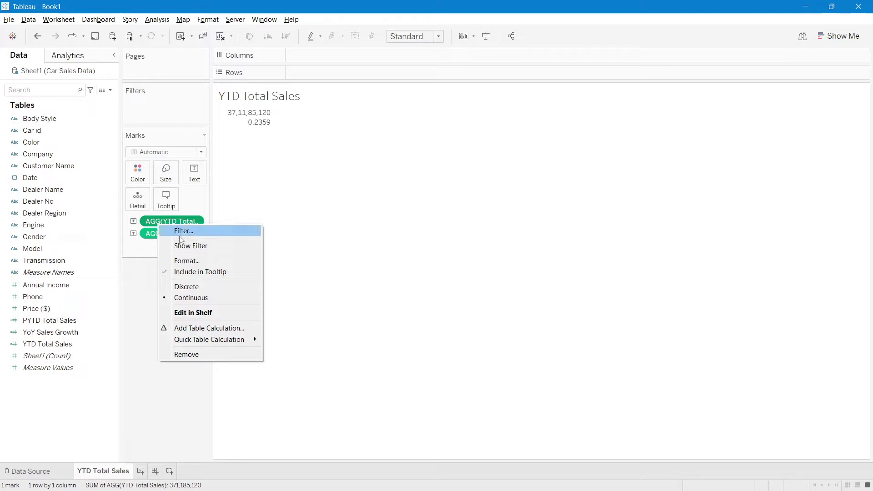
pyautogui.click(197, 262)
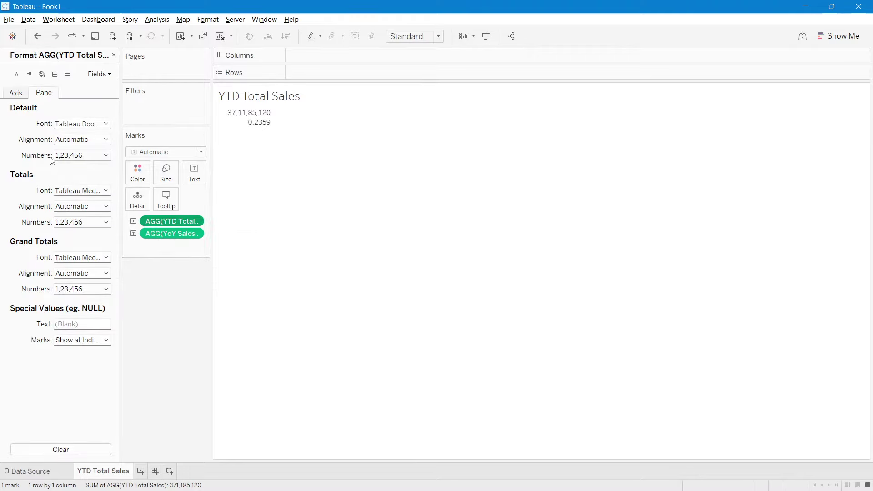
pyautogui.click(82, 155)
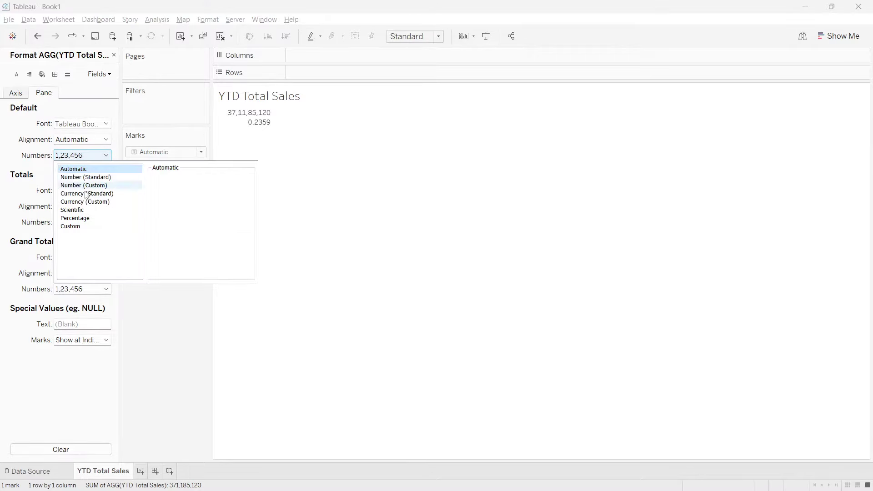
pyautogui.click(178, 317)
pyautogui.click(114, 55)
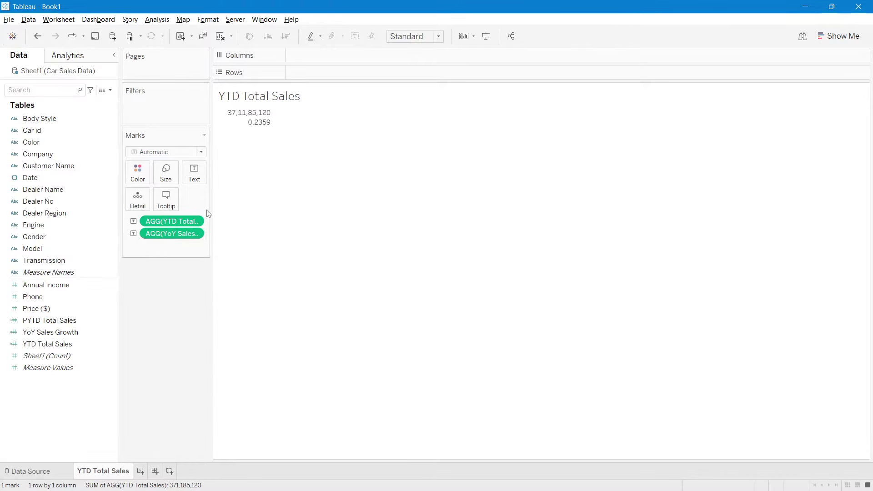
# Set the default number format of YTD Total Sales to Currency (Custom) with prefix $ and display units Millions (M).
pyautogui.click(52, 344)
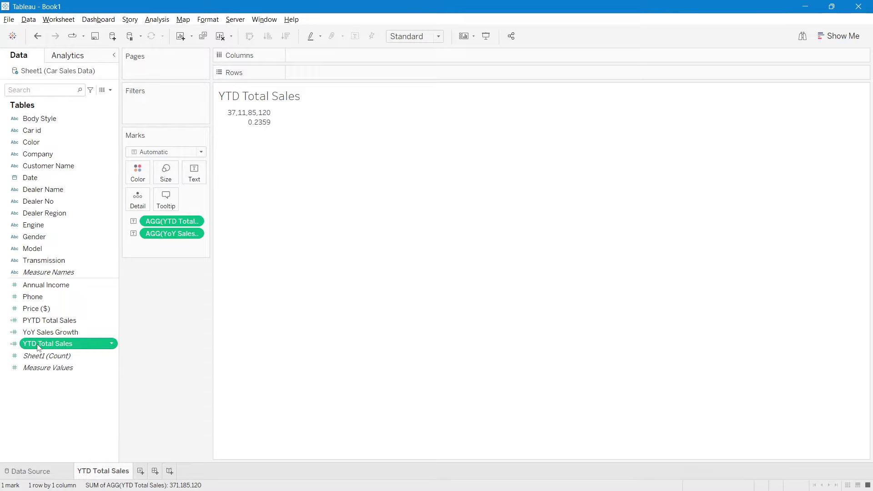
pyautogui.rightClick(38, 347)
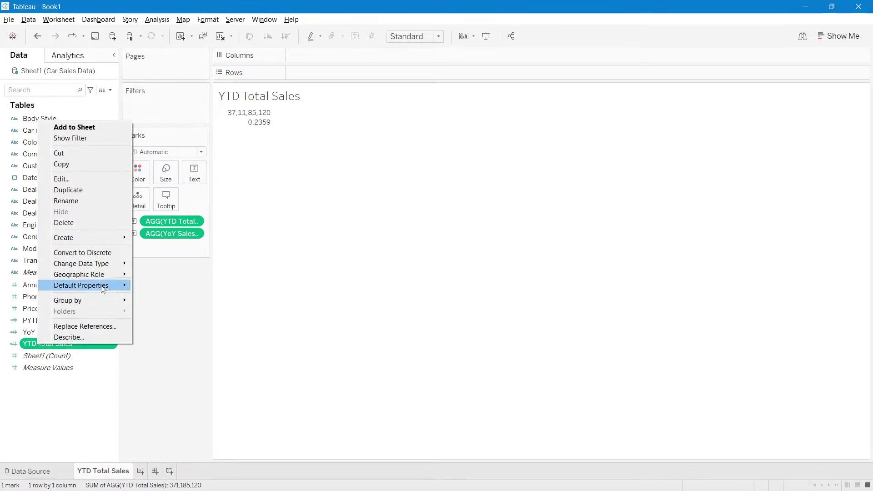
pyautogui.moveTo(103, 287)
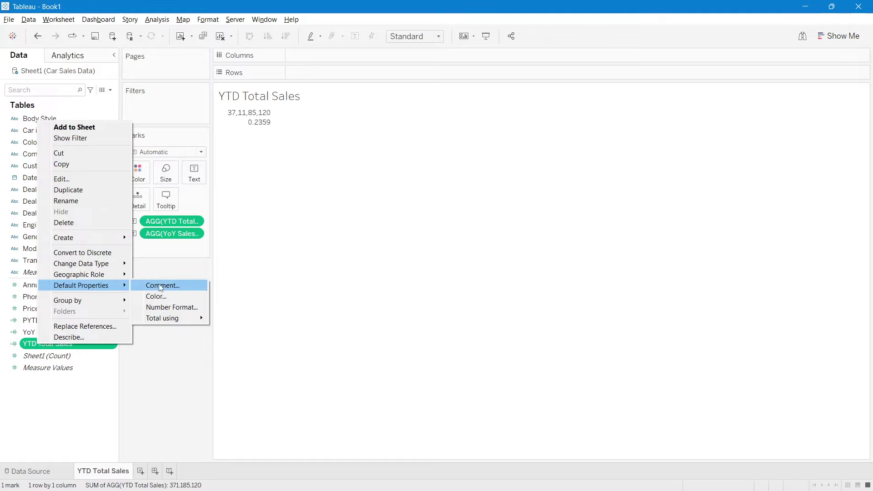
pyautogui.click(162, 309)
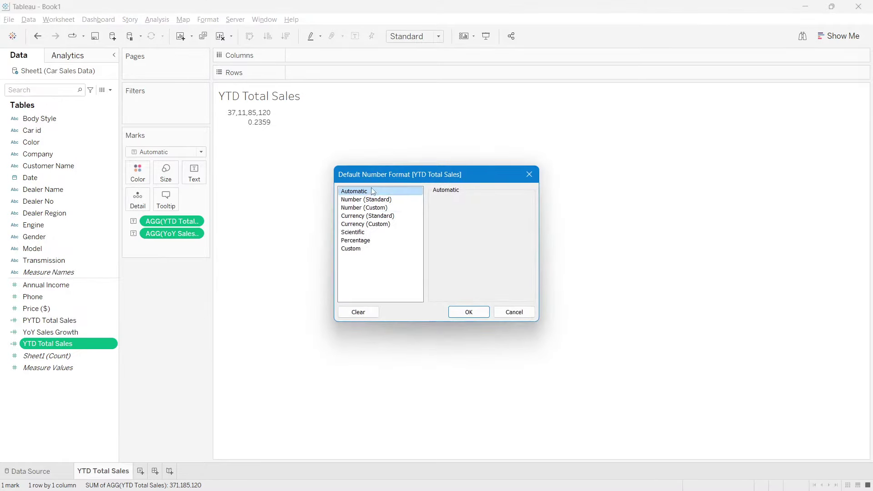
pyautogui.click(382, 223)
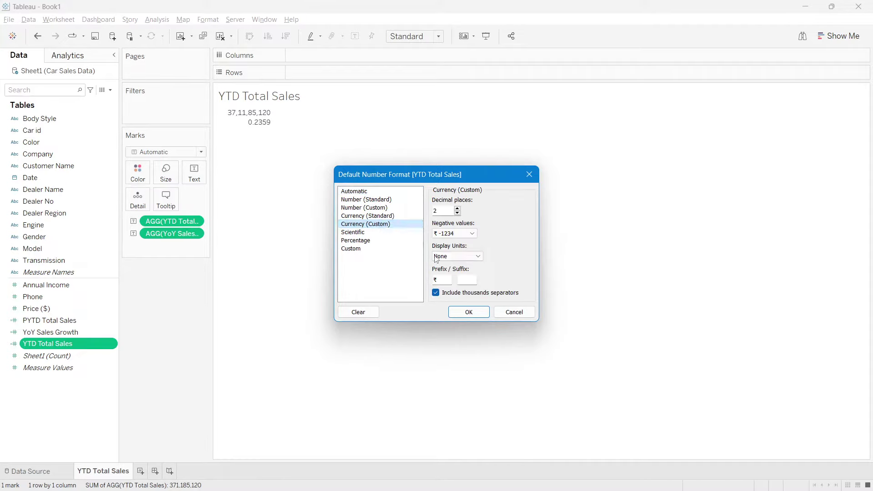
pyautogui.moveTo(436, 280); pyautogui.dragTo(423, 284)
pyautogui.write('$')
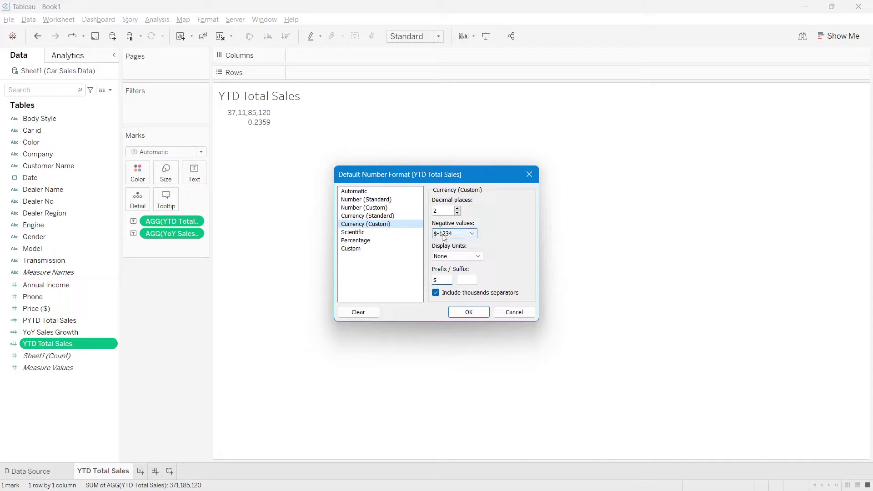
pyautogui.click(455, 257)
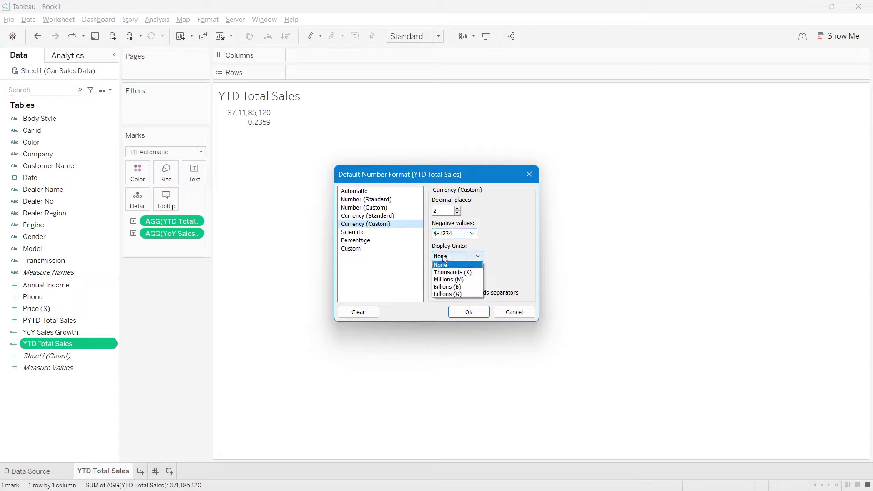
pyautogui.click(459, 280)
pyautogui.click(472, 313)
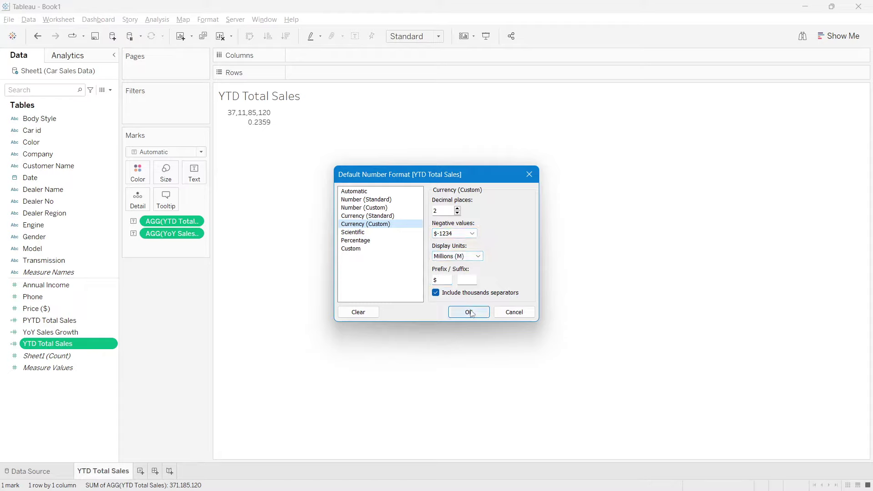
pyautogui.moveTo(240, 117)
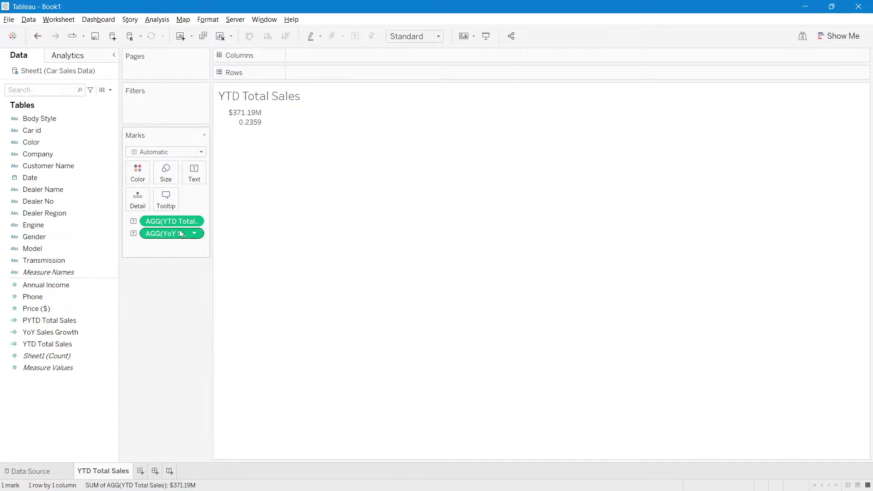
pyautogui.click(48, 346)
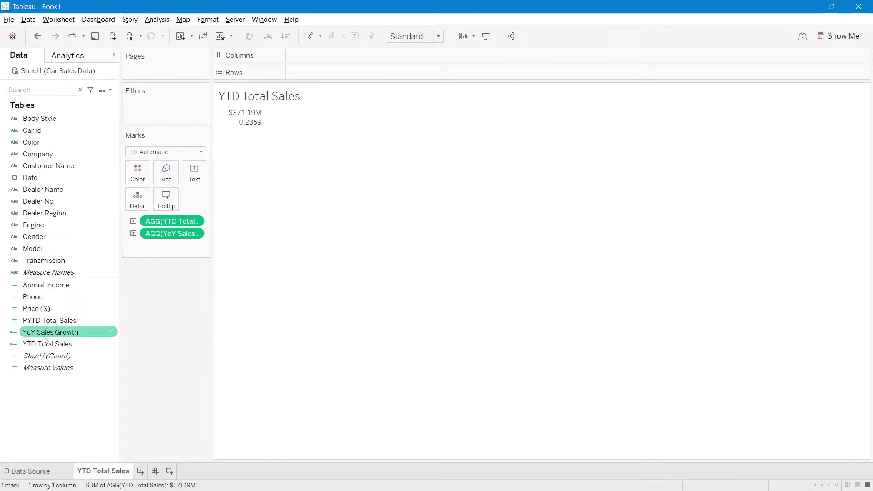
pyautogui.rightClick(48, 335)
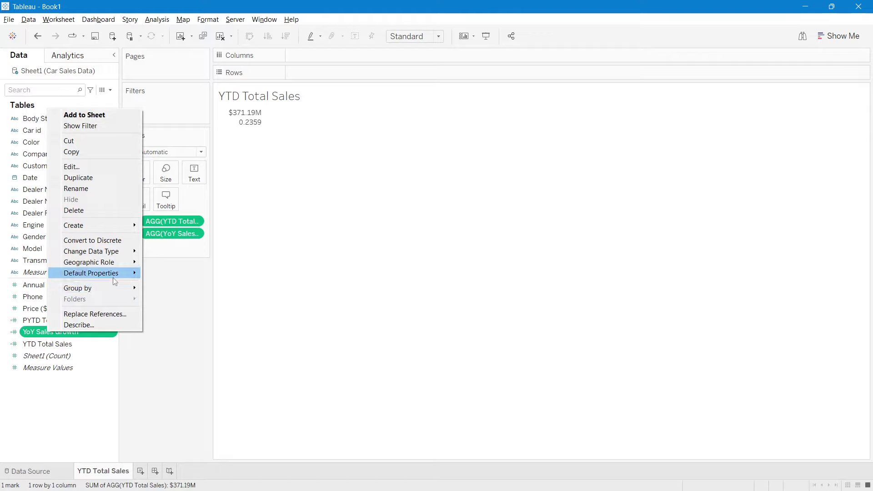
pyautogui.moveTo(113, 278)
pyautogui.click(193, 295)
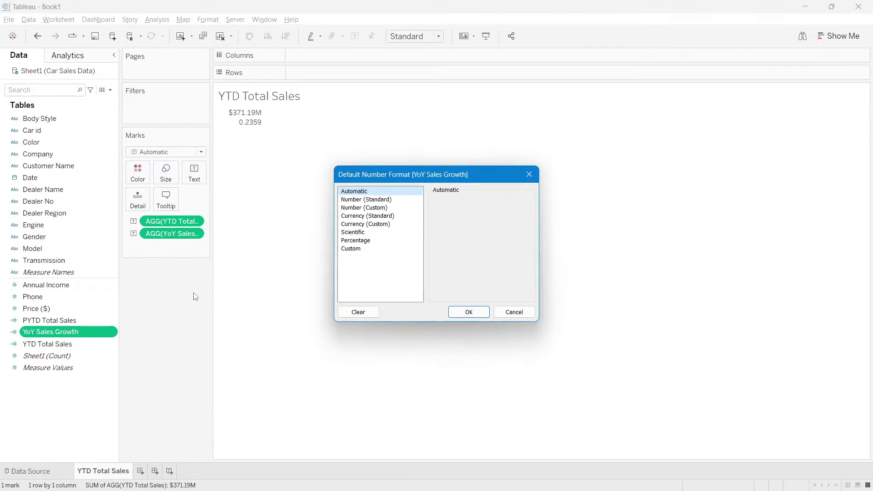
pyautogui.click(352, 242)
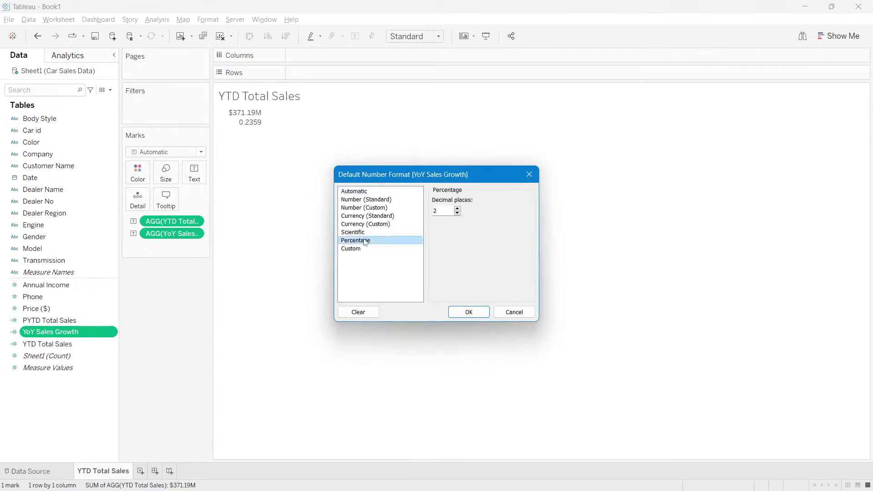
pyautogui.click(363, 193)
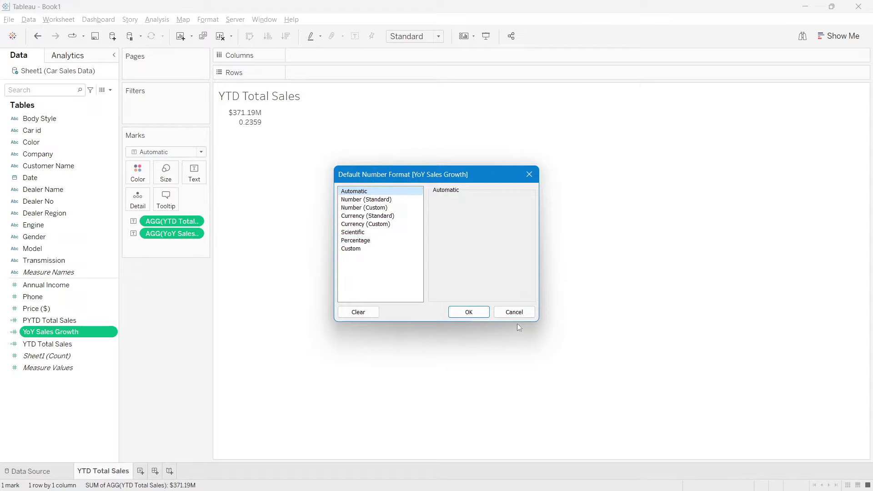
pyautogui.click(502, 313)
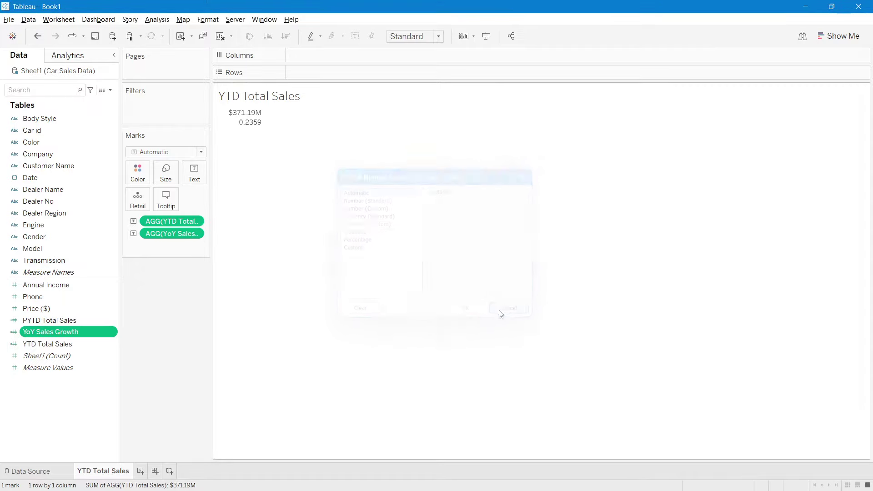
# Format the YoY Sales Growth values on the Marks card as a percentage with 2 decimal places.
pyautogui.rightClick(164, 237)
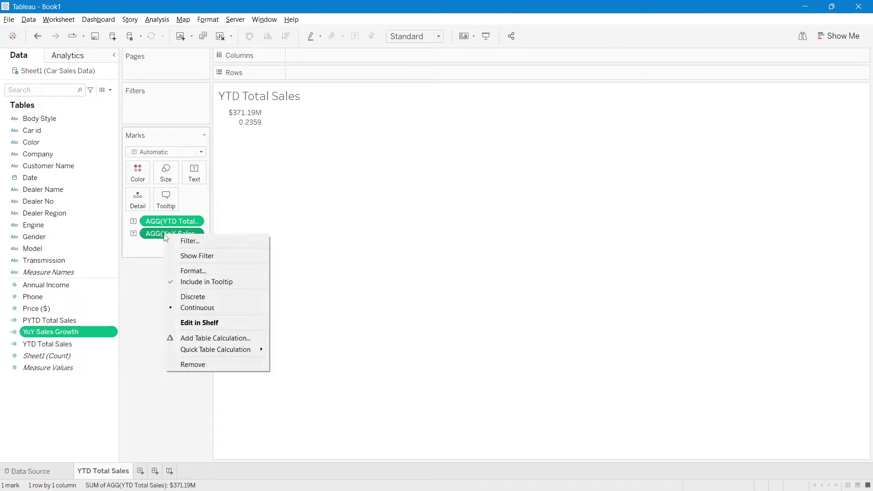
pyautogui.click(207, 271)
pyautogui.click(62, 160)
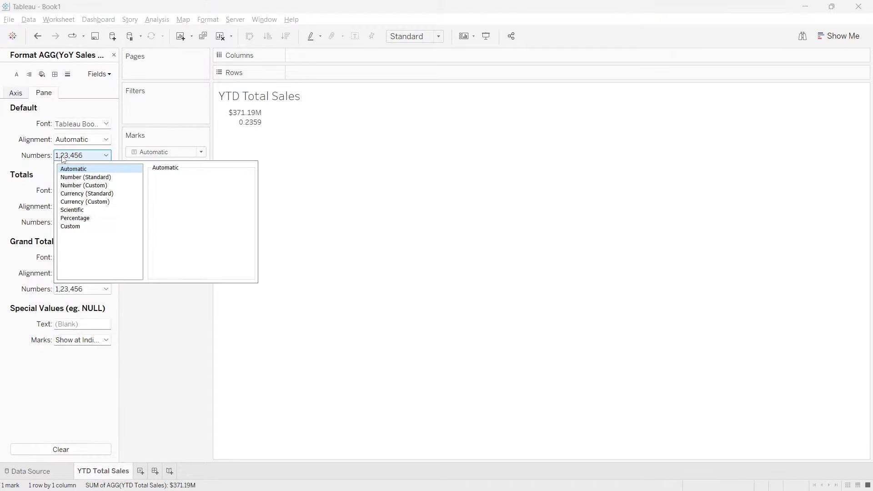
pyautogui.click(82, 218)
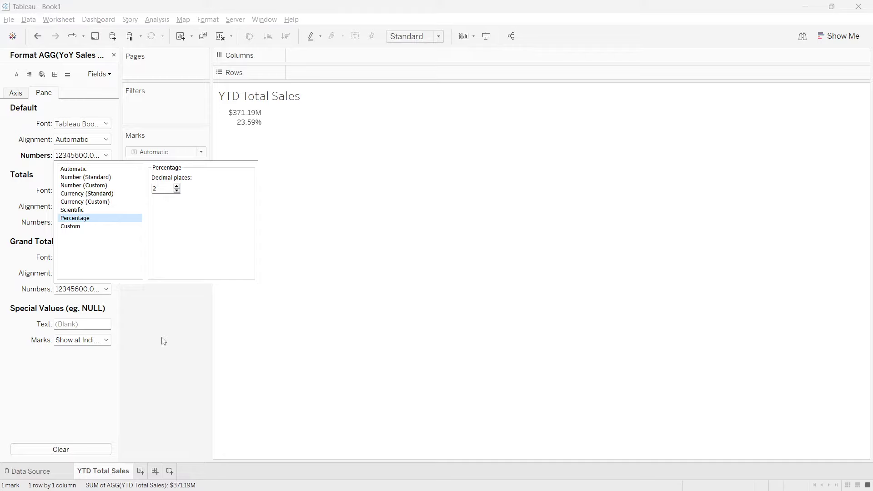
pyautogui.click(163, 302)
pyautogui.click(114, 55)
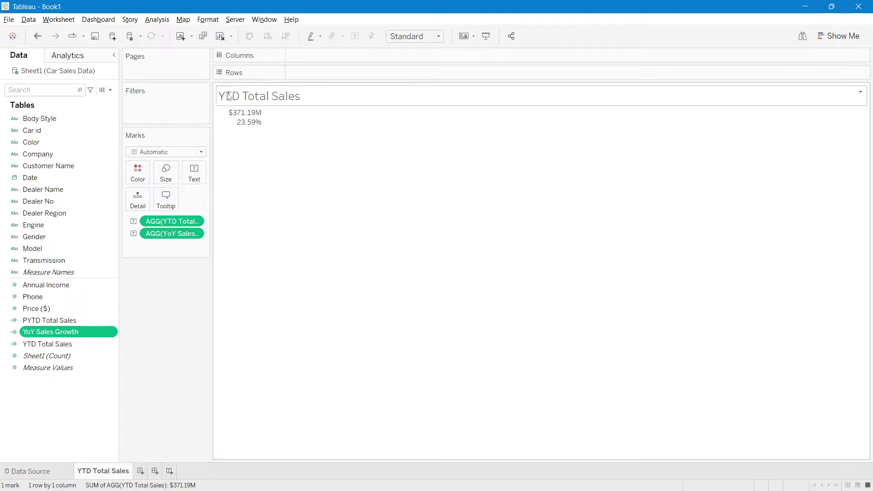
# Fit the YTD Total Sales worksheet to Entire View.
pyautogui.moveTo(233, 115)
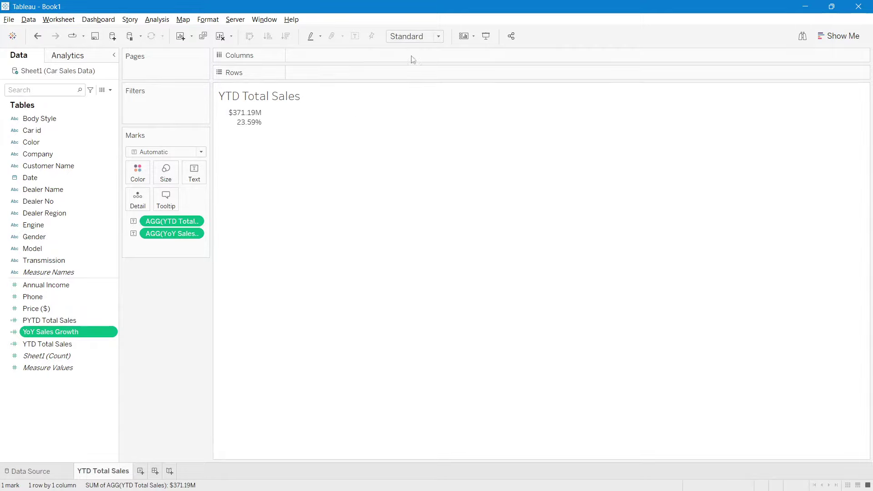
pyautogui.click(414, 36)
pyautogui.click(401, 78)
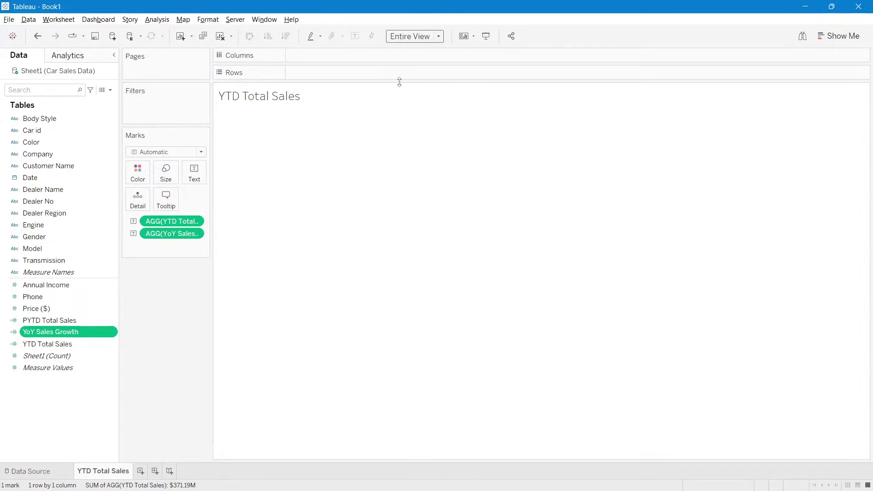
pyautogui.moveTo(764, 270)
pyautogui.moveTo(251, 234)
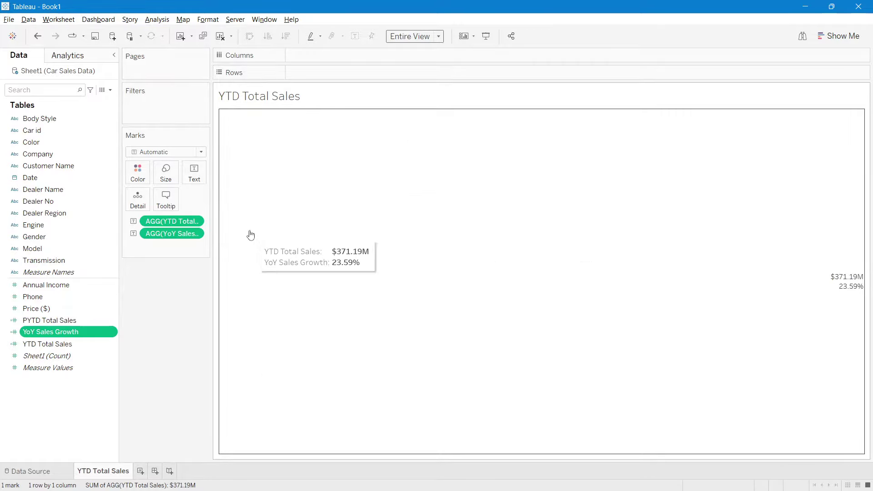
# Set the horizontal alignment of the KPI text marks to center.
pyautogui.click(194, 174)
pyautogui.click(274, 196)
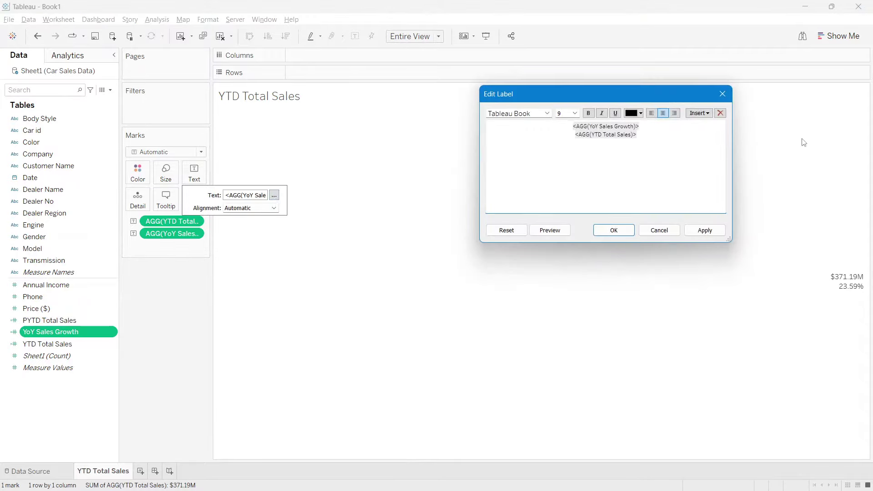
pyautogui.click(723, 94)
pyautogui.click(233, 209)
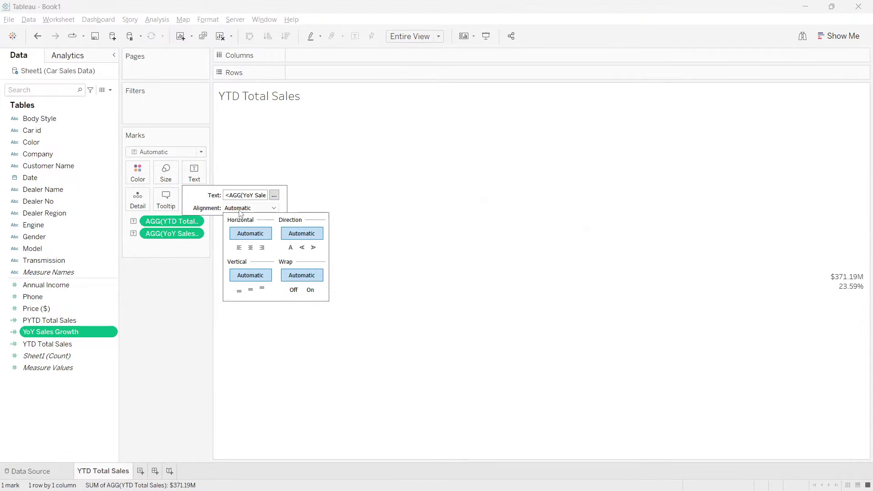
pyautogui.click(251, 247)
pyautogui.click(148, 311)
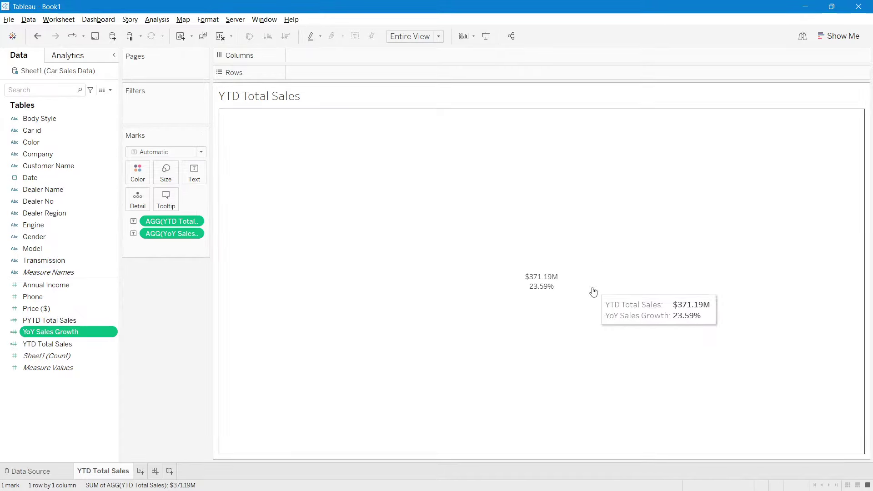
# Format the YoY Sales Growth field in the label text in Lato, size 24, and apply it.
pyautogui.click(193, 178)
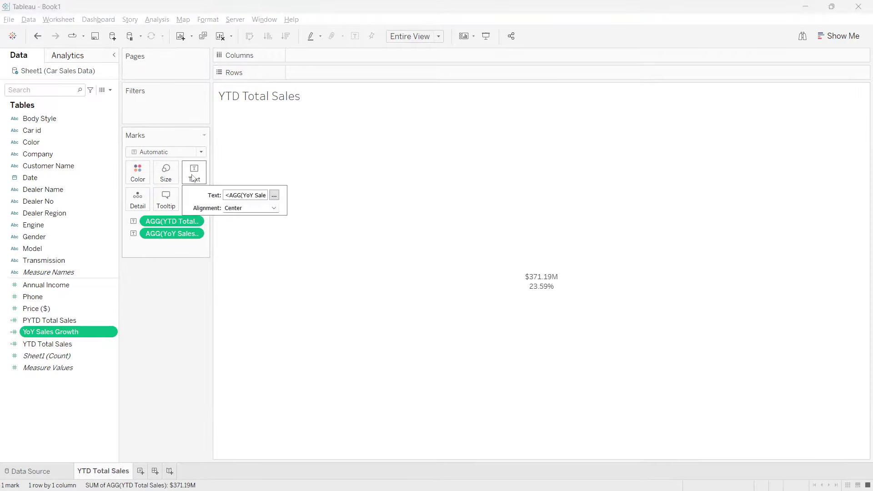
pyautogui.click(277, 199)
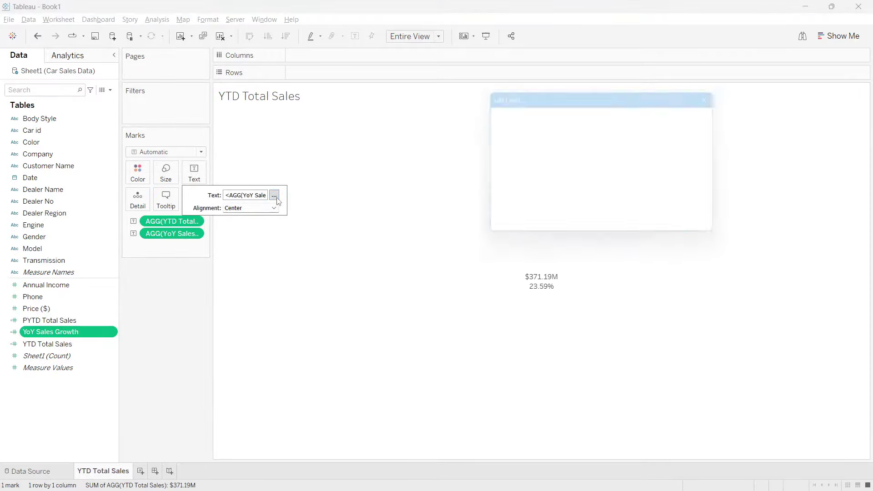
pyautogui.moveTo(639, 98); pyautogui.dragTo(426, 81)
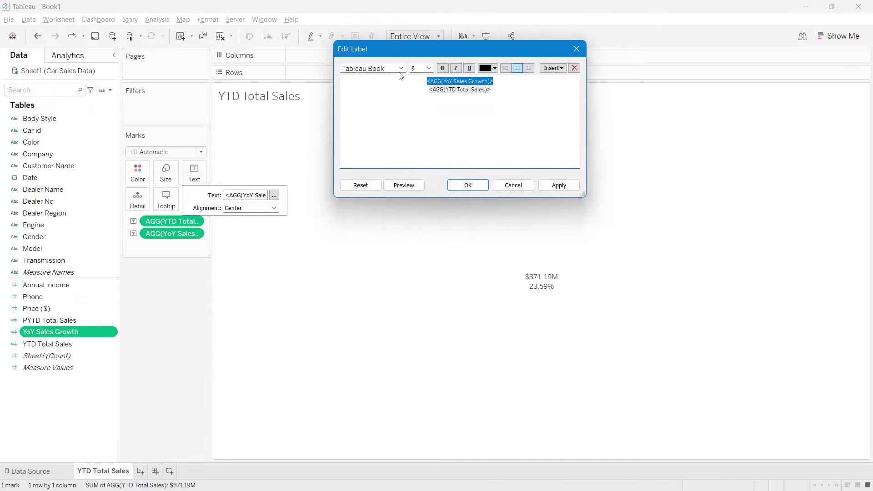
pyautogui.click(401, 68)
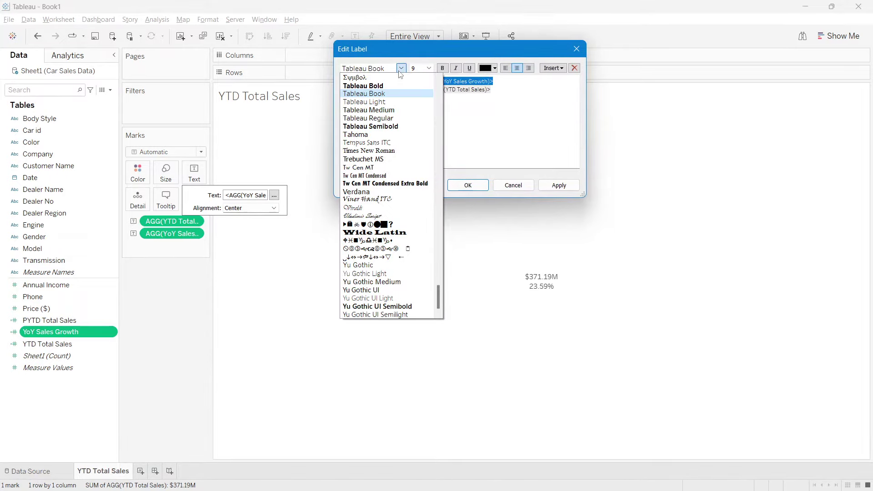
pyautogui.press('l')
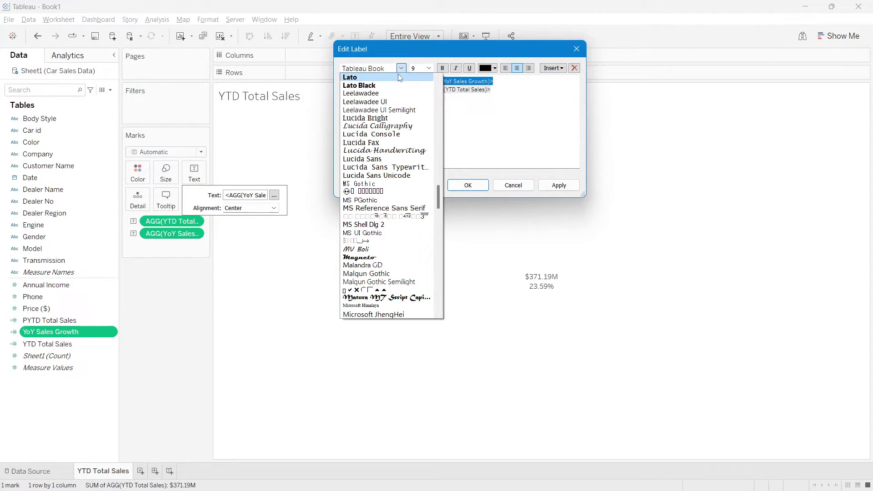
pyautogui.click(399, 78)
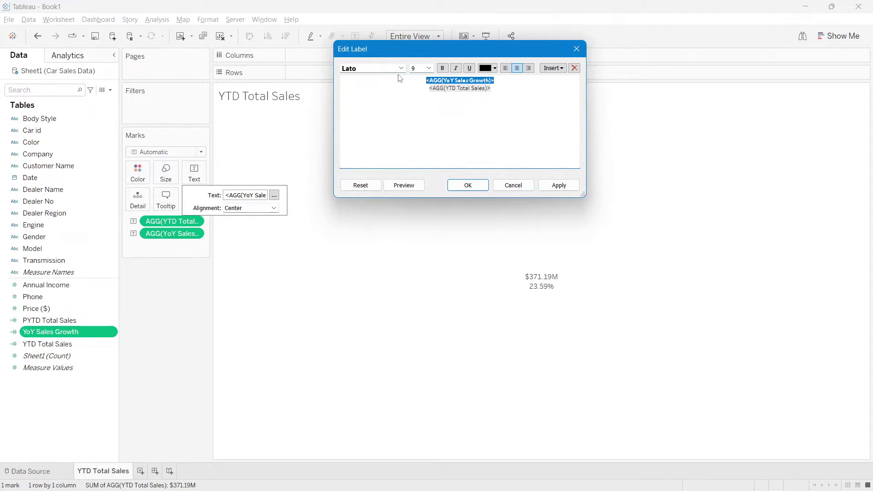
pyautogui.click(429, 68)
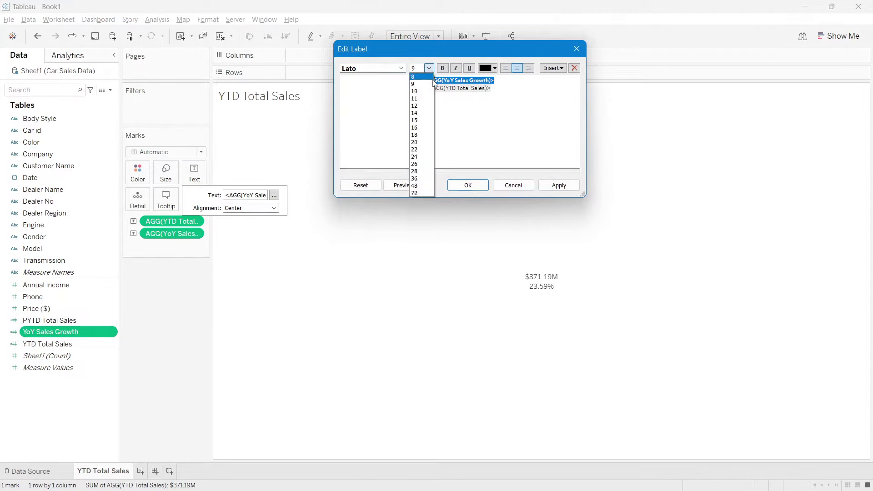
pyautogui.click(424, 158)
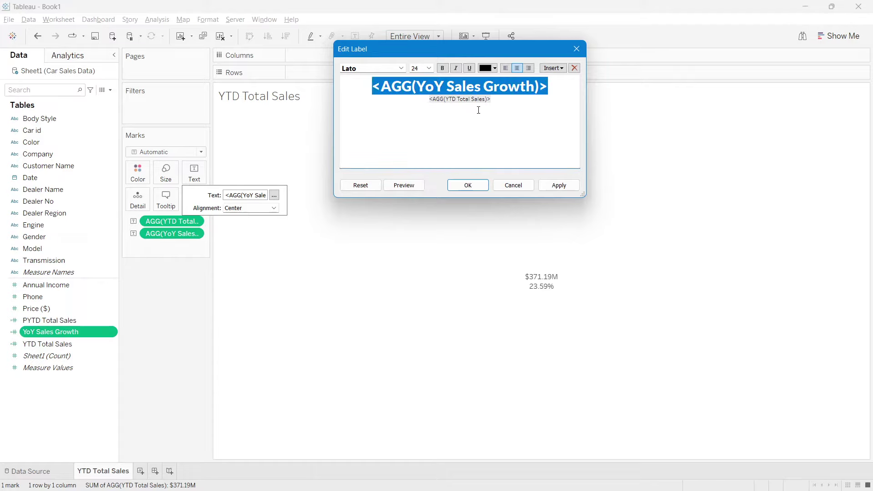
pyautogui.click(564, 185)
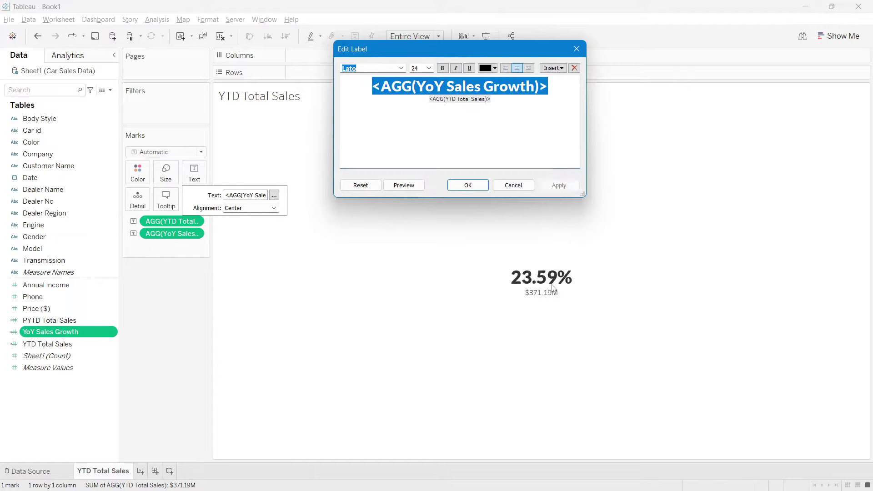
# Put YTD Total Sales beside YoY Sales Growth after a "|" separator, format it in Segoe UI Semibold, size 10, yellow, and apply it.
pyautogui.click(429, 102)
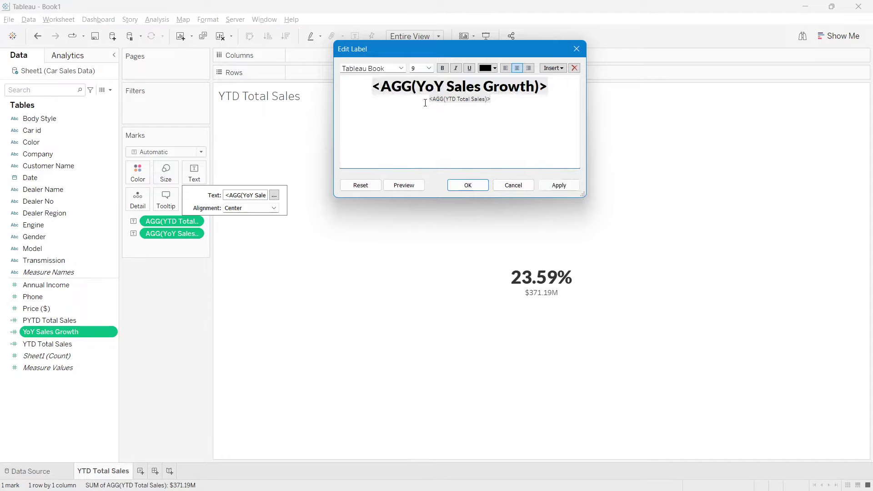
pyautogui.press('BackSpace')
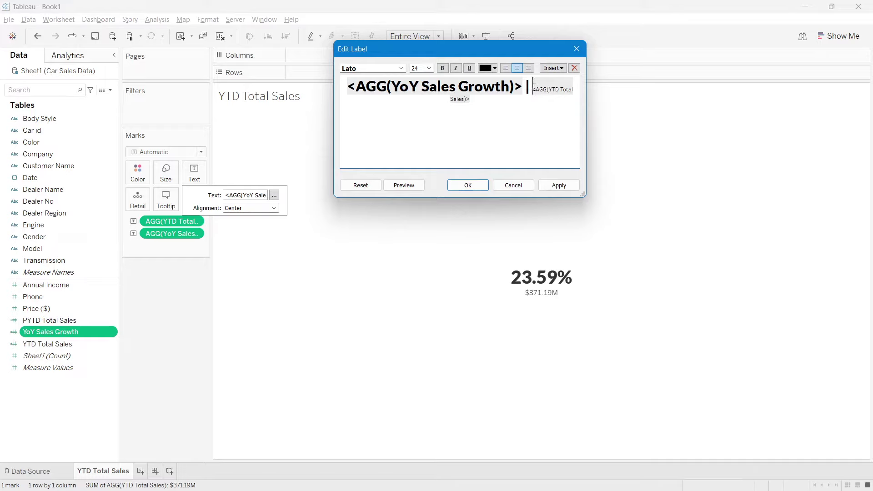
pyautogui.moveTo(533, 88); pyautogui.dragTo(554, 110)
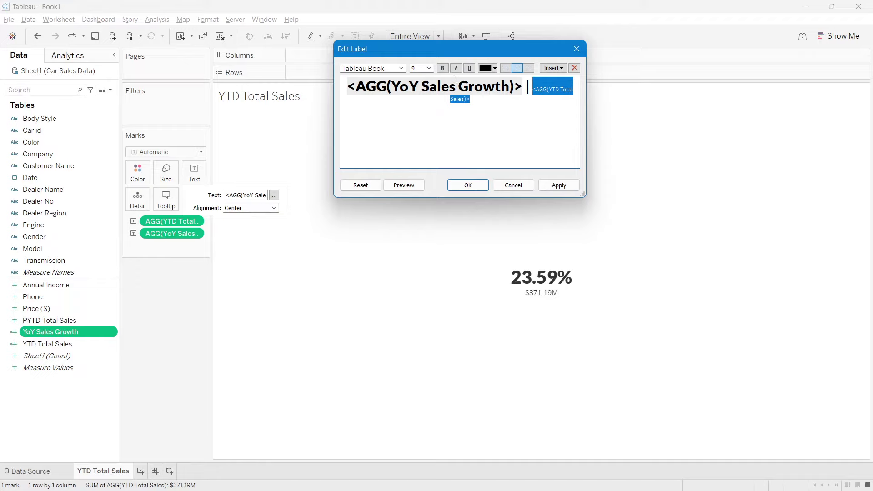
pyautogui.click(429, 68)
pyautogui.click(411, 76)
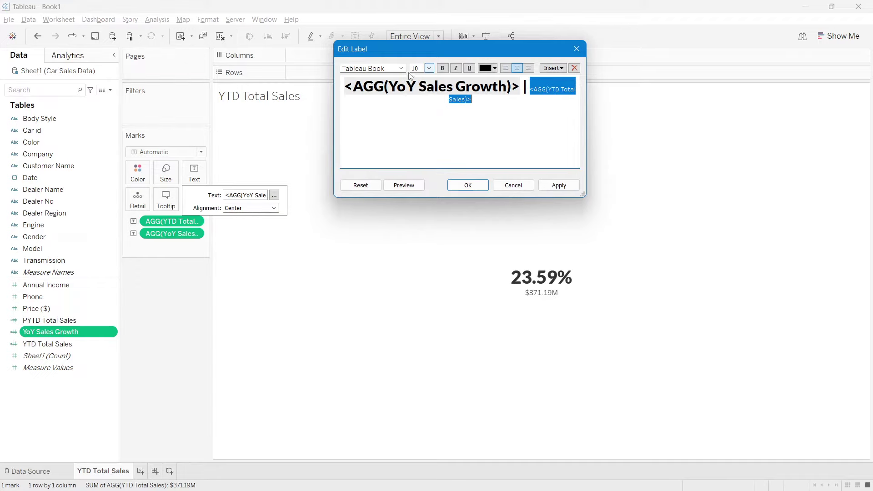
pyautogui.click(401, 69)
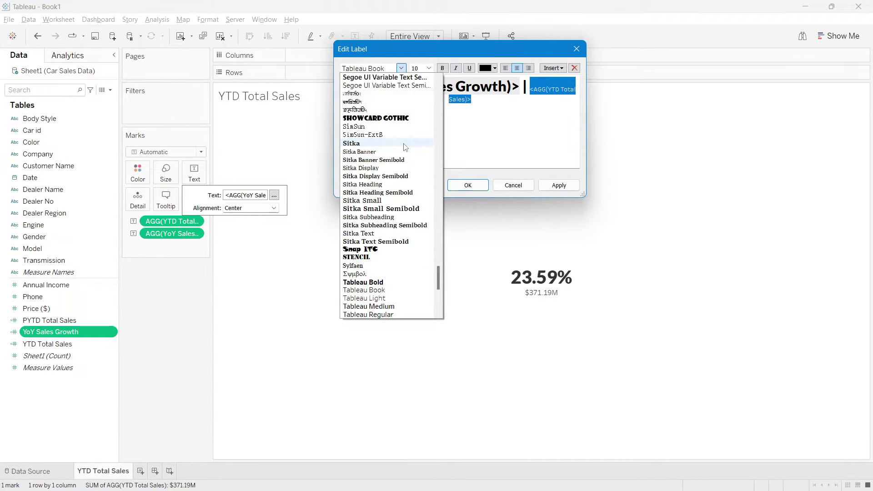
pyautogui.scroll(8, 404, 150)
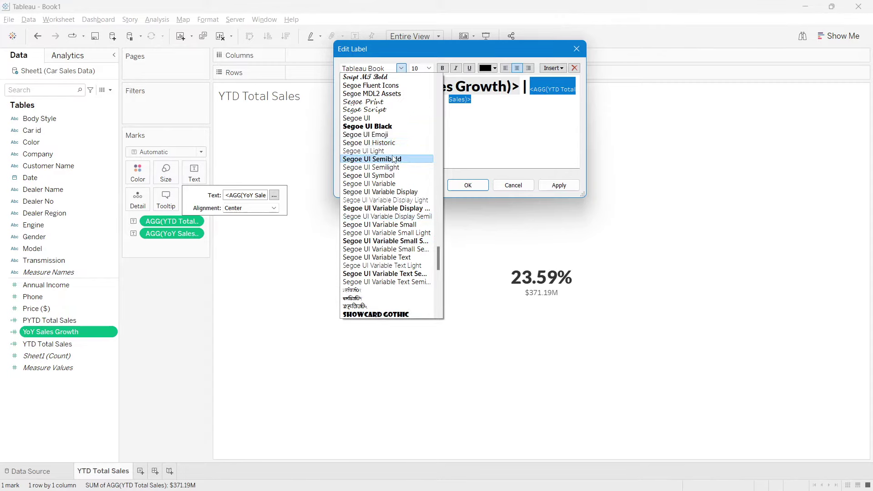
pyautogui.click(394, 159)
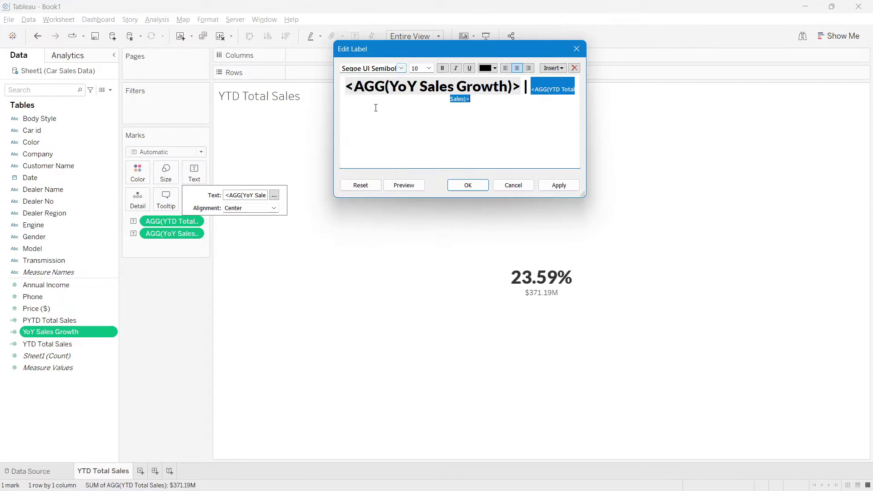
pyautogui.click(485, 69)
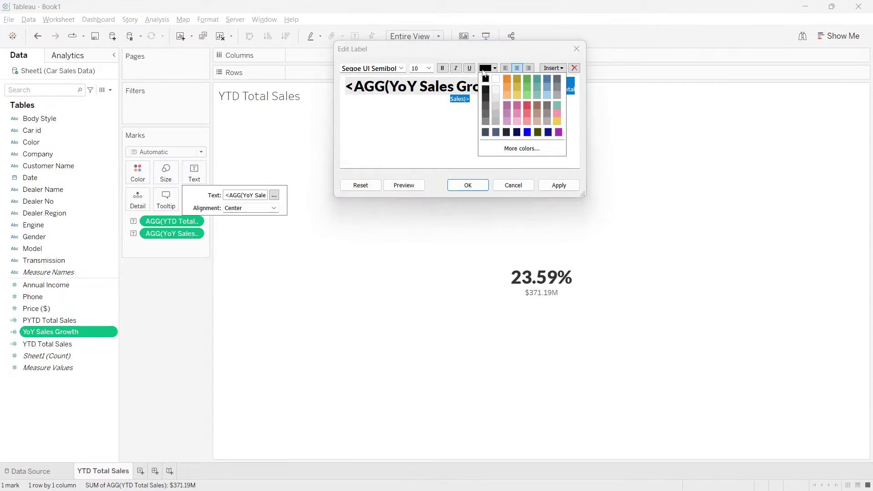
pyautogui.click(517, 96)
pyautogui.click(558, 185)
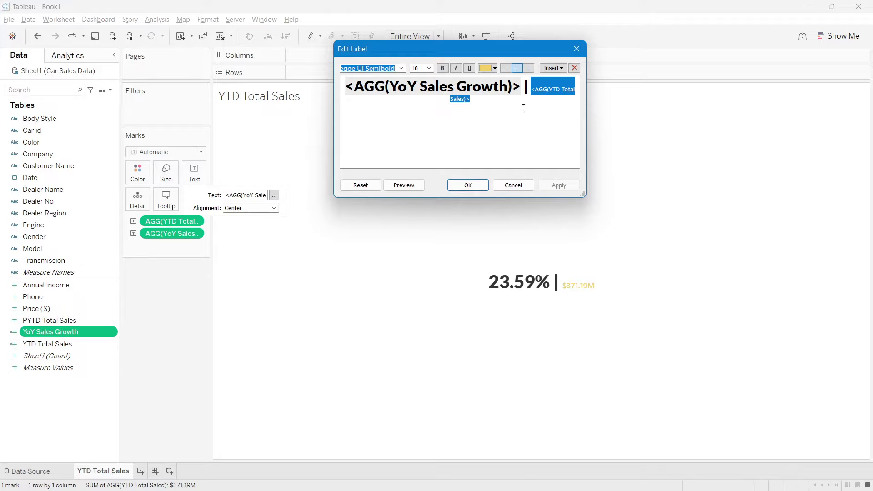
pyautogui.press('Return')
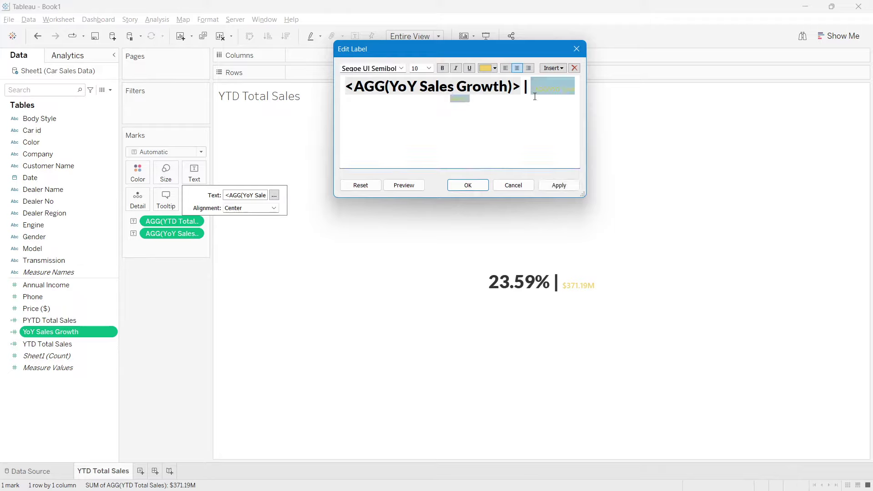
pyautogui.moveTo(529, 87); pyautogui.dragTo(552, 105)
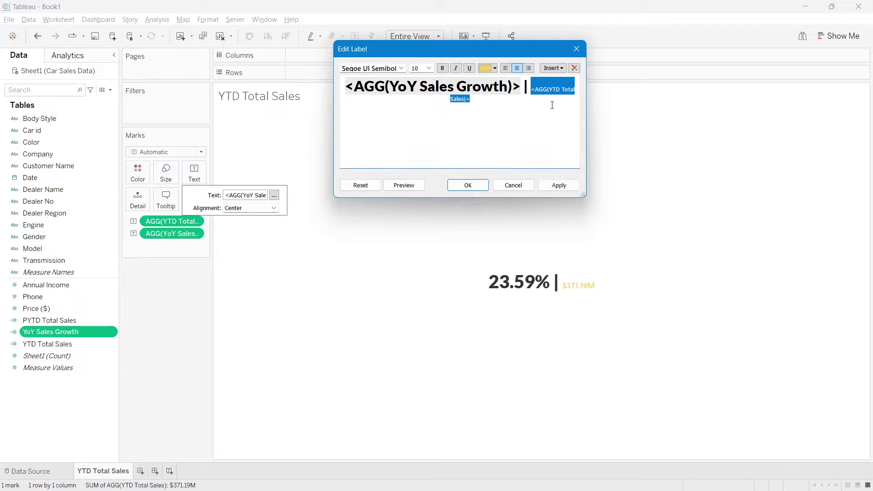
pyautogui.press('BackSpace')
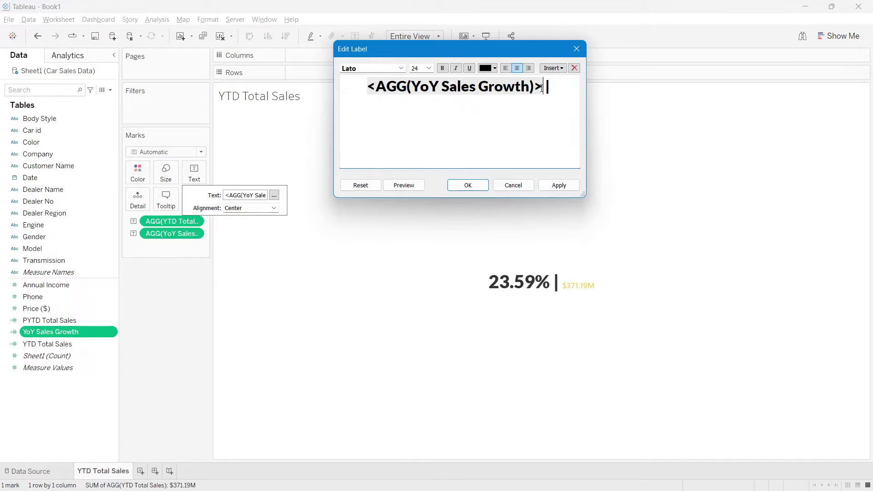
pyautogui.moveTo(542, 88); pyautogui.dragTo(354, 89)
pyautogui.press('BackSpace')
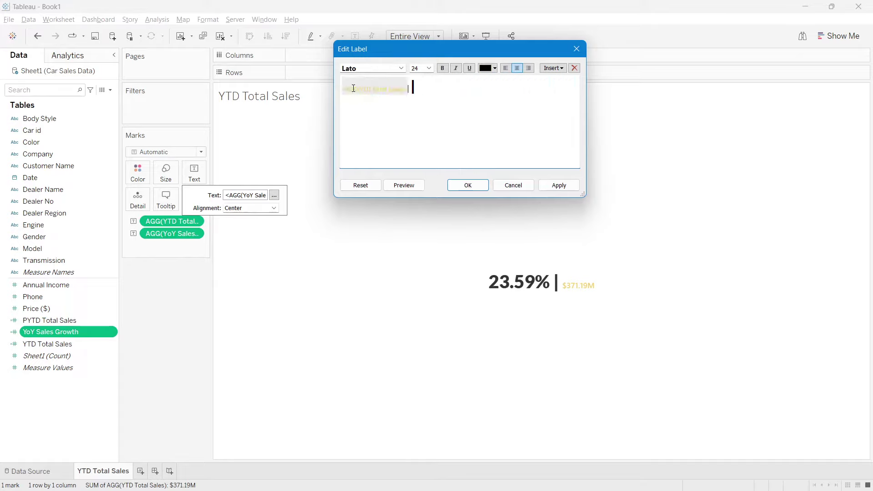
pyautogui.click(576, 49)
# Undo the recent label formatting and the centered alignment on the YTD Total Sales worksheet.
pyautogui.click(42, 39)
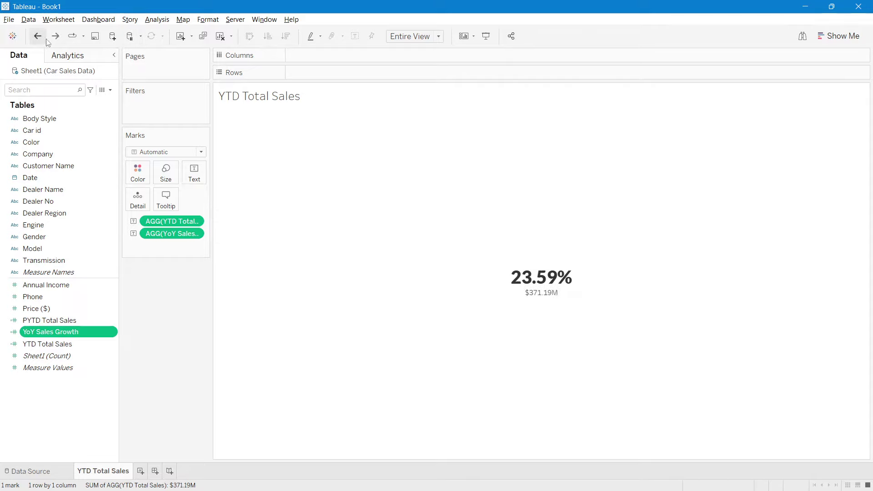
pyautogui.click(42, 39)
pyautogui.click(43, 39)
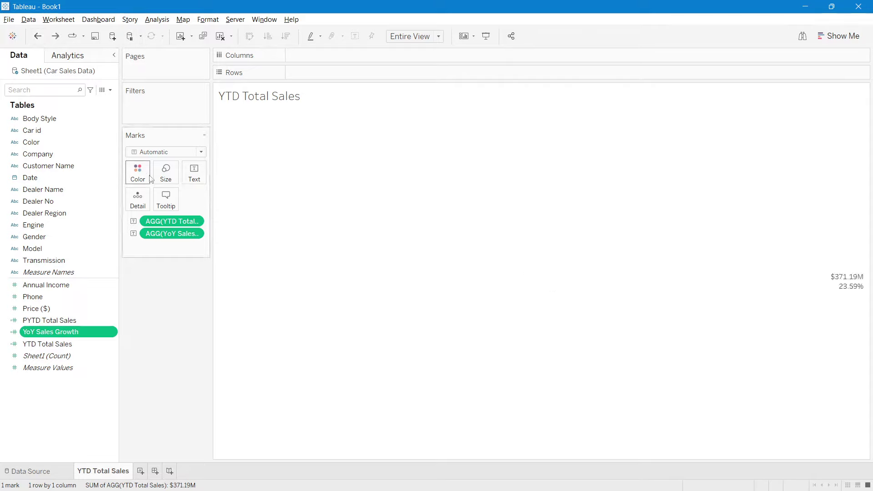
# Center the KPI text marks horizontally on the YTD Total Sales worksheet.
pyautogui.click(195, 173)
pyautogui.click(264, 208)
pyautogui.click(251, 247)
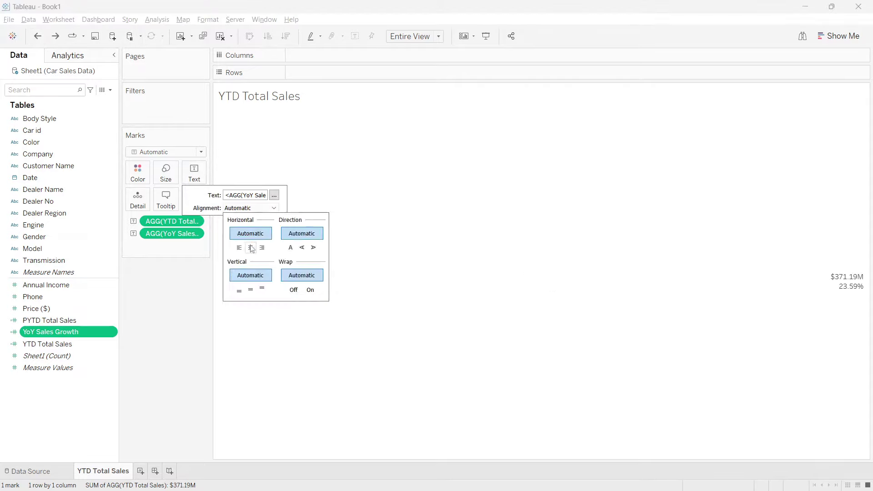
pyautogui.click(142, 296)
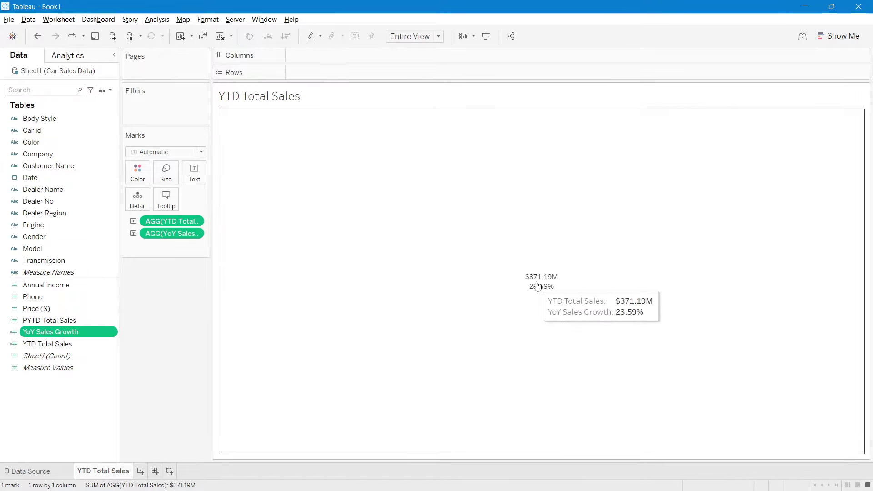
# Rearrange the label text so the YoY Sales Growth field follows the YTD Total Sales field on the same line.
pyautogui.click(194, 173)
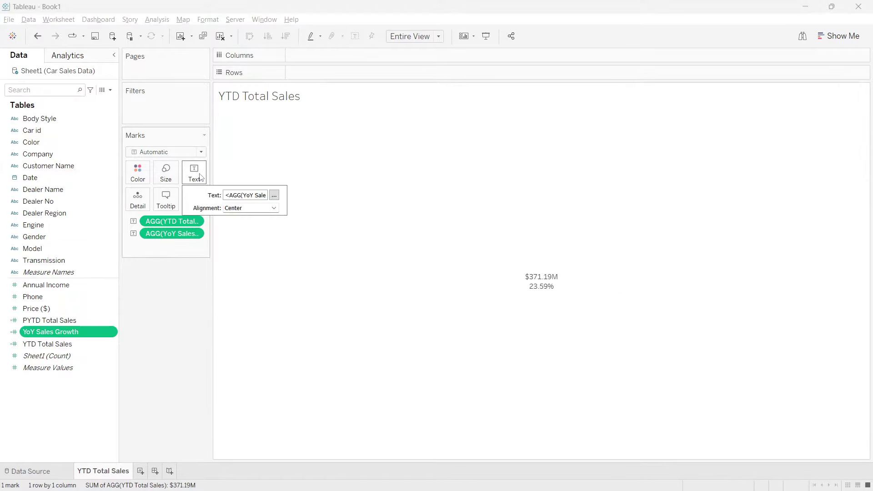
pyautogui.click(274, 195)
pyautogui.moveTo(503, 82); pyautogui.dragTo(416, 78)
pyautogui.hotkey('ctrl', 'c')
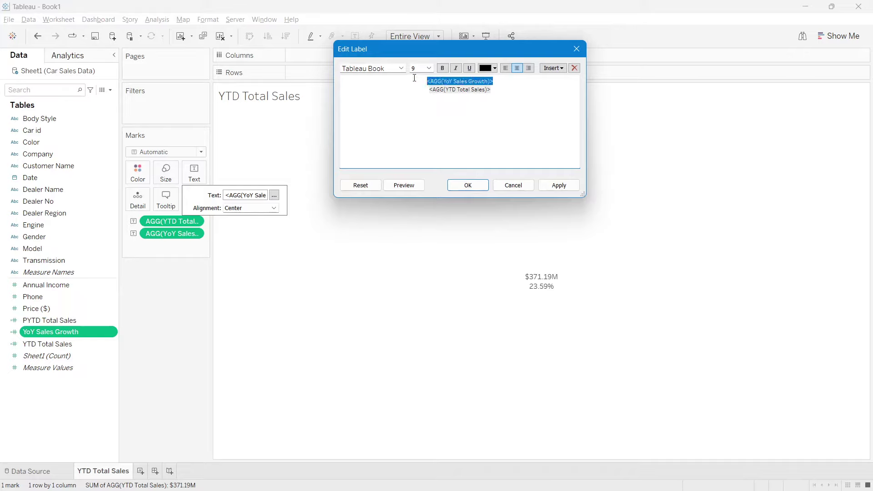
pyautogui.press('Delete')
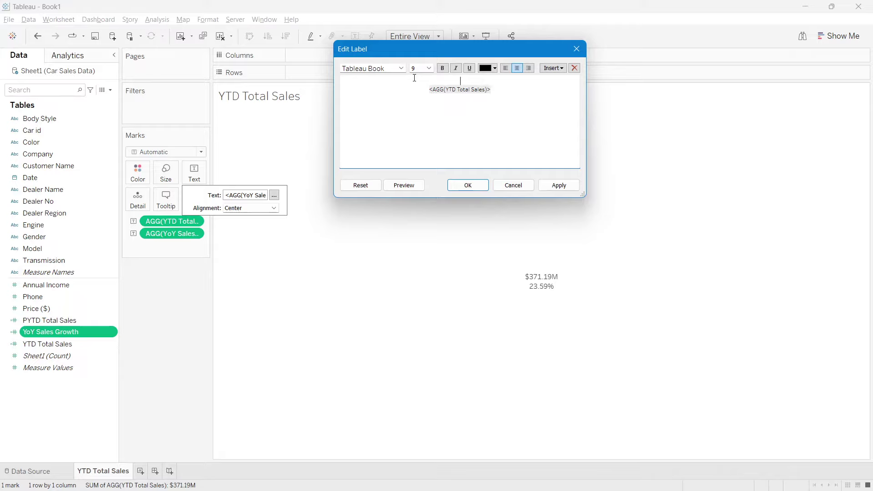
pyautogui.press('Delete')
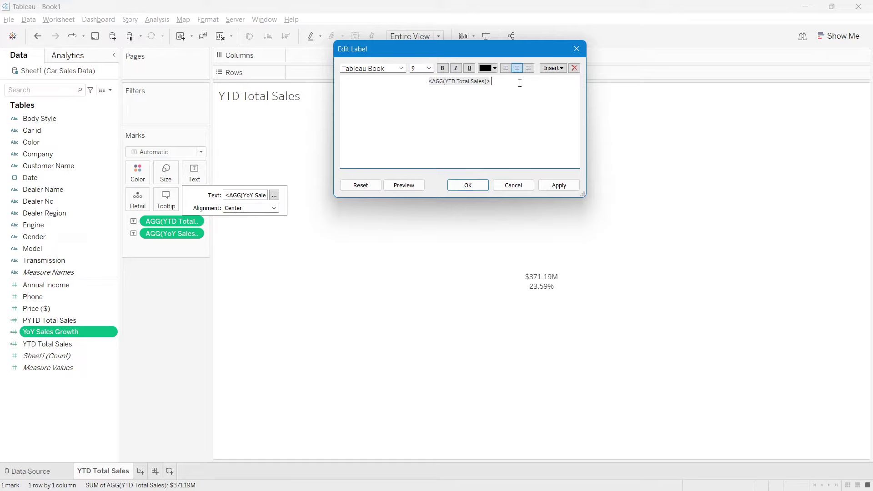
pyautogui.hotkey('ctrl', 'v')
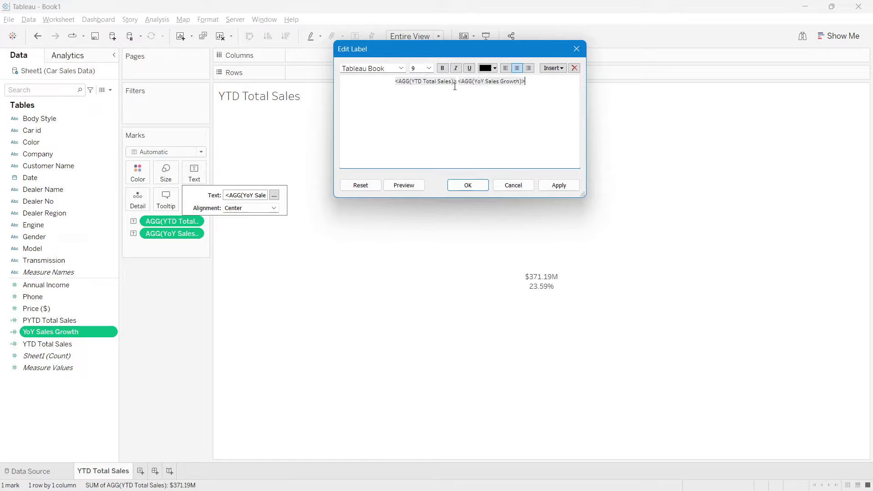
# Format the YTD Total Sales field in the label in Lato, size 24, and add a "|" separator after it.
pyautogui.moveTo(458, 83); pyautogui.dragTo(391, 84)
pyautogui.click(429, 68)
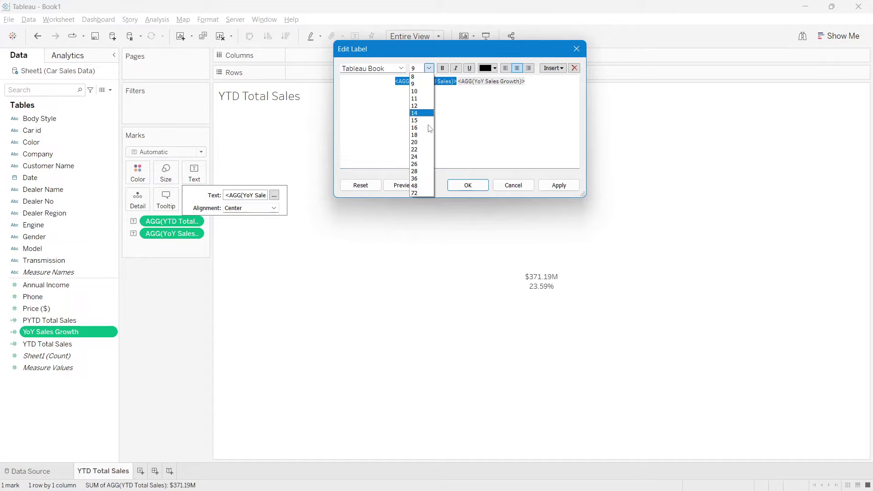
pyautogui.click(426, 158)
pyautogui.click(401, 69)
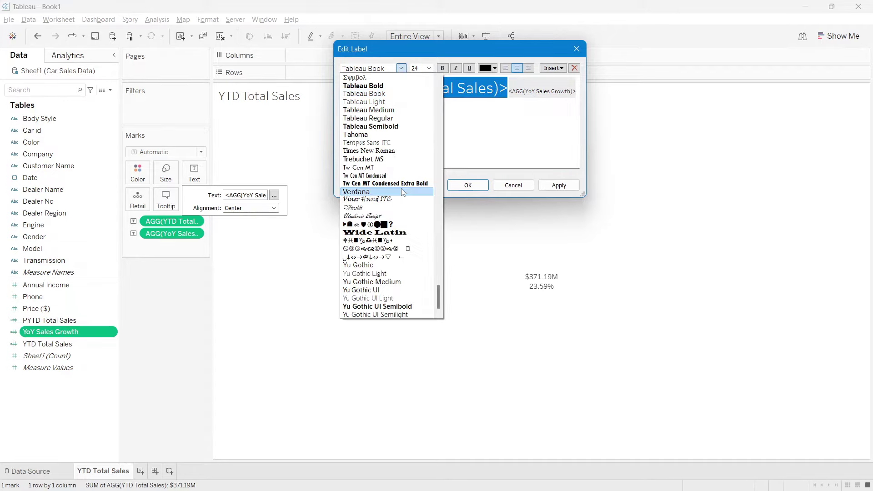
pyautogui.scroll(20, 402, 186)
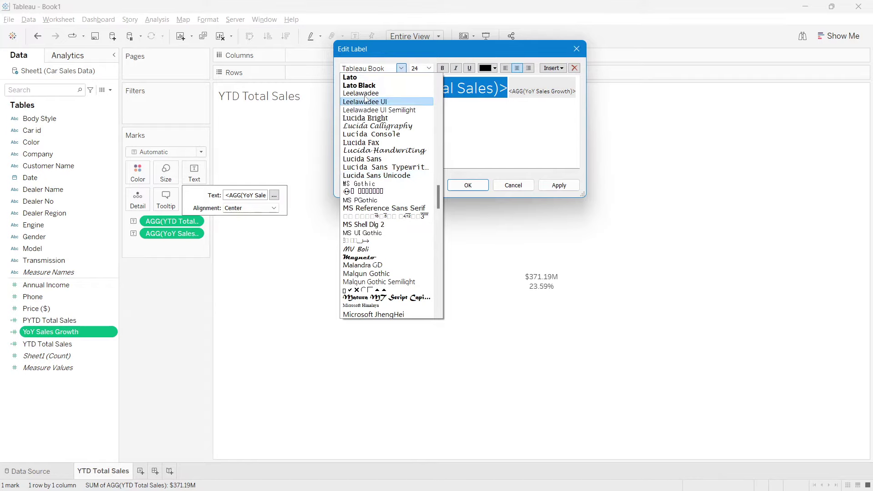
pyautogui.click(359, 78)
pyautogui.click(508, 116)
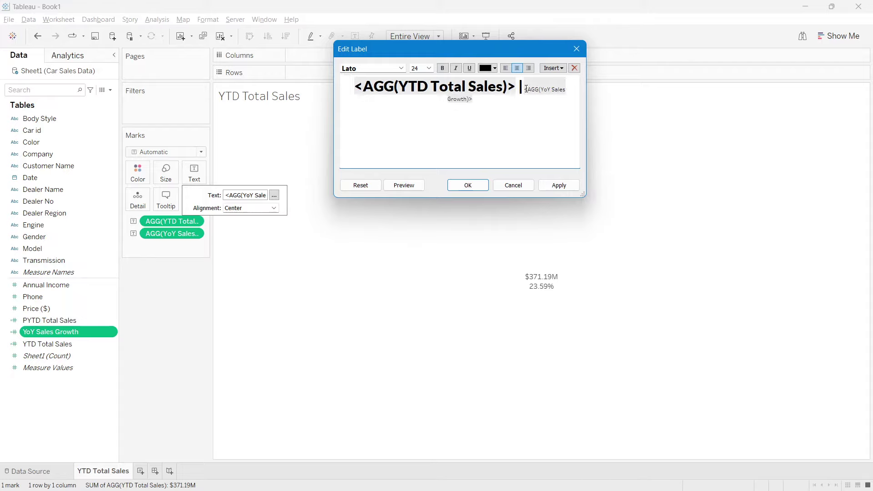
# Format the YoY Sales Growth field in the label in Segoe UI Semibold, size 10, light orange, and apply it.
pyautogui.doubleClick(548, 96)
pyautogui.click(429, 68)
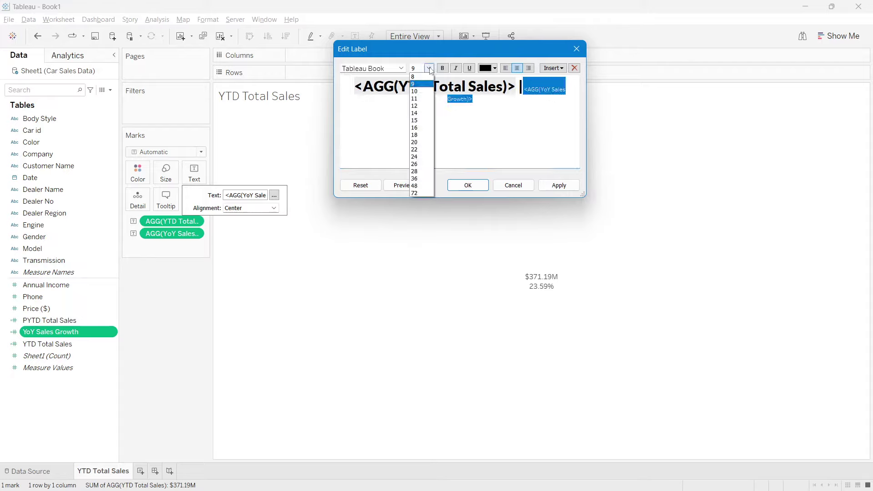
pyautogui.click(423, 89)
pyautogui.click(402, 68)
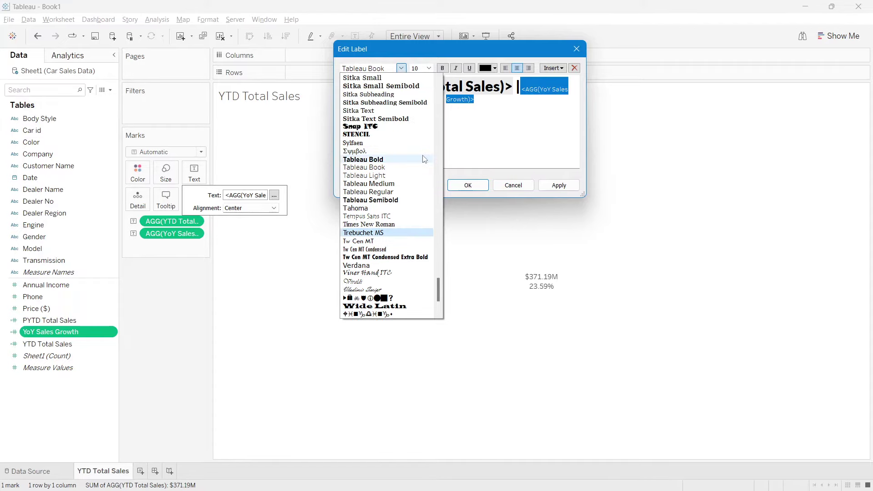
pyautogui.scroll(6, 367, 154)
pyautogui.scroll(2, 367, 154)
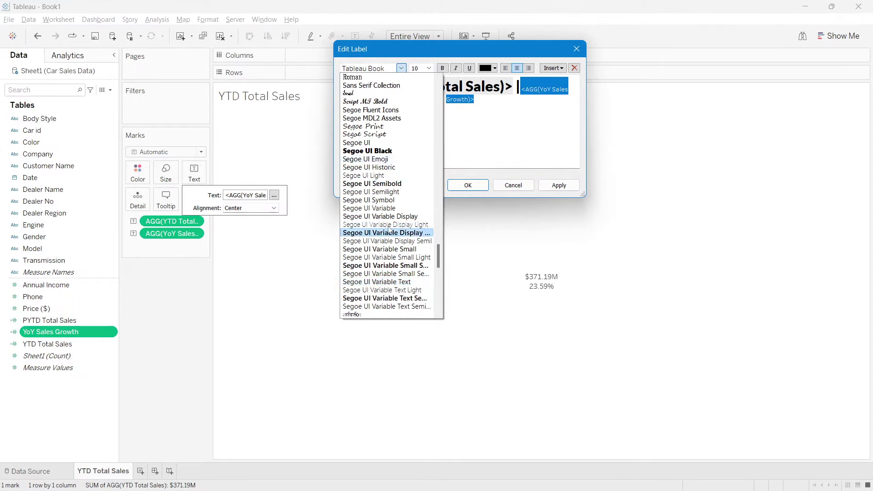
pyautogui.click(372, 178)
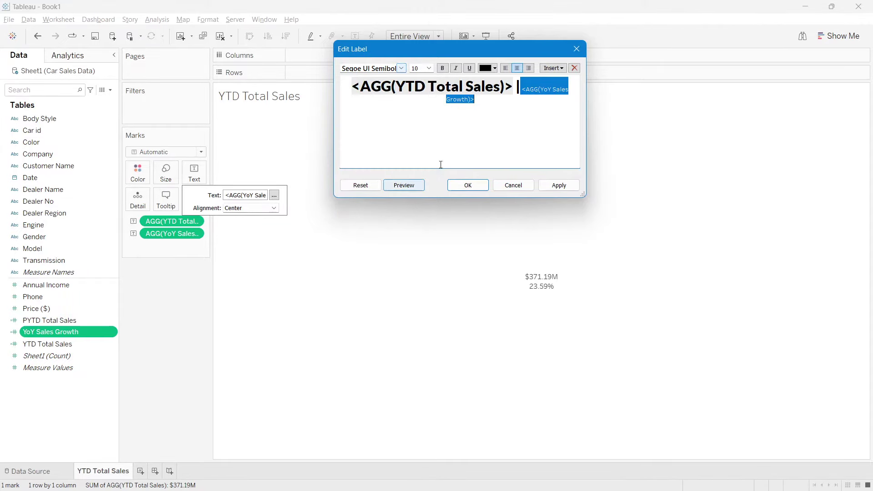
pyautogui.click(495, 68)
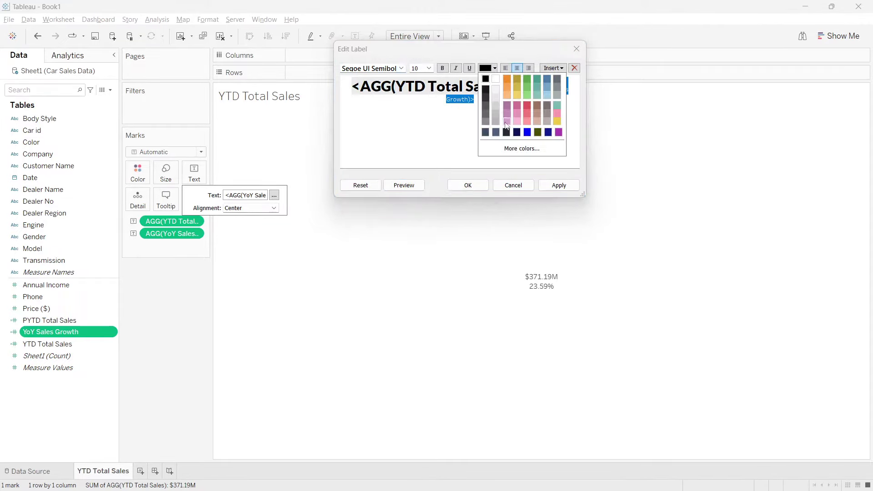
pyautogui.click(510, 94)
pyautogui.click(556, 186)
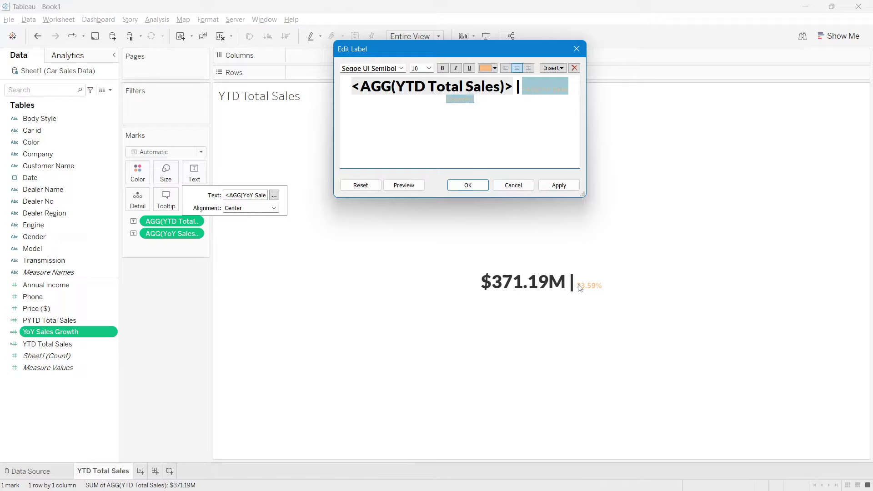
# Insert the text "YoY" between the "|" separator and the YoY Sales Growth field in the label.
pyautogui.click(519, 91)
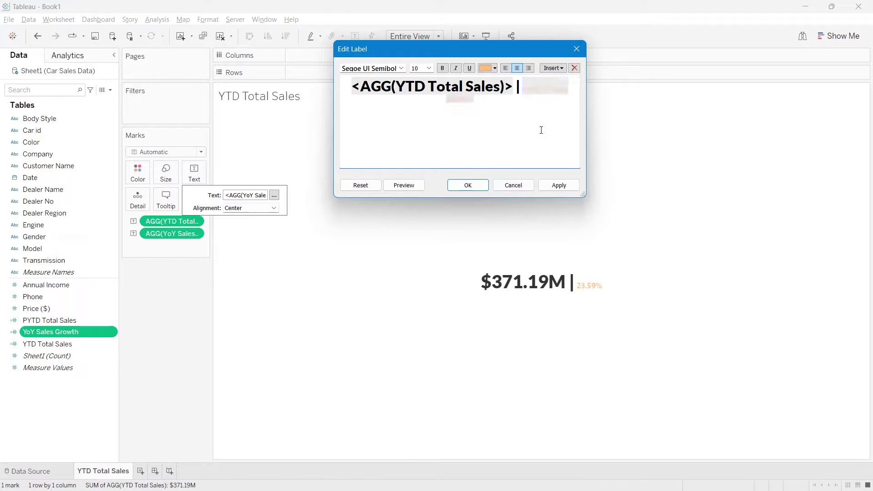
pyautogui.write('YoY Sales')
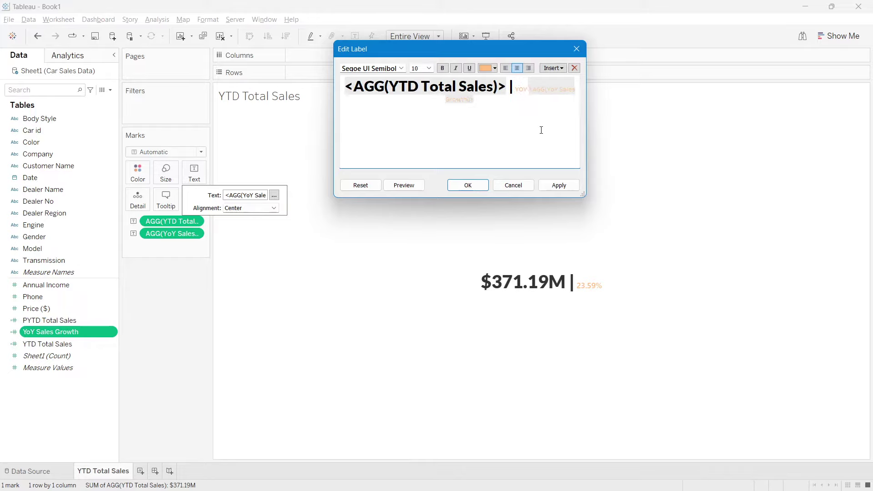
pyautogui.press('BackSpace')
pyautogui.press('BackSpace')
pyautogui.press('BackSpace')
pyautogui.write('oY ')
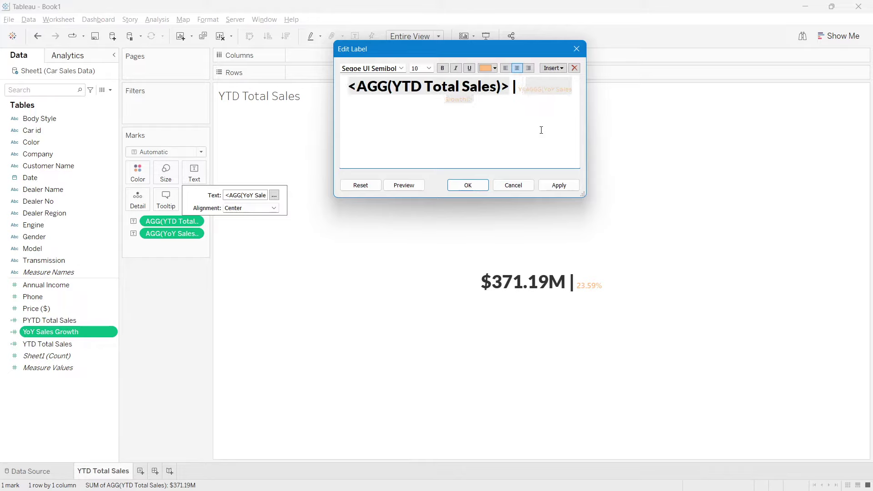
# Extend the label text before the YoY Sales Growth field to "YoY Growth" and apply the label changes.
pyautogui.write('&')
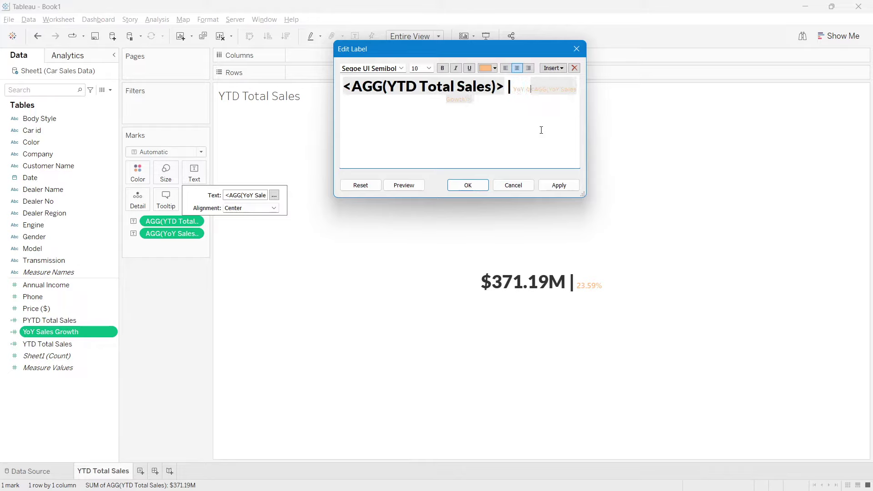
pyautogui.write('rowth |')
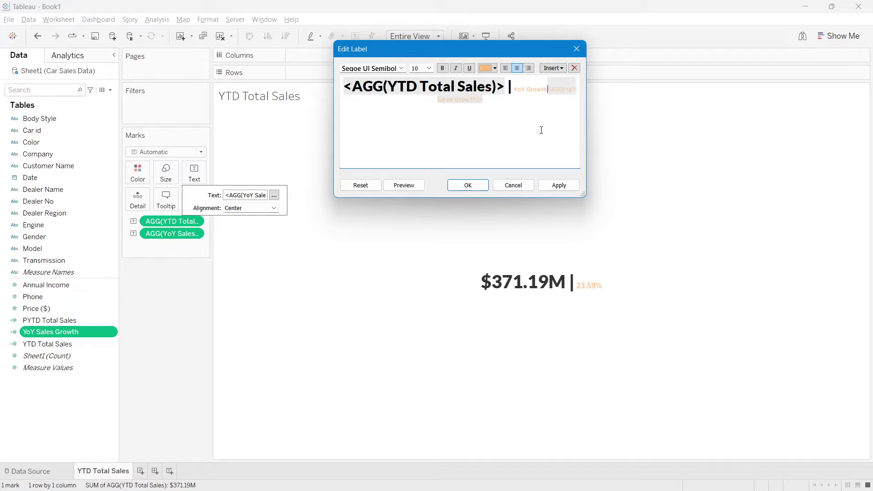
pyautogui.click(559, 185)
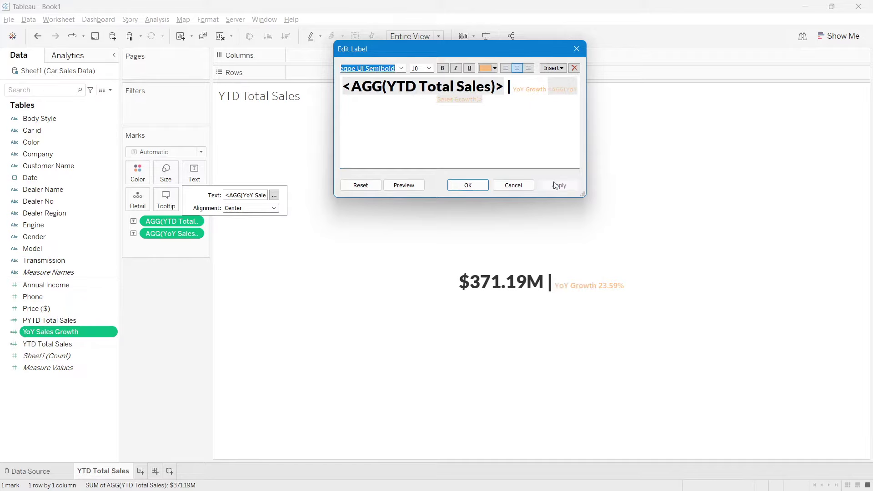
pyautogui.click(468, 186)
pyautogui.click(328, 299)
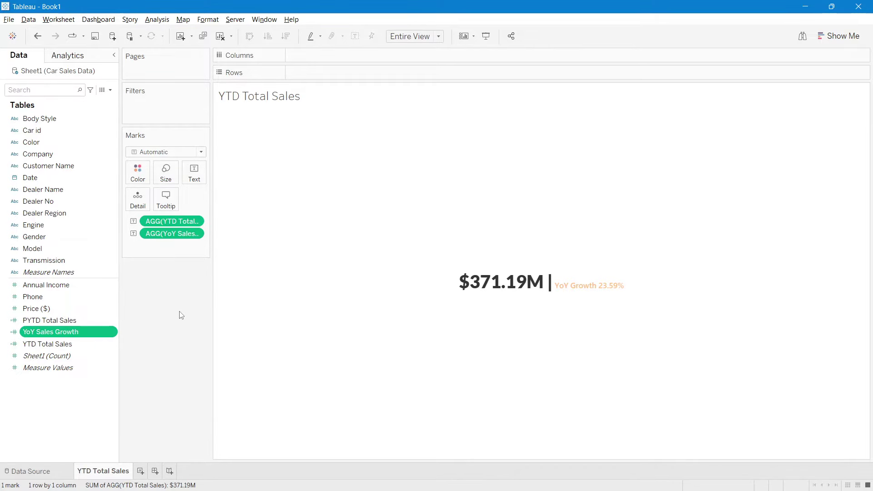
pyautogui.hotkey('alt', 'Tab')
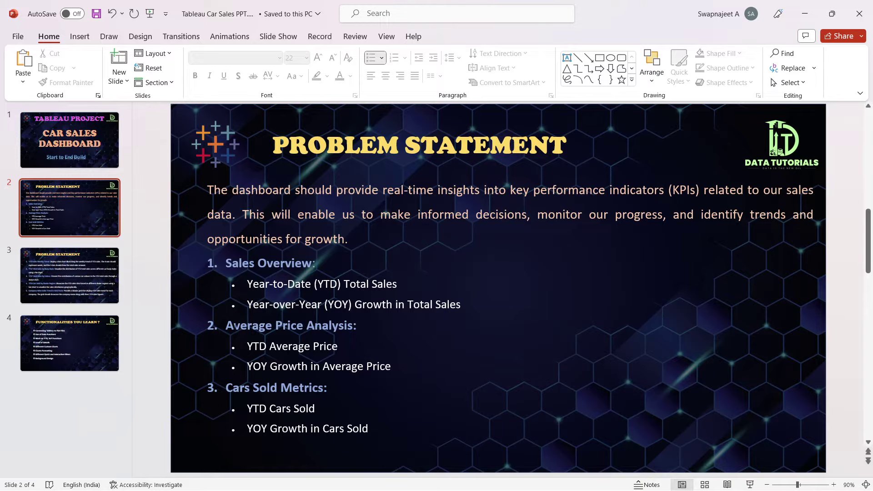
pyautogui.hotkey('alt', 'Tab')
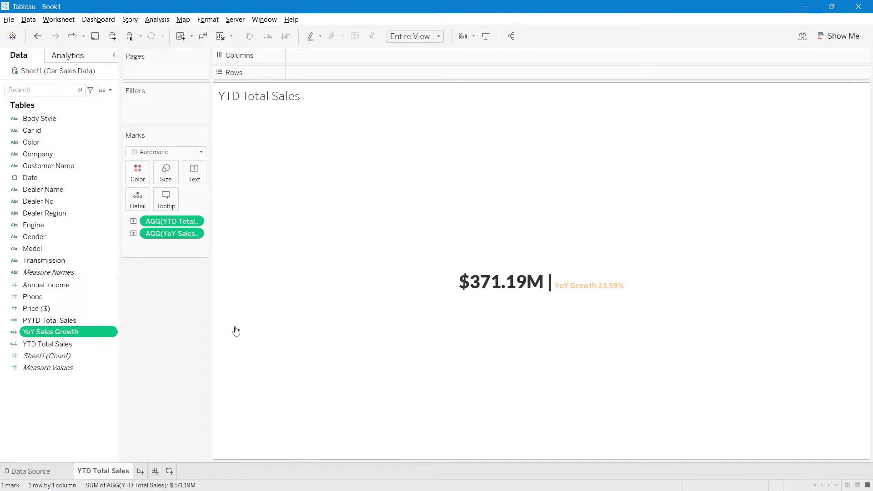
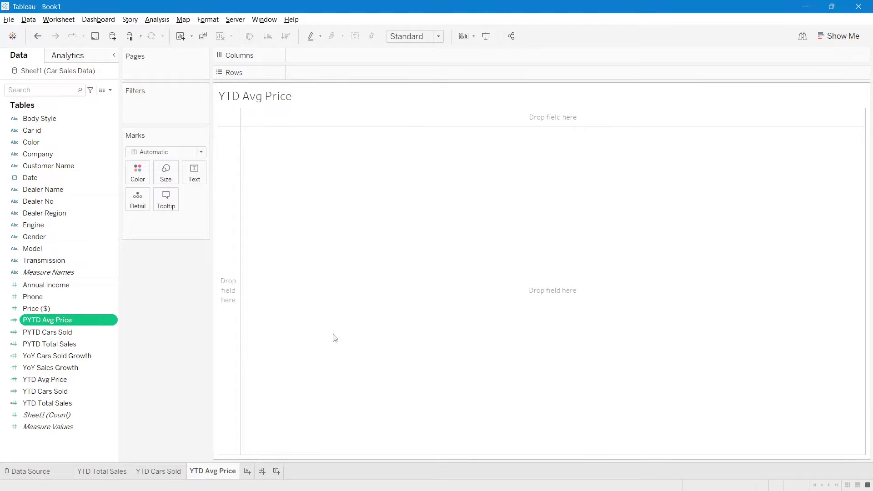
# Create a new calculated field named "YoY Avg Growth".
pyautogui.click(110, 90)
pyautogui.click(101, 101)
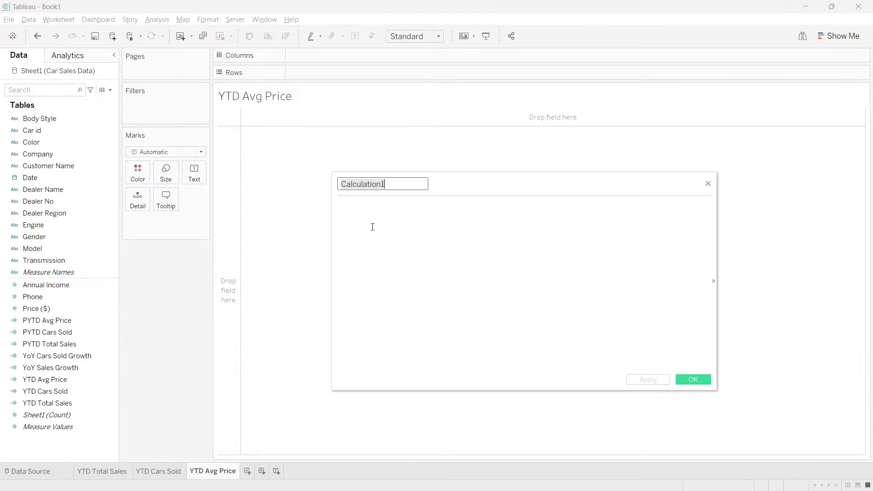
pyautogui.write('YoY ')
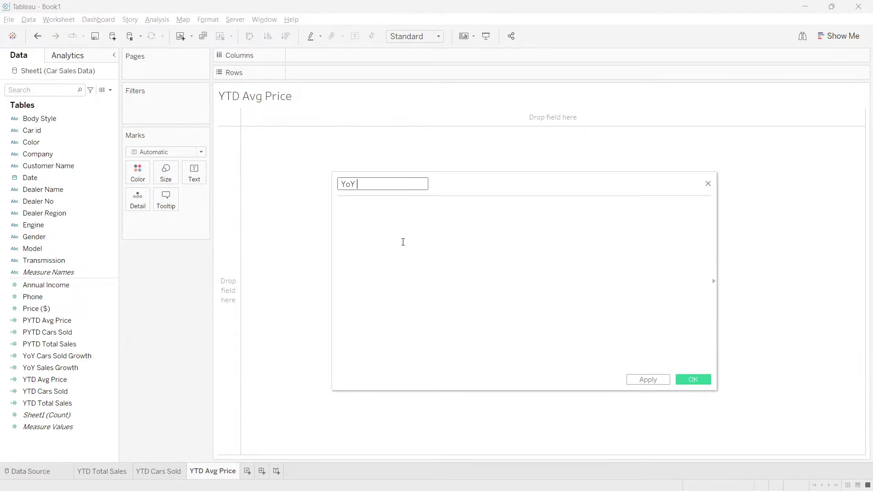
pyautogui.write('Avg Growth')
pyautogui.press('Tab')
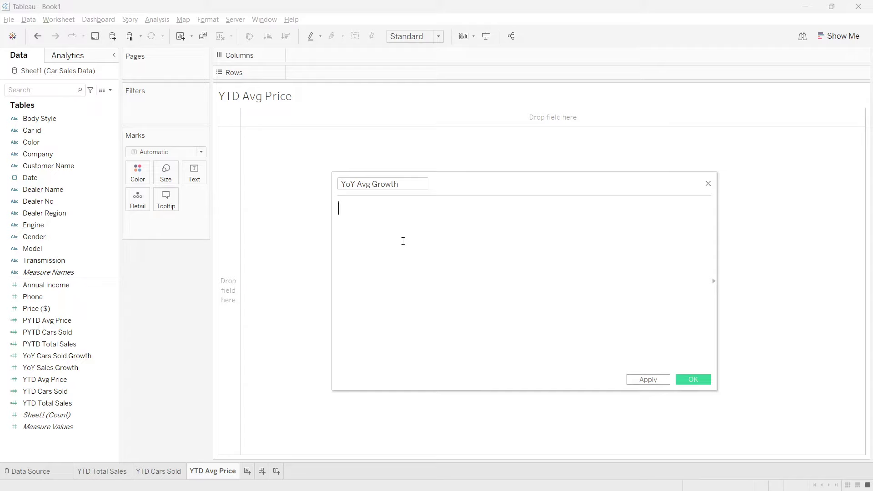
# Define the YoY Avg Growth formula as ([YTD Avg Price]-[PYTD Avg Price])/[PYTD Avg Price] and save the calculation.
pyautogui.write('ytd')
pyautogui.press('Return')
pyautogui.click(341, 209)
pyautogui.write('([YTD Avg Price')
pyautogui.write('-py')
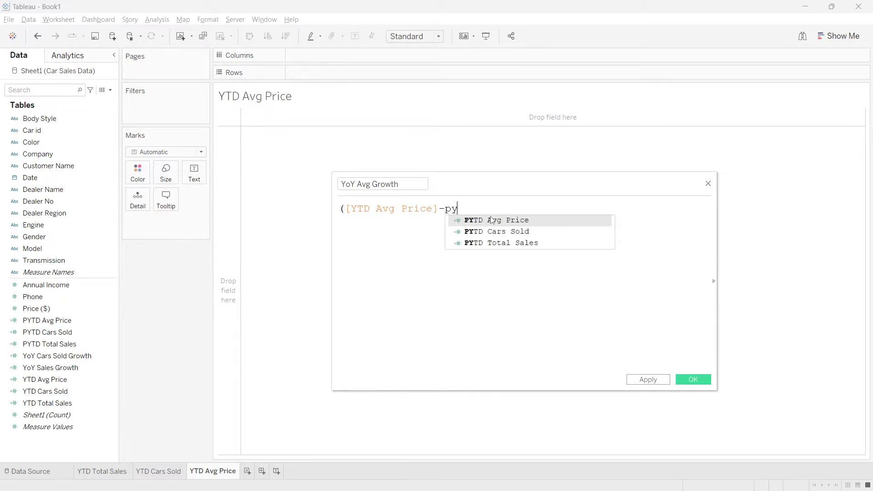
pyautogui.click(491, 220)
pyautogui.write(')')
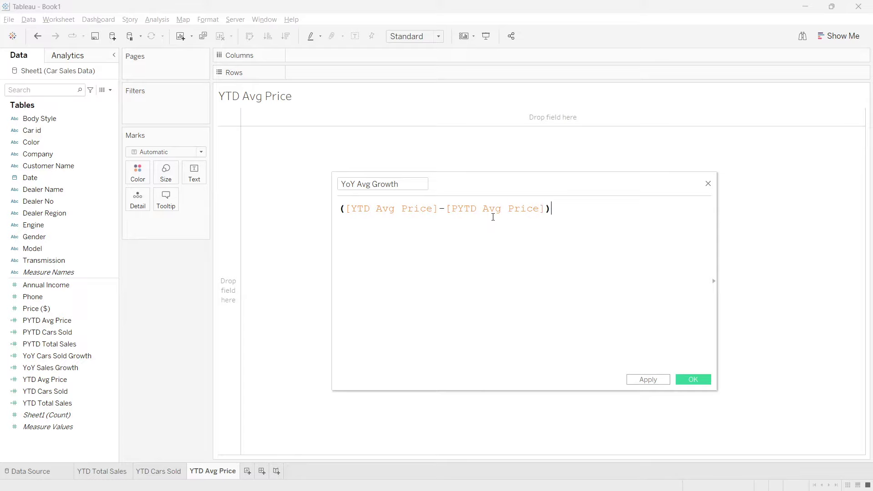
pyautogui.write('/py')
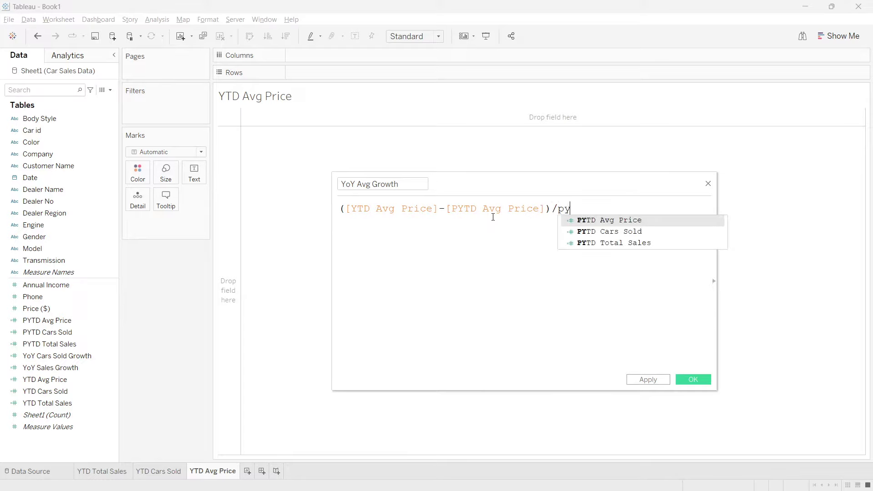
pyautogui.click(639, 221)
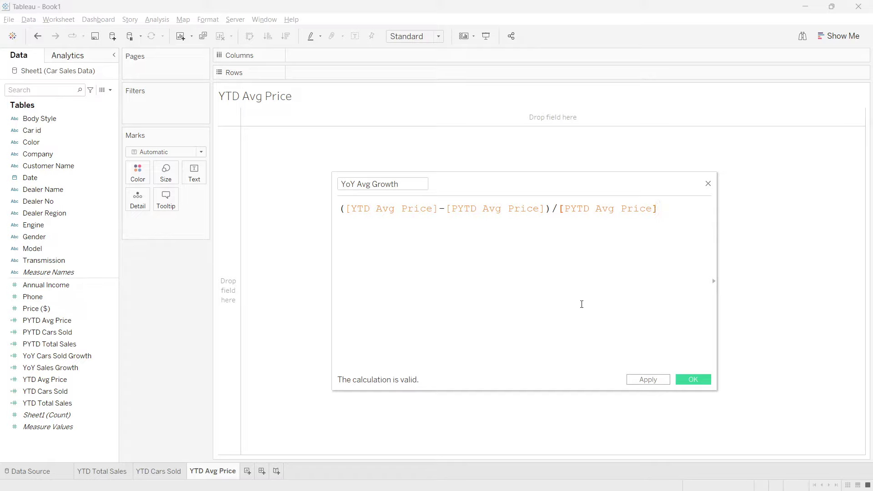
pyautogui.click(699, 381)
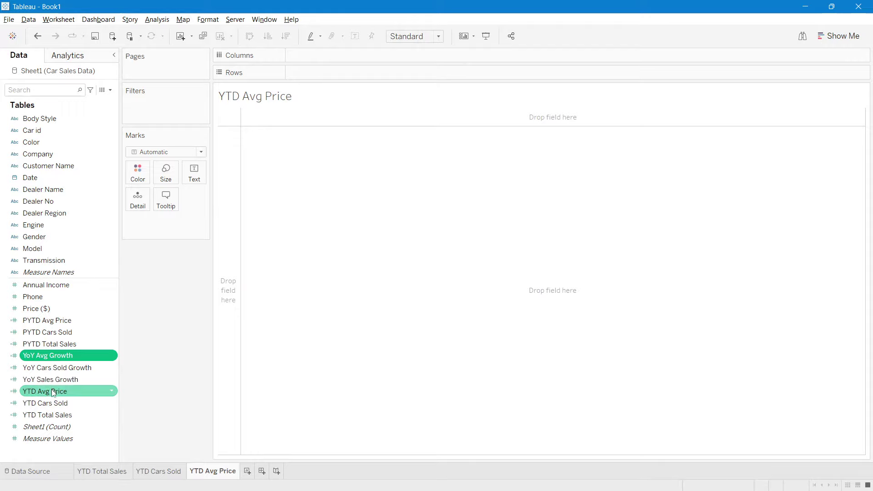
# Add YTD Avg Price and YoY Avg Growth as text marks on the YTD Avg Price sheet.
pyautogui.moveTo(44, 391); pyautogui.dragTo(191, 178)
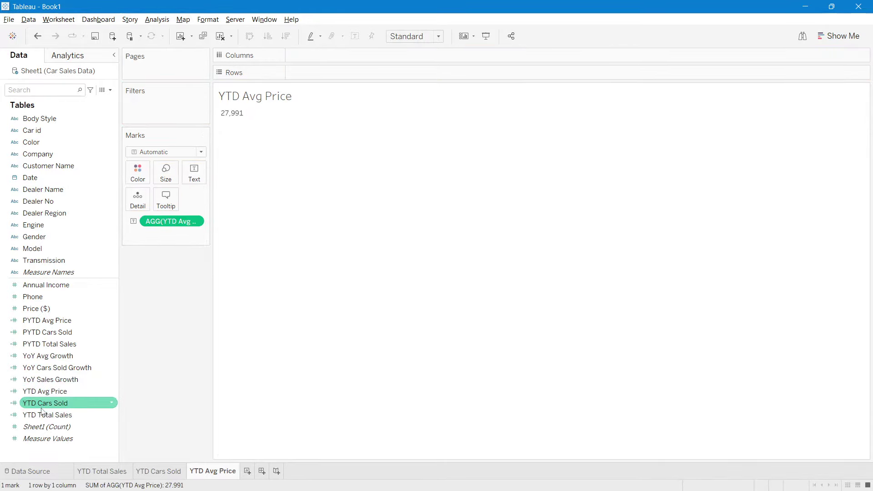
pyautogui.moveTo(44, 360); pyautogui.dragTo(185, 181)
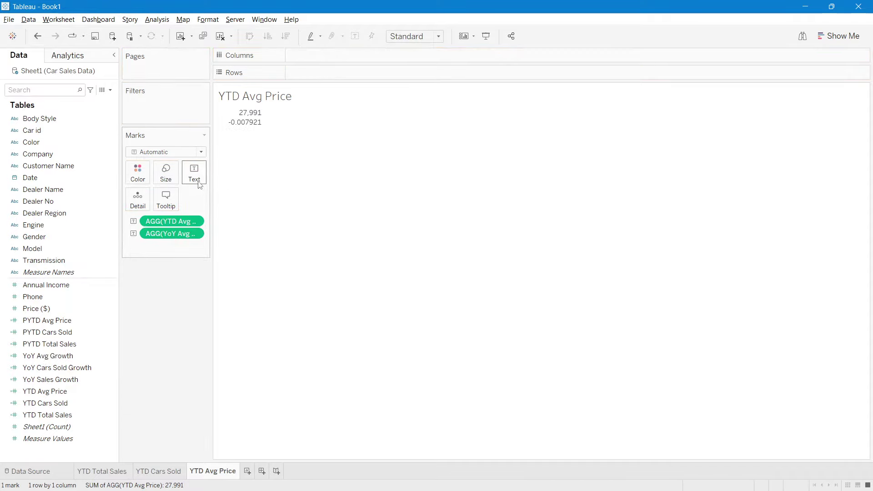
# Format the YTD Avg Price field in the label text in Lato, size 24.
pyautogui.click(197, 177)
pyautogui.click(274, 195)
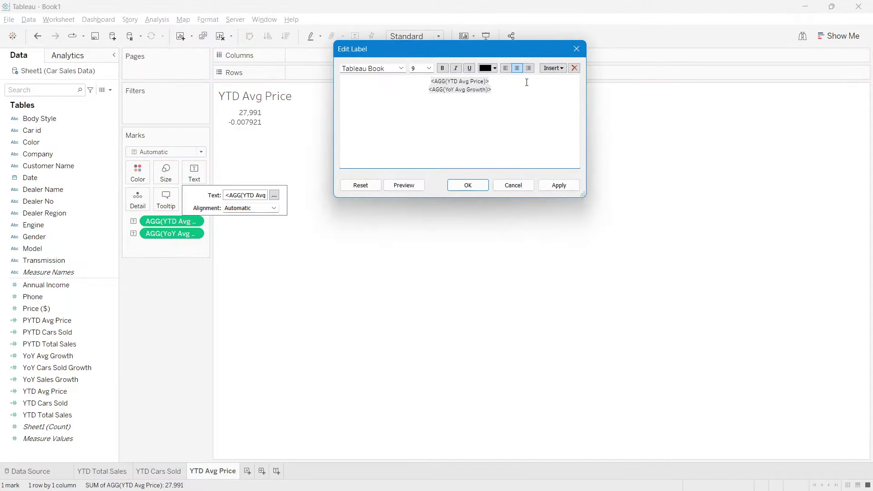
pyautogui.moveTo(527, 82); pyautogui.dragTo(418, 78)
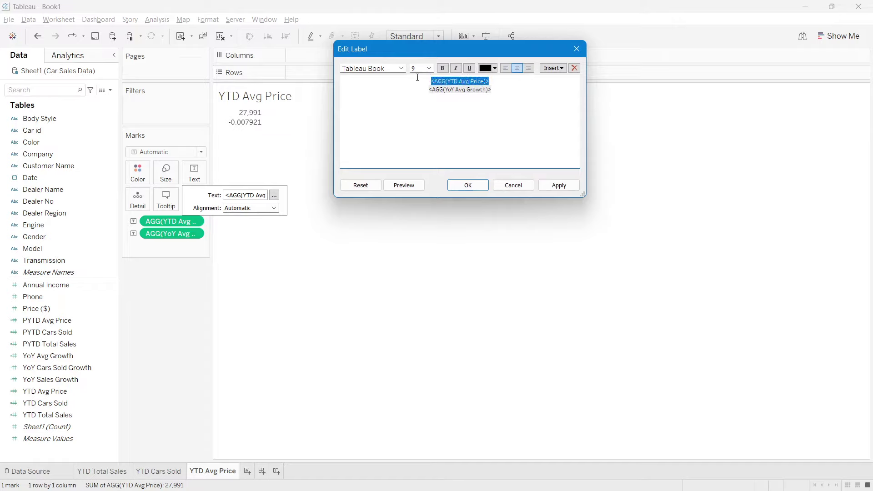
pyautogui.click(488, 68)
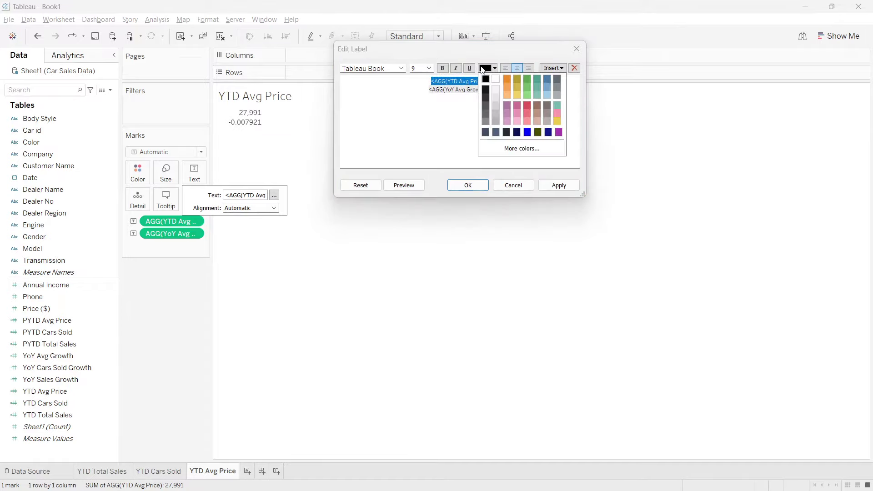
pyautogui.click(430, 68)
pyautogui.click(415, 150)
pyautogui.click(402, 68)
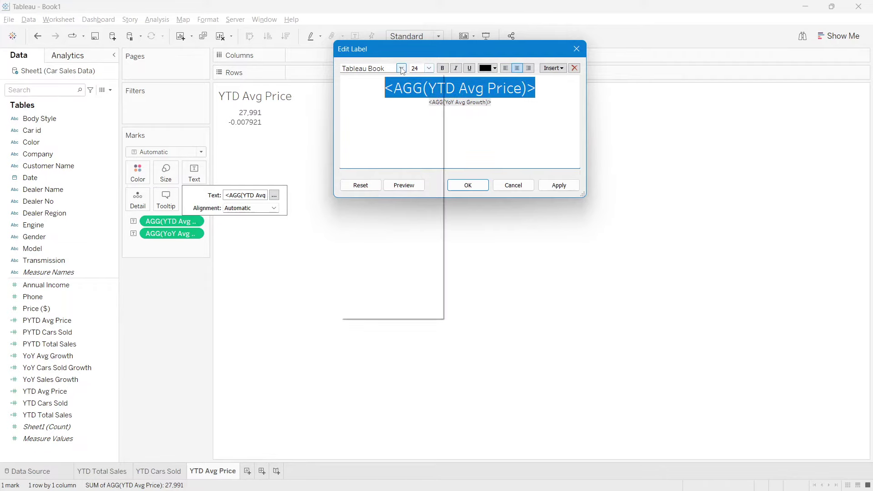
pyautogui.write('Lato')
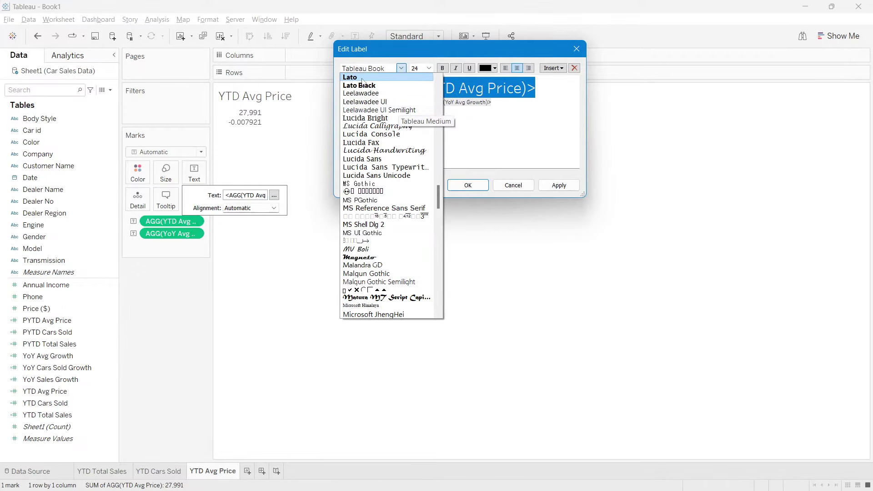
pyautogui.press('Return')
# Add a "|" separator after the YTD Avg Price field and bring the YoY Avg Growth field onto the same line.
pyautogui.click(549, 89)
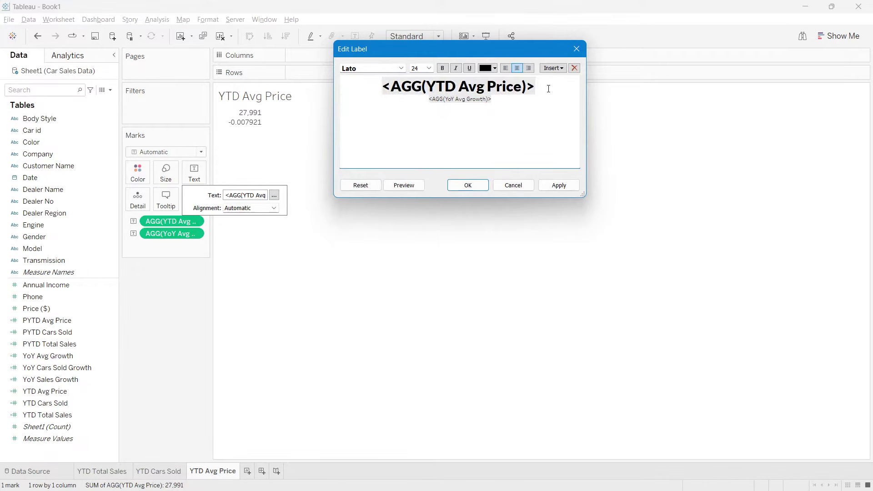
pyautogui.press('Right')
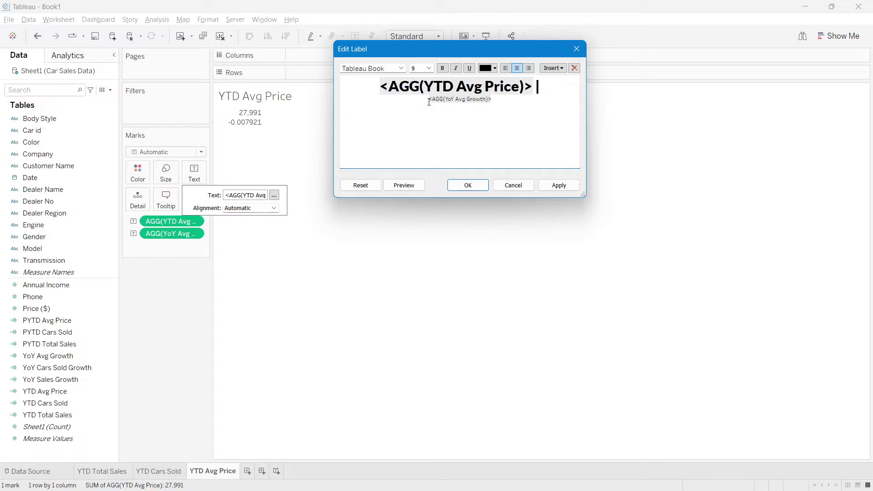
pyautogui.press('BackSpace')
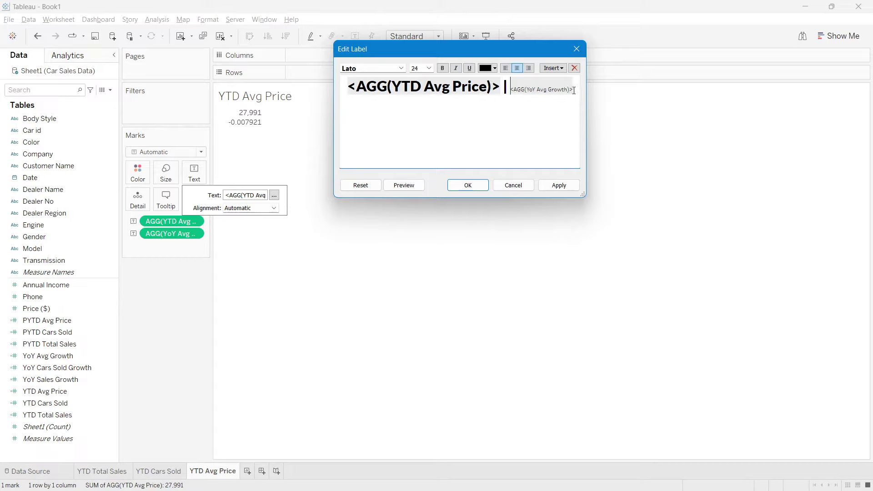
# Format the YoY Avg Growth field in the label in Segoe UI Semibold, size 10, light orange.
pyautogui.moveTo(574, 90); pyautogui.dragTo(508, 90)
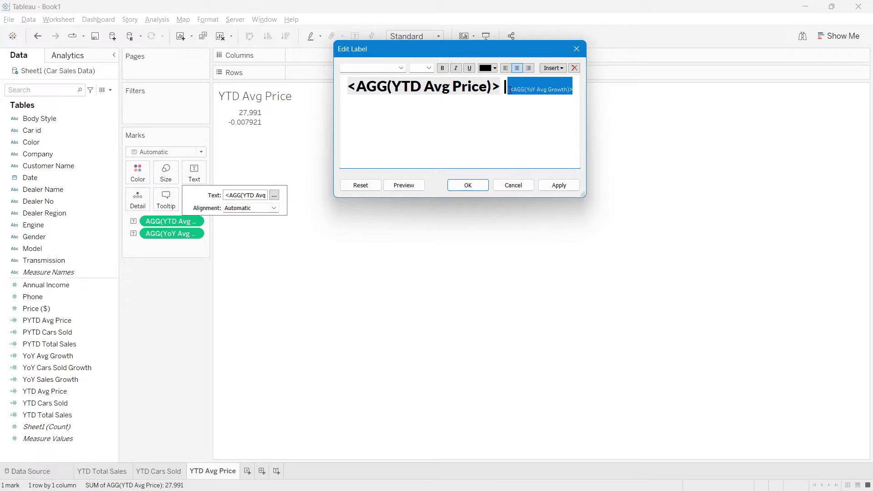
pyautogui.click(495, 69)
pyautogui.click(508, 93)
pyautogui.click(429, 68)
pyautogui.click(414, 91)
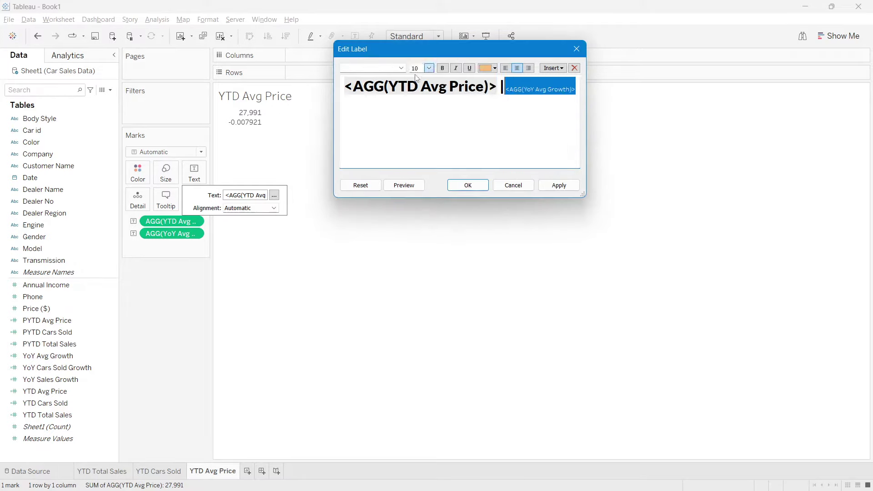
pyautogui.click(401, 68)
pyautogui.scroll(6, 397, 141)
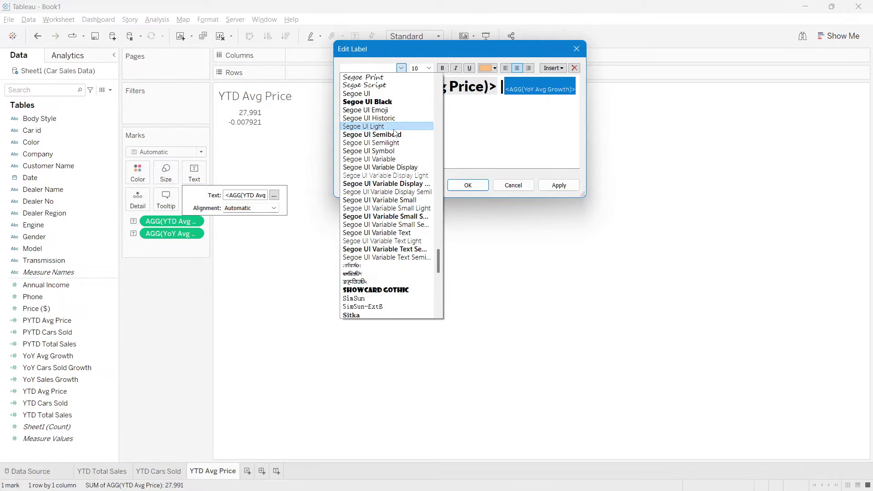
pyautogui.click(397, 135)
# Insert the text "YoY Growth" before the YoY Avg Growth field and apply the label changes.
pyautogui.press('Left')
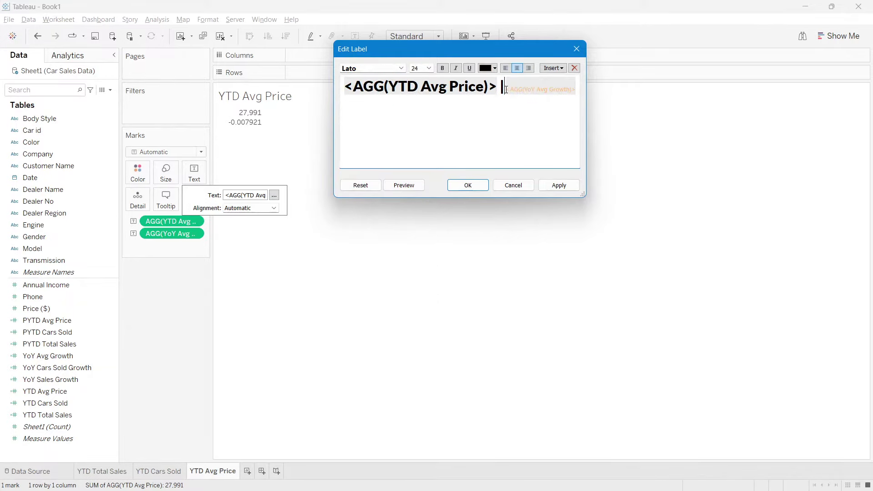
pyautogui.press('Right')
pyautogui.write('YoY ')
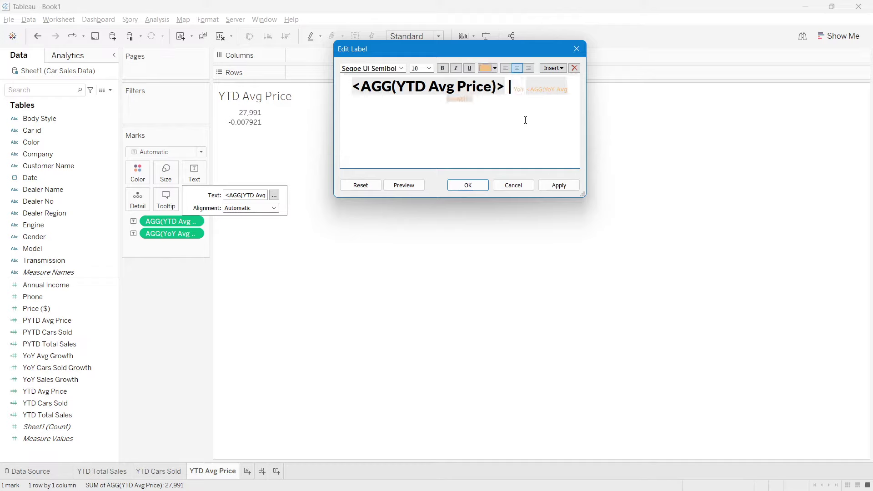
pyautogui.write('Growth')
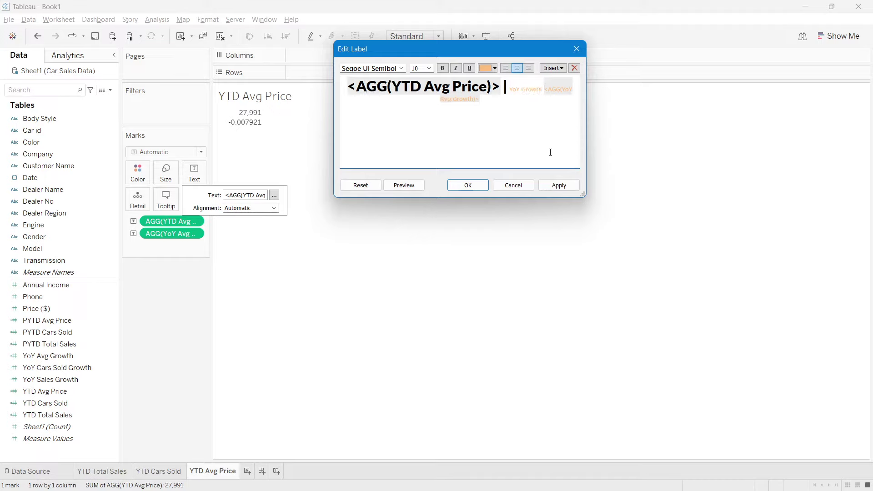
pyautogui.click(557, 190)
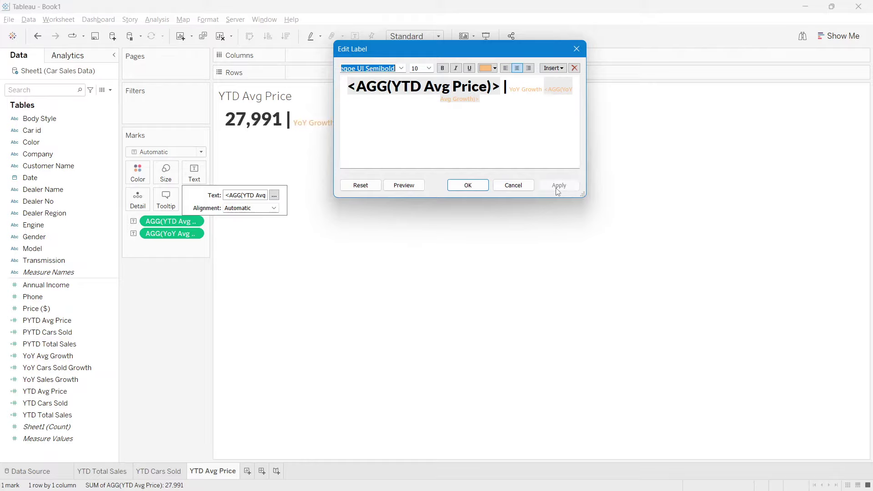
pyautogui.click(464, 185)
# Fit the YTD Avg Price sheet to Entire View and center the label text horizontally.
pyautogui.click(438, 36)
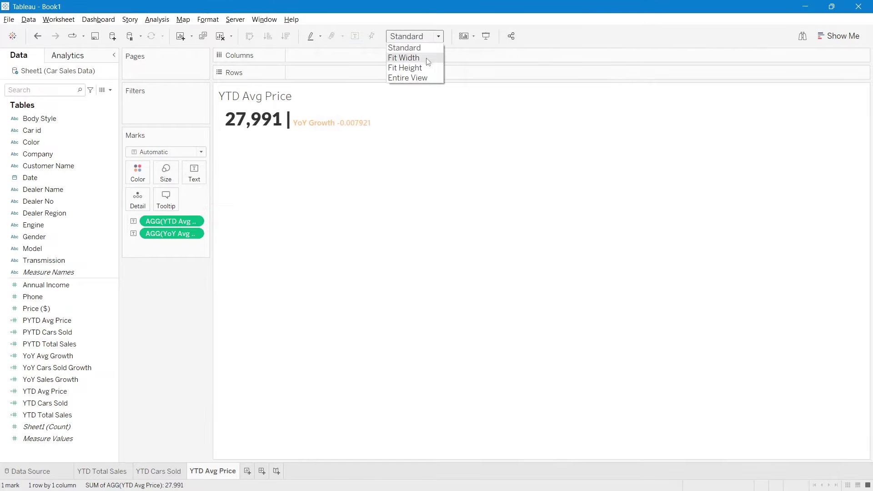
pyautogui.click(410, 80)
pyautogui.click(195, 173)
pyautogui.click(253, 208)
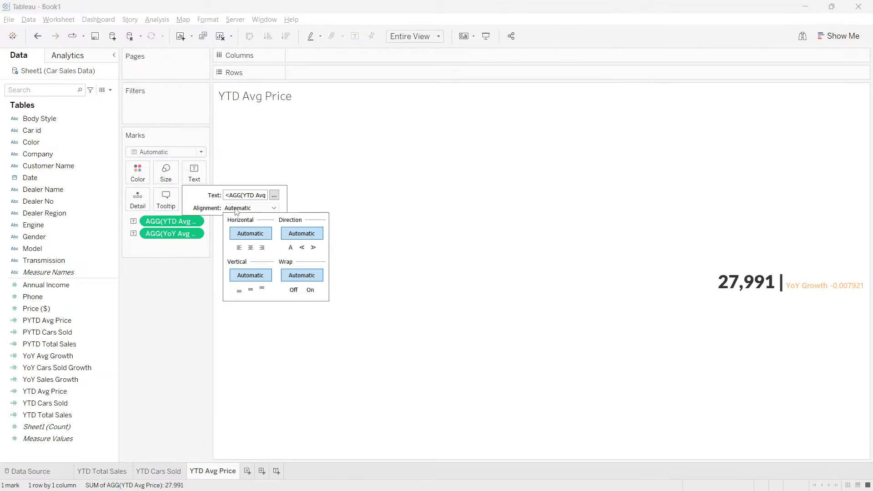
pyautogui.click(249, 248)
pyautogui.click(177, 307)
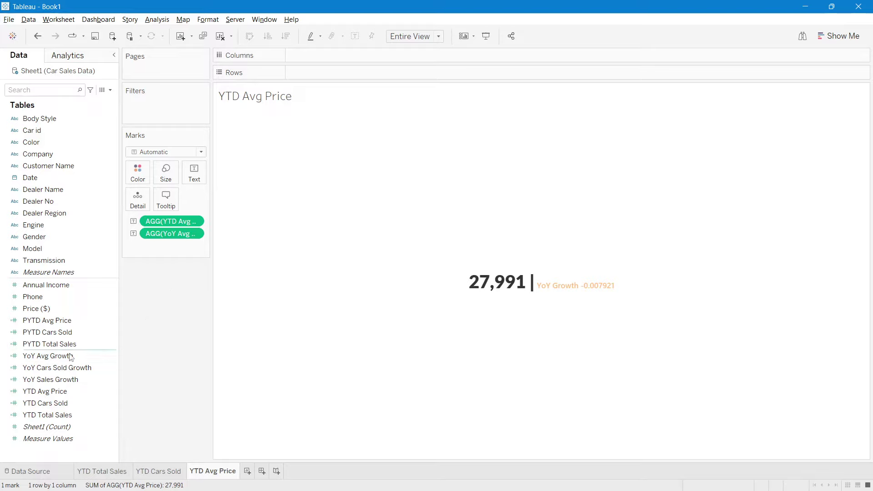
# Set the default number format of YTD Avg Price to Currency (Custom) with 2 decimal places, prefix $ and display units in thousands (K).
pyautogui.rightClick(46, 391)
pyautogui.moveTo(96, 335)
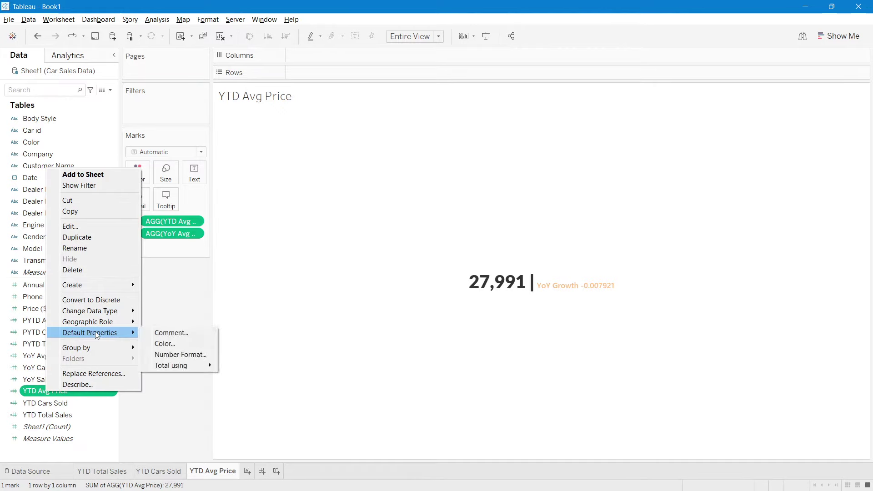
pyautogui.click(179, 355)
pyautogui.click(365, 223)
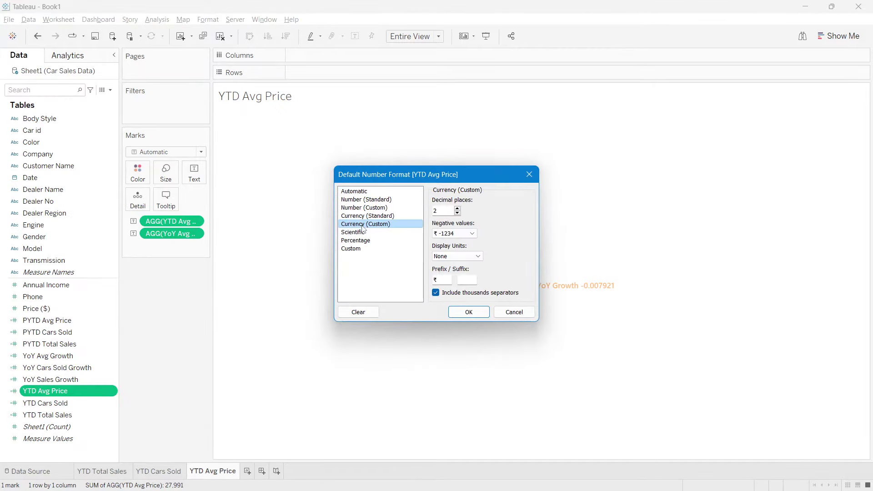
pyautogui.moveTo(436, 280); pyautogui.dragTo(427, 284)
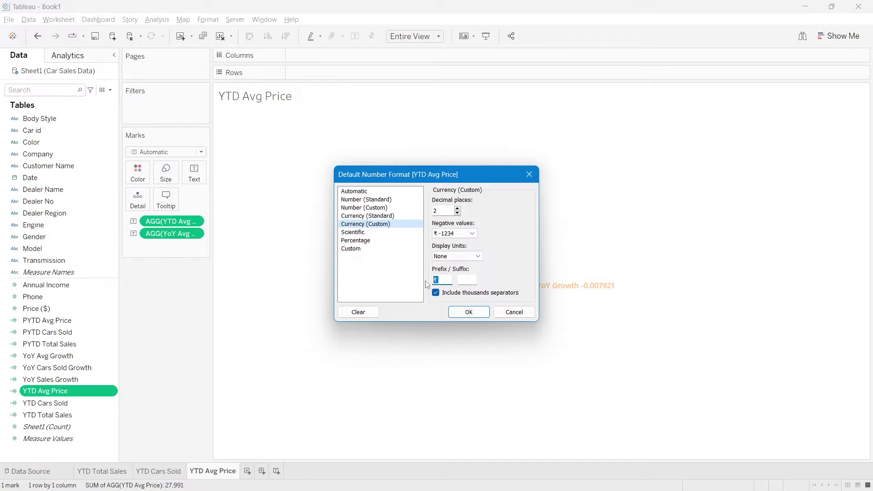
pyautogui.write('$')
pyautogui.click(478, 257)
pyautogui.click(469, 264)
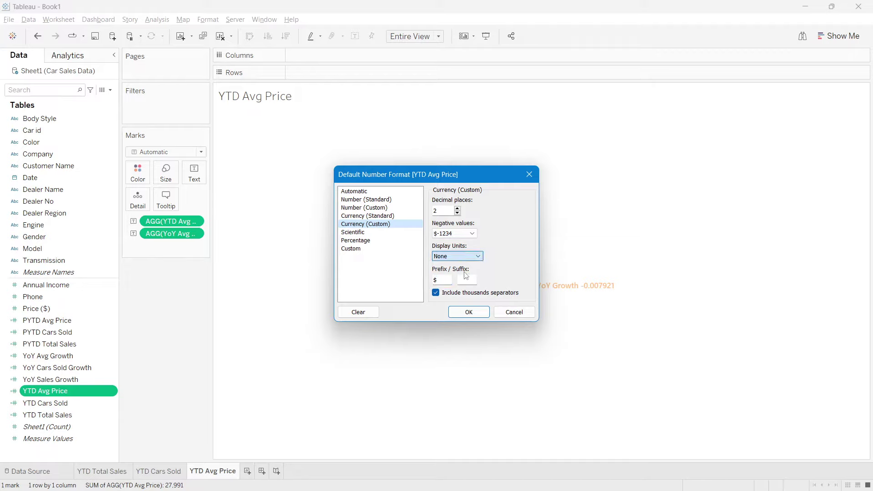
pyautogui.press('Down')
pyautogui.click(470, 312)
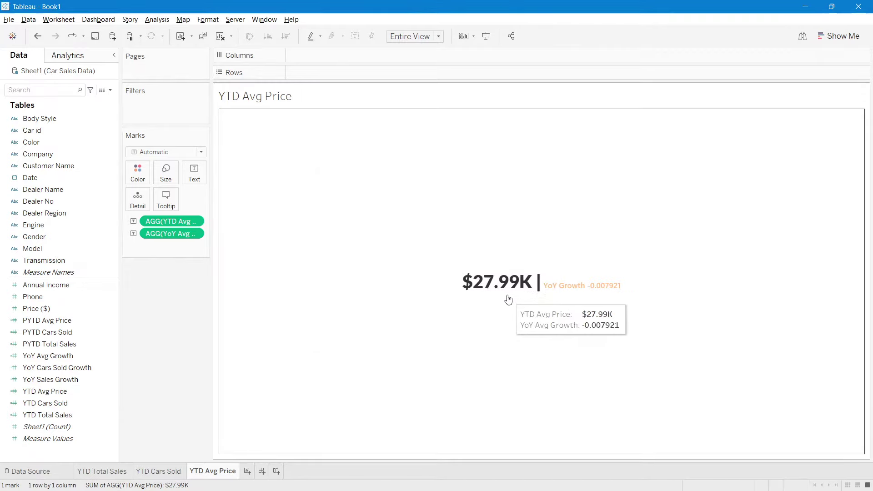
# Format the YoY Avg Growth field in the label as a percentage with 2 decimal places and close the formatting options.
pyautogui.click(93, 413)
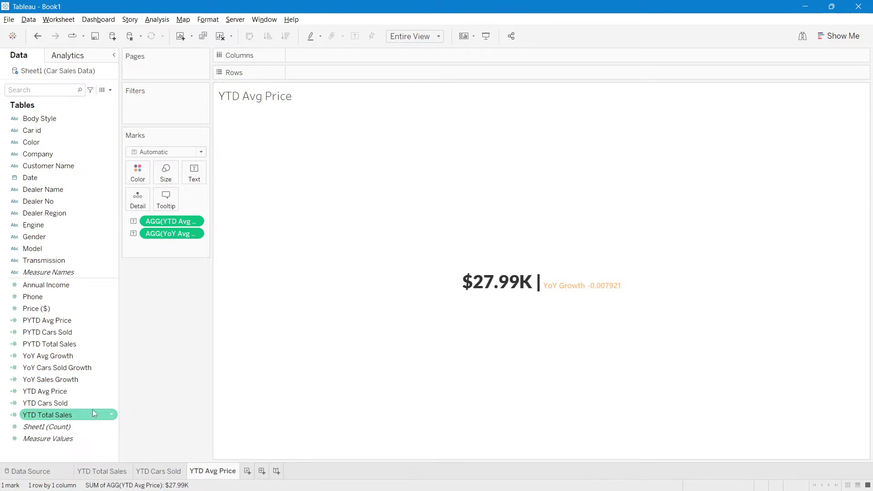
pyautogui.rightClick(172, 234)
pyautogui.click(201, 282)
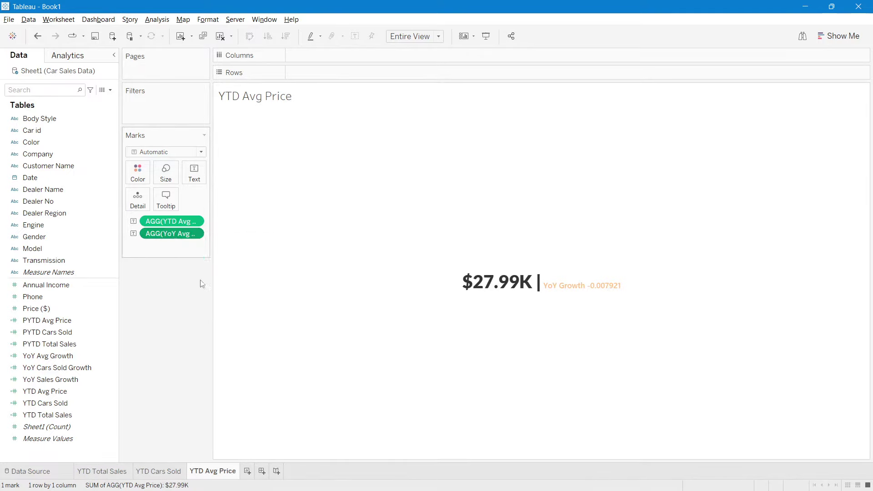
pyautogui.click(72, 156)
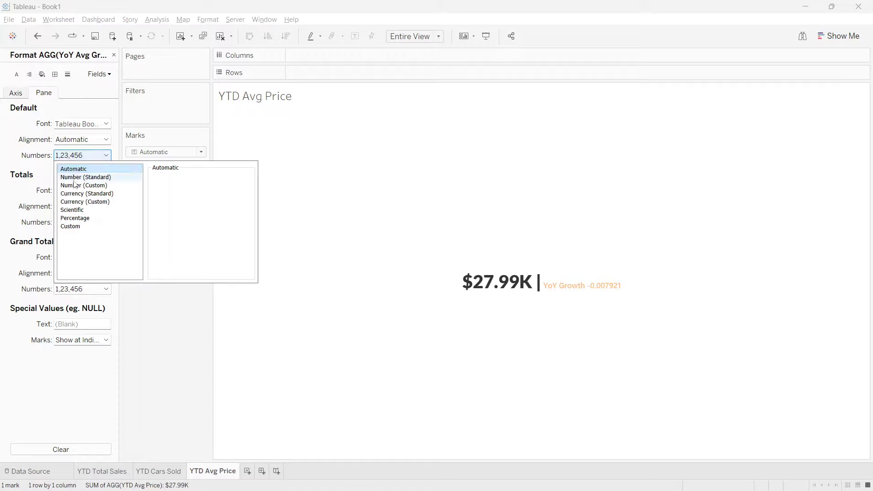
pyautogui.click(75, 218)
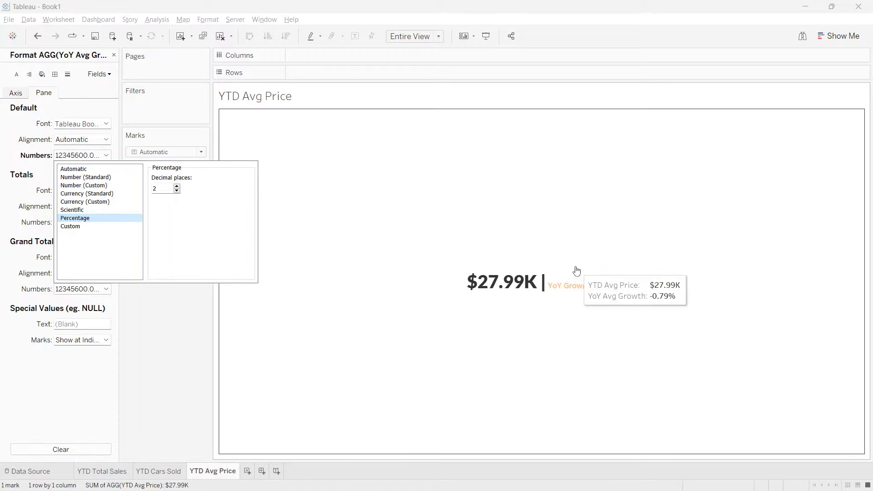
pyautogui.click(181, 353)
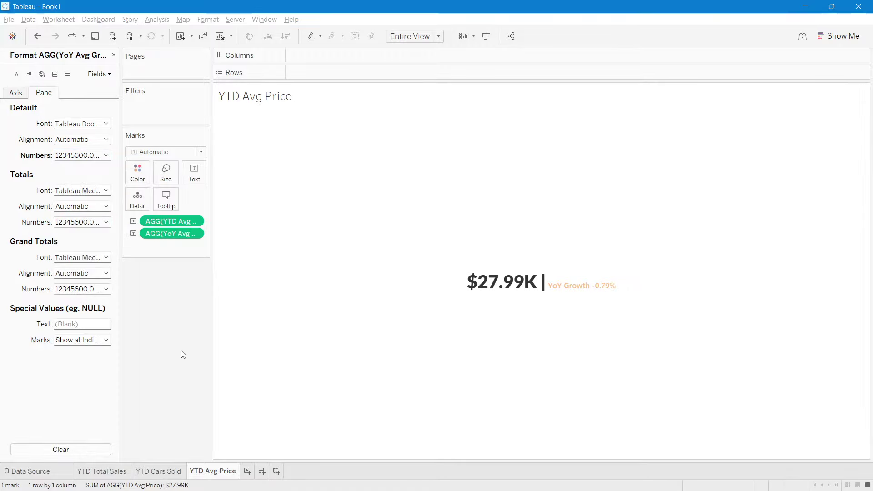
pyautogui.click(113, 55)
# Check the KPI labels on the YTD Cars Sold, YTD Total Sales and YTD Avg Price sheets.
pyautogui.moveTo(597, 312)
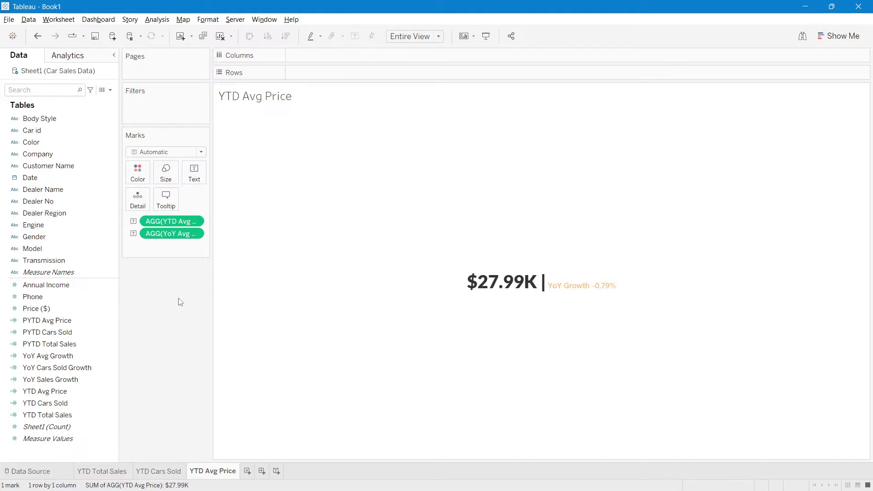
pyautogui.click(157, 471)
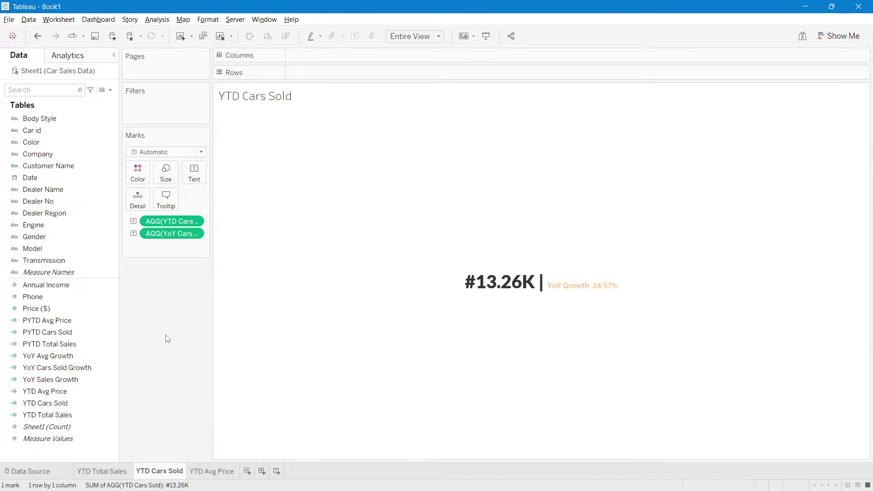
pyautogui.click(118, 472)
pyautogui.click(173, 471)
pyautogui.click(235, 471)
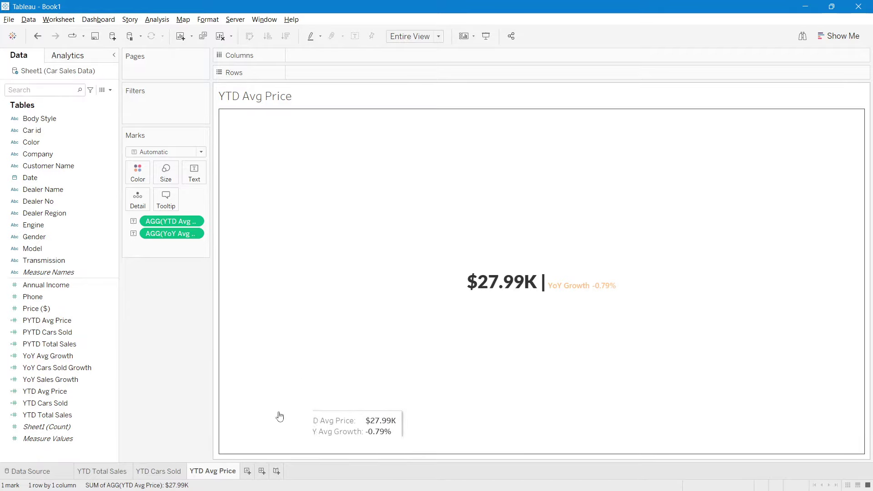
# Create a new dashboard and set its fixed size to PowerPoint (1600 x 900).
pyautogui.click(262, 472)
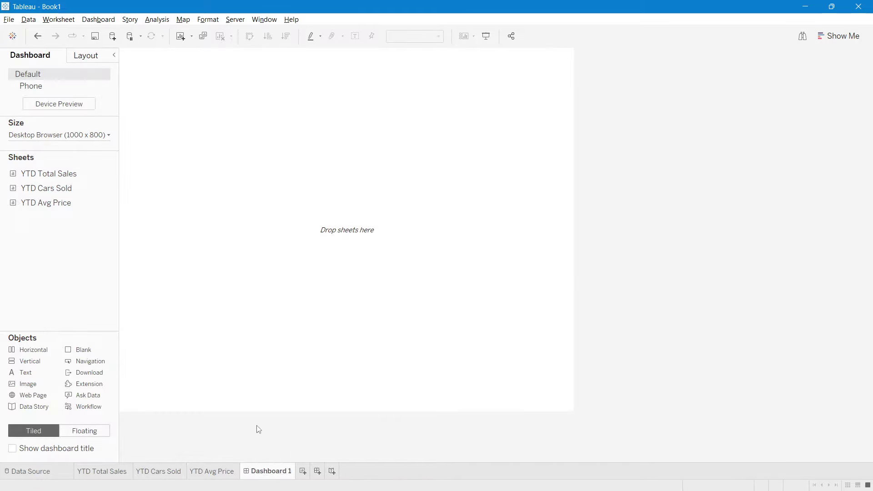
pyautogui.click(87, 135)
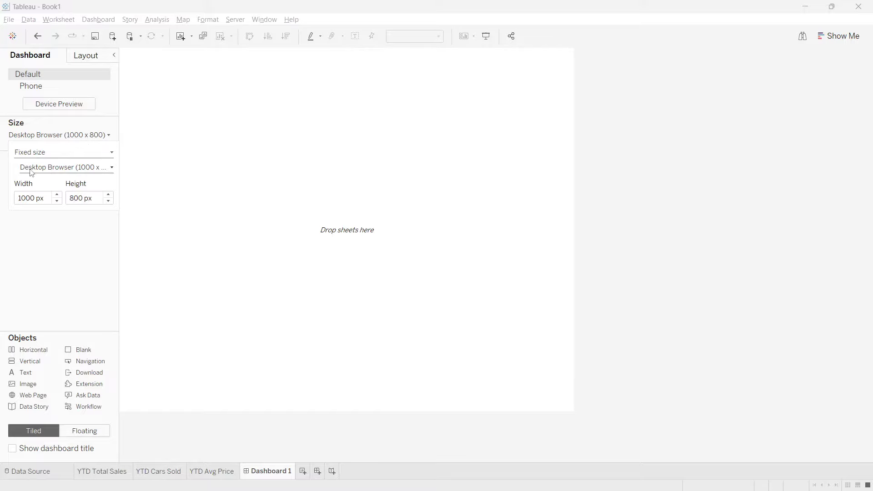
pyautogui.click(17, 136)
pyautogui.click(48, 135)
pyautogui.click(83, 169)
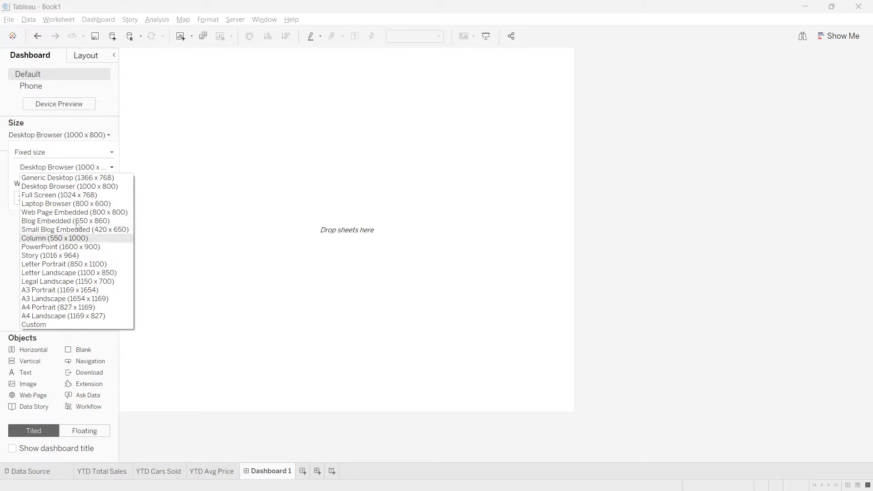
pyautogui.click(76, 157)
pyautogui.click(49, 199)
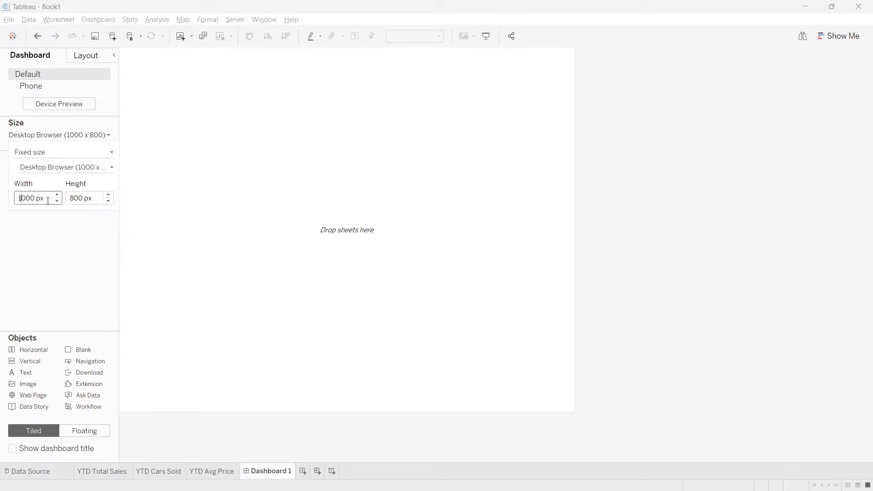
pyautogui.click(74, 169)
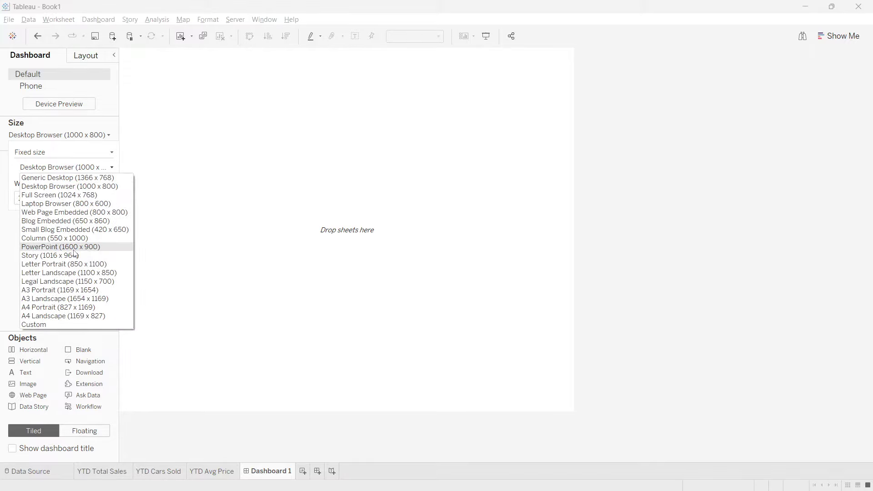
pyautogui.click(68, 248)
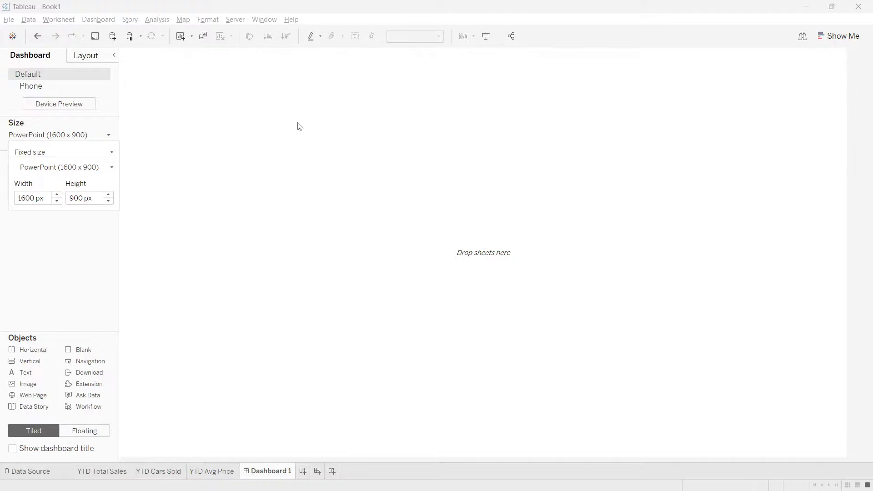
pyautogui.click(708, 164)
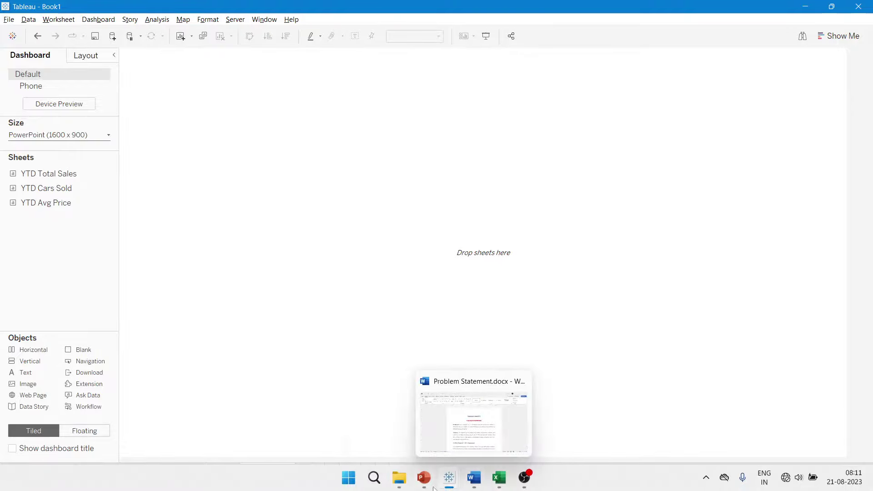
# Switch to the Tableau Car Sales Dashboard folder in File Explorer and open Car Sales Background.pptx in PowerPoint.
pyautogui.click(431, 487)
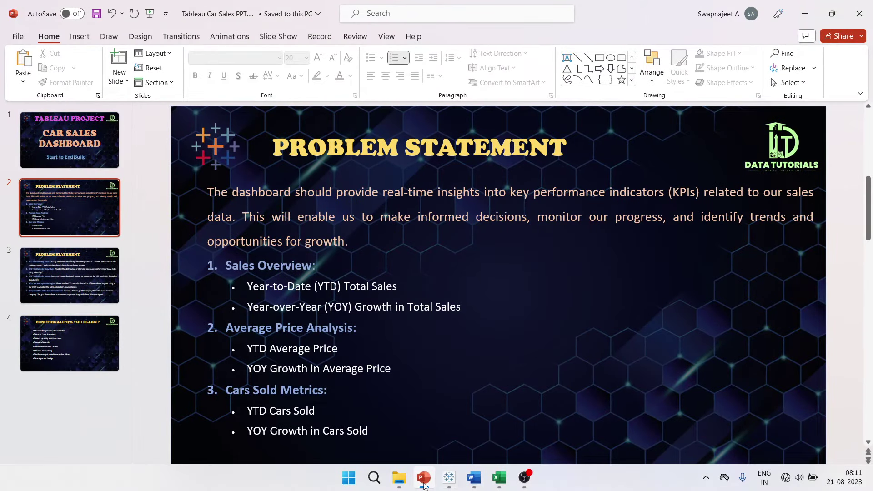
pyautogui.moveTo(400, 484)
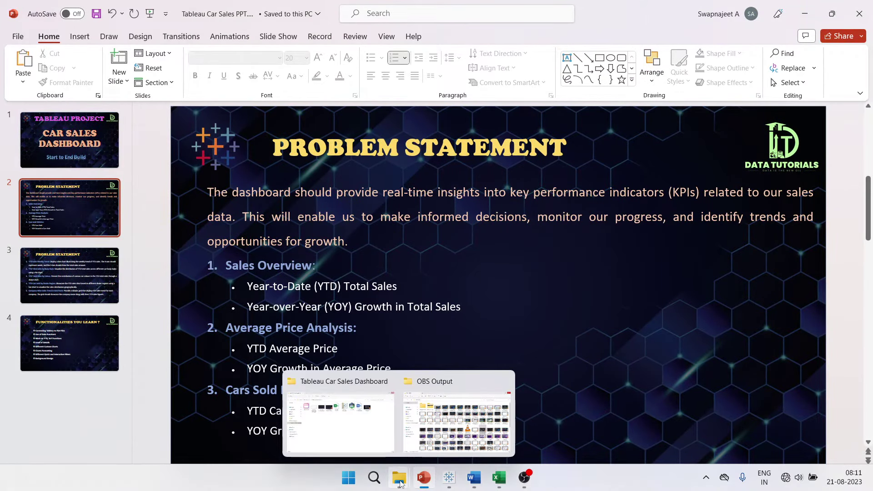
pyautogui.click(364, 445)
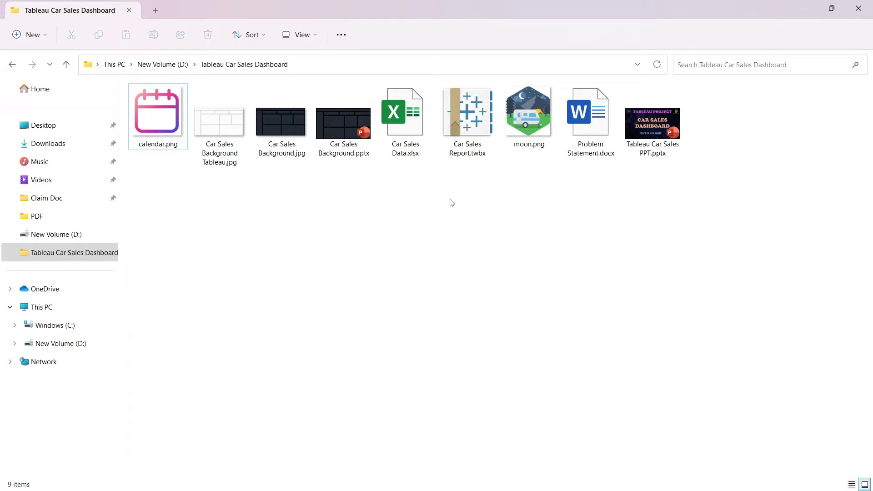
pyautogui.doubleClick(350, 161)
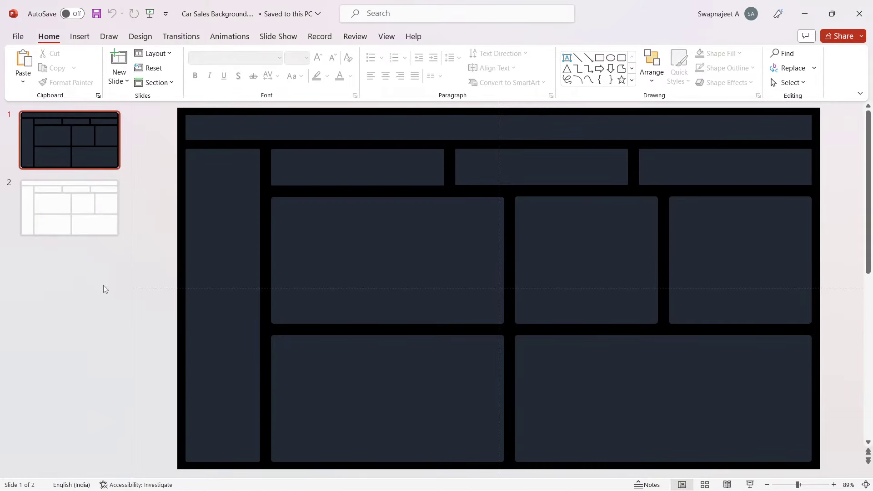
# Compare the dark and light dashboard background layouts on slides 1 and 2, ending on the dark slide.
pyautogui.press('pagedown')
pyautogui.click(68, 223)
pyautogui.click(75, 153)
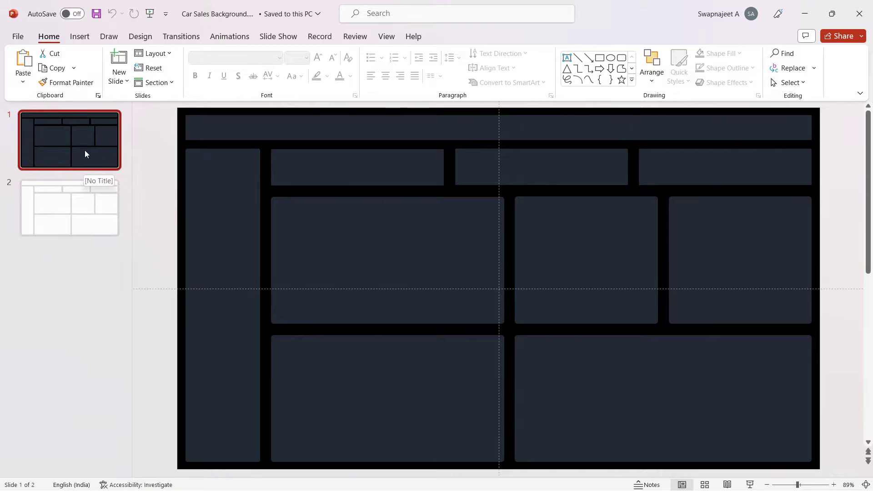
pyautogui.click(63, 195)
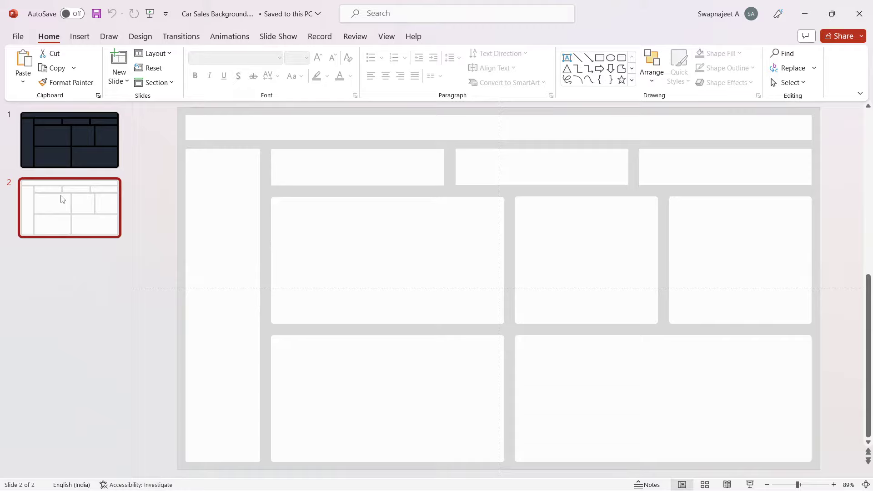
pyautogui.click(100, 147)
pyautogui.click(65, 229)
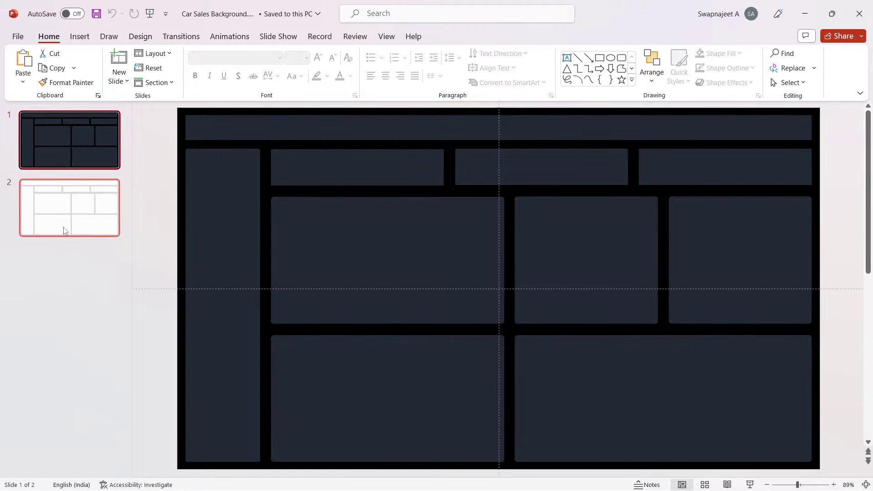
pyautogui.click(74, 157)
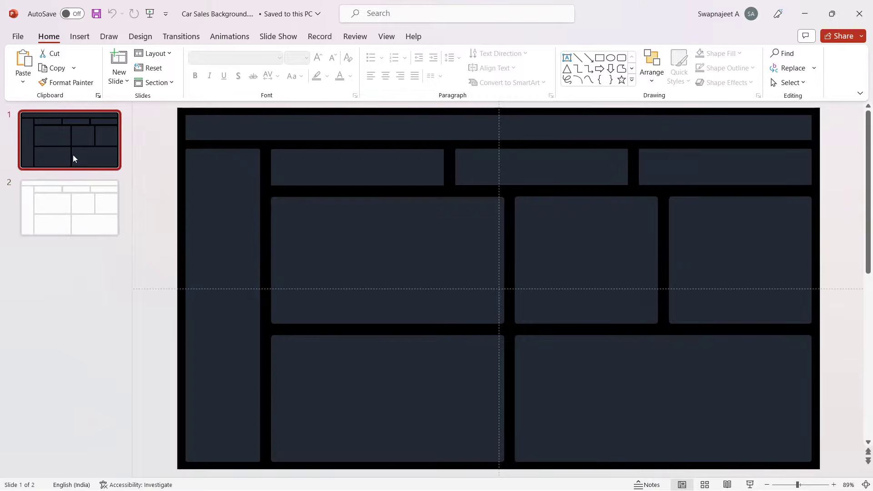
pyautogui.click(80, 203)
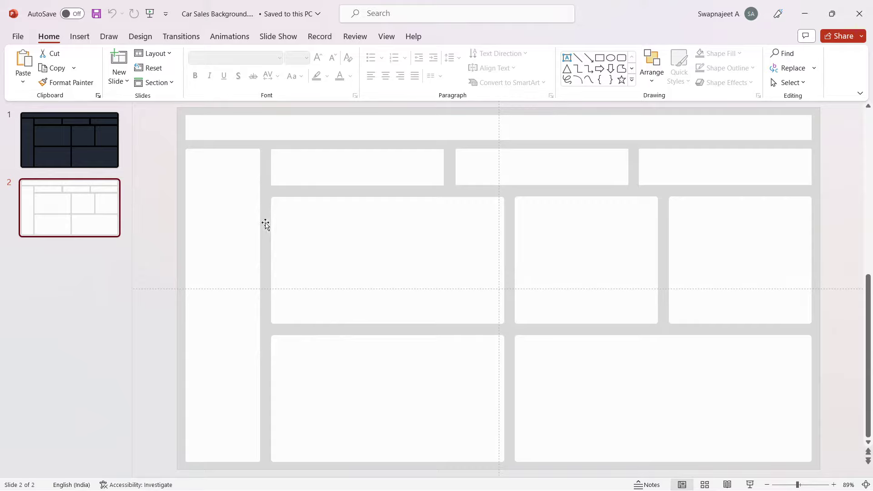
pyautogui.click(47, 144)
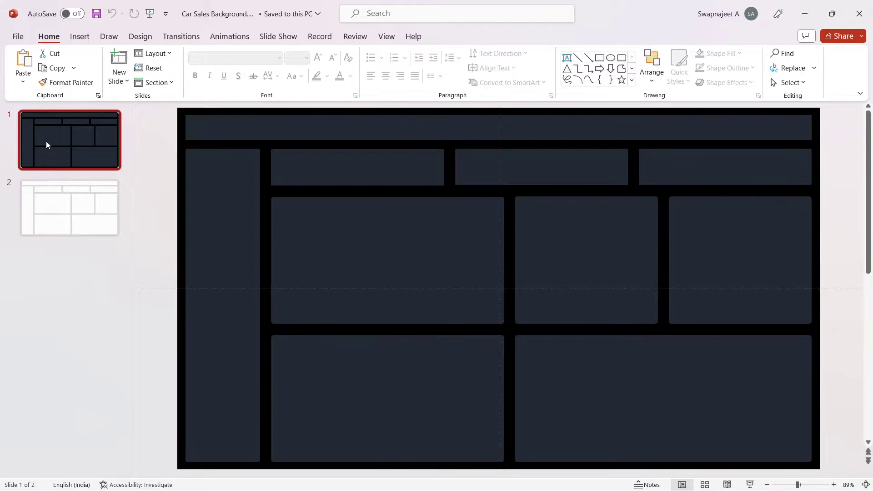
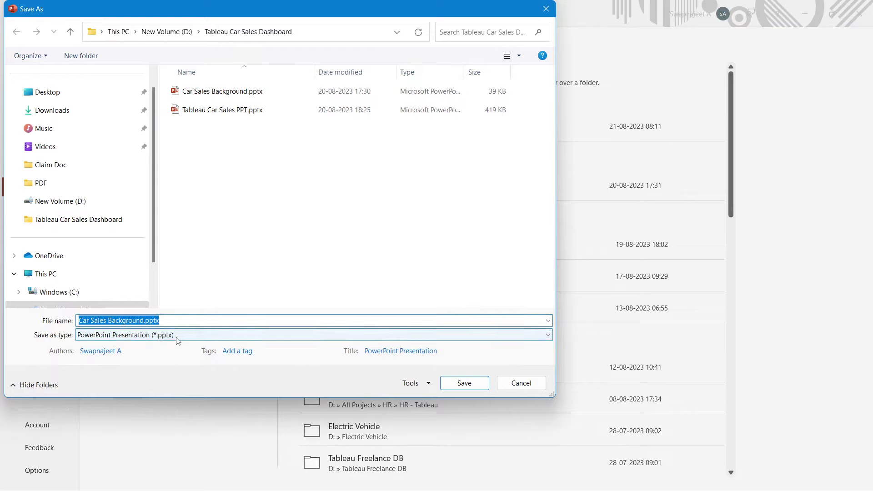
# Export only the current dark slide as a JPEG image named Car Sales in the Tableau Car Sales Dashboard folder.
pyautogui.click(174, 337)
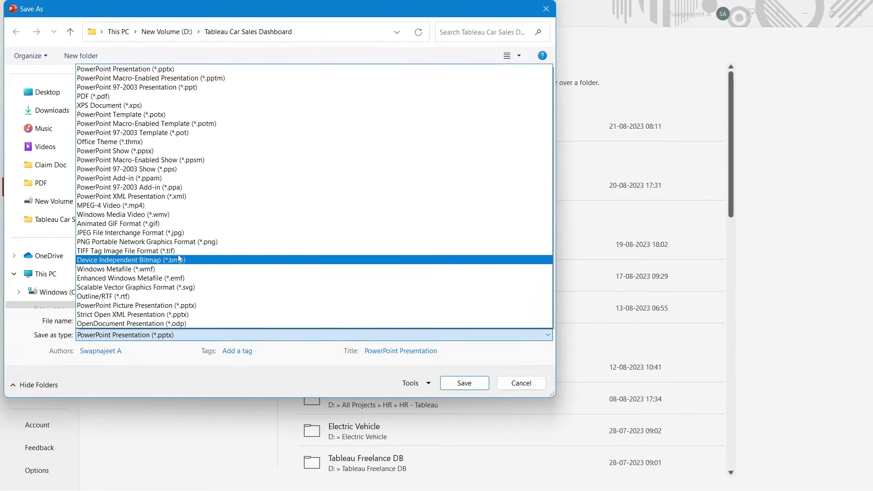
pyautogui.click(186, 233)
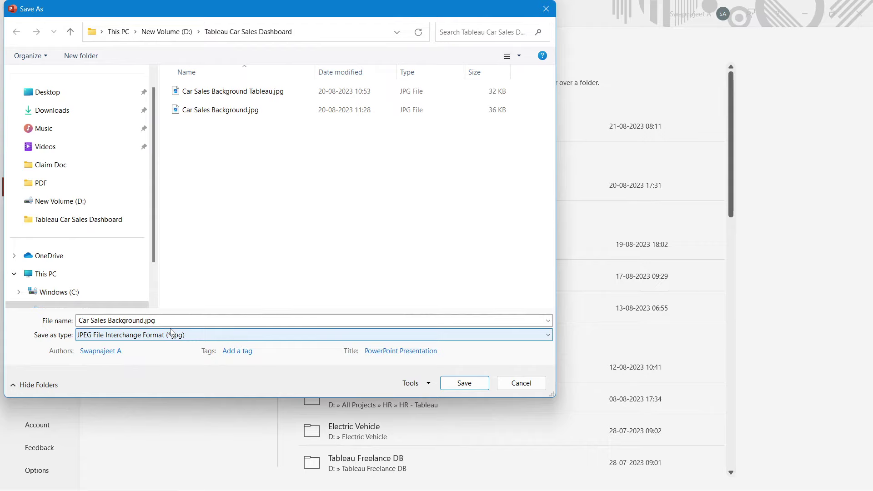
pyautogui.click(145, 320)
pyautogui.moveTo(144, 320); pyautogui.dragTo(136, 320)
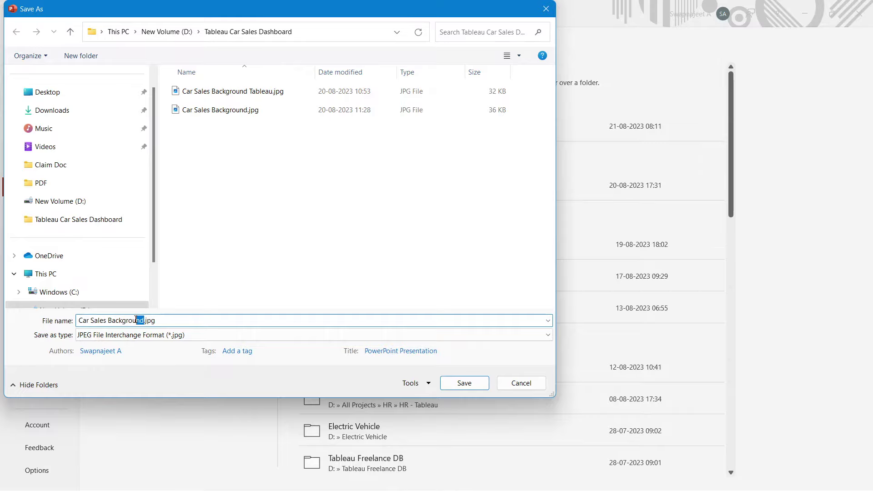
pyautogui.press('BackSpace')
pyautogui.press('BackSpace')
pyautogui.press('BackSpace')
pyautogui.press('BackSpace')
pyautogui.press('BackSpace')
pyautogui.press('BackSpace')
pyautogui.press('BackSpace')
pyautogui.press('BackSpace')
pyautogui.press('BackSpace')
pyautogui.press('BackSpace')
pyautogui.click(459, 383)
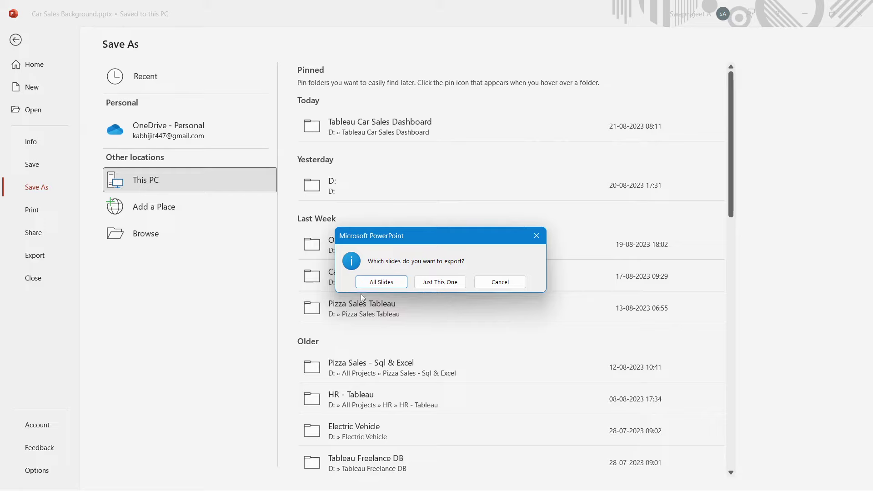
pyautogui.click(441, 281)
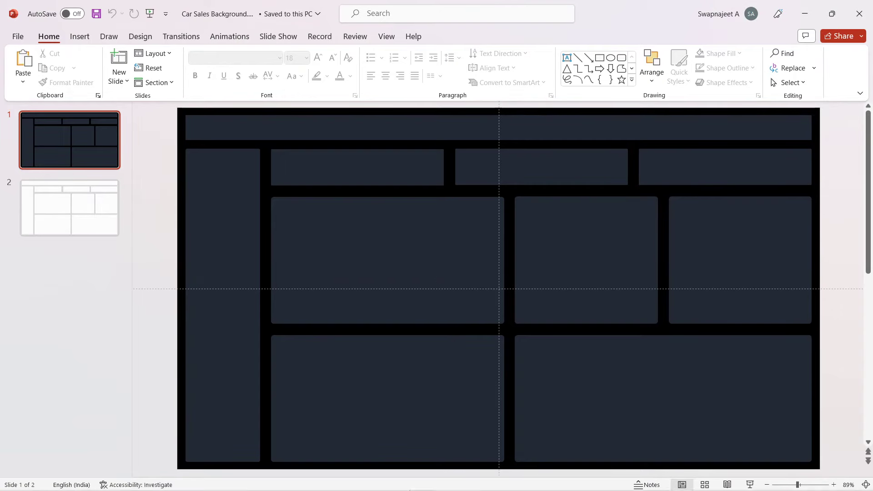
# Switch to File Explorer, view the exported Car Sales.jpg up close, and close the image viewer.
pyautogui.moveTo(398, 477)
pyautogui.click(378, 383)
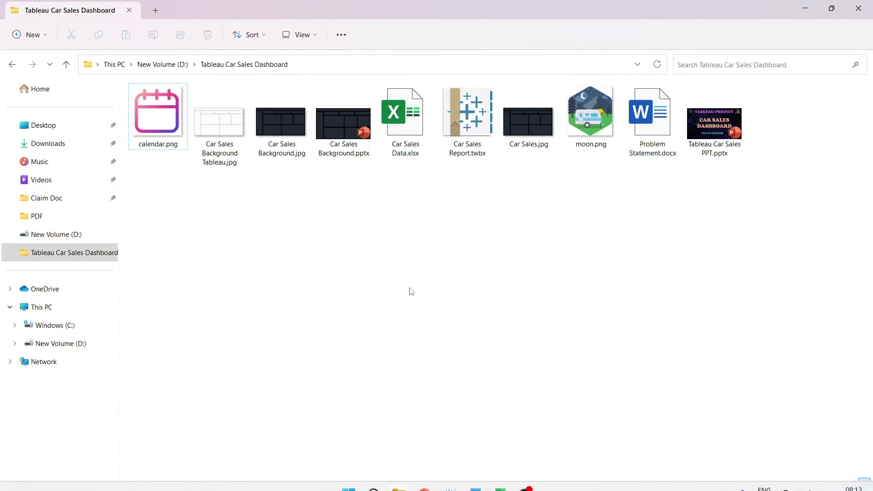
pyautogui.doubleClick(534, 147)
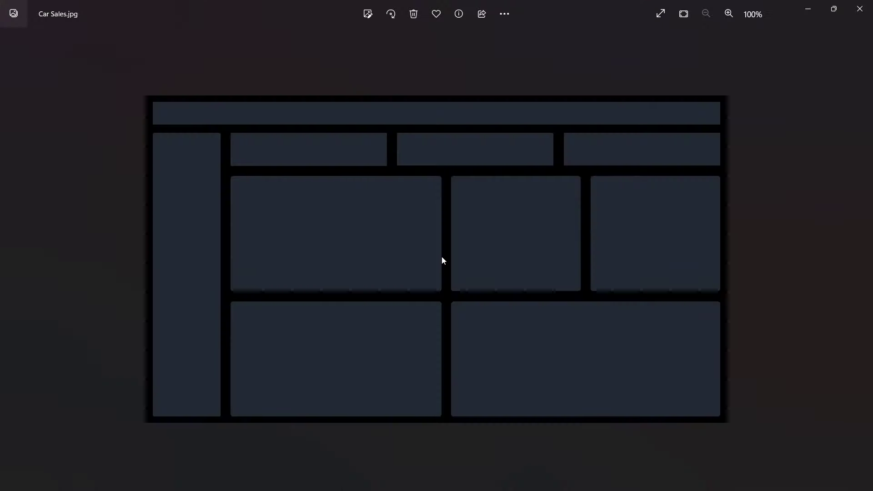
pyautogui.scroll(3, 382, 232)
pyautogui.scroll(-1, 381, 232)
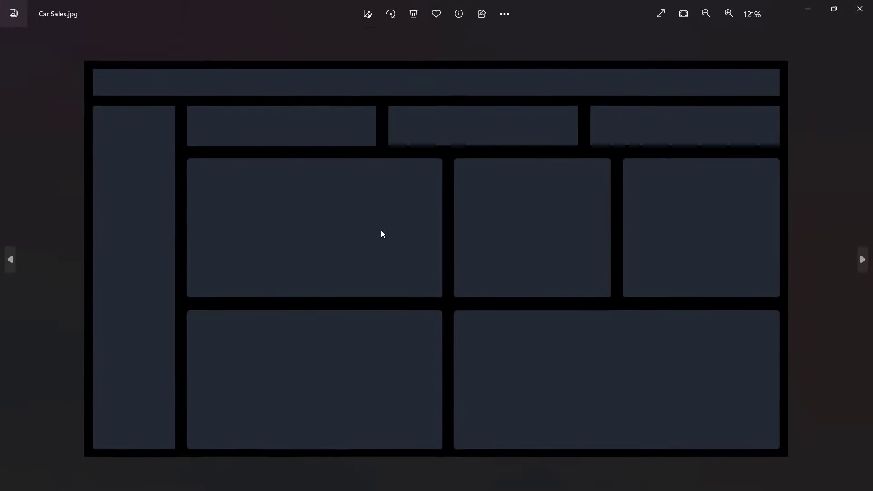
pyautogui.click(859, 8)
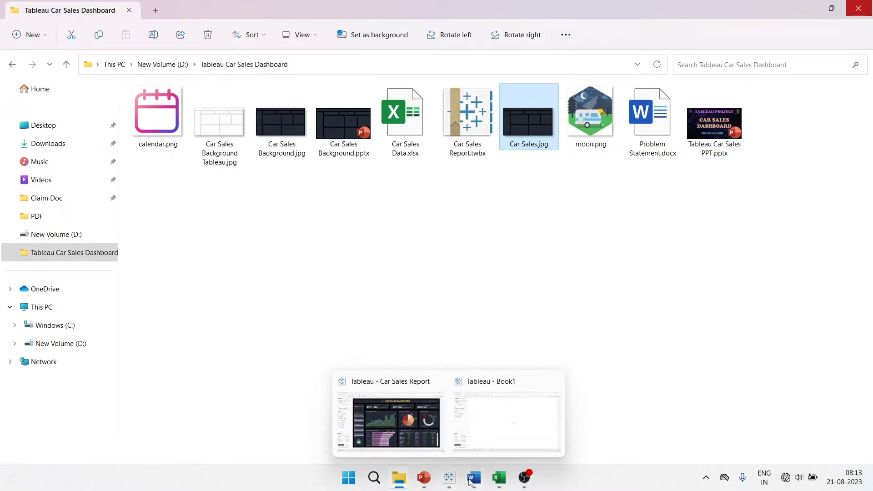
# Switch to the Tableau Book1 workbook and insert Car Sales.jpg as the dashboard's background image, fitted and centered.
pyautogui.click(489, 432)
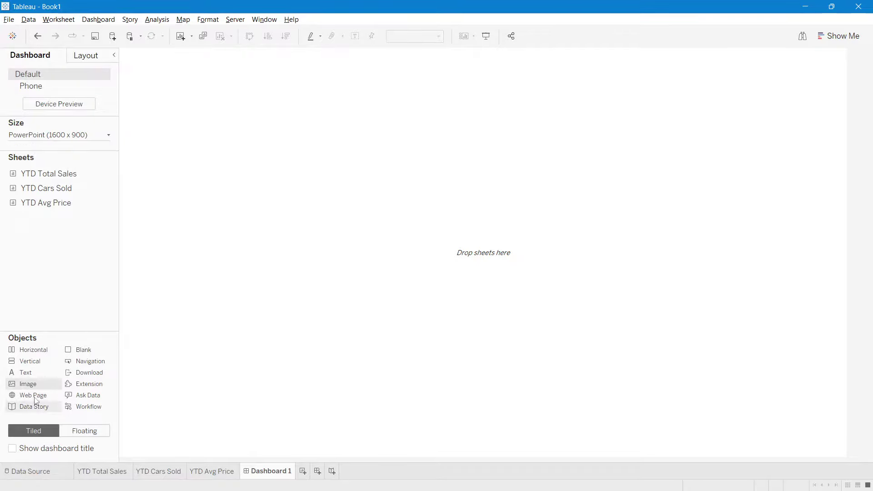
pyautogui.moveTo(27, 386); pyautogui.dragTo(267, 284)
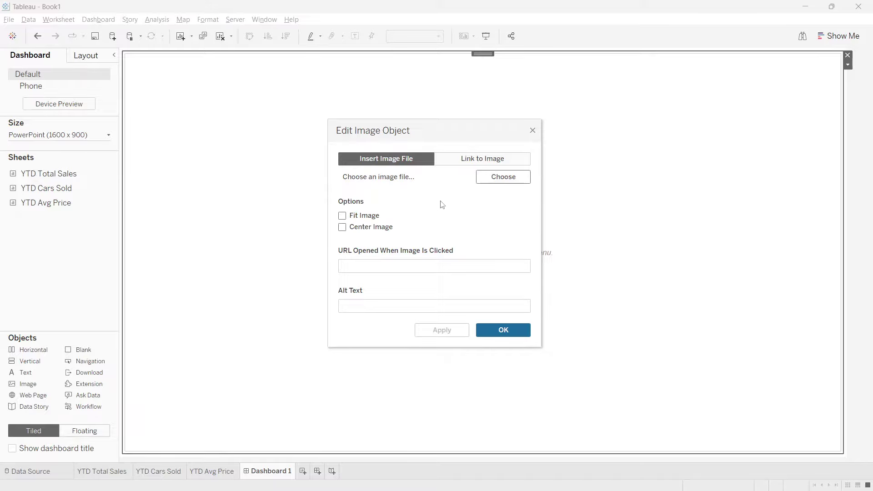
pyautogui.click(518, 180)
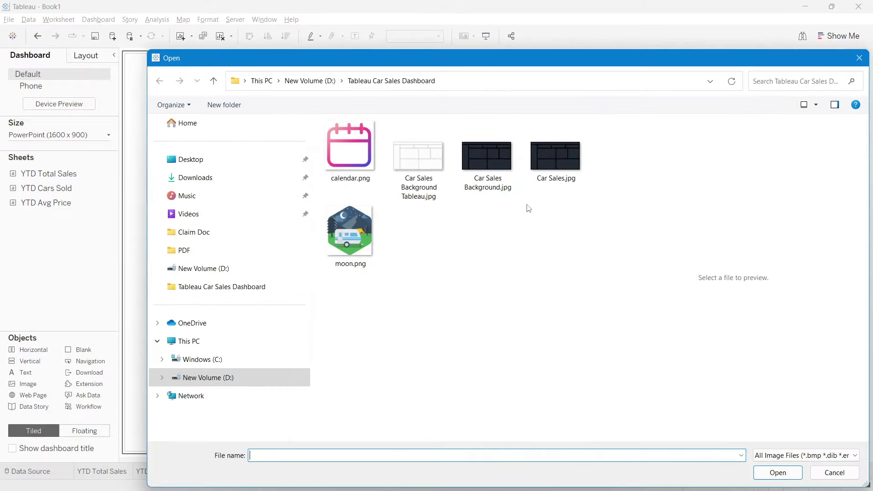
pyautogui.click(556, 183)
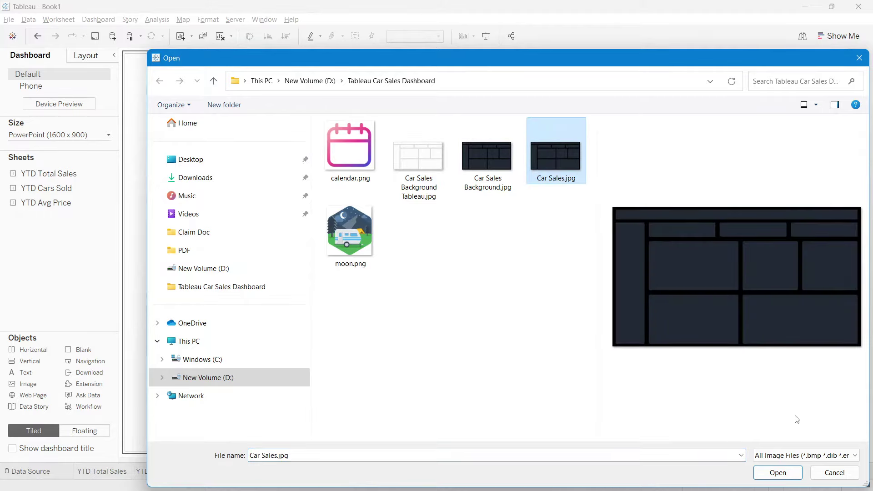
pyautogui.click(779, 473)
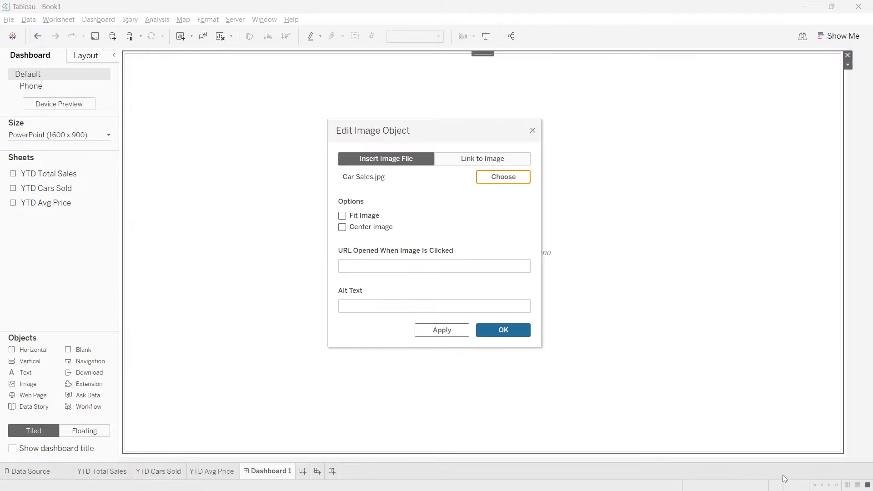
pyautogui.click(344, 217)
pyautogui.click(448, 331)
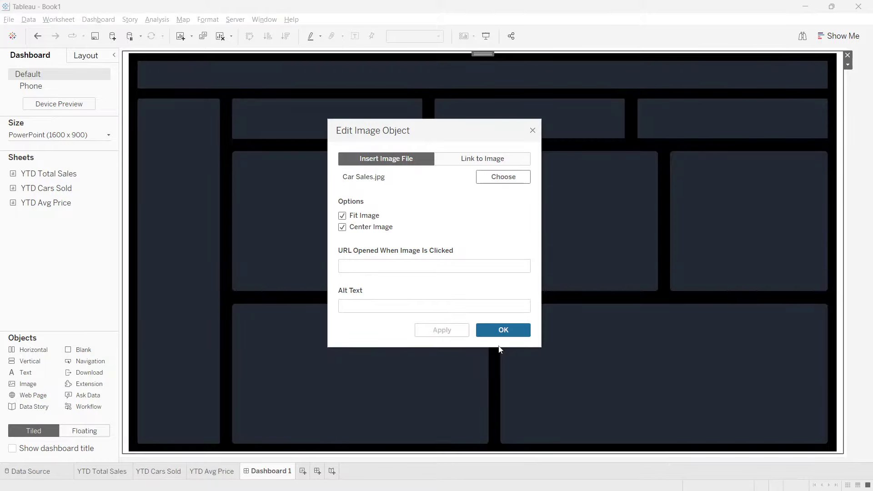
pyautogui.click(503, 329)
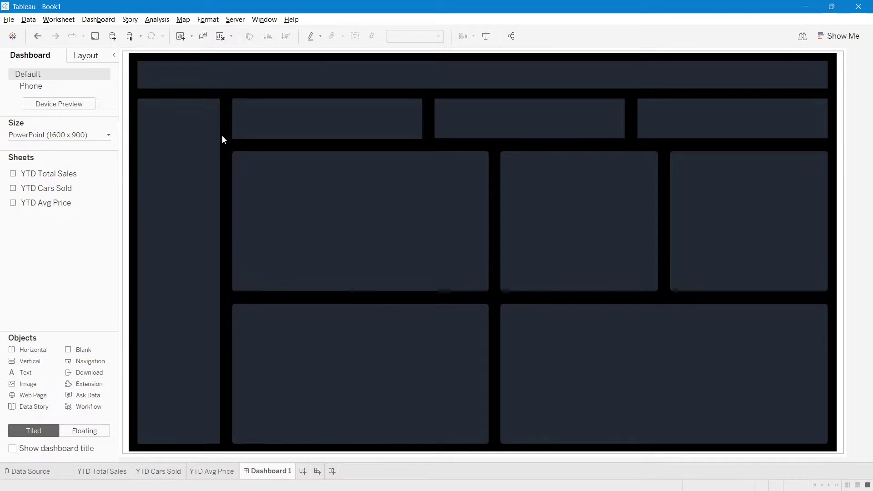
# Place the YTD Total Sales sheet on the dashboard as a floating object and hide its title.
pyautogui.click(87, 432)
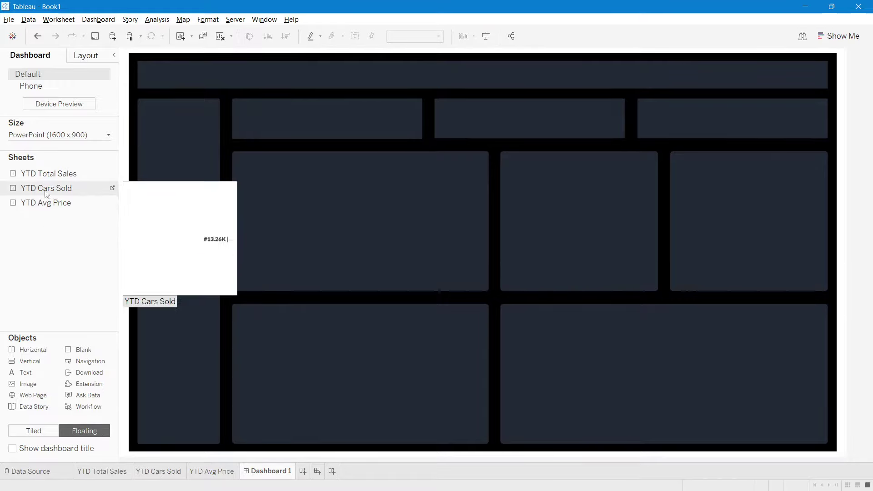
pyautogui.moveTo(47, 179); pyautogui.dragTo(240, 108)
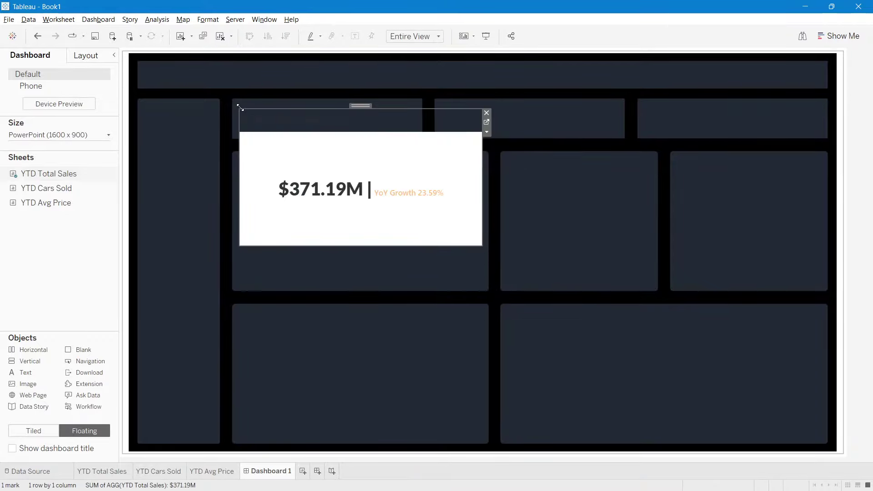
pyautogui.rightClick(275, 120)
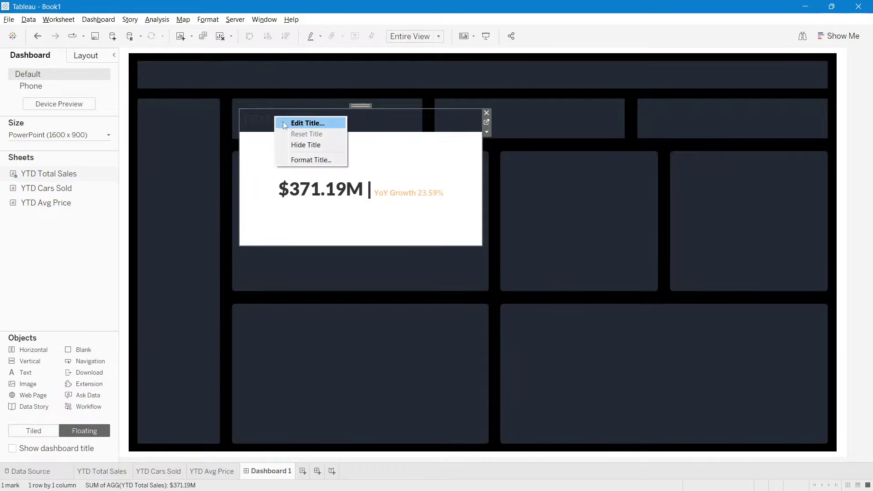
pyautogui.click(301, 142)
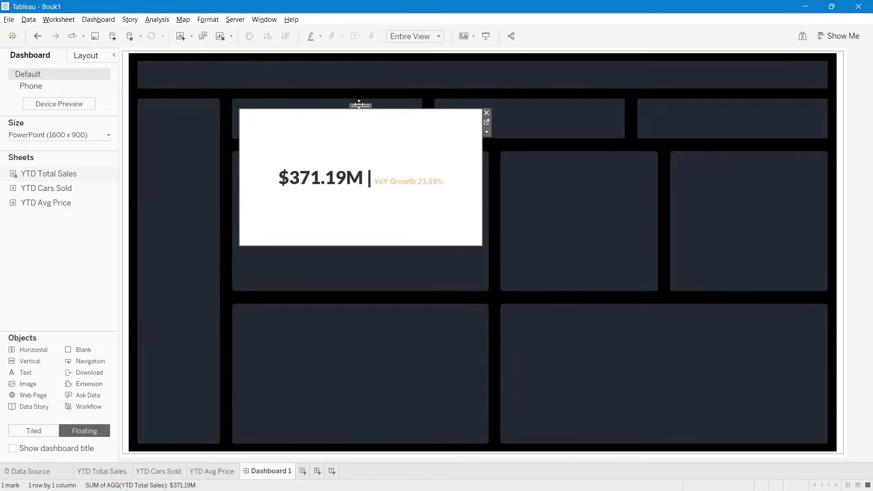
# Move and resize the YTD Total Sales sheet to fit the first KPI box of the background.
pyautogui.moveTo(359, 105); pyautogui.dragTo(353, 95)
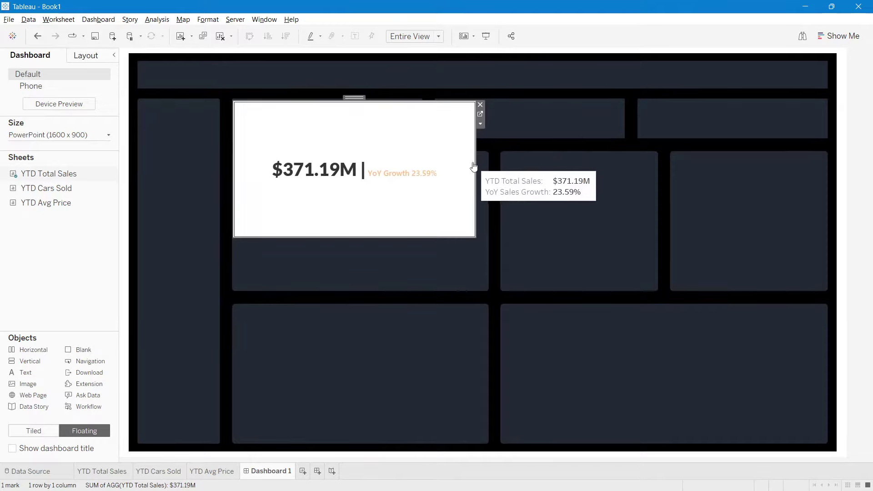
pyautogui.moveTo(476, 164); pyautogui.dragTo(420, 160)
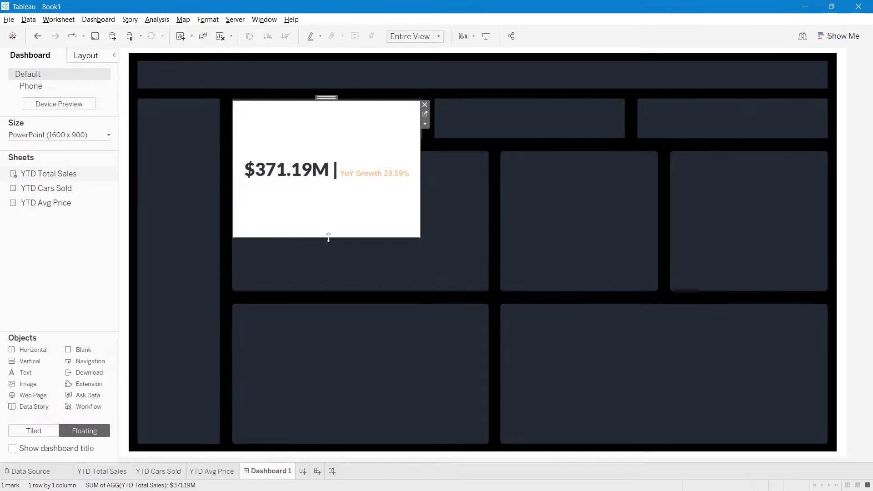
pyautogui.moveTo(333, 237); pyautogui.dragTo(332, 136)
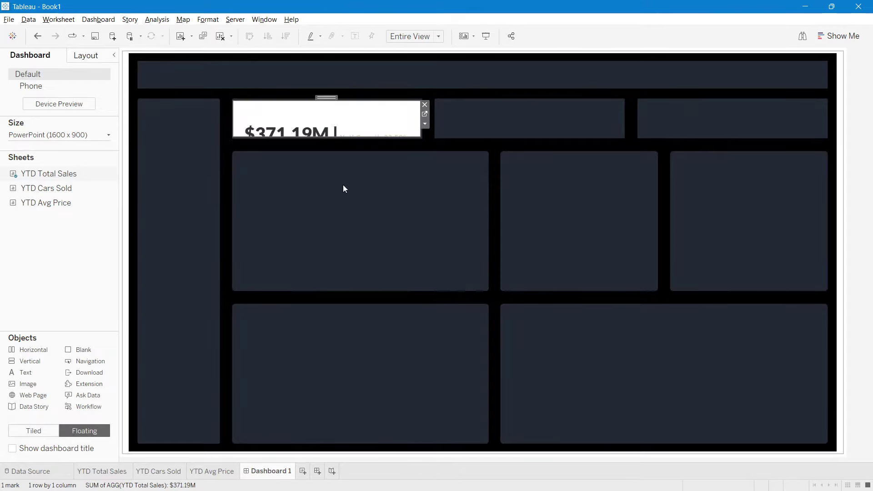
pyautogui.click(194, 229)
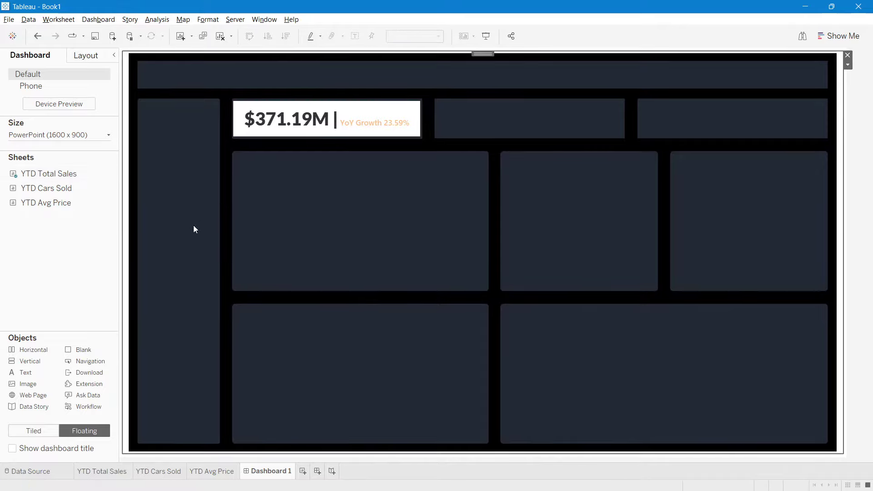
# Go to the YTD Total Sales sheet and add the line "YTD Total Sales" above the value in its text label.
pyautogui.moveTo(253, 112)
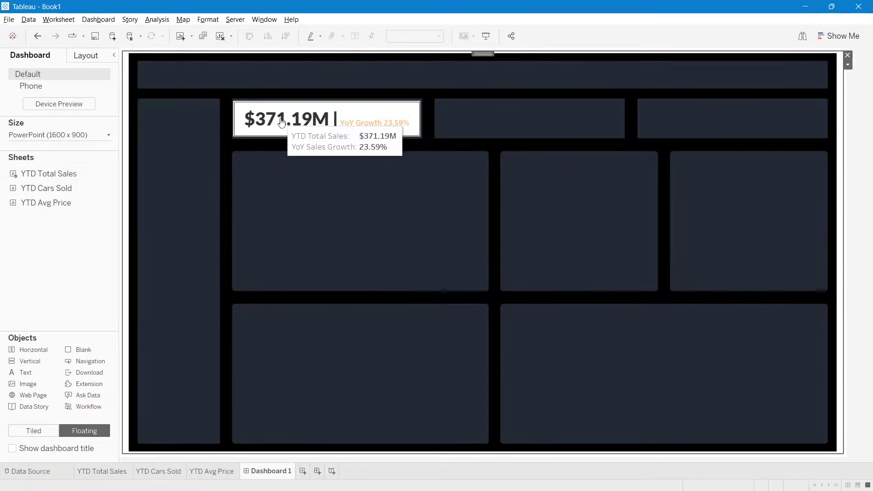
pyautogui.click(396, 112)
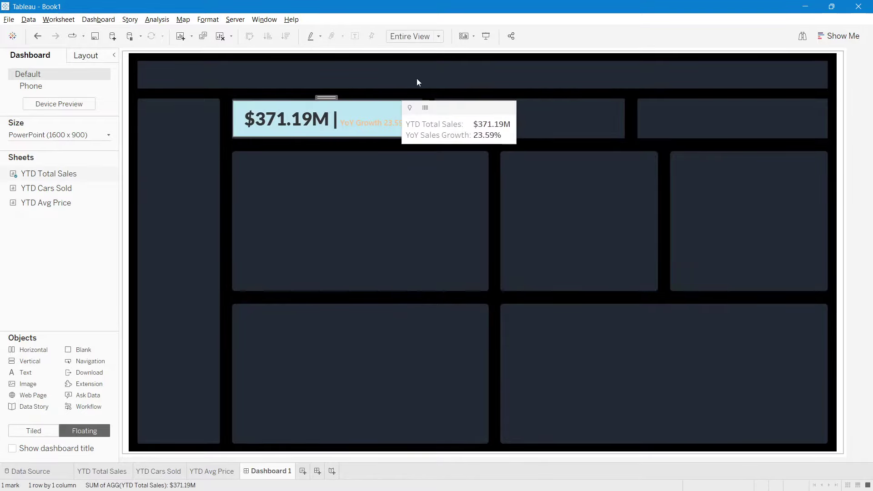
pyautogui.click(425, 114)
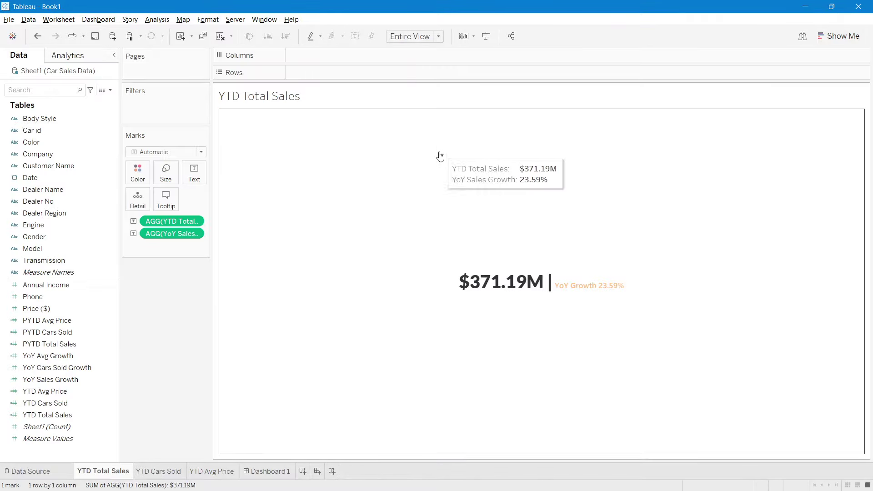
pyautogui.click(202, 182)
pyautogui.click(275, 195)
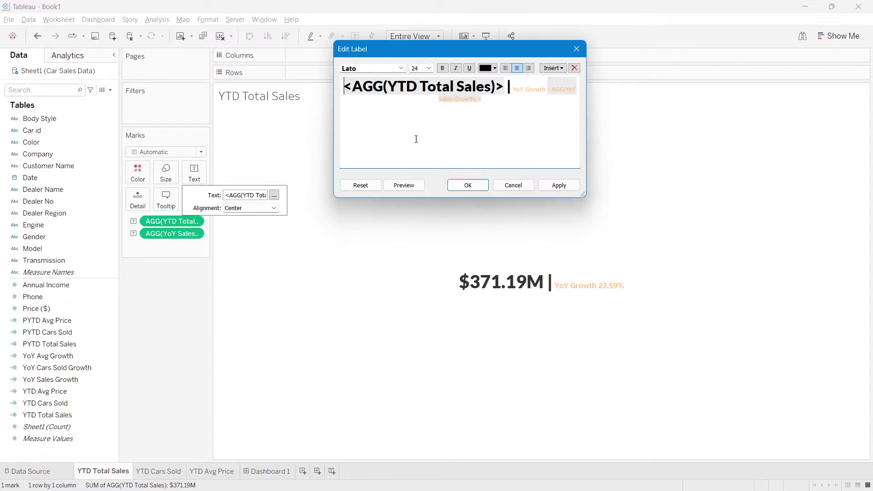
pyautogui.click(344, 87)
pyautogui.press('Return')
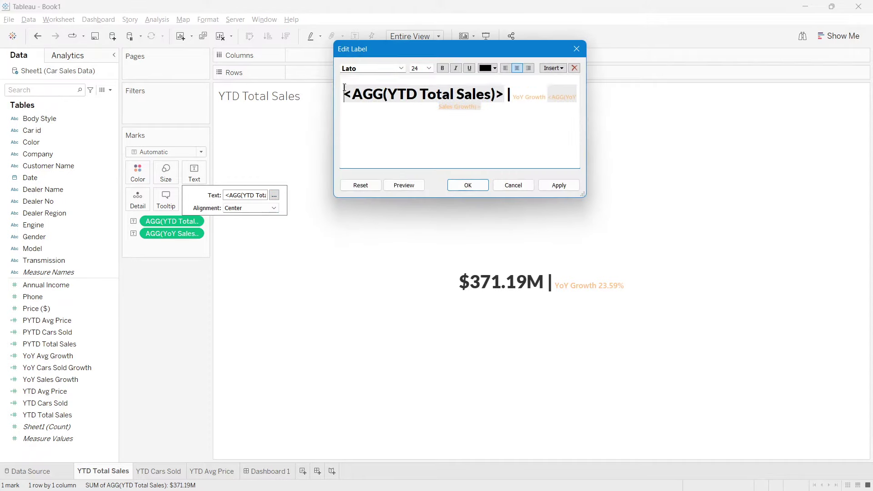
pyautogui.click(453, 82)
pyautogui.write('YTD Total Sales')
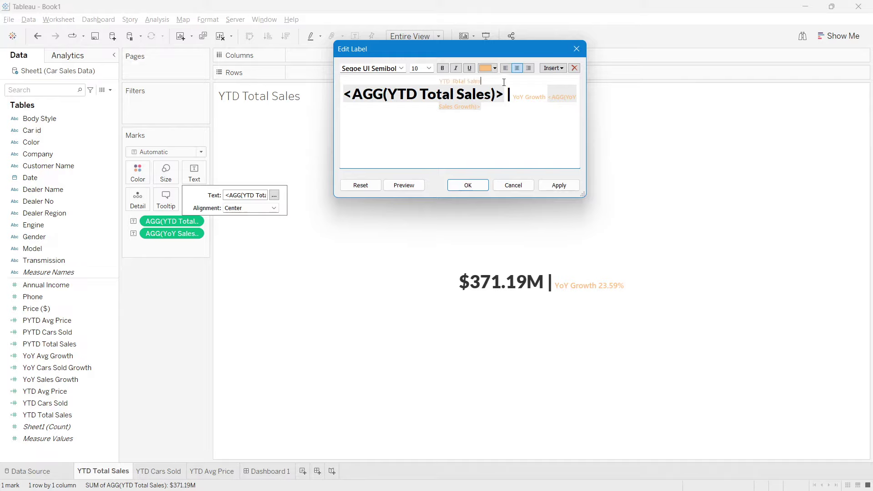
# Color the new "YTD Total Sales" label line light blue and apply the label changes.
pyautogui.moveTo(504, 82); pyautogui.dragTo(444, 82)
pyautogui.click(485, 72)
pyautogui.click(548, 96)
pyautogui.click(459, 130)
pyautogui.click(559, 186)
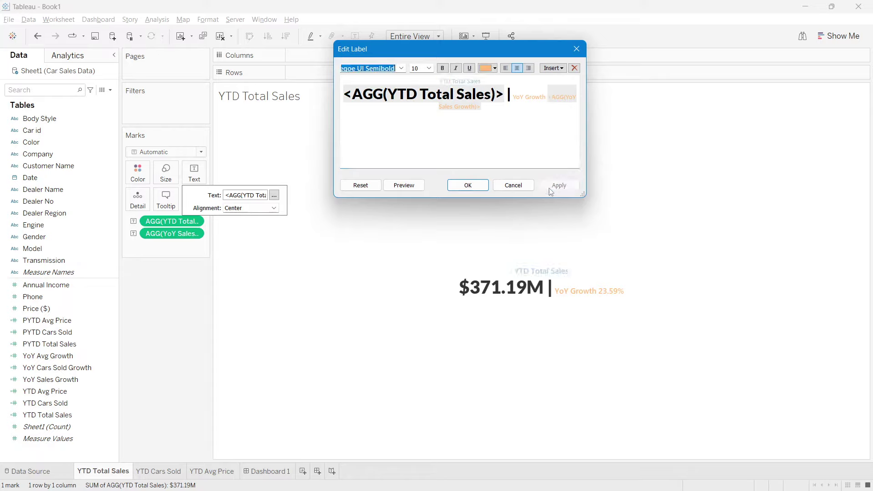
pyautogui.click(468, 185)
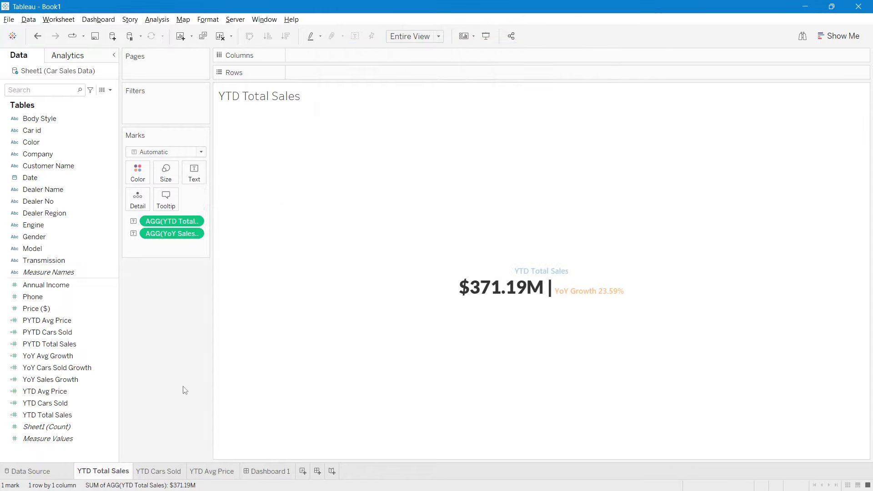
# Return to Dashboard 1 and set the worksheet shading of the YTD Total Sales sheet to None.
pyautogui.click(253, 472)
pyautogui.click(390, 212)
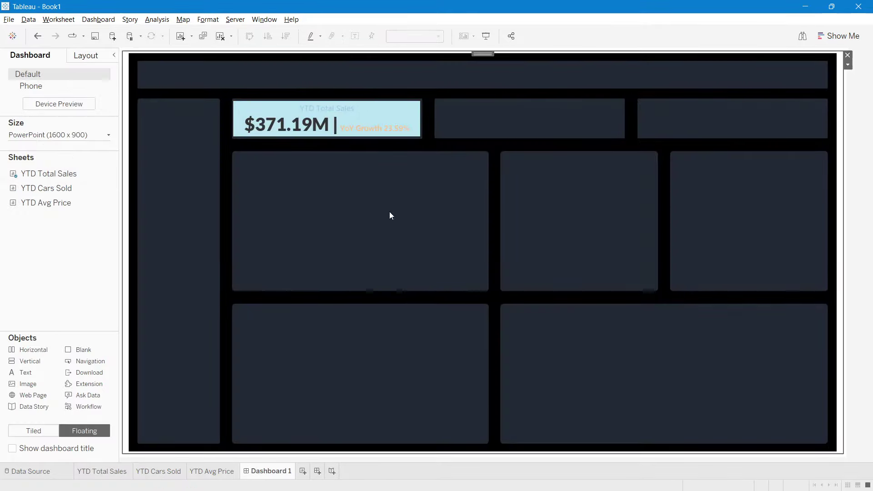
pyautogui.moveTo(302, 131)
pyautogui.rightClick(376, 111)
pyautogui.click(401, 166)
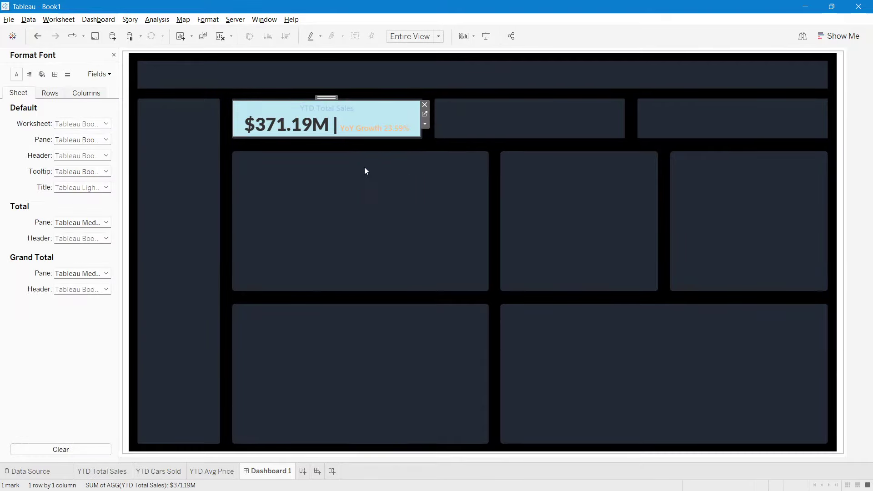
pyautogui.click(42, 75)
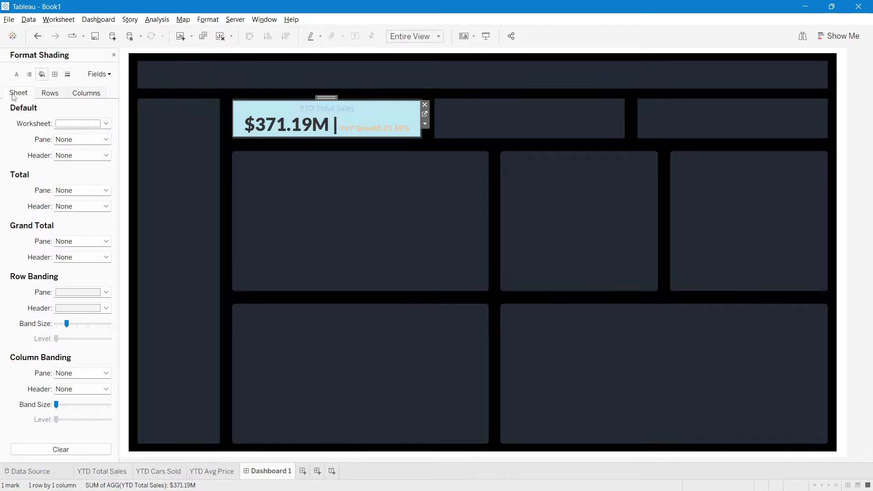
pyautogui.click(75, 124)
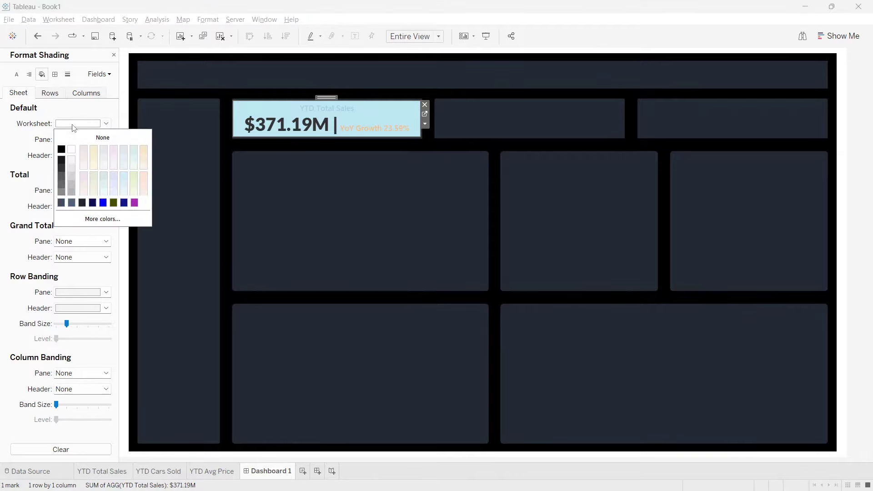
pyautogui.click(479, 235)
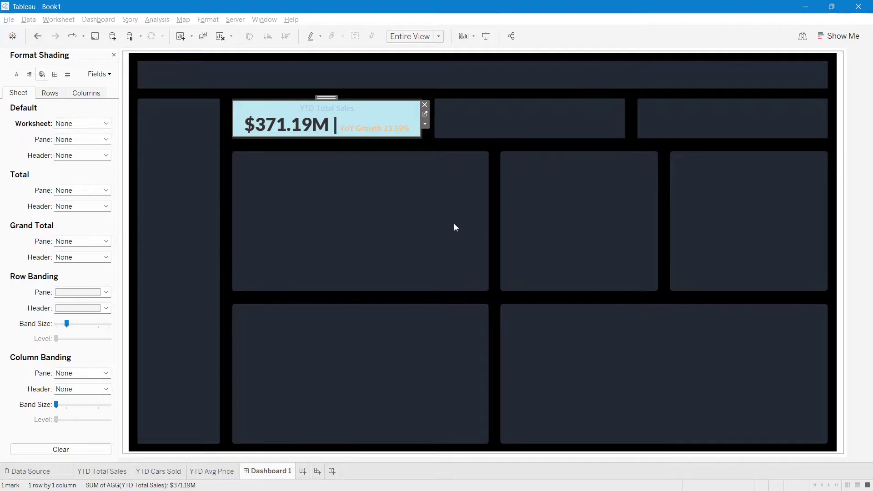
pyautogui.click(367, 123)
pyautogui.click(386, 197)
pyautogui.click(114, 54)
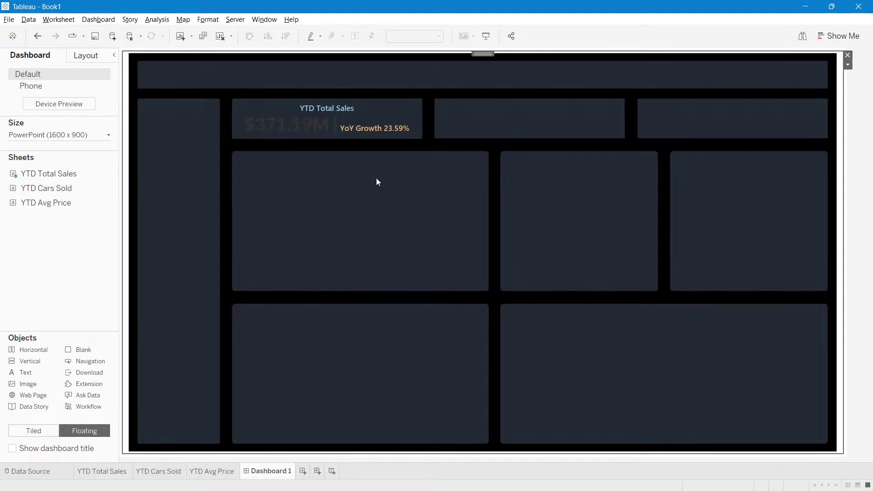
# Color the sales value in the YTD Total Sales sheet's text label white and return to Dashboard 1.
pyautogui.moveTo(260, 139)
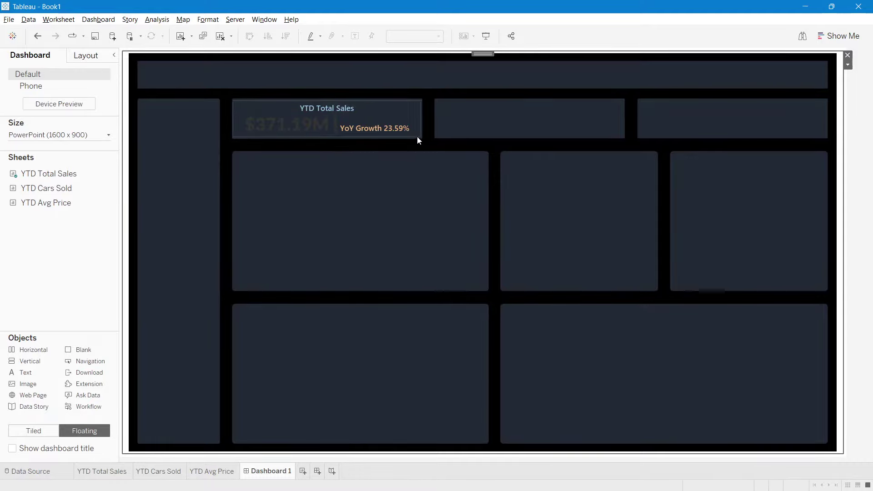
pyautogui.click(409, 116)
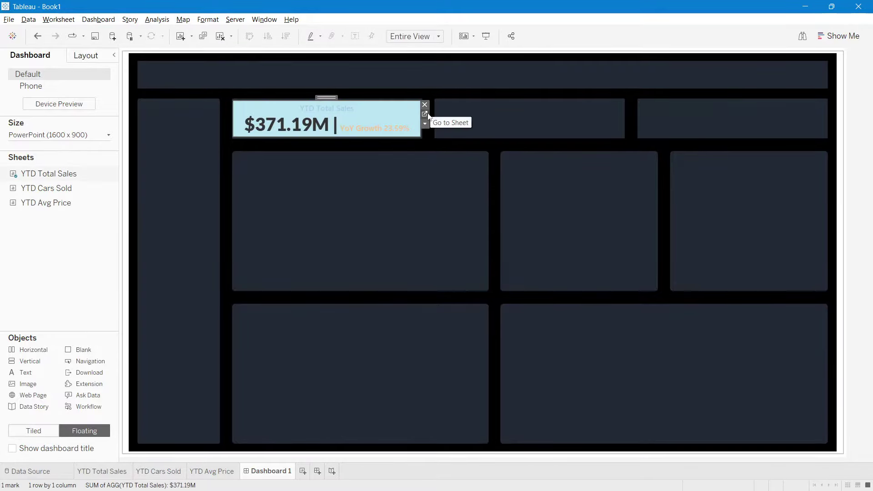
pyautogui.click(425, 115)
pyautogui.click(200, 179)
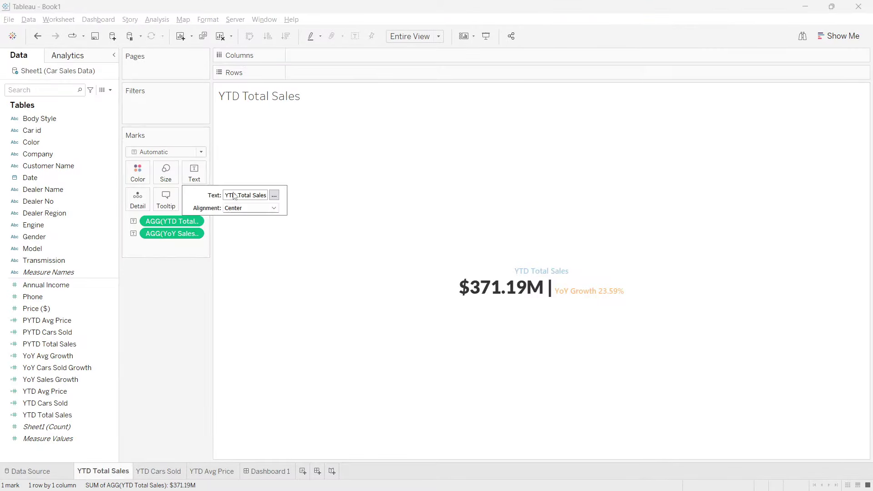
pyautogui.click(274, 195)
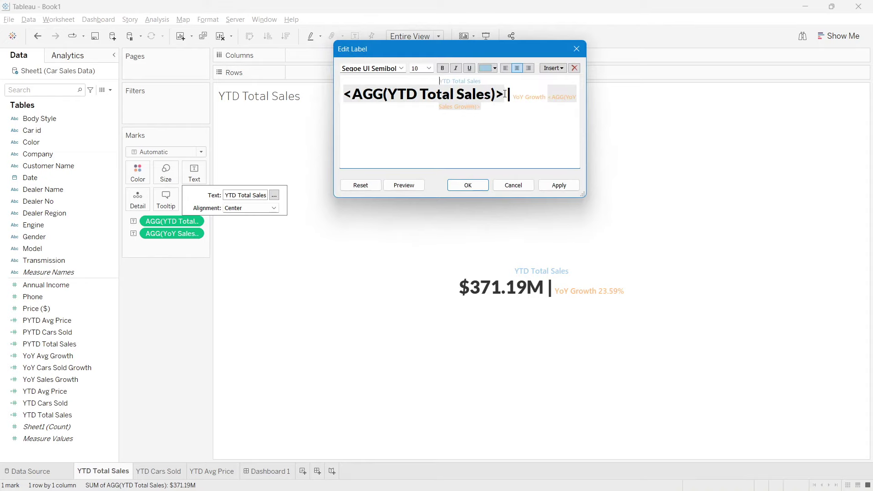
pyautogui.moveTo(504, 94); pyautogui.dragTo(325, 95)
pyautogui.click(495, 68)
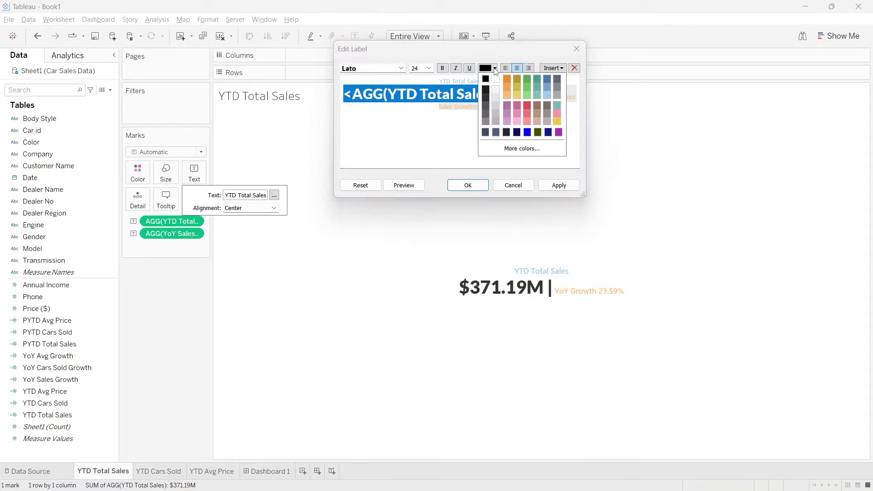
pyautogui.click(496, 80)
pyautogui.click(546, 184)
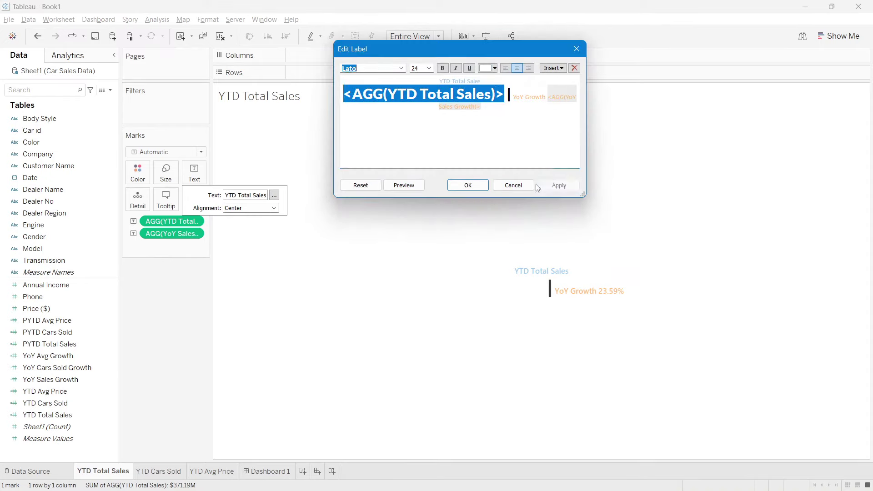
pyautogui.click(469, 185)
pyautogui.click(568, 336)
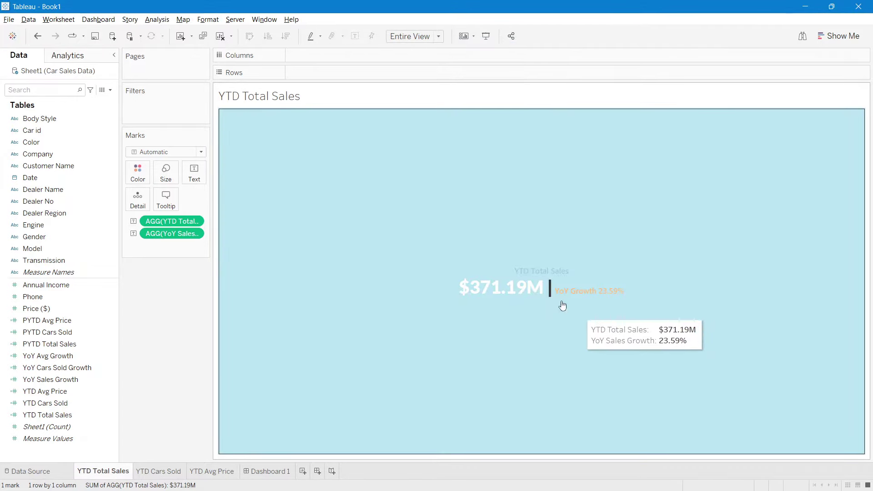
pyautogui.click(476, 189)
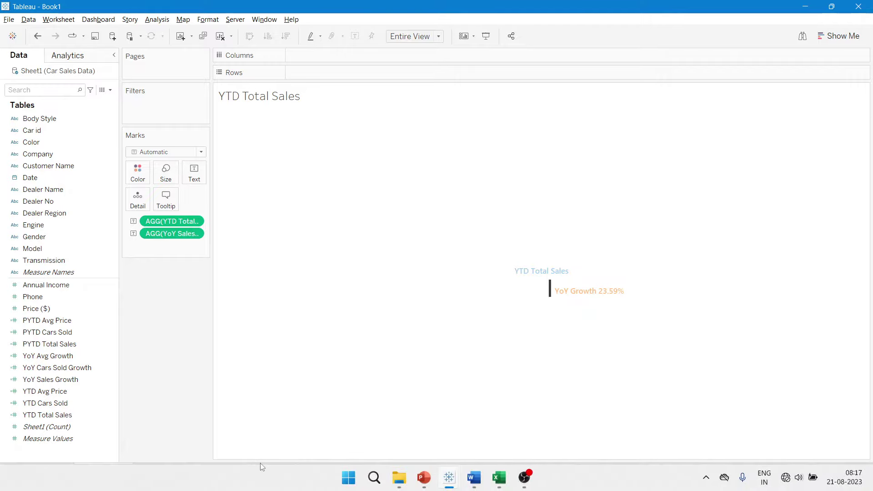
pyautogui.click(268, 472)
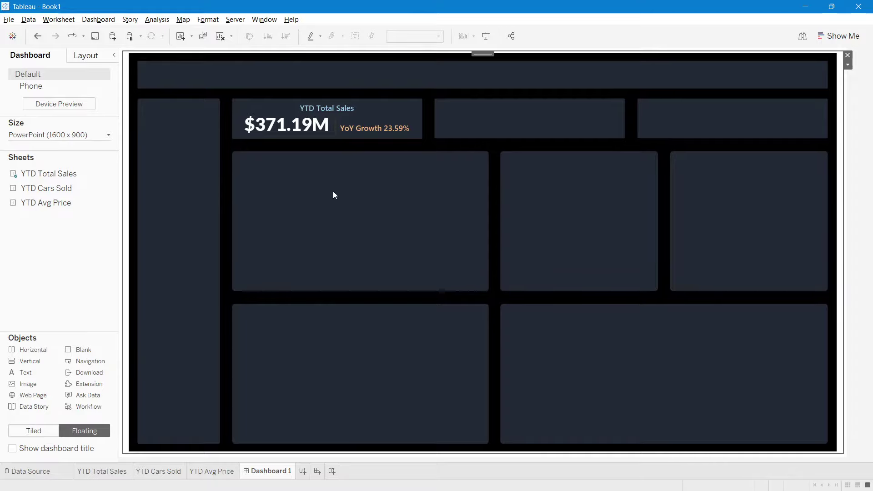
# Color the vertical bar separator in the YTD Total Sales label white and go back to Dashboard 1.
pyautogui.click(374, 113)
pyautogui.click(424, 114)
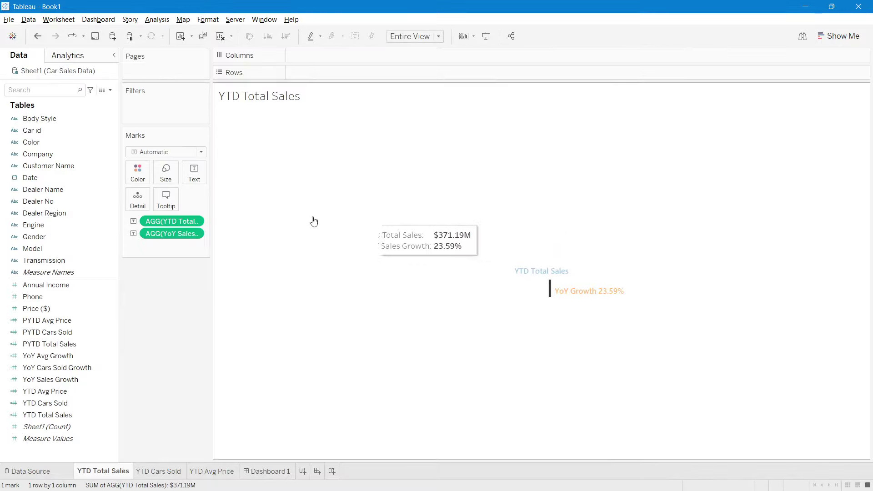
pyautogui.click(195, 173)
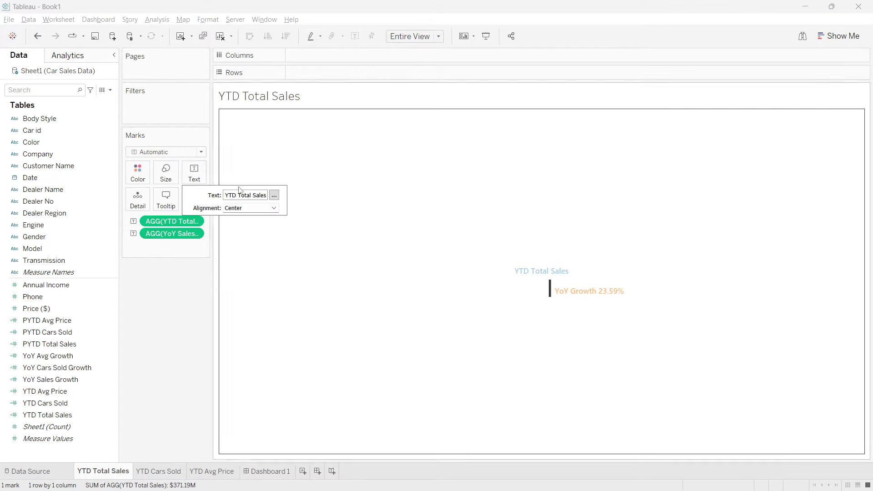
pyautogui.click(274, 195)
pyautogui.moveTo(515, 97); pyautogui.dragTo(504, 97)
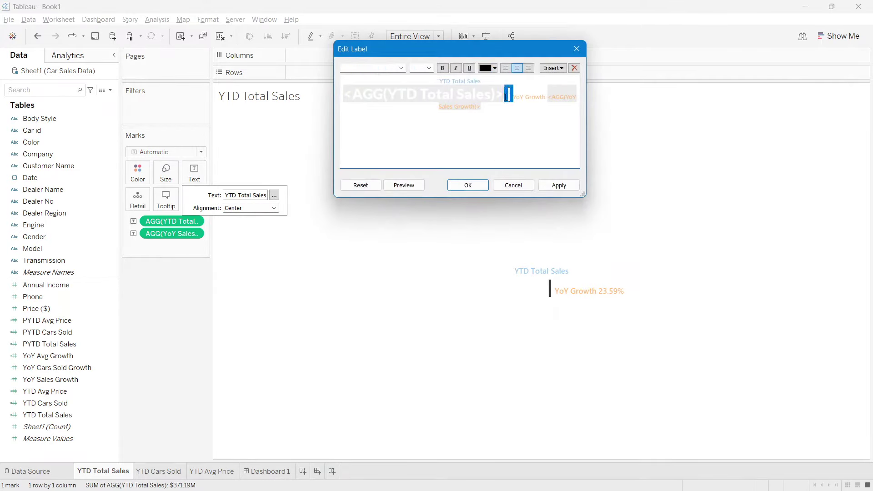
pyautogui.click(487, 69)
pyautogui.click(496, 80)
pyautogui.click(468, 185)
pyautogui.click(278, 471)
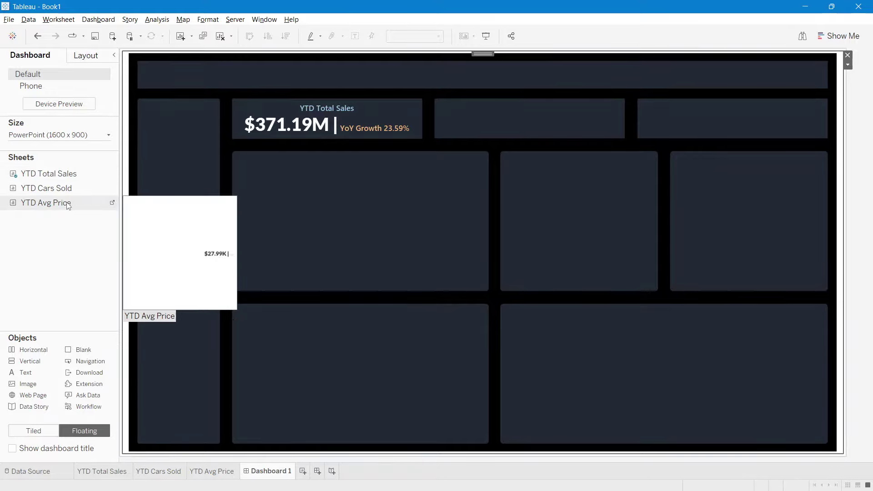
# Place the YTD Cars Sold sheet over the second KPI box, hide its title and resize it to fit the box.
pyautogui.moveTo(62, 193)
pyautogui.moveTo(63, 194); pyautogui.dragTo(436, 100)
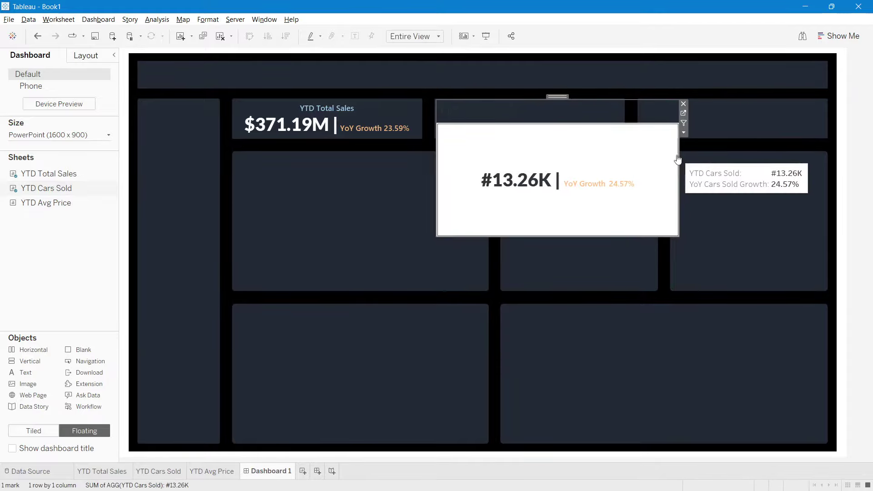
pyautogui.moveTo(678, 156); pyautogui.dragTo(623, 151)
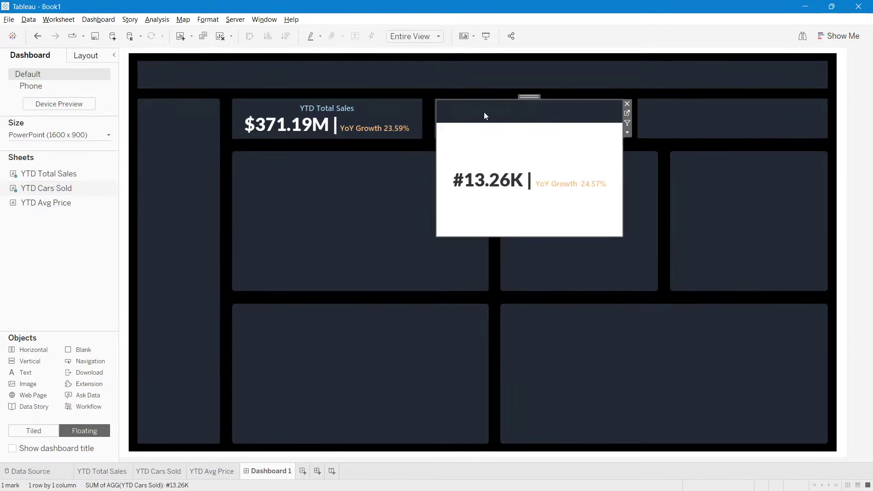
pyautogui.rightClick(484, 112)
pyautogui.click(515, 141)
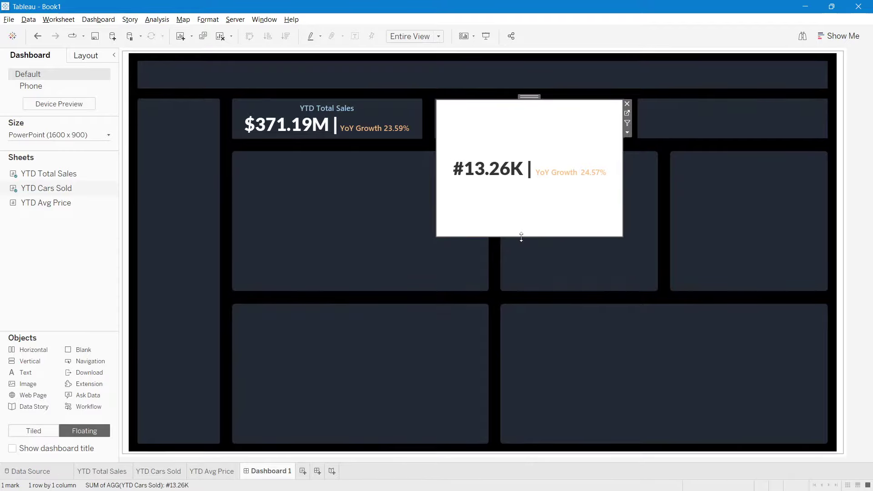
pyautogui.moveTo(521, 236); pyautogui.dragTo(524, 136)
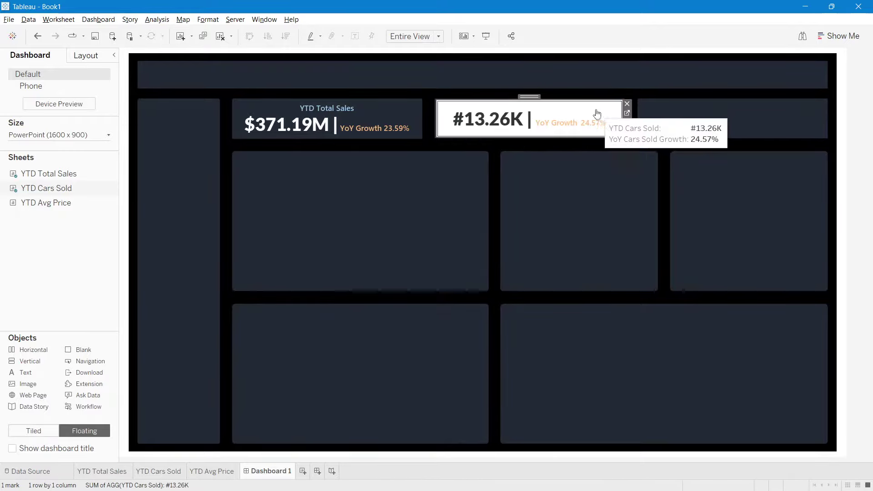
# Go to the YTD Cars Sold sheet and add the line "YTD Cars Sold" above the value in its text label.
pyautogui.click(627, 113)
pyautogui.click(194, 173)
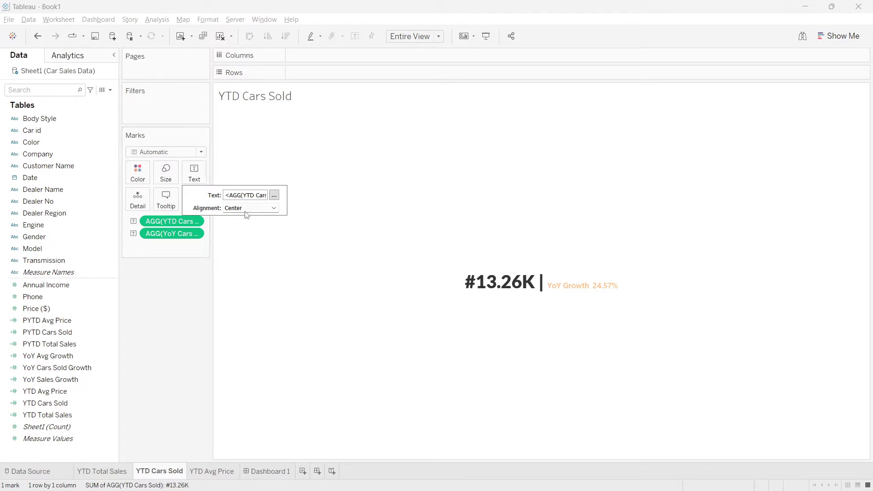
pyautogui.click(274, 196)
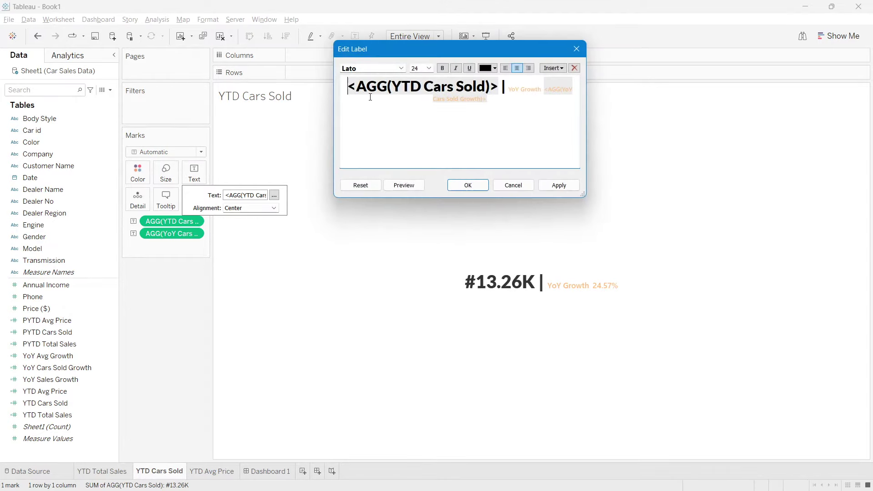
pyautogui.press('Return')
pyautogui.press('Up')
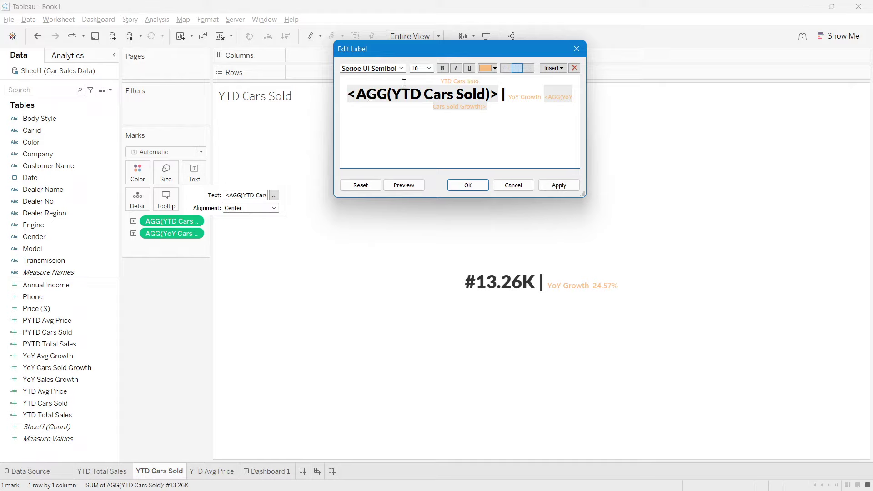
# Underline the "YTD Cars Sold" line and the value in the label, and color the new line light blue.
pyautogui.moveTo(499, 96); pyautogui.dragTo(436, 79)
pyautogui.hotkey('ctrl', 'u')
pyautogui.click(491, 68)
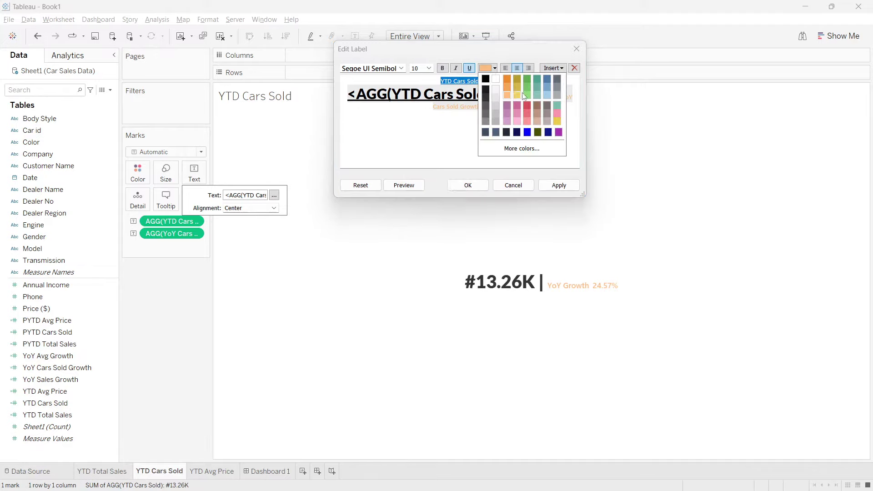
pyautogui.click(548, 93)
pyautogui.click(548, 182)
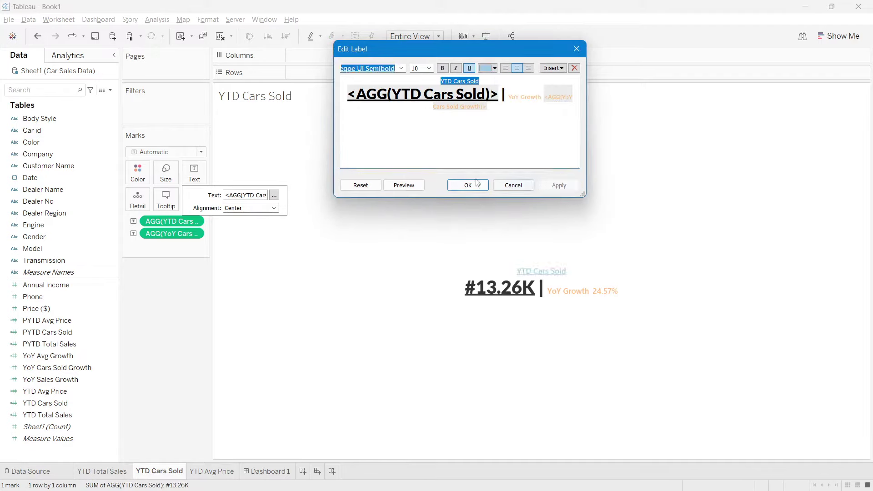
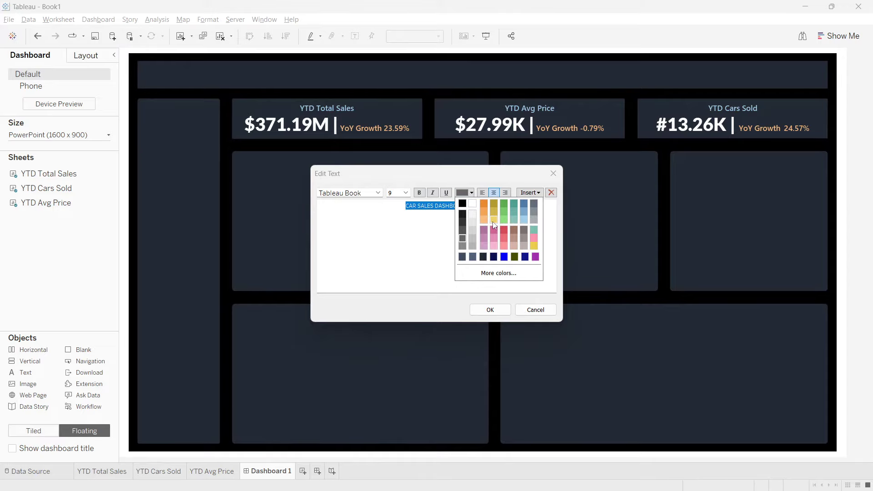
# Format the CAR SALES DASHBOARD text in yellow Lato at size 26 and move it into the background's header box.
pyautogui.click(494, 221)
pyautogui.click(378, 192)
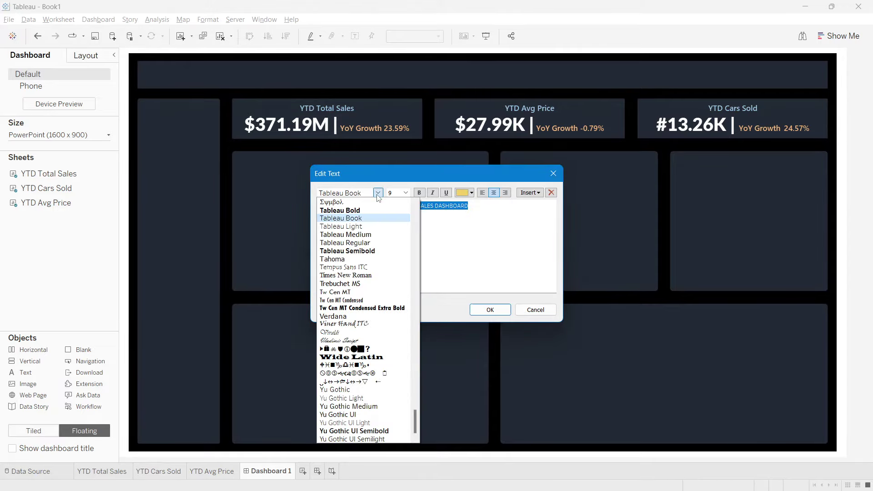
pyautogui.click(332, 202)
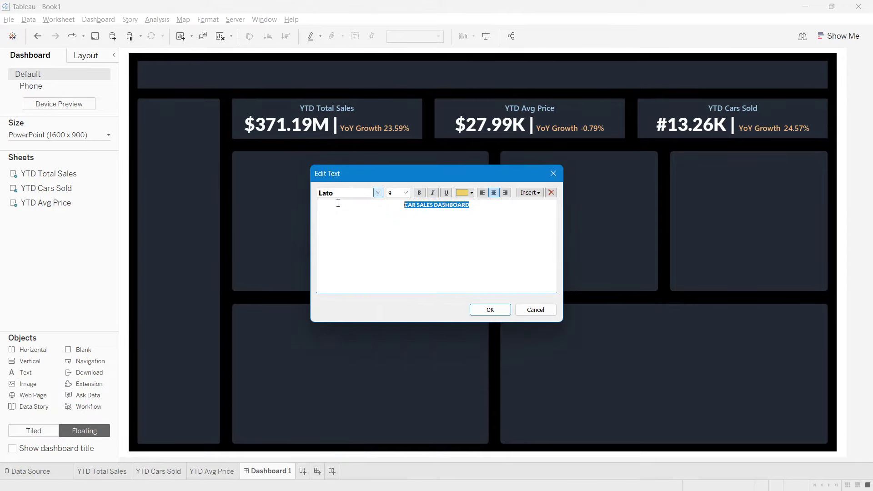
pyautogui.click(406, 193)
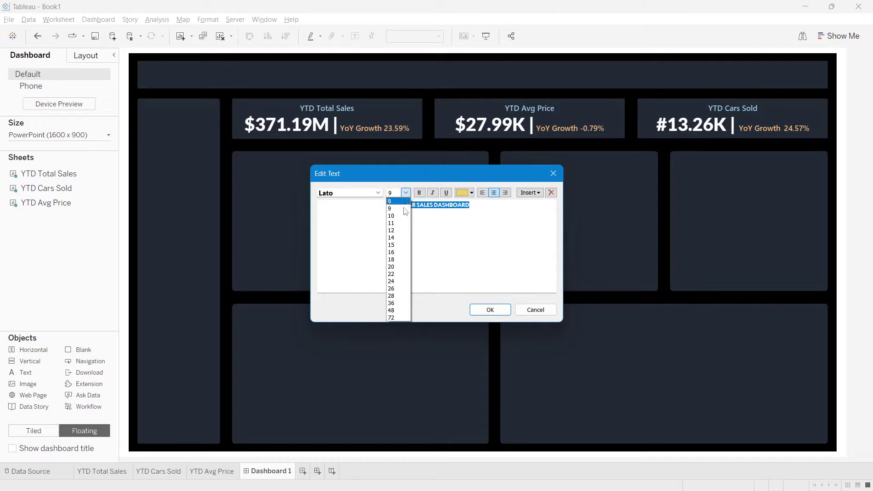
pyautogui.click(398, 289)
pyautogui.click(490, 310)
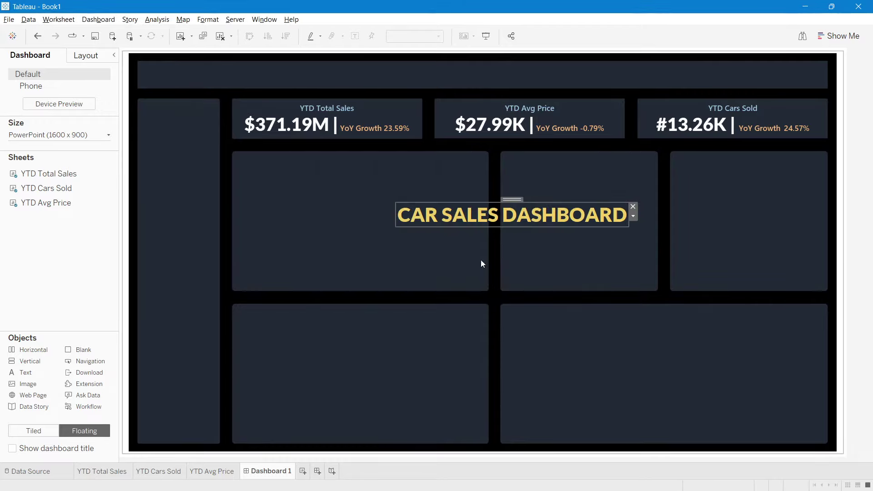
pyautogui.moveTo(508, 199); pyautogui.dragTo(495, 58)
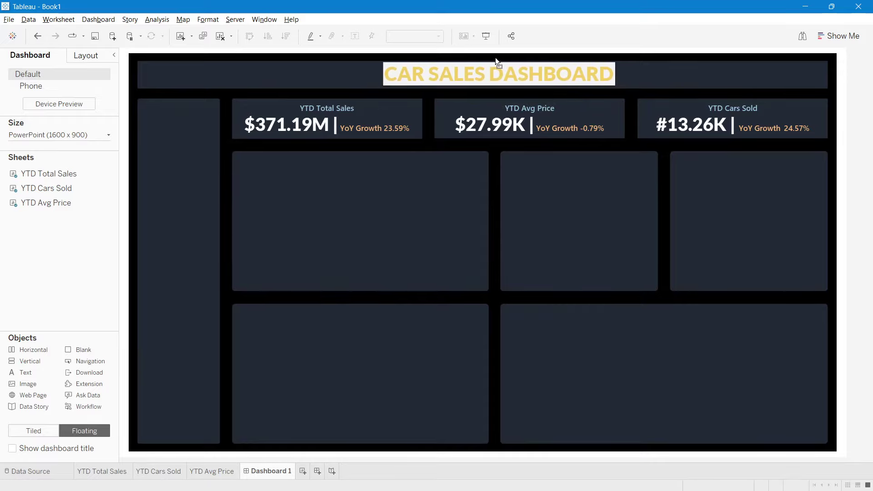
pyautogui.click(563, 198)
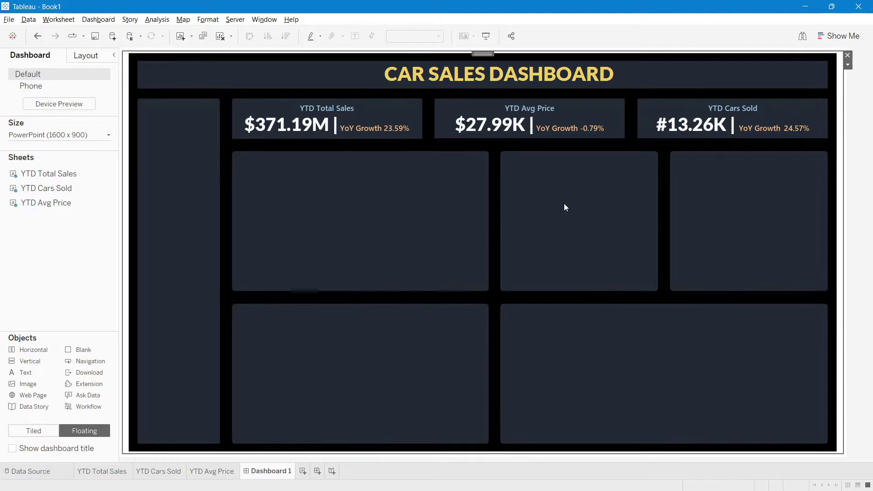
pyautogui.moveTo(408, 113)
pyautogui.moveTo(27, 384); pyautogui.dragTo(282, 196)
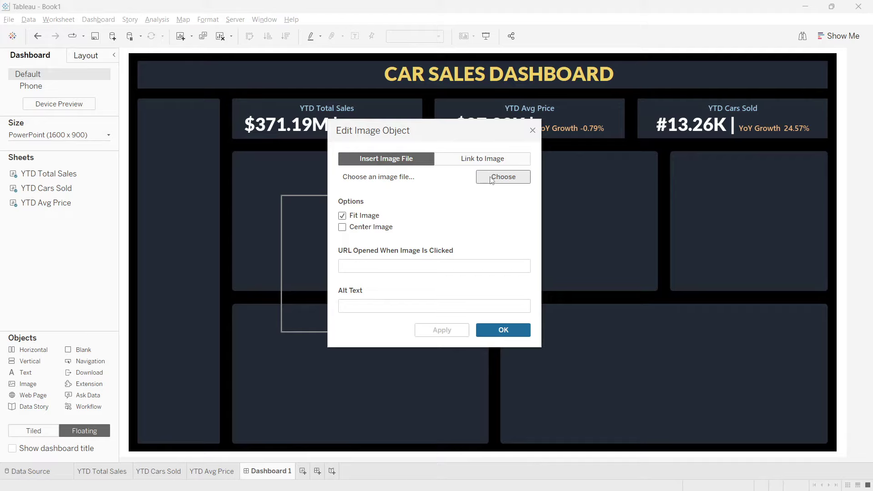
pyautogui.click(491, 179)
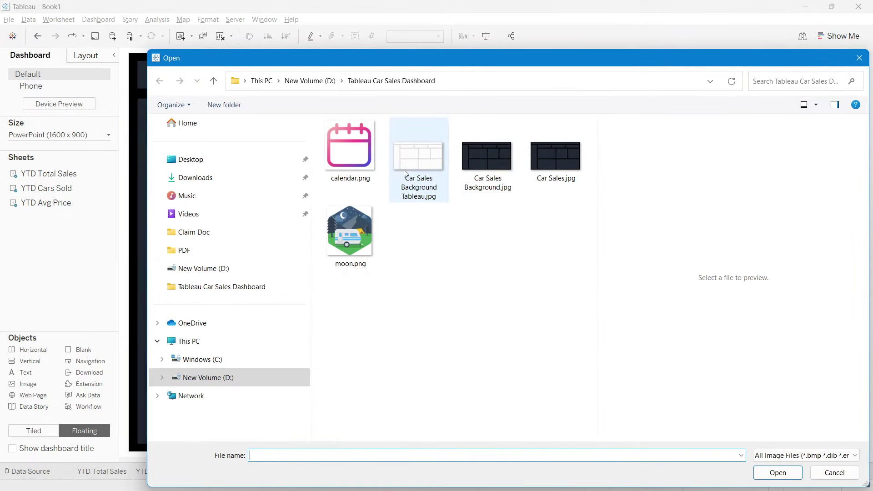
pyautogui.click(221, 294)
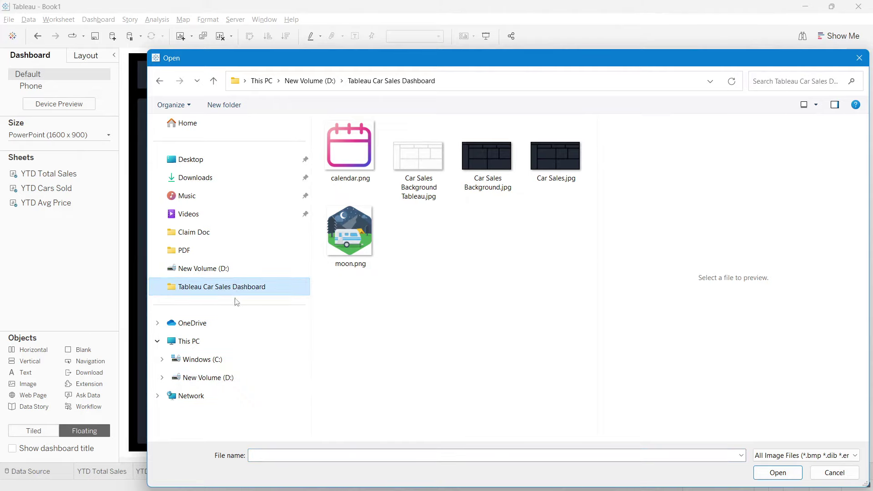
pyautogui.click(203, 176)
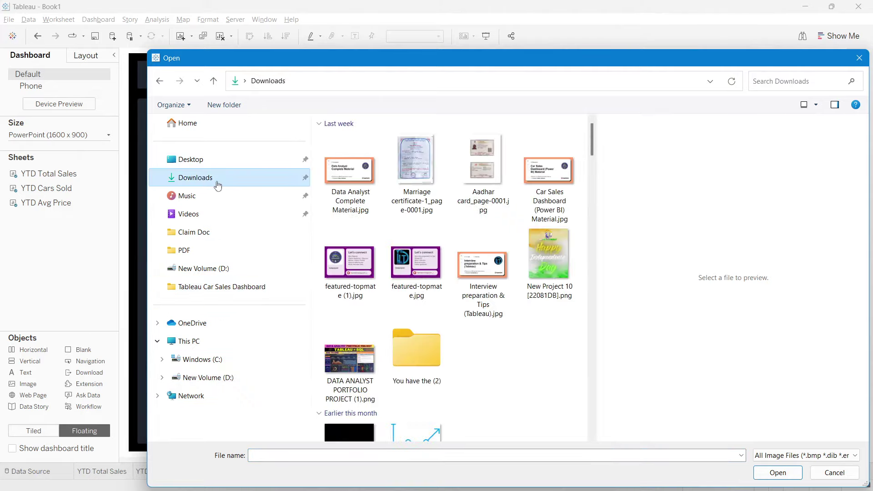
pyautogui.click(859, 58)
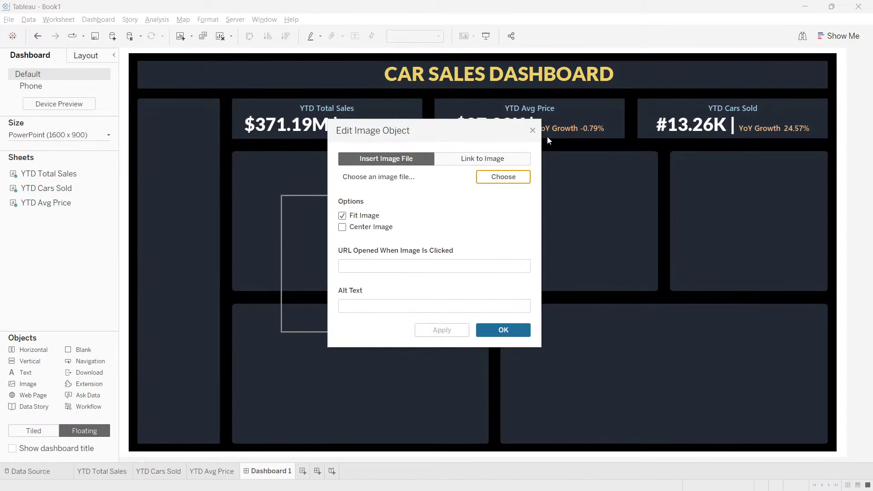
pyautogui.click(532, 131)
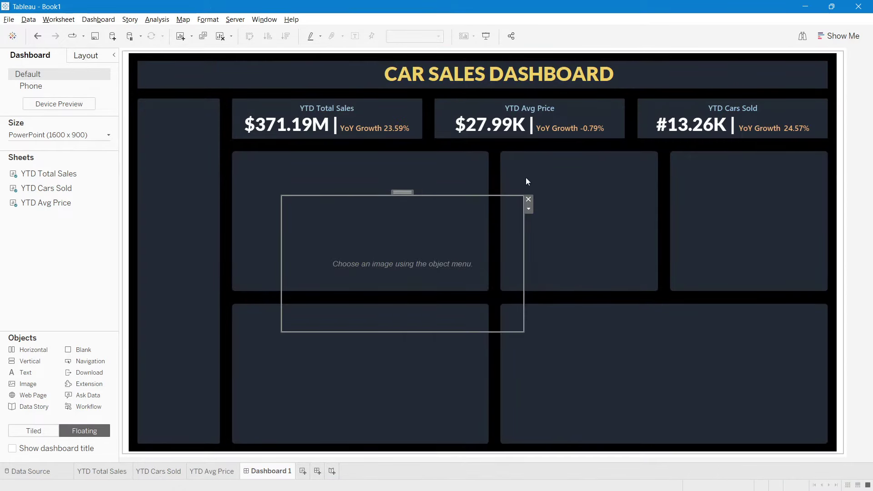
pyautogui.click(528, 198)
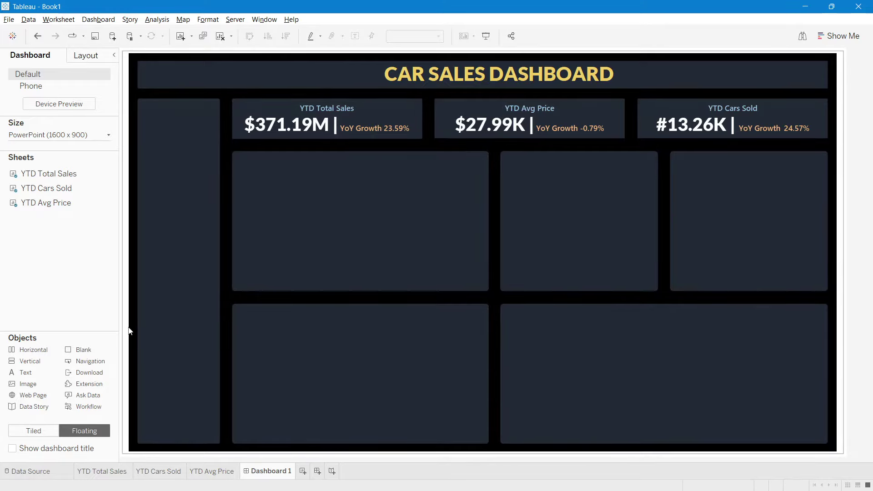
# Insert Sales Icon.png as a fitted, centered floating image and shrink it into the upper-right corner of the YTD Total Sales box.
pyautogui.moveTo(72, 371); pyautogui.dragTo(356, 229)
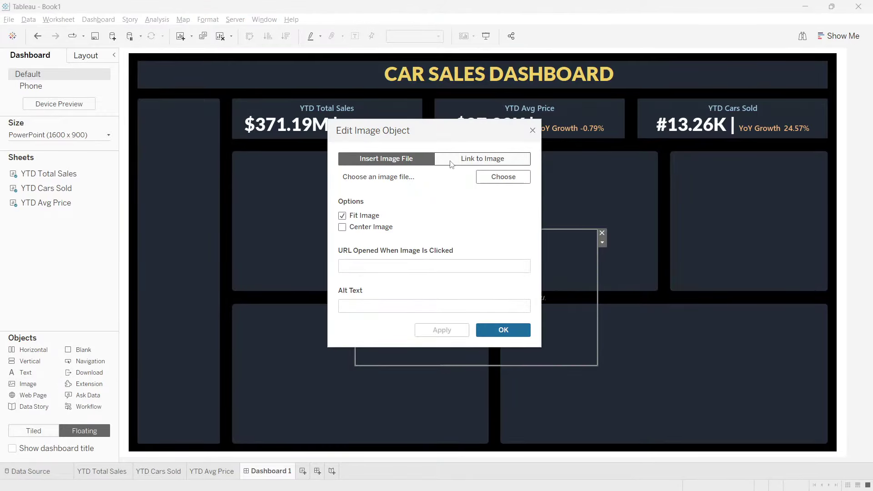
pyautogui.click(499, 177)
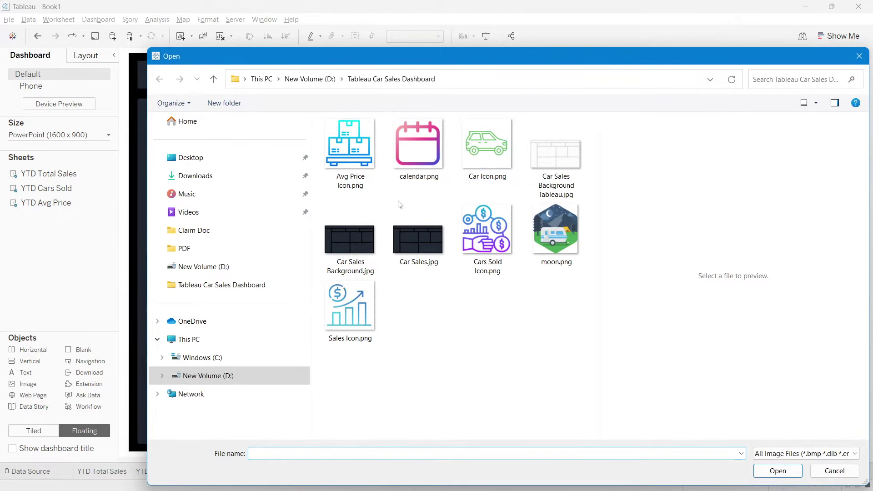
pyautogui.click(348, 314)
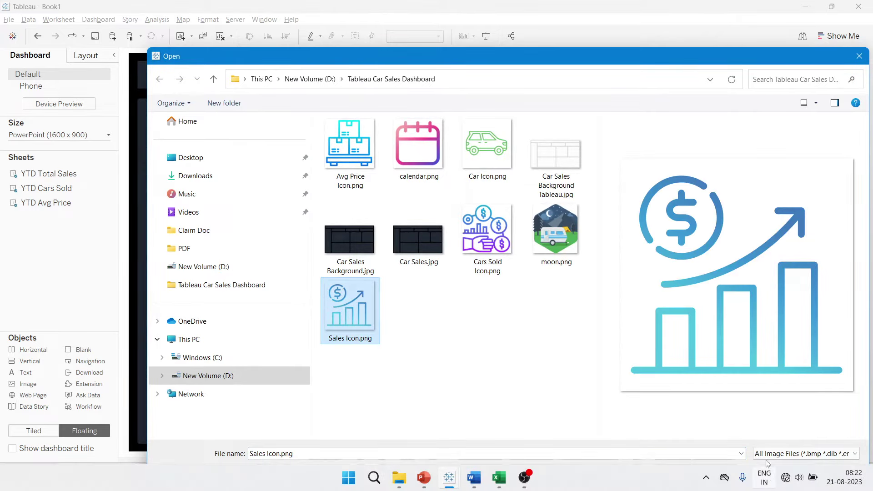
pyautogui.click(777, 469)
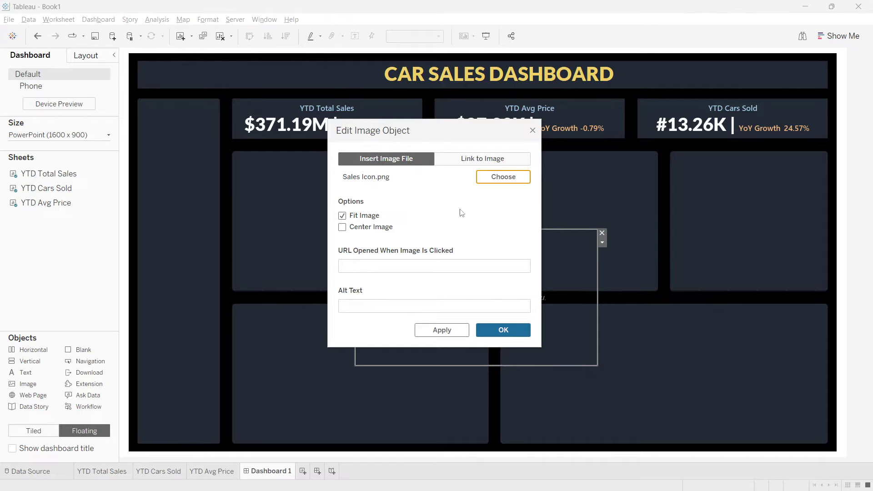
pyautogui.click(342, 227)
pyautogui.click(504, 330)
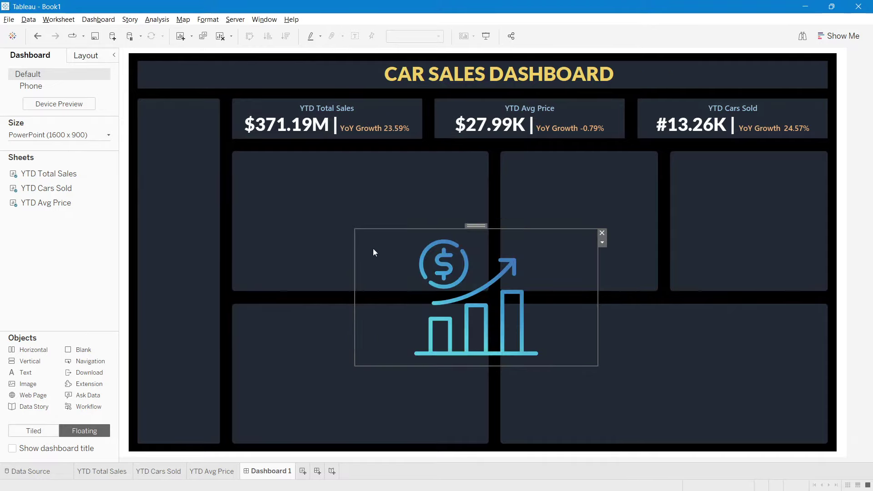
pyautogui.moveTo(355, 229); pyautogui.dragTo(419, 96)
pyautogui.click(464, 185)
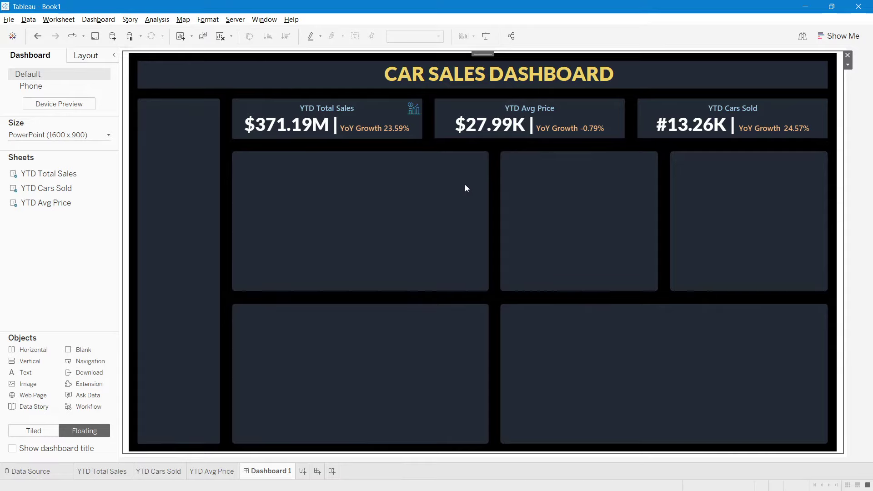
# Duplicate the sales icon into the upper-right corner of the YTD Avg Price box and select Avg Price Icon.png as its replacement image.
pyautogui.click(417, 110)
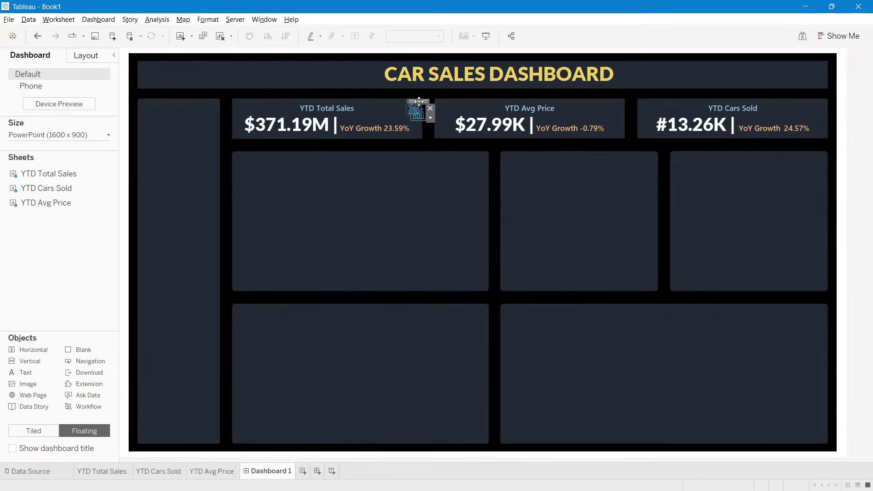
pyautogui.moveTo(419, 112); pyautogui.dragTo(618, 101)
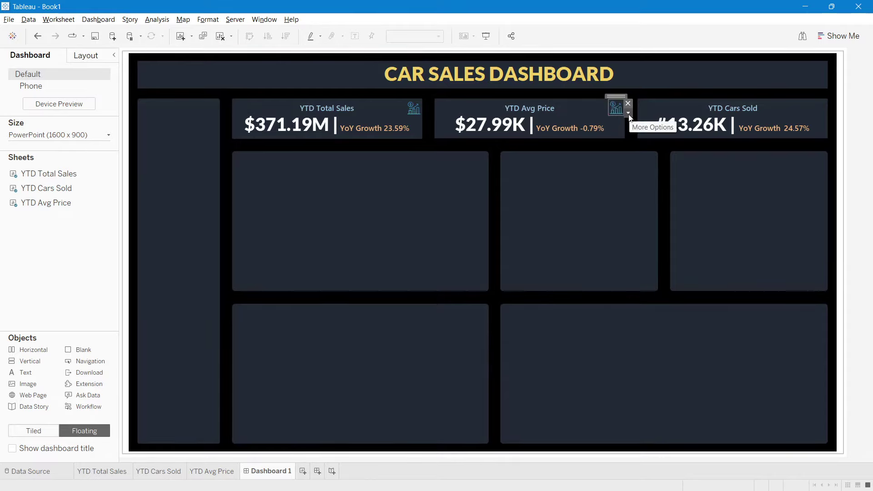
pyautogui.click(629, 113)
pyautogui.click(645, 125)
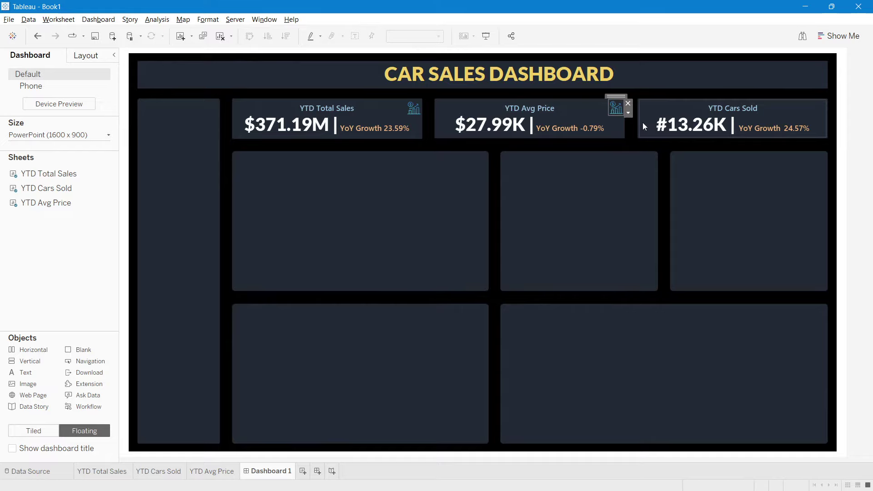
pyautogui.click(510, 181)
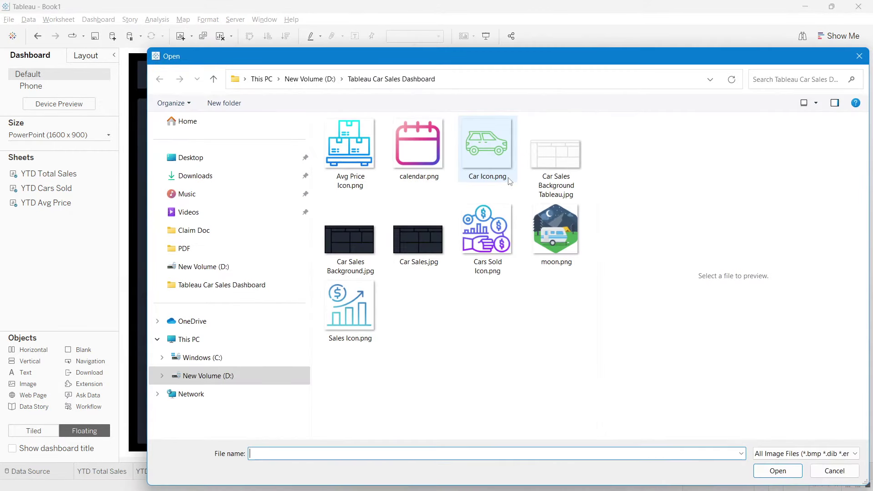
pyautogui.click(370, 186)
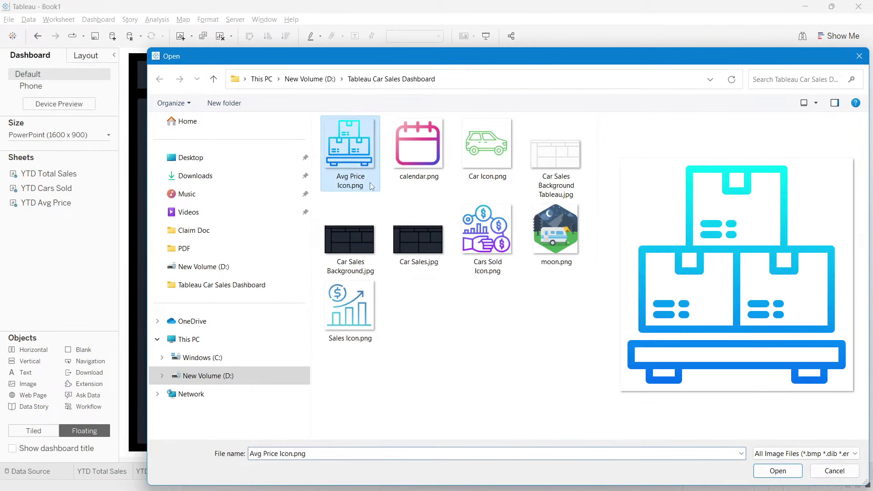
# Apply Avg Price Icon.png to the image on the YTD Avg Price card and place a copy of it on the YTD Cars Sold card.
pyautogui.click(778, 471)
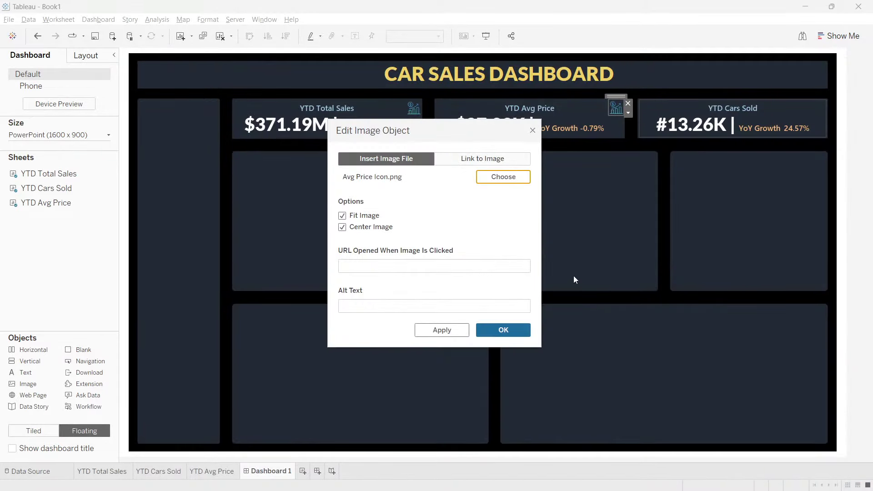
pyautogui.click(506, 332)
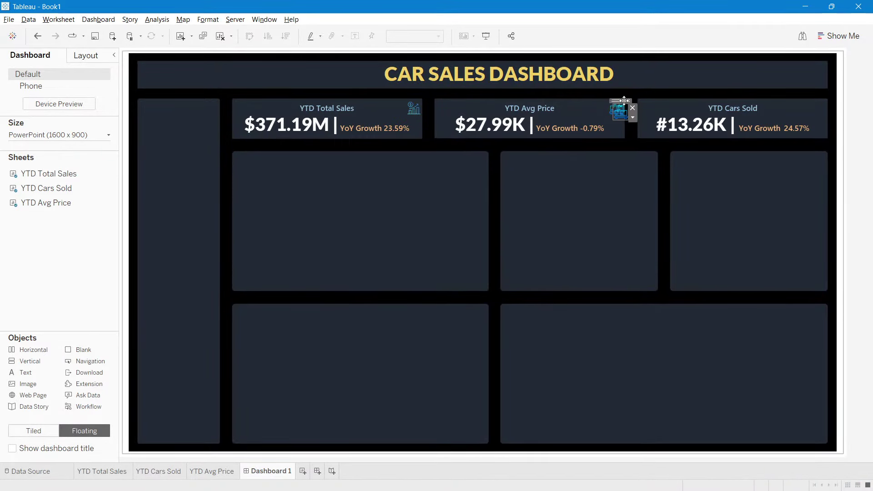
pyautogui.hotkey('ctrl', 'c')
pyautogui.hotkey('ctrl', 'v')
pyautogui.moveTo(836, 104); pyautogui.dragTo(818, 99)
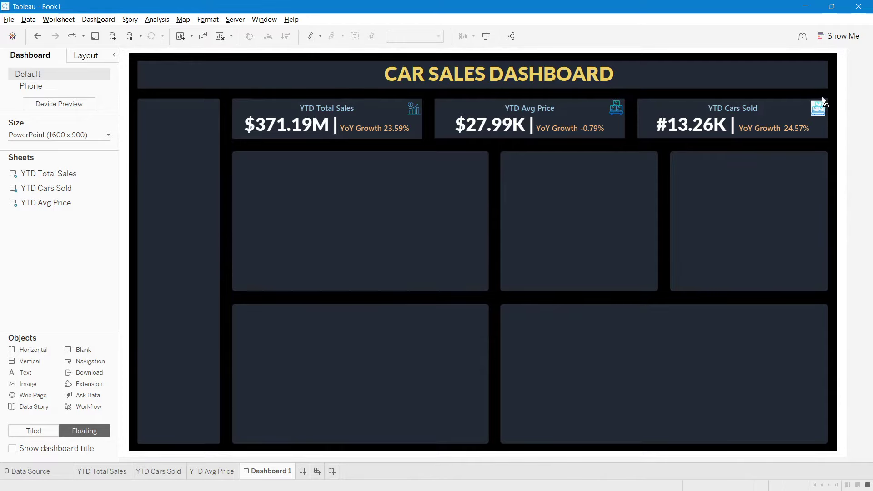
# Replace the copied image on the YTD Cars Sold card with Cars Sold Icon.png.
pyautogui.click(823, 98)
pyautogui.click(830, 113)
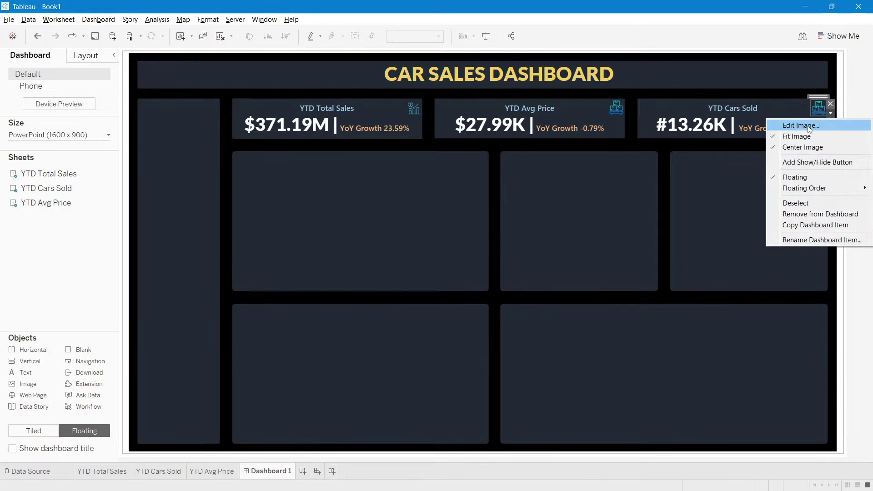
pyautogui.click(824, 126)
pyautogui.click(502, 178)
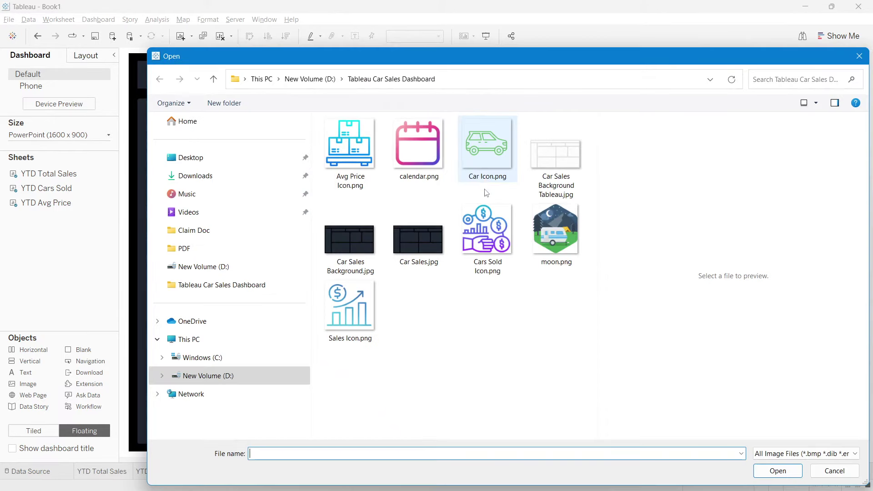
pyautogui.click(484, 255)
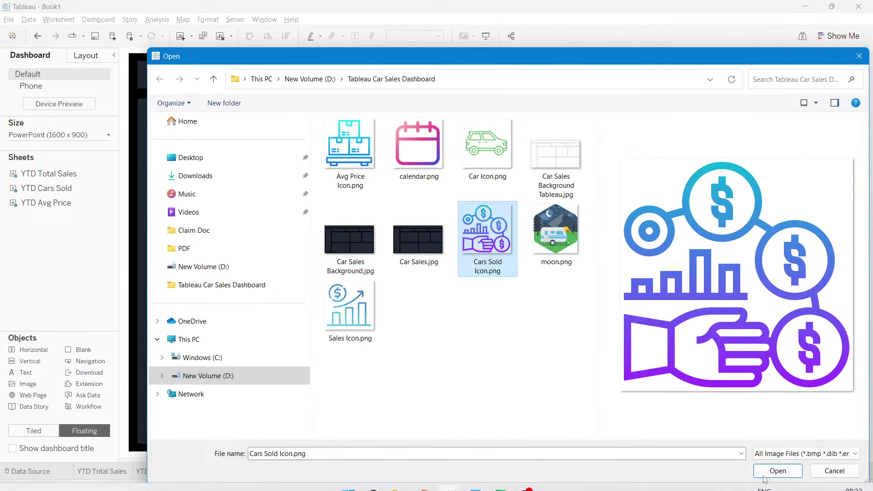
pyautogui.press('super+space')
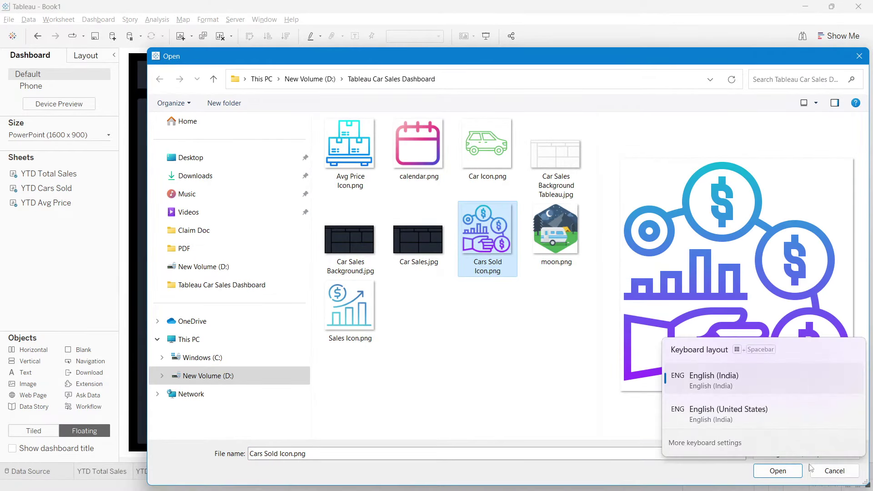
pyautogui.click(777, 470)
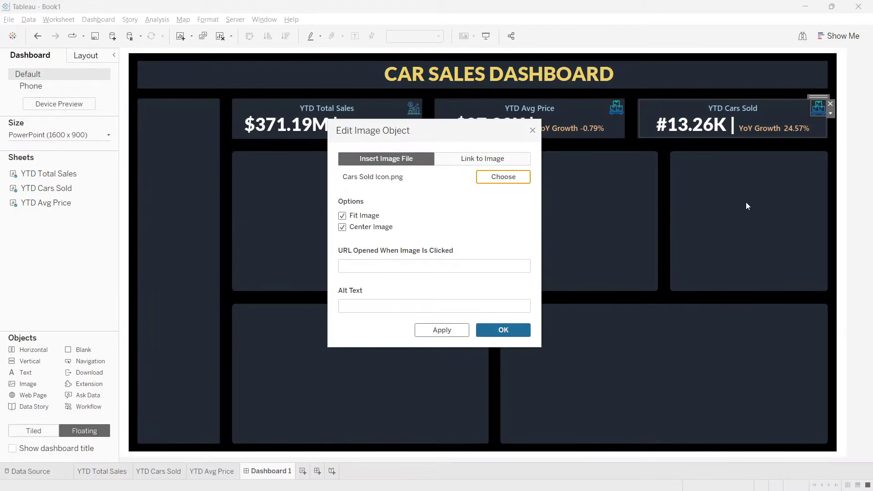
pyautogui.press('Return')
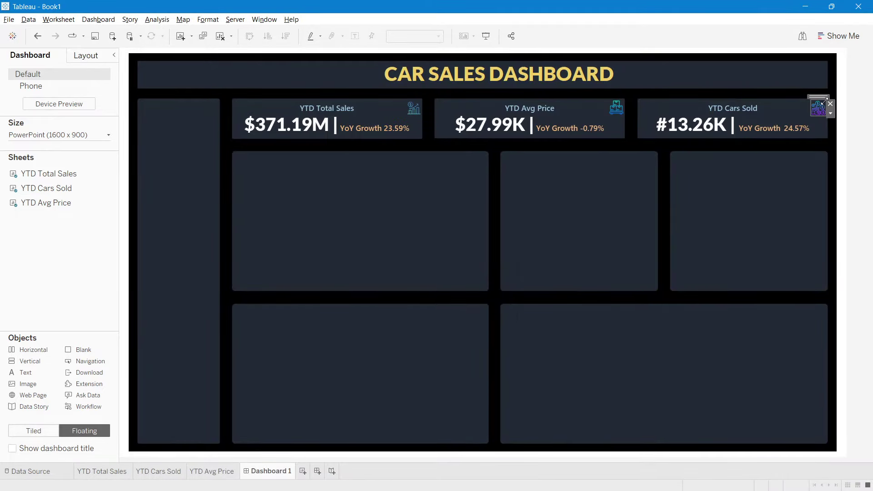
# Place a copy of the Cars Sold image just before the CAR SALES DASHBOARD title and change its picture to Car Icon.png.
pyautogui.moveTo(822, 101); pyautogui.dragTo(380, 71)
pyautogui.click(381, 78)
pyautogui.click(397, 91)
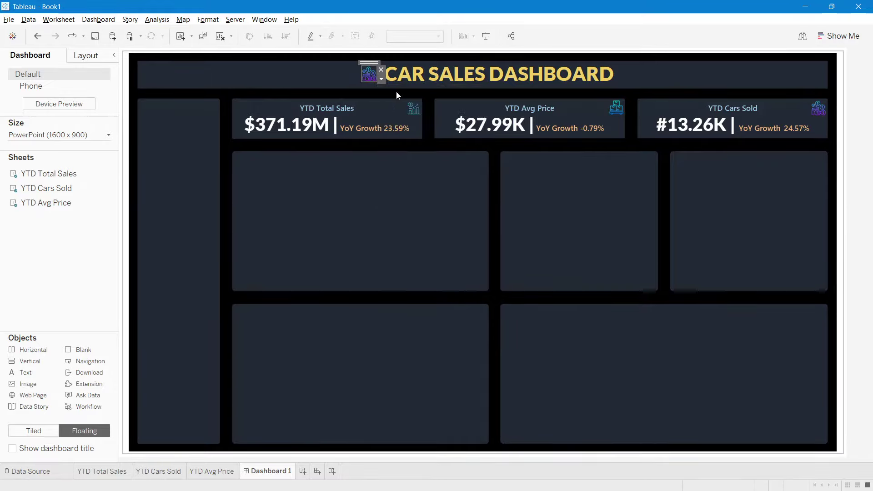
pyautogui.click(520, 180)
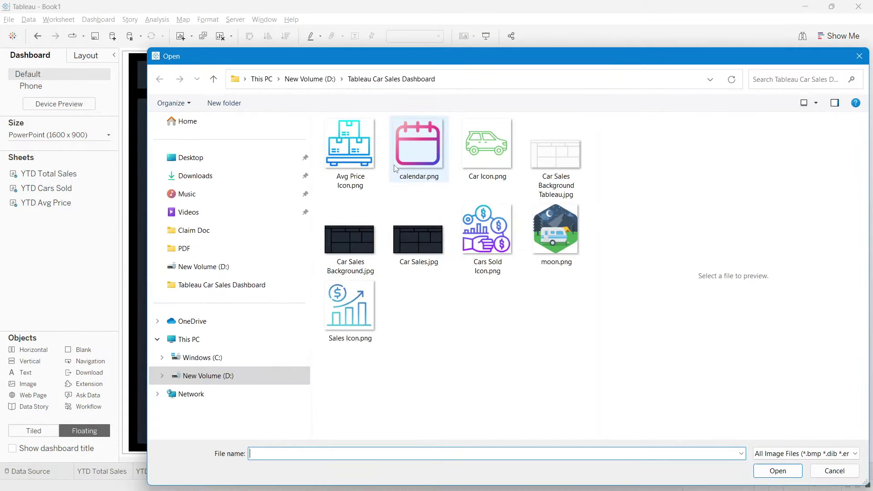
pyautogui.doubleClick(501, 173)
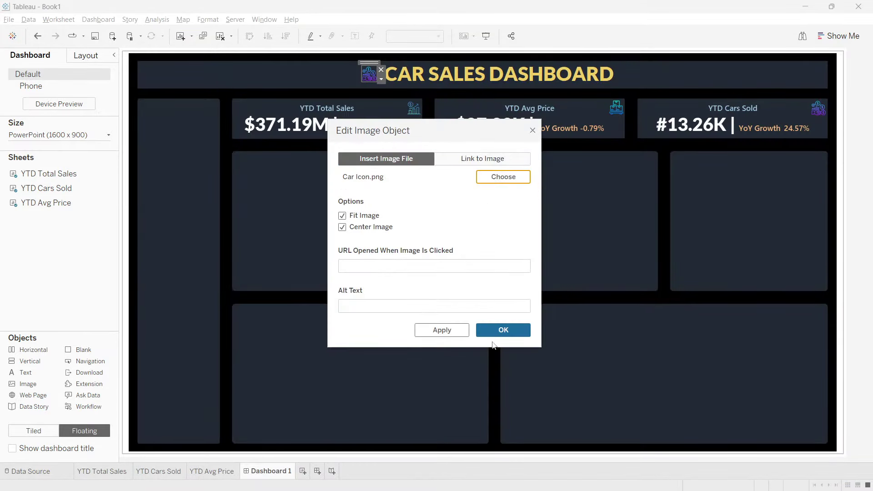
pyautogui.click(498, 330)
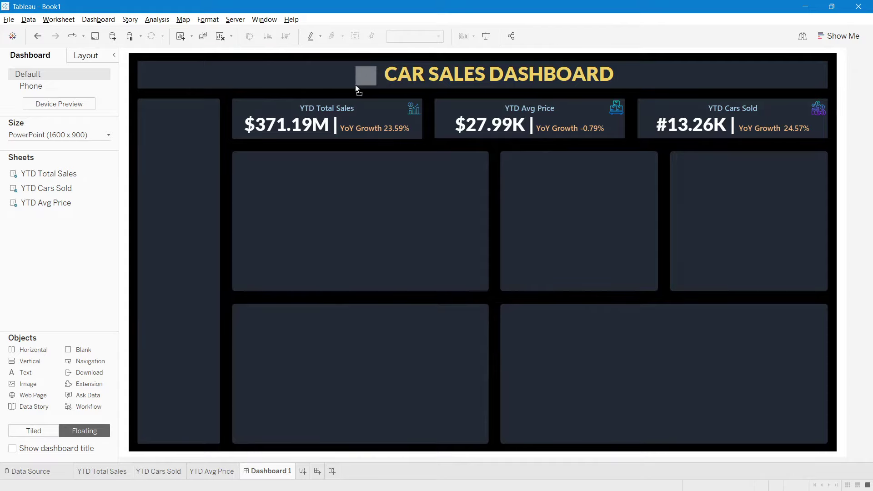
# Enlarge the car icon slightly and align it within the title banner, directly before the CAR SALES DASHBOARD text.
pyautogui.moveTo(356, 86); pyautogui.dragTo(358, 71)
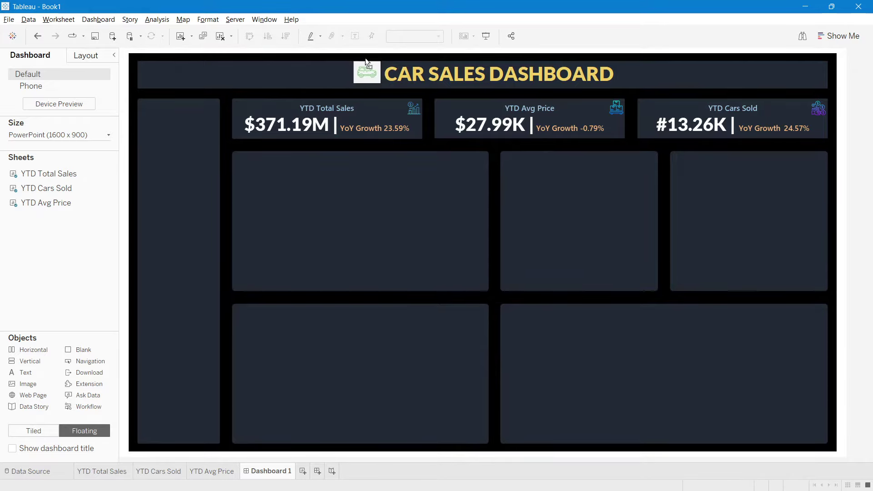
pyautogui.click(366, 61)
pyautogui.moveTo(381, 83); pyautogui.dragTo(381, 84)
pyautogui.click(425, 182)
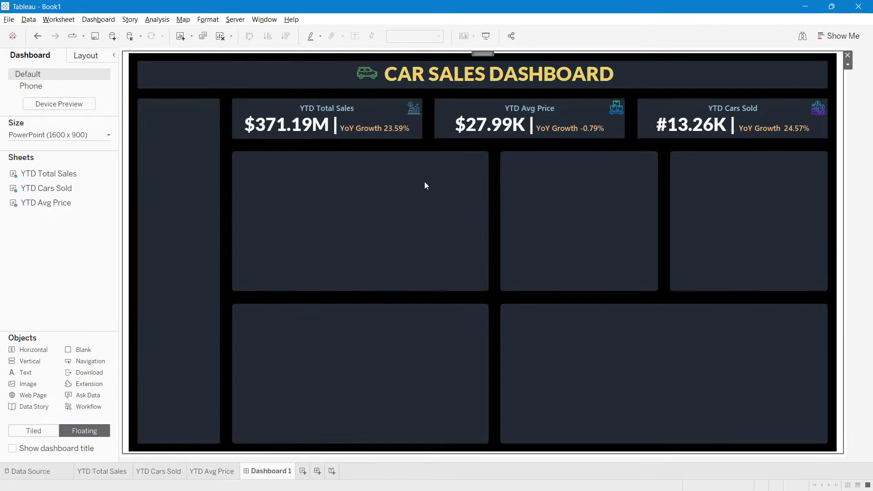
pyautogui.click(368, 66)
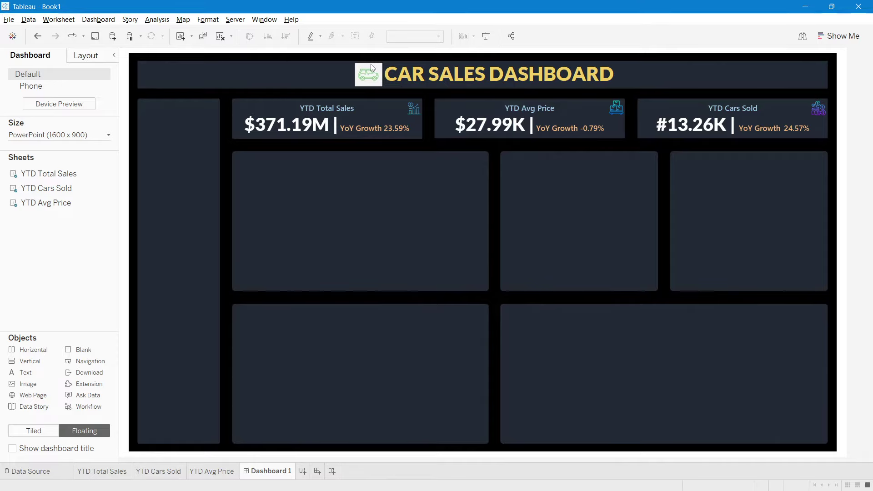
pyautogui.click(383, 195)
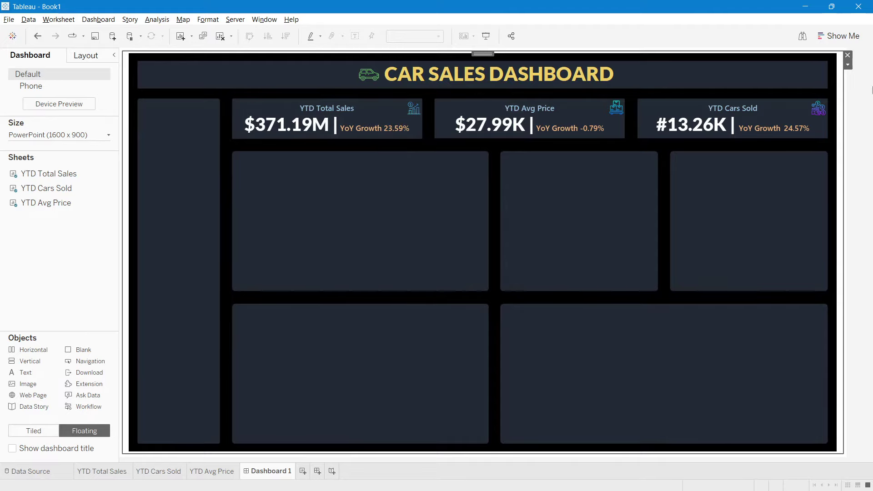
pyautogui.click(855, 109)
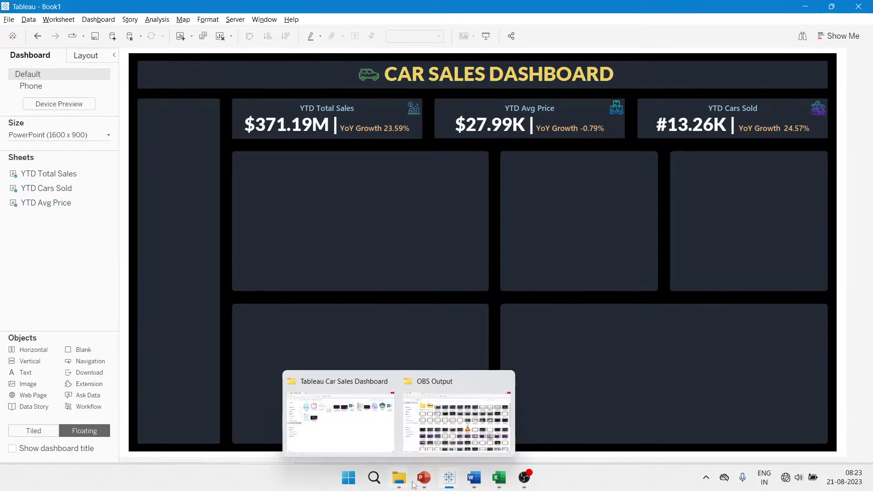
# Switch to the PowerPoint presentation and copy the heading "YTD Sales Weekly Trend" from the Problem Statement on slide 3.
pyautogui.moveTo(424, 478)
pyautogui.click(392, 441)
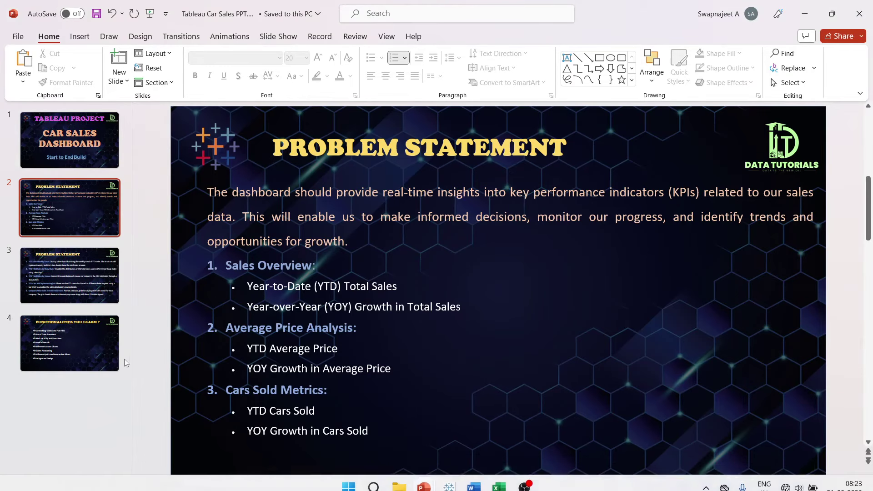
pyautogui.click(79, 288)
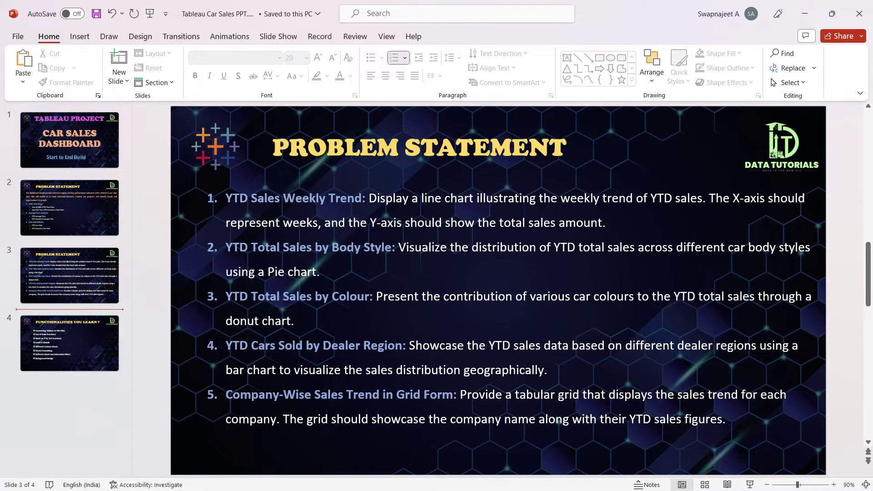
pyautogui.moveTo(226, 198); pyautogui.dragTo(347, 205)
pyautogui.hotkey('ctrl', 'c')
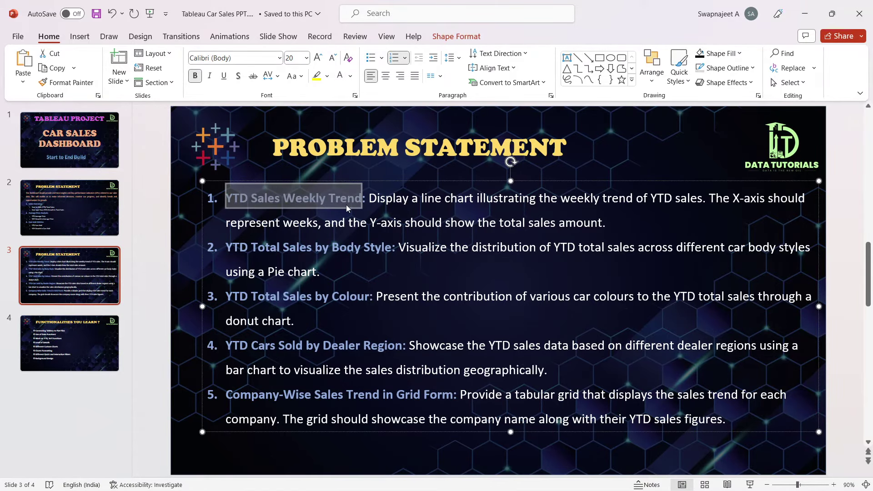
pyautogui.press('Right')
pyautogui.press('alt')
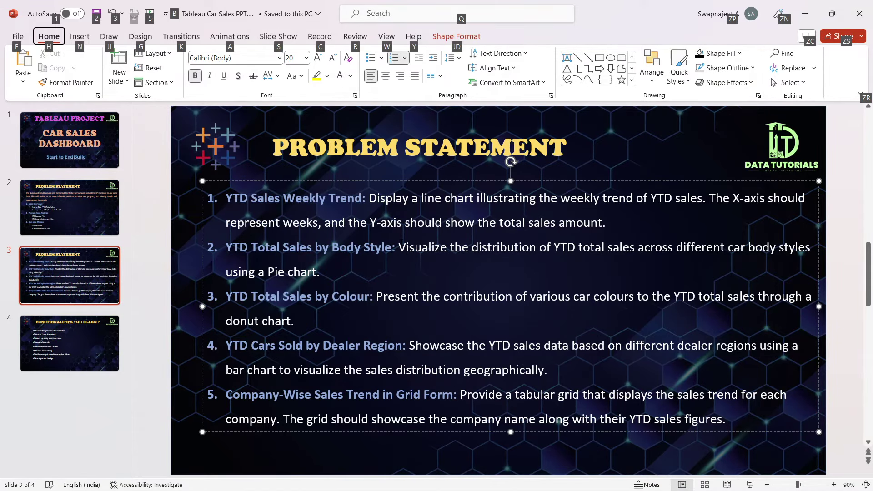
# Return to Tableau, add a new worksheet and name it "YTD Sales Weekly Trend" with the copied text.
pyautogui.hotkey('alt', 'Tab')
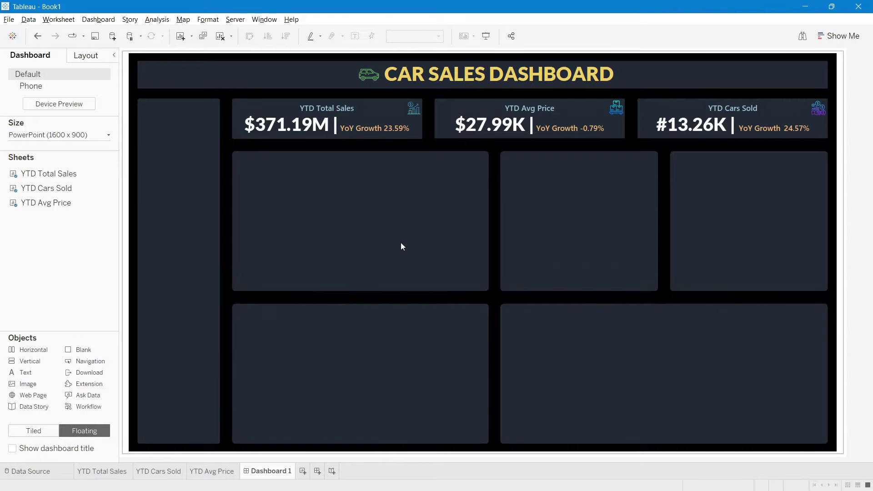
pyautogui.click(303, 472)
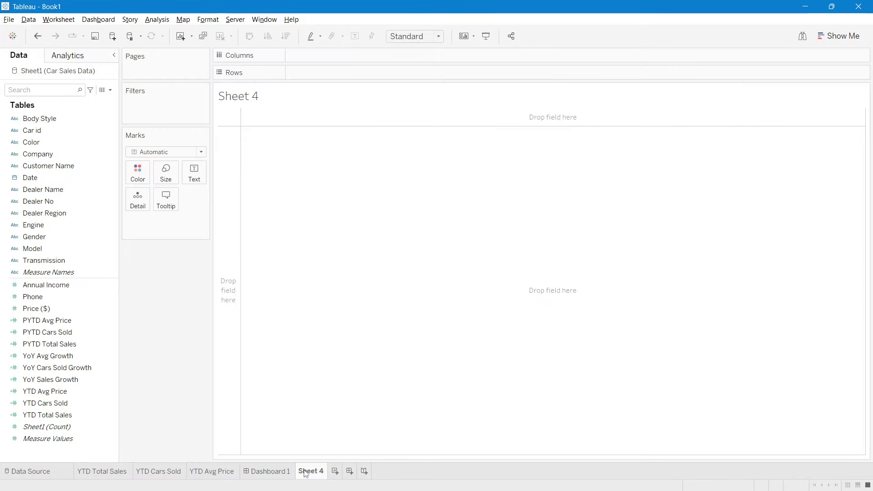
pyautogui.doubleClick(305, 471)
pyautogui.hotkey('ctrl', 'v')
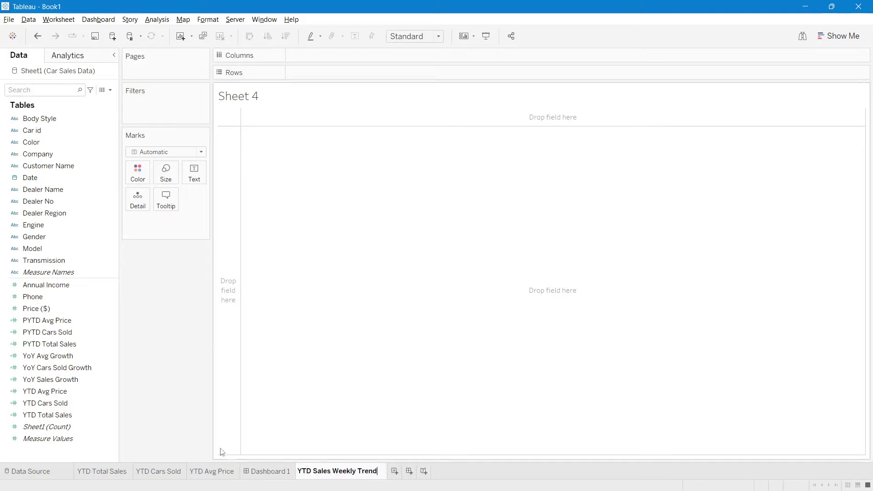
pyautogui.hotkey('ctrl', 'a')
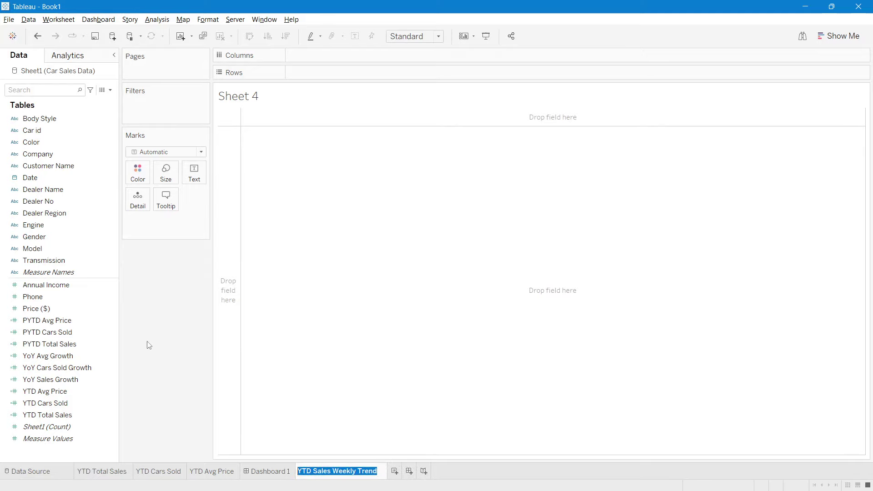
pyautogui.press('Return')
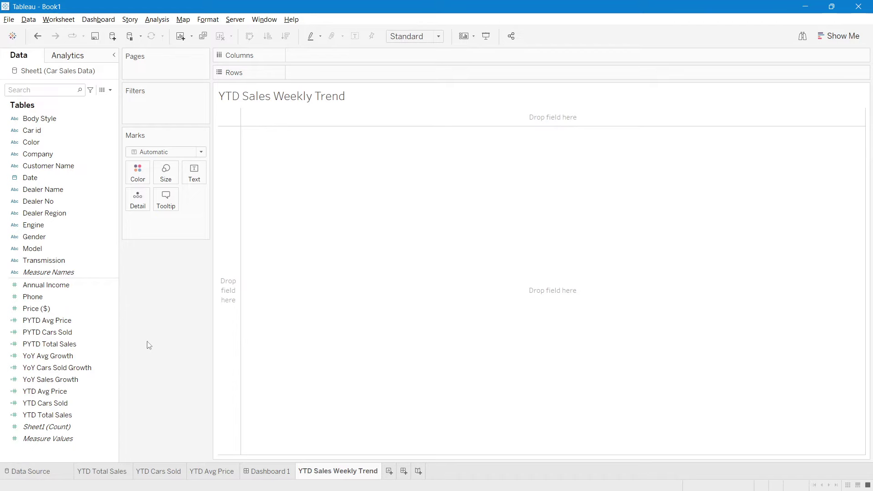
# Following the weekly trend requirement in PowerPoint, put Date on Columns and YTD Total Sales on Rows in Tableau, with the null indicator hidden.
pyautogui.hotkey('alt', 'Tab')
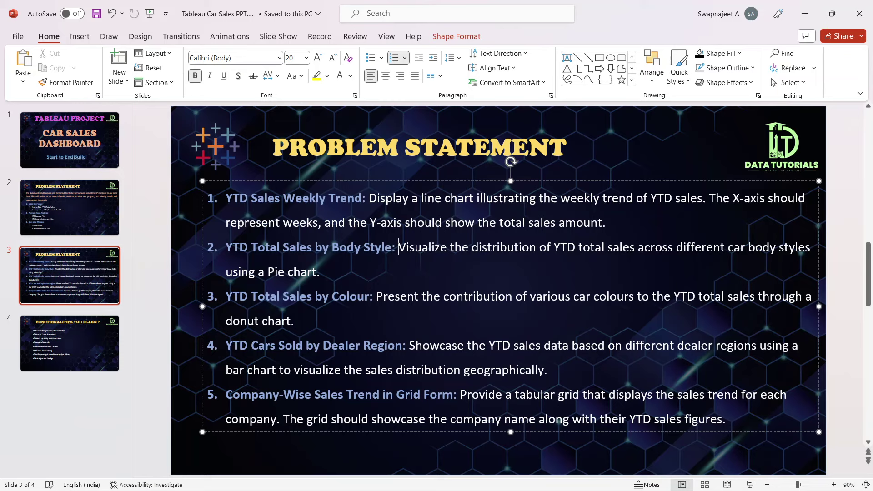
pyautogui.hotkey('alt', 'Tab')
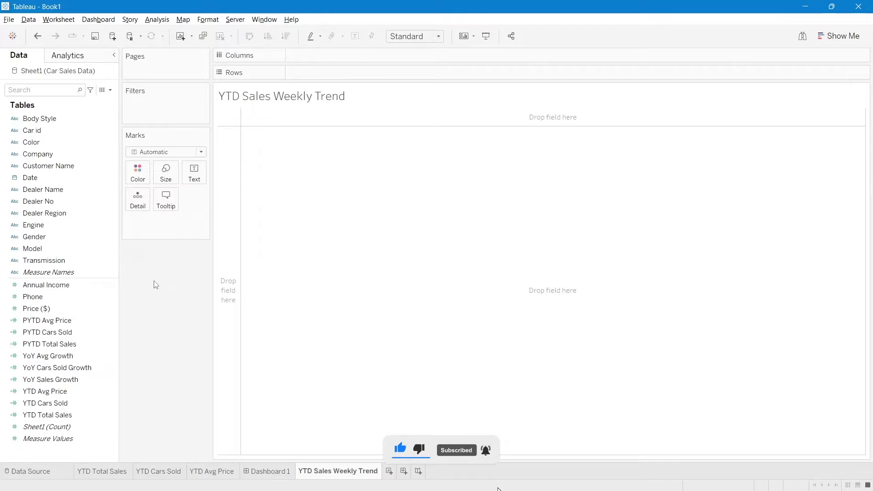
pyautogui.moveTo(30, 178); pyautogui.dragTo(350, 59)
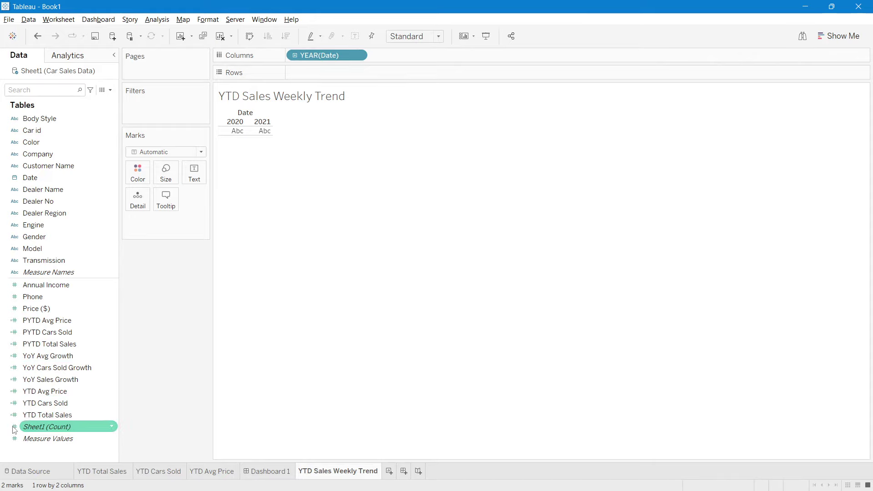
pyautogui.moveTo(35, 417); pyautogui.dragTo(307, 68)
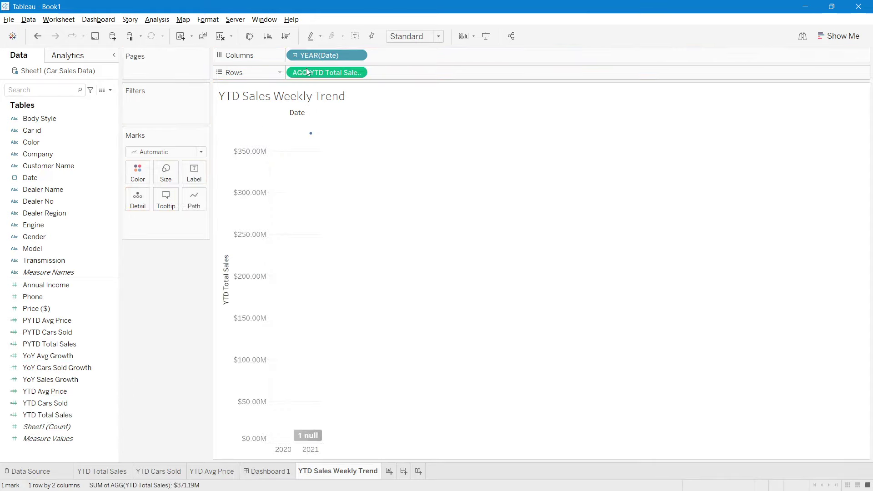
pyautogui.rightClick(312, 438)
pyautogui.click(336, 443)
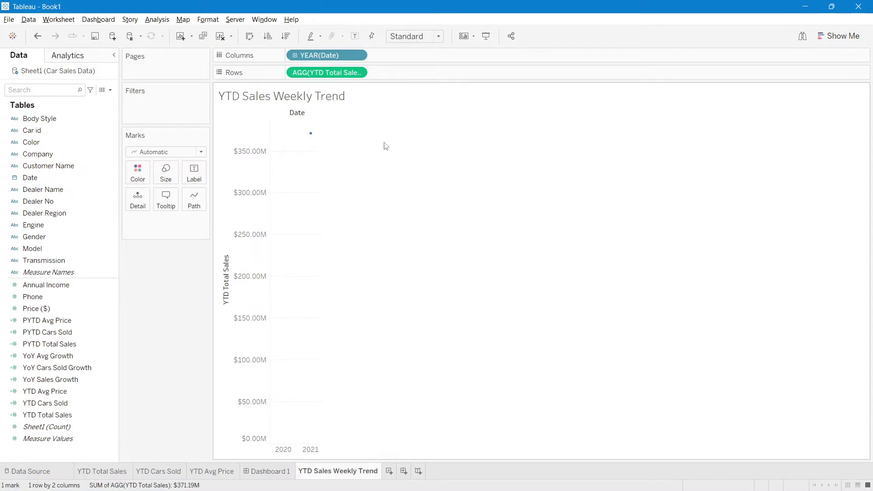
# Change the Date field on Columns to a custom date with week numbers as the date part, and make it continuous.
pyautogui.rightClick(335, 54)
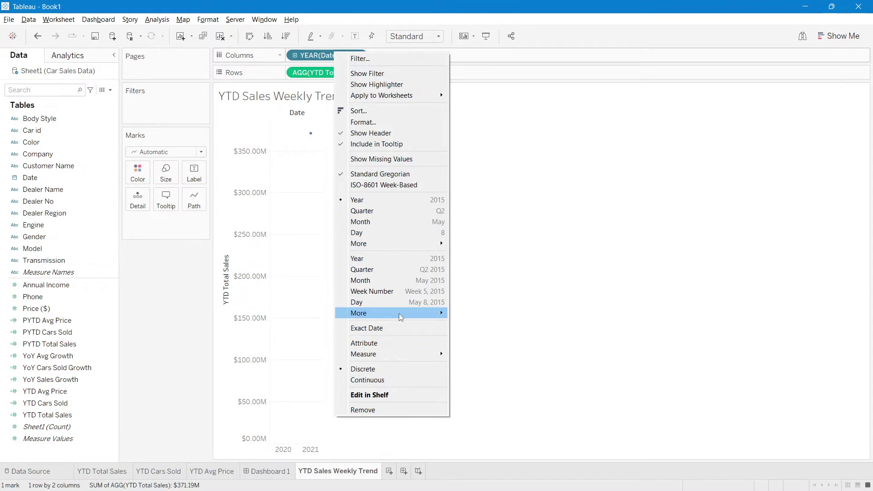
pyautogui.moveTo(399, 313)
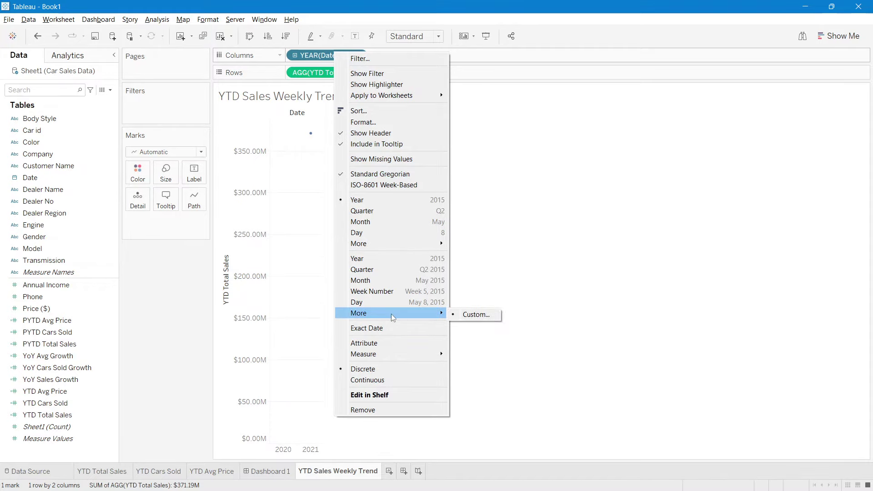
pyautogui.click(459, 319)
pyautogui.click(418, 234)
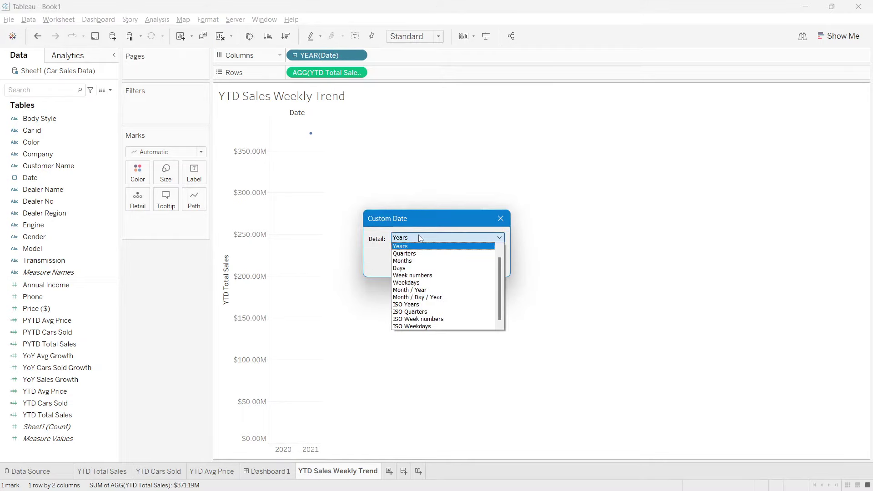
pyautogui.click(418, 276)
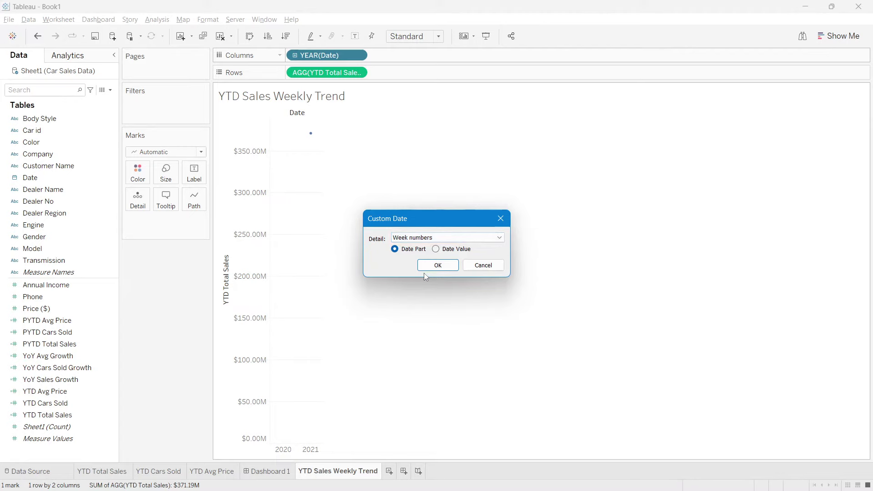
pyautogui.click(437, 267)
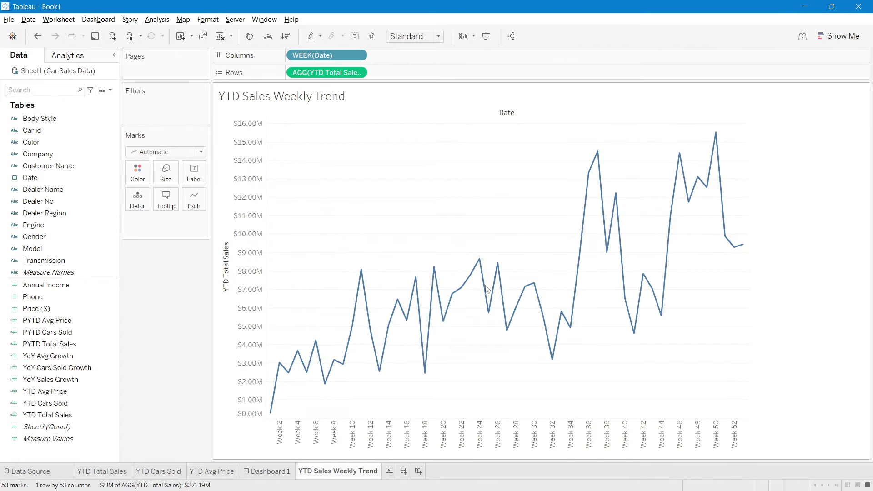
pyautogui.rightClick(317, 59)
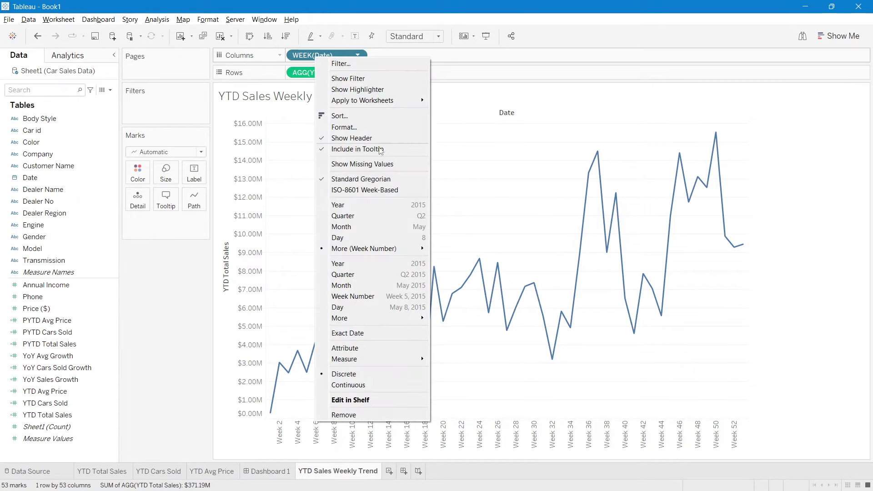
pyautogui.click(373, 385)
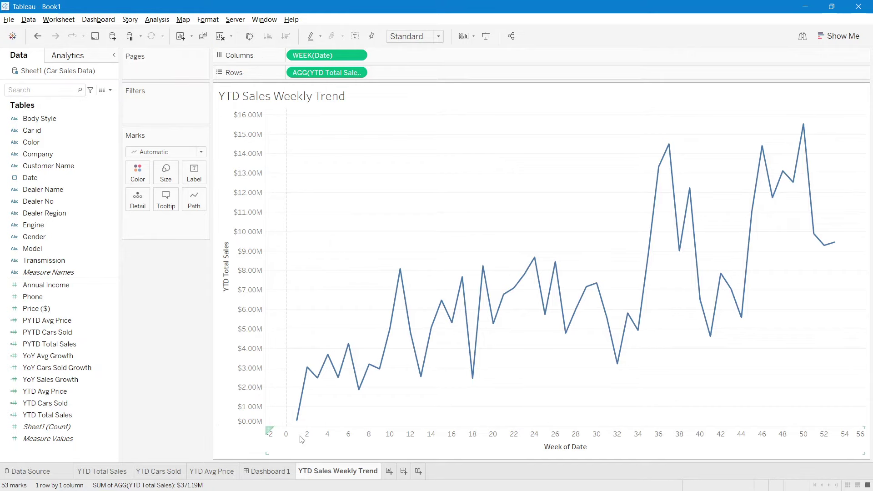
# Fix the Week of Date axis range so that it starts at 0 and ends at 56.
pyautogui.doubleClick(325, 444)
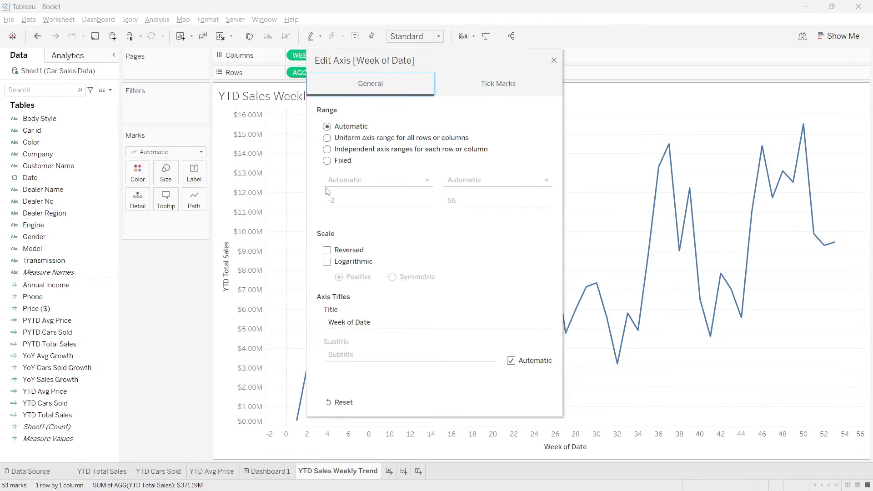
pyautogui.click(335, 162)
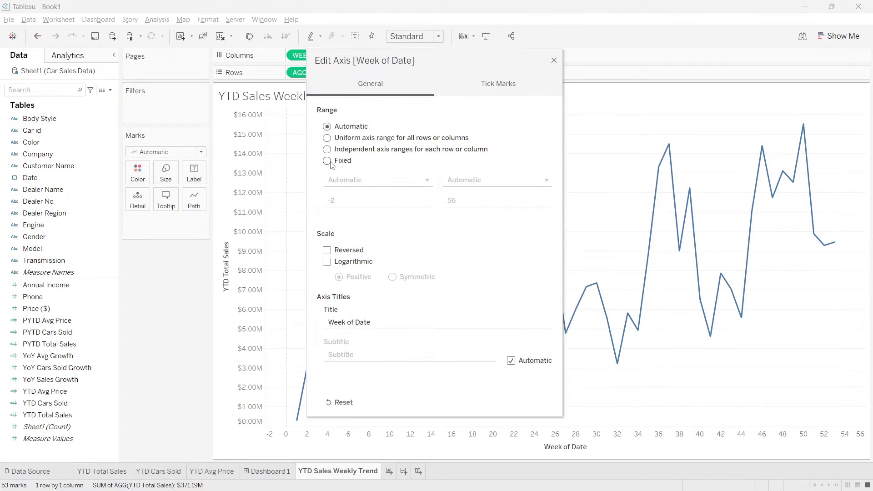
pyautogui.click(326, 201)
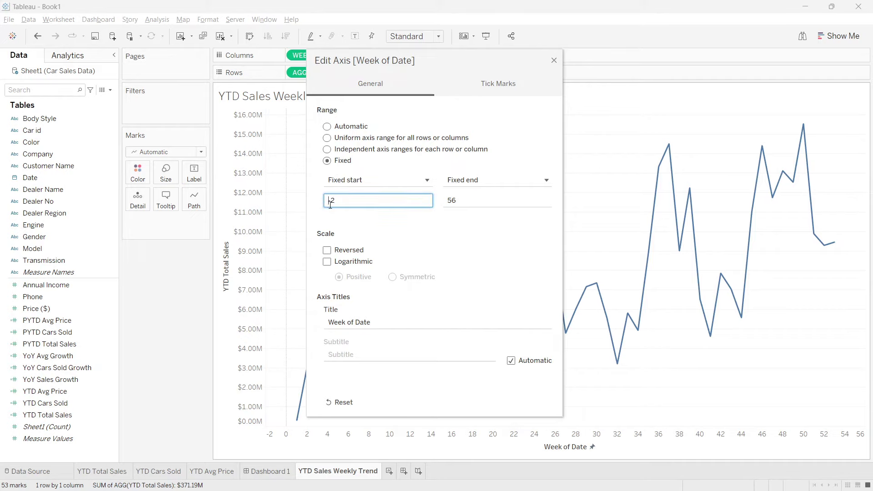
pyautogui.moveTo(343, 201); pyautogui.dragTo(325, 199)
pyautogui.click(554, 61)
pyautogui.moveTo(279, 429)
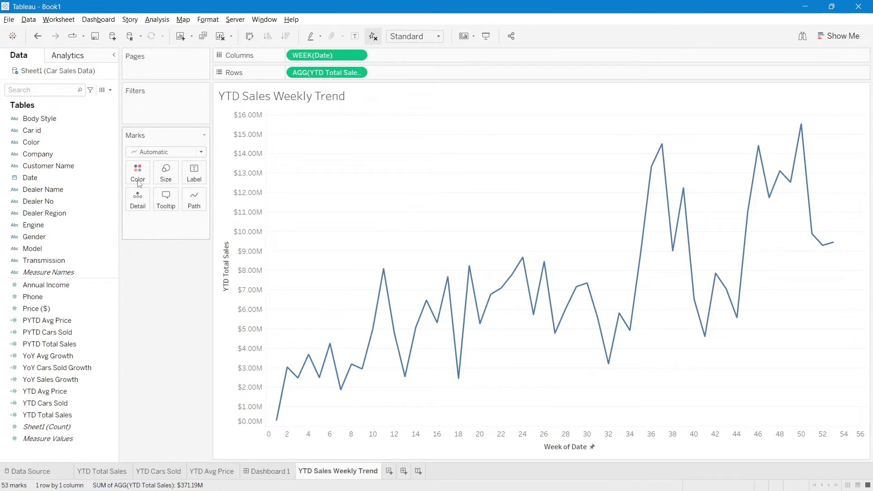
# Change the weekly trend's mark type to Area and compare it with the finished chart in the Car Sales Report workbook.
pyautogui.click(173, 152)
pyautogui.click(145, 199)
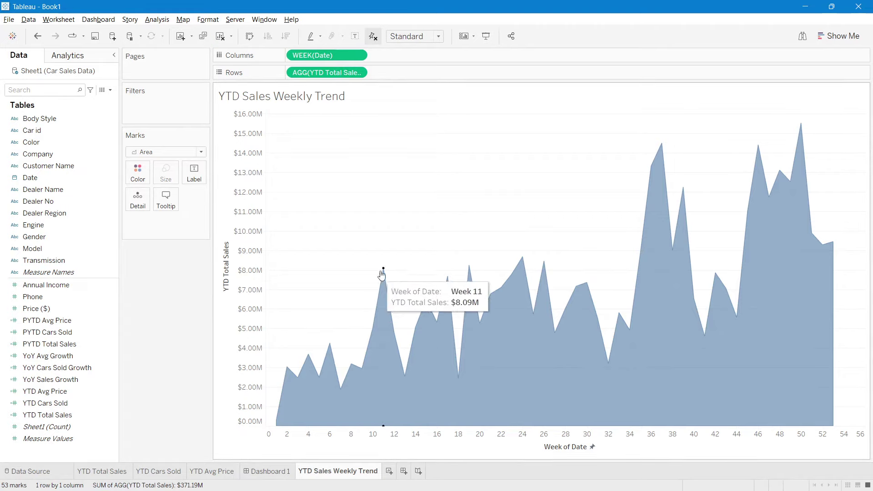
pyautogui.moveTo(445, 293)
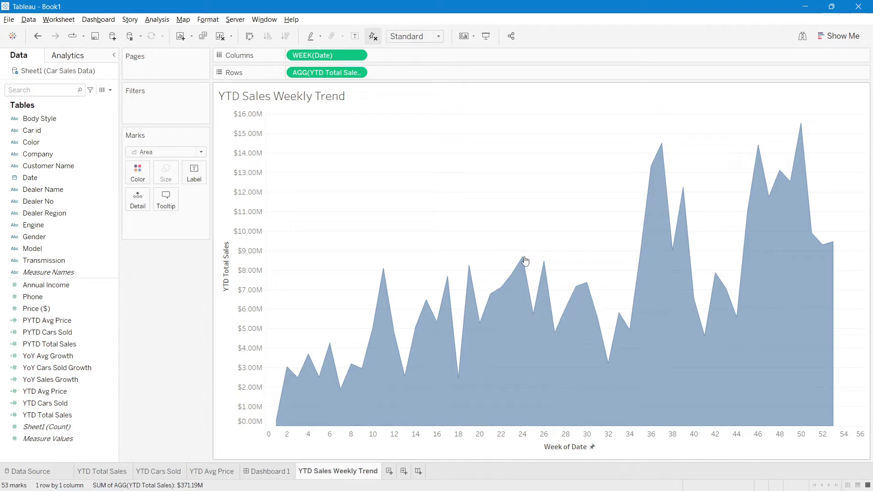
pyautogui.moveTo(448, 487)
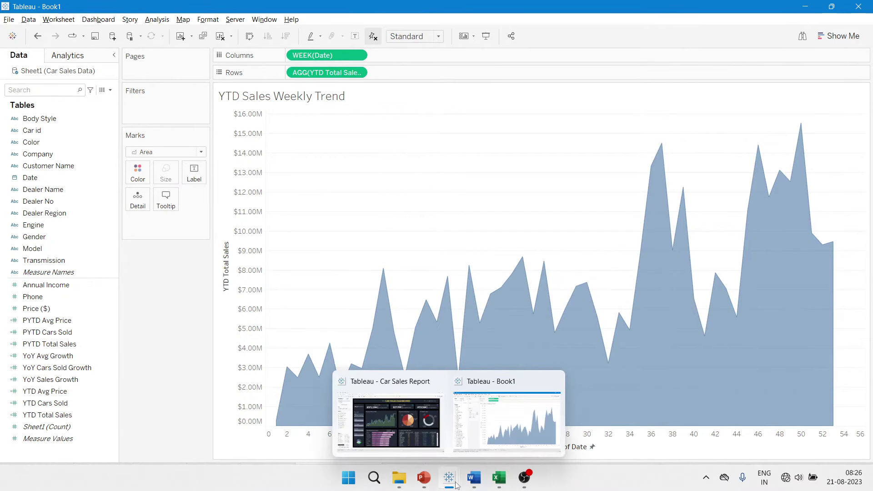
pyautogui.click(412, 438)
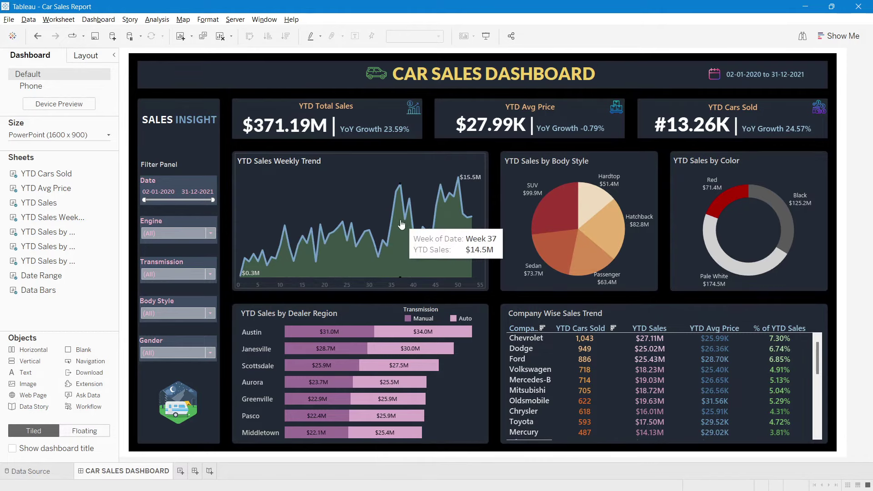
pyautogui.hotkey('alt', 'Tab')
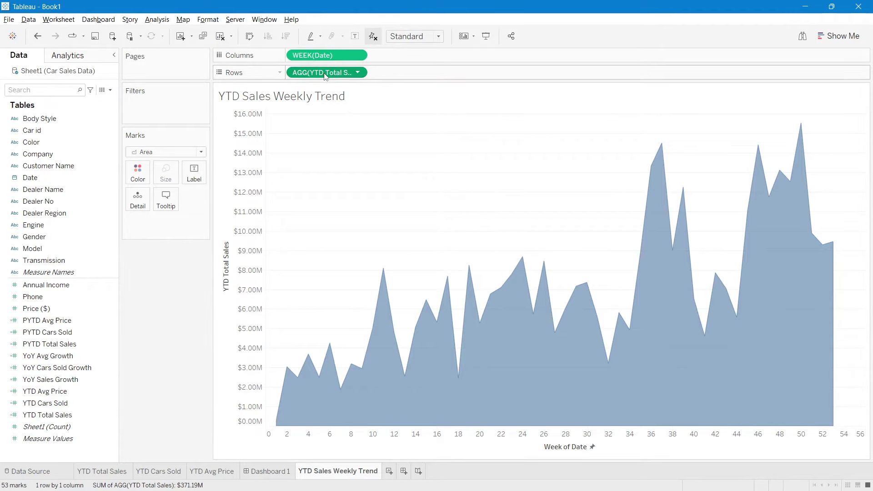
# Add a second copy of YTD Total Sales to Rows as a dual axis synchronized with the first.
pyautogui.moveTo(326, 76); pyautogui.dragTo(428, 71)
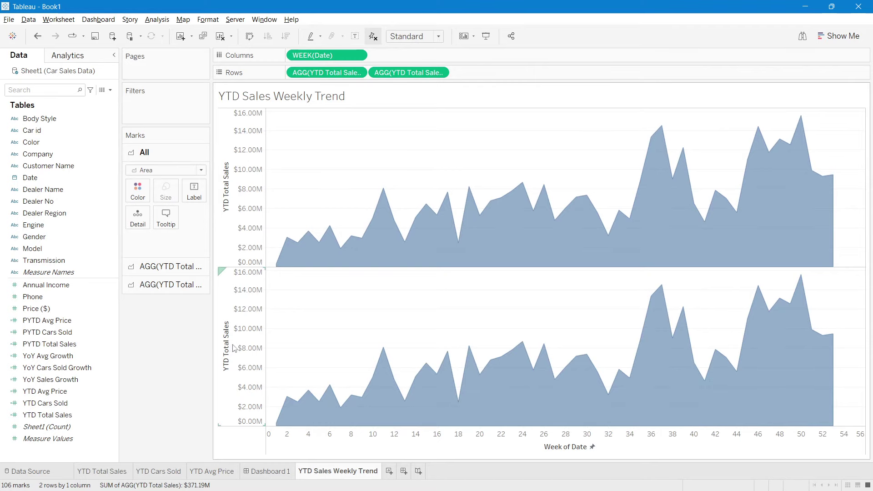
pyautogui.click(445, 74)
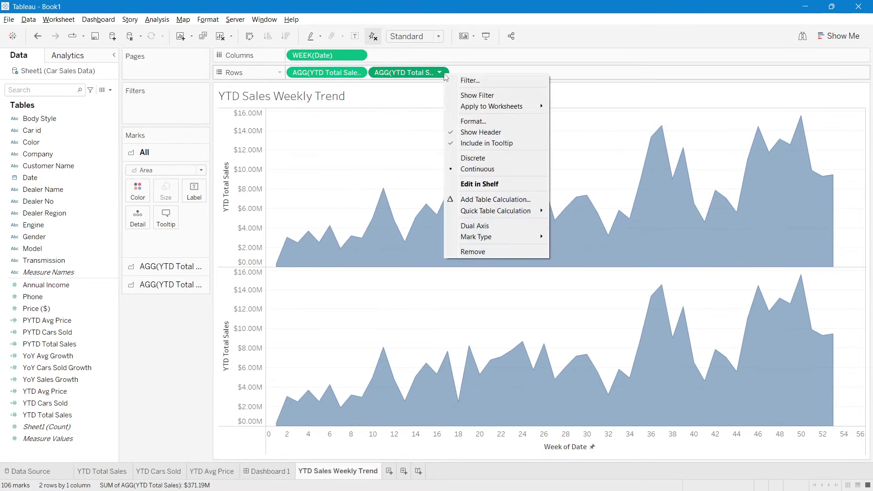
pyautogui.click(479, 228)
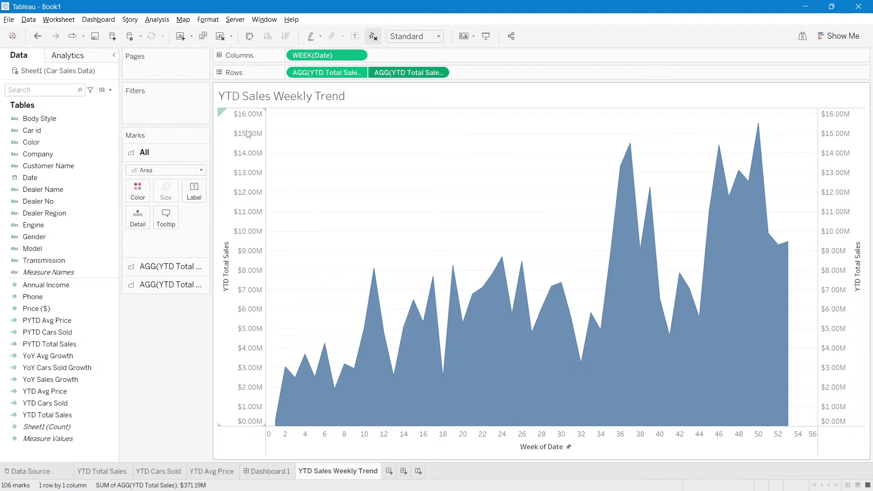
pyautogui.rightClick(835, 136)
pyautogui.click(825, 192)
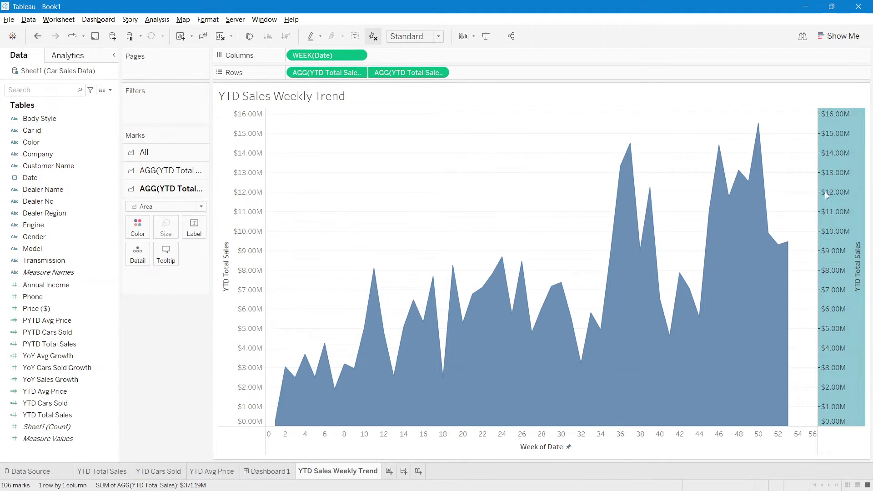
# Set the mark type of the second YTD Total Sales measure to Line, keeping the first as Area.
pyautogui.click(176, 327)
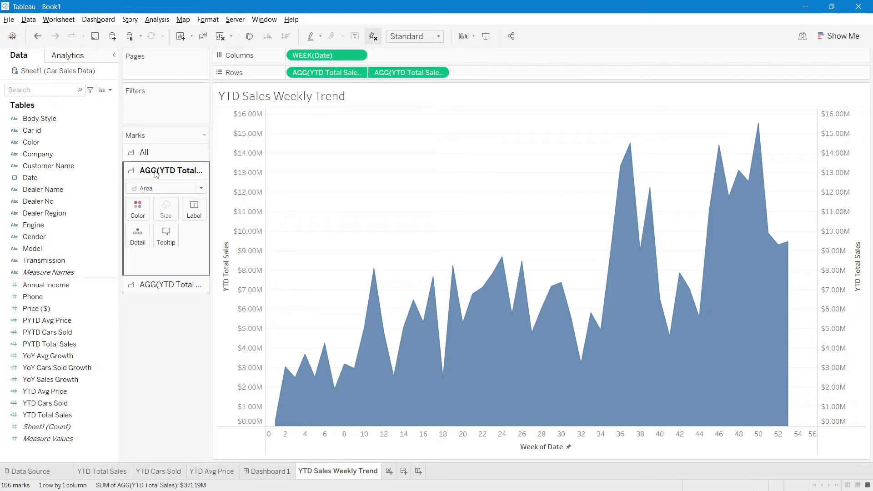
pyautogui.click(168, 284)
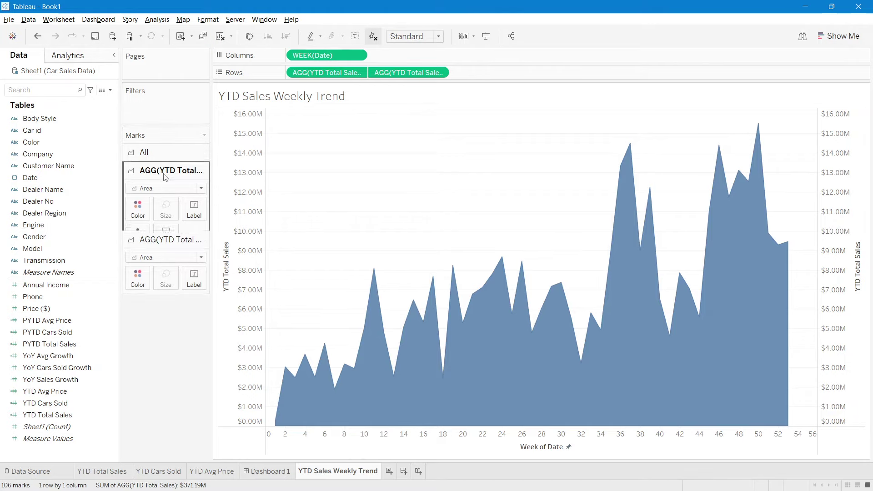
pyautogui.click(327, 73)
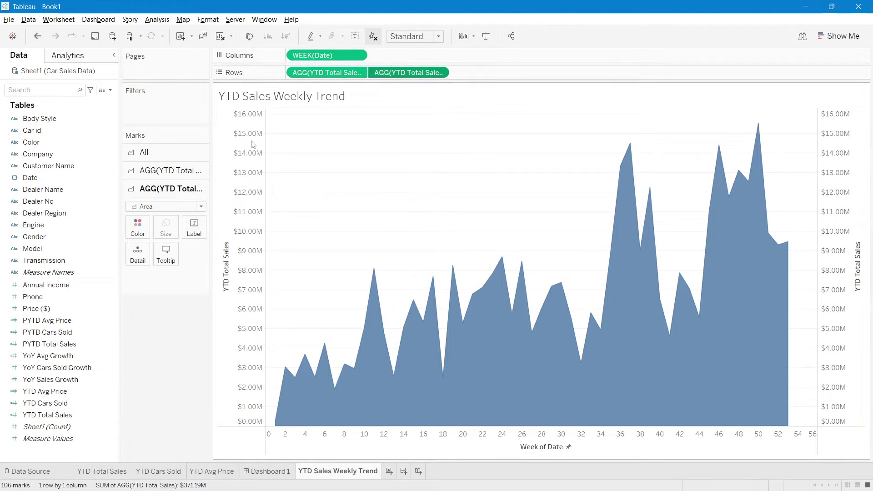
pyautogui.click(168, 172)
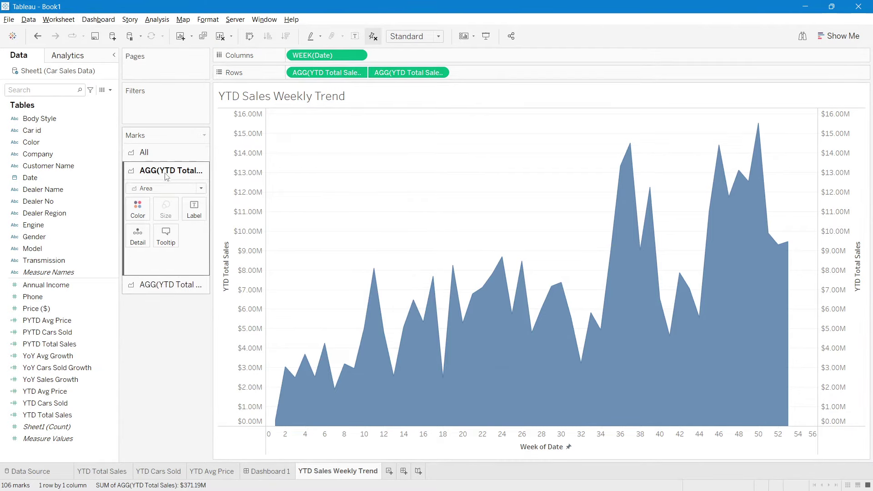
pyautogui.click(160, 293)
pyautogui.click(150, 206)
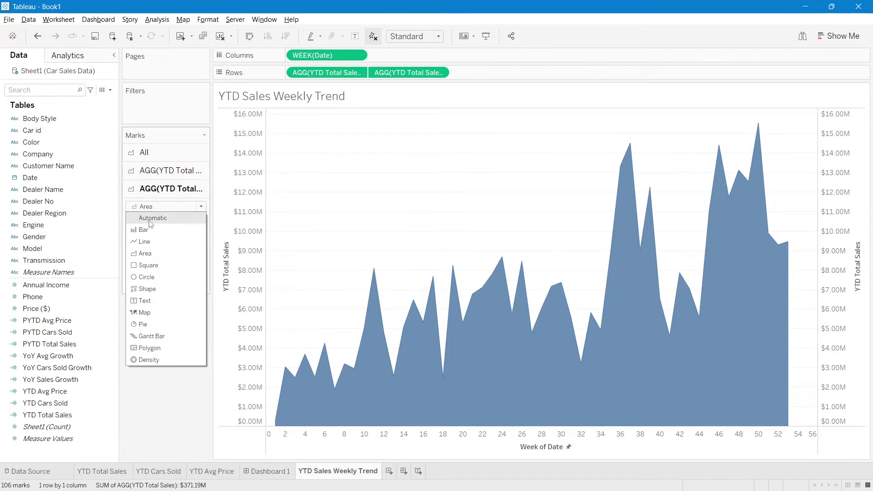
pyautogui.click(146, 242)
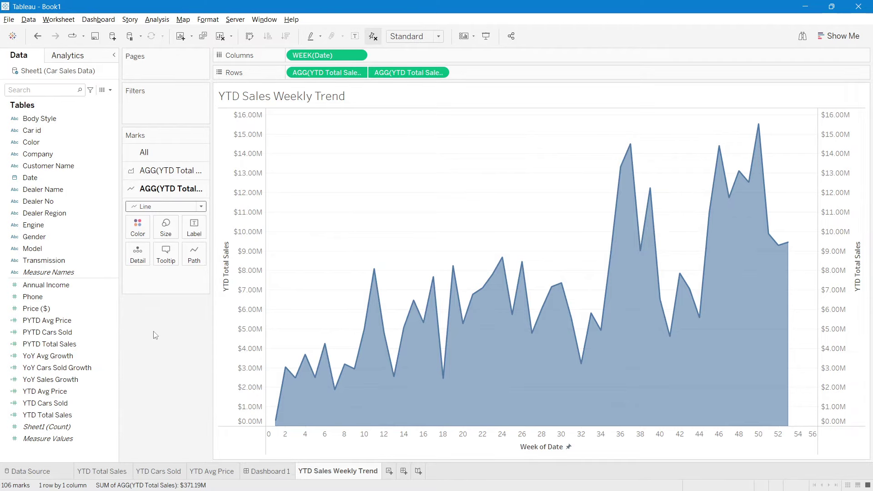
# Color the area marks of the first YTD Total Sales measure light green.
pyautogui.click(164, 170)
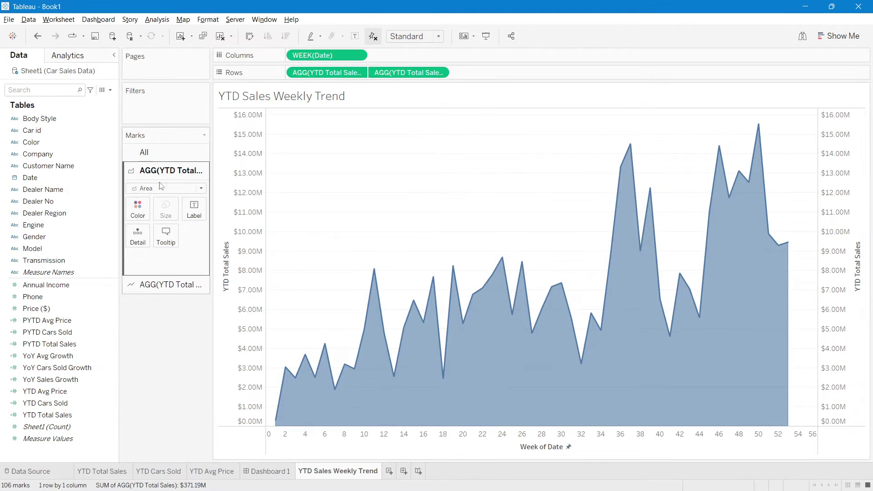
pyautogui.click(139, 209)
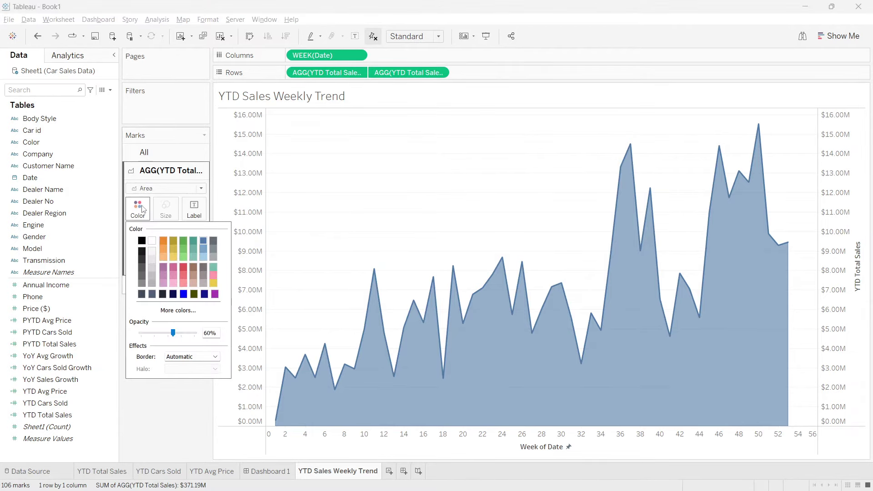
pyautogui.click(182, 257)
pyautogui.click(200, 402)
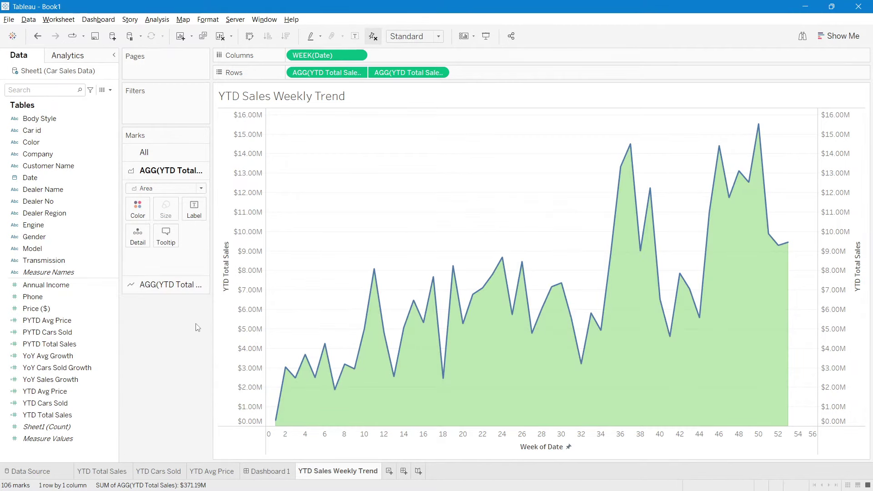
# Recolor the line of the second YTD Total Sales measure a lighter blue and make it slightly thicker.
pyautogui.click(154, 284)
pyautogui.click(142, 236)
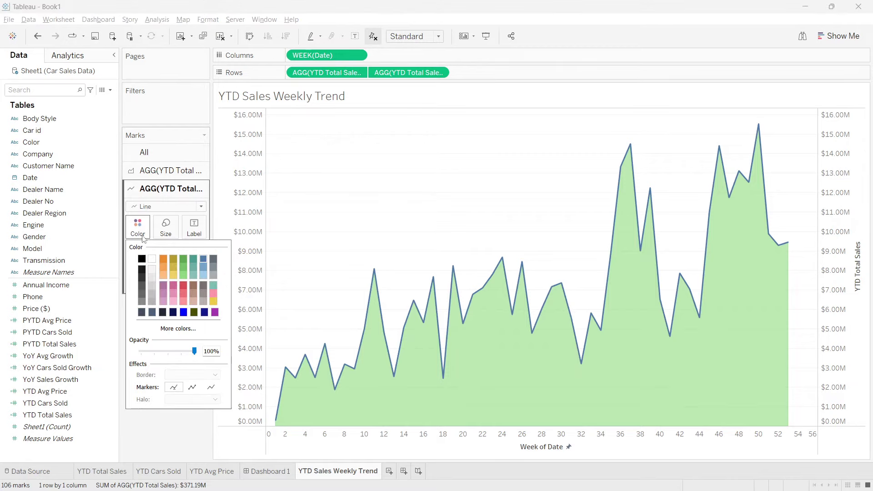
pyautogui.click(204, 269)
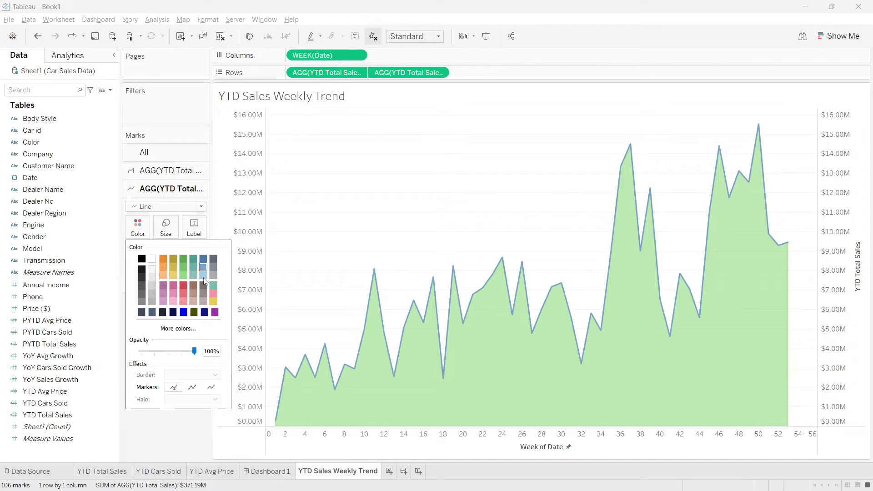
pyautogui.click(171, 437)
pyautogui.click(166, 226)
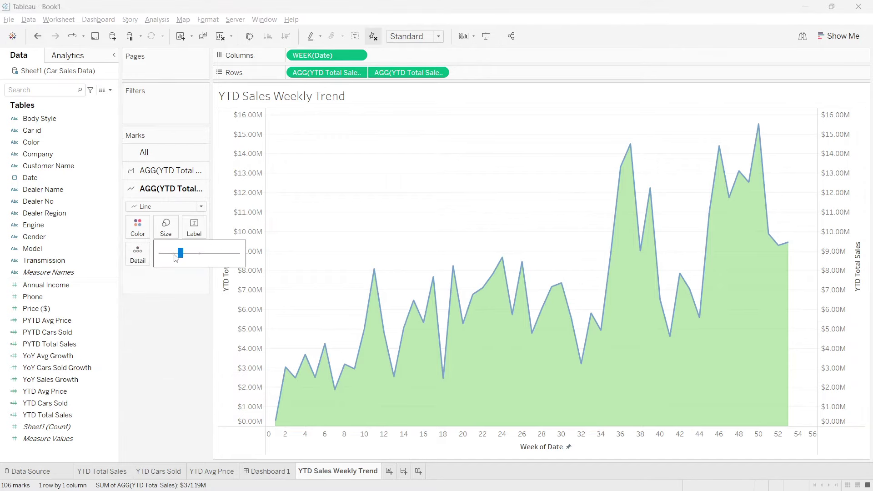
pyautogui.moveTo(185, 253); pyautogui.dragTo(190, 258)
pyautogui.click(154, 353)
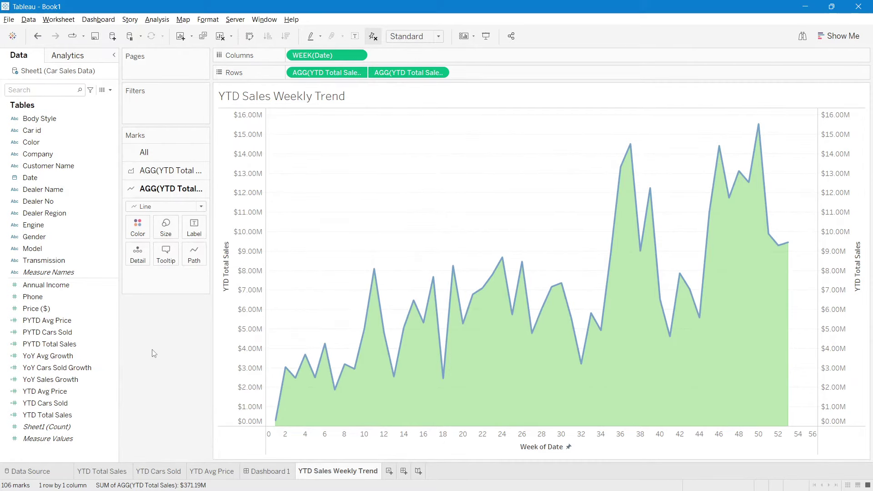
# Show mark labels on the YTD Total Sales line for only its minimum and maximum values.
pyautogui.moveTo(762, 128)
pyautogui.click(195, 236)
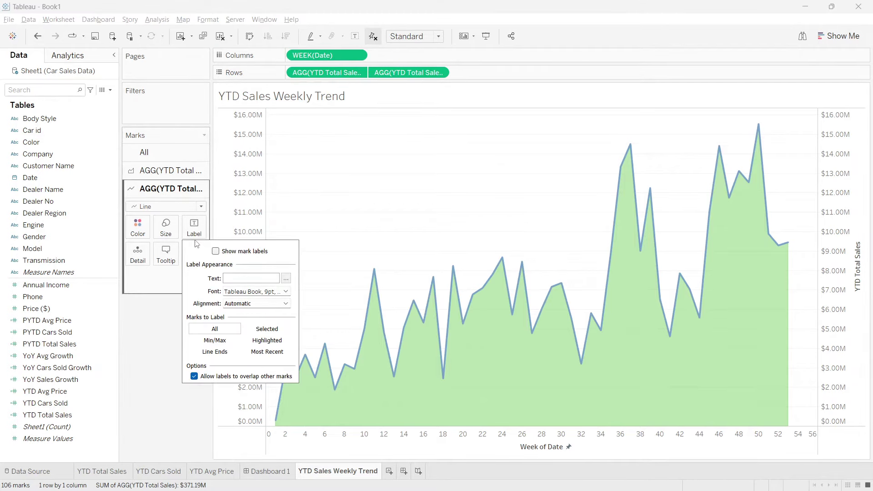
pyautogui.click(216, 252)
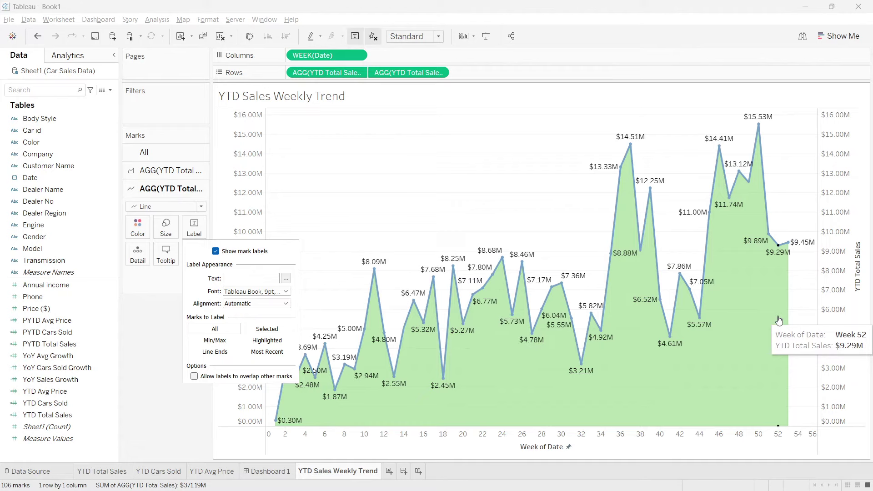
pyautogui.click(211, 342)
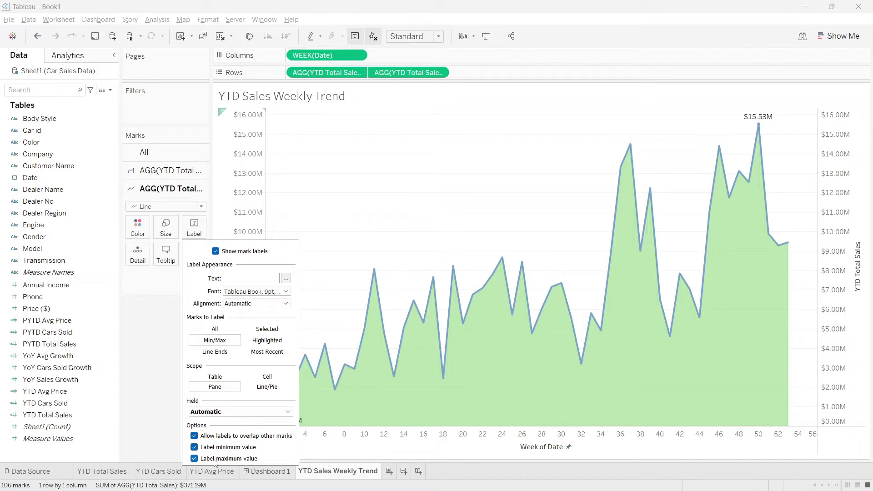
pyautogui.click(194, 459)
pyautogui.click(195, 459)
pyautogui.moveTo(206, 463)
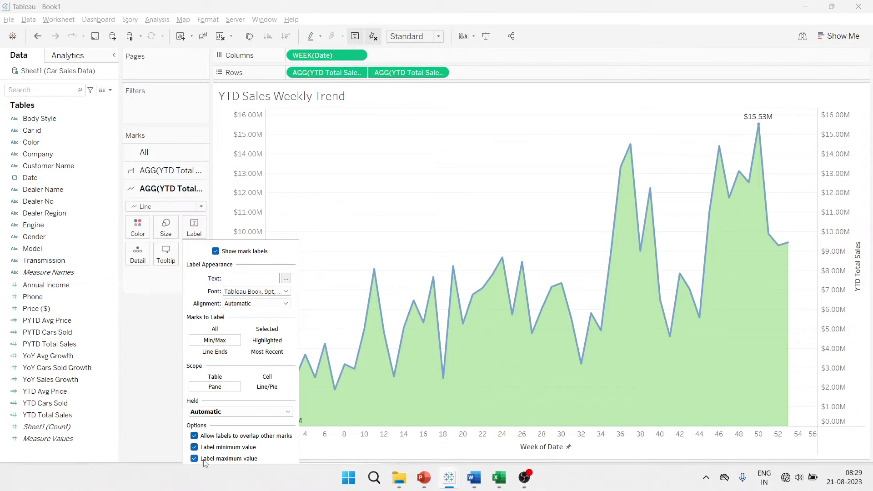
pyautogui.click(166, 406)
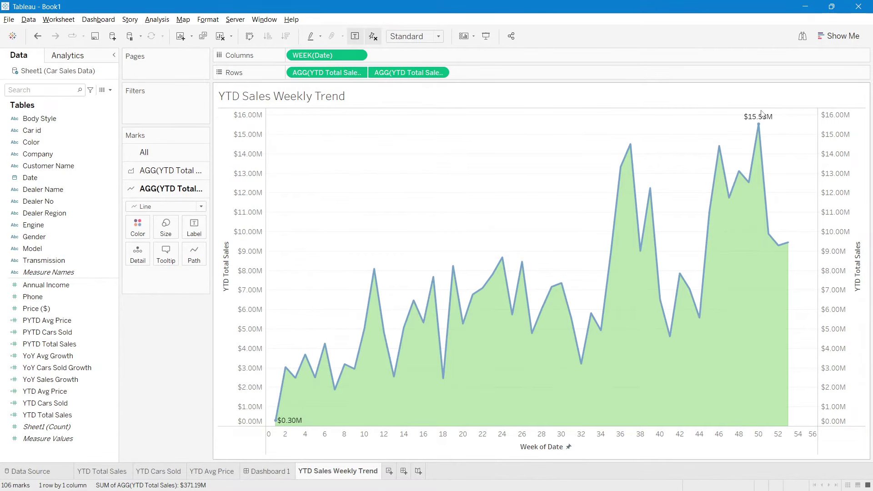
# Hide the YTD Total Sales axis headers and clear the title of the Week of Date axis.
pyautogui.rightClick(254, 155)
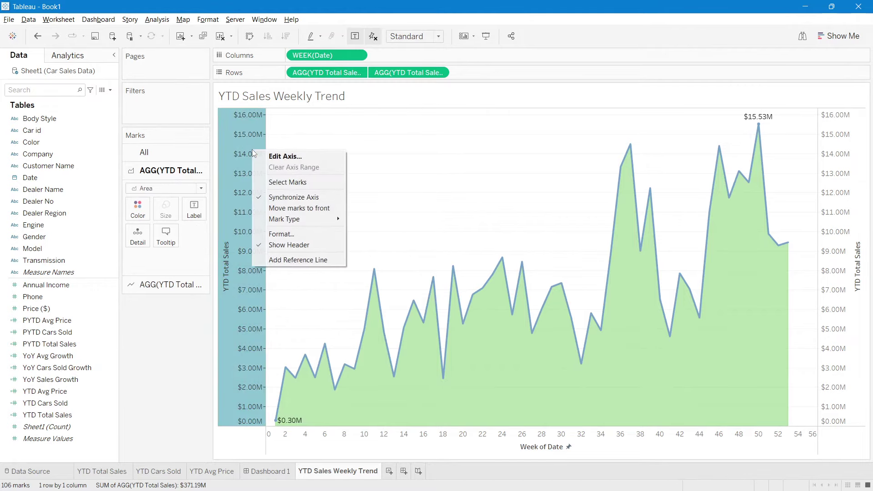
pyautogui.click(292, 242)
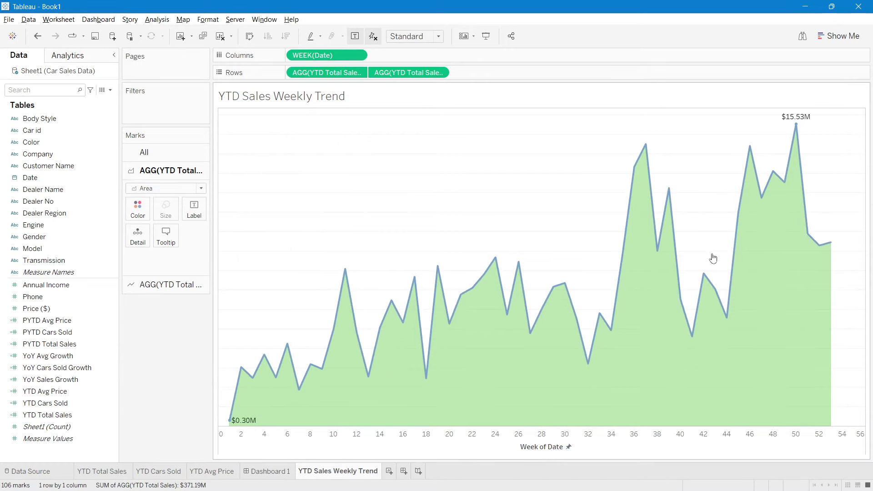
pyautogui.doubleClick(537, 449)
pyautogui.click(371, 323)
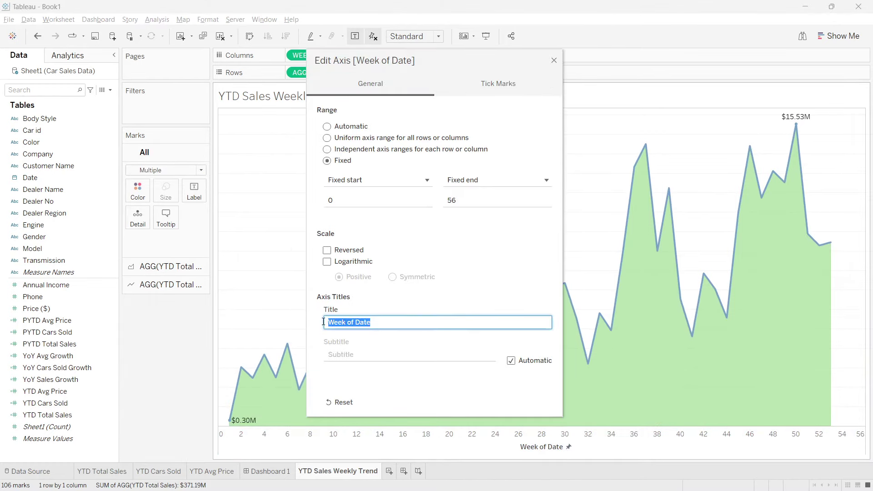
pyautogui.press('BackSpace')
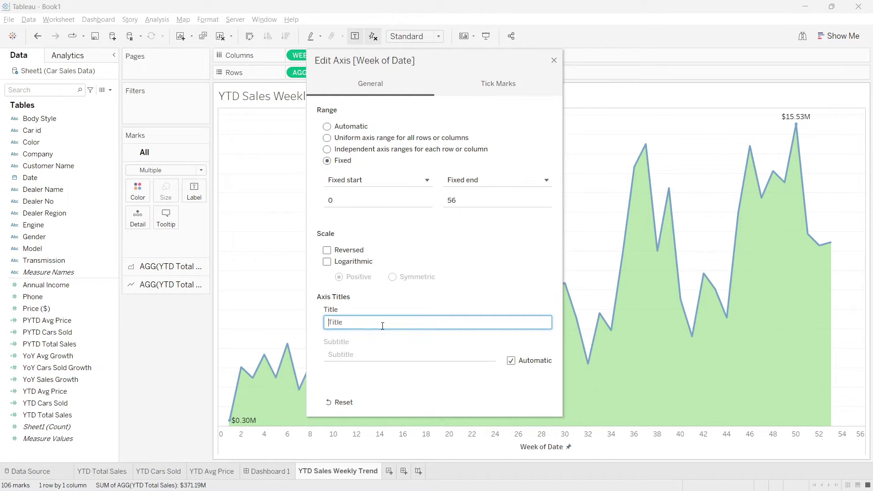
pyautogui.click(554, 60)
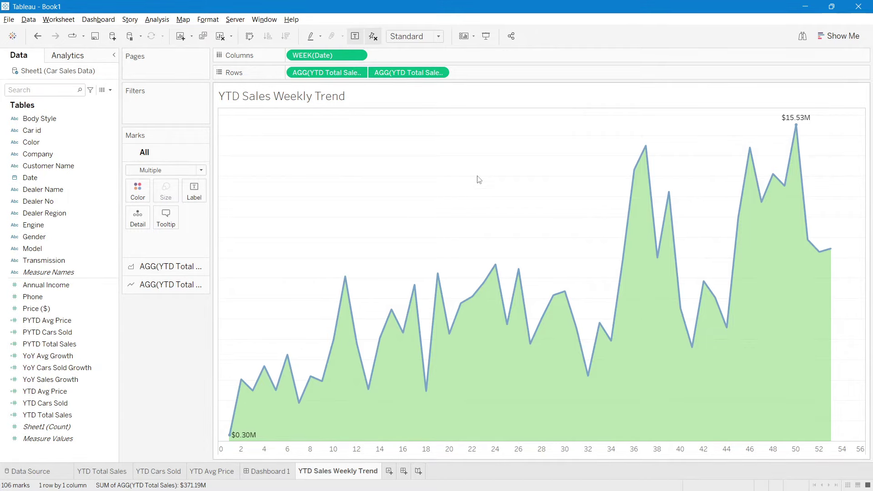
# Place the YTD Sales Weekly Trend sheet on Dashboard 1, sized to the wide panel directly below the YTD Total Sales card.
pyautogui.click(269, 473)
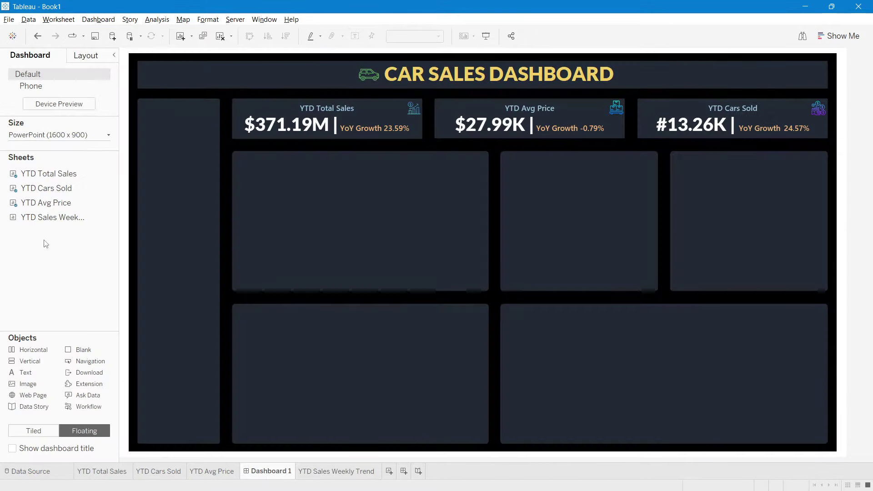
pyautogui.moveTo(52, 217); pyautogui.dragTo(236, 152)
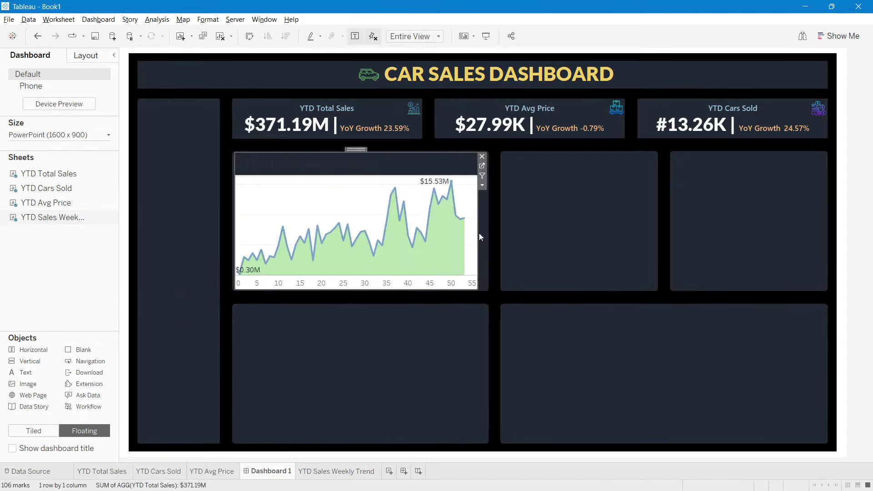
pyautogui.moveTo(479, 233); pyautogui.dragTo(485, 232)
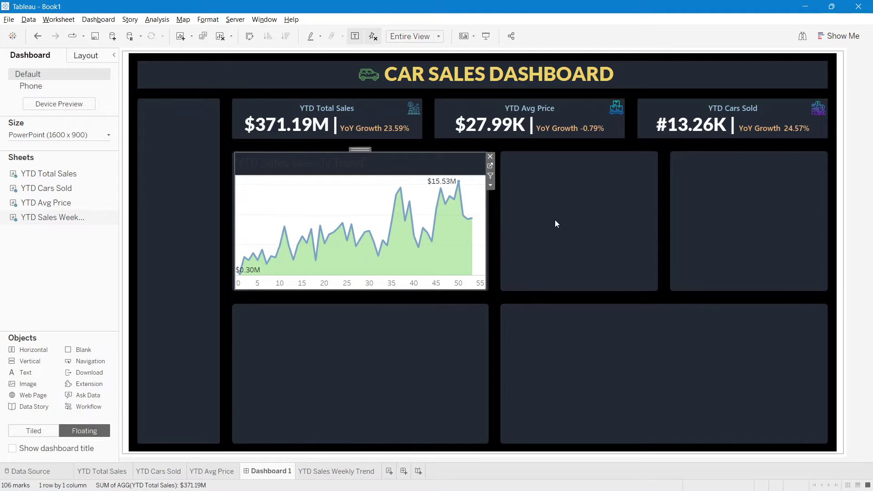
# Format the YTD Sales Weekly Trend title on the dashboard as Segoe UI Semibold, size 10, in light blue.
pyautogui.doubleClick(277, 162)
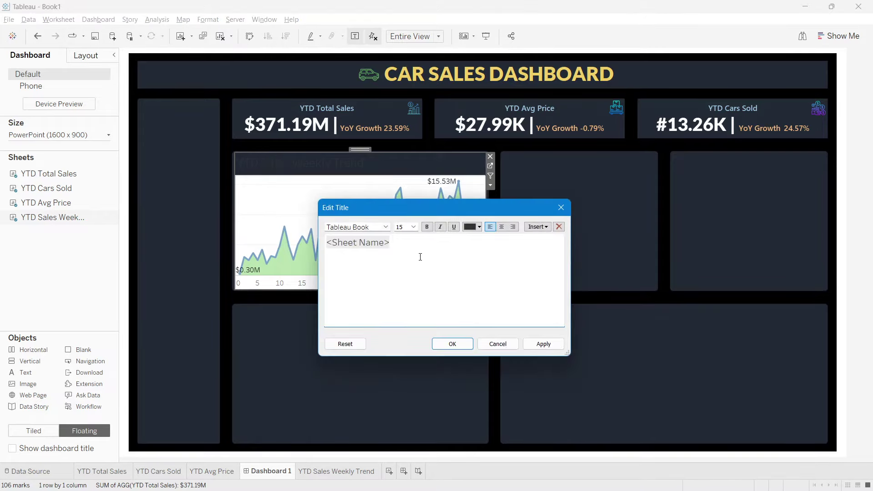
pyautogui.moveTo(419, 256); pyautogui.dragTo(301, 245)
pyautogui.click(411, 227)
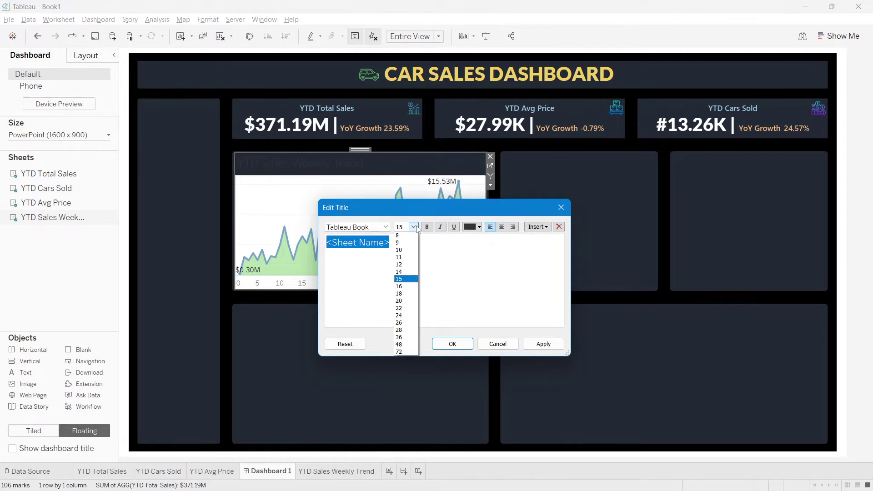
pyautogui.click(403, 249)
pyautogui.click(388, 228)
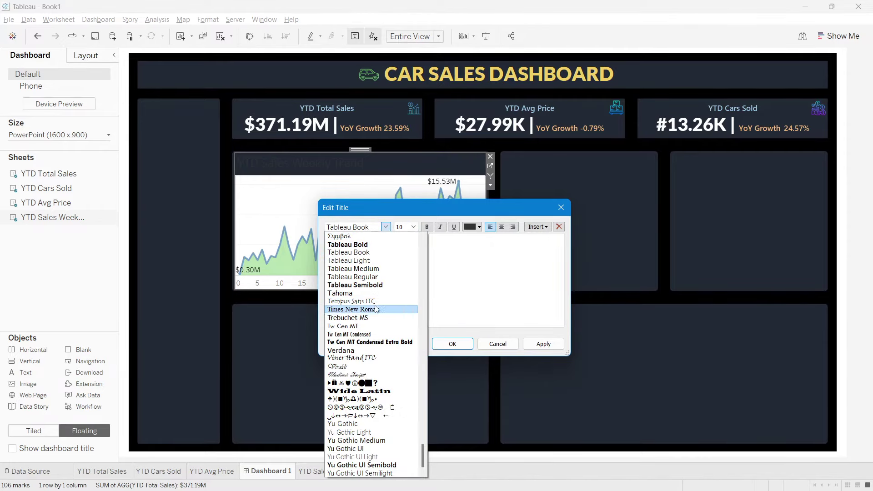
pyautogui.scroll(10, 386, 332)
pyautogui.scroll(3, 386, 332)
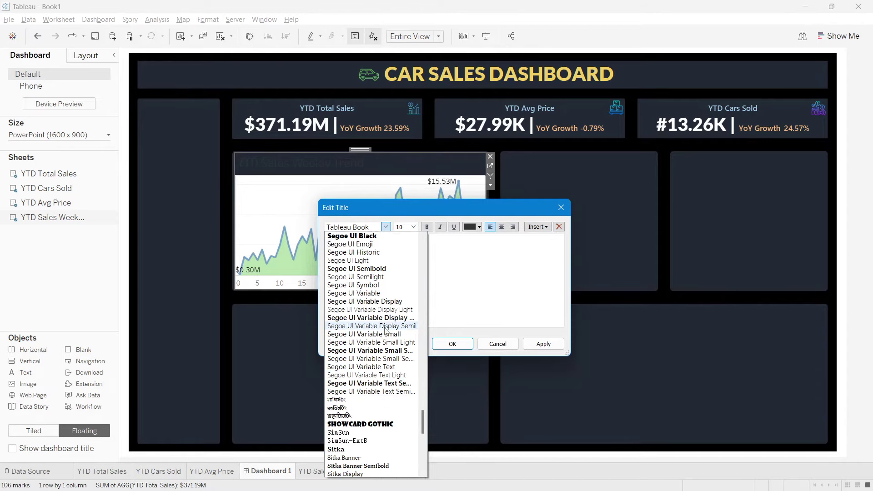
pyautogui.click(369, 271)
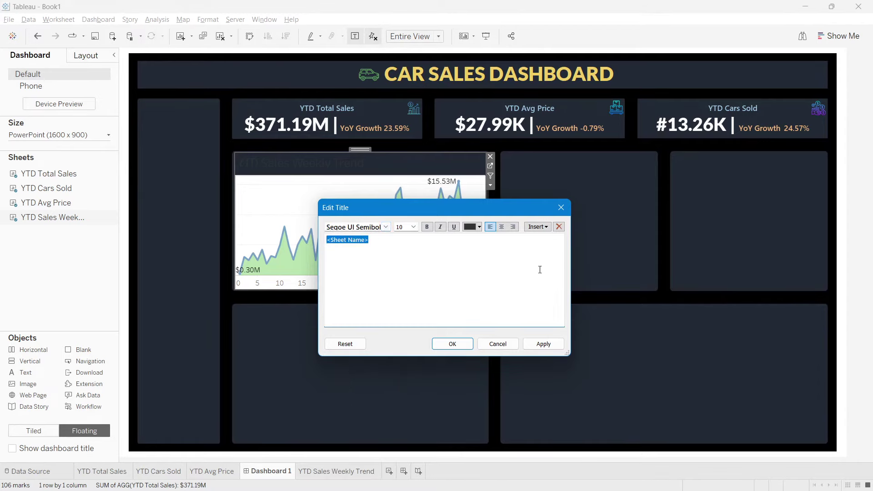
pyautogui.click(479, 228)
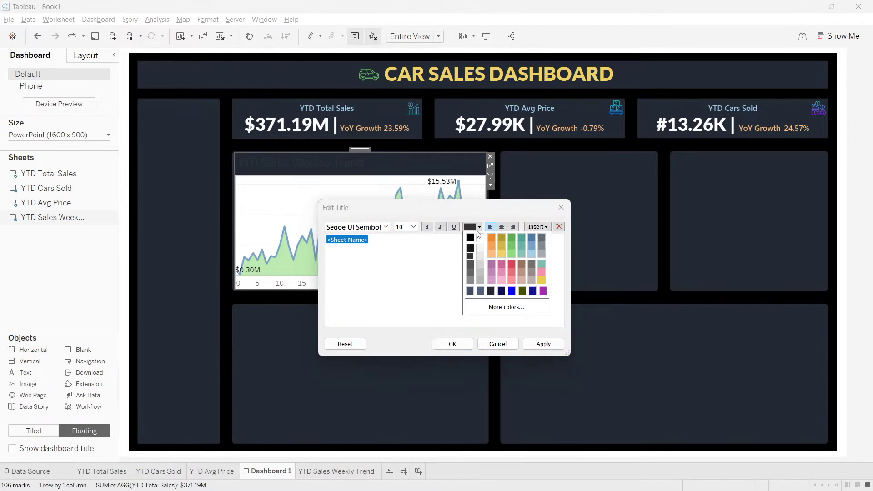
pyautogui.click(531, 257)
pyautogui.click(544, 344)
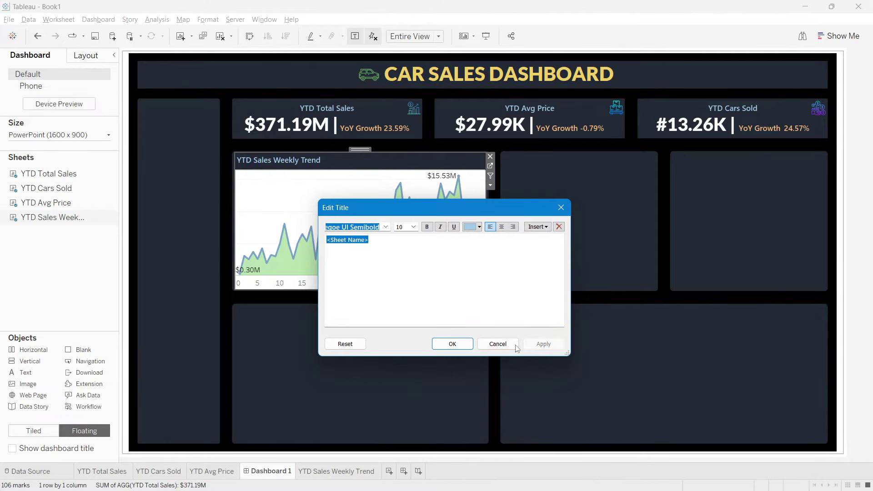
pyautogui.click(452, 344)
pyautogui.click(576, 198)
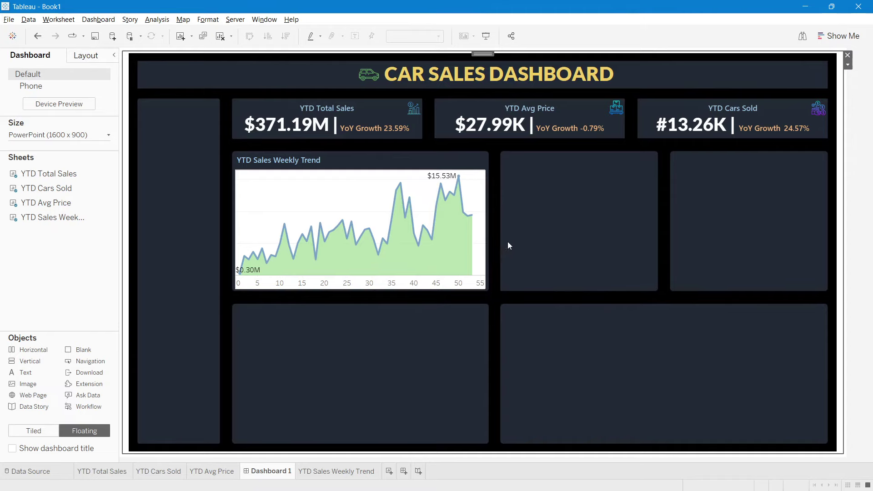
# Set the worksheet shading of the YTD Sales Weekly Trend chart to None.
pyautogui.moveTo(417, 248)
pyautogui.rightClick(312, 191)
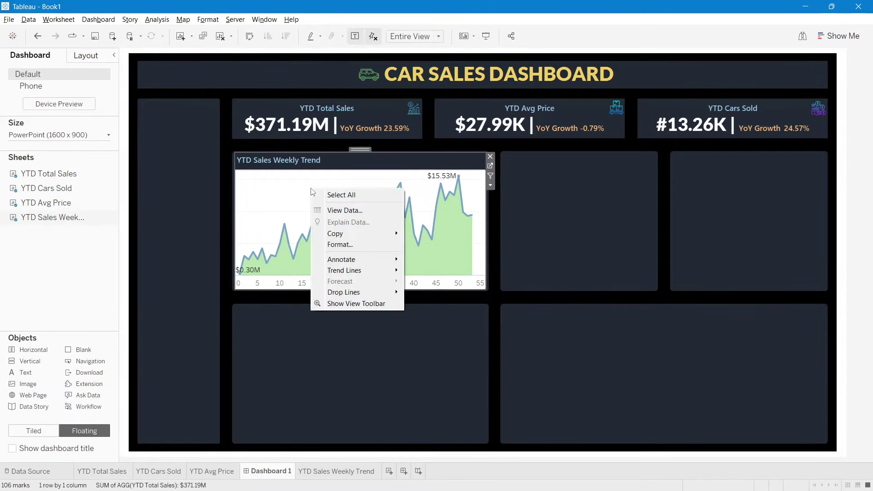
pyautogui.click(337, 244)
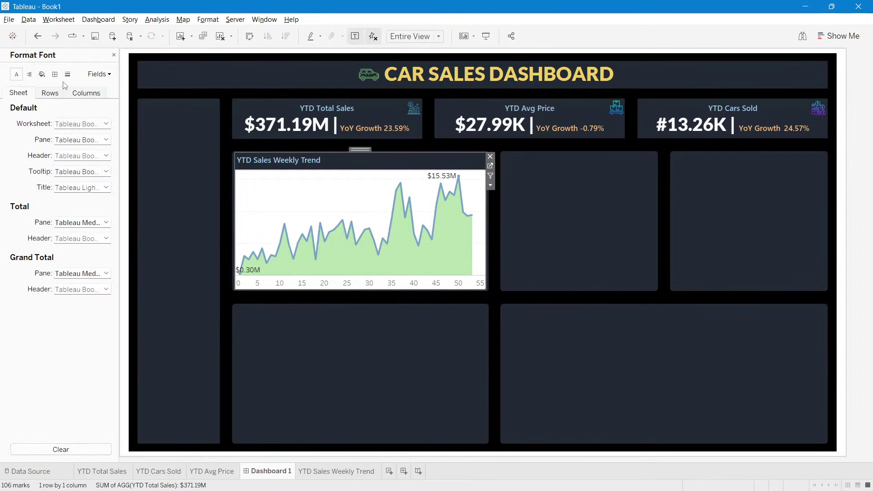
pyautogui.click(41, 74)
pyautogui.click(82, 123)
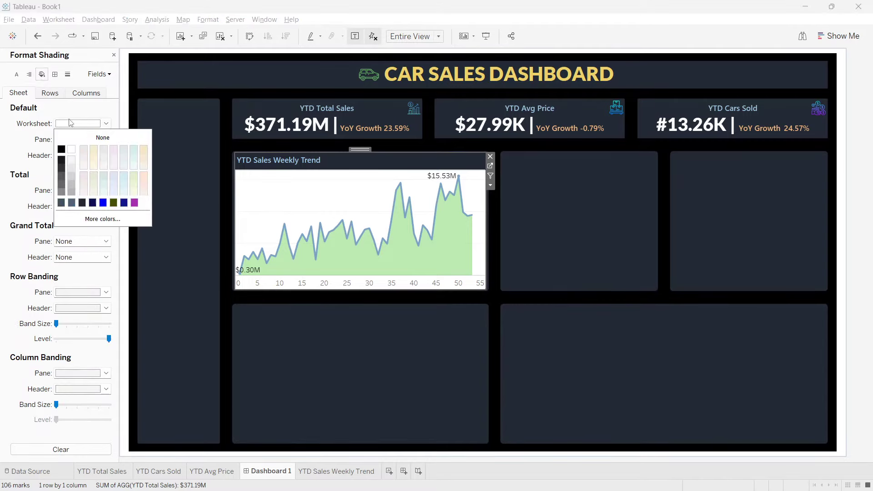
pyautogui.click(103, 137)
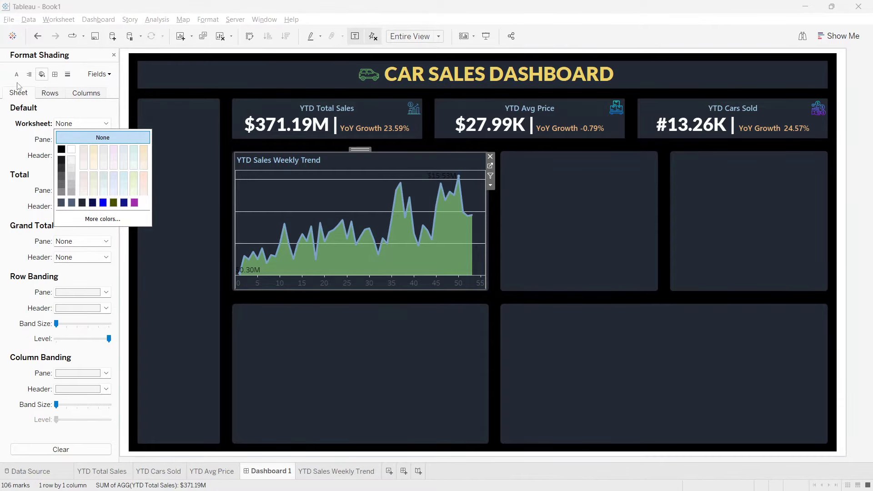
# Set the row divider and column divider pane borders of the weekly trend chart to None.
pyautogui.click(54, 79)
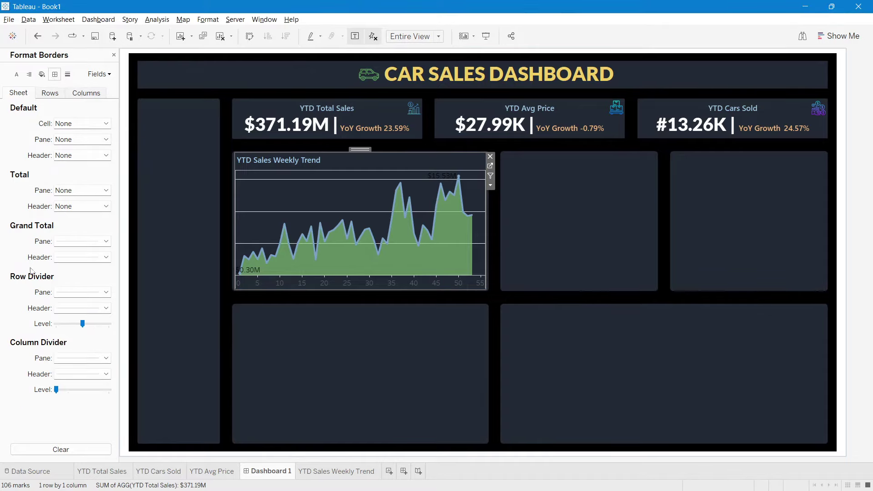
pyautogui.click(81, 294)
pyautogui.click(2, 314)
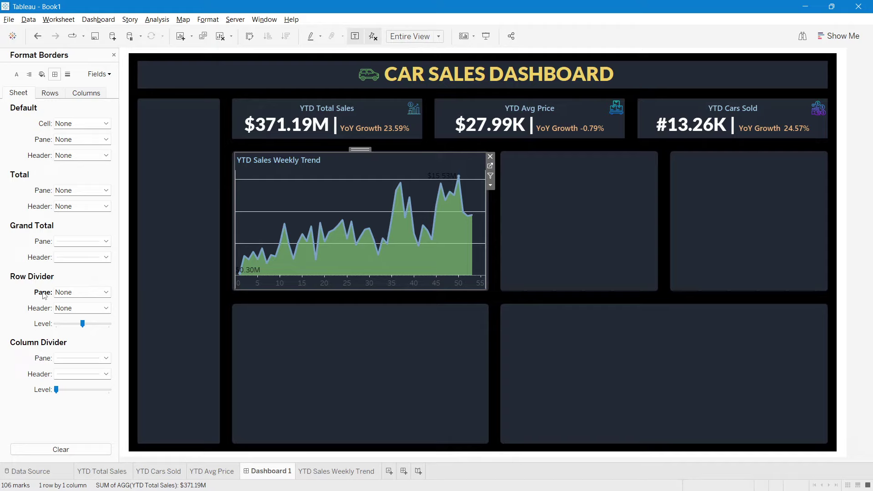
pyautogui.click(81, 207)
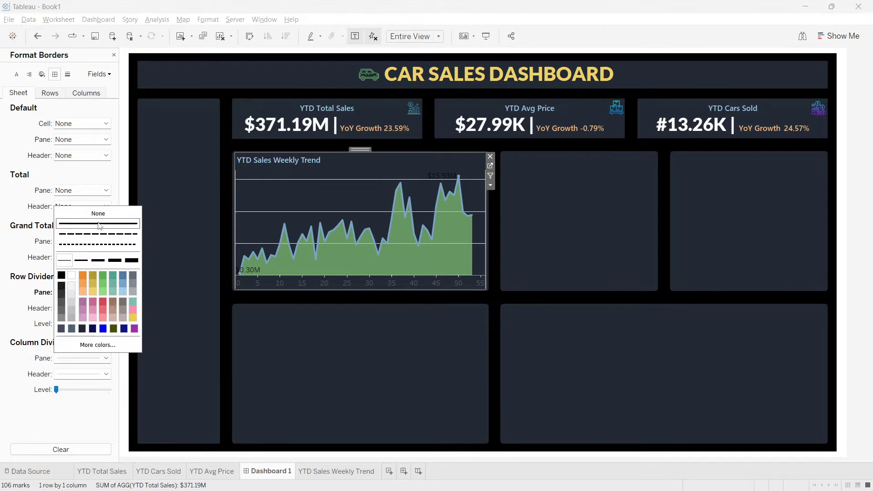
pyautogui.click(3, 267)
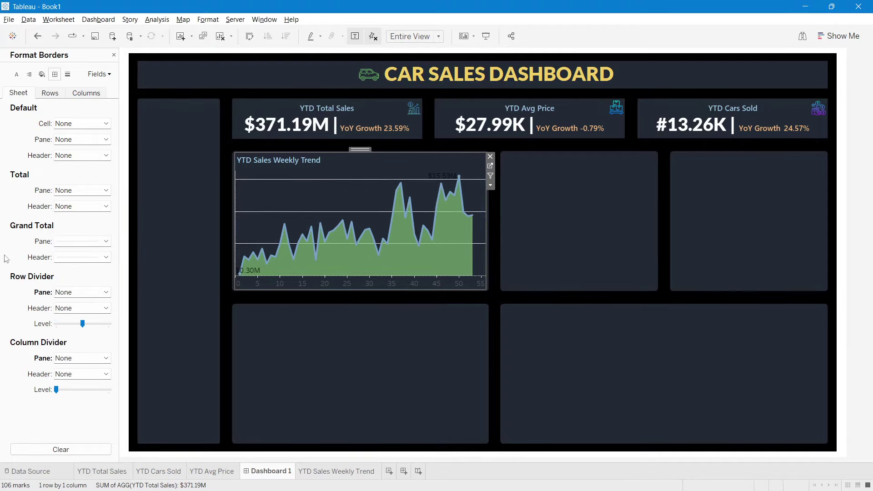
# Set the weekly trend chart's zero lines and axis ticks to None for the whole sheet.
pyautogui.click(68, 75)
pyautogui.click(82, 140)
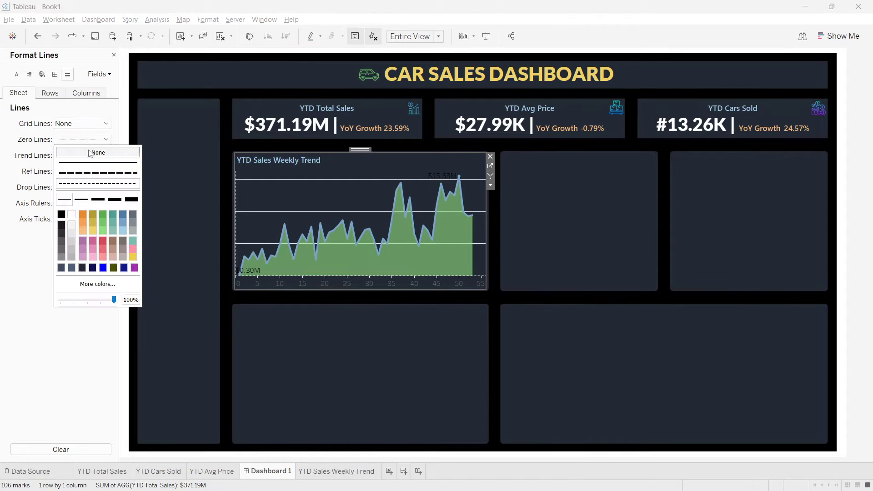
pyautogui.click(94, 152)
pyautogui.click(48, 207)
pyautogui.click(65, 220)
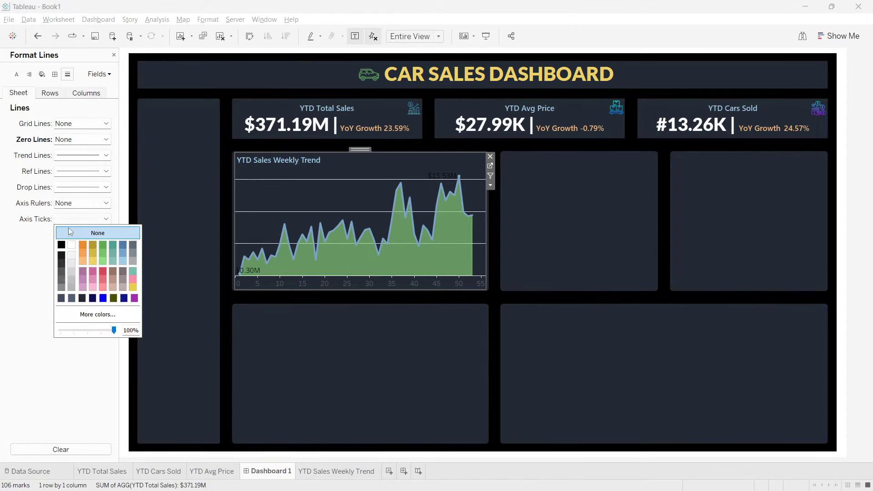
pyautogui.click(64, 232)
pyautogui.click(22, 265)
# Set the row grid lines of the weekly trend chart to None and close the formatting options.
pyautogui.click(65, 93)
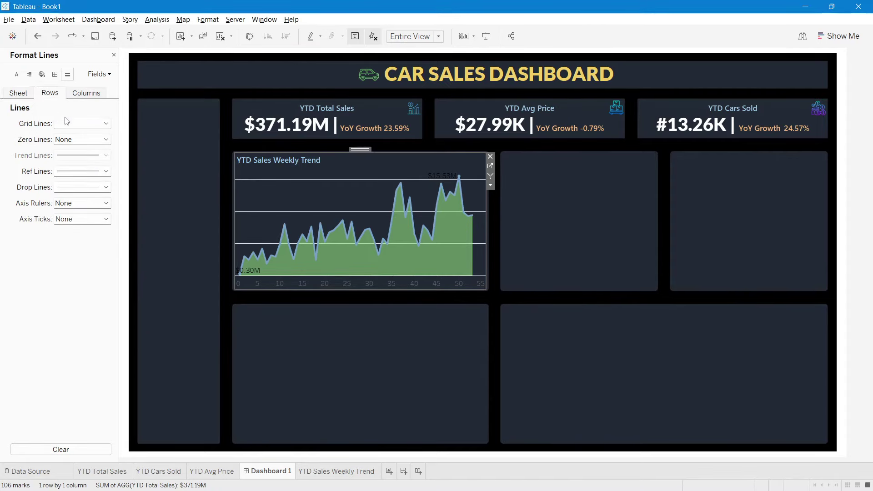
pyautogui.click(68, 124)
pyautogui.click(15, 282)
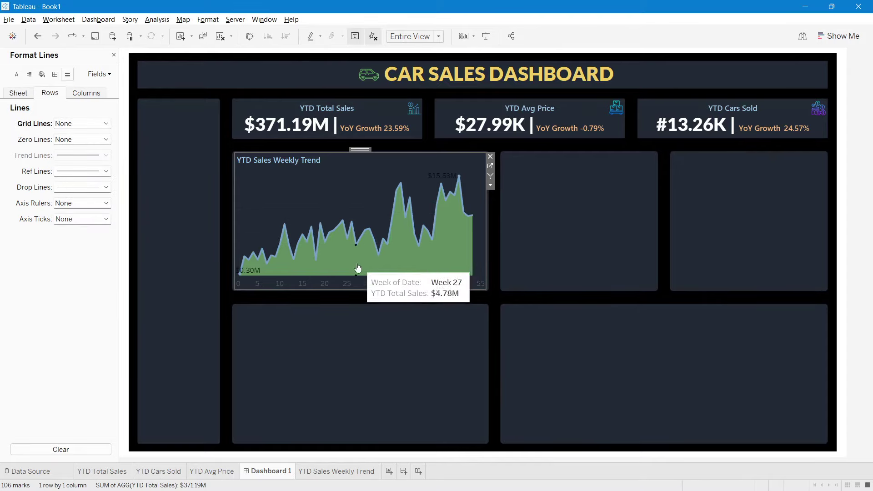
pyautogui.click(116, 55)
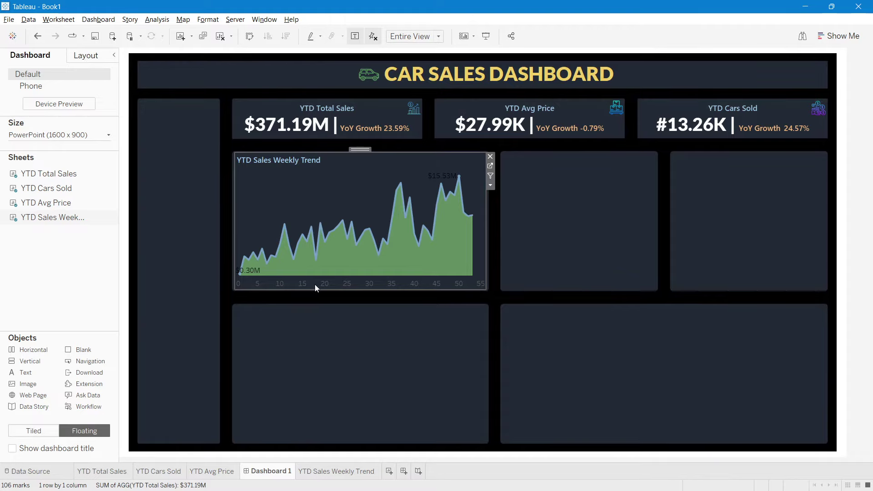
# Format the week axis labels of the weekly trend chart as Segoe UI Semibold, size 8, in a light grey.
pyautogui.rightClick(333, 282)
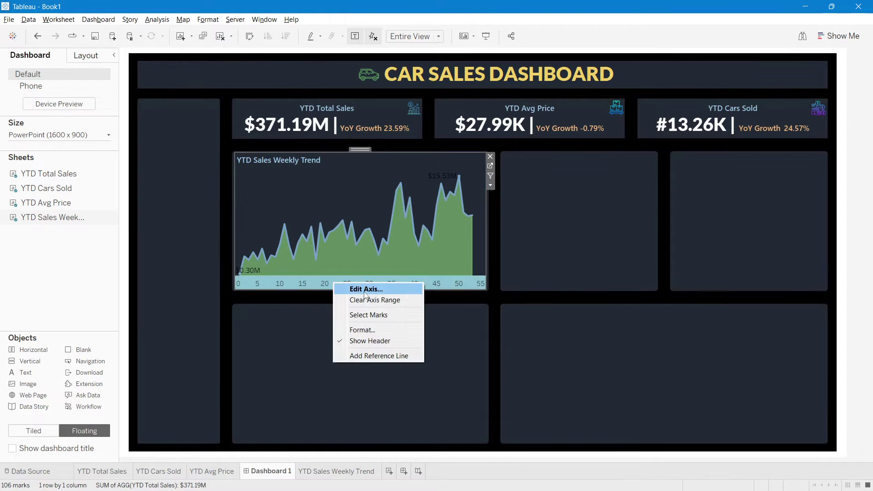
pyautogui.click(364, 329)
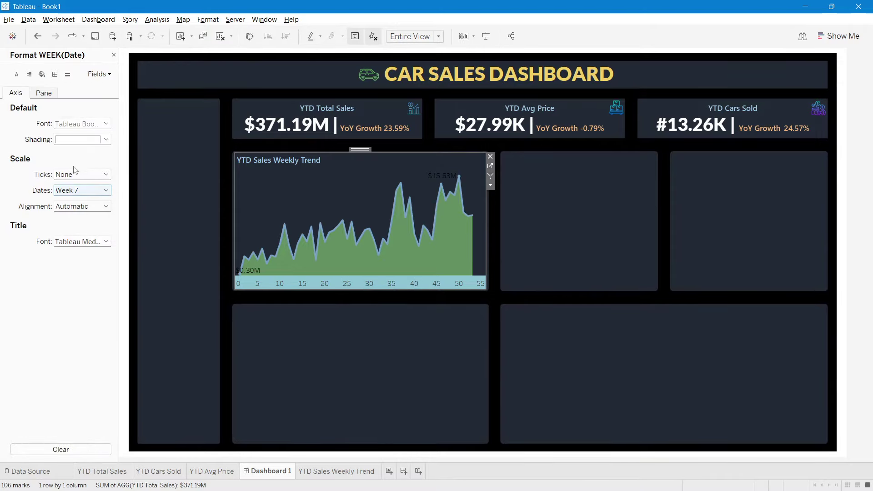
pyautogui.click(80, 125)
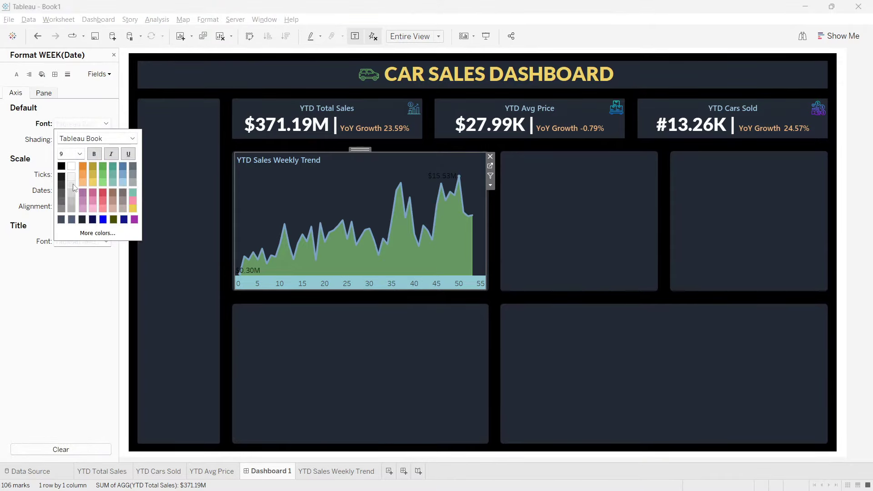
pyautogui.click(76, 154)
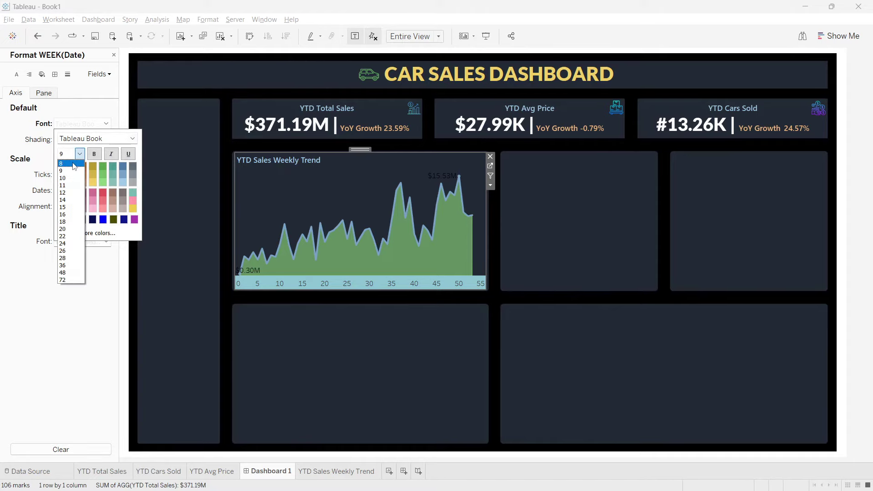
pyautogui.click(71, 164)
pyautogui.click(132, 138)
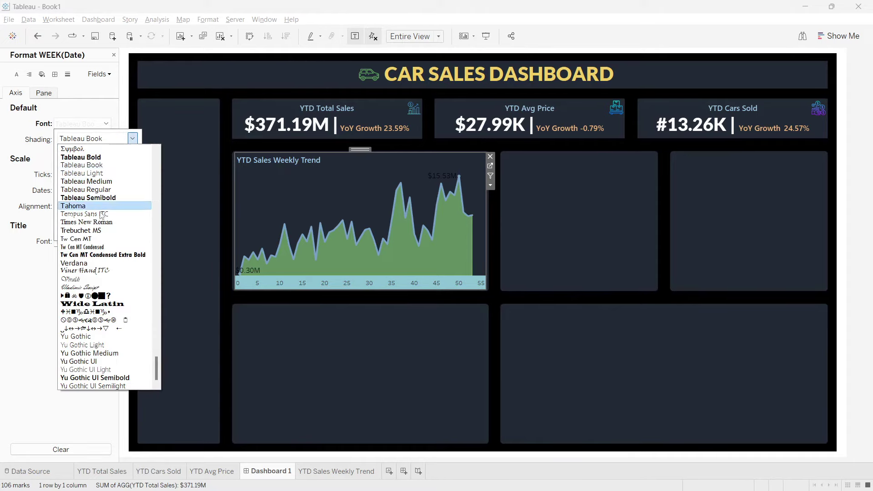
pyautogui.scroll(5, 98, 223)
pyautogui.scroll(5, 97, 222)
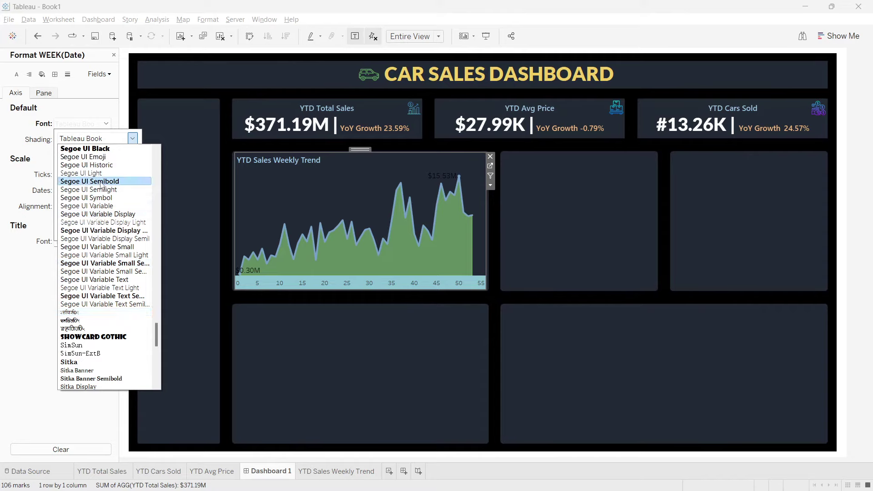
pyautogui.click(101, 182)
pyautogui.click(40, 291)
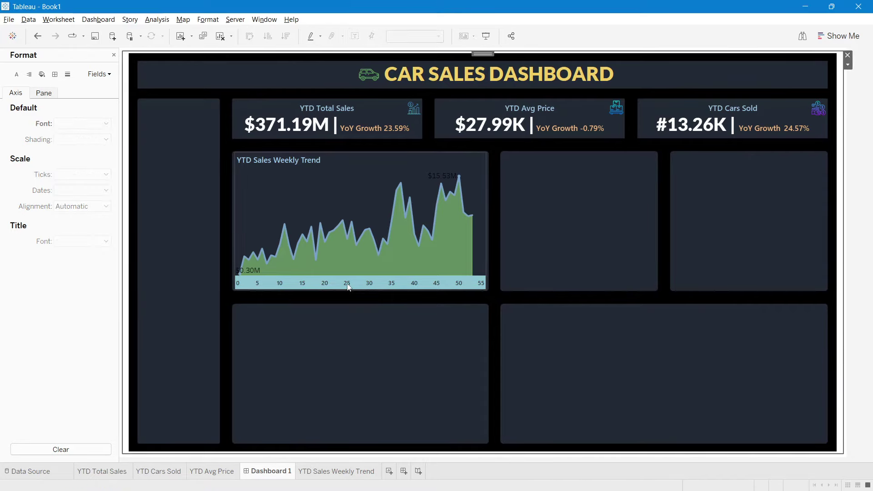
pyautogui.click(354, 338)
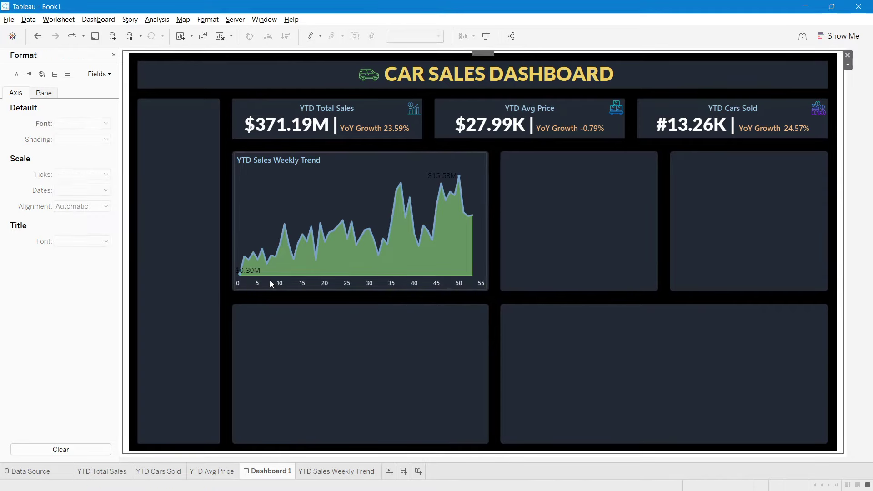
# On the YTD Sales Weekly Trend worksheet, add a copy of the YTD Total Sales measure as the label for all marks.
pyautogui.moveTo(259, 278)
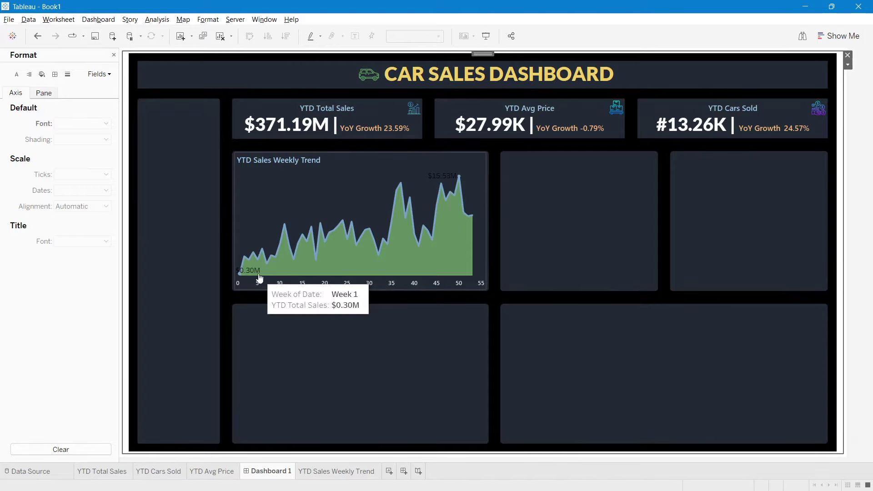
pyautogui.click(477, 168)
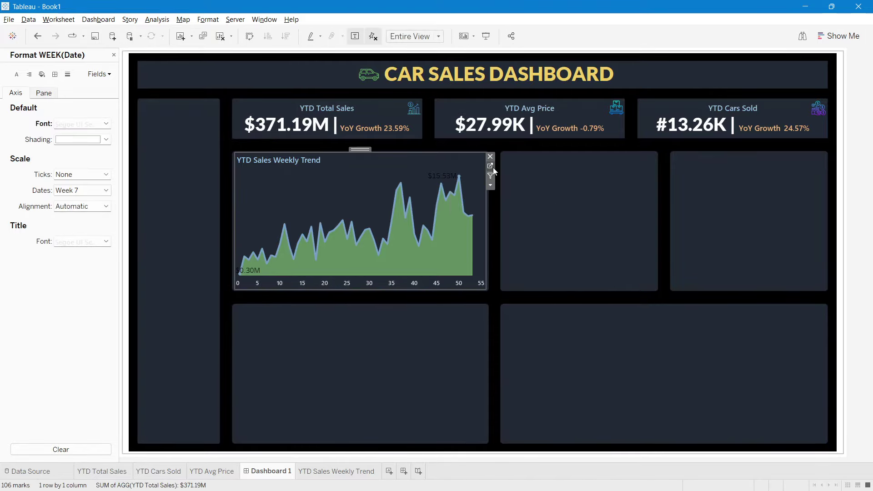
pyautogui.click(490, 166)
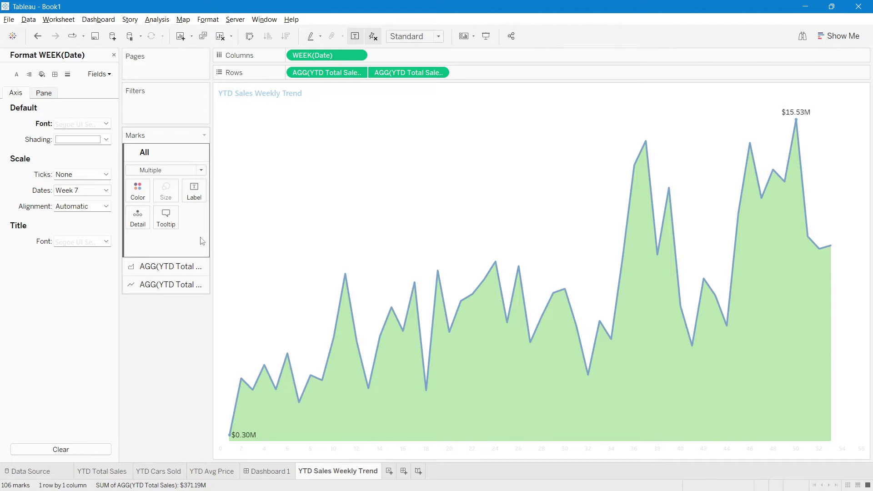
pyautogui.click(114, 55)
pyautogui.click(201, 195)
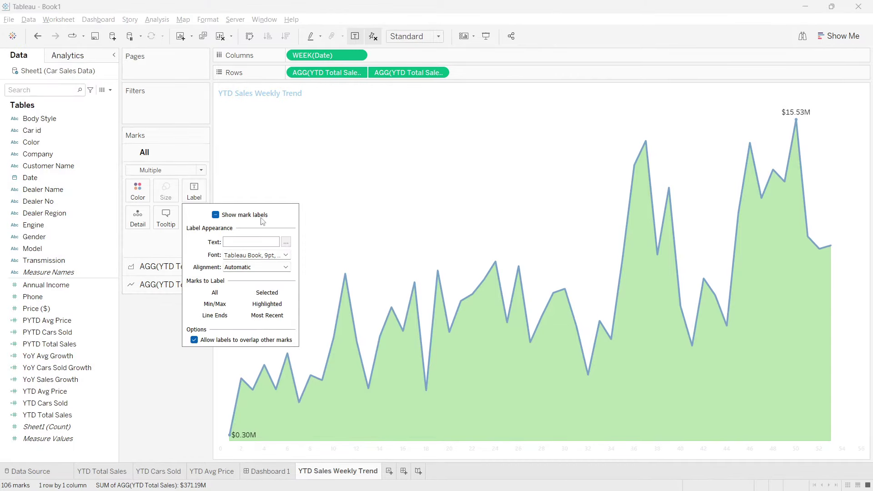
pyautogui.click(155, 370)
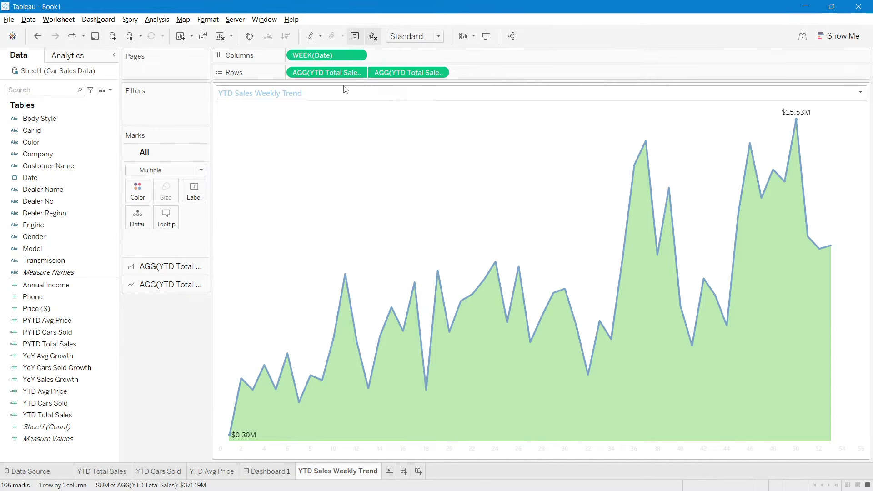
pyautogui.moveTo(333, 73); pyautogui.dragTo(199, 195)
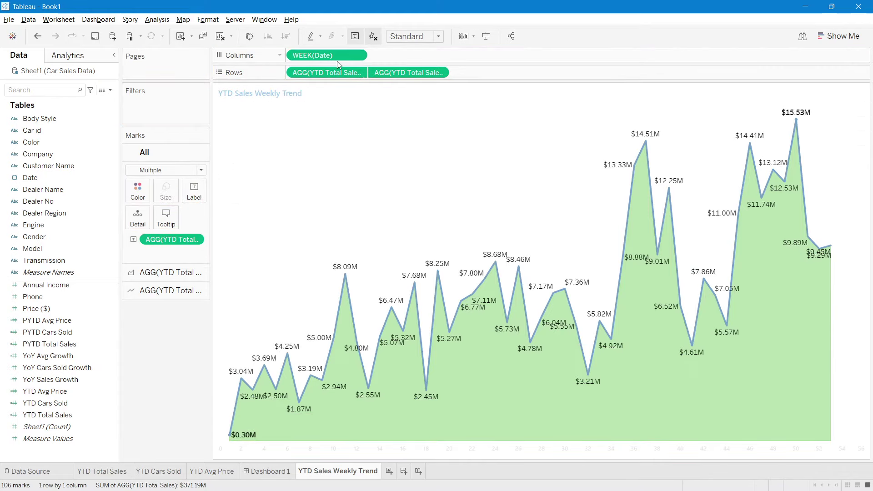
# Limit the weekly trend's mark labels to the Min/Max values.
pyautogui.click(188, 199)
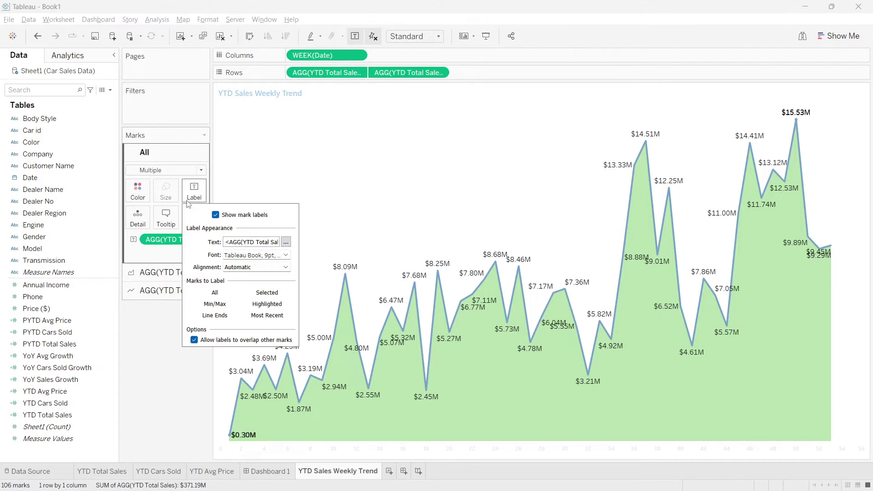
pyautogui.click(215, 304)
pyautogui.click(143, 313)
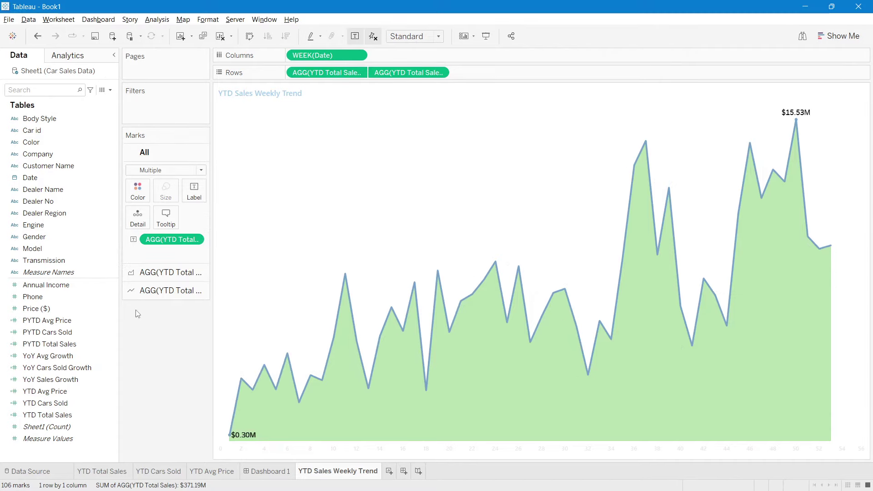
# Format the YTD Total Sales label text as Segoe UI Semibold, size 8, in light grey, and return to Dashboard 1.
pyautogui.click(194, 191)
pyautogui.click(286, 242)
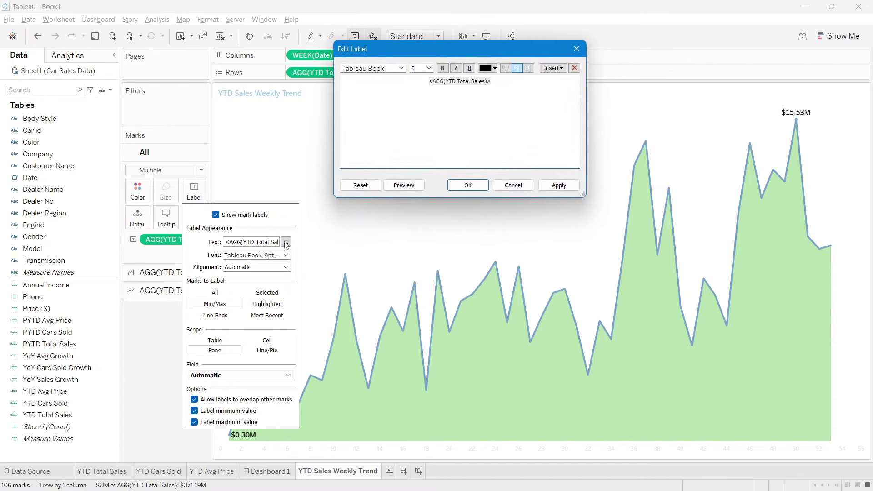
pyautogui.hotkey('ctrl', 'a')
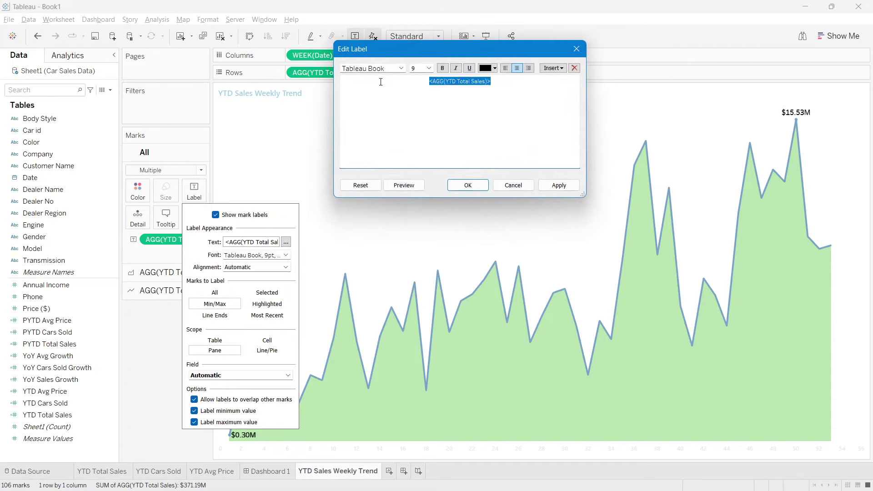
pyautogui.click(428, 68)
pyautogui.click(424, 77)
pyautogui.click(489, 69)
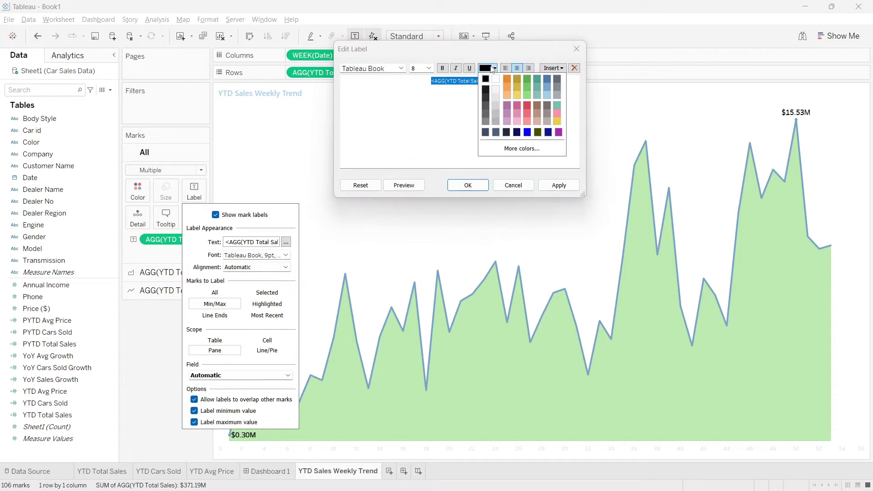
pyautogui.click(497, 101)
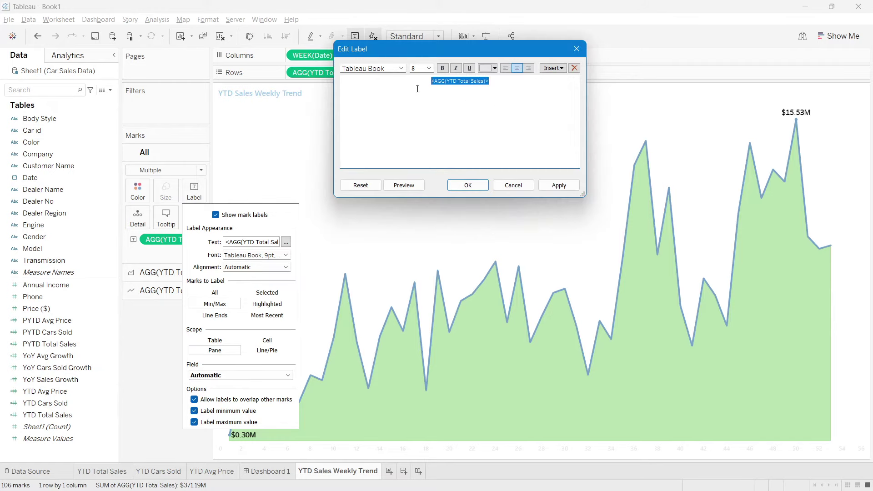
pyautogui.click(401, 69)
pyautogui.scroll(10, 403, 165)
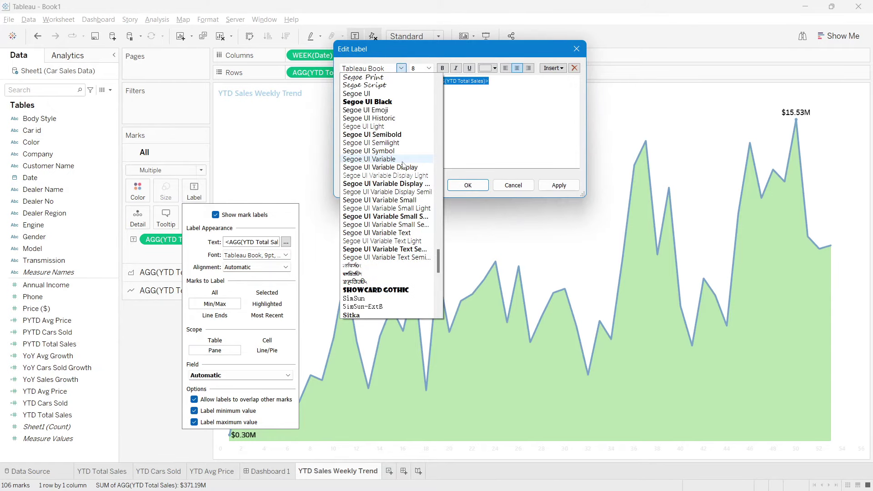
pyautogui.click(390, 135)
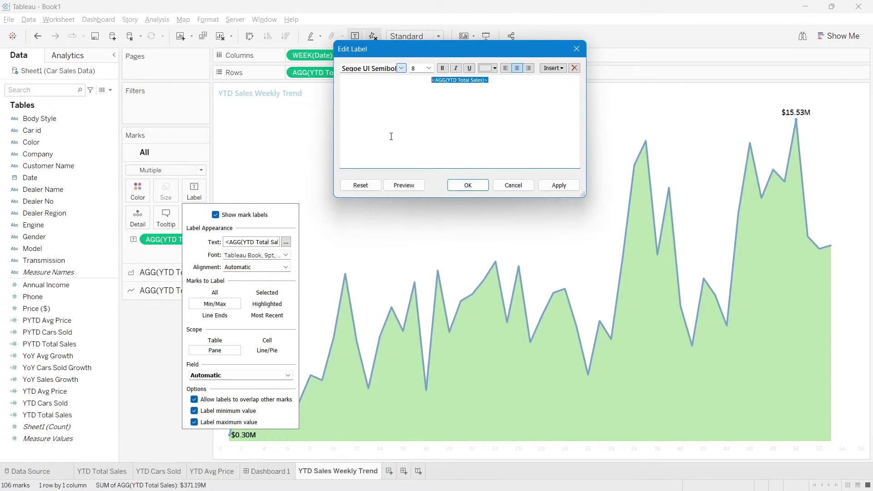
pyautogui.click(468, 185)
pyautogui.click(867, 140)
pyautogui.click(268, 471)
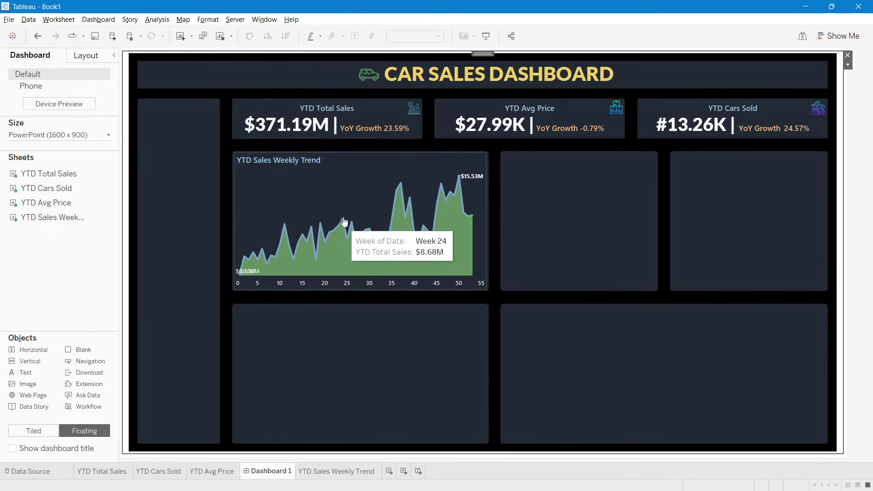
# Set the opacity of the weekly trend's area marks to 25% on its worksheet and return to Dashboard 1.
pyautogui.click(351, 175)
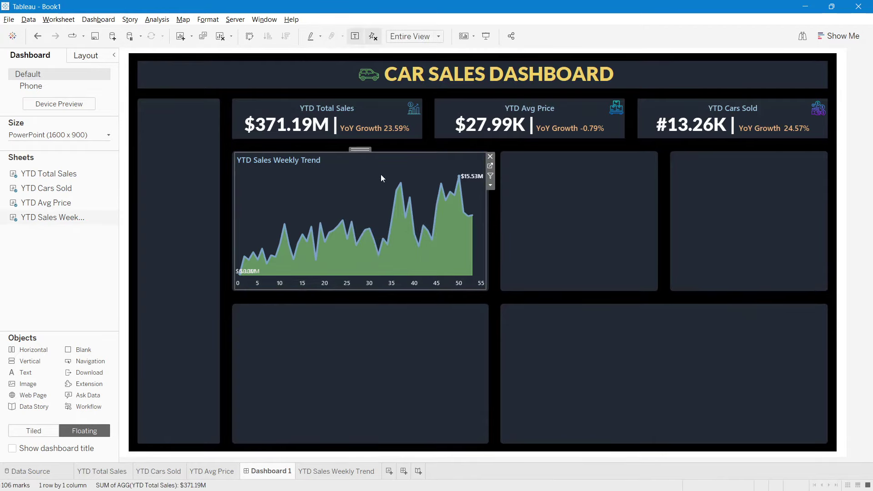
pyautogui.click(491, 167)
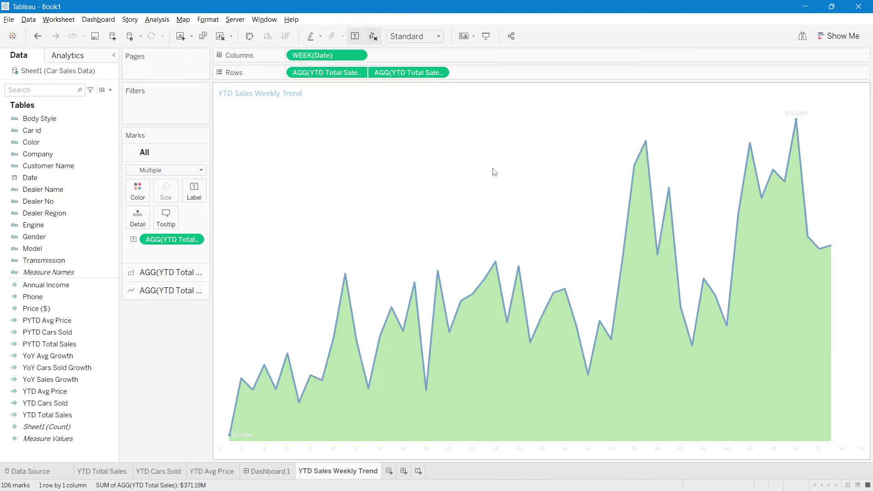
pyautogui.click(170, 272)
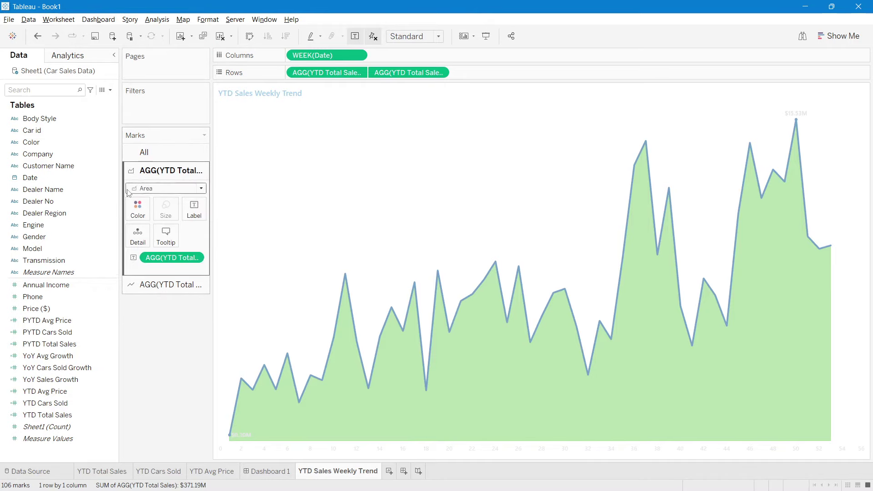
pyautogui.click(141, 190)
pyautogui.click(140, 191)
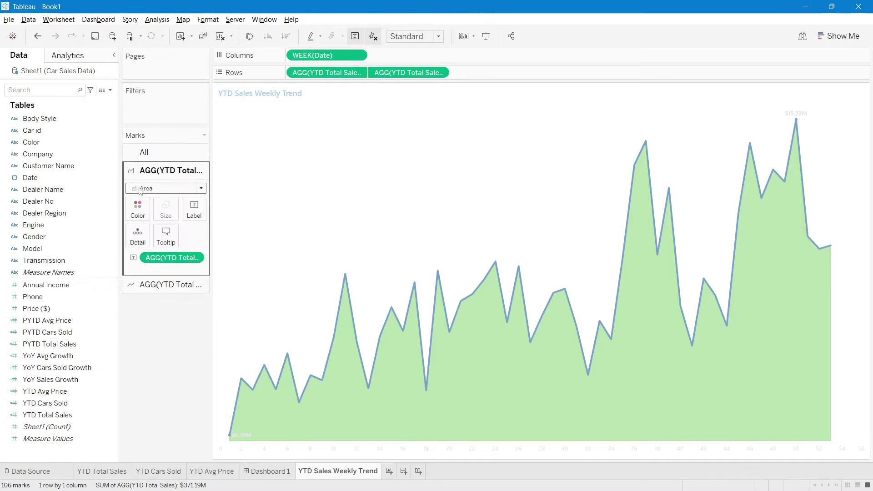
pyautogui.click(140, 212)
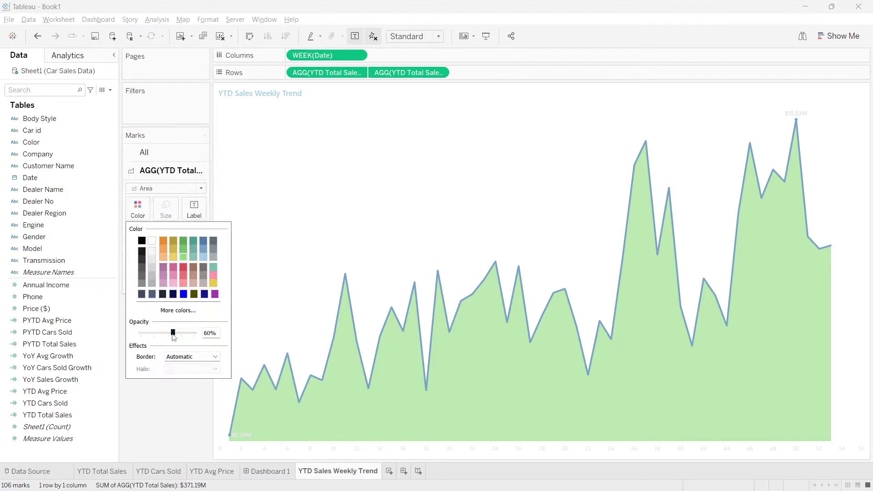
pyautogui.moveTo(173, 333); pyautogui.dragTo(156, 337)
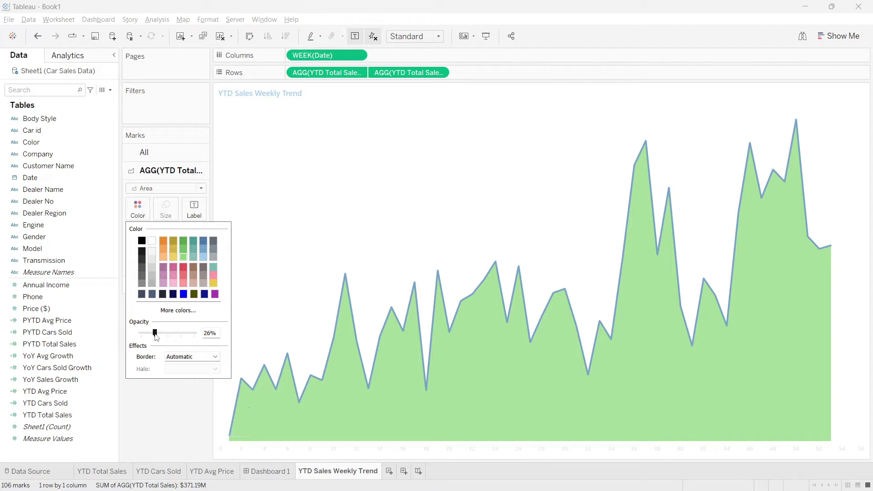
pyautogui.doubleClick(214, 336)
pyautogui.write('25')
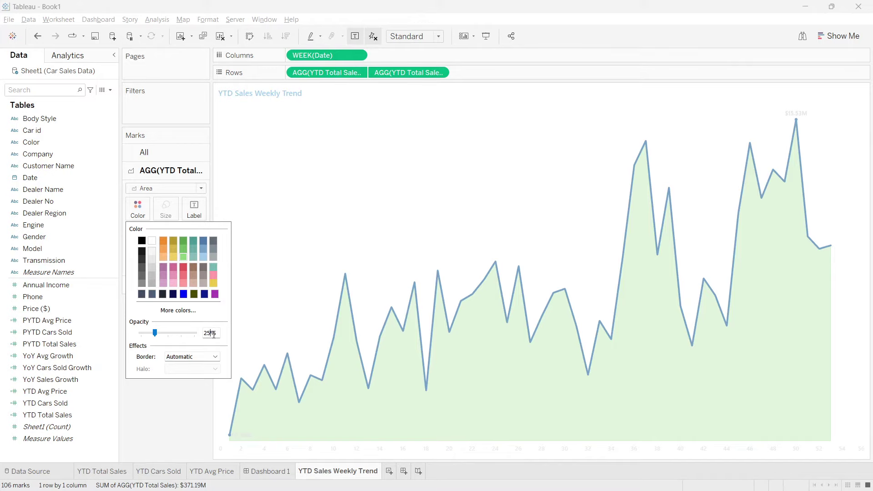
pyautogui.press('Return')
pyautogui.click(148, 419)
pyautogui.click(267, 471)
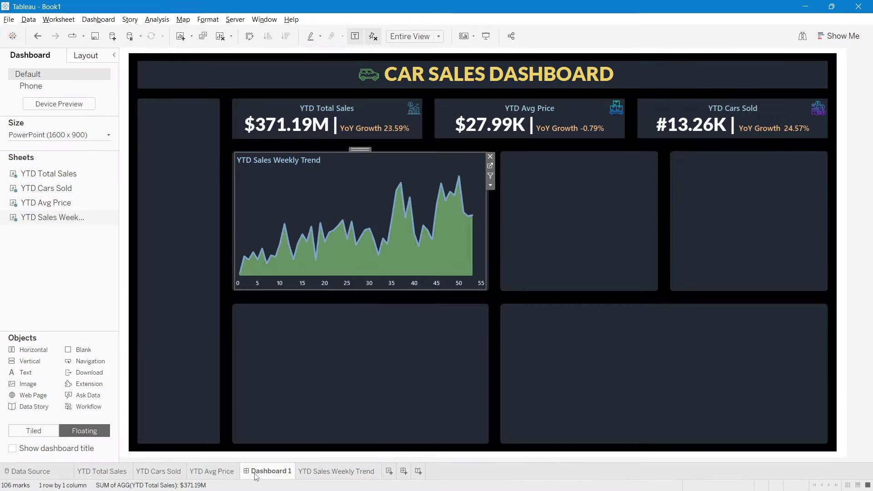
pyautogui.click(322, 354)
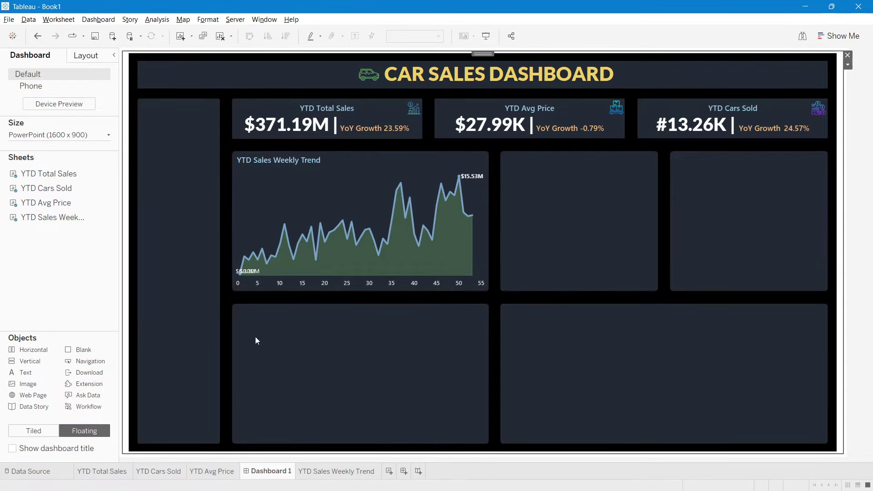
# On the YTD Sales Weekly Trend worksheet, remove the duplicate YTD Total Sales label from the line marks and return to Dashboard 1.
pyautogui.moveTo(253, 273)
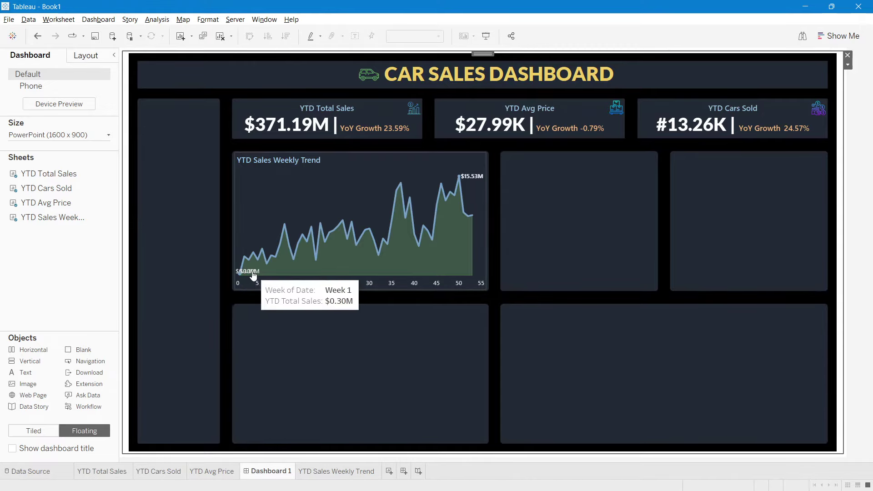
pyautogui.click(465, 162)
pyautogui.click(490, 170)
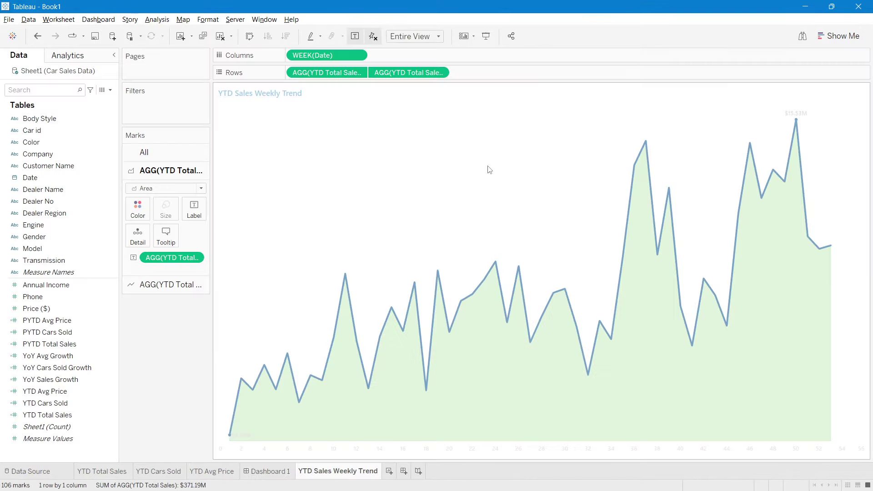
pyautogui.click(168, 285)
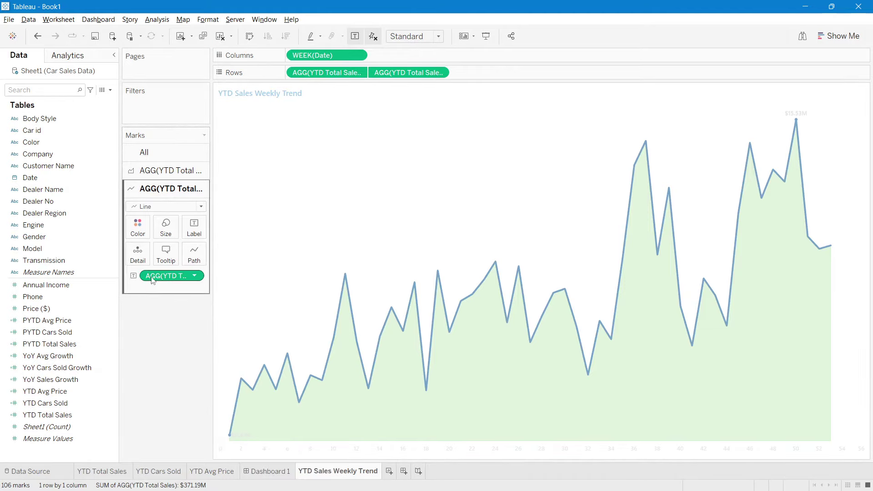
pyautogui.moveTo(152, 279); pyautogui.dragTo(146, 345)
pyautogui.click(268, 471)
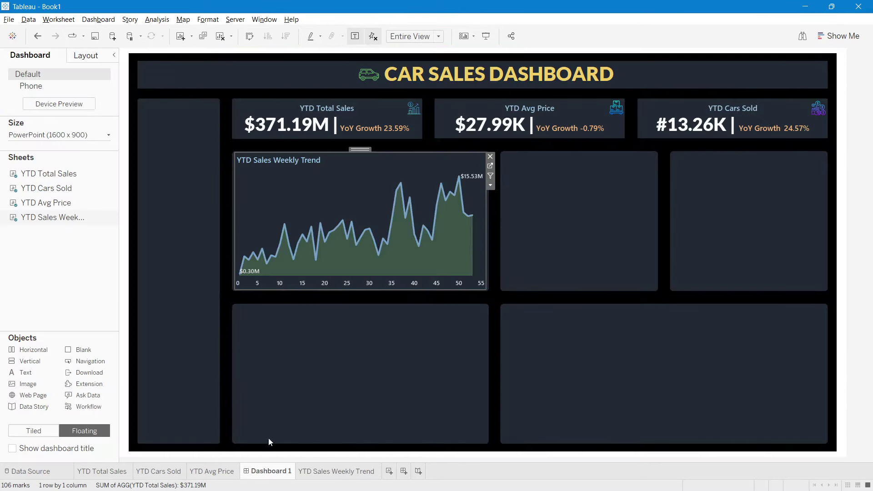
pyautogui.click(645, 216)
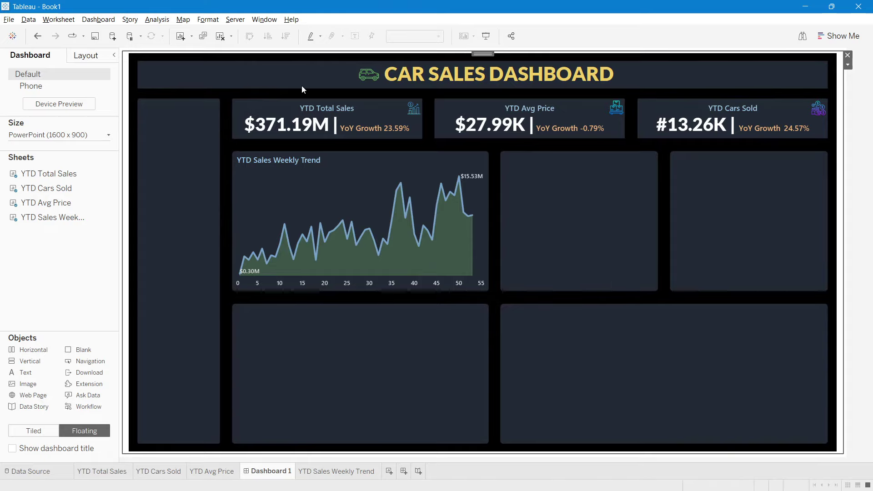
# Switch to the Tableau Car Sales PPT in PowerPoint and copy the heading "YTD Total Sales by Body Style" from the problem statement.
pyautogui.moveTo(290, 254)
pyautogui.moveTo(308, 237)
pyautogui.moveTo(424, 473)
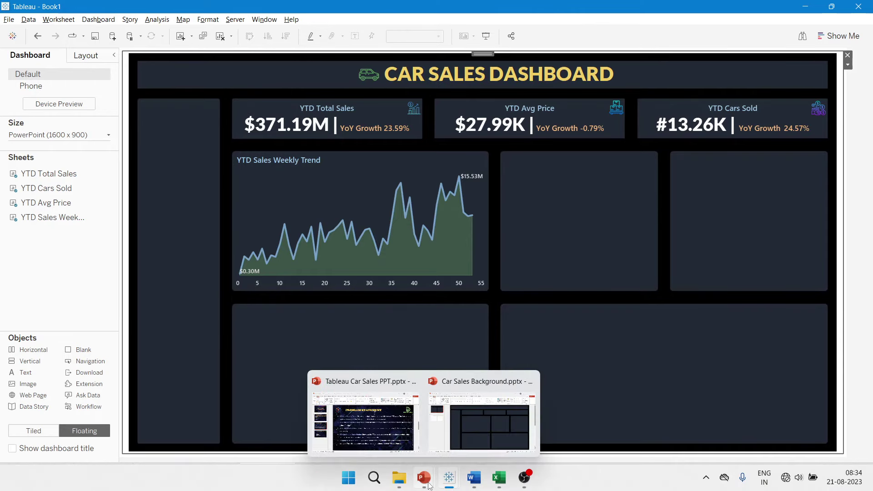
pyautogui.click(363, 419)
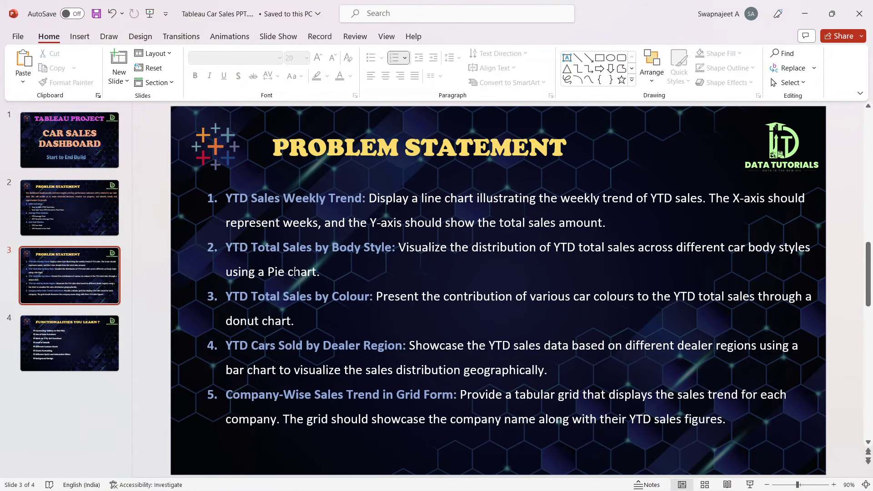
pyautogui.moveTo(227, 247); pyautogui.dragTo(389, 247)
pyautogui.hotkey('ctrl', 'c')
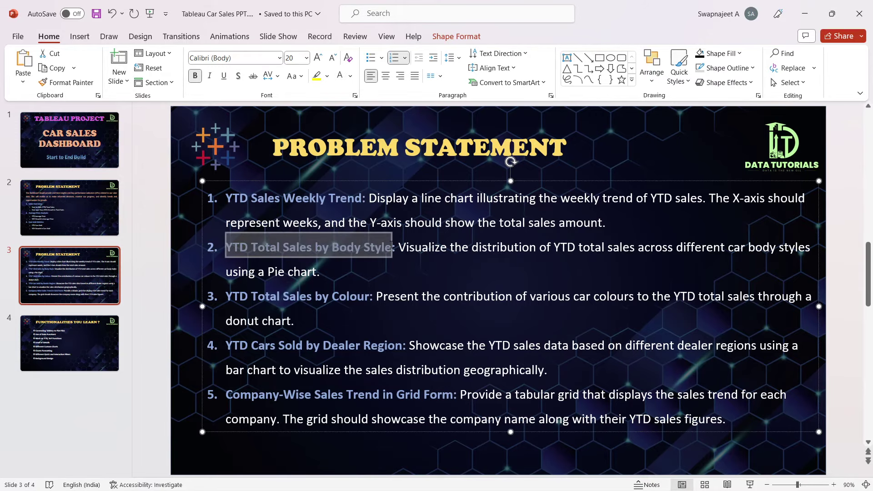
pyautogui.click(391, 248)
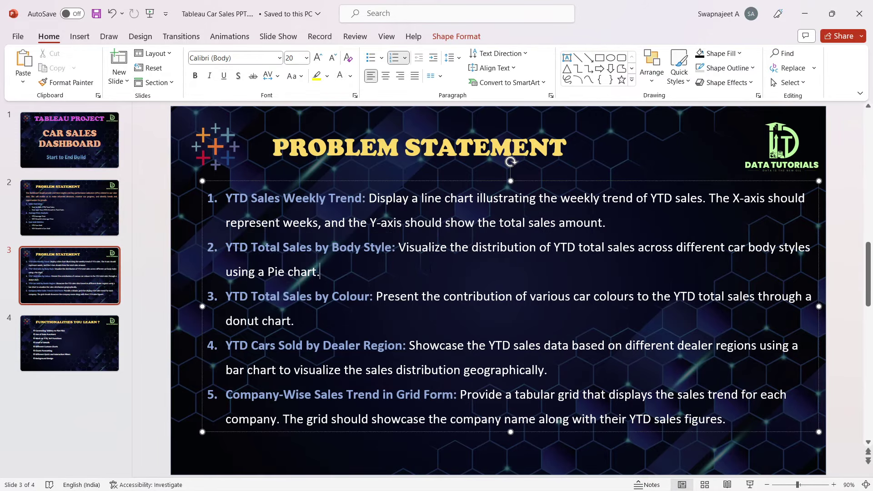
# Return to Tableau and add a new worksheet named with the copied heading "YTD Total Sales by Body Style".
pyautogui.hotkey('alt', 'Tab')
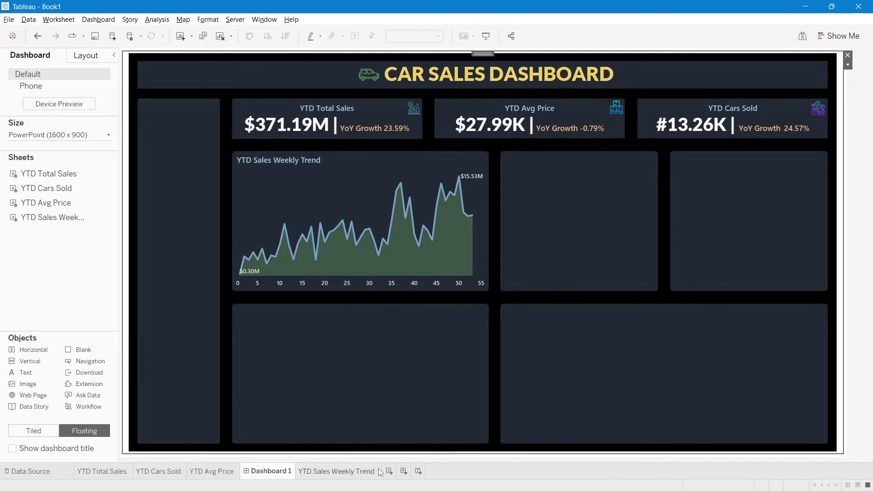
pyautogui.click(389, 472)
pyautogui.doubleClick(390, 472)
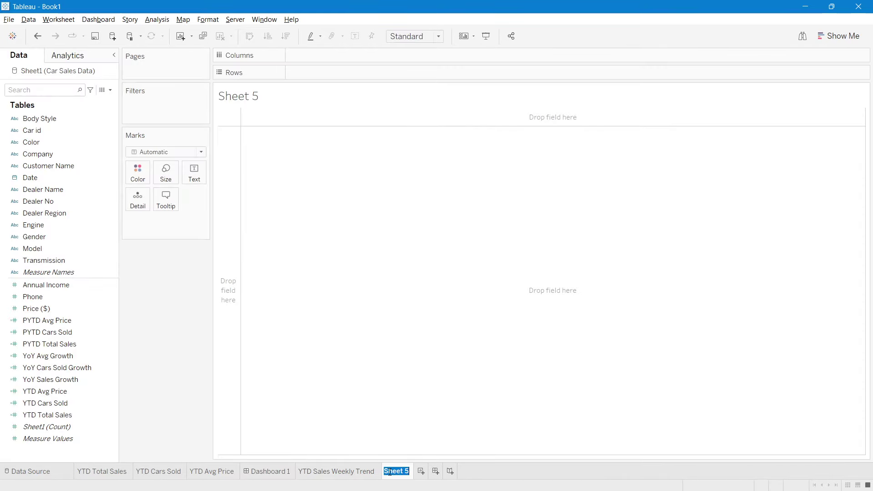
pyautogui.hotkey('ctrl', 'v')
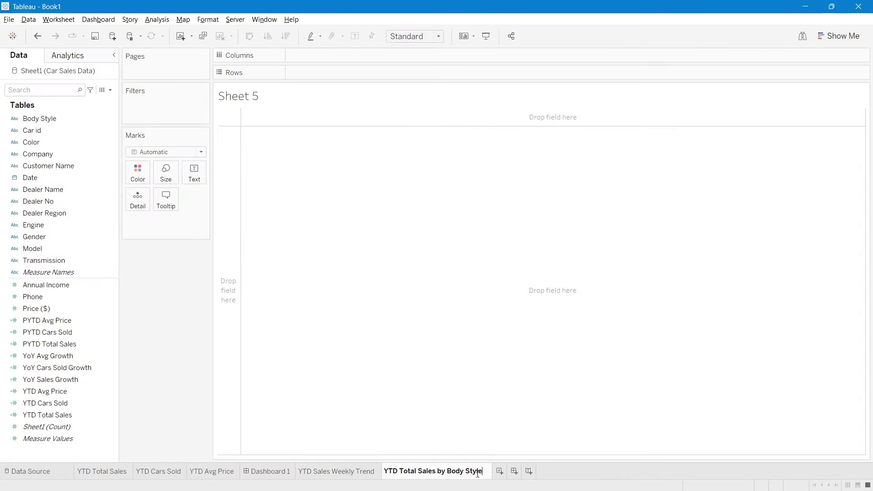
pyautogui.press('Return')
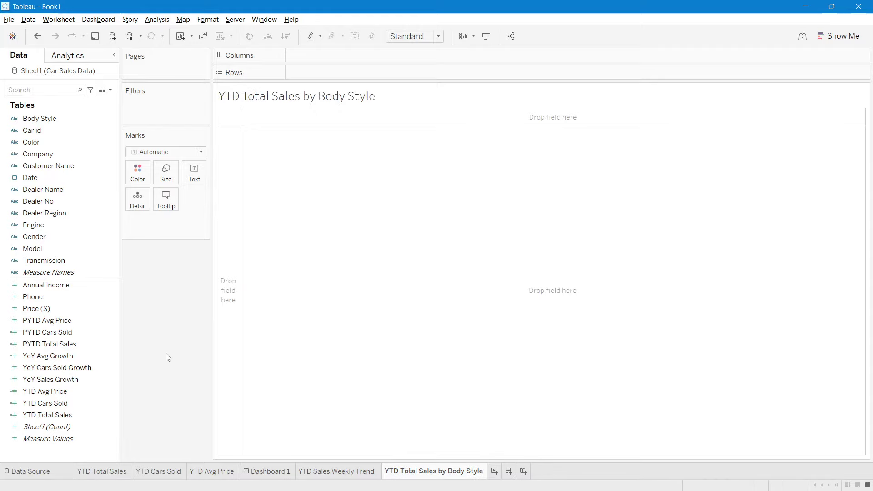
# Set the new worksheet's mark type to Pie and colour the slices by Body Style.
pyautogui.click(146, 154)
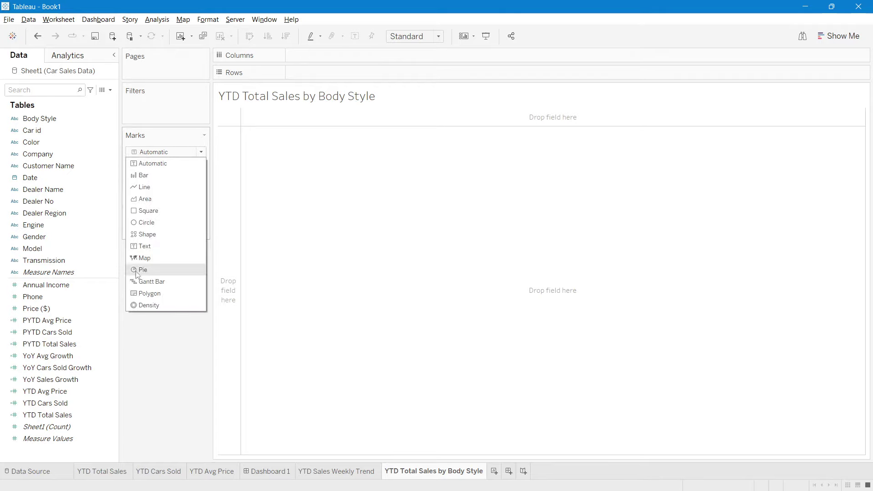
pyautogui.click(156, 273)
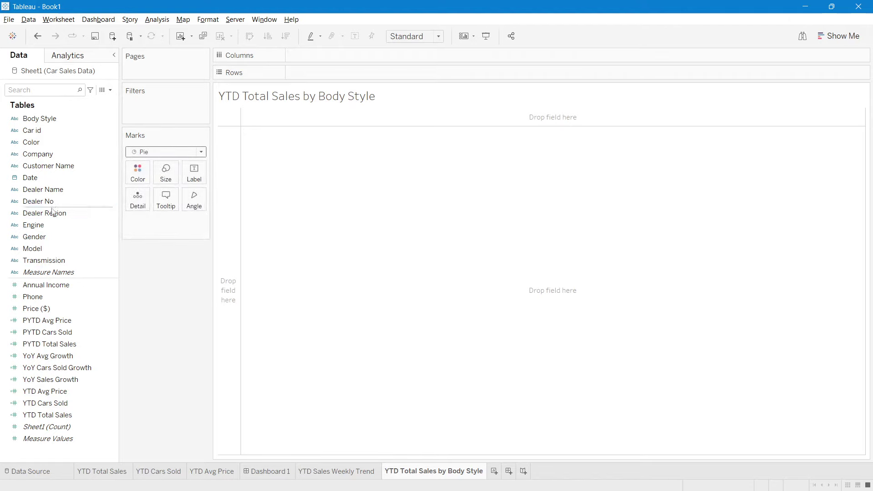
pyautogui.click(46, 118)
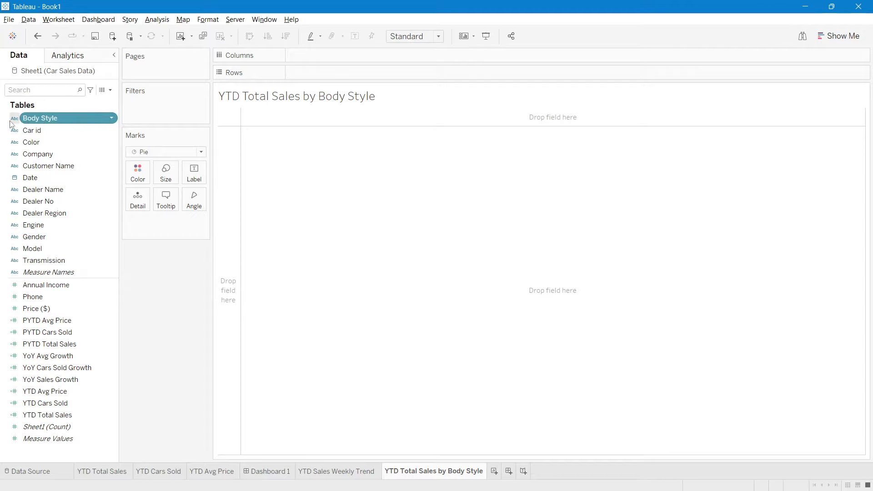
pyautogui.moveTo(61, 128); pyautogui.dragTo(144, 180)
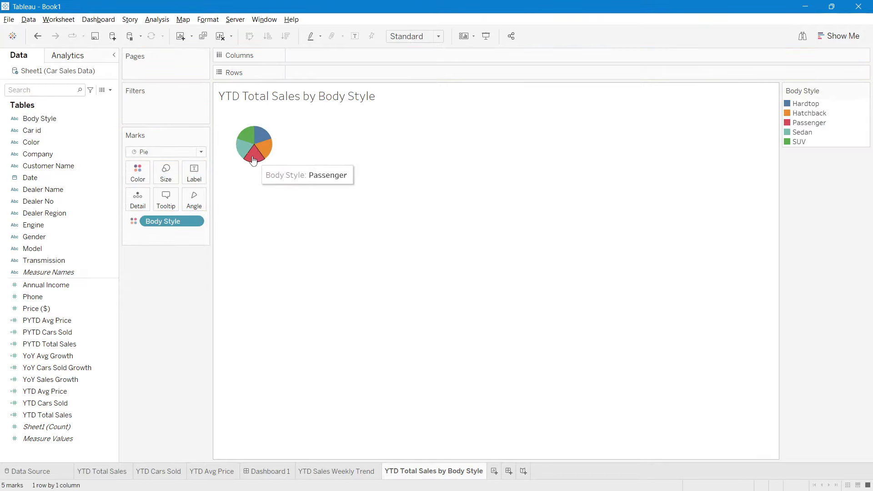
# Fit the pie chart to Entire View and set the slice angles by YTD Total Sales.
pyautogui.click(419, 36)
pyautogui.click(414, 79)
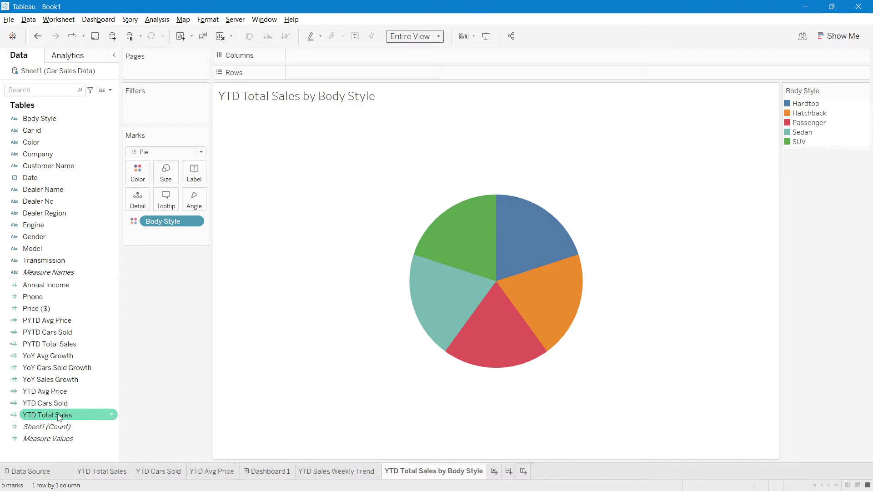
pyautogui.moveTo(47, 415); pyautogui.dragTo(185, 203)
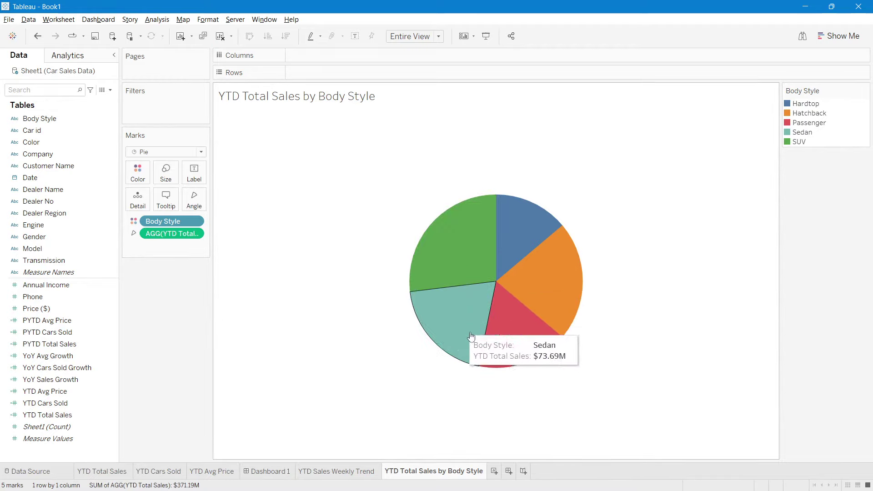
pyautogui.moveTo(539, 259)
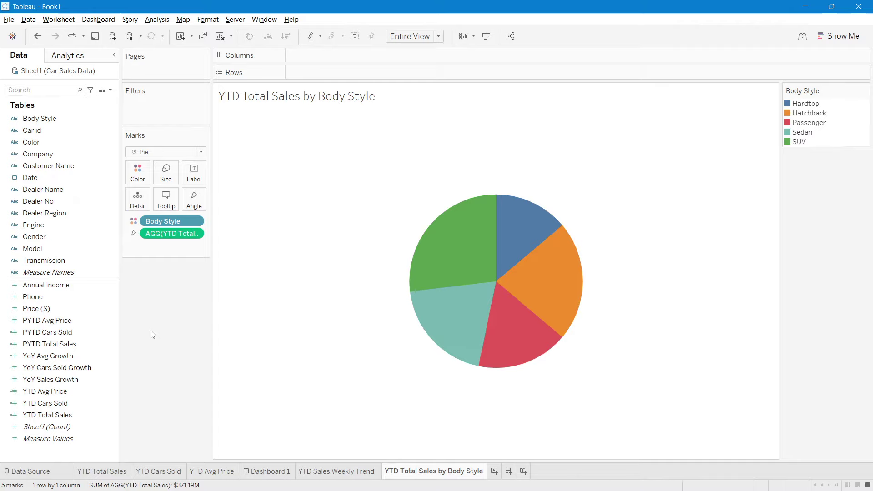
# Label the pie slices with copies of the Body Style and YTD Total Sales fields.
pyautogui.moveTo(432, 261)
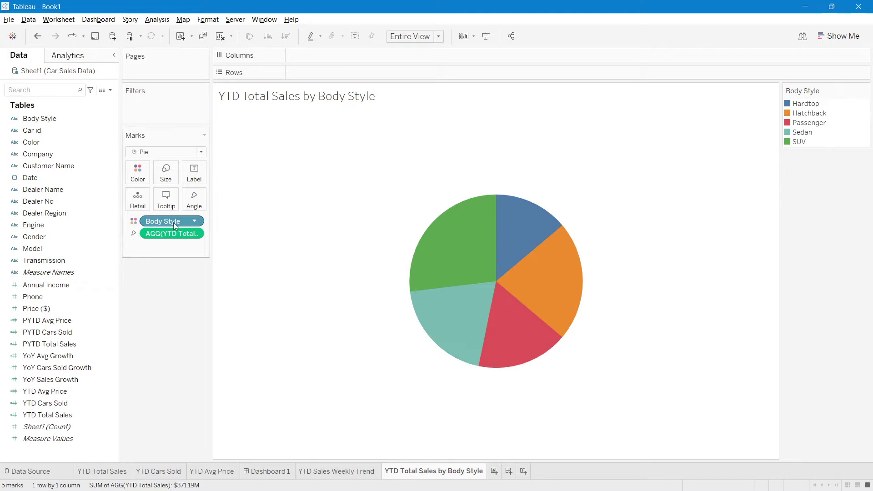
pyautogui.moveTo(160, 223); pyautogui.dragTo(196, 181)
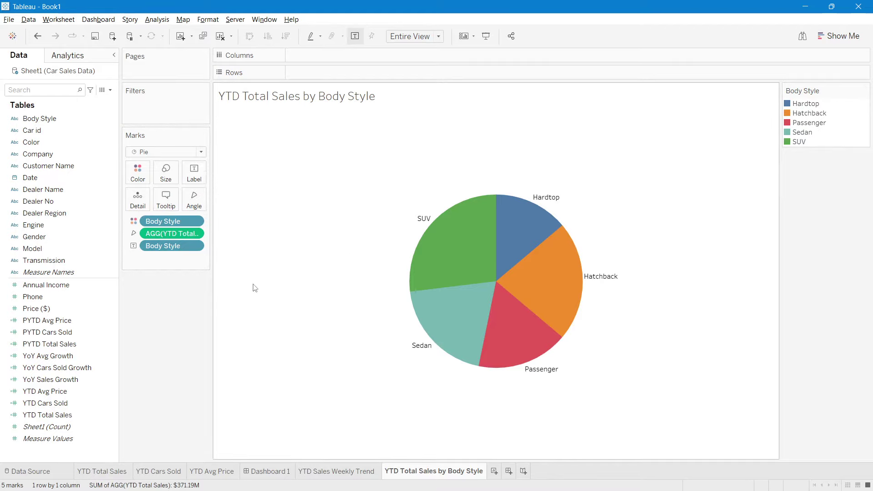
pyautogui.moveTo(158, 234); pyautogui.dragTo(190, 180)
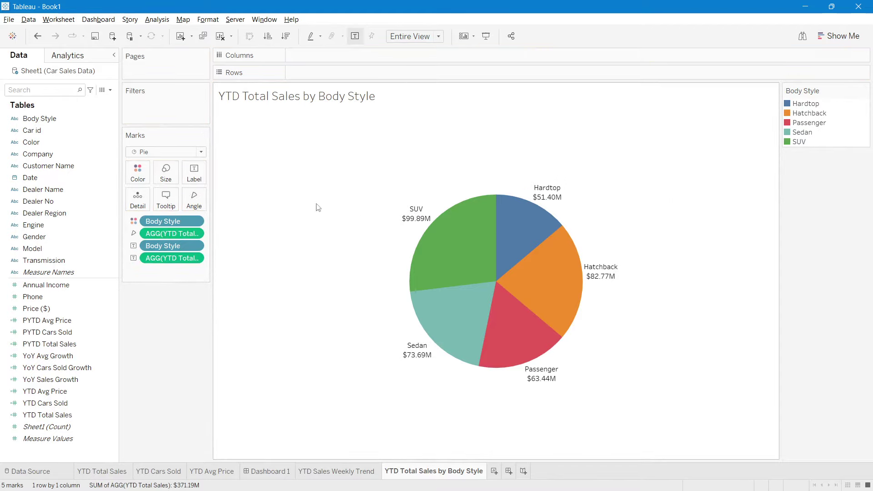
# Format the pie's Body Style and YTD Total Sales label text as Segoe UI Semibold, size 8, in light grey.
pyautogui.click(203, 182)
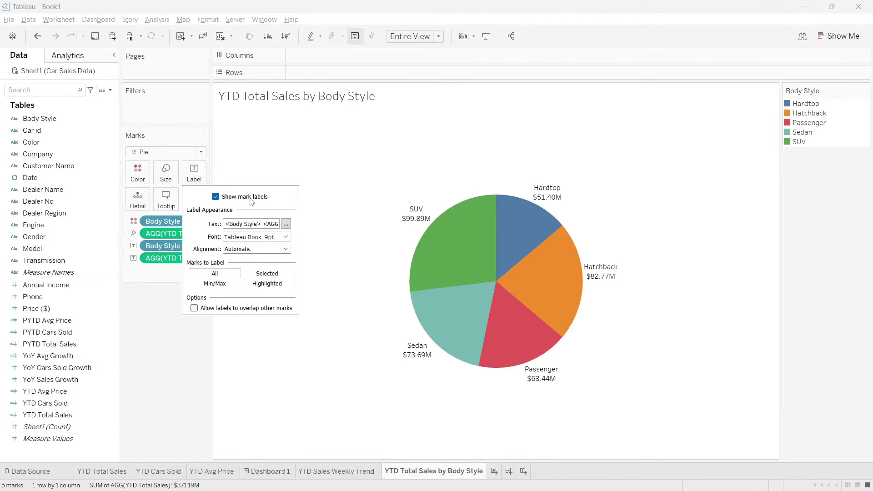
pyautogui.click(286, 225)
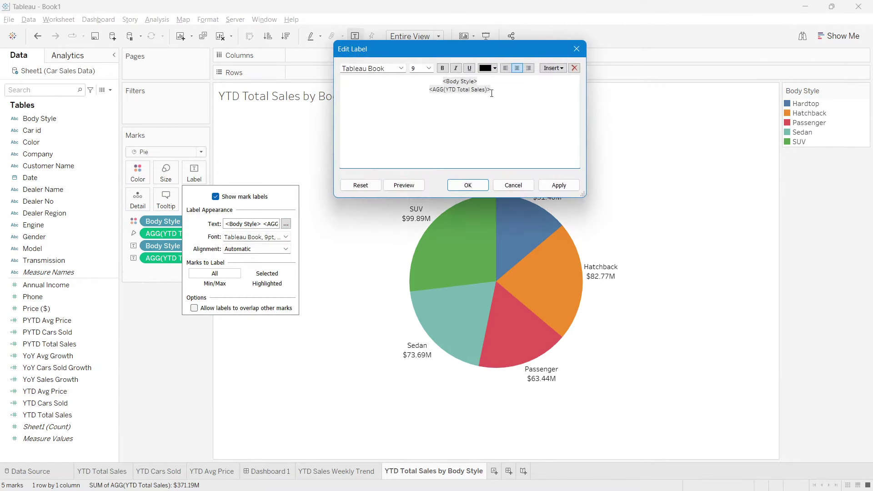
pyautogui.moveTo(492, 93); pyautogui.dragTo(416, 75)
pyautogui.click(493, 71)
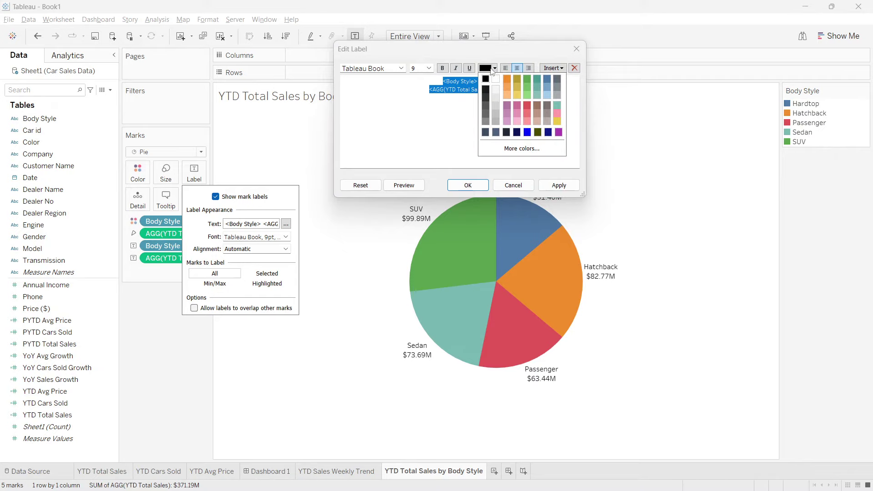
pyautogui.click(501, 93)
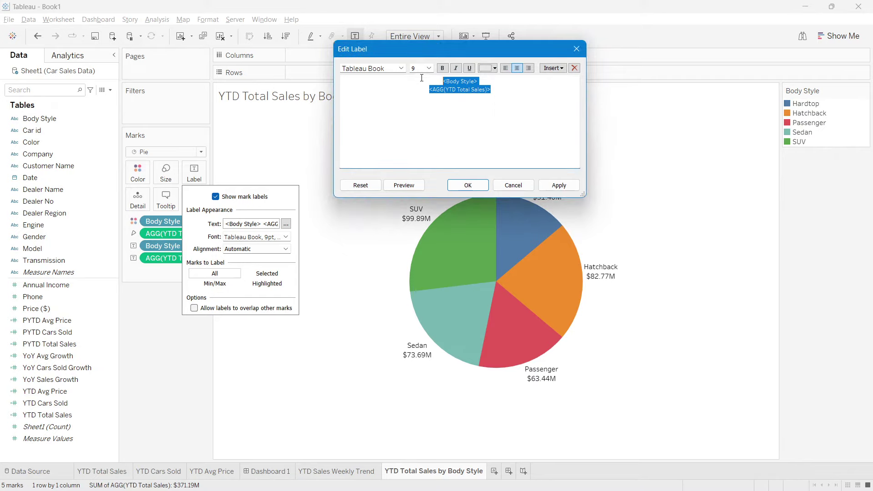
pyautogui.click(401, 68)
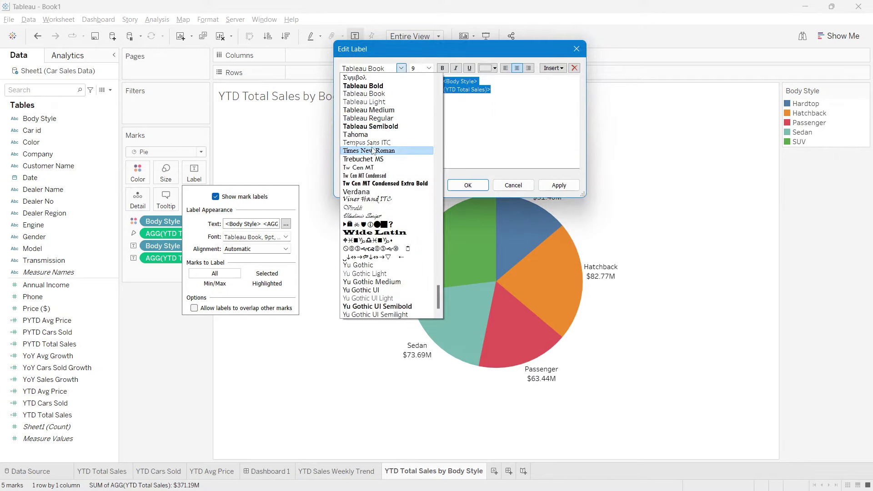
pyautogui.scroll(10, 373, 149)
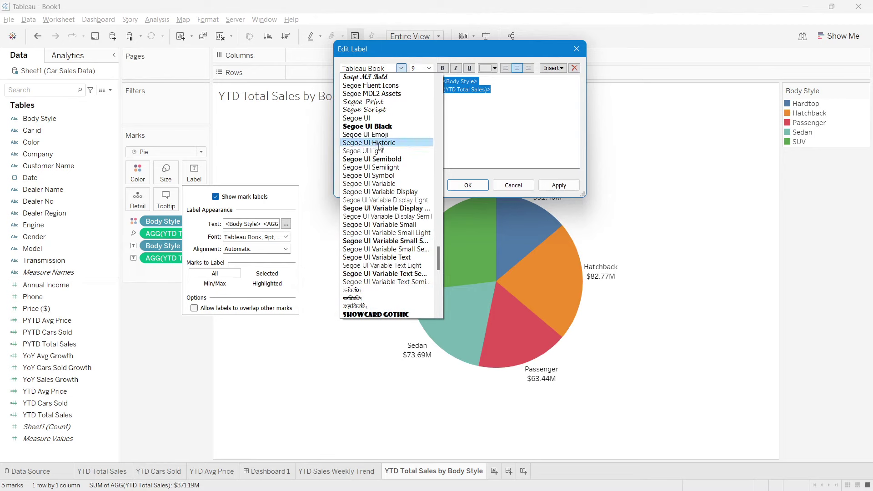
pyautogui.click(372, 159)
pyautogui.click(429, 68)
pyautogui.click(426, 76)
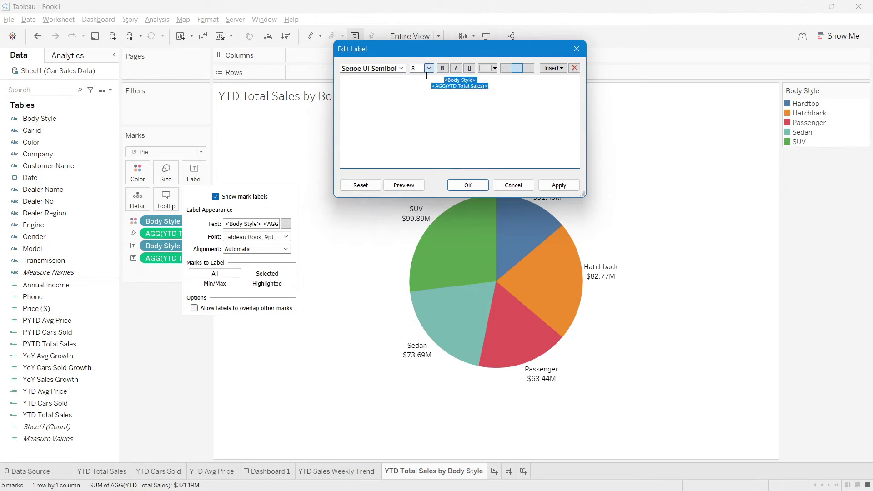
pyautogui.click(468, 185)
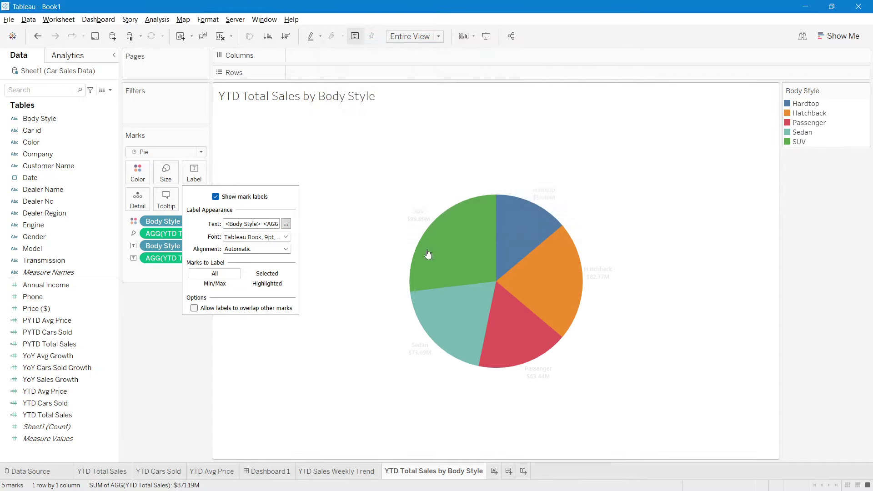
pyautogui.click(153, 389)
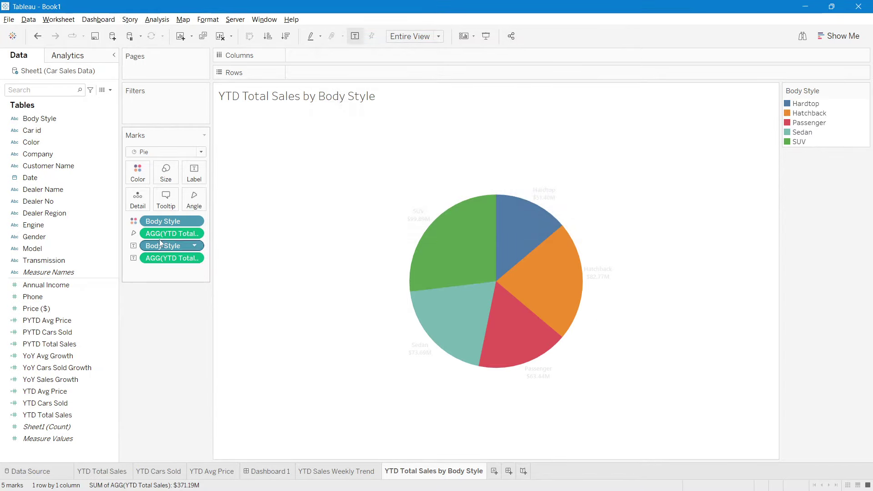
# Assign the Brown colour palette to the Body Style slices of the pie chart.
pyautogui.click(138, 181)
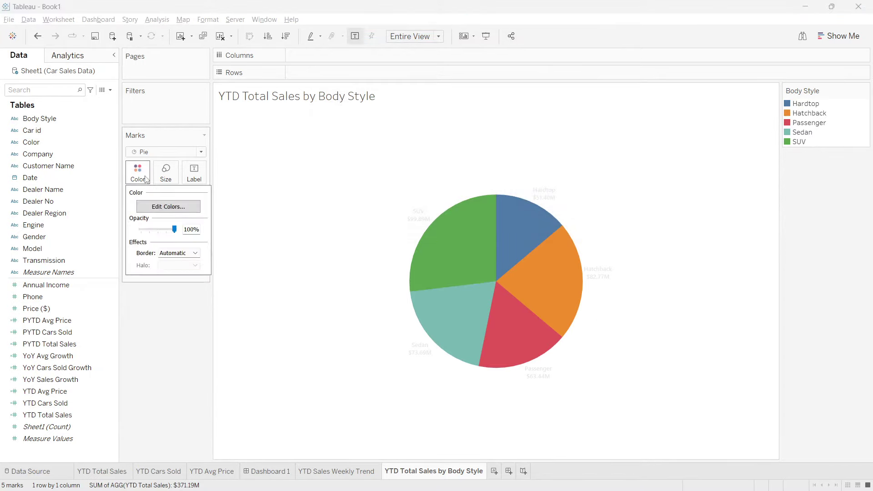
pyautogui.click(199, 208)
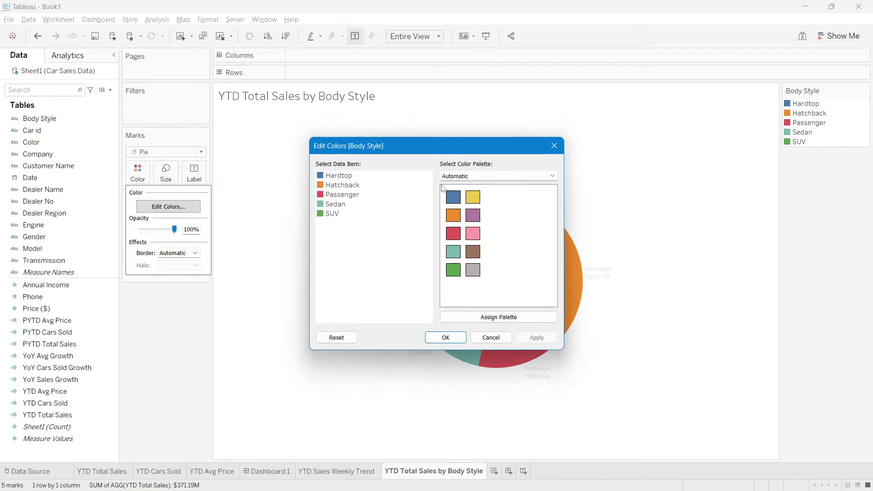
pyautogui.click(444, 177)
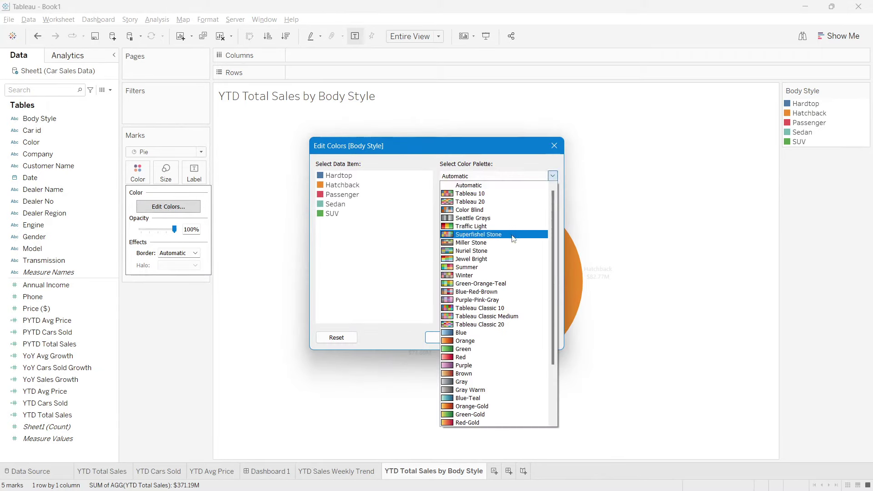
pyautogui.click(499, 374)
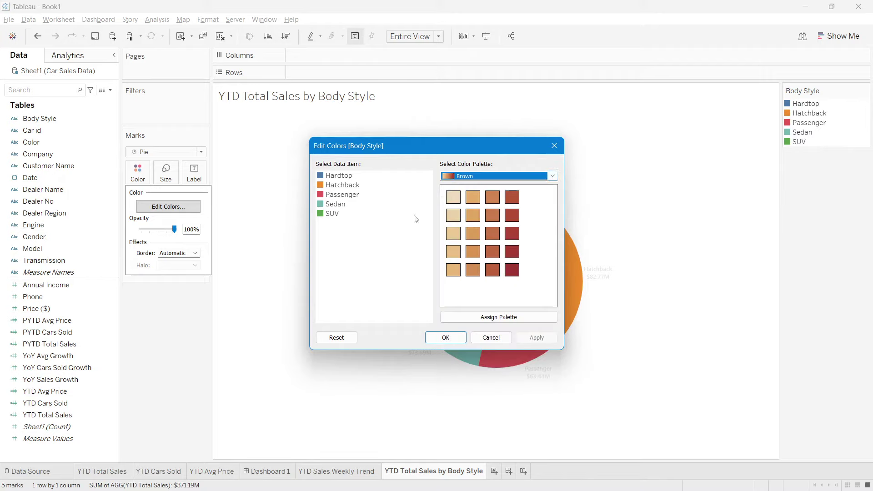
pyautogui.click(472, 321)
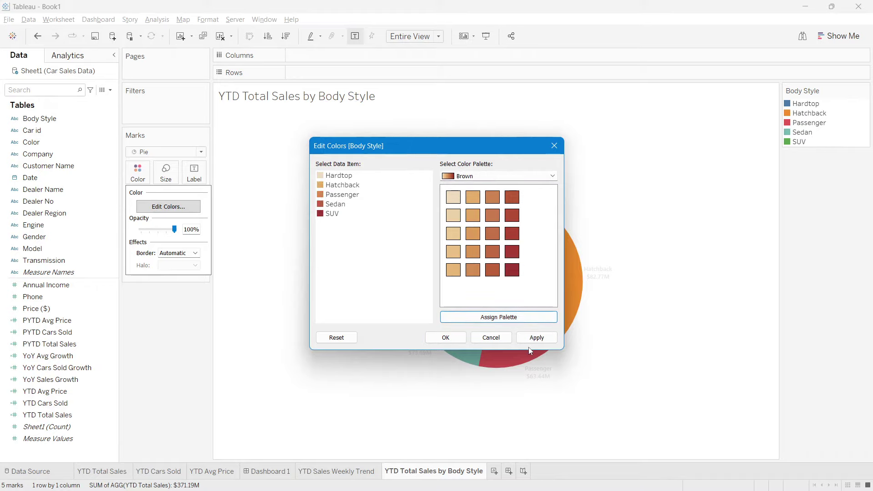
pyautogui.click(463, 338)
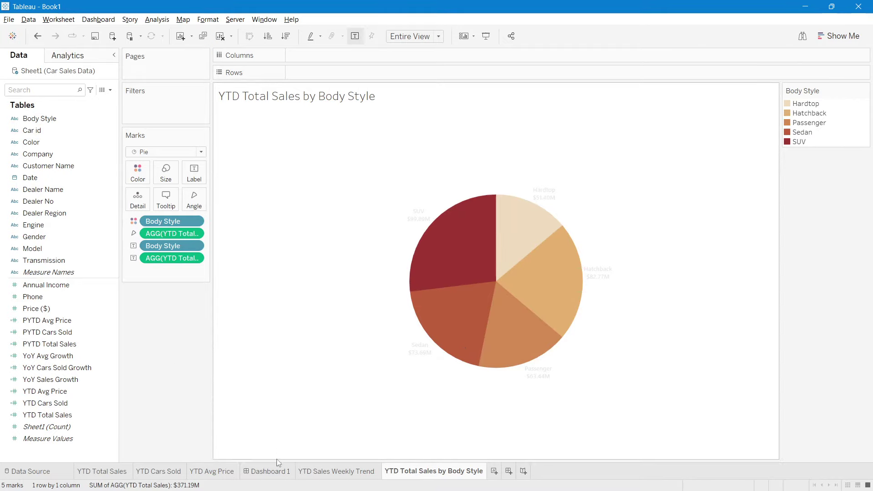
# Place the YTD Total Sales by Body Style sheet on Dashboard 1 and size it to the empty panel beside the weekly trend.
pyautogui.click(268, 472)
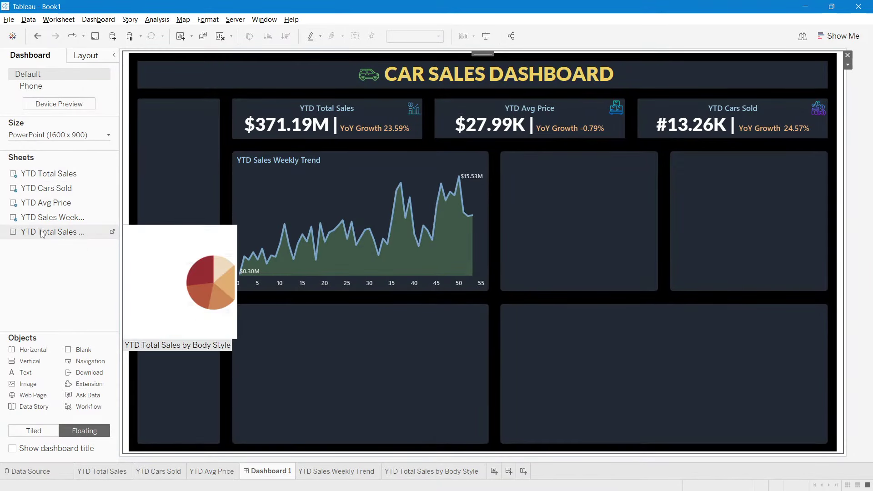
pyautogui.moveTo(50, 232); pyautogui.dragTo(503, 152)
pyautogui.moveTo(745, 226); pyautogui.dragTo(656, 228)
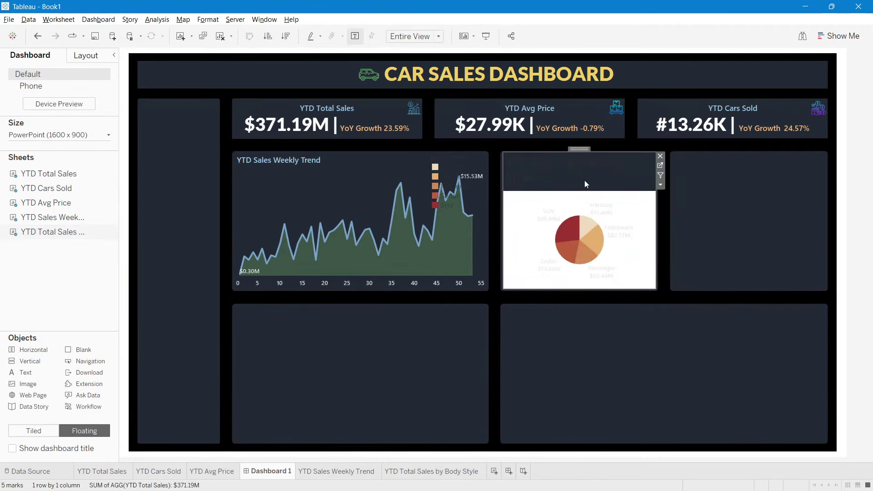
# Format the pie chart's dashboard title as Segoe UI Semibold, size 10, in light blue.
pyautogui.doubleClick(525, 173)
pyautogui.hotkey('ctrl', 'a')
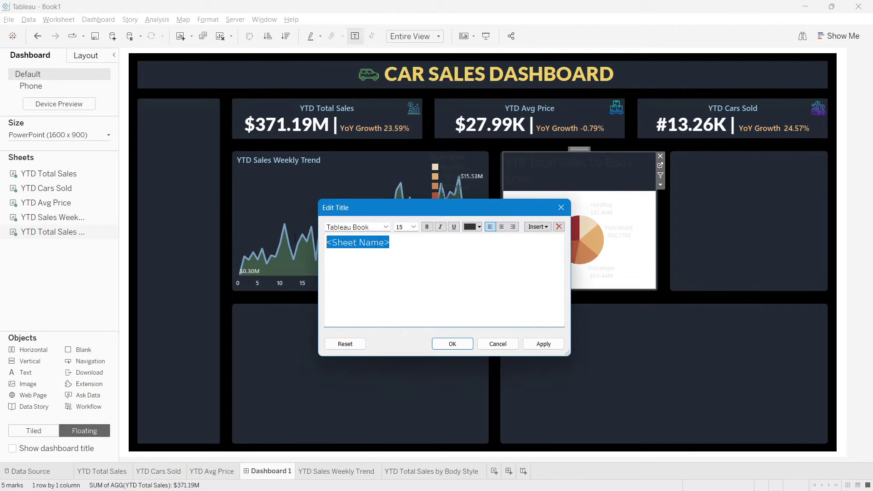
pyautogui.click(478, 227)
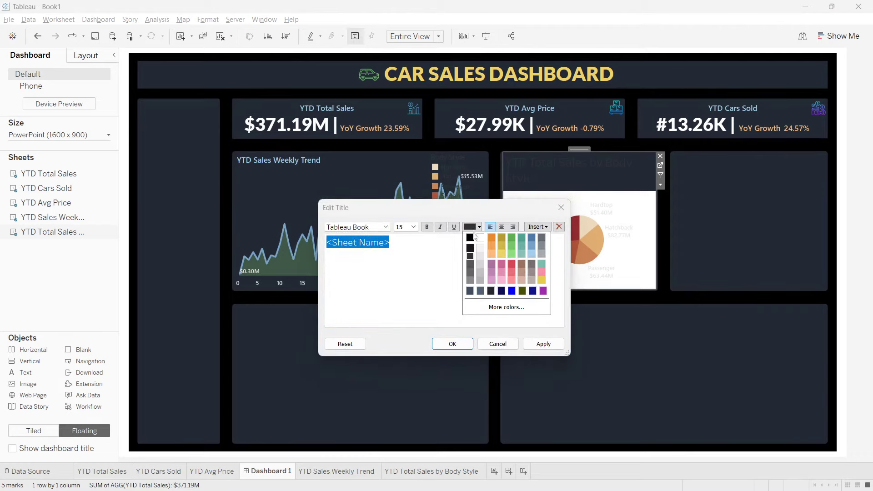
pyautogui.click(533, 254)
pyautogui.click(415, 227)
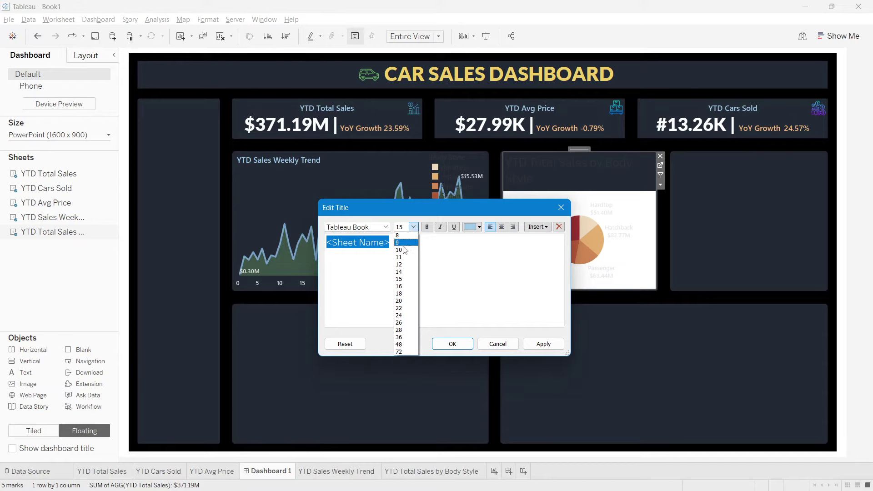
pyautogui.click(402, 252)
pyautogui.click(386, 227)
pyautogui.scroll(5, 393, 319)
pyautogui.scroll(10, 393, 319)
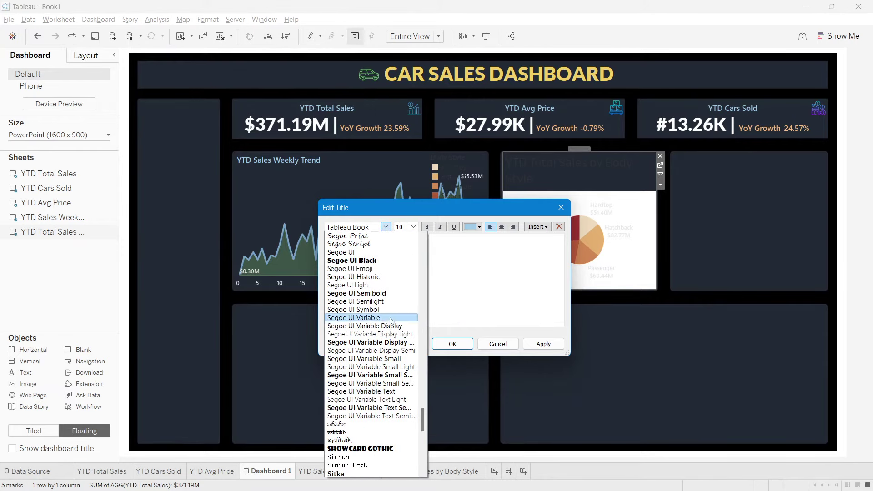
pyautogui.click(373, 294)
pyautogui.click(558, 348)
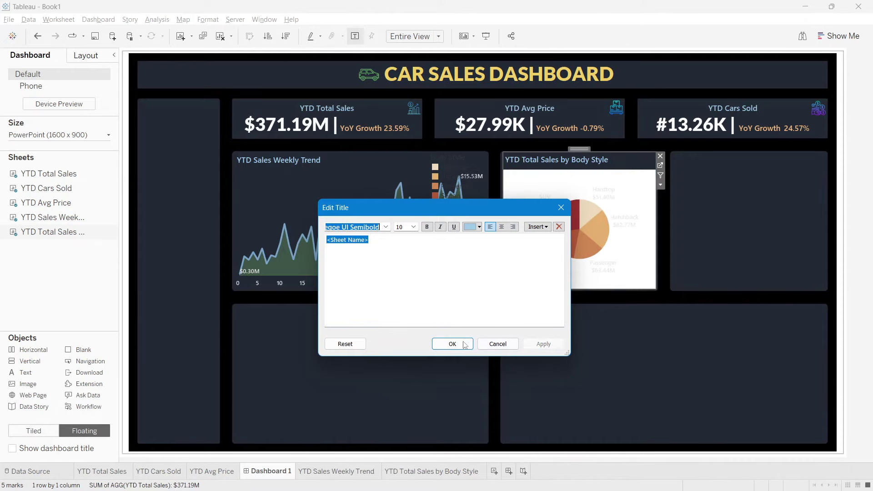
pyautogui.click(434, 344)
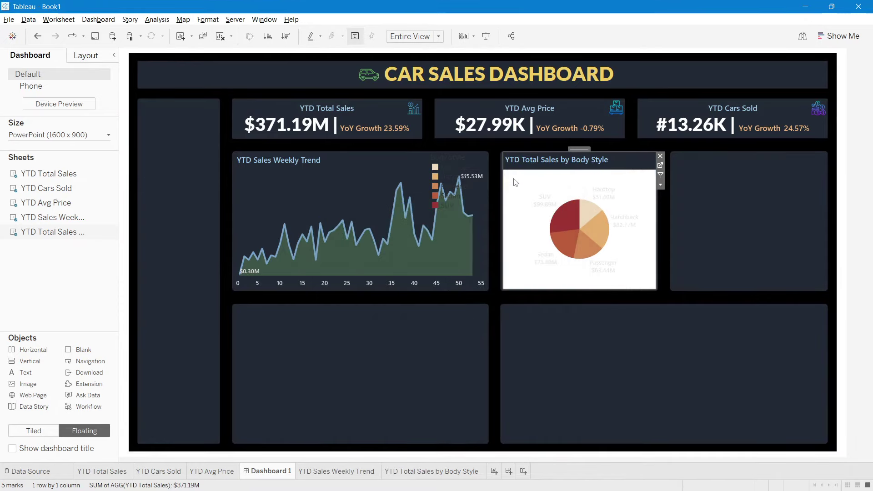
# Set the pie chart's worksheet shading to None so the dark dashboard panel shows behind it.
pyautogui.rightClick(507, 180)
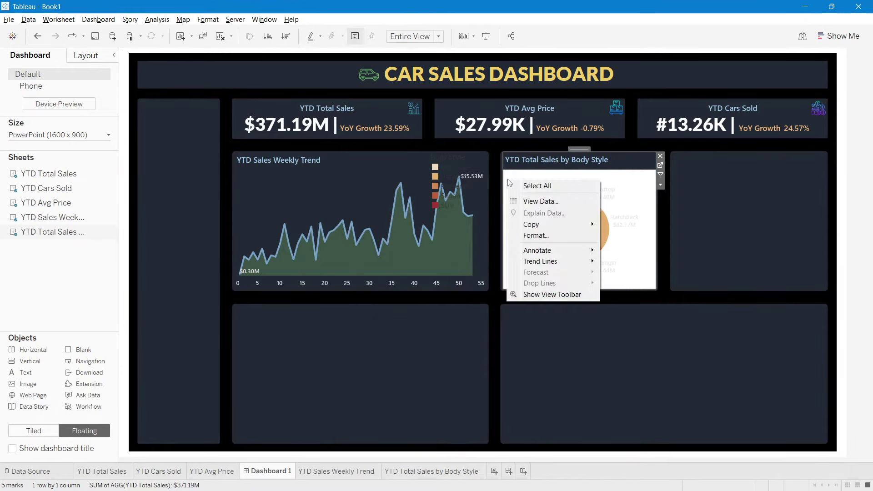
pyautogui.click(536, 235)
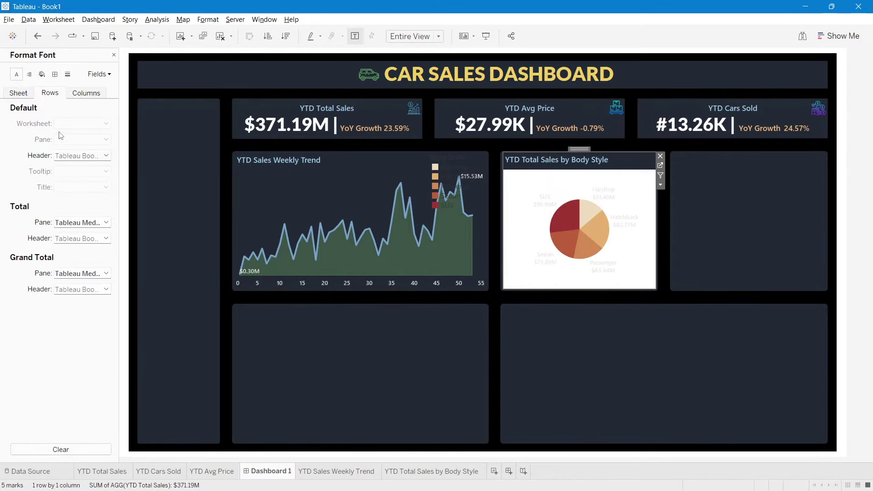
pyautogui.click(42, 75)
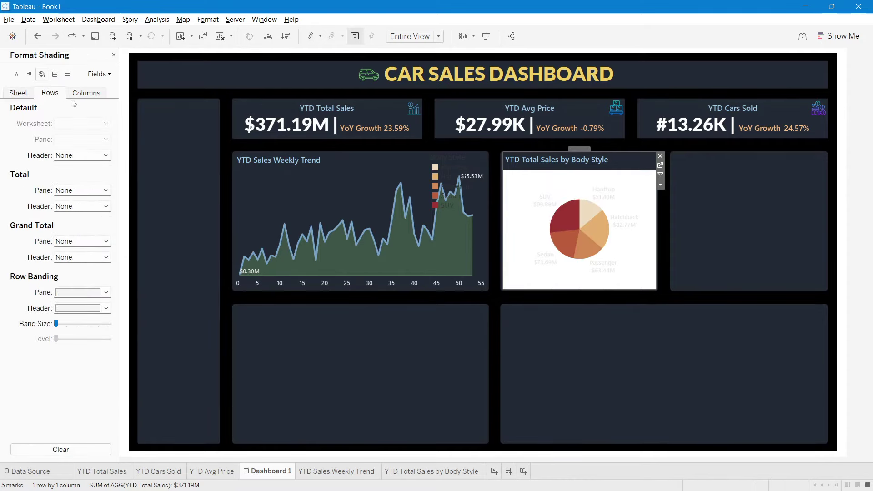
pyautogui.click(25, 96)
pyautogui.click(73, 122)
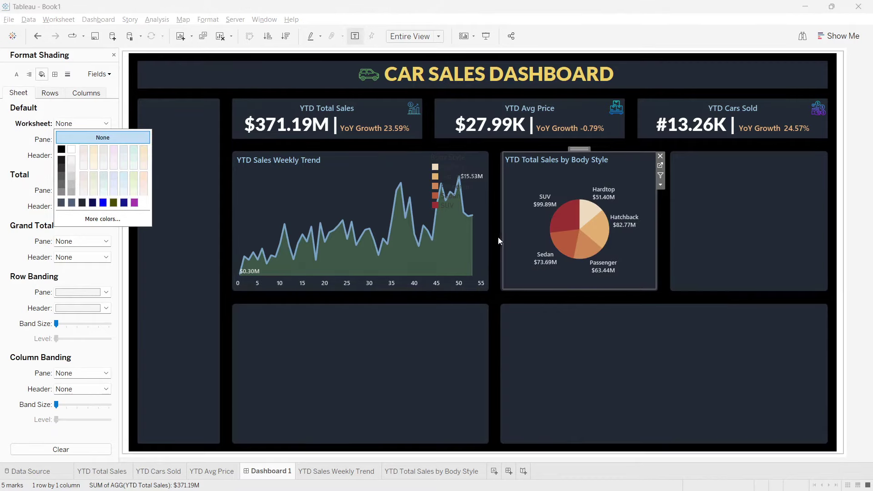
pyautogui.click(113, 56)
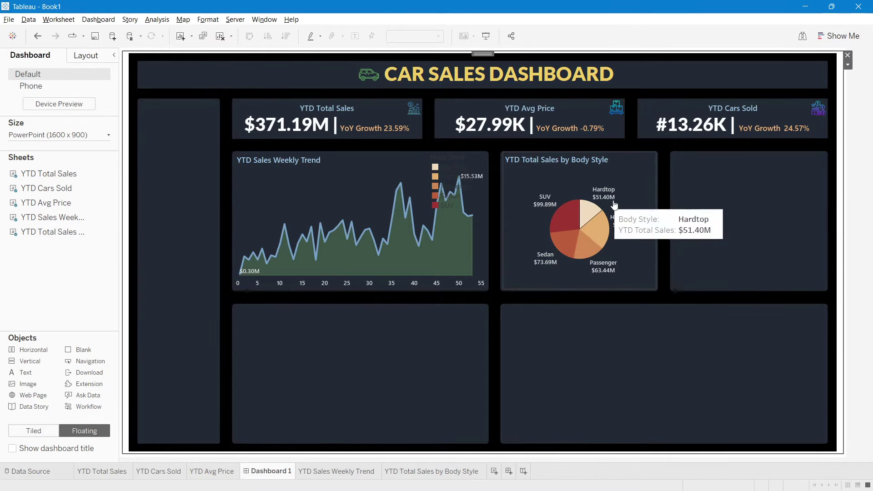
# Enlarge the pie on the YTD Total Sales by Body Style worksheet and return to Dashboard 1.
pyautogui.click(634, 181)
pyautogui.click(661, 166)
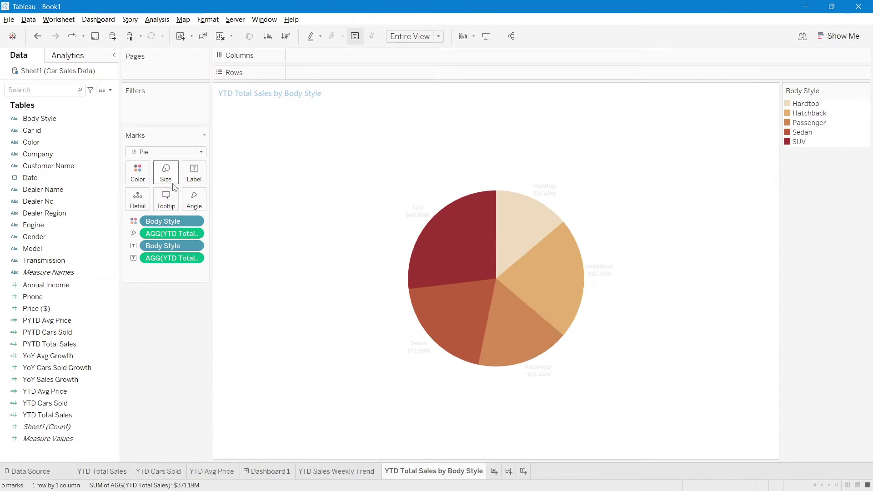
pyautogui.click(165, 173)
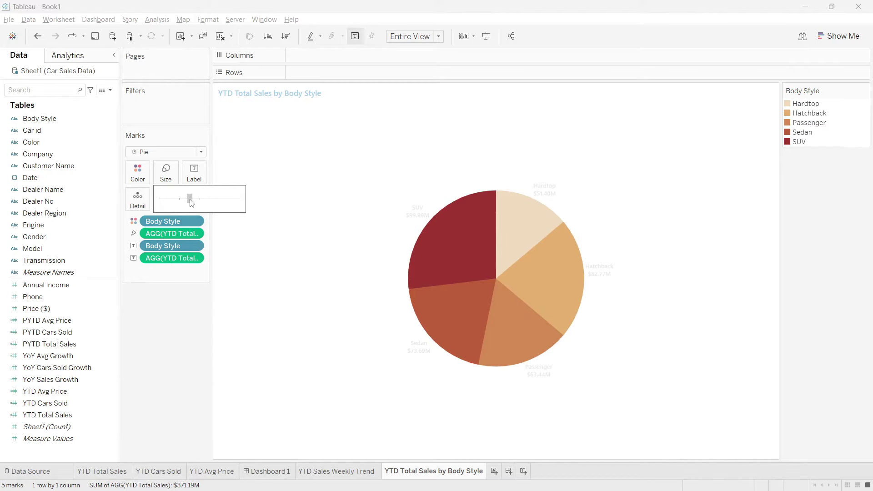
pyautogui.click(281, 471)
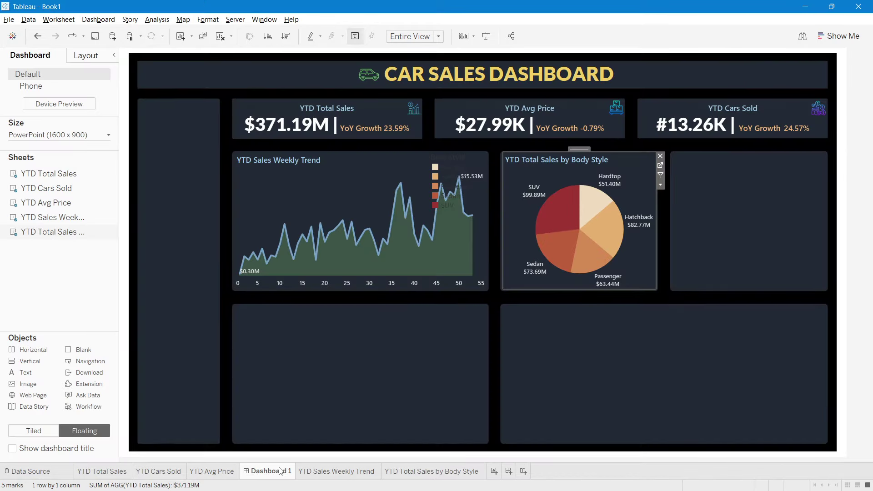
pyautogui.click(700, 382)
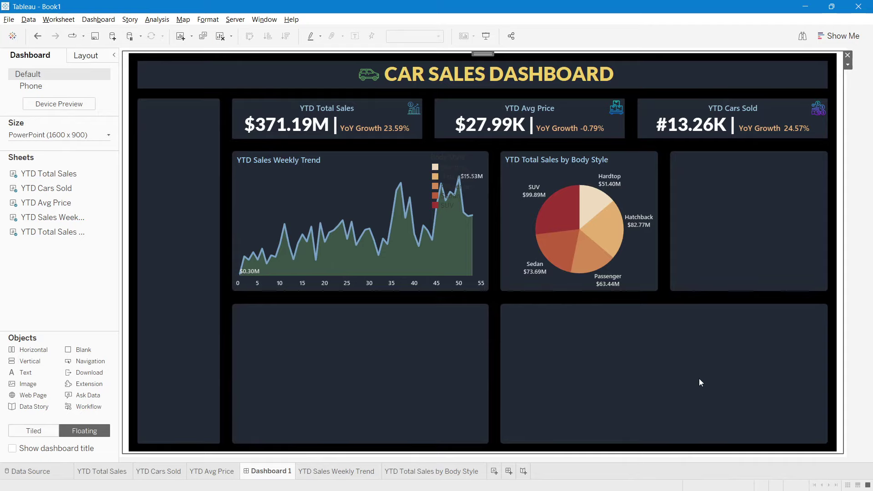
# Remove the floating Body Style colour legend that overlaps the weekly trend chart.
pyautogui.moveTo(534, 200)
pyautogui.moveTo(650, 222)
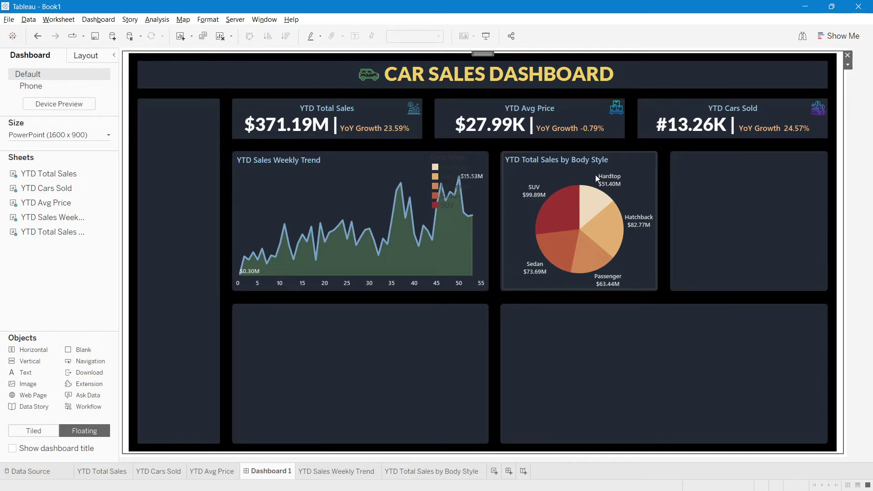
pyautogui.click(452, 157)
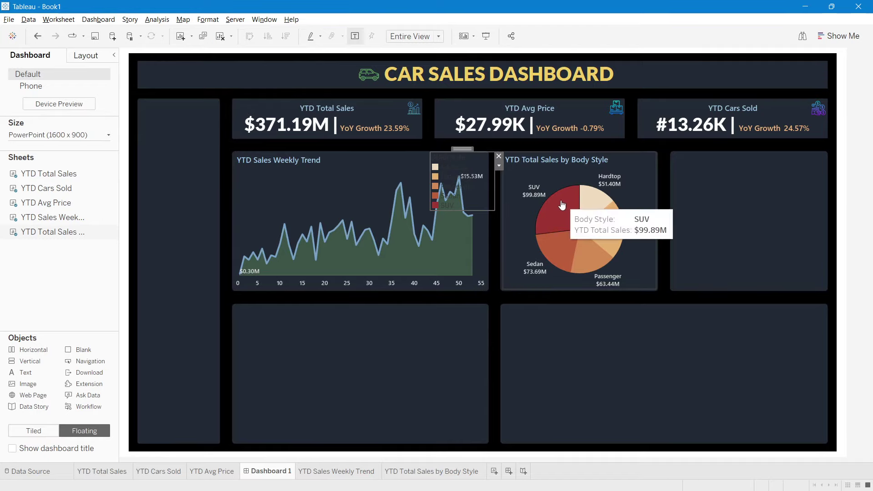
pyautogui.moveTo(535, 278)
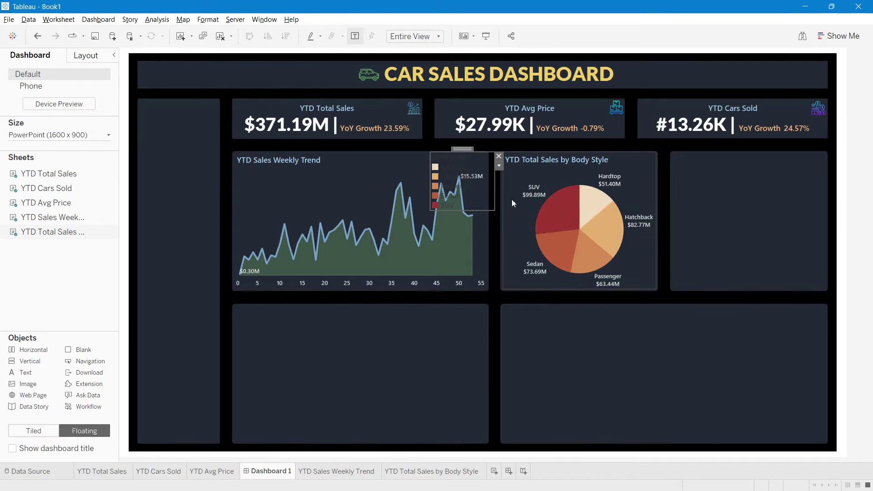
pyautogui.click(498, 156)
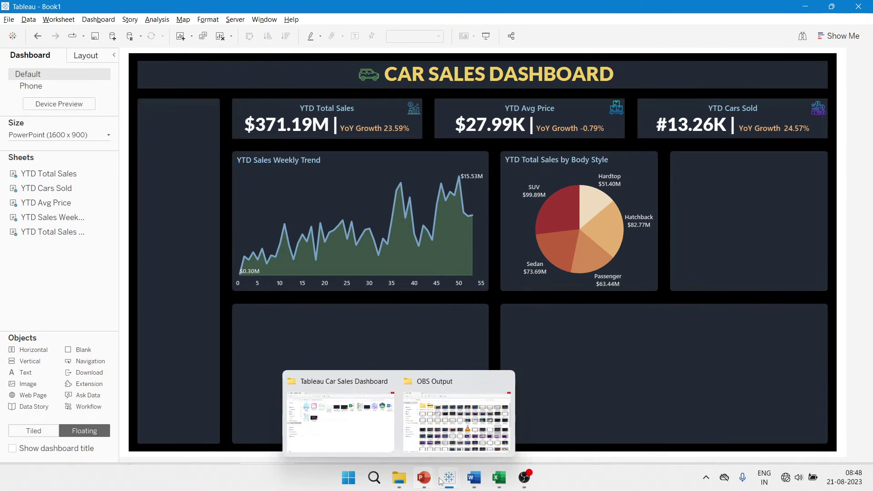
# Switch to the PowerPoint problem statement and copy the heading "YTD Total Sales by Colour".
pyautogui.click(400, 446)
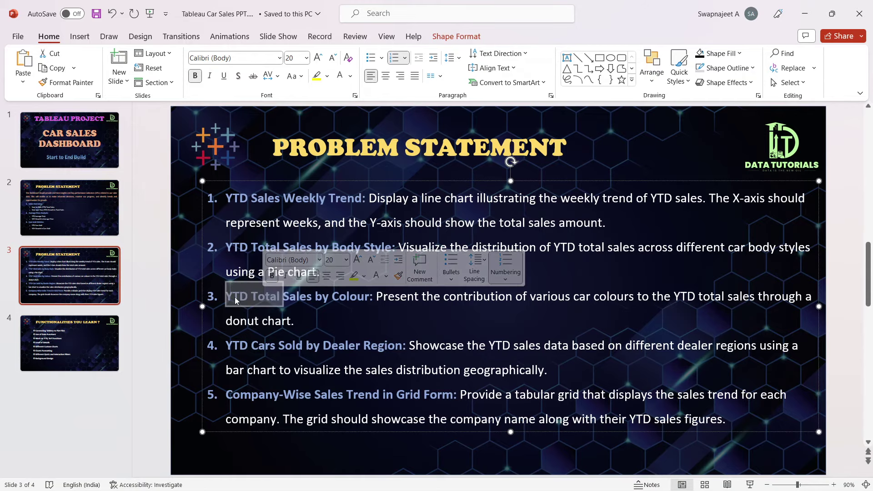
pyautogui.moveTo(227, 296); pyautogui.dragTo(370, 297)
pyautogui.hotkey('ctrl', 'c')
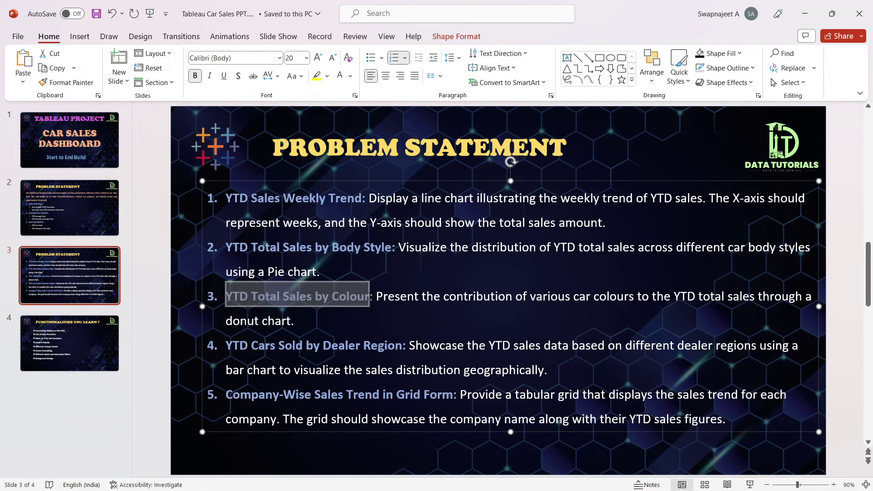
# Switch back to Tableau and add a new worksheet named "YTD Total Sales by Colour".
pyautogui.hotkey('alt', 'Tab')
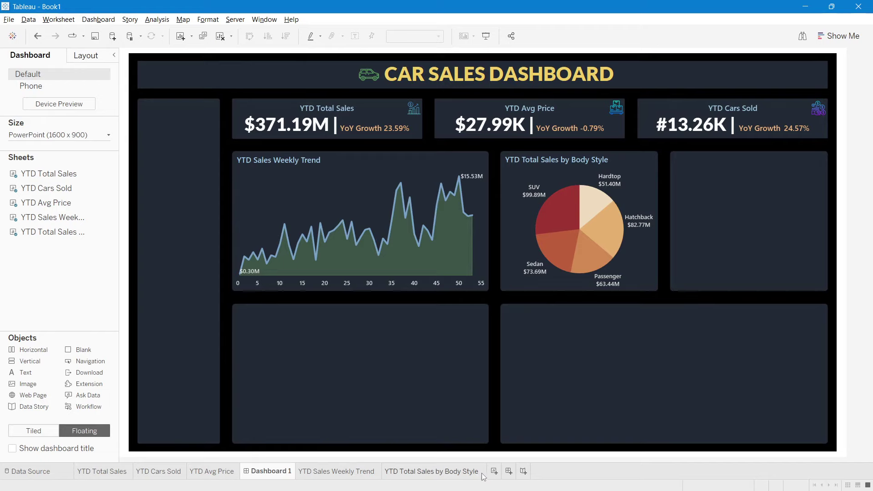
pyautogui.click(494, 471)
pyautogui.doubleClick(506, 471)
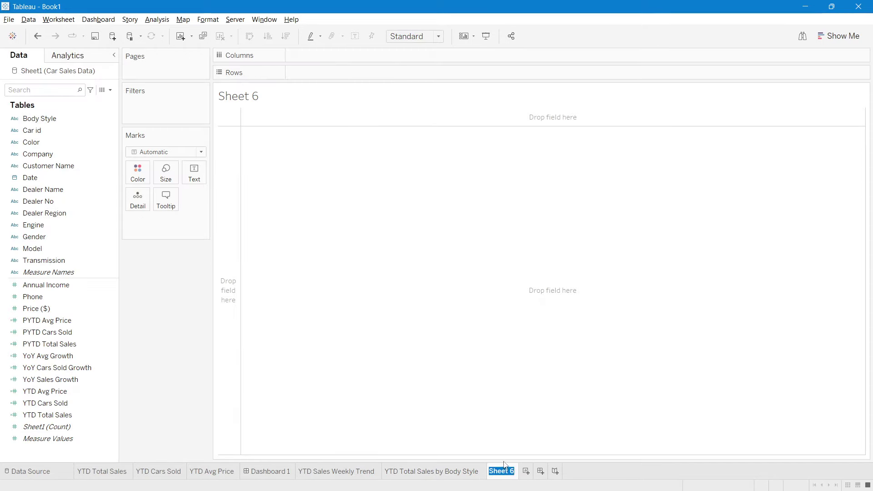
pyautogui.hotkey('ctrl', 'v')
pyautogui.press('Return')
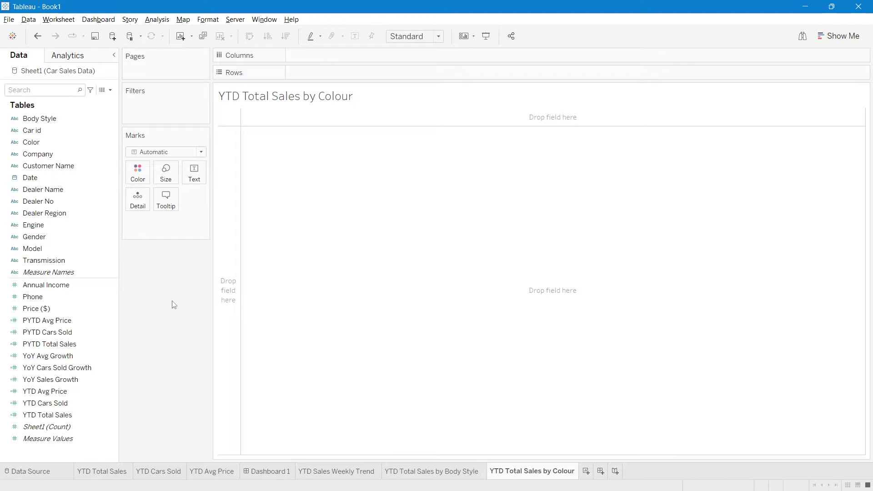
# Set the worksheet's mark type to Pie and colour the slices by the Color field.
pyautogui.click(168, 155)
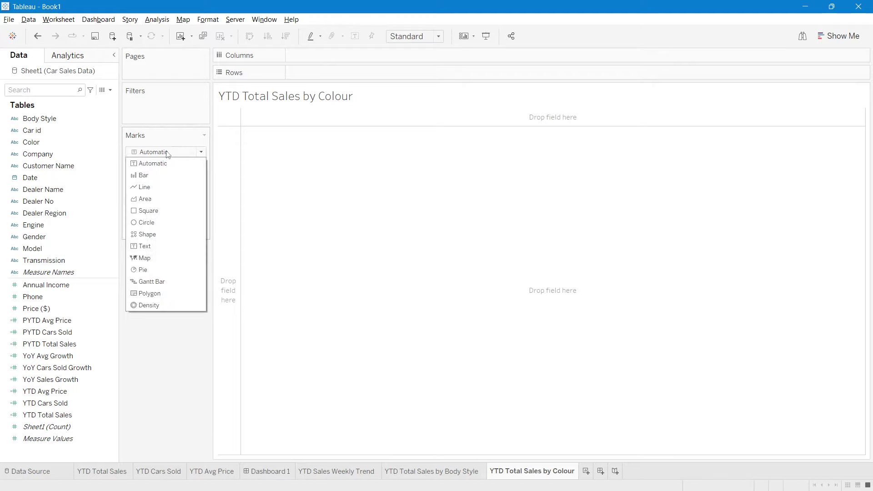
pyautogui.click(144, 270)
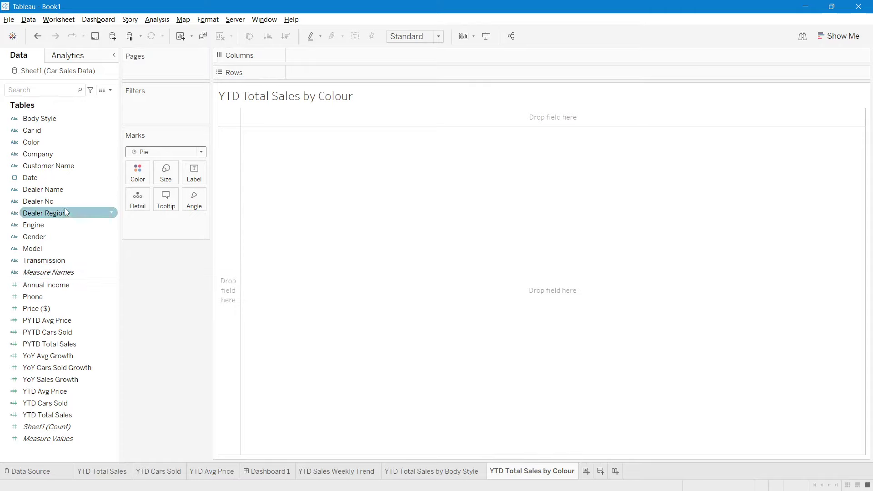
pyautogui.moveTo(42, 143); pyautogui.dragTo(146, 175)
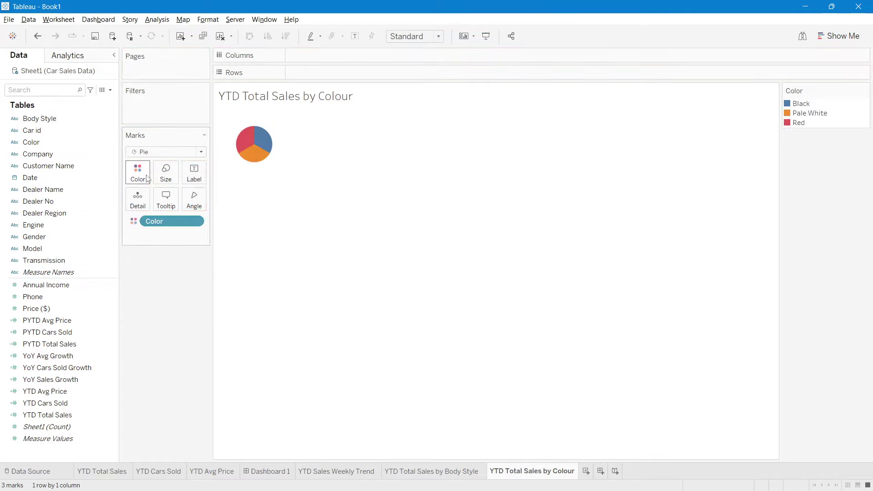
# Fit the worksheet to Entire View and set the pie slices' angle by YTD Total Sales.
pyautogui.click(438, 36)
pyautogui.click(414, 78)
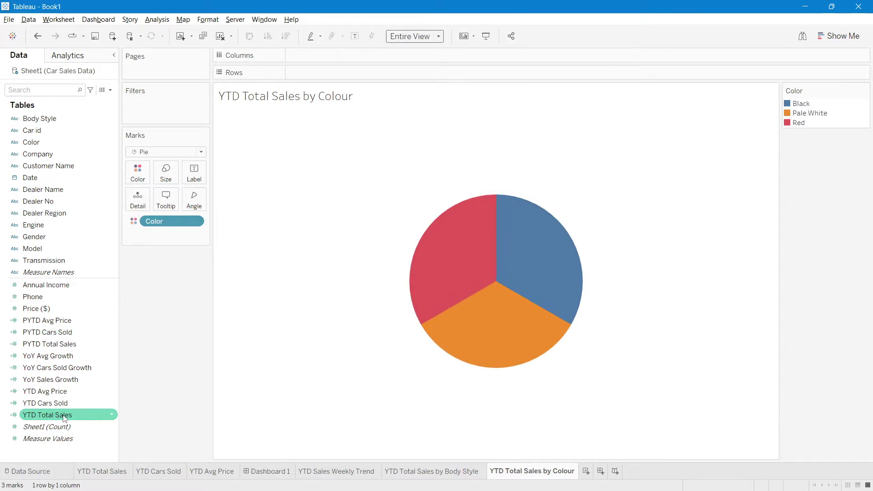
pyautogui.moveTo(53, 415); pyautogui.dragTo(194, 205)
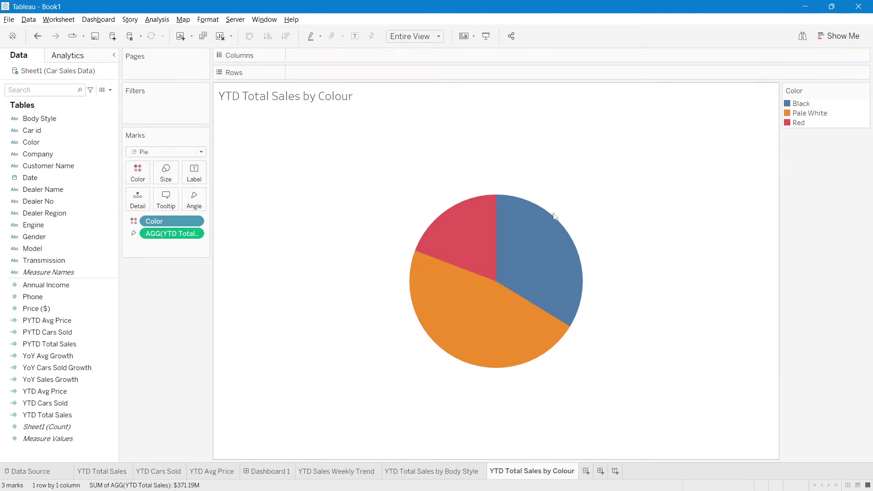
# Add an AVG(0) calculation to the worksheet's Rows.
pyautogui.doubleClick(304, 74)
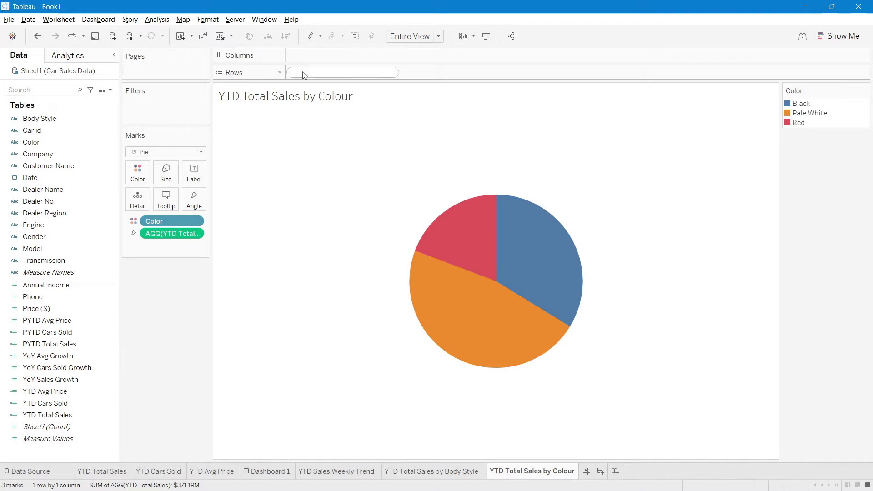
pyautogui.write('avg')
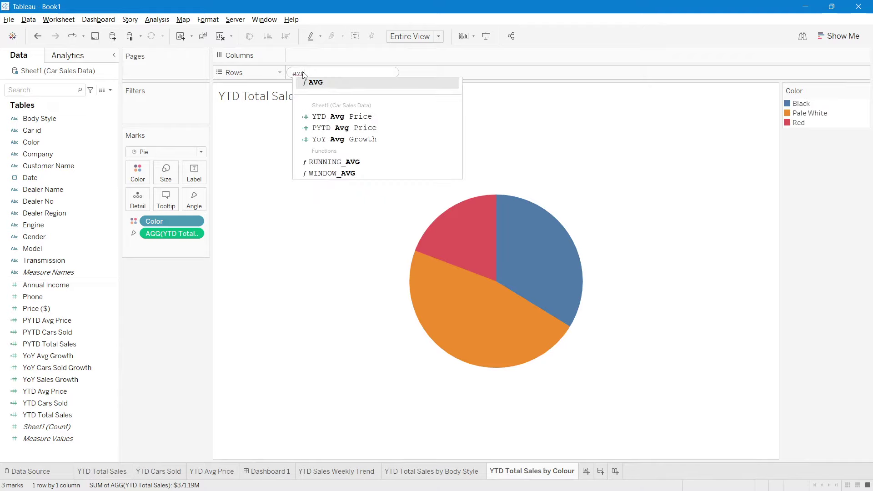
pyautogui.press('Return')
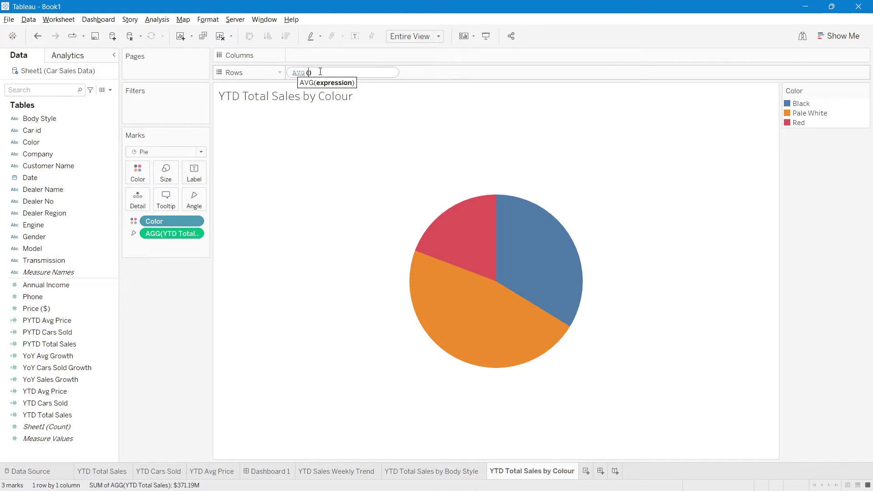
pyautogui.write('0')
pyautogui.press('Return')
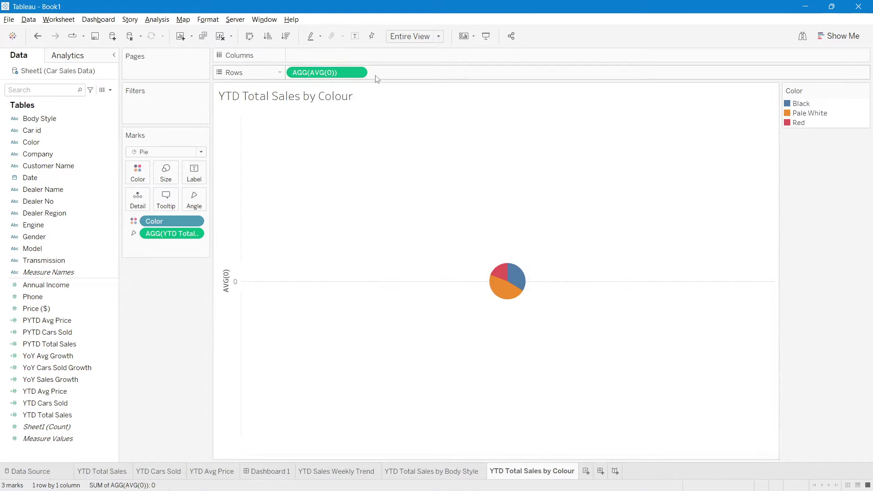
# Add a second AVG(0) calculation to Rows and combine the two as a dual axis.
pyautogui.doubleClick(406, 73)
pyautogui.write('AVG(0')
pyautogui.press('Return')
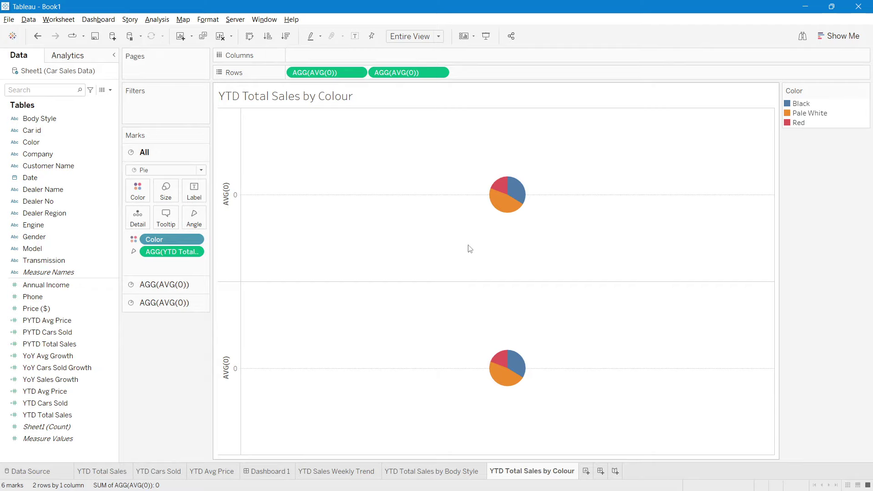
pyautogui.click(439, 72)
pyautogui.click(471, 183)
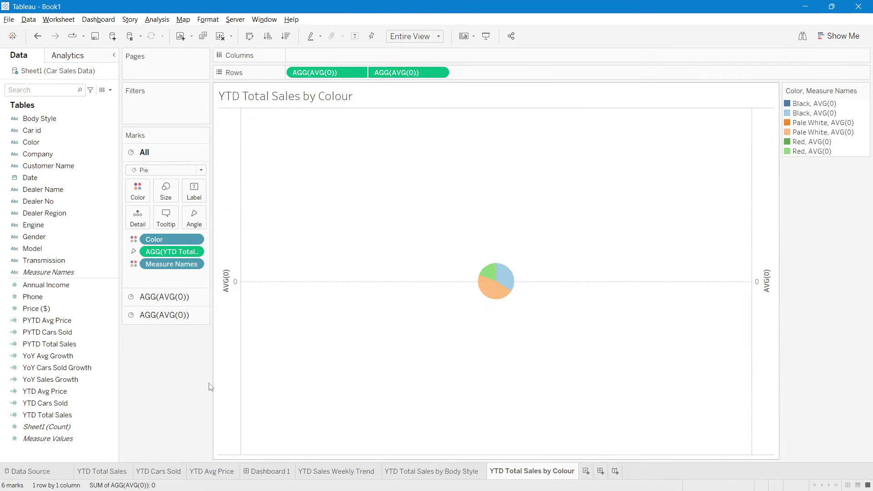
# Remove the Color, YTD Total Sales and Measure Names fields from the second AVG(0) pie's marks.
pyautogui.click(157, 297)
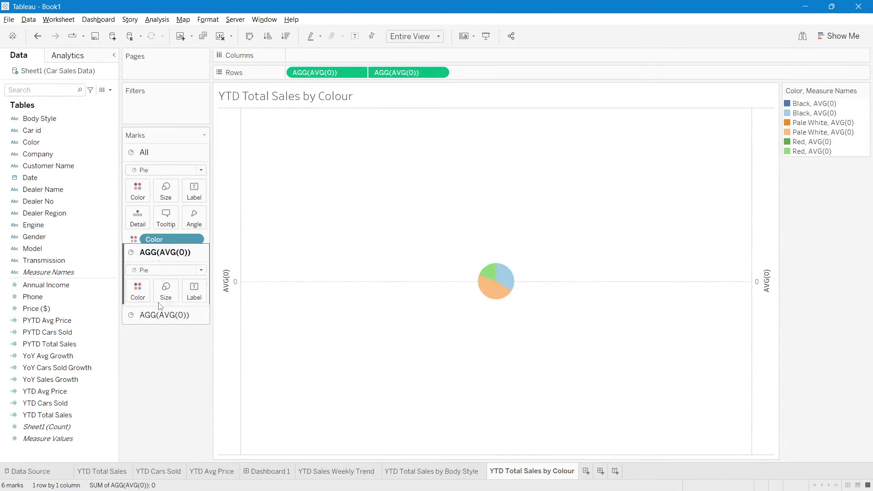
pyautogui.click(157, 310)
pyautogui.click(157, 174)
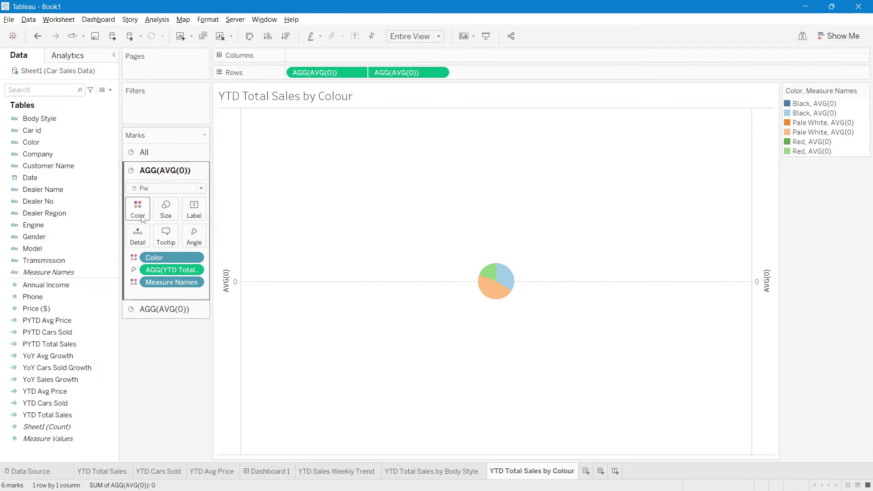
pyautogui.click(165, 309)
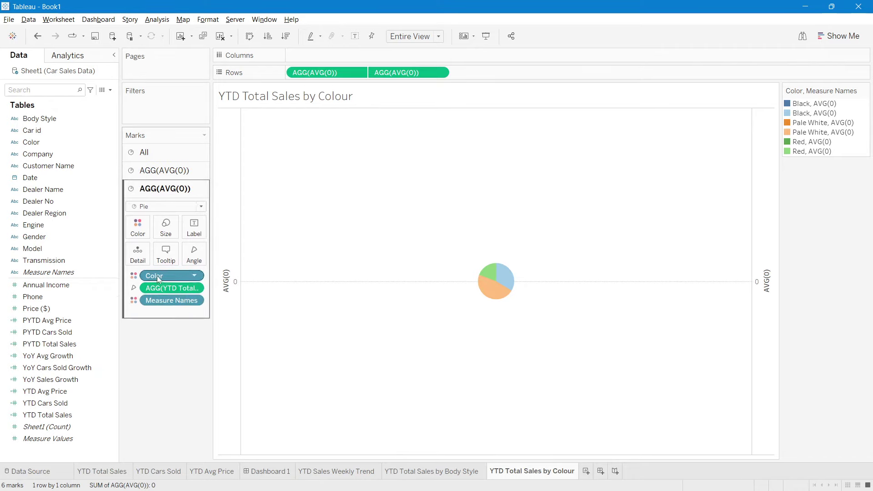
pyautogui.moveTo(172, 276); pyautogui.dragTo(179, 398)
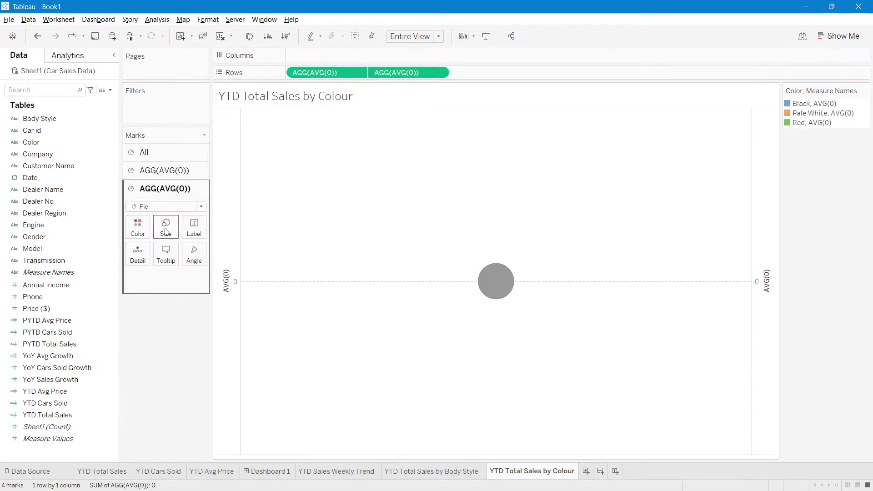
# Enlarge the first AVG(0) pie so its coloured slices extend beyond the grey circle.
pyautogui.click(150, 171)
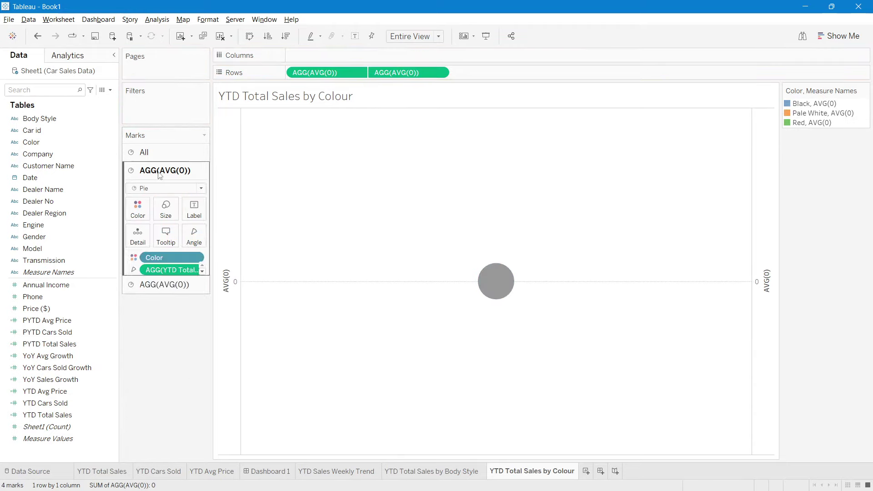
pyautogui.click(172, 216)
pyautogui.moveTo(175, 234); pyautogui.dragTo(208, 241)
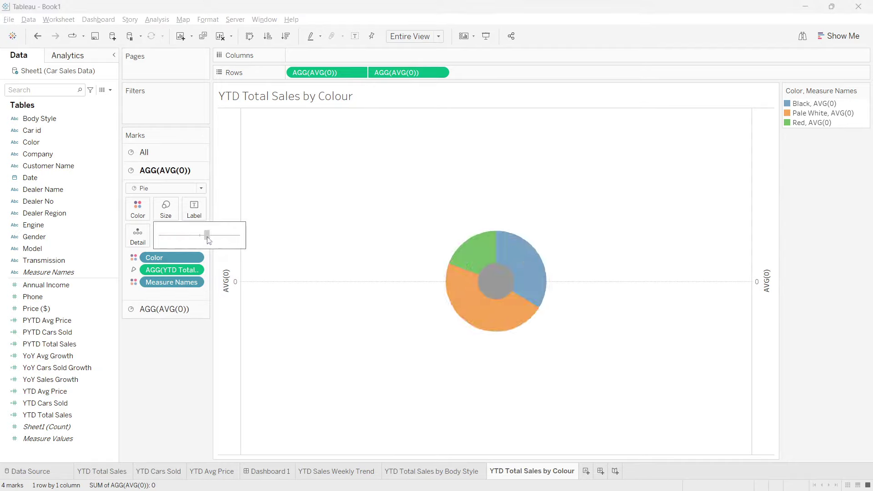
pyautogui.click(179, 341)
# Enlarge the second AVG(0) pie's grey circle so the coloured slices form a thin donut ring.
pyautogui.moveTo(537, 275)
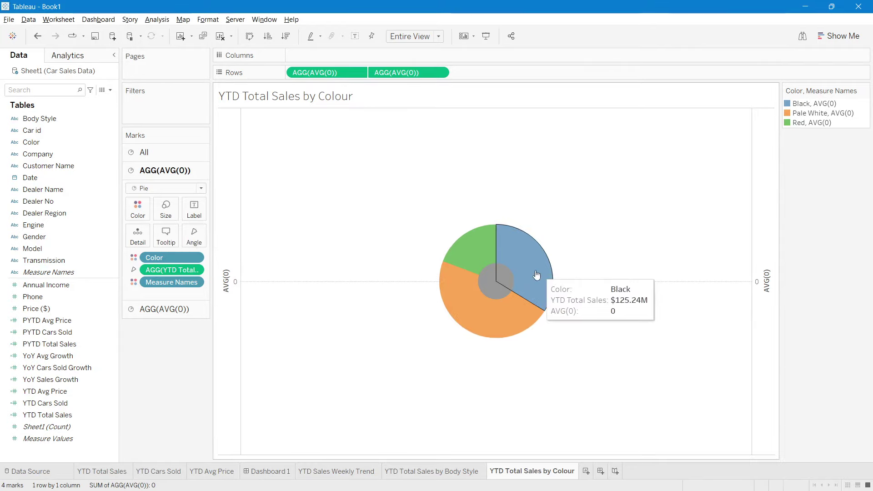
pyautogui.click(498, 283)
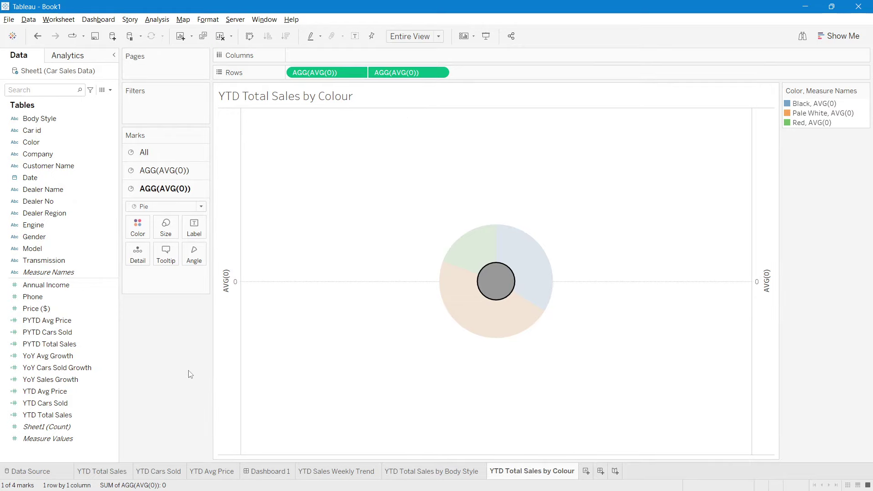
pyautogui.click(164, 170)
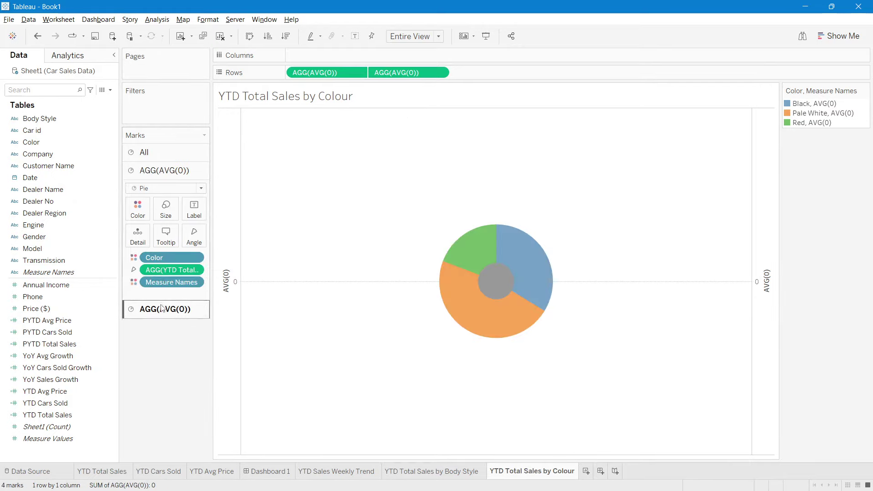
pyautogui.click(161, 309)
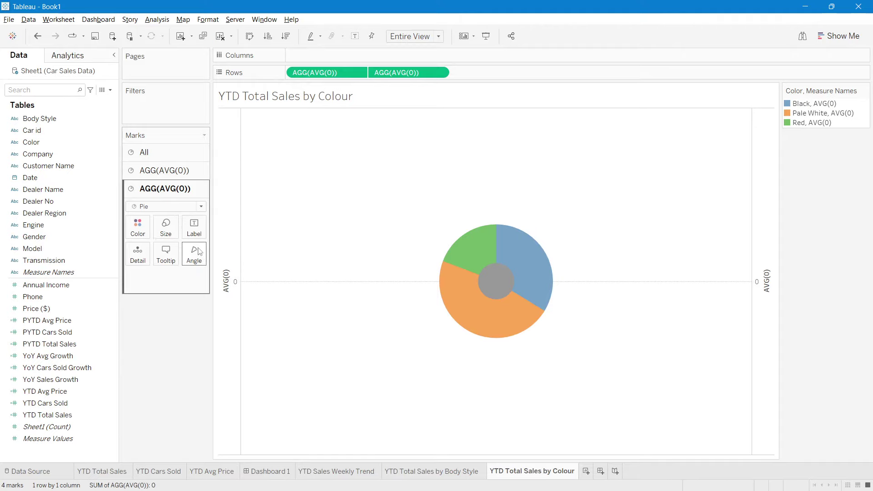
pyautogui.click(166, 227)
pyautogui.moveTo(180, 253); pyautogui.dragTo(203, 259)
pyautogui.click(183, 351)
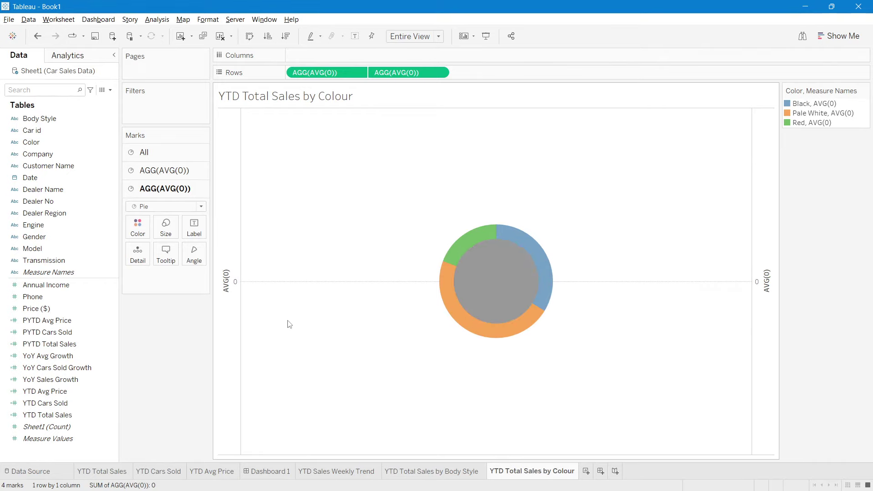
# Label the slices of the first AVG(0) pie with Color and YTD Total Sales.
pyautogui.click(164, 170)
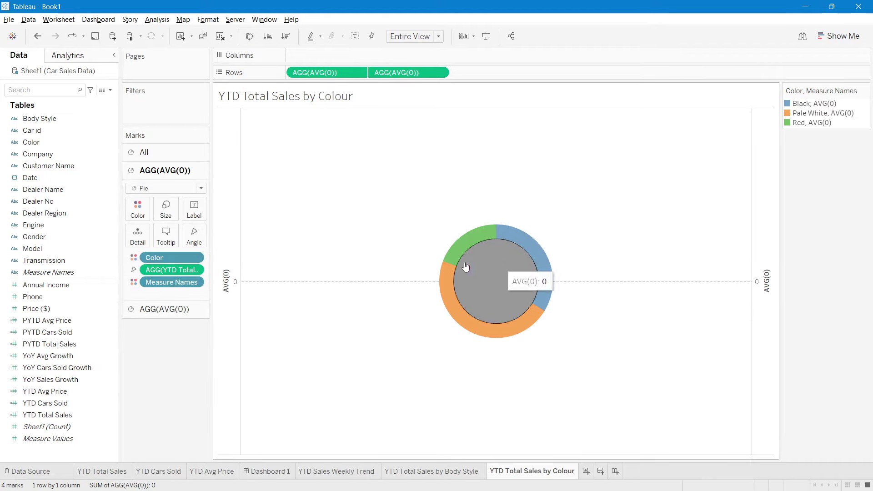
pyautogui.click(154, 258)
pyautogui.moveTo(155, 256); pyautogui.dragTo(194, 211)
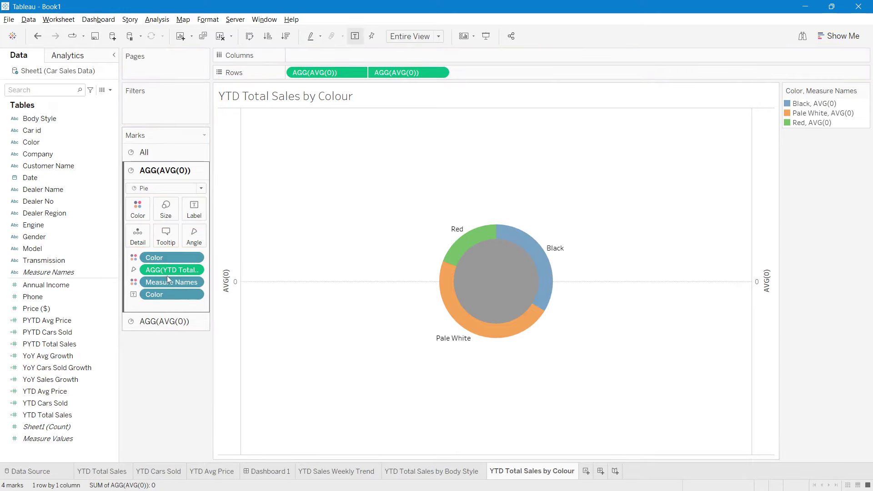
pyautogui.moveTo(161, 271); pyautogui.dragTo(198, 206)
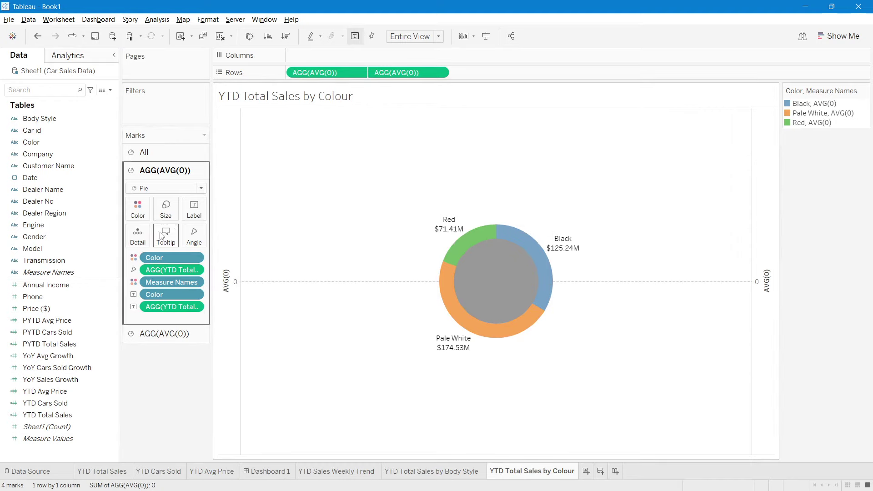
# Set the donut's label text to Segoe UI Semibold, size 8.
pyautogui.click(194, 209)
pyautogui.click(286, 260)
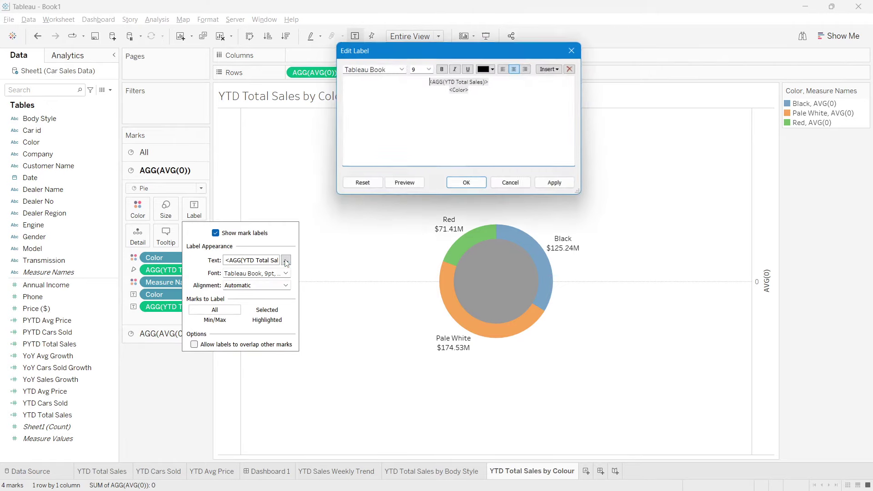
pyautogui.moveTo(512, 111); pyautogui.dragTo(409, 78)
pyautogui.click(429, 69)
pyautogui.click(428, 76)
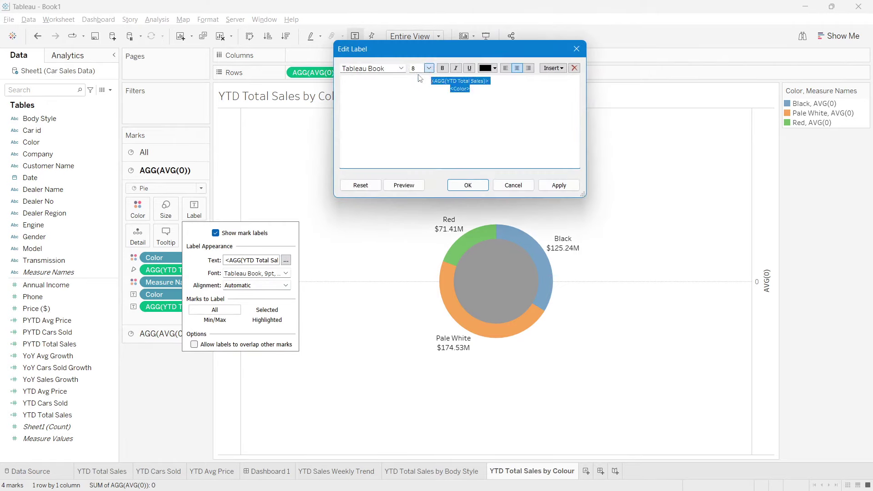
pyautogui.click(402, 68)
pyautogui.scroll(10, 398, 162)
pyautogui.scroll(4, 399, 162)
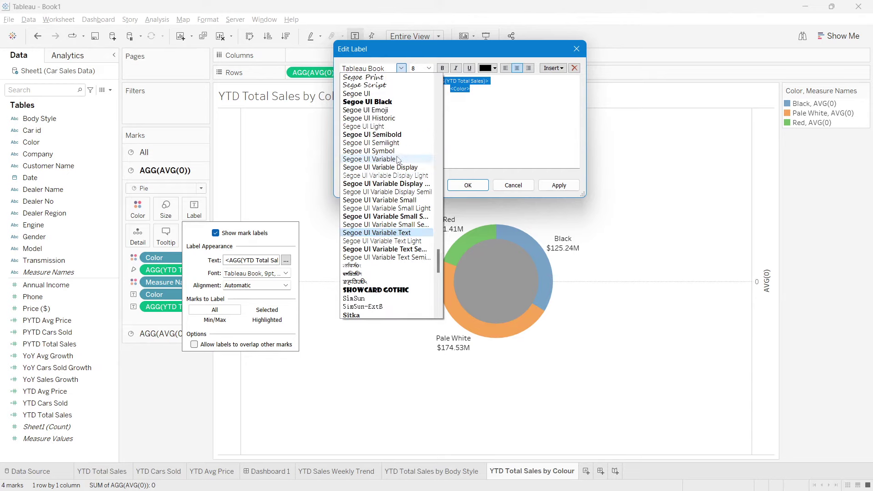
pyautogui.click(386, 136)
# Colour the donut's label text light grey and apply the label formatting.
pyautogui.click(494, 68)
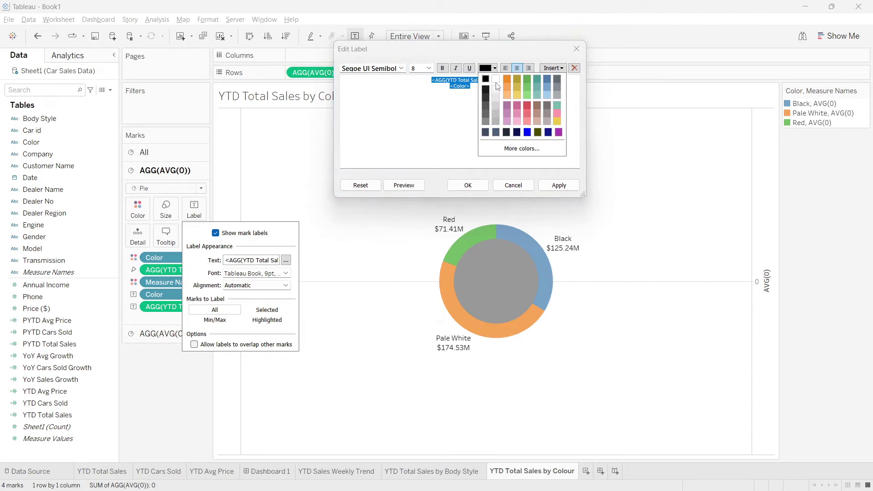
pyautogui.click(497, 96)
pyautogui.click(559, 186)
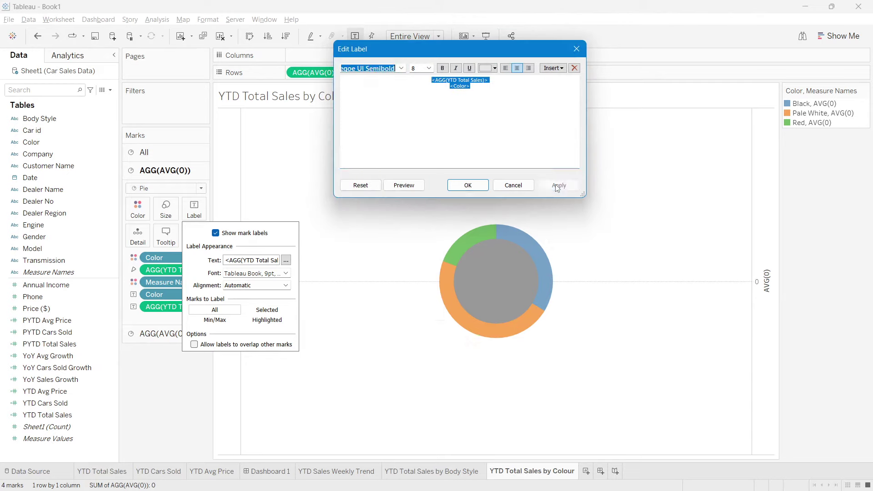
pyautogui.click(477, 187)
pyautogui.click(194, 413)
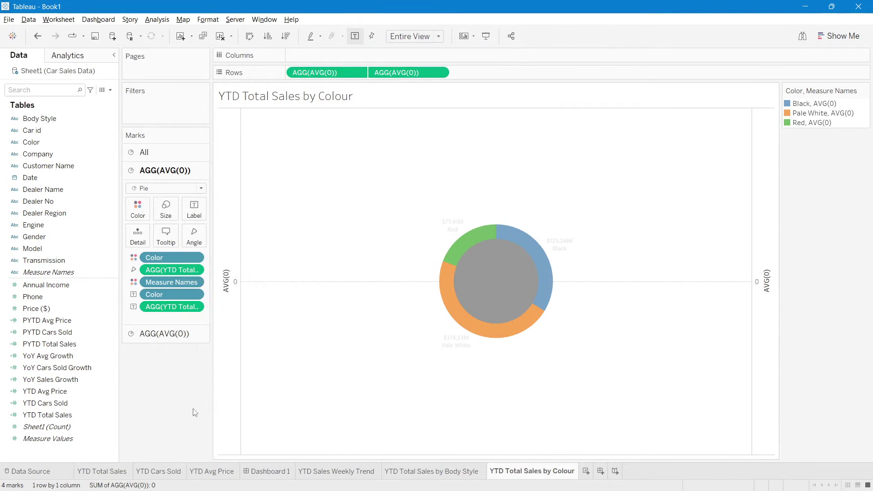
# Hide the AVG(0) axis headers on the donut chart.
pyautogui.rightClick(233, 272)
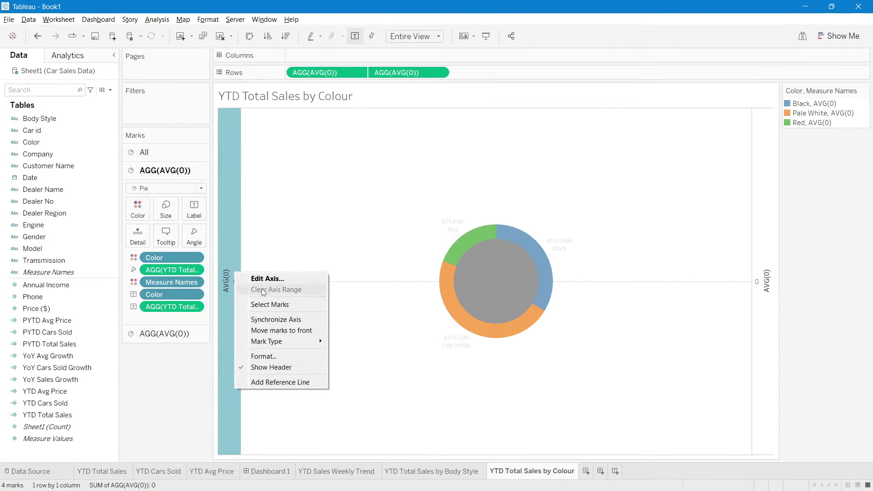
pyautogui.click(275, 367)
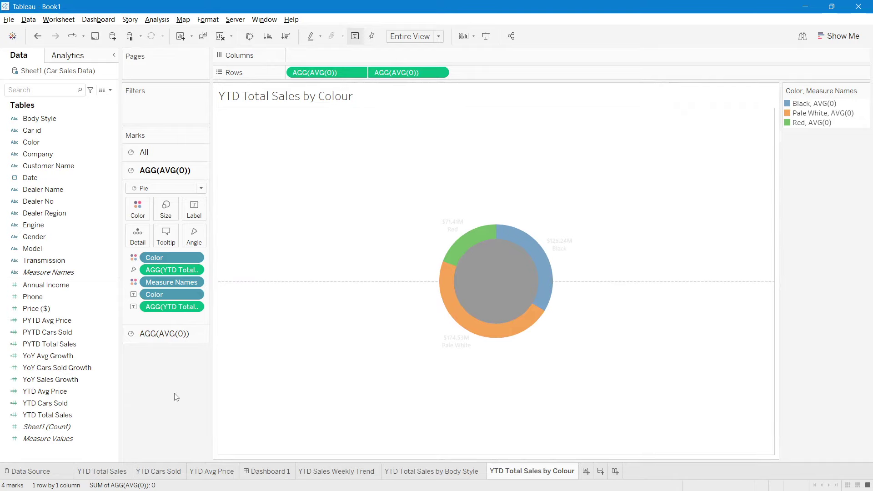
# Set the Black slice of the first AVG(0) pie to mid grey #848484 in the colour editor.
pyautogui.click(146, 217)
pyautogui.click(167, 243)
pyautogui.moveTo(467, 146); pyautogui.dragTo(290, 135)
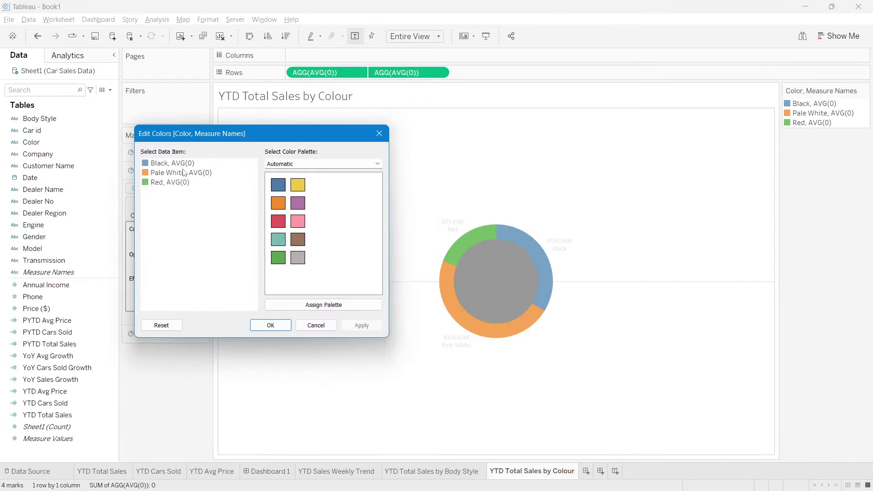
pyautogui.click(155, 164)
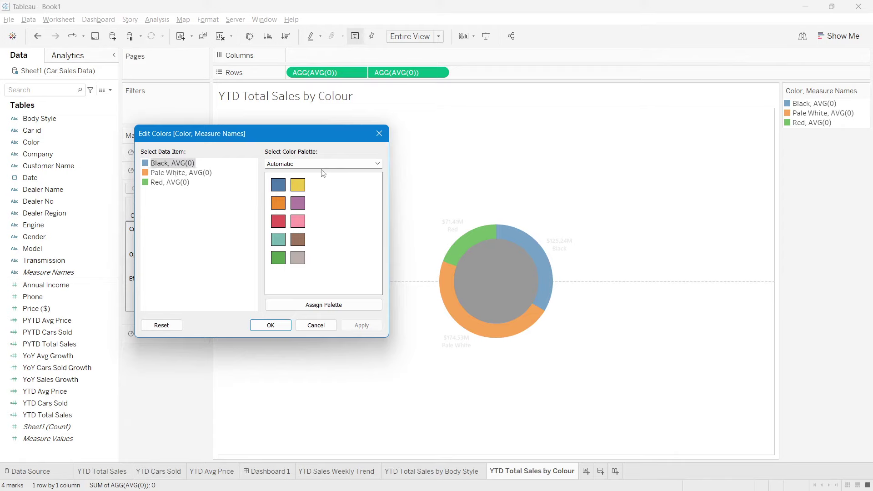
pyautogui.doubleClick(148, 167)
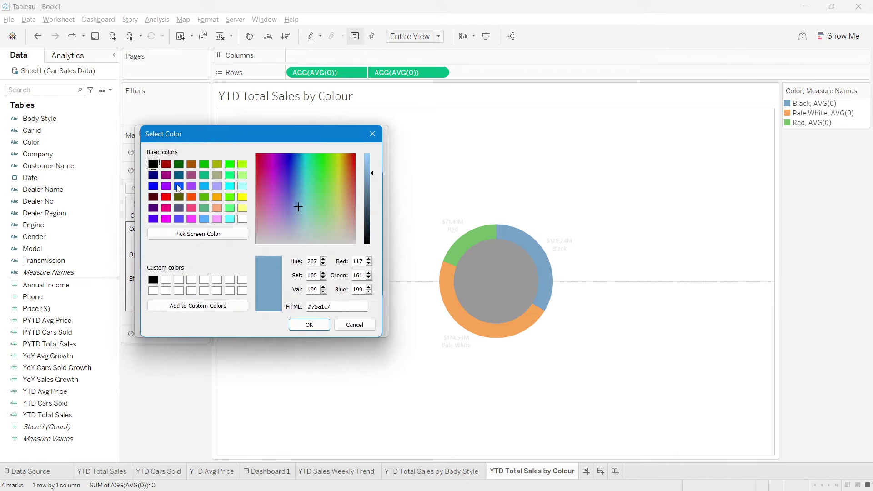
pyautogui.click(154, 165)
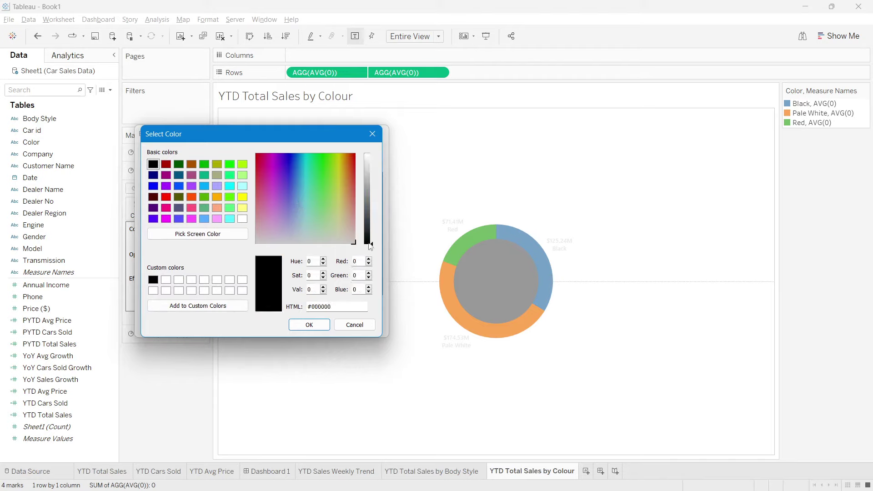
pyautogui.moveTo(371, 246); pyautogui.dragTo(378, 201)
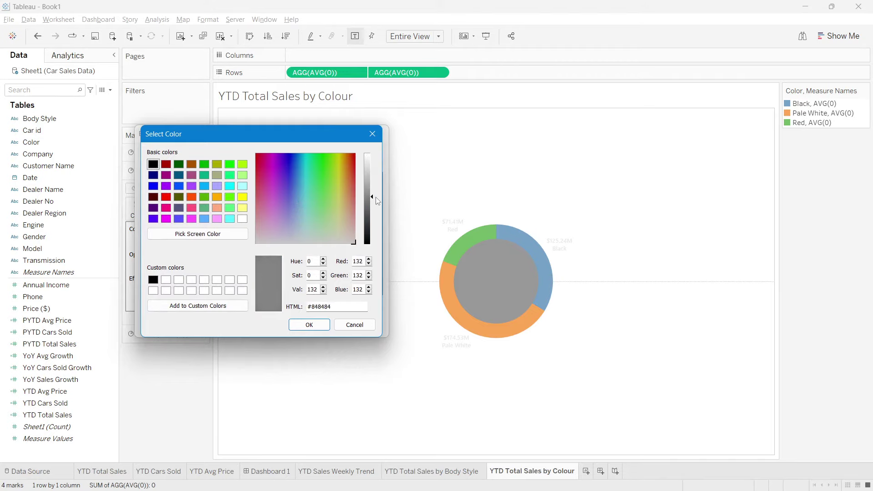
pyautogui.click(308, 324)
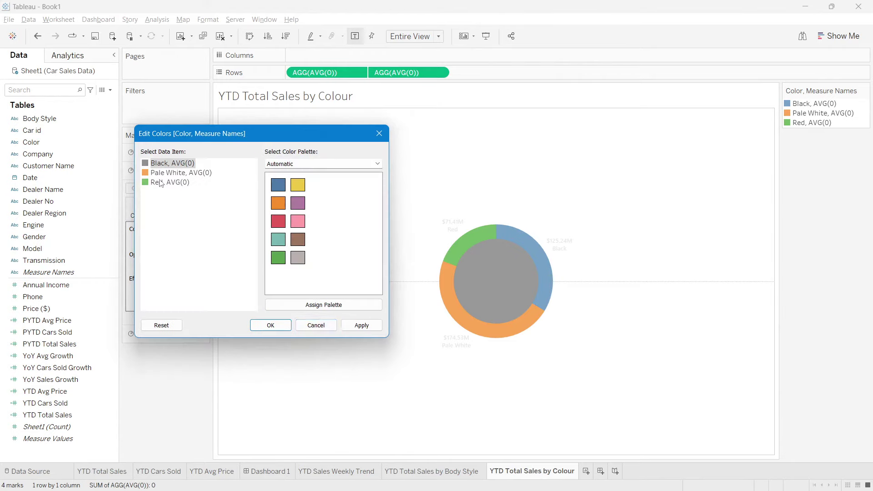
# Set the Pale White slice's colour to light cyan #aaffff.
pyautogui.doubleClick(179, 173)
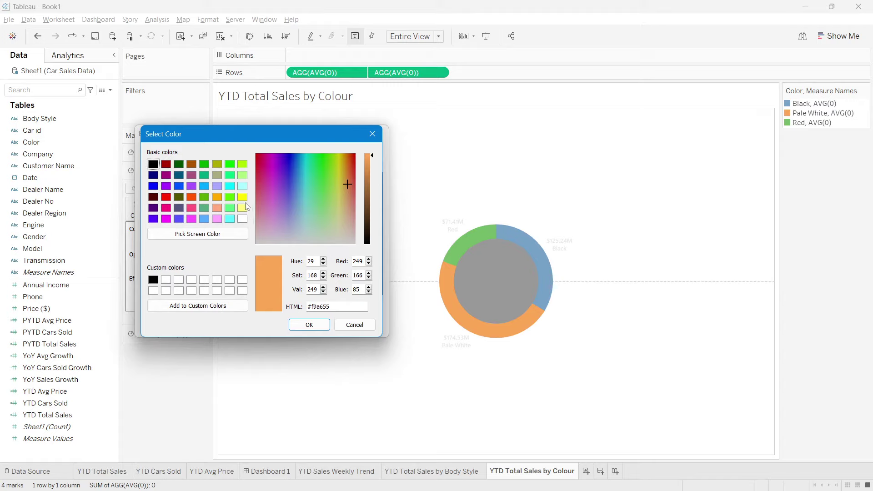
pyautogui.click(243, 187)
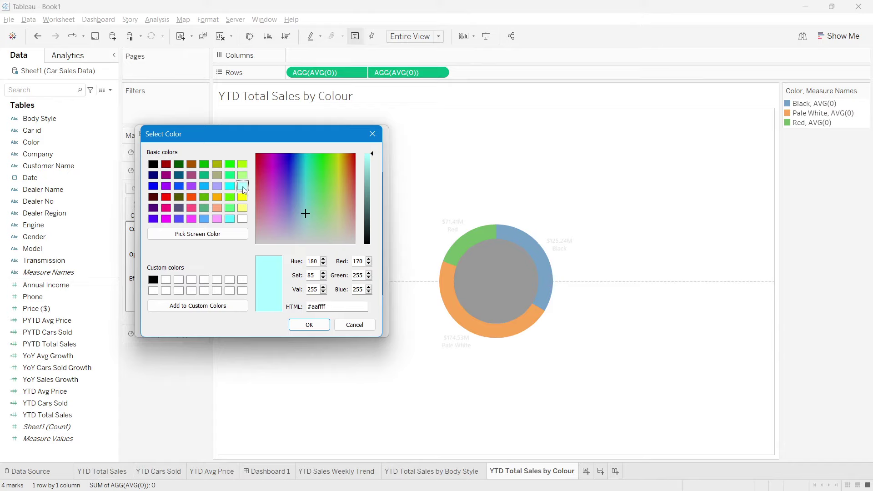
pyautogui.click(309, 325)
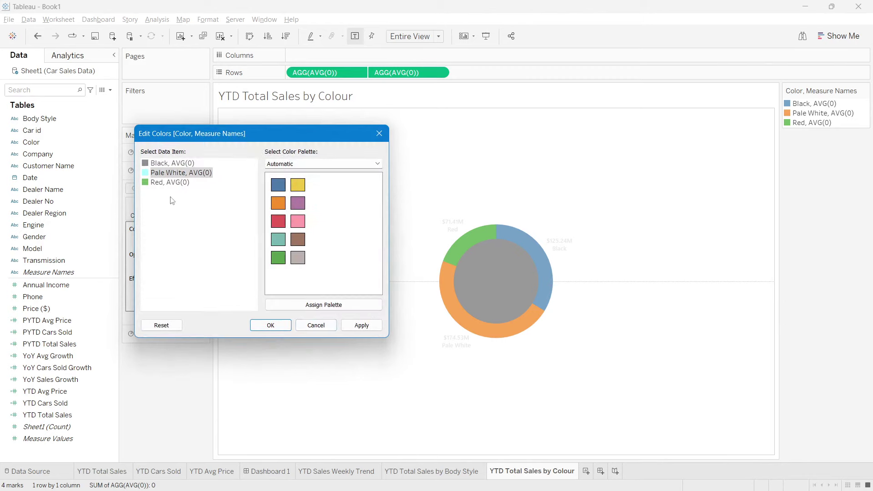
# Set the Red slice's colour to orange-red #ff5500 and apply the slice colours to the donut.
pyautogui.doubleClick(161, 182)
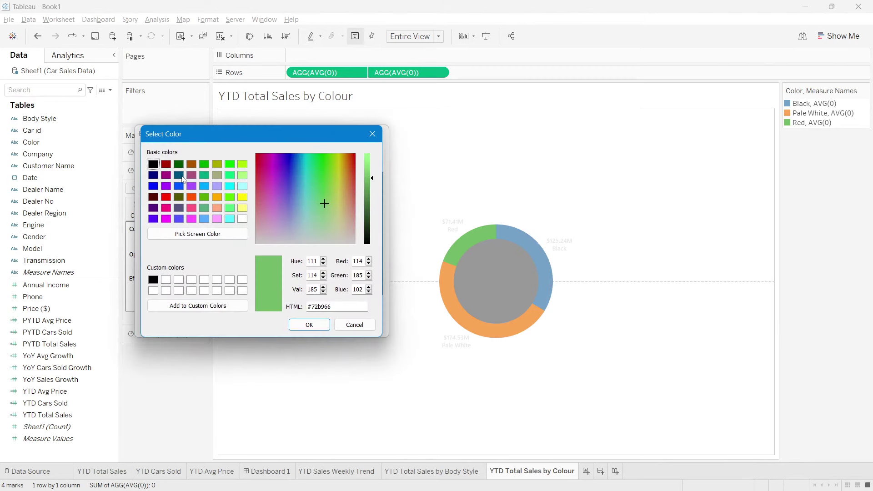
pyautogui.click(191, 165)
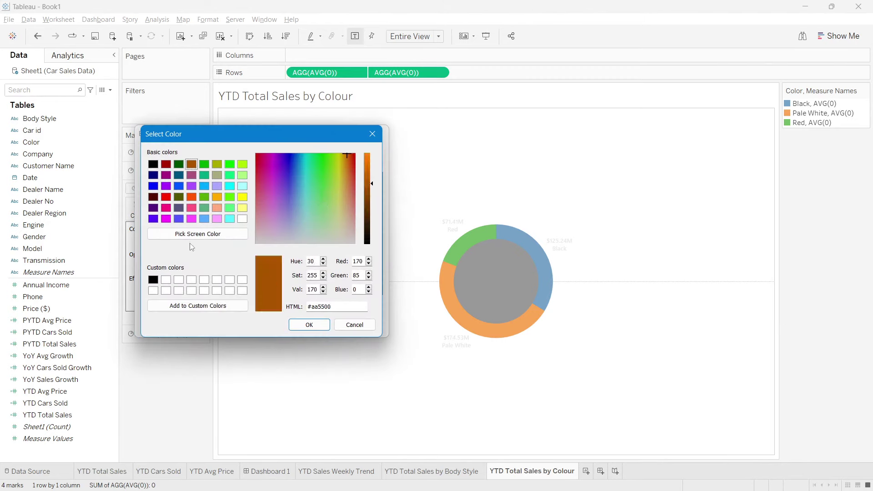
pyautogui.click(191, 198)
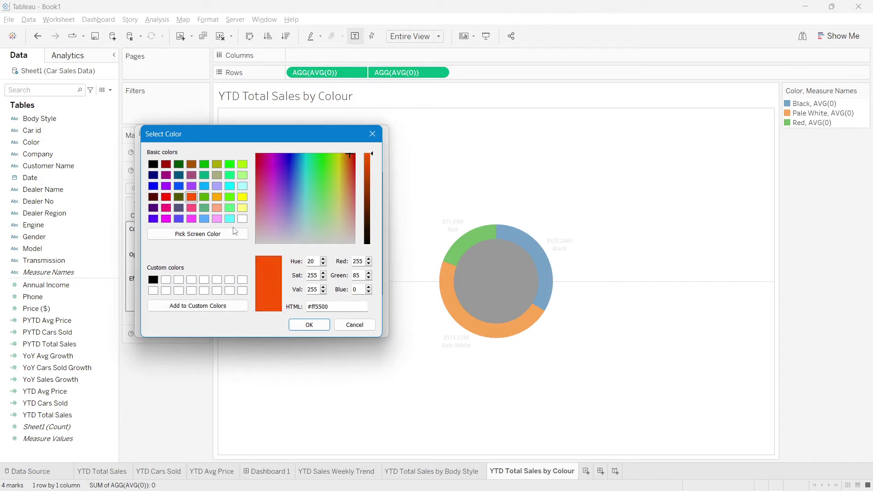
pyautogui.click(306, 323)
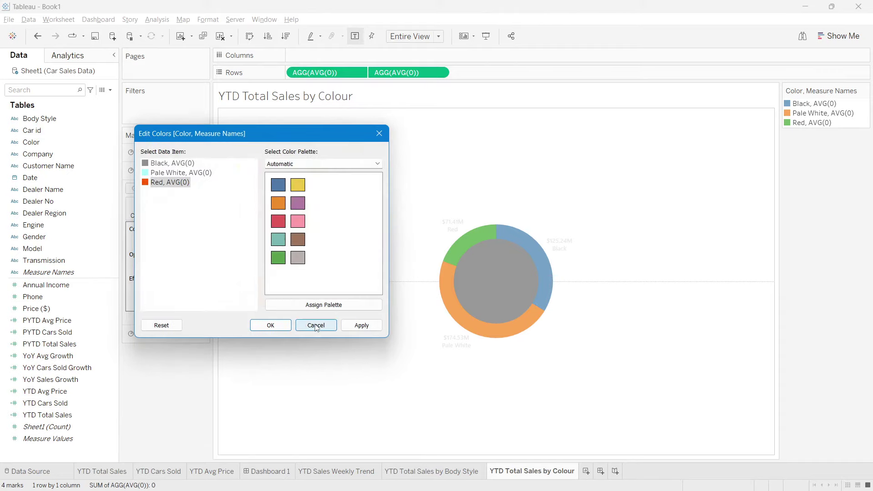
pyautogui.click(361, 325)
pyautogui.click(271, 326)
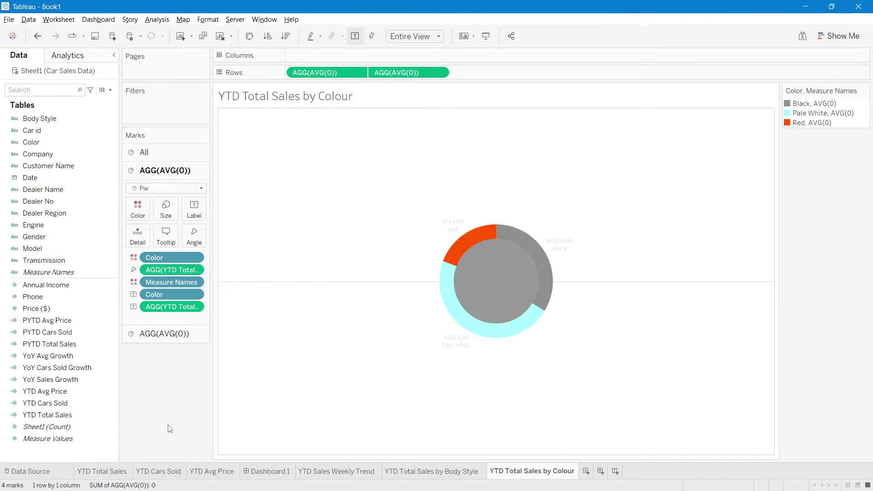
# Place the YTD Total Sales by Colour sheet on Dashboard 1 and resize it to the empty panel beside the Body Style pie.
pyautogui.click(268, 471)
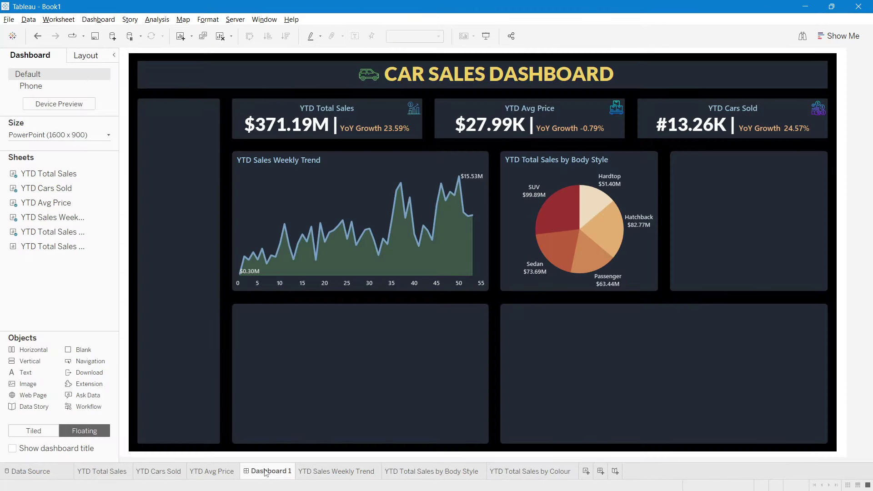
pyautogui.moveTo(55, 246); pyautogui.dragTo(582, 153)
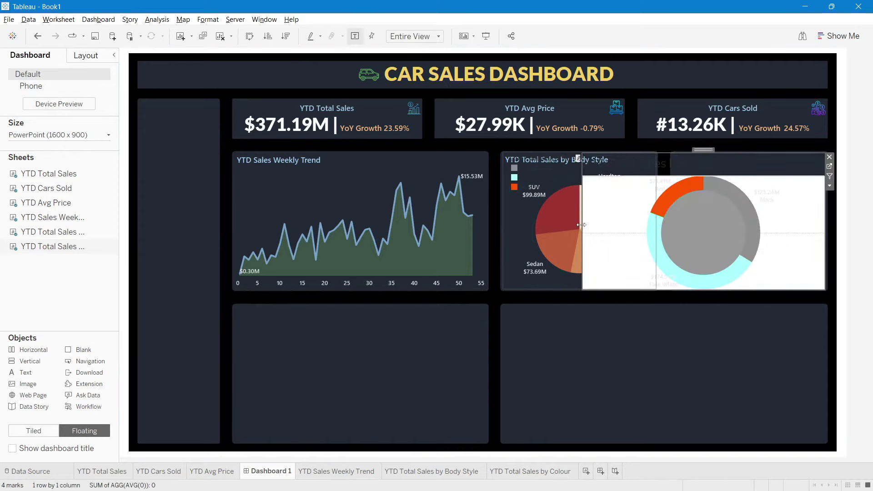
pyautogui.moveTo(582, 224); pyautogui.dragTo(673, 225)
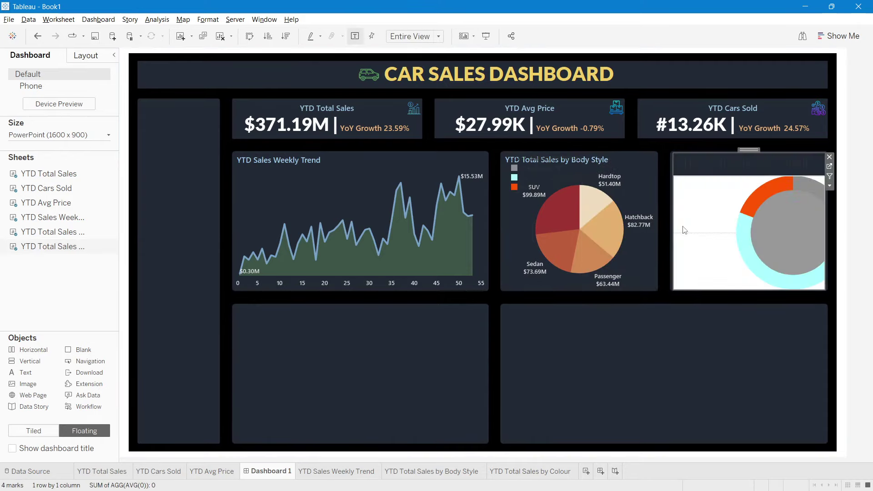
# Reduce the size of the donut's outer pie on its worksheet so it fits the dashboard panel.
pyautogui.click(829, 167)
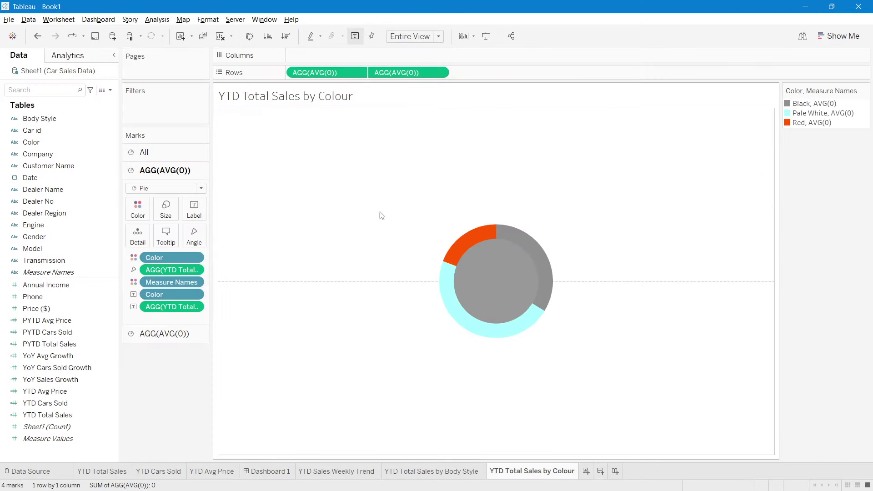
pyautogui.click(173, 210)
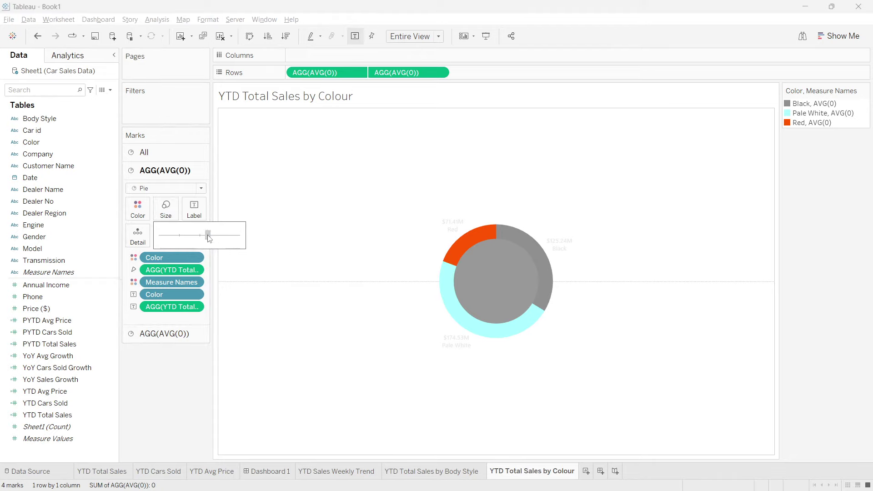
pyautogui.moveTo(205, 239); pyautogui.dragTo(207, 238)
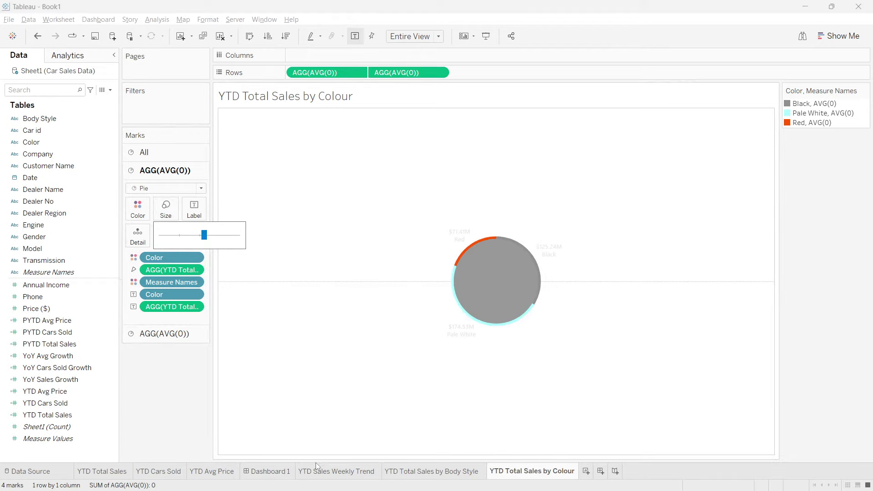
pyautogui.click(245, 477)
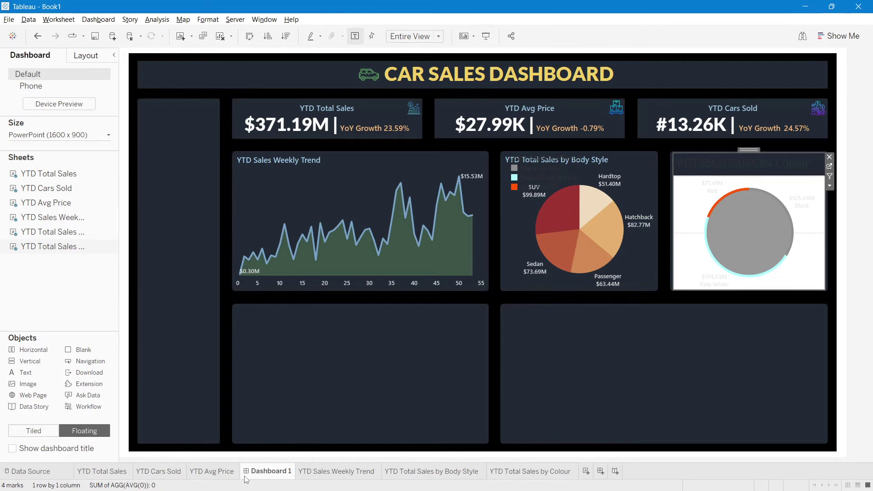
pyautogui.click(496, 473)
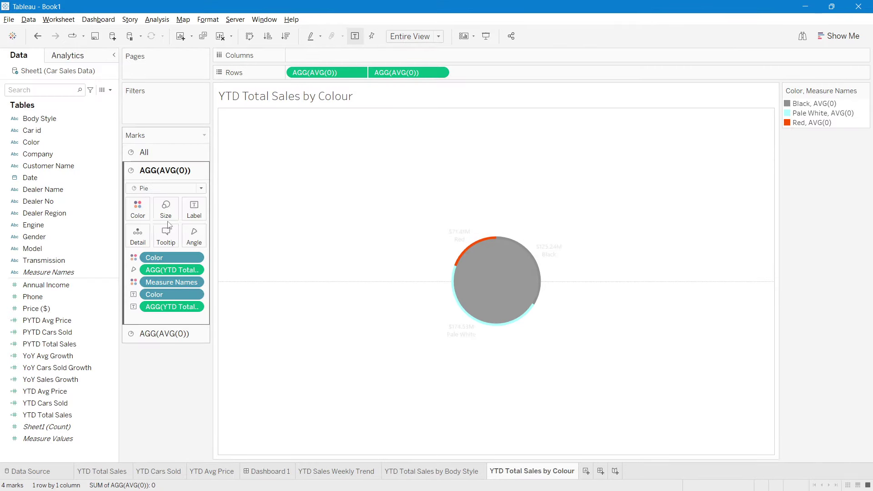
pyautogui.click(165, 209)
pyautogui.click(207, 240)
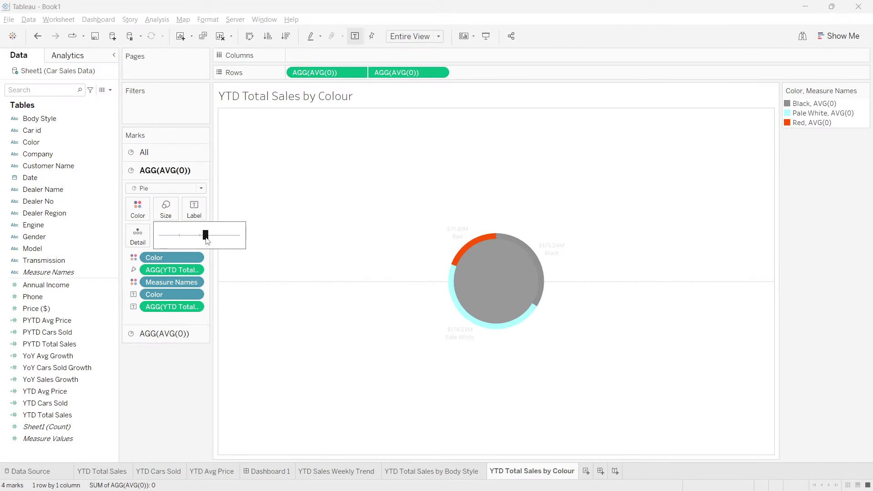
pyautogui.click(288, 478)
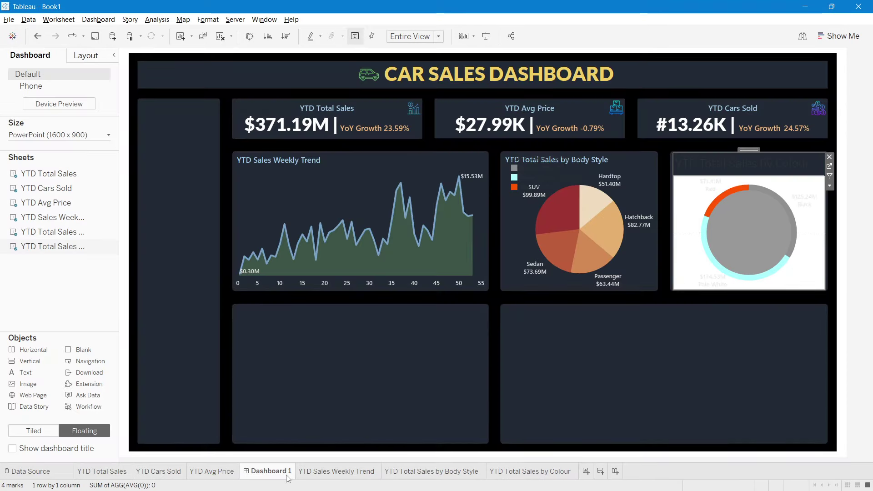
# Shrink the inner pie of the second AVG(0) on the YTD Total Sales by Colour sheet to widen the ring.
pyautogui.click(515, 479)
pyautogui.click(156, 334)
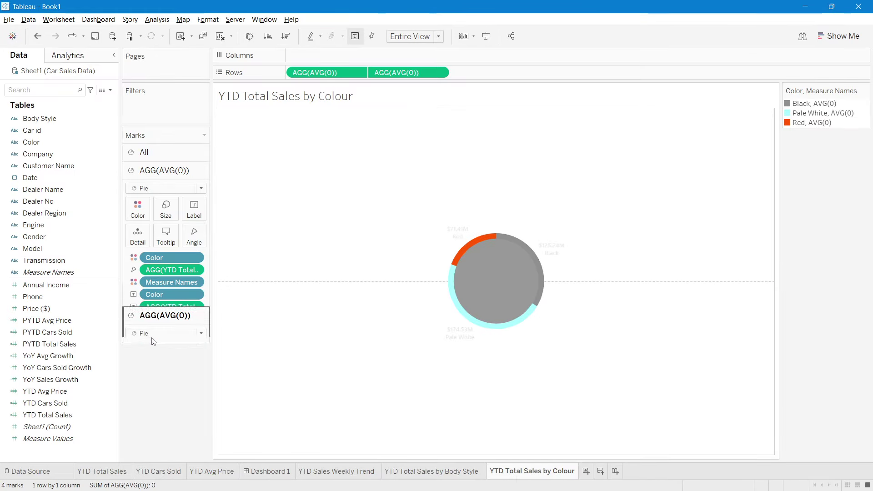
pyautogui.click(165, 230)
pyautogui.moveTo(203, 254); pyautogui.dragTo(201, 256)
pyautogui.click(196, 326)
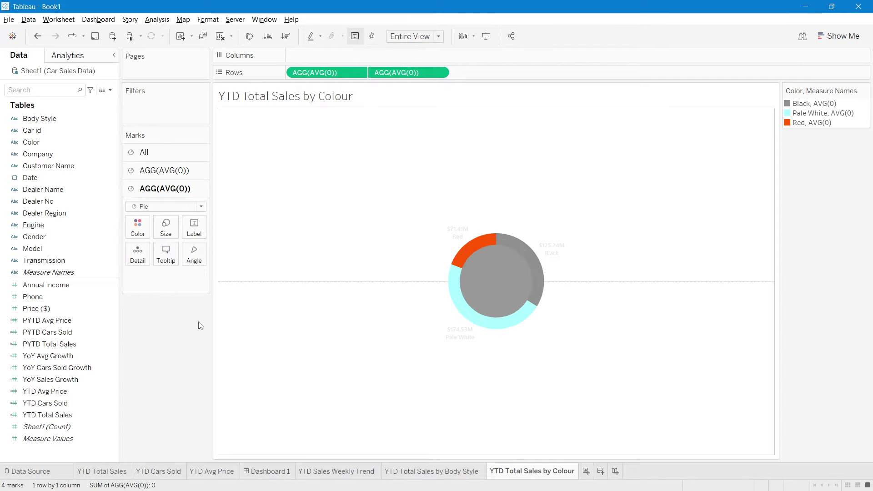
# Set the donut chart's worksheet shading to None on Dashboard 1.
pyautogui.click(269, 472)
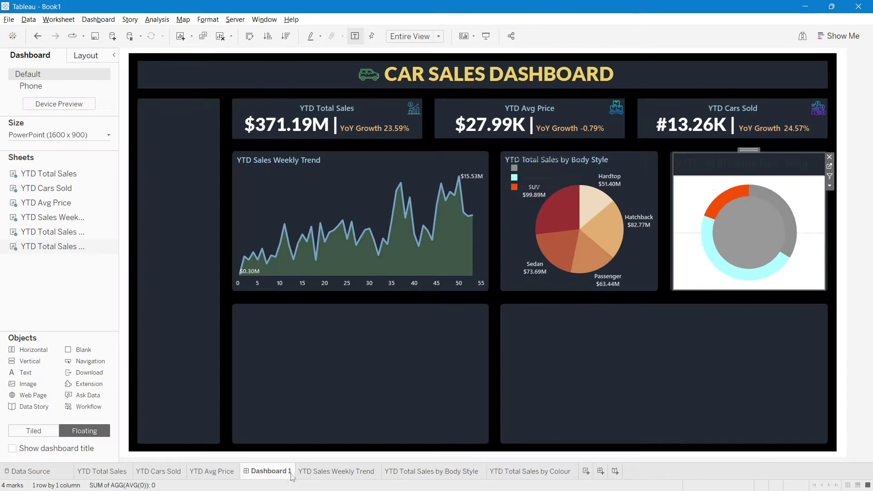
pyautogui.rightClick(690, 191)
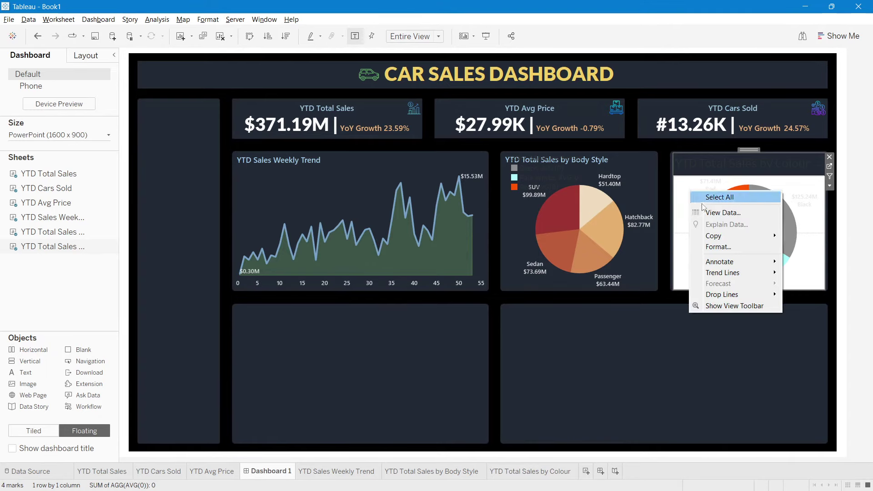
pyautogui.click(709, 242)
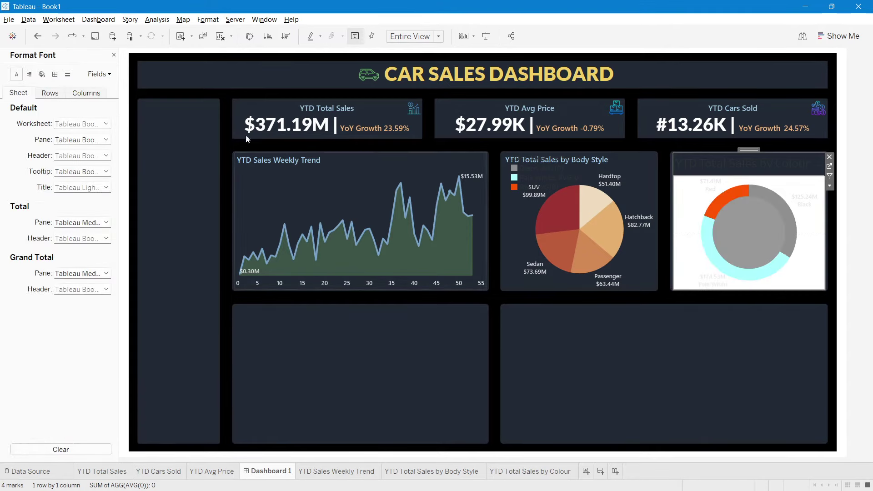
pyautogui.click(42, 75)
pyautogui.click(71, 124)
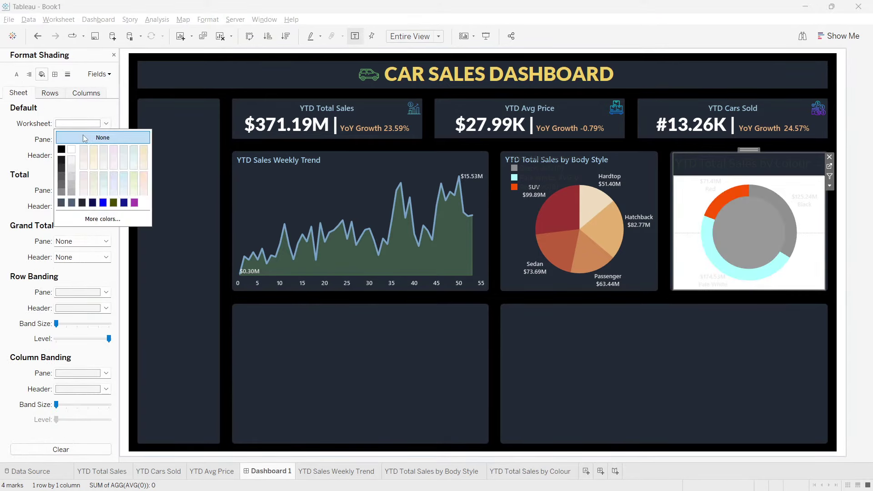
pyautogui.click(84, 139)
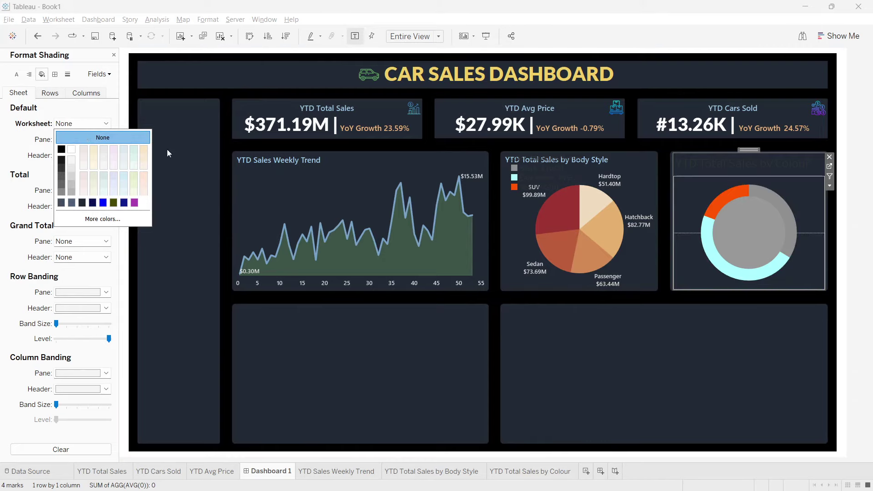
# Set the YTD Total Sales by Colour title on the dashboard to Segoe UI Semibold at size 10.
pyautogui.doubleClick(690, 163)
pyautogui.hotkey('ctrl', 'a')
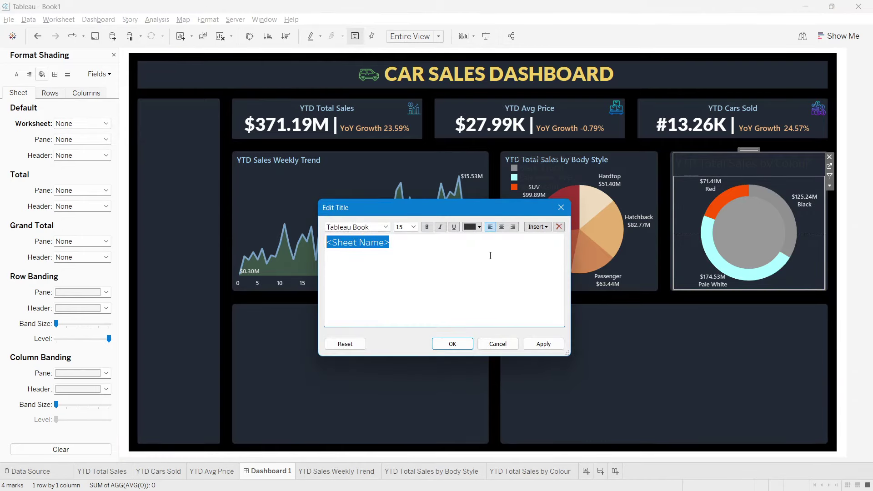
pyautogui.click(413, 227)
pyautogui.click(408, 249)
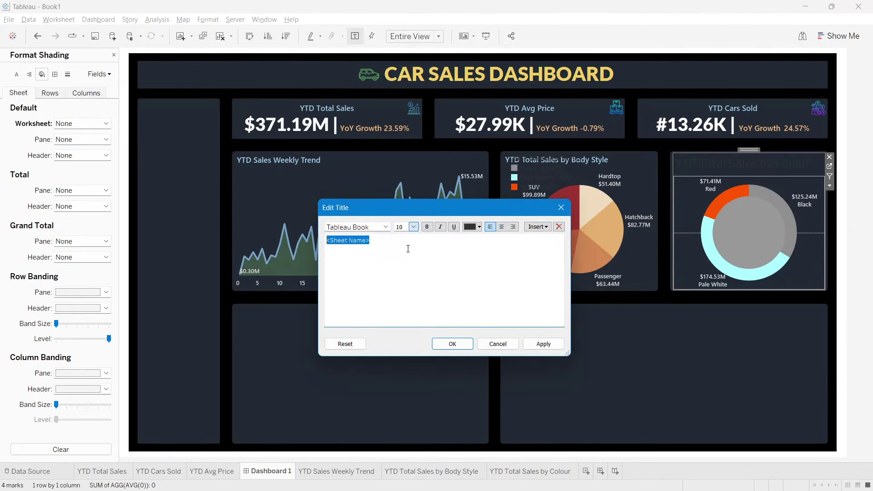
pyautogui.click(386, 227)
pyautogui.scroll(9, 386, 310)
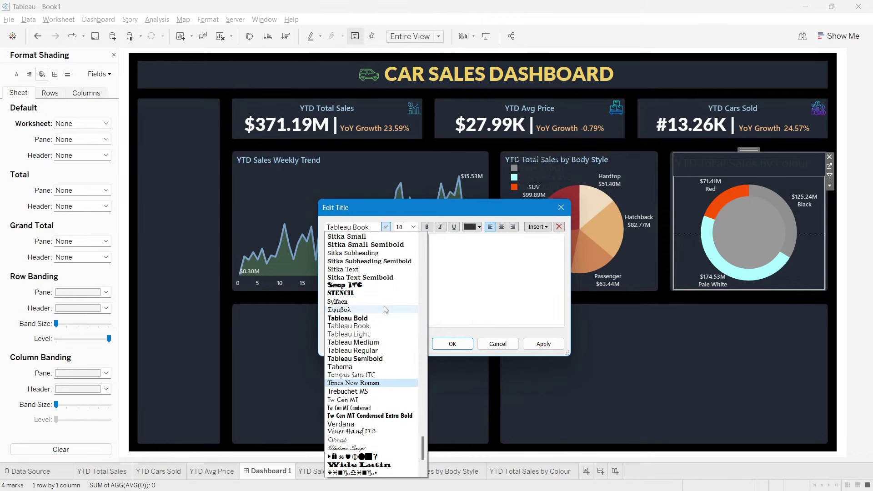
pyautogui.scroll(3, 385, 310)
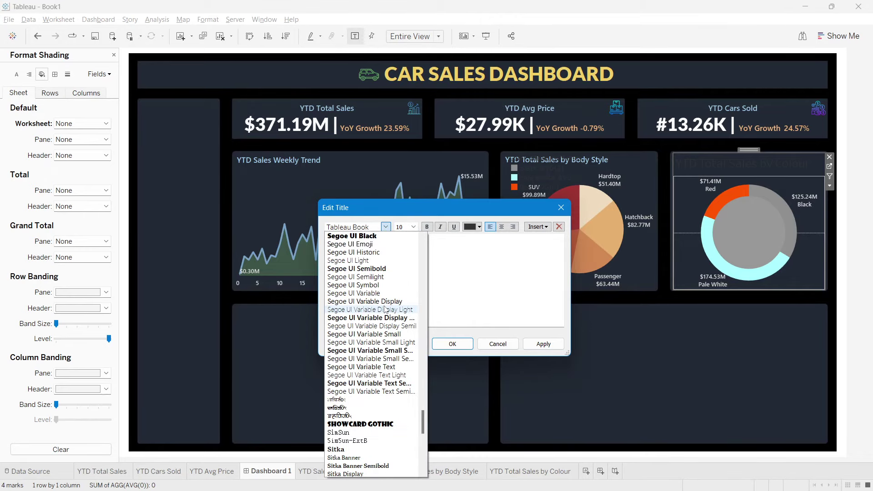
pyautogui.click(389, 268)
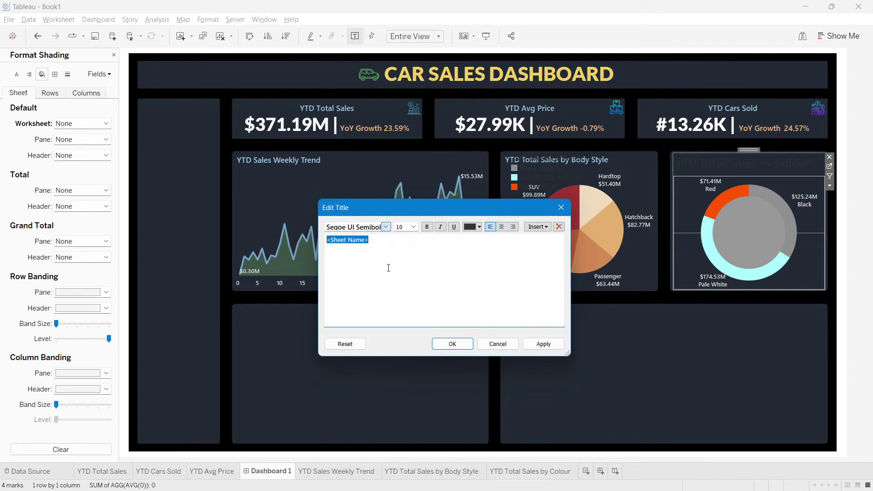
# Colour the YTD Total Sales by Colour title light blue to match the other chart titles and apply the title changes.
pyautogui.click(482, 228)
pyautogui.click(532, 253)
pyautogui.click(479, 227)
pyautogui.click(531, 254)
pyautogui.click(451, 343)
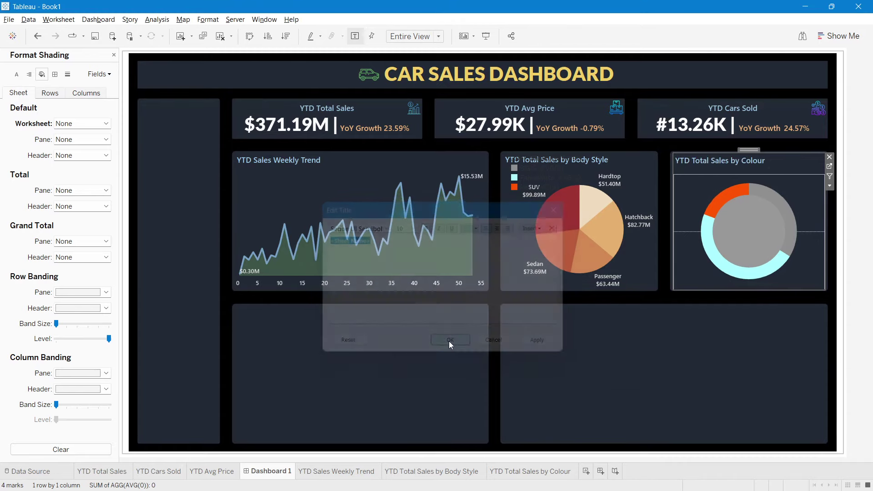
# Remove the floating colour legend that overlaps the YTD Total Sales by Body Style chart.
pyautogui.click(524, 156)
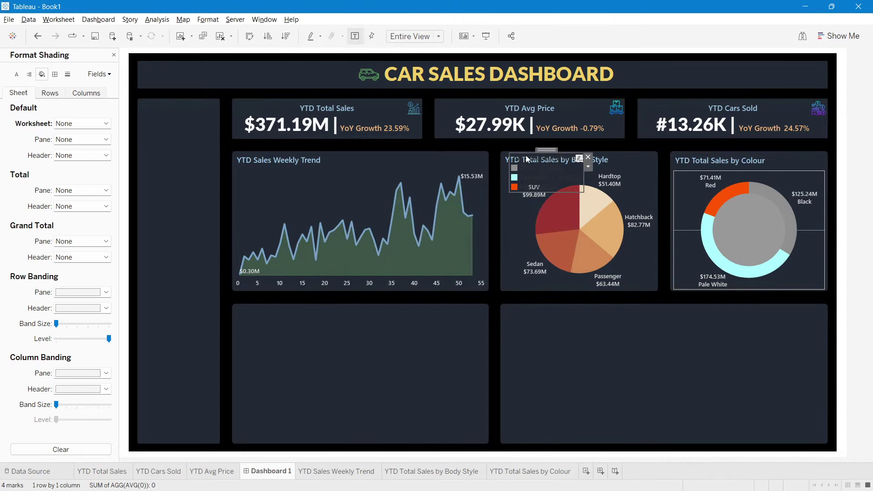
pyautogui.click(589, 158)
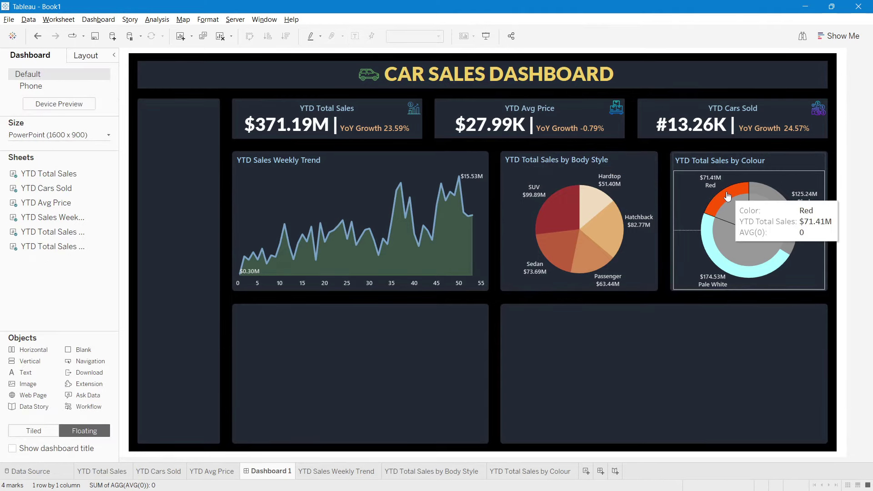
# Set the row divider and column divider pane borders of the YTD Total Sales by Colour chart to None.
pyautogui.rightClick(681, 193)
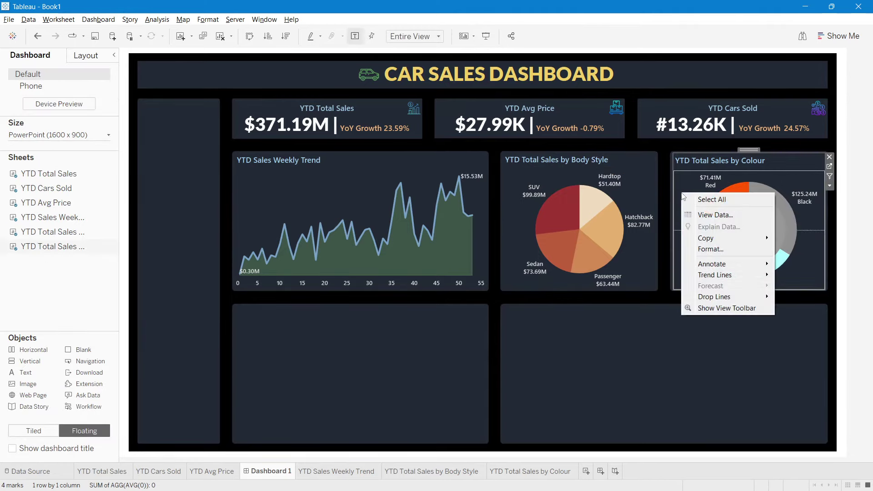
pyautogui.click(717, 250)
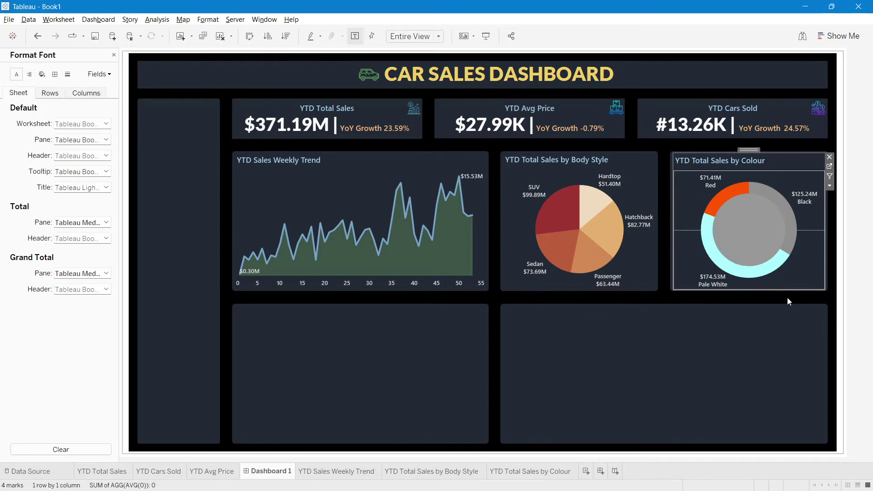
pyautogui.click(55, 74)
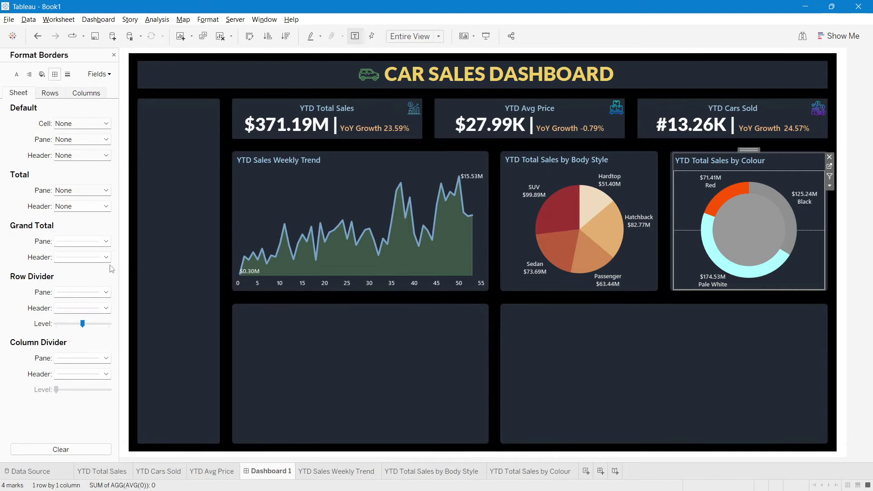
pyautogui.click(82, 292)
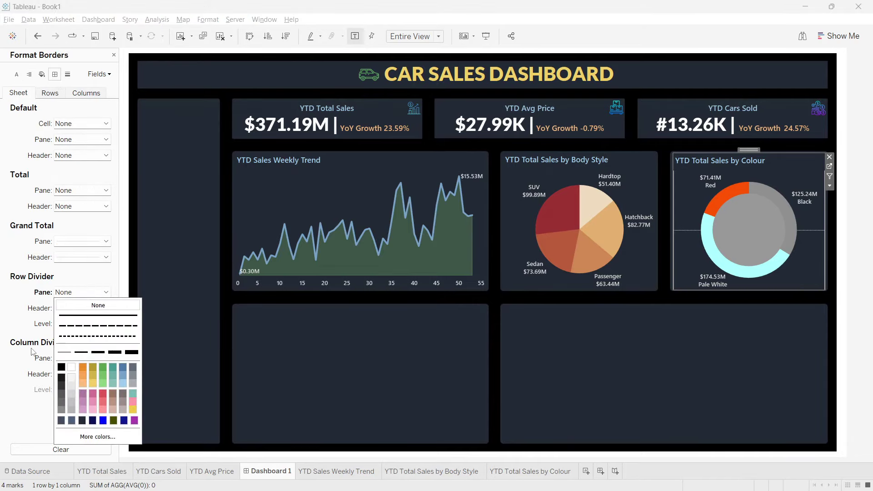
pyautogui.click(96, 304)
pyautogui.click(79, 362)
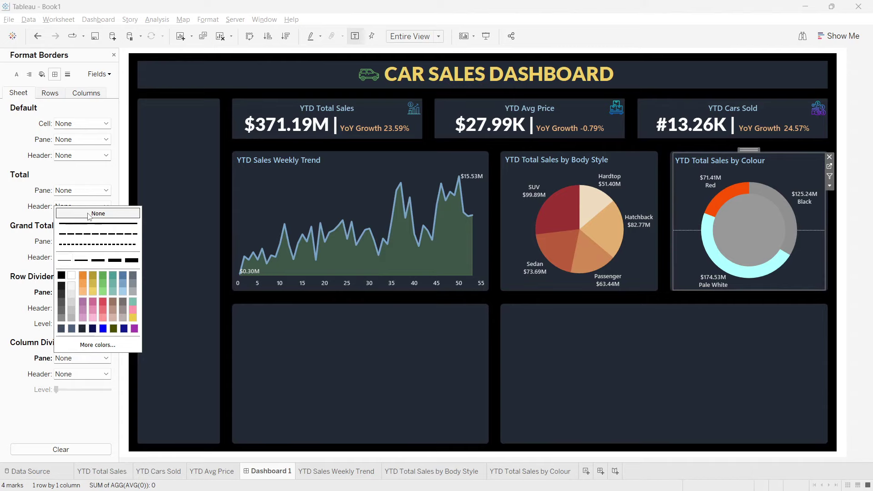
pyautogui.click(69, 81)
# Set the donut chart's zero lines to None and close the line formatting.
pyautogui.click(68, 75)
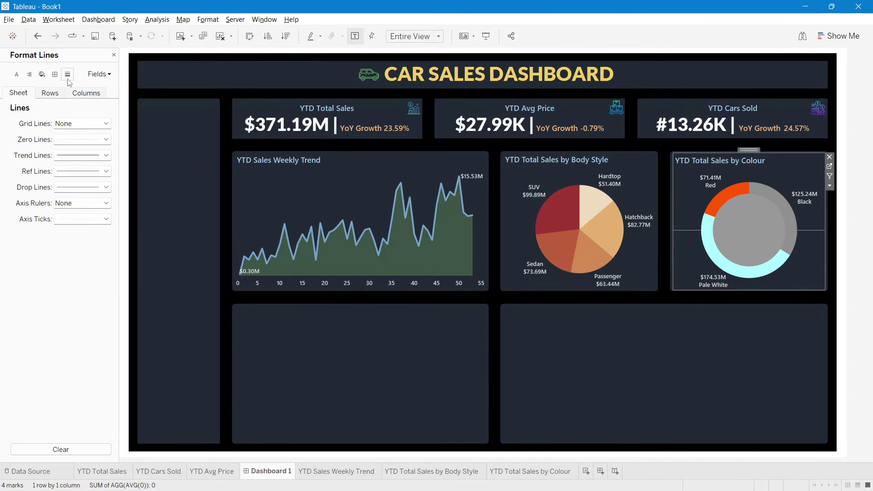
pyautogui.click(63, 136)
pyautogui.click(98, 153)
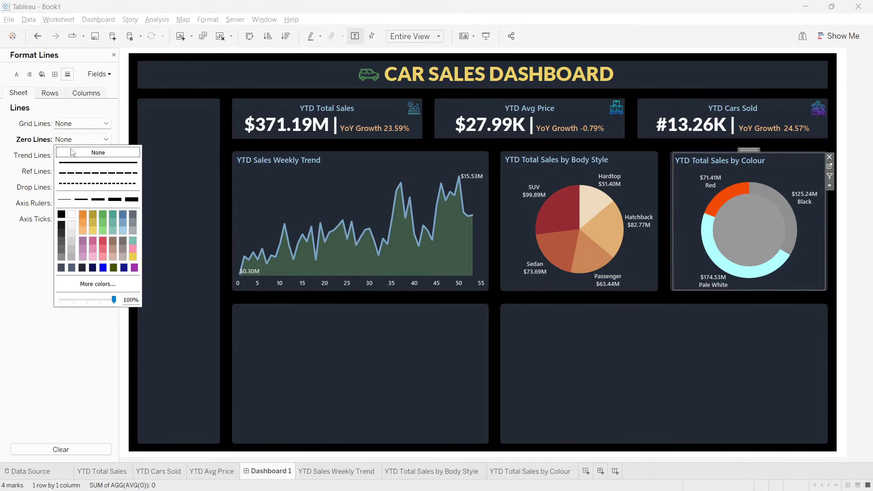
pyautogui.click(735, 327)
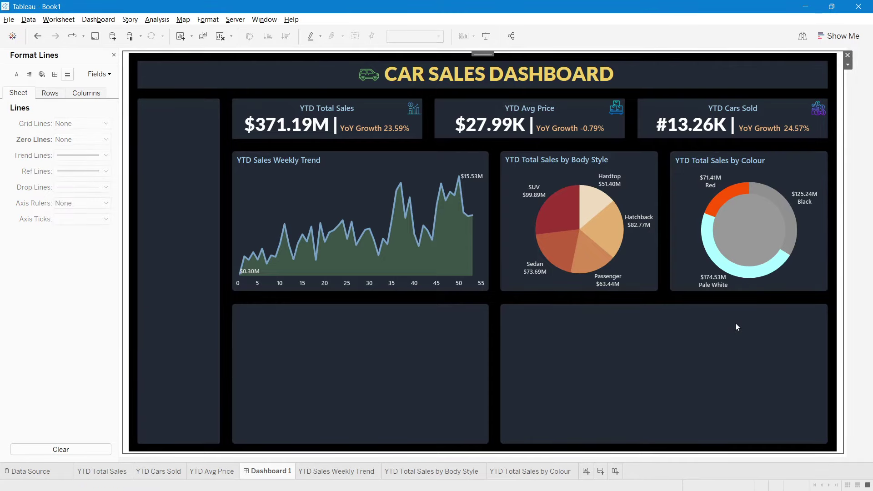
pyautogui.click(113, 54)
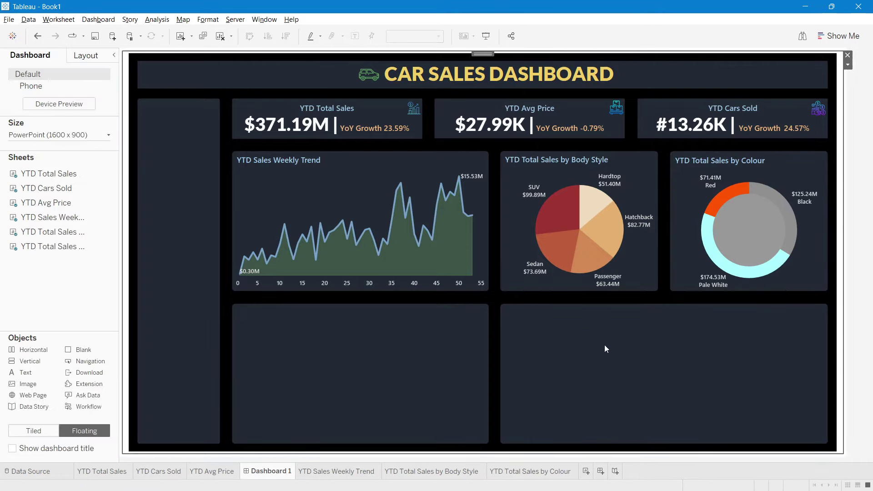
# Colour the donut's inner pie #222A35 on the YTD Total Sales by Colour sheet and return to Dashboard 1.
pyautogui.click(746, 233)
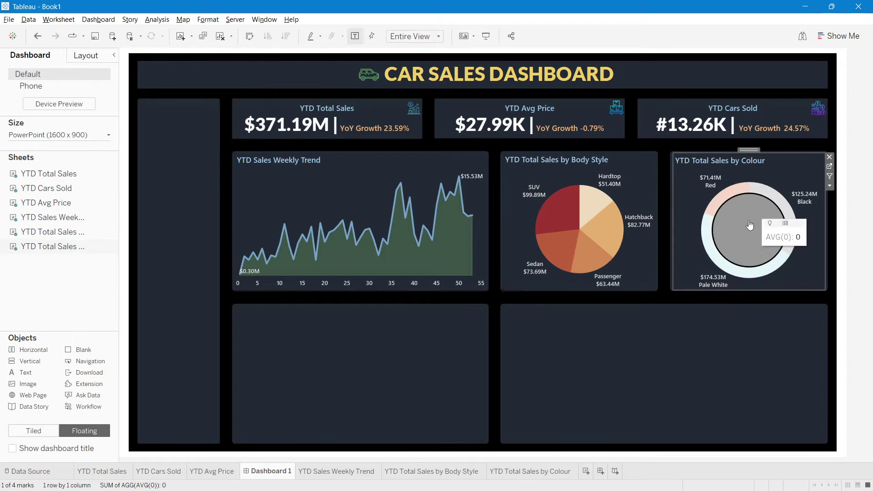
pyautogui.click(763, 375)
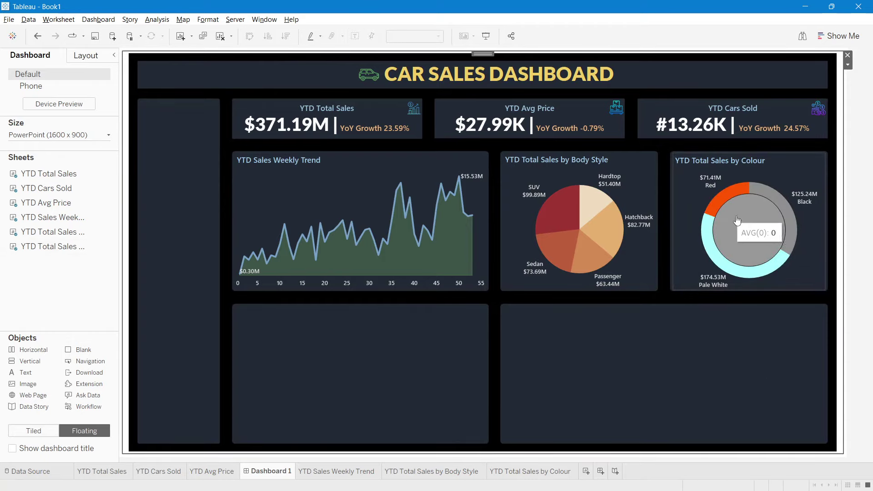
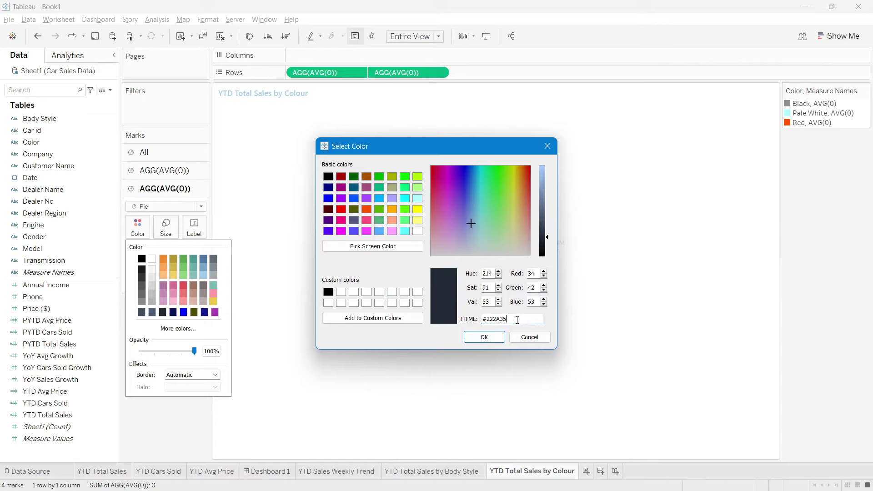
pyautogui.click(484, 319)
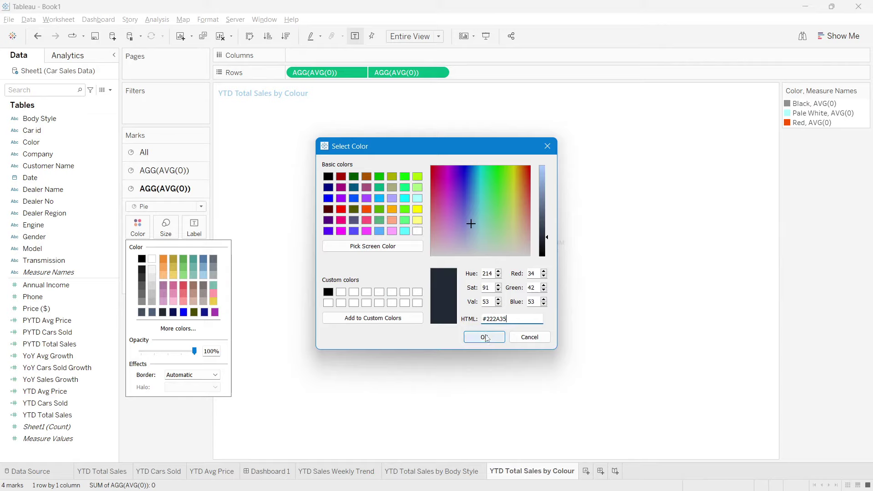
pyautogui.click(485, 338)
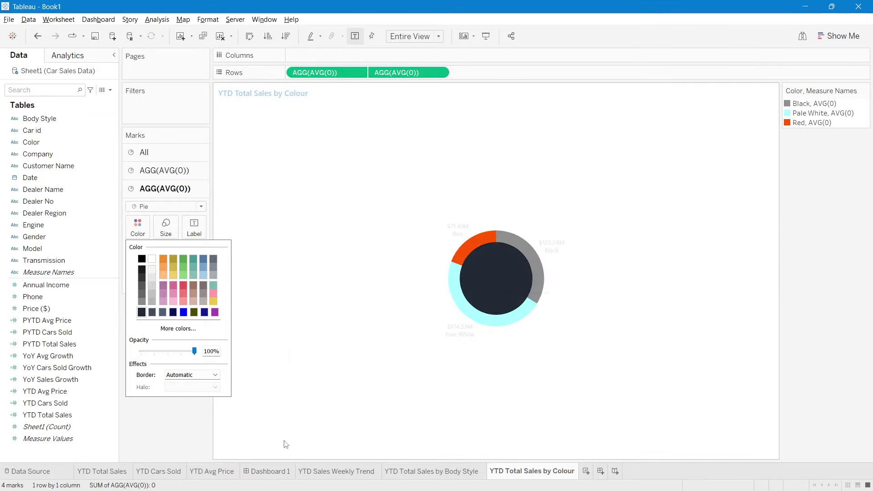
pyautogui.click(173, 437)
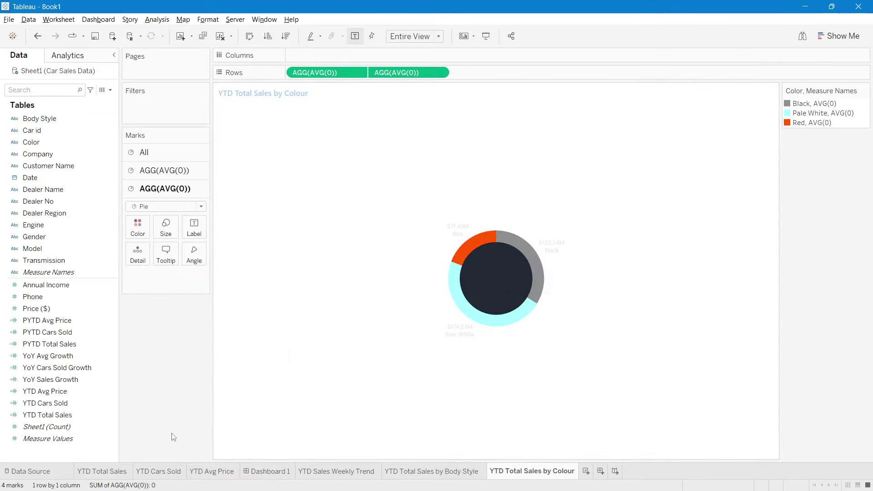
pyautogui.click(268, 472)
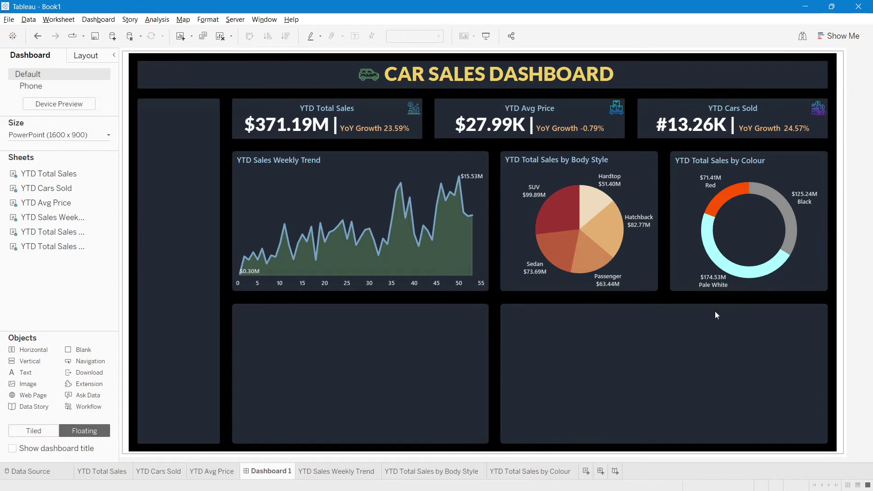
pyautogui.moveTo(716, 190)
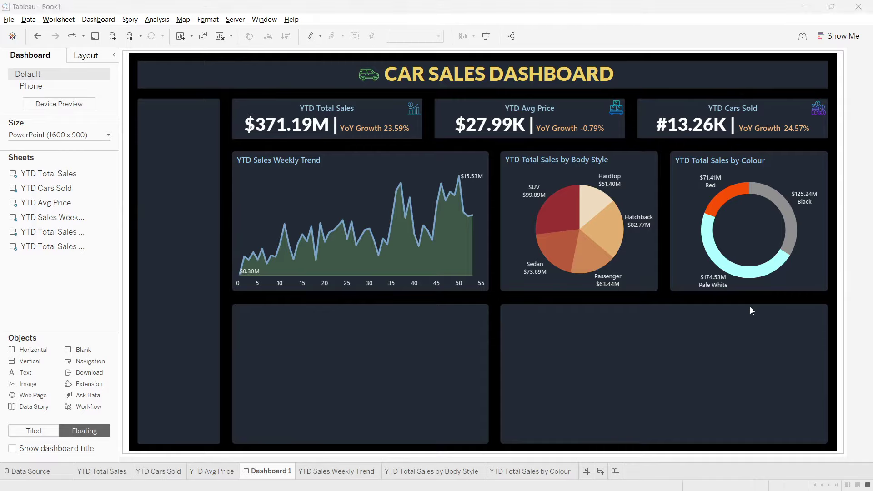
# Switch to the PowerPoint Problem Statement slide, copy the heading "YTD Cars Sold by Dealer Region:", and return to Tableau.
pyautogui.hotkey('alt', 'Tab')
pyautogui.hotkey('alt', 'Tab')
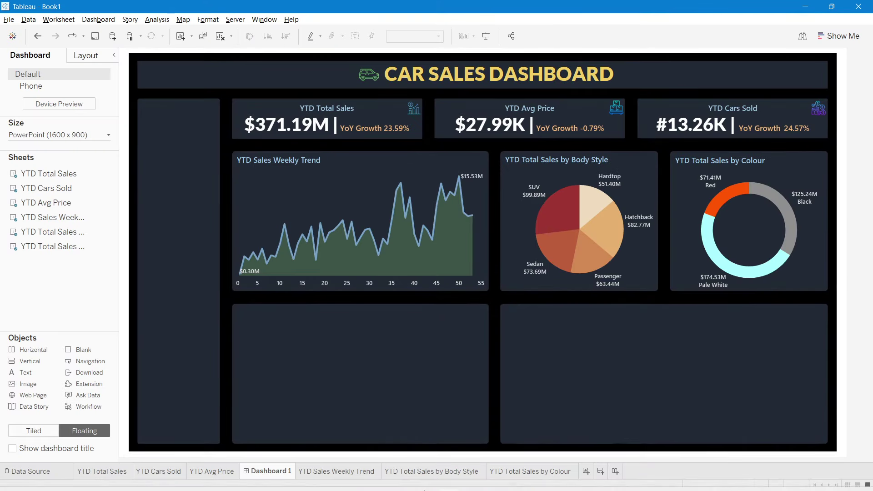
pyautogui.moveTo(424, 477)
pyautogui.click(402, 433)
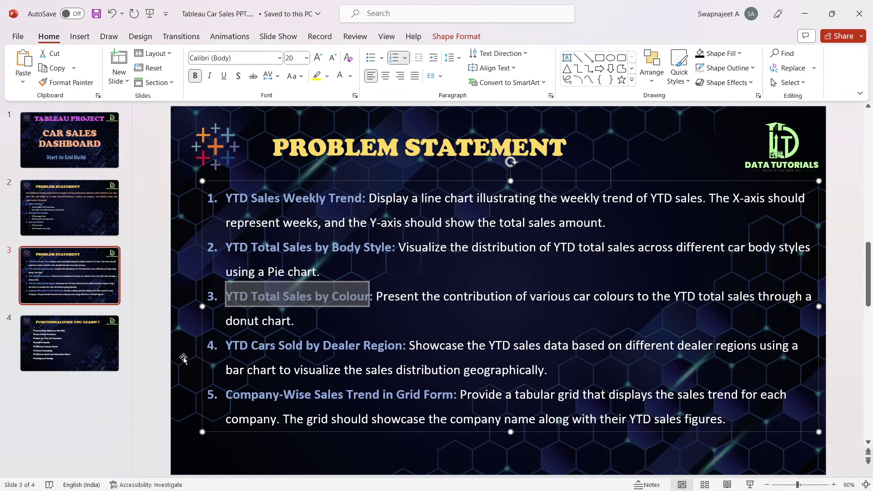
pyautogui.click(158, 373)
pyautogui.moveTo(226, 346); pyautogui.dragTo(405, 348)
pyautogui.hotkey('alt', 'Tab')
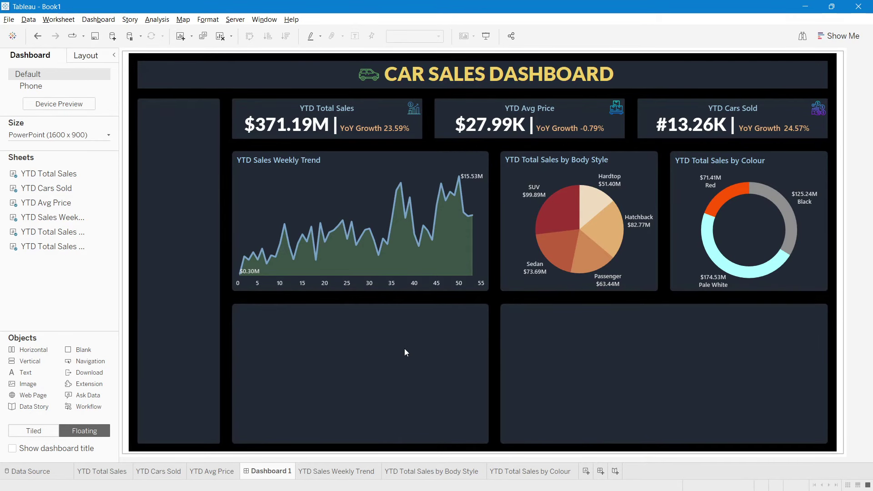
# Add a new worksheet and name it "YTD Cars Sold by Dealer Region".
pyautogui.click(586, 471)
pyautogui.doubleClick(586, 473)
pyautogui.write('YTD Cars Sold by Dealer Region')
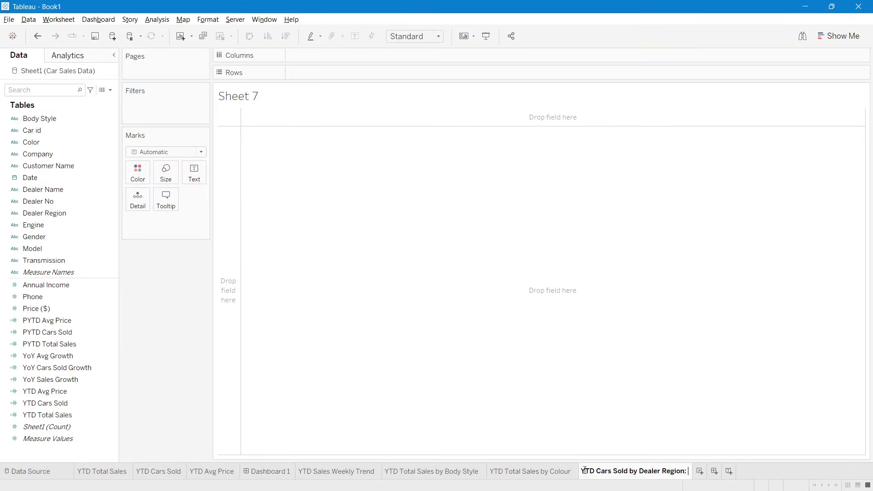
pyautogui.click(171, 341)
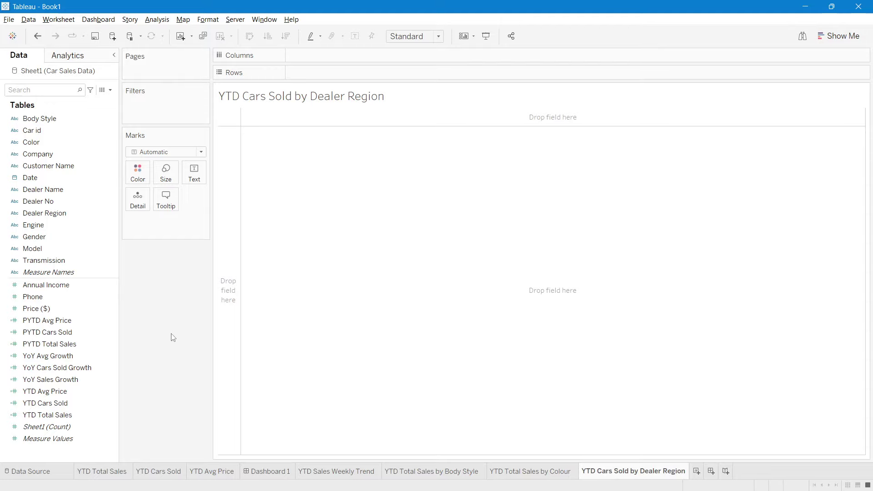
# Build a horizontal bar chart of YTD Total Sales by Dealer Region and fit it to Entire View.
pyautogui.moveTo(76, 212); pyautogui.dragTo(355, 75)
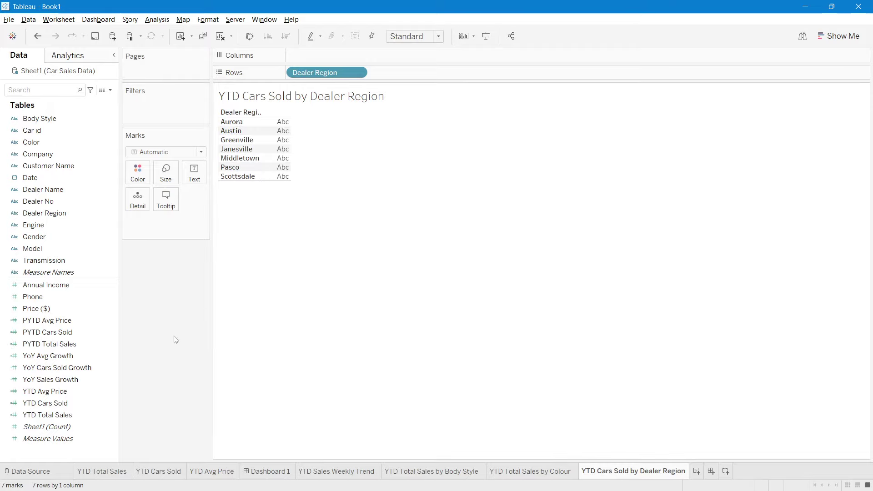
pyautogui.moveTo(50, 415); pyautogui.dragTo(327, 55)
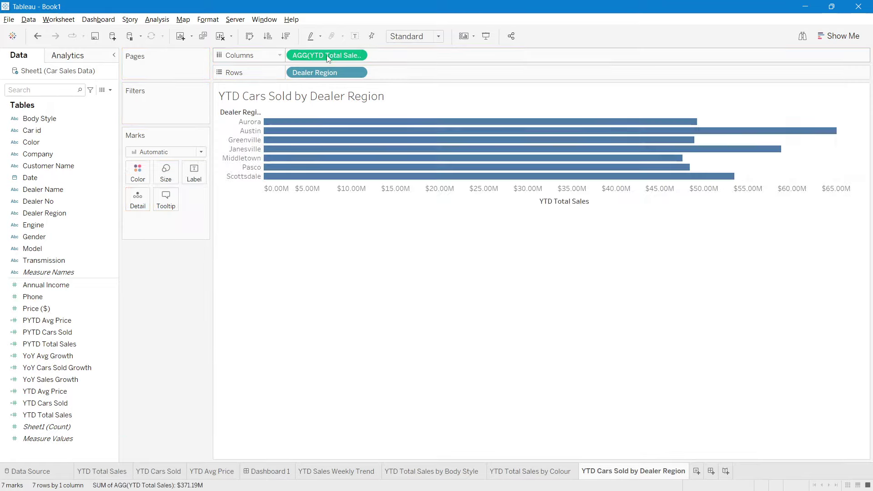
pyautogui.click(428, 39)
pyautogui.click(412, 78)
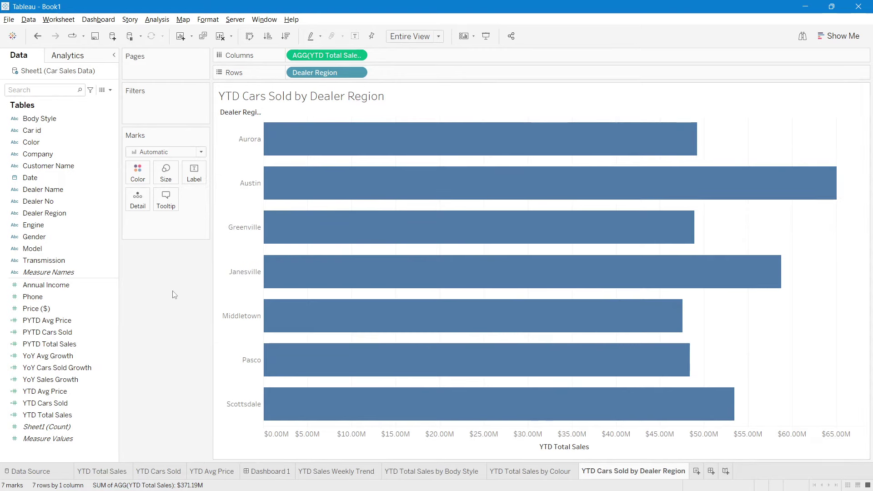
# Check the YTD Cars Sold by Dealer Region requirement on the PowerPoint Problem Statement slide and return to Tableau.
pyautogui.hotkey('alt', 'Tab')
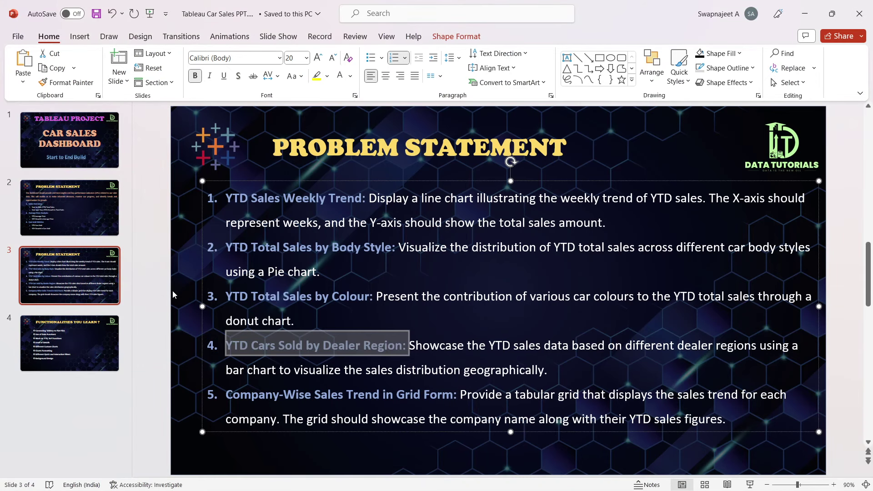
pyautogui.hotkey('alt', 'Tab')
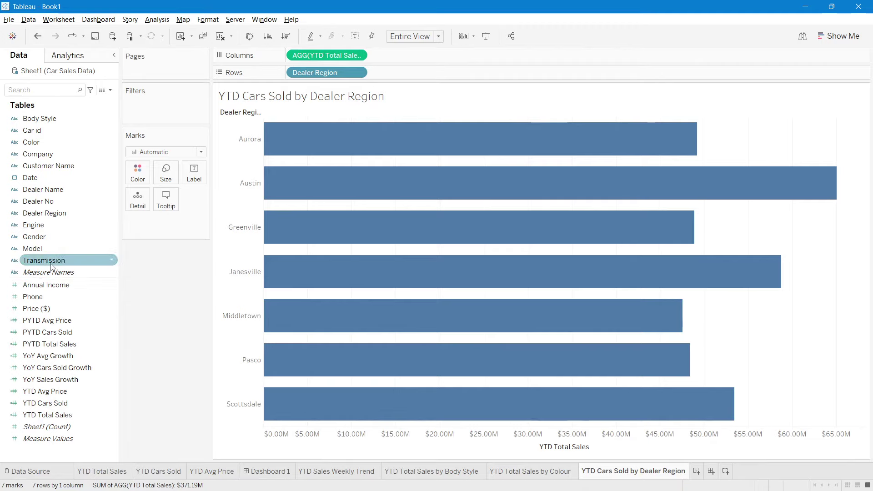
# Colour the dealer region bars by Transmission and assign the Purple palette to its values.
pyautogui.moveTo(82, 261); pyautogui.dragTo(139, 175)
pyautogui.moveTo(532, 180)
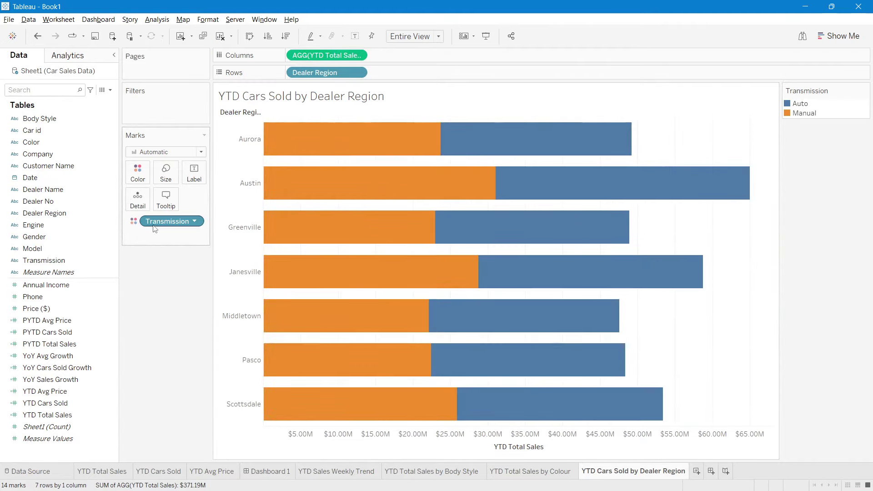
pyautogui.click(139, 178)
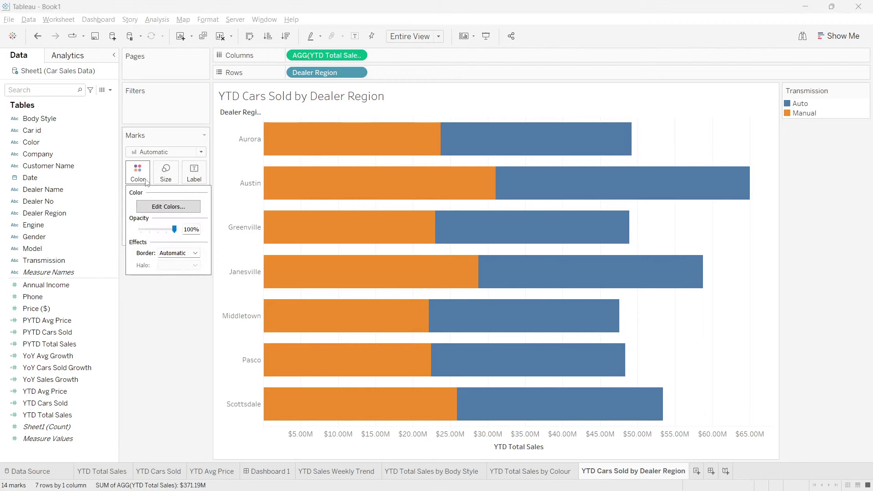
pyautogui.click(167, 206)
pyautogui.click(472, 177)
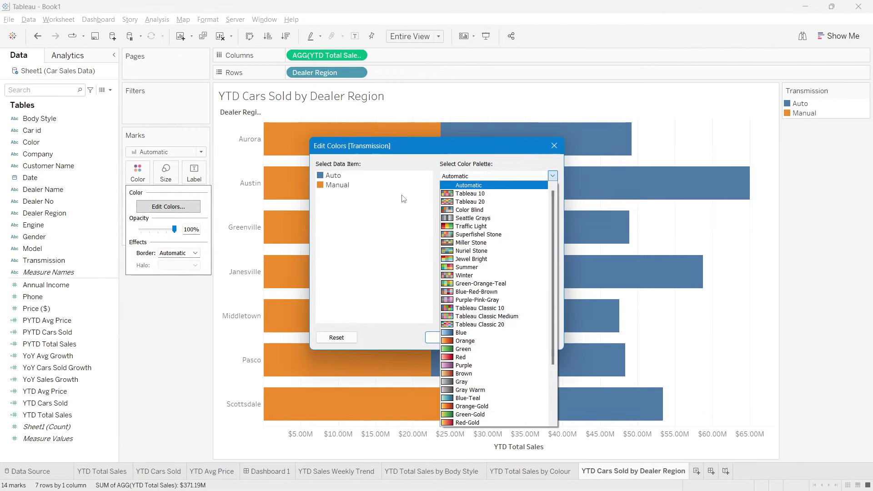
pyautogui.click(464, 366)
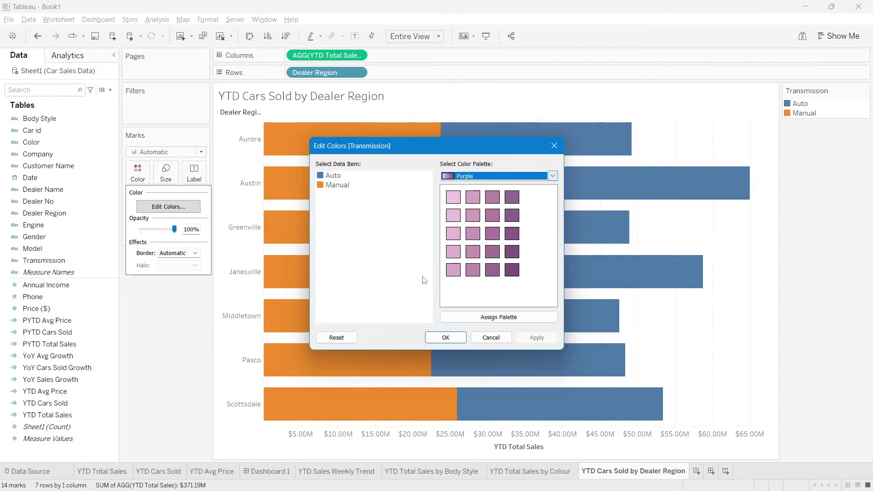
pyautogui.click(516, 320)
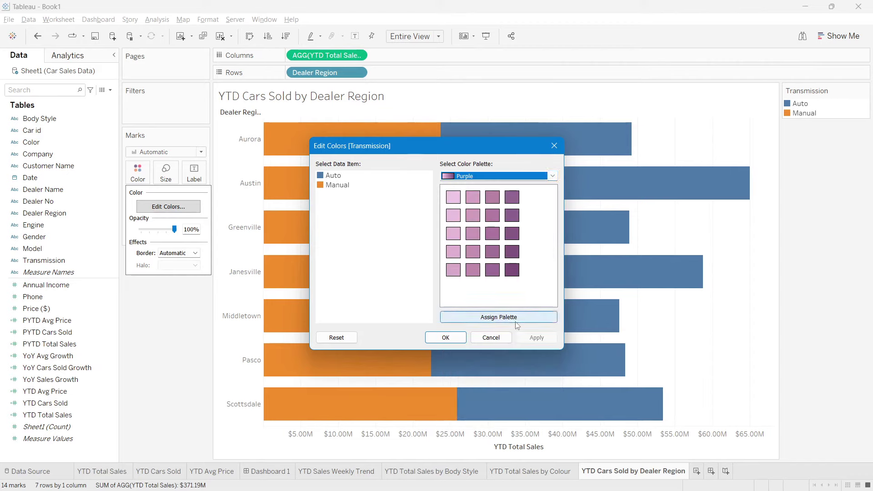
pyautogui.click(536, 338)
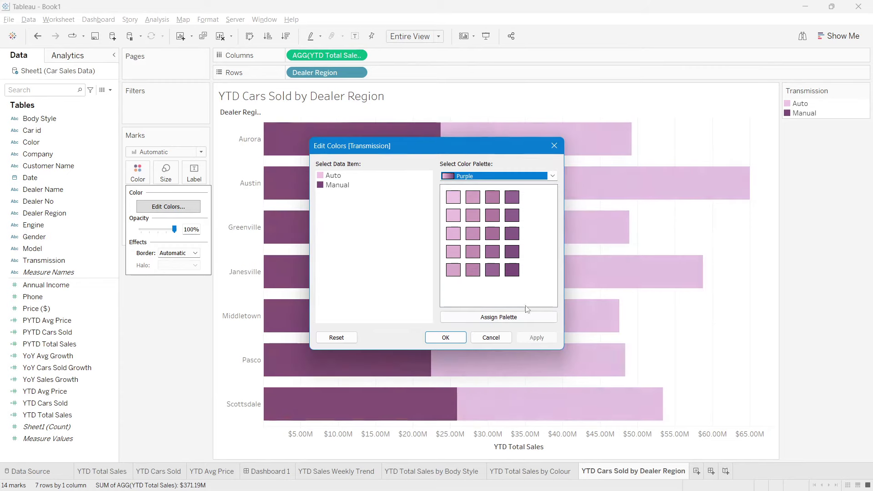
# Recolour Auto with a slightly deeper light pink-purple and Manual with a medium purple from the Purple palette.
pyautogui.moveTo(466, 146); pyautogui.dragTo(562, 202)
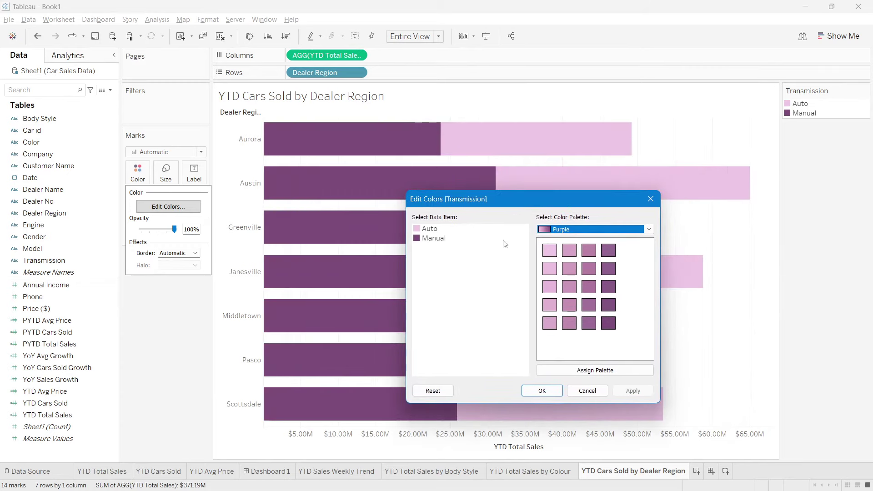
pyautogui.click(419, 232)
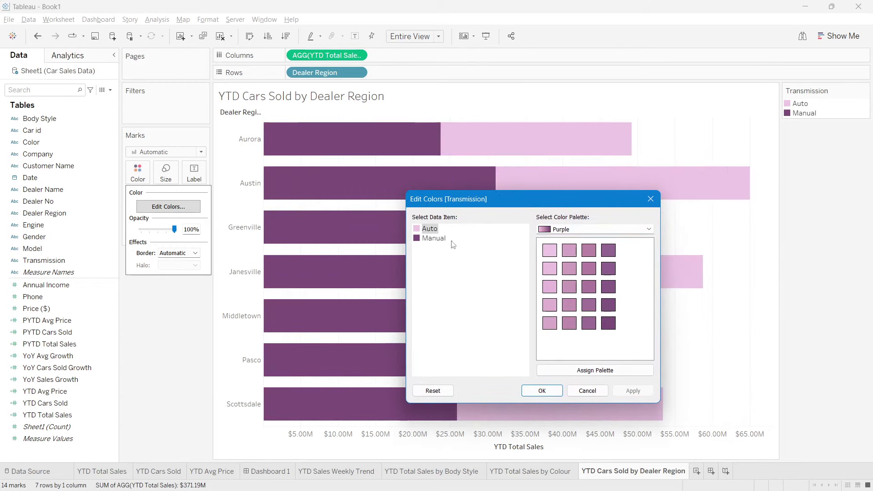
pyautogui.click(555, 310)
pyautogui.click(434, 238)
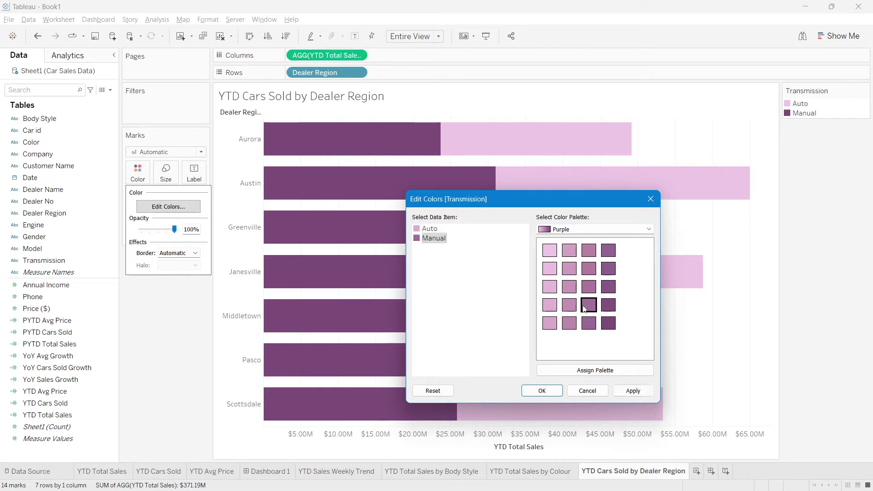
pyautogui.click(631, 392)
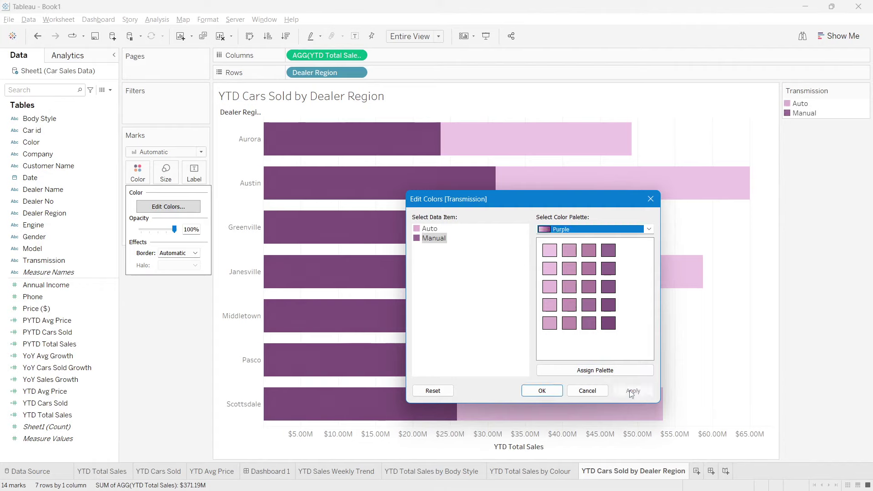
pyautogui.click(542, 391)
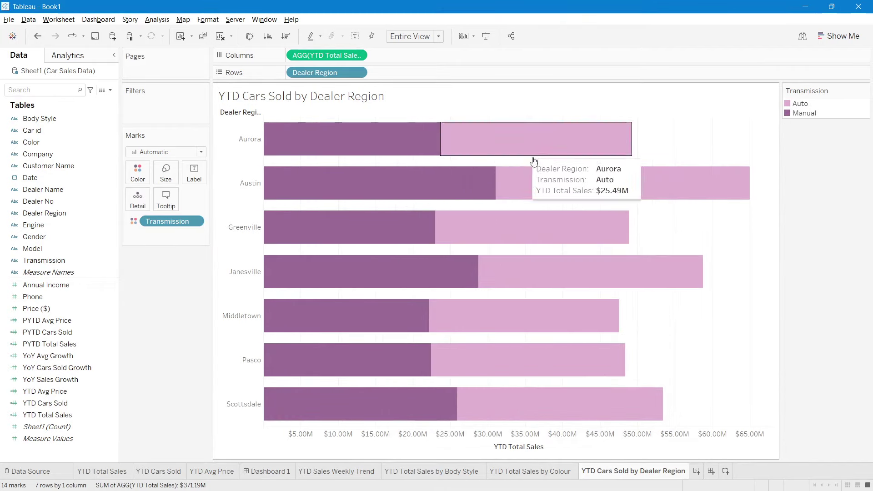
# Sort the dealer regions in descending order and label the bar segments with YTD Total Sales.
pyautogui.click(286, 37)
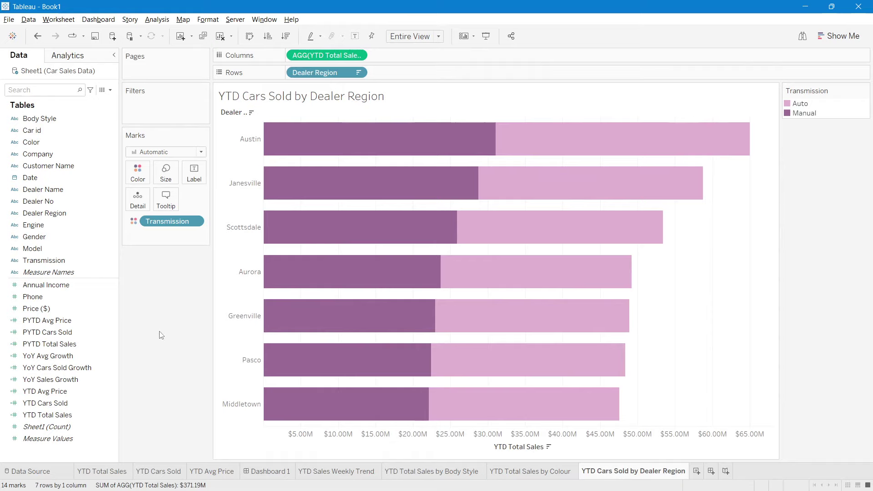
pyautogui.moveTo(323, 55); pyautogui.dragTo(192, 174)
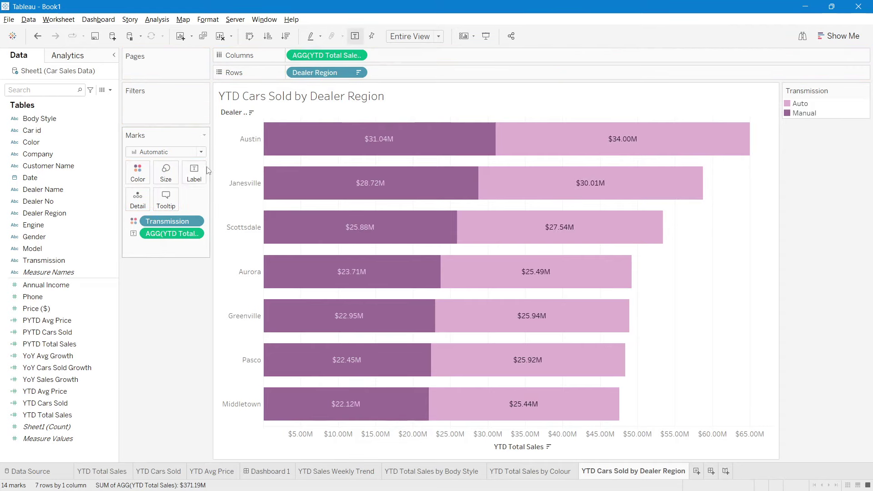
# Set the bar labels' font to Segoe UI Semibold.
pyautogui.click(193, 173)
pyautogui.click(286, 224)
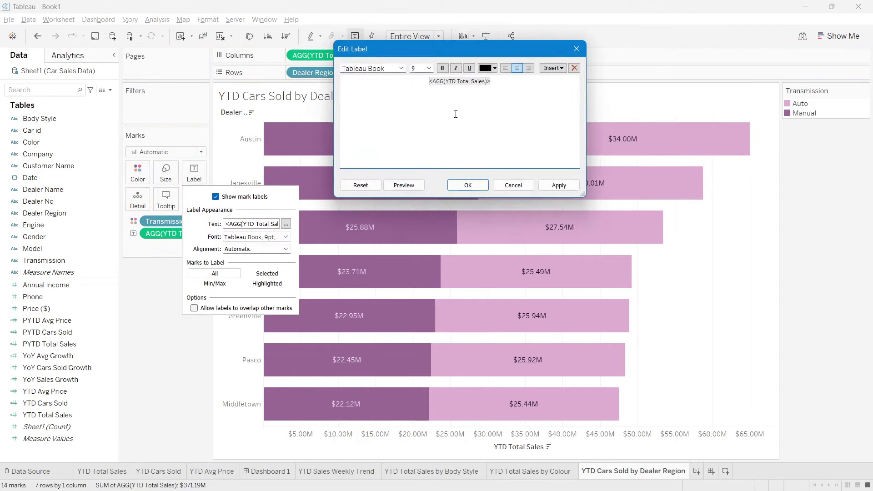
pyautogui.click(495, 69)
pyautogui.click(488, 78)
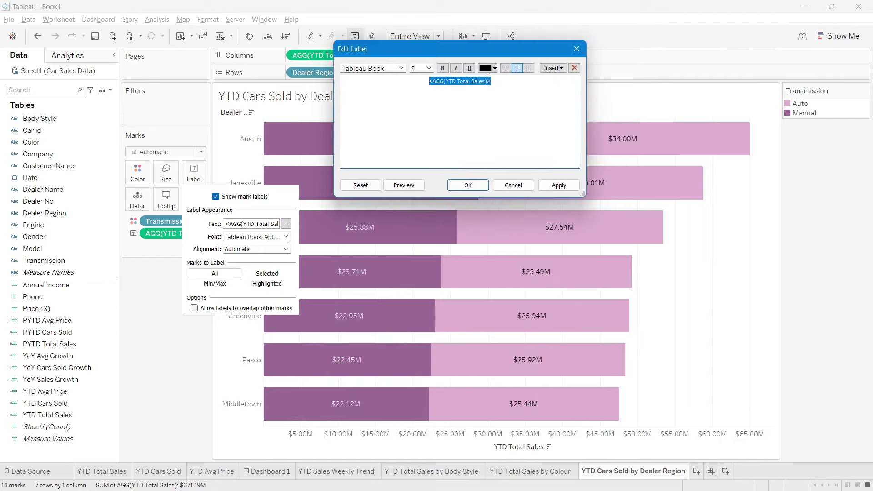
pyautogui.click(401, 68)
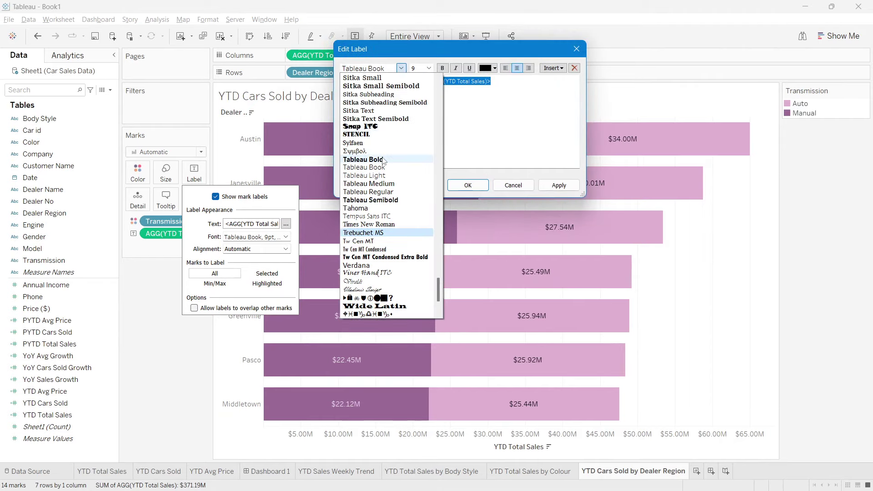
pyautogui.scroll(3, 382, 162)
pyautogui.scroll(10, 382, 161)
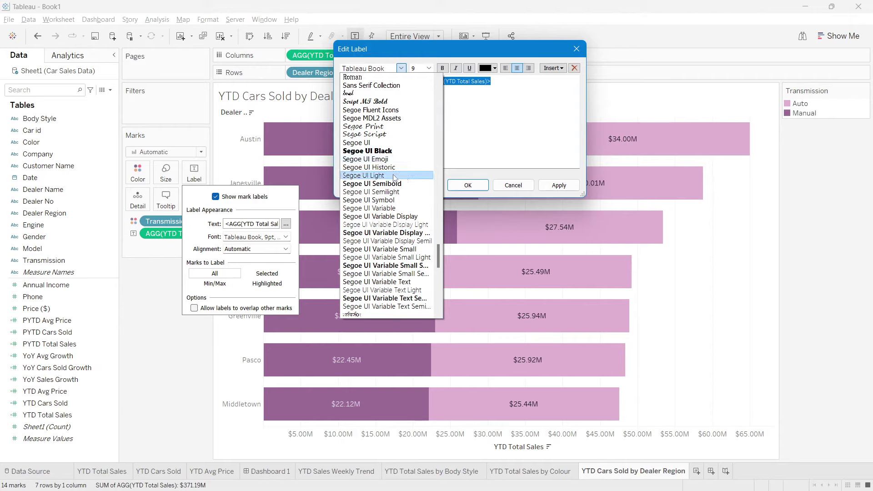
pyautogui.click(388, 183)
pyautogui.click(559, 185)
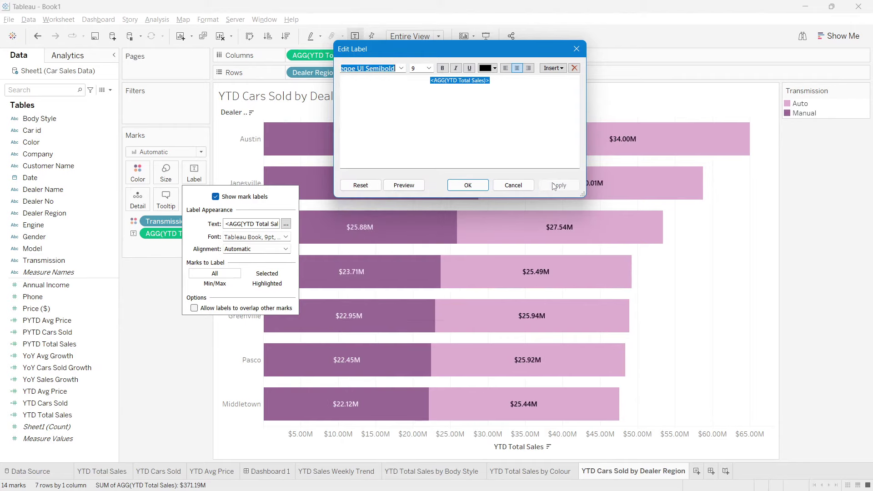
pyautogui.click(485, 187)
pyautogui.click(804, 228)
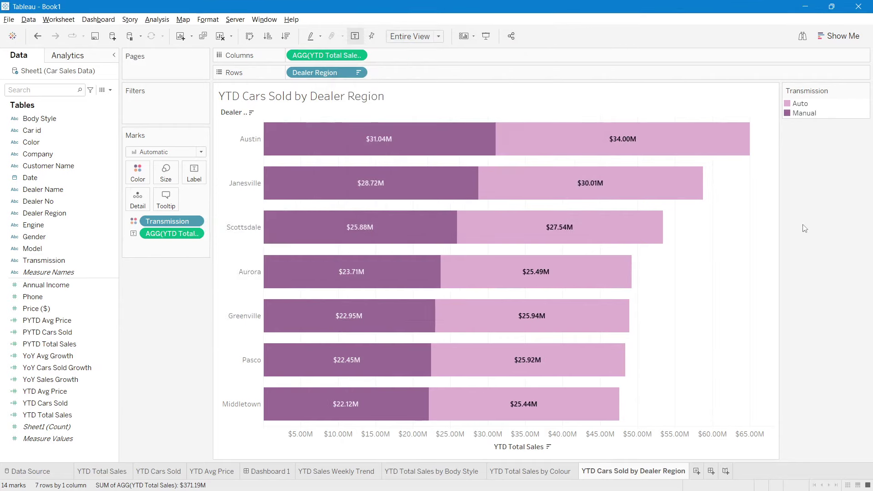
# Place the dealer region chart in the empty Dashboard 1 panel below YTD Sales Weekly Trend and move its Transmission legend off the bars.
pyautogui.click(269, 472)
pyautogui.moveTo(73, 263); pyautogui.dragTo(235, 307)
pyautogui.click(505, 326)
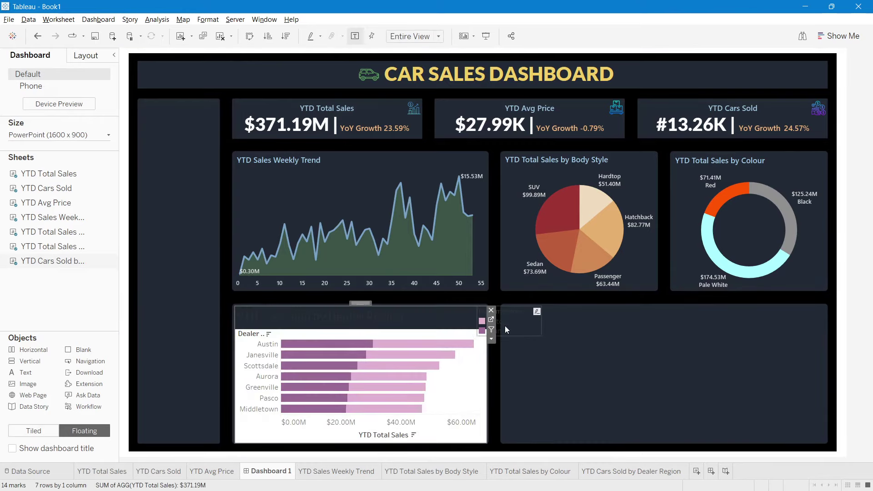
pyautogui.moveTo(487, 312); pyautogui.dragTo(568, 306)
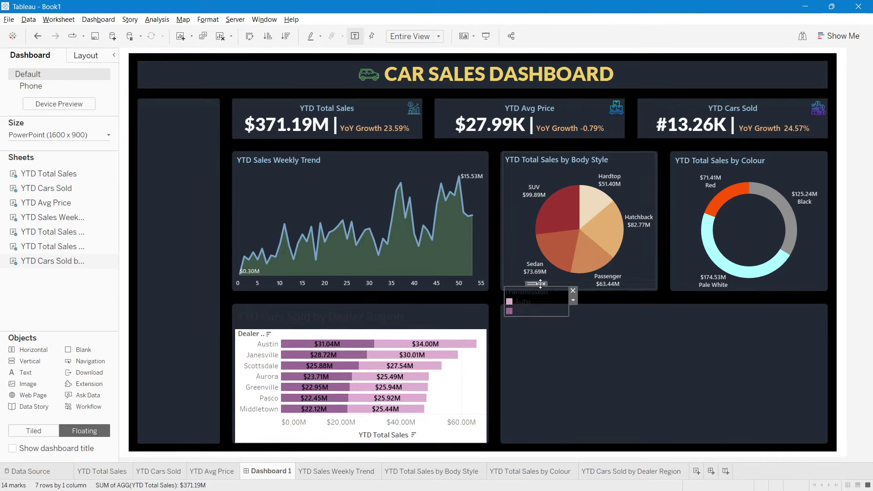
# Set the dealer region chart's dashboard title to font size 10 and open its font choices at the Segoe UI family.
pyautogui.doubleClick(345, 318)
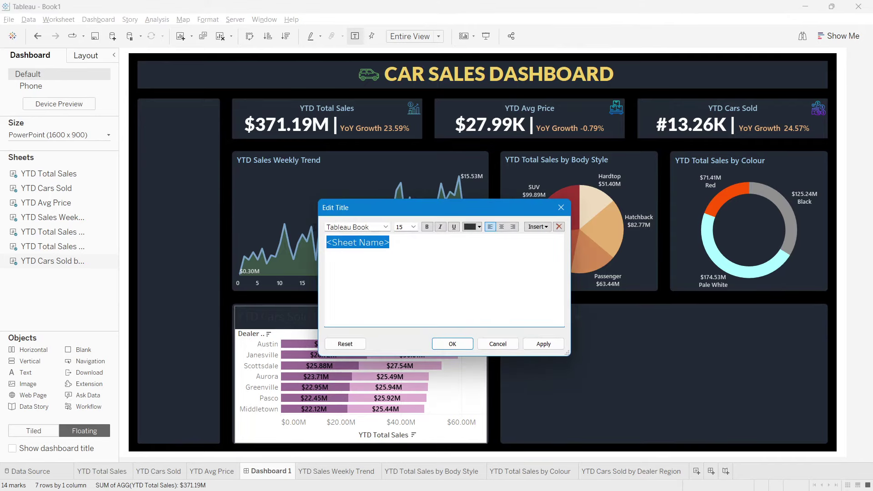
pyautogui.click(413, 227)
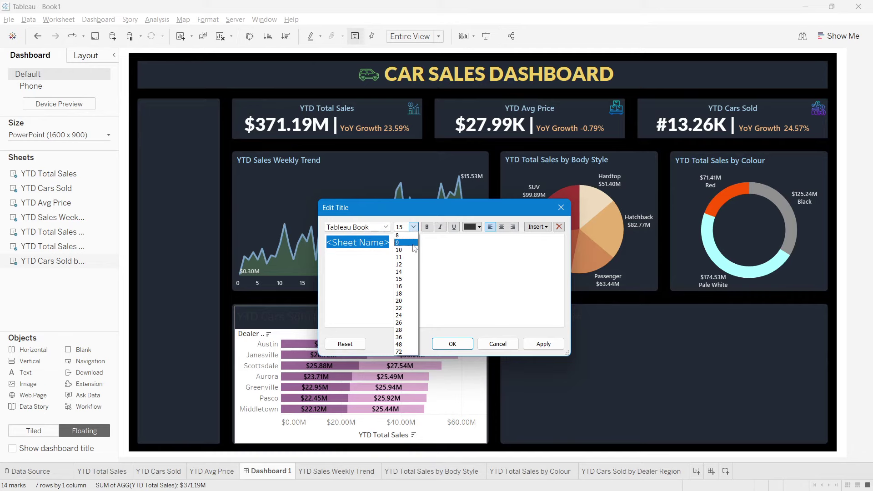
pyautogui.click(405, 245)
pyautogui.click(386, 227)
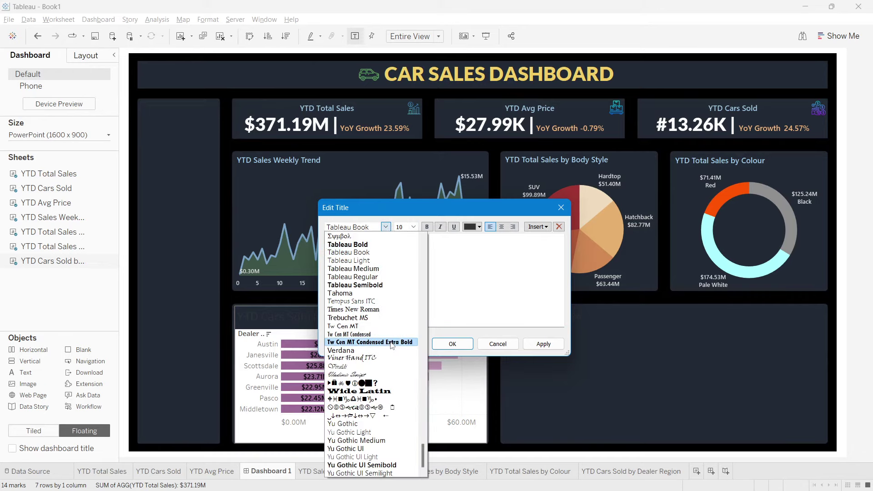
pyautogui.scroll(8, 392, 344)
pyautogui.scroll(3, 392, 345)
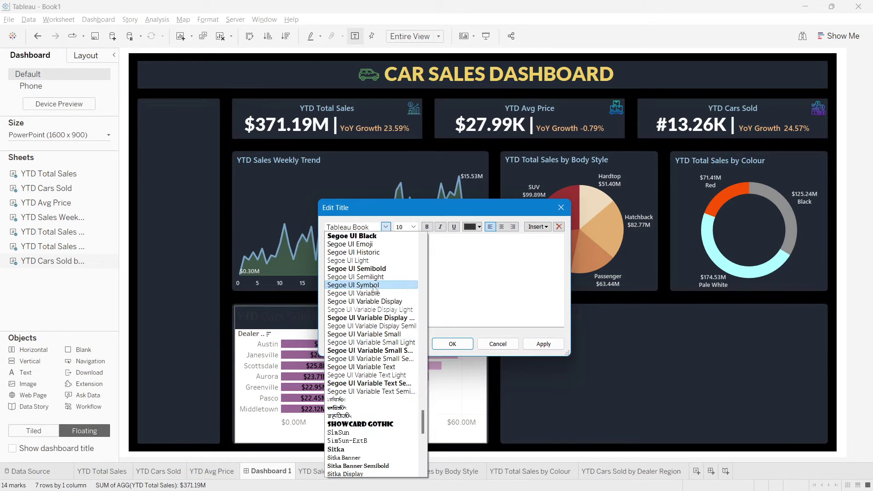
# Format the title of the YTD Cars Sold by Dealer Region chart in Segoe UI Semibold with a light blue colour.
pyautogui.click(373, 270)
pyautogui.click(347, 227)
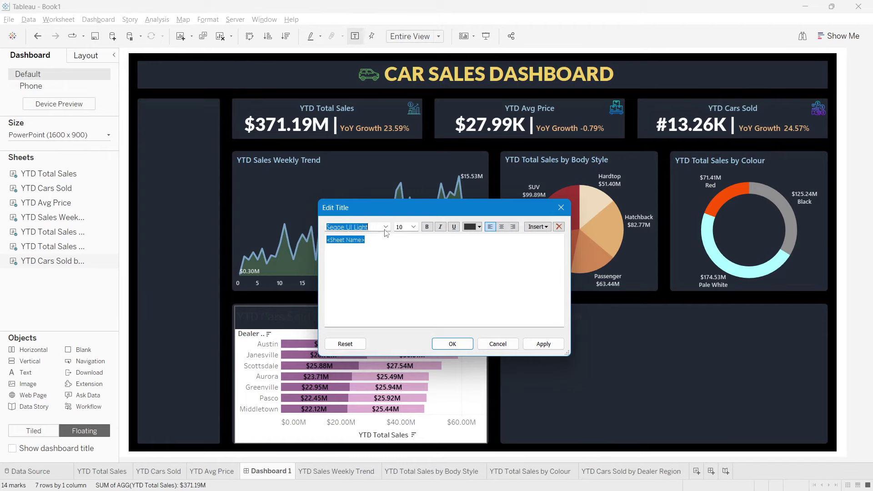
pyautogui.click(386, 227)
pyautogui.click(364, 246)
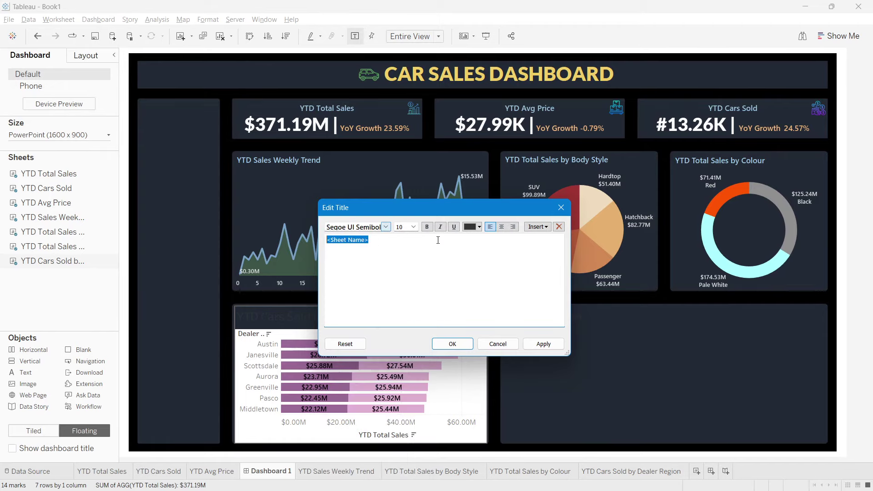
pyautogui.click(478, 227)
pyautogui.click(536, 258)
pyautogui.click(537, 342)
pyautogui.click(453, 344)
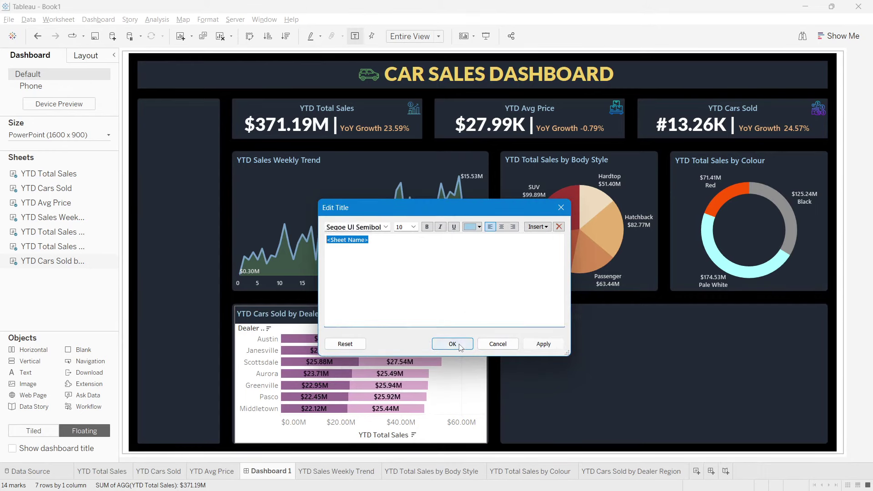
# Set the worksheet shading of the YTD Cars Sold by Dealer Region chart to None.
pyautogui.rightClick(463, 371)
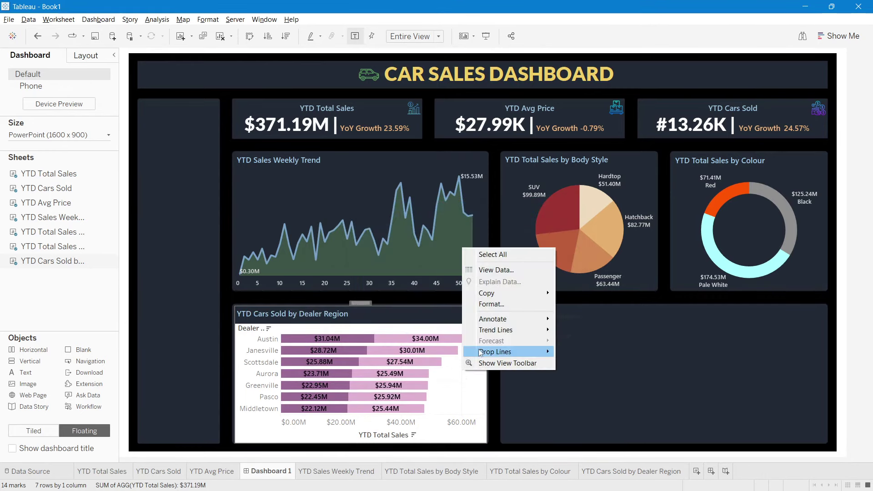
pyautogui.click(492, 303)
pyautogui.click(42, 74)
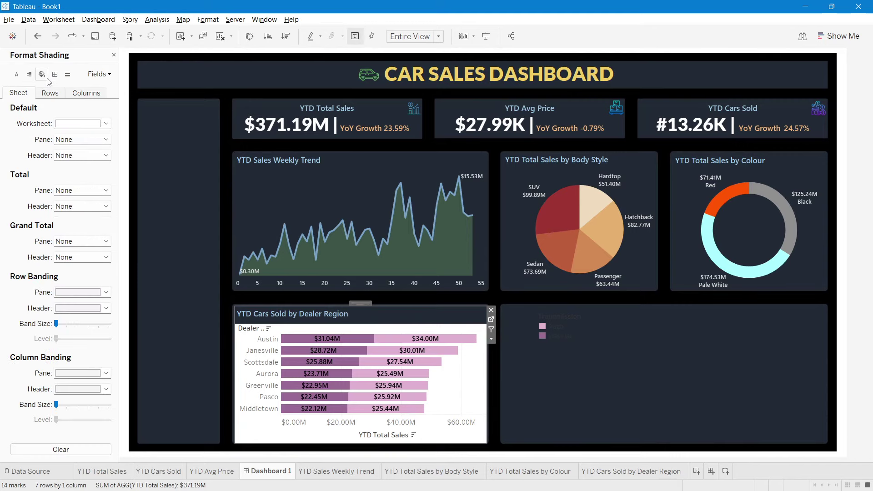
pyautogui.click(70, 125)
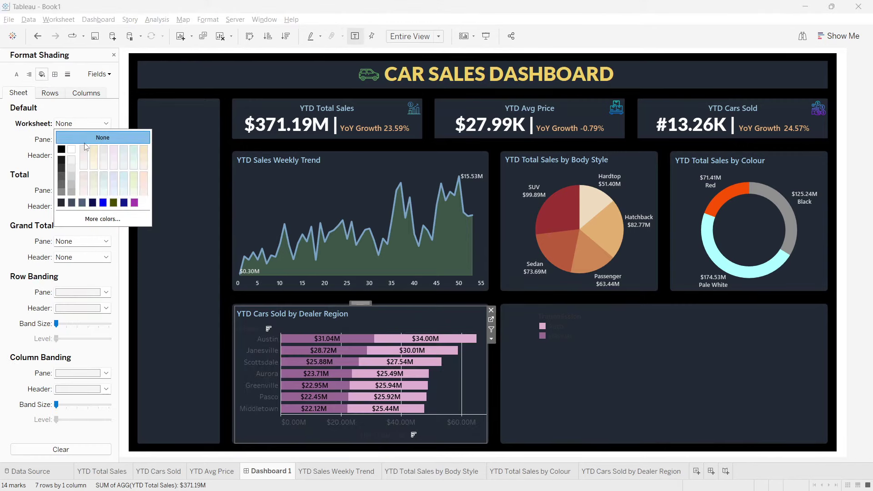
pyautogui.click(114, 55)
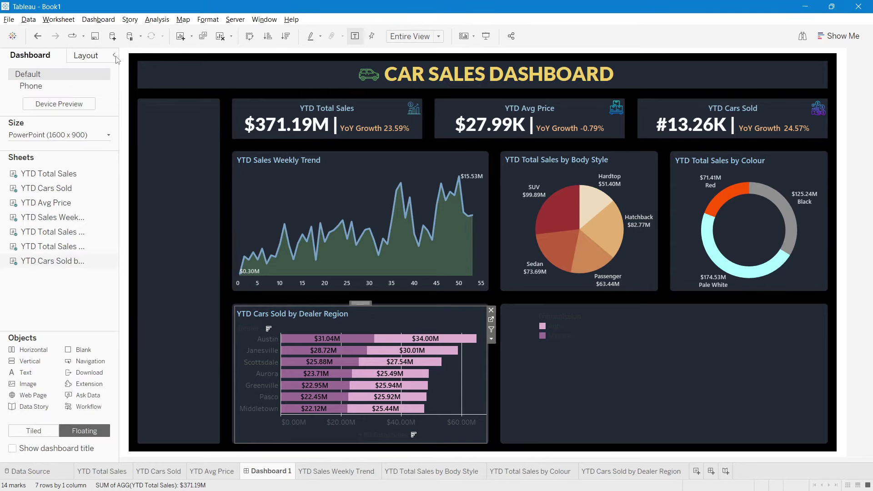
# Hide the row field label and the YTD Total Sales axis header in the dealer region bar chart.
pyautogui.click(251, 328)
pyautogui.rightClick(252, 329)
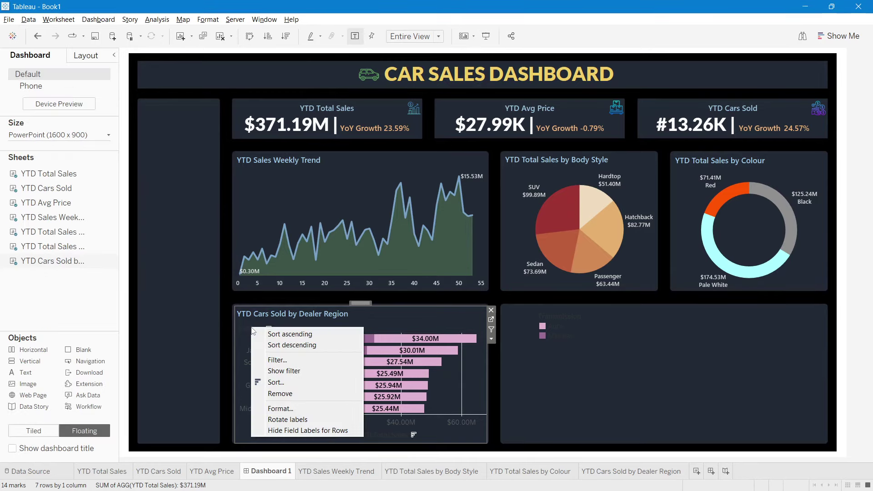
pyautogui.click(285, 430)
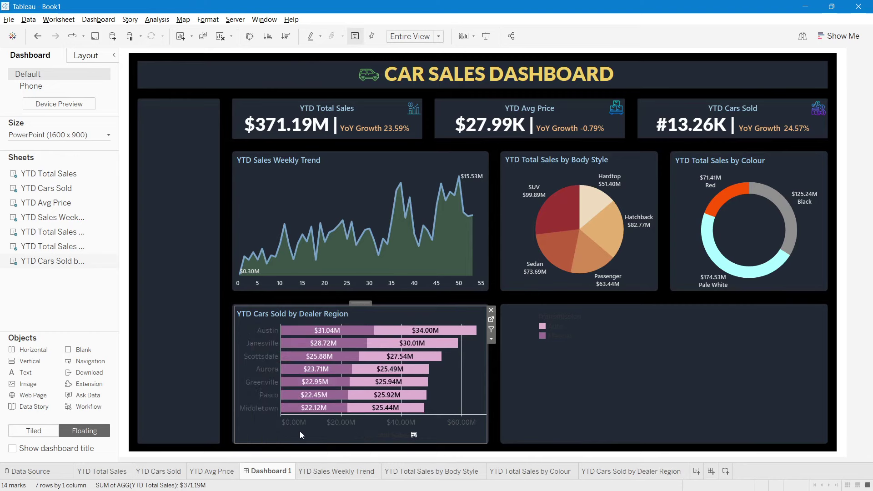
pyautogui.rightClick(318, 424)
pyautogui.click(341, 402)
pyautogui.moveTo(440, 358)
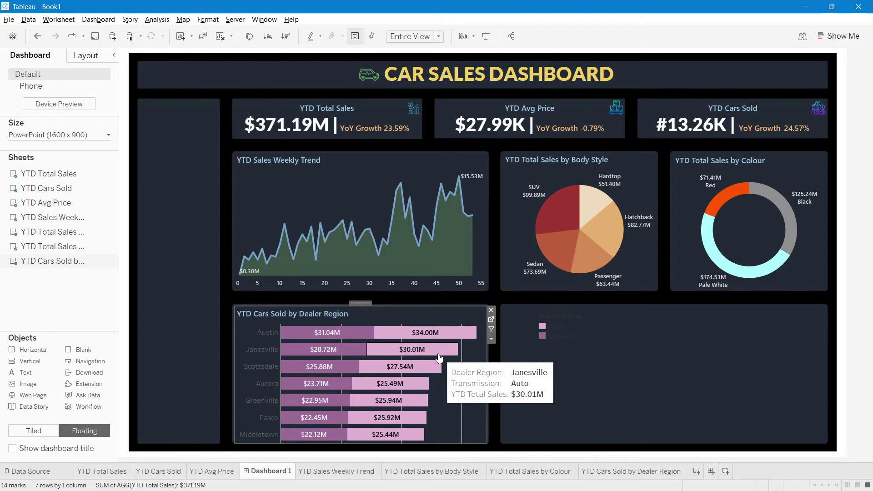
# Set the zero lines, axis rulers and axis ticks of the dealer region chart to None.
pyautogui.rightClick(452, 373)
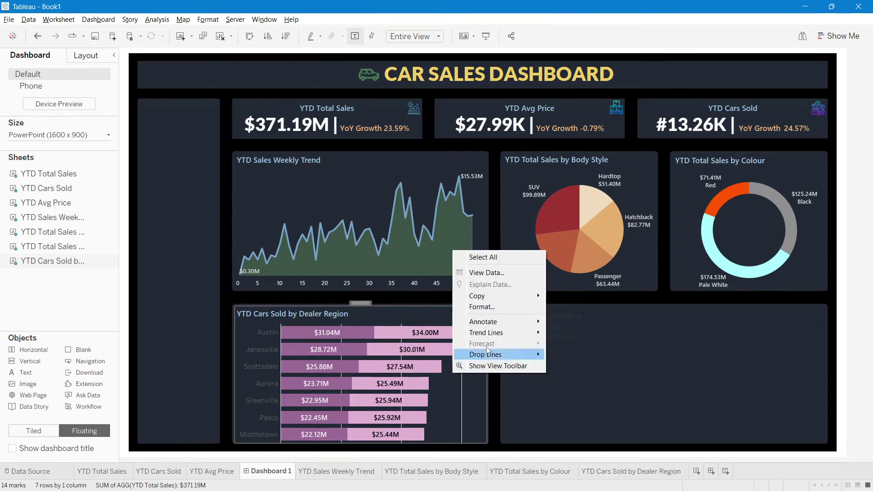
pyautogui.click(490, 305)
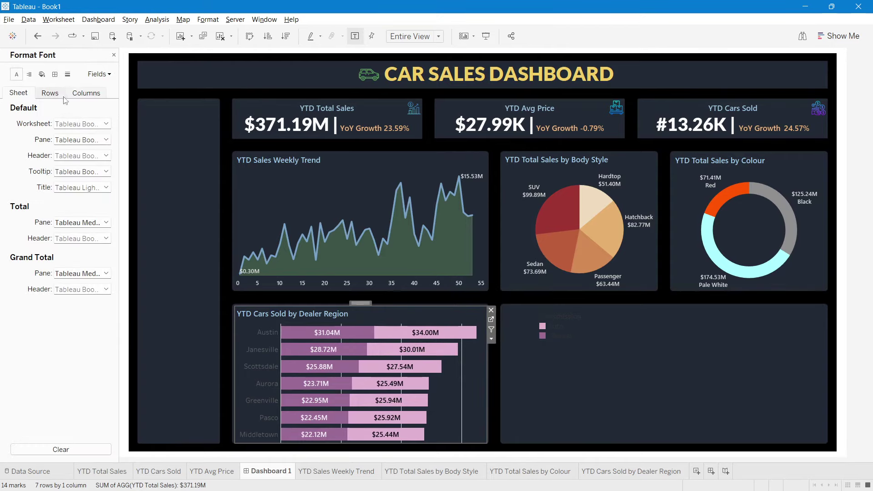
pyautogui.click(67, 79)
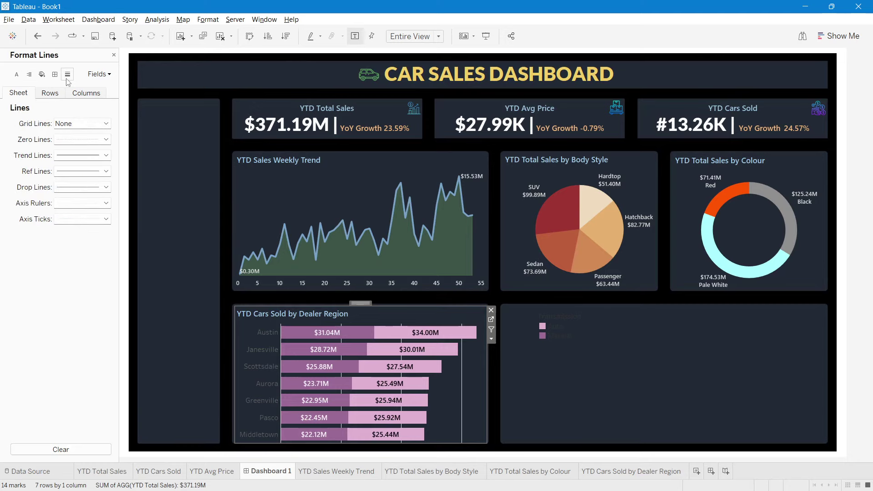
pyautogui.click(66, 138)
pyautogui.click(68, 152)
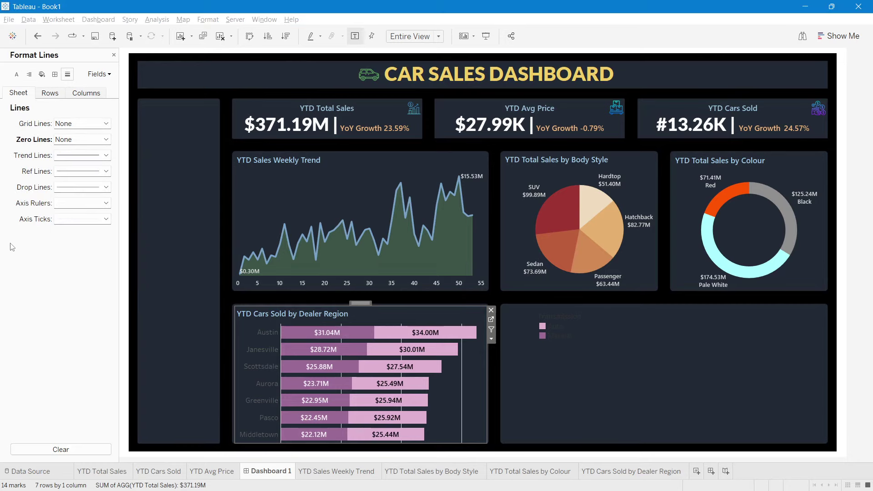
pyautogui.click(61, 203)
pyautogui.click(75, 219)
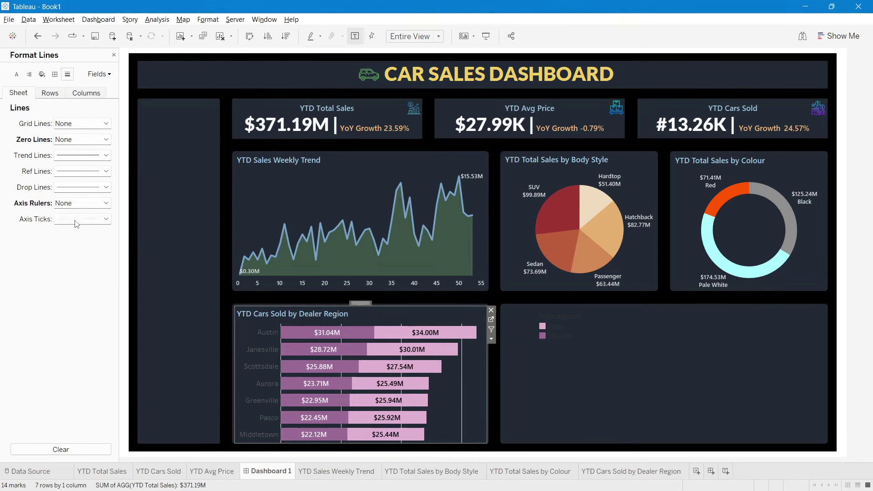
pyautogui.click(75, 220)
pyautogui.click(76, 235)
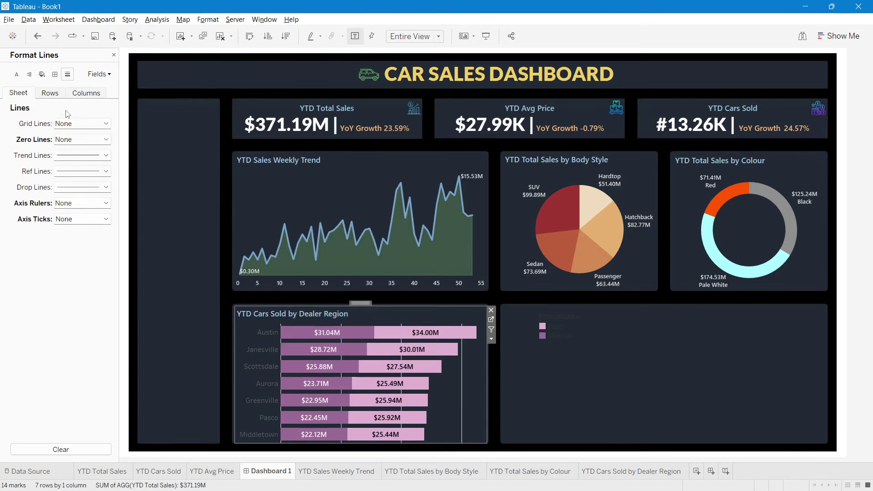
# Set the column grid lines of the dealer region chart to None.
pyautogui.click(56, 96)
pyautogui.click(81, 94)
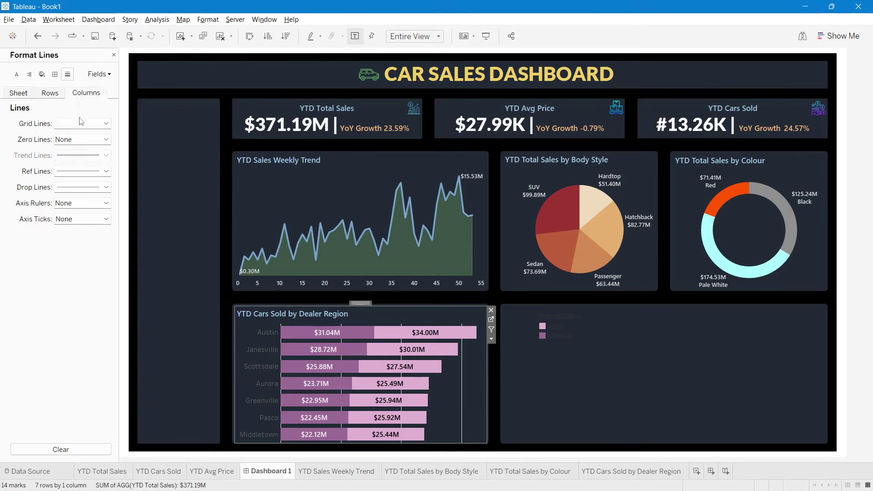
pyautogui.click(80, 123)
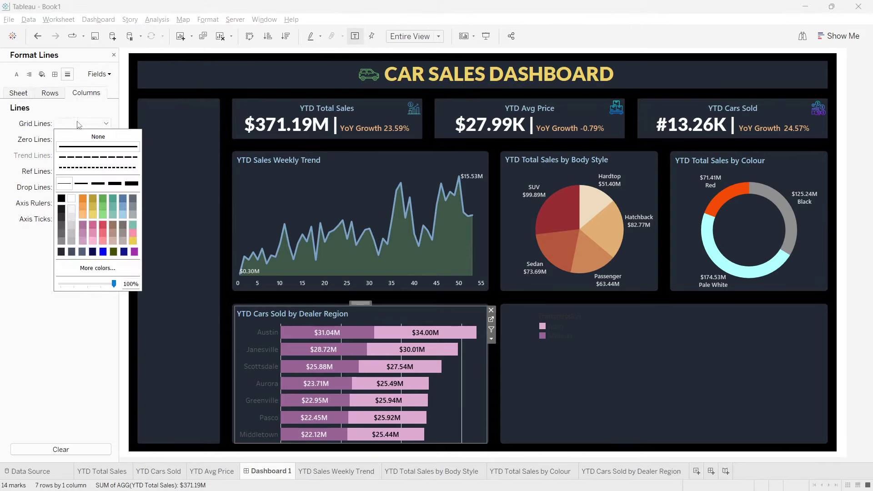
pyautogui.click(49, 330)
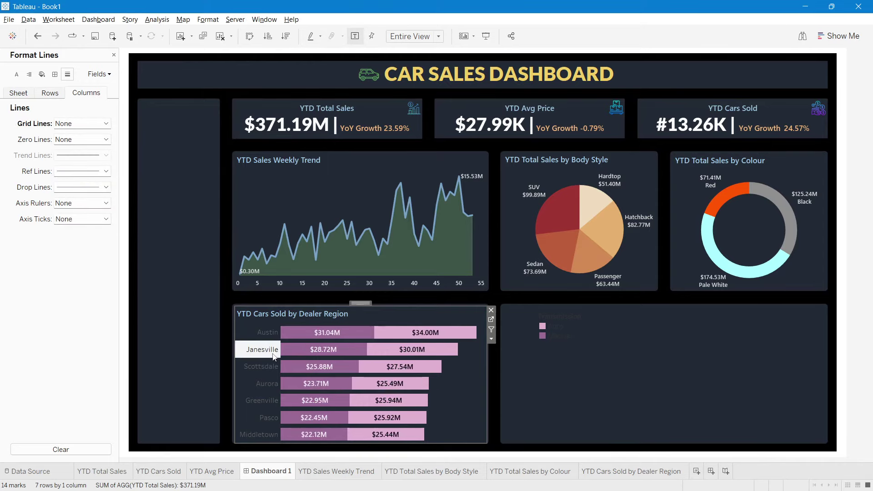
# Format the dealer region header labels in Segoe UI Semibold with a light grey colour.
pyautogui.rightClick(257, 355)
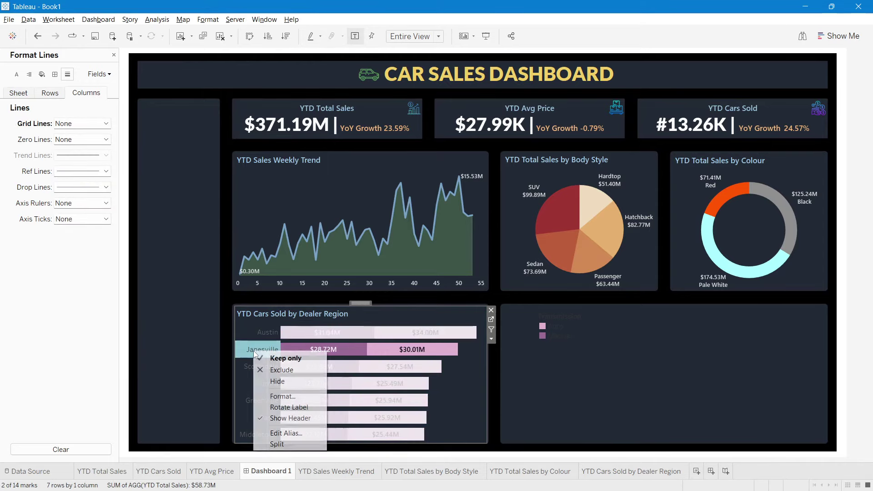
pyautogui.click(262, 395)
pyautogui.click(91, 128)
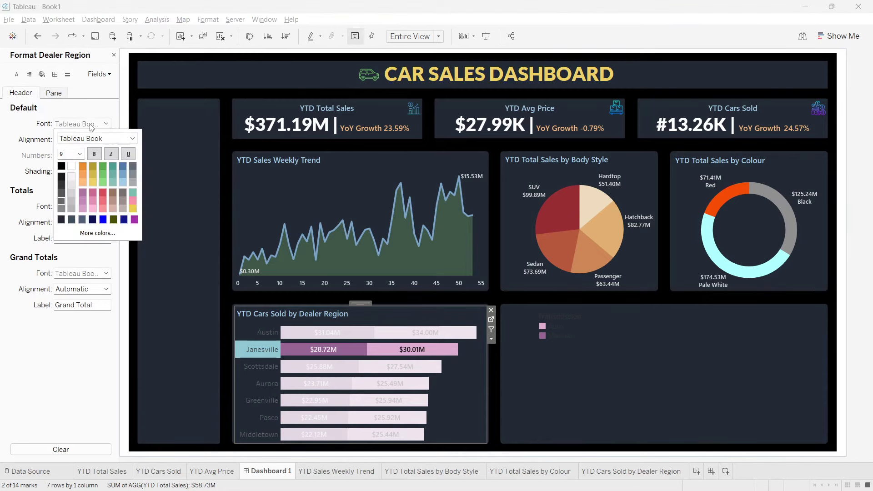
pyautogui.click(73, 193)
pyautogui.click(132, 138)
pyautogui.scroll(10, 124, 143)
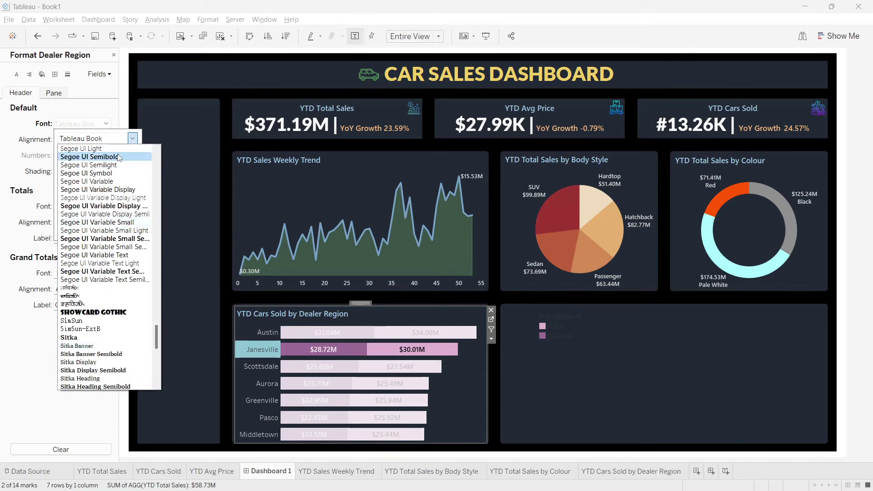
pyautogui.click(118, 156)
# Set the horizontal alignment of the dealer region headers to Left and deselect the chart.
pyautogui.click(33, 139)
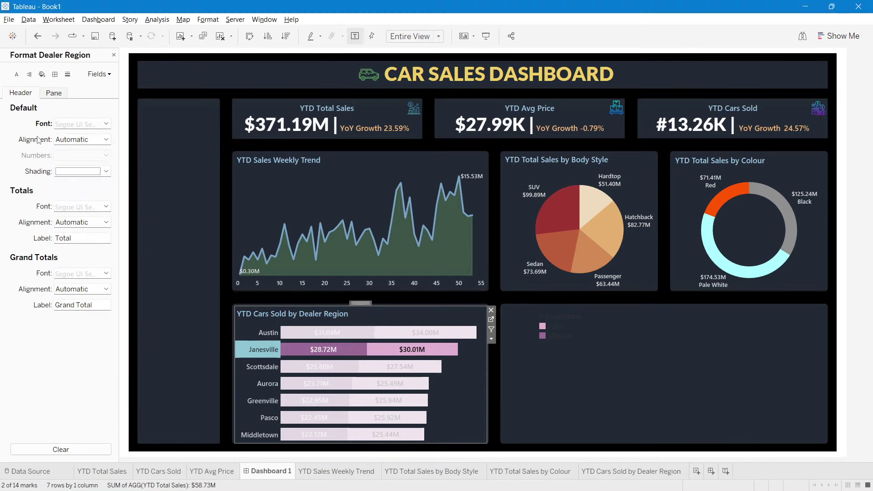
pyautogui.click(66, 140)
pyautogui.click(70, 180)
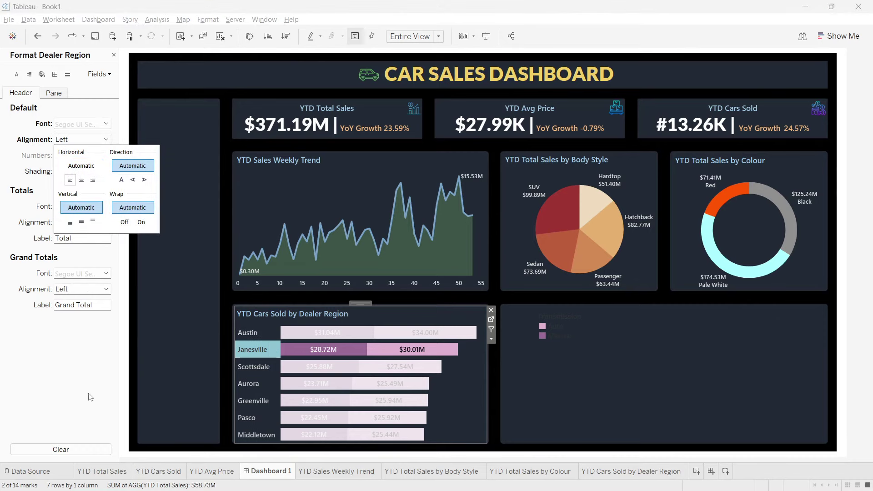
pyautogui.click(114, 55)
pyautogui.click(263, 342)
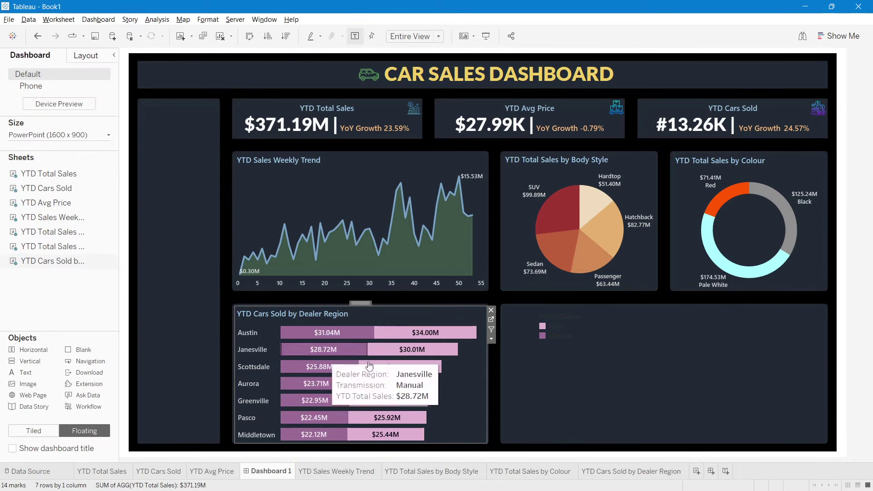
pyautogui.click(643, 379)
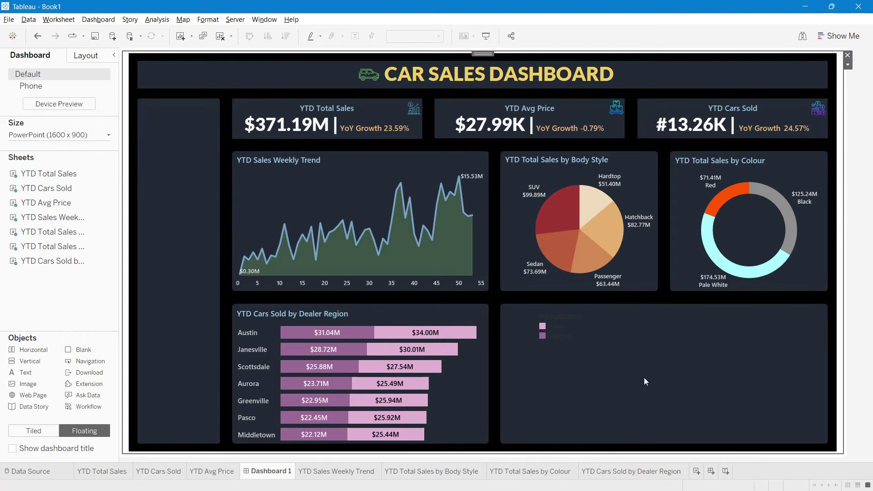
# Set the mark label font size to 8 on the YTD Cars Sold by Dealer Region sheet and return to Dashboard 1.
pyautogui.click(476, 389)
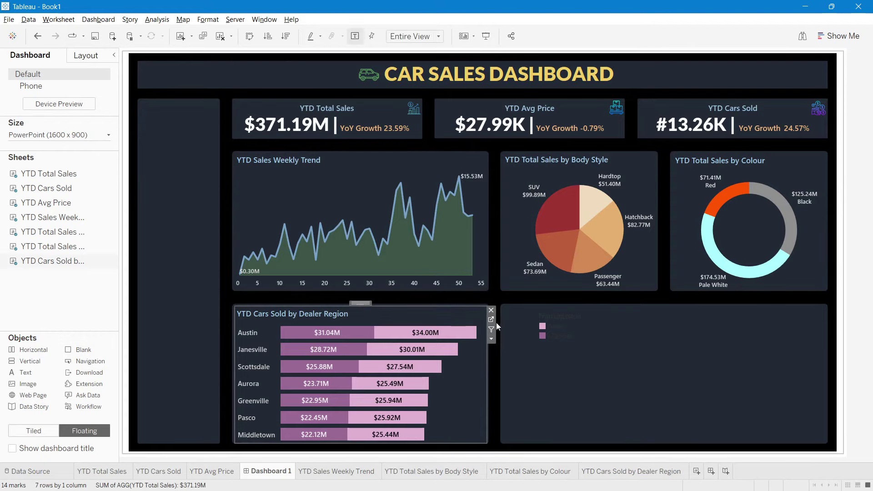
pyautogui.click(491, 320)
pyautogui.click(194, 172)
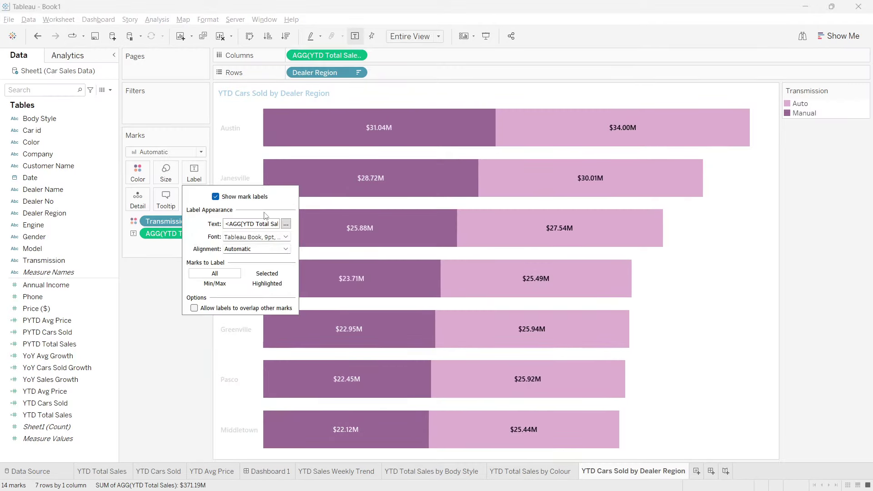
pyautogui.click(285, 225)
pyautogui.hotkey('ctrl', 'a')
pyautogui.click(429, 68)
pyautogui.click(416, 86)
pyautogui.click(559, 186)
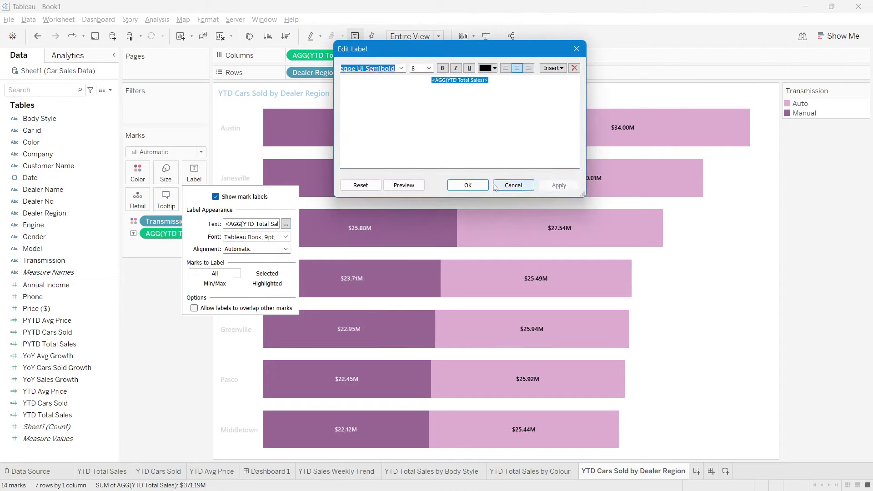
pyautogui.click(513, 185)
pyautogui.click(255, 483)
pyautogui.click(266, 471)
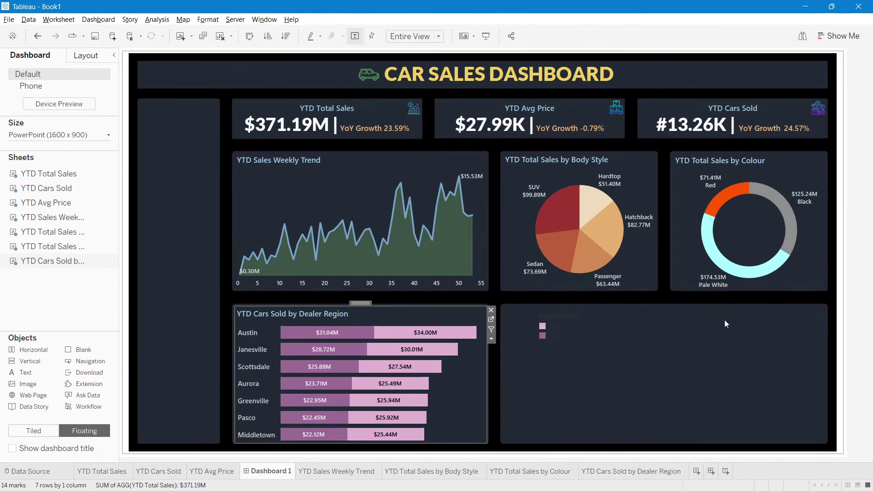
# Move the Transmission colour legend onto the upper part of the dealer region chart and hide the legend's title.
pyautogui.click(560, 316)
pyautogui.moveTo(576, 306); pyautogui.dragTo(410, 301)
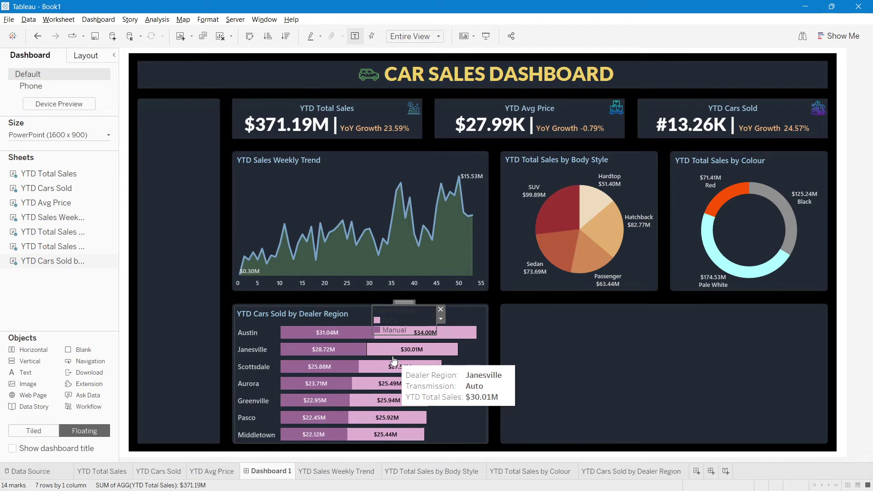
pyautogui.rightClick(397, 309)
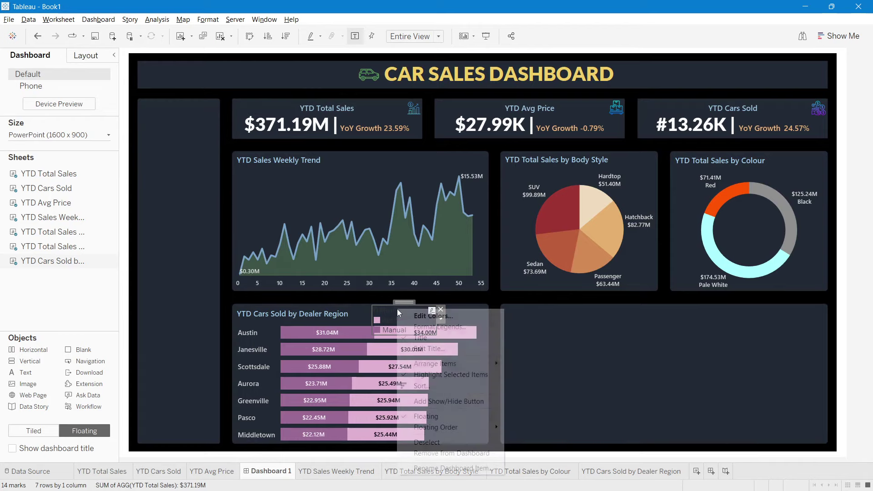
pyautogui.click(409, 337)
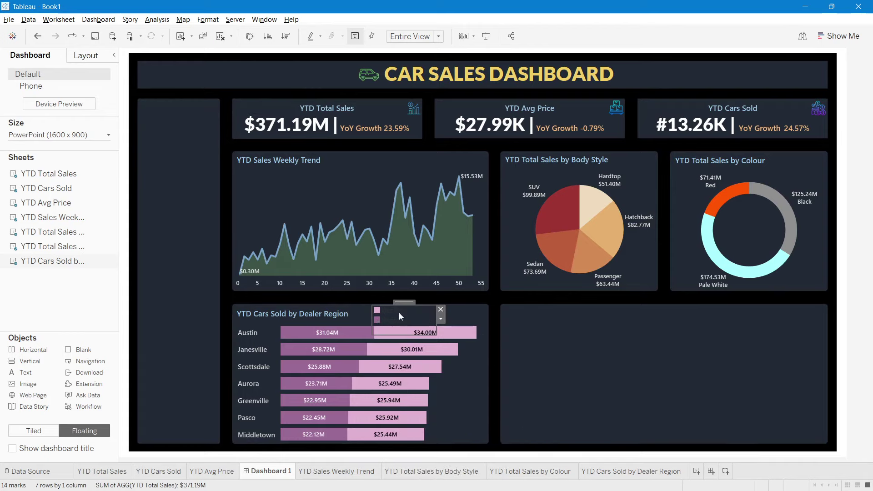
# Arrange the Transmission legend items in a single row, widening the legend and reducing its height to fit beside the dealer region chart title.
pyautogui.click(440, 319)
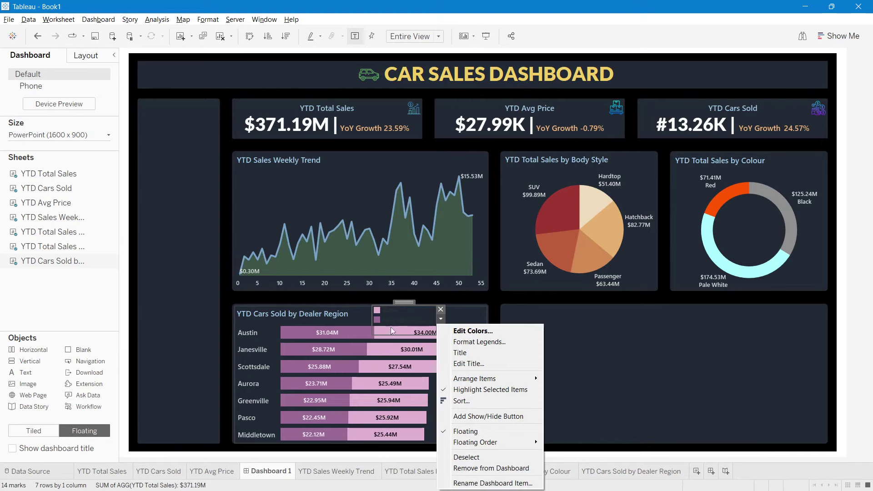
pyautogui.moveTo(474, 379)
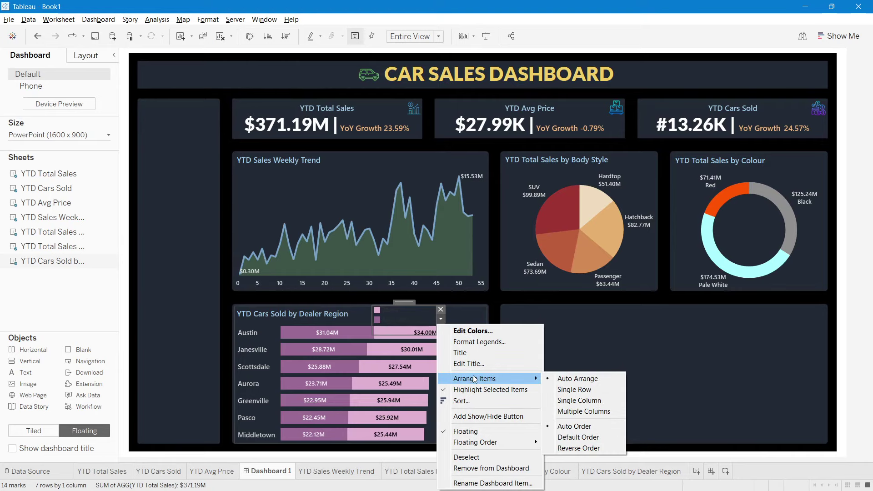
pyautogui.click(590, 391)
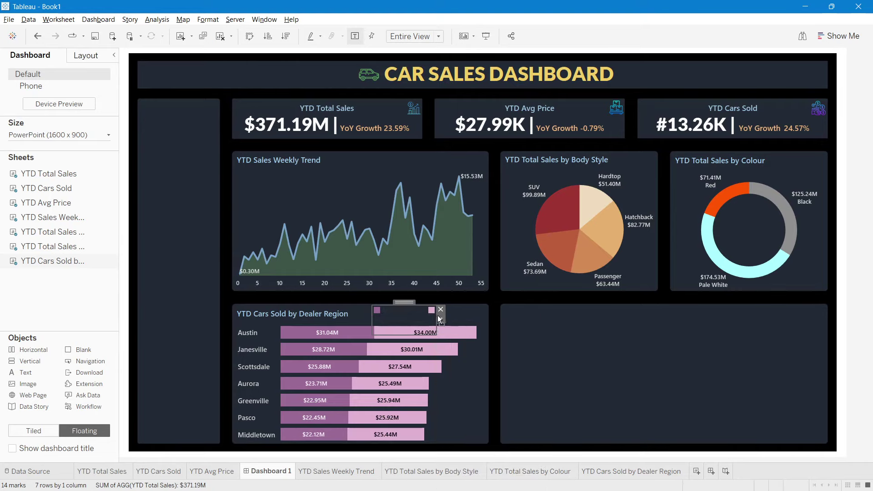
pyautogui.moveTo(437, 315); pyautogui.dragTo(486, 315)
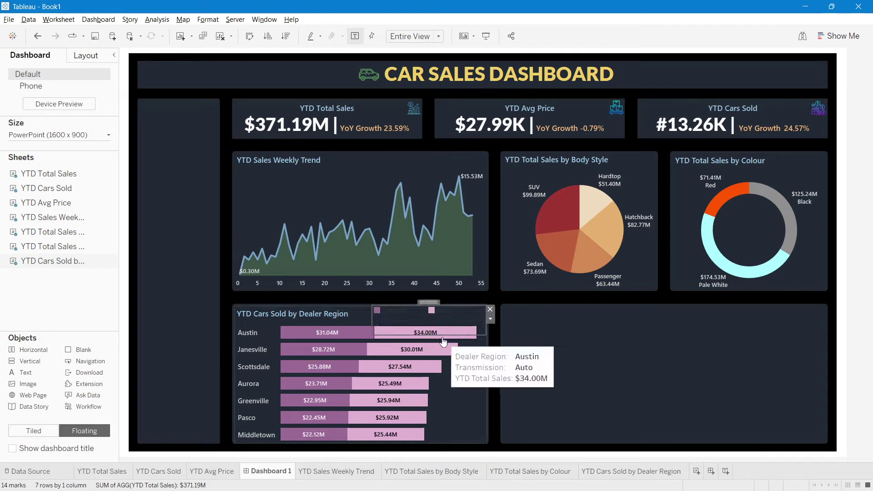
pyautogui.click(434, 303)
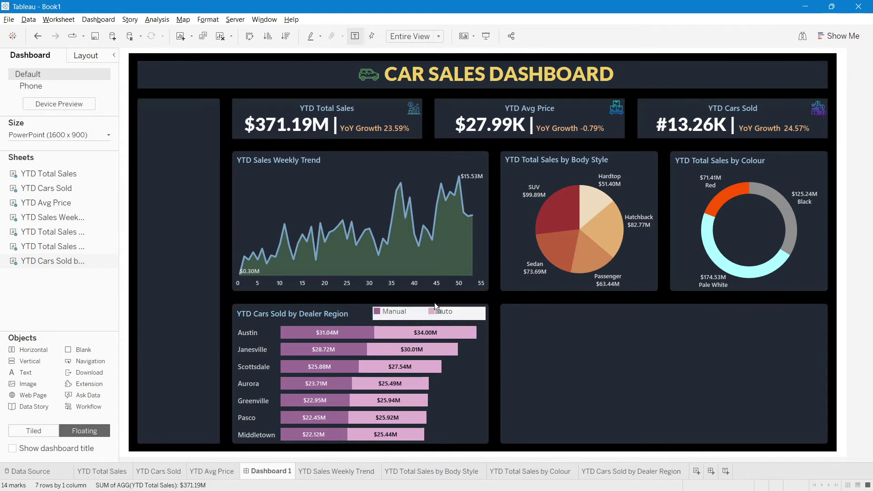
pyautogui.click(432, 309)
# Format the Transmission legend body text in light grey Segoe UI Semibold at size 8.
pyautogui.rightClick(415, 316)
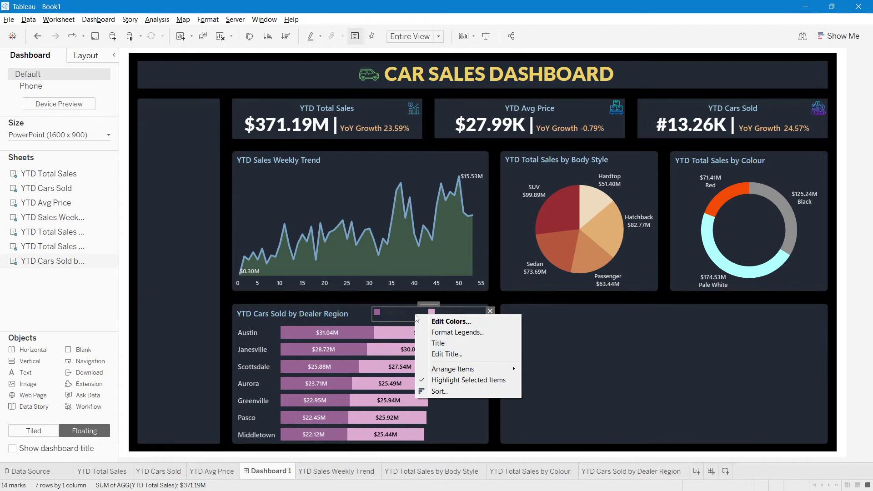
pyautogui.click(454, 332)
pyautogui.click(89, 142)
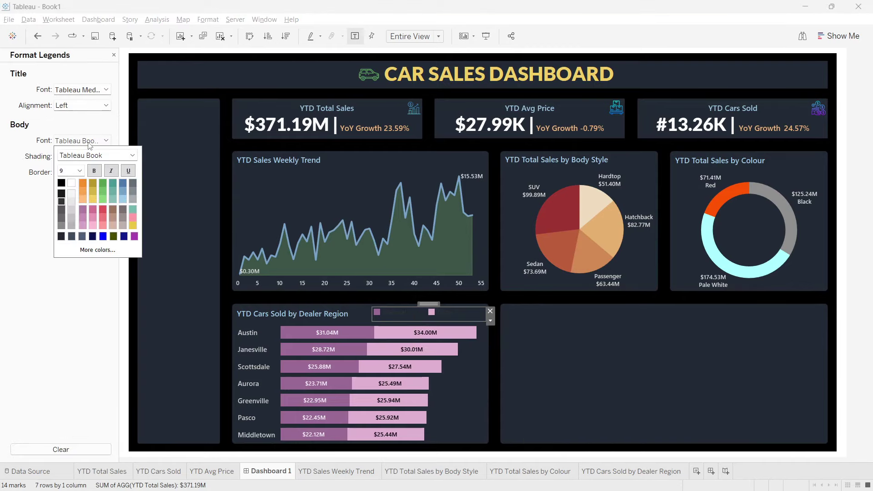
pyautogui.click(73, 201)
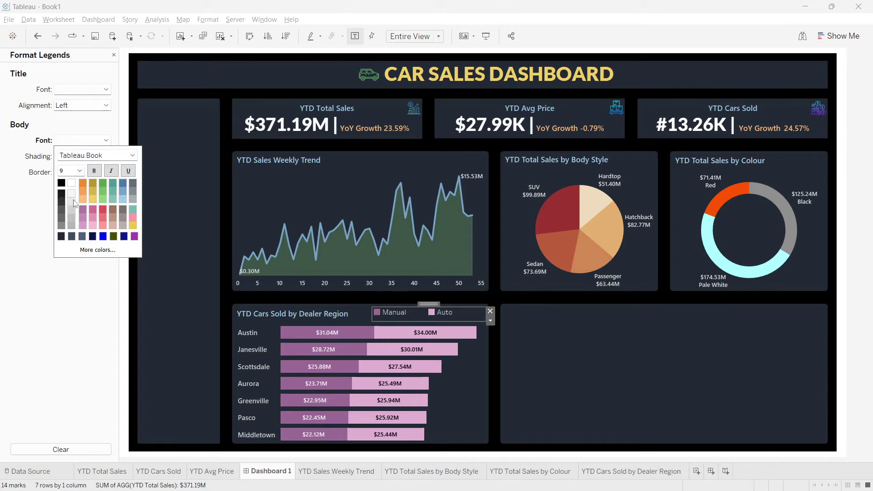
pyautogui.click(80, 171)
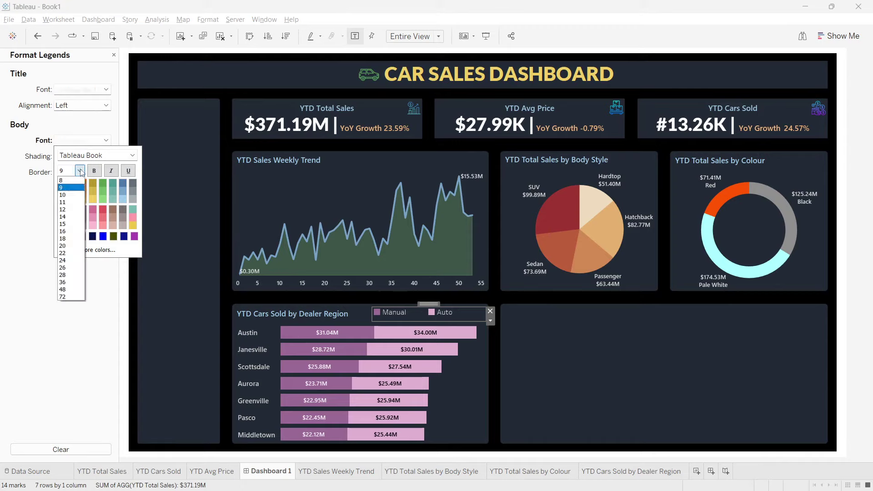
pyautogui.click(66, 179)
pyautogui.click(131, 156)
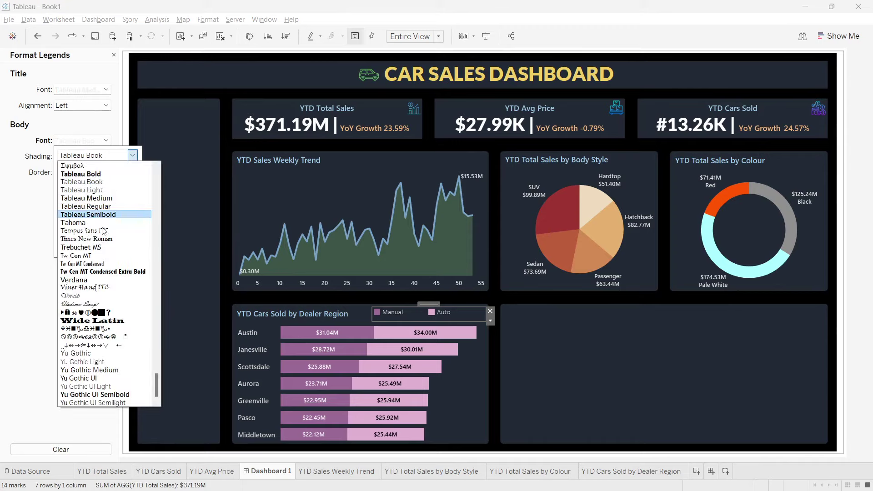
pyautogui.scroll(10, 101, 247)
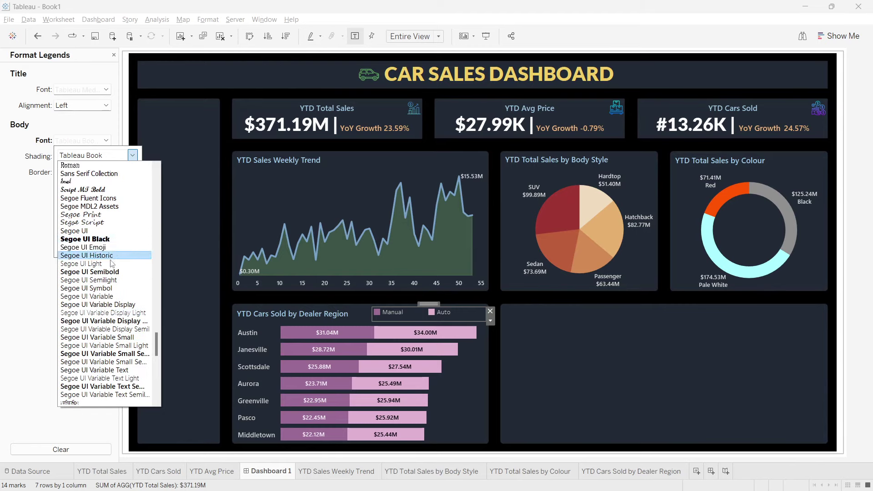
pyautogui.click(90, 272)
pyautogui.click(126, 61)
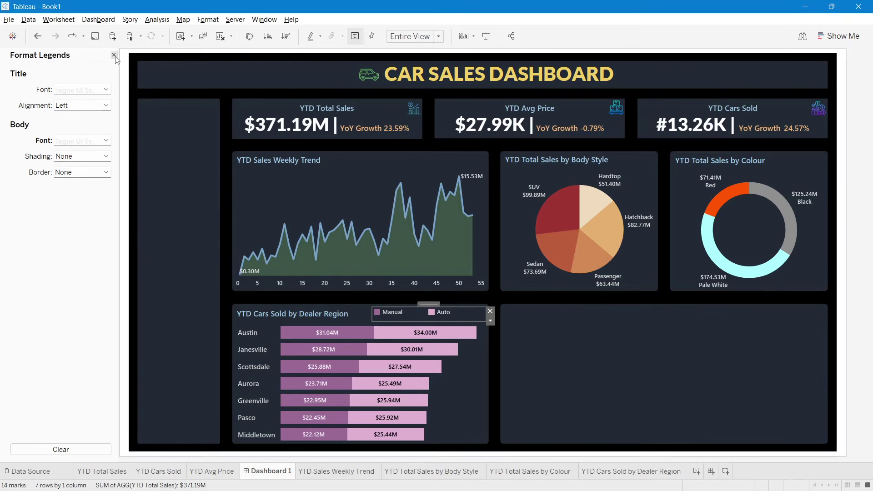
pyautogui.click(114, 55)
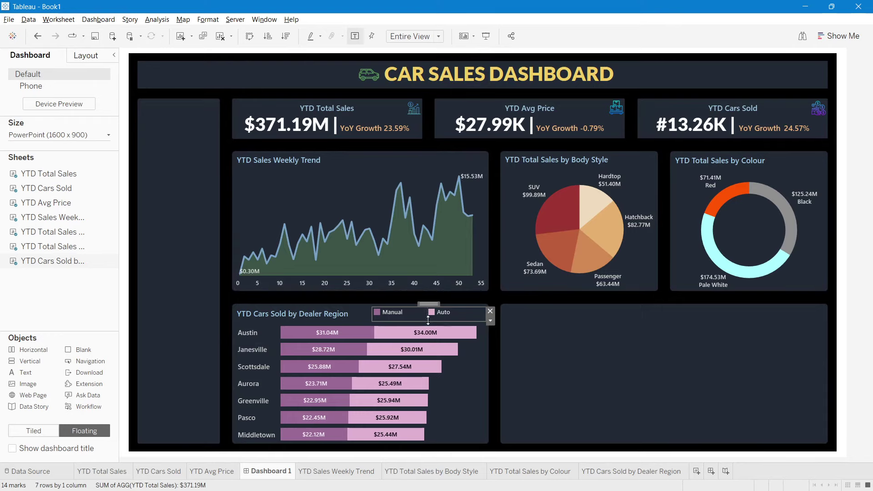
# Move the Transmission legend to the dealer region chart's upper-right corner and test its Auto highlighting, clearing the highlight again.
pyautogui.moveTo(427, 310); pyautogui.dragTo(448, 305)
pyautogui.click(660, 350)
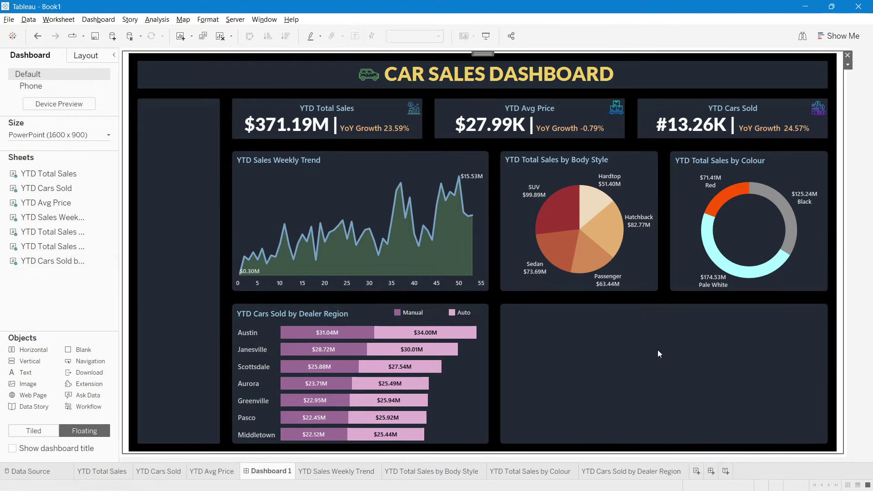
pyautogui.click(409, 314)
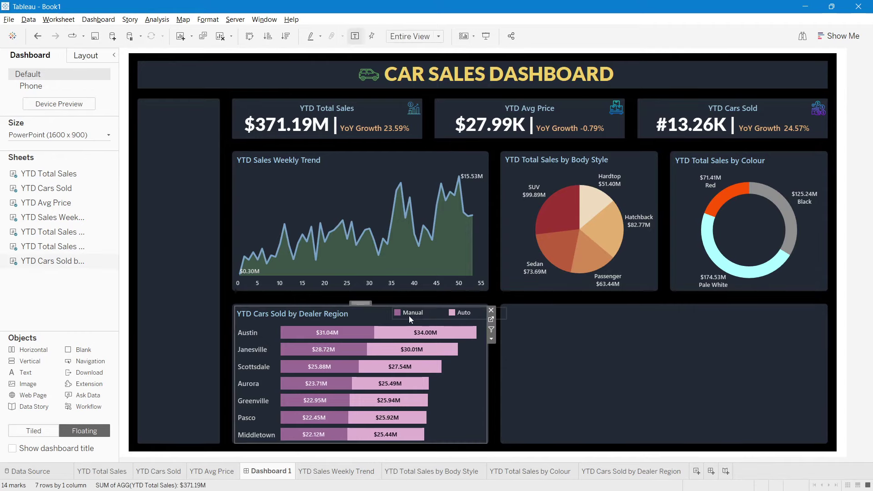
pyautogui.click(464, 312)
pyautogui.click(588, 382)
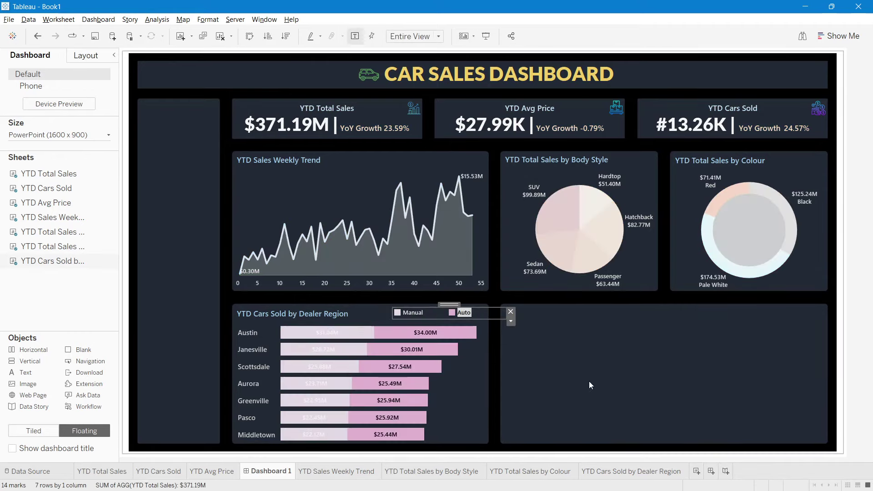
pyautogui.click(521, 347)
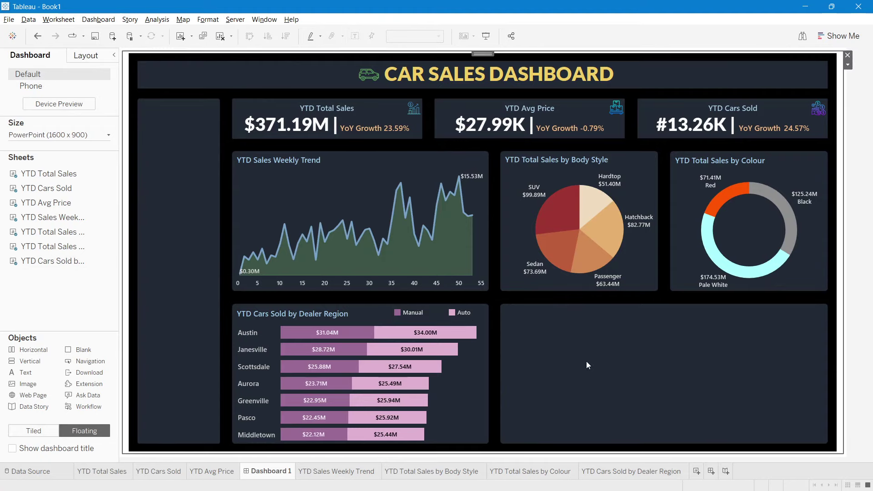
# Switch to the Tableau Car Sales presentation in PowerPoint and copy the heading text "Company-Wise Sales Trend" from item 5 of the problem statement.
pyautogui.click(863, 144)
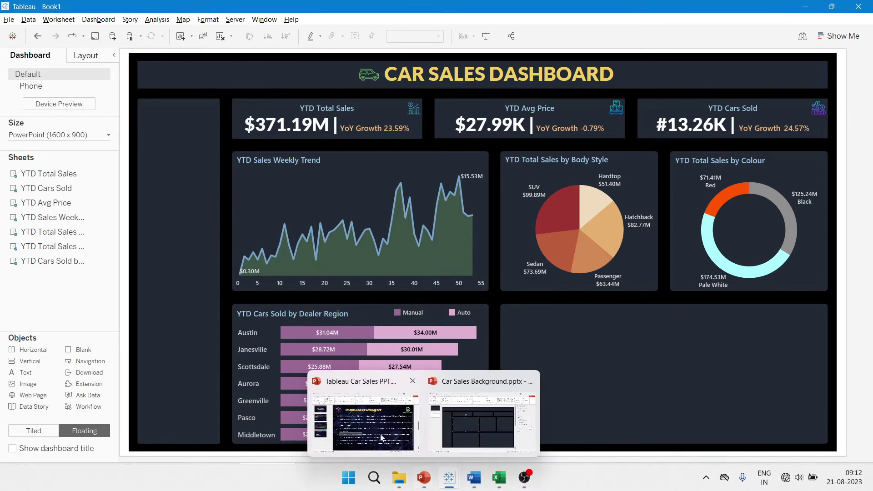
pyautogui.click(373, 416)
pyautogui.click(312, 394)
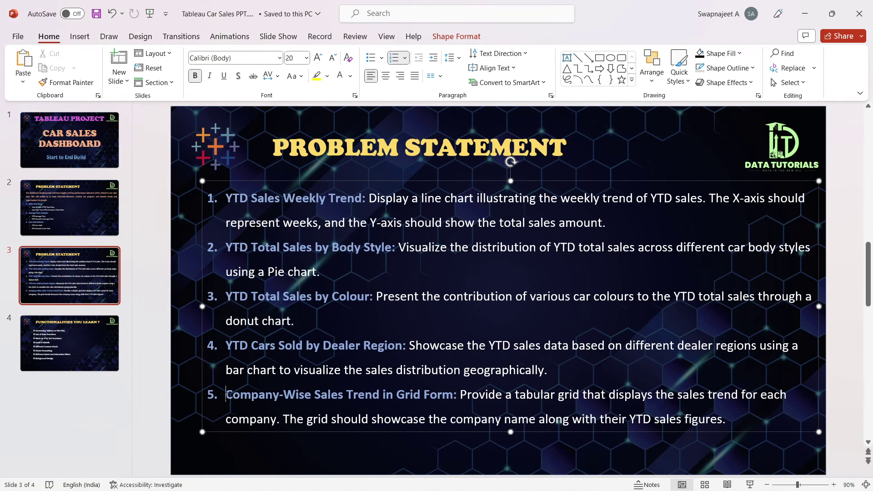
pyautogui.moveTo(226, 395); pyautogui.dragTo(380, 394)
pyautogui.hotkey('ctrl', 'c')
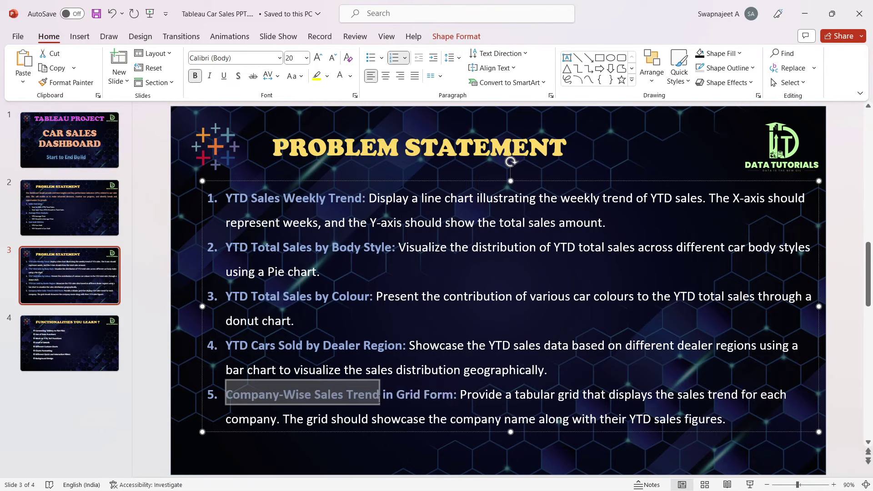
pyautogui.click(479, 394)
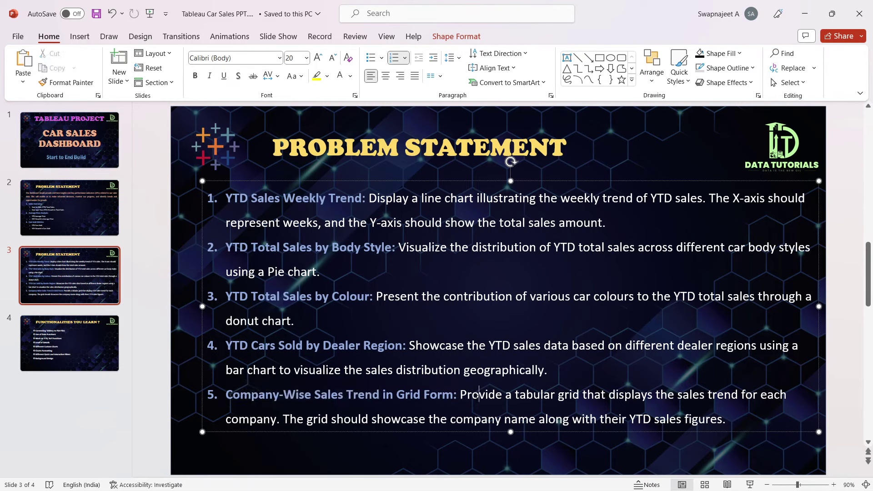
# Return to Tableau and create a new worksheet named Company-Wise Sales Trend.
pyautogui.hotkey('alt', 'Tab')
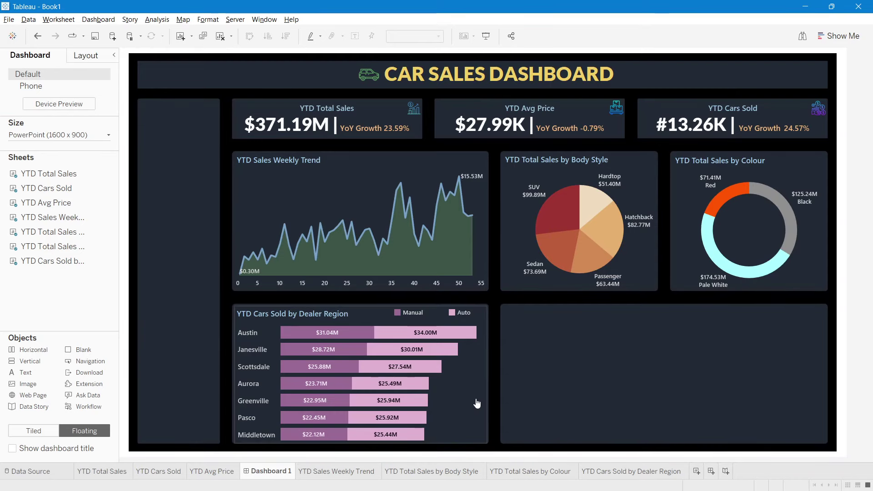
pyautogui.click(697, 473)
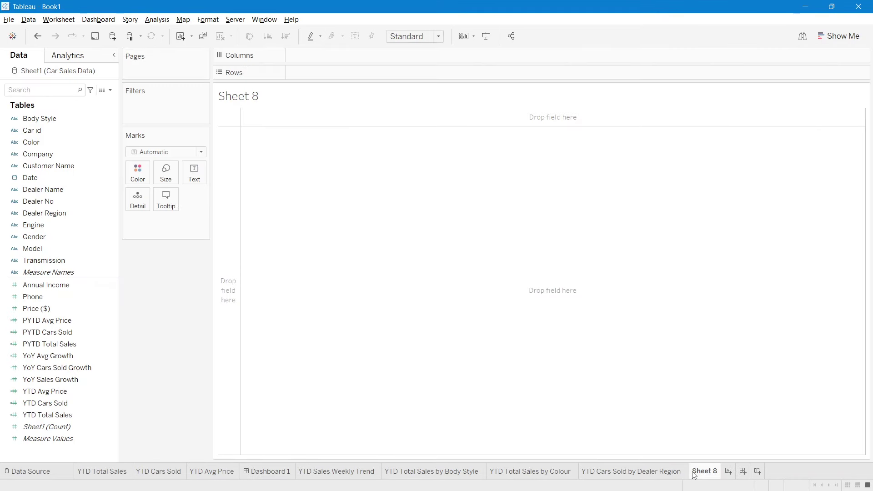
pyautogui.doubleClick(705, 472)
pyautogui.hotkey('ctrl', 'v')
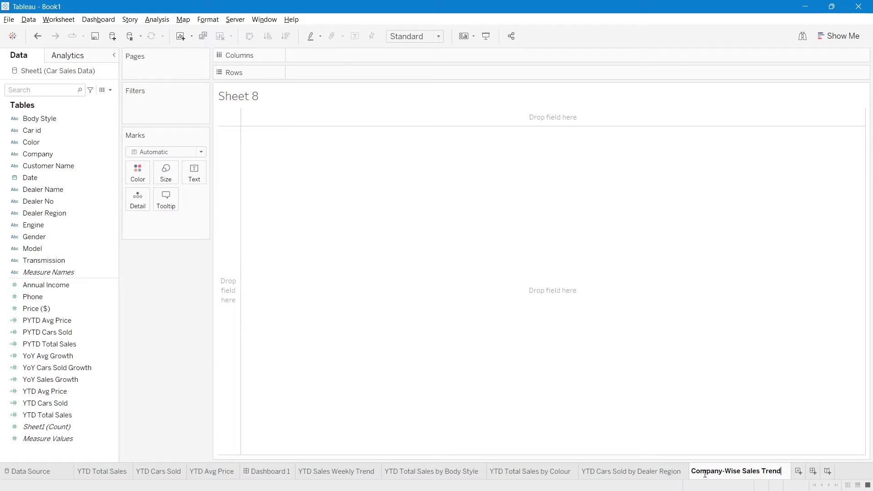
pyautogui.click(701, 429)
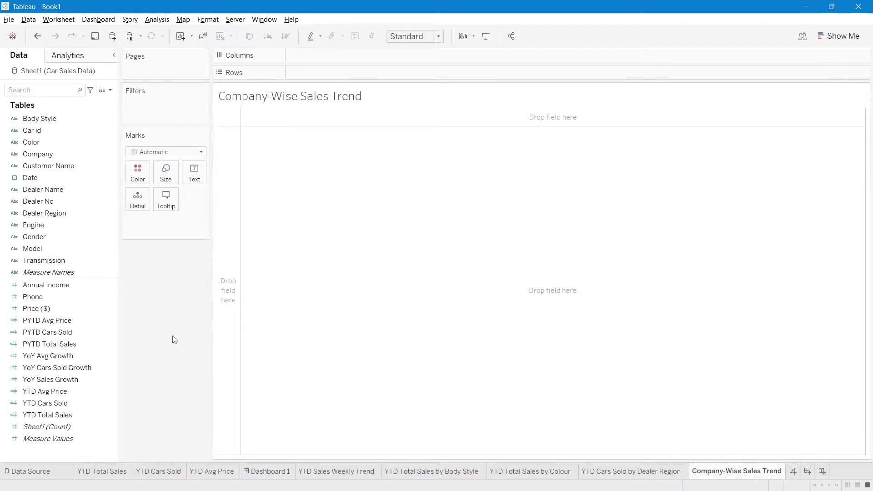
# Build a text table with Company as rows and YTD Cars Sold, YTD Avg Price and YTD Total Sales as measures.
pyautogui.moveTo(56, 154); pyautogui.dragTo(324, 74)
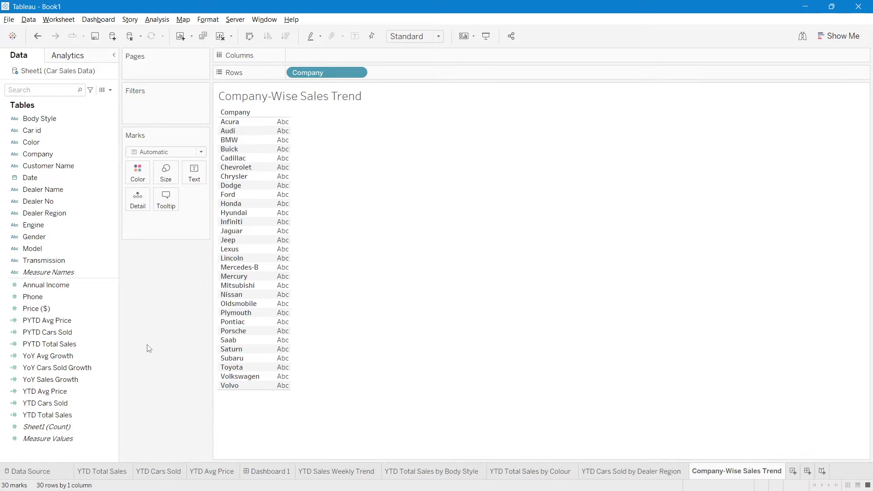
pyautogui.moveTo(45, 406); pyautogui.dragTo(195, 176)
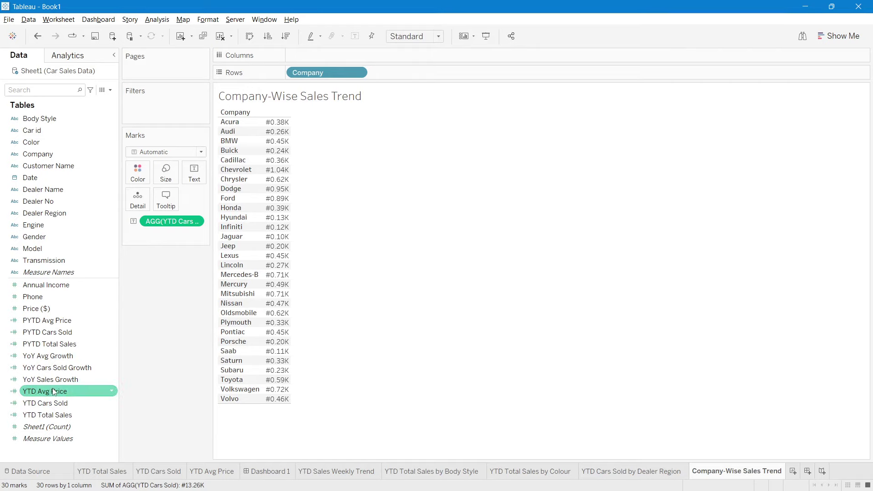
pyautogui.moveTo(45, 392); pyautogui.dragTo(240, 242)
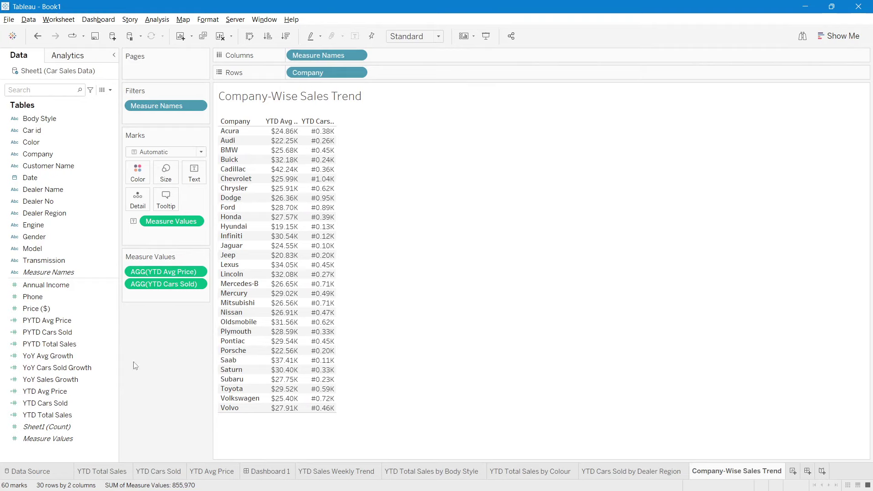
pyautogui.click(65, 404)
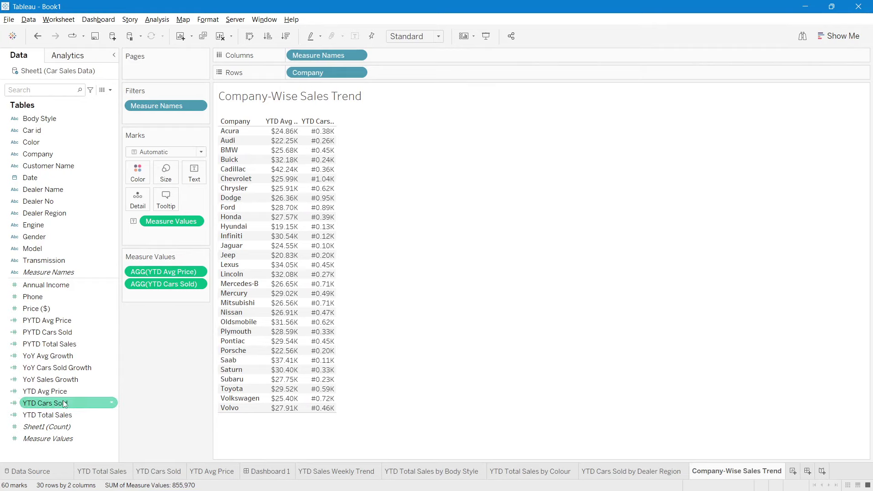
pyautogui.click(47, 415)
pyautogui.doubleClick(47, 415)
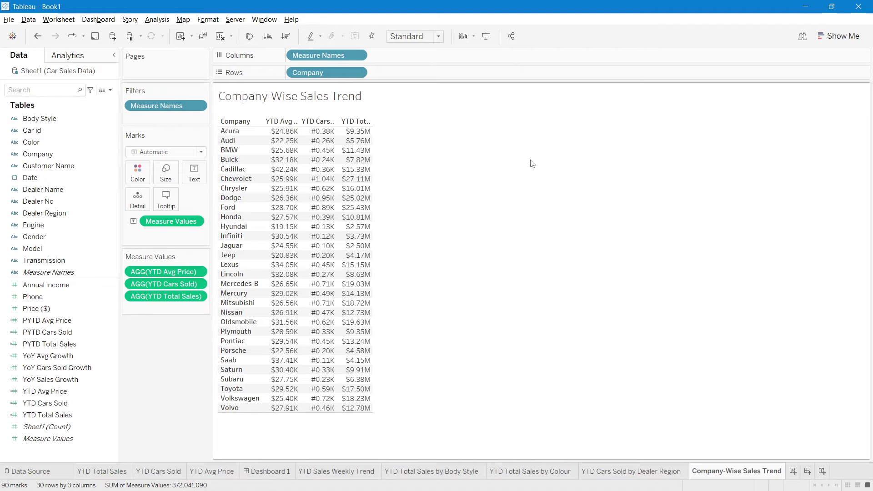
# Apply the Percent of Total quick table calculation to the YTD Total Sales measure.
pyautogui.rightClick(187, 298)
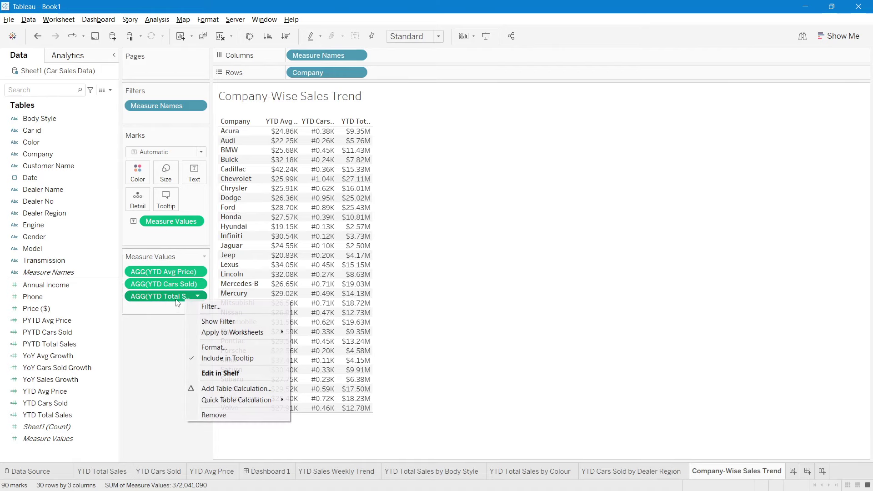
pyautogui.moveTo(255, 400)
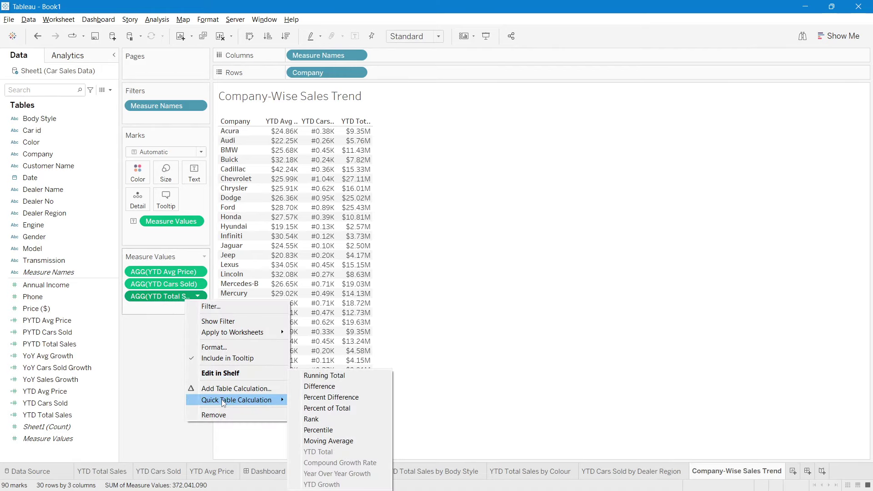
pyautogui.click(330, 408)
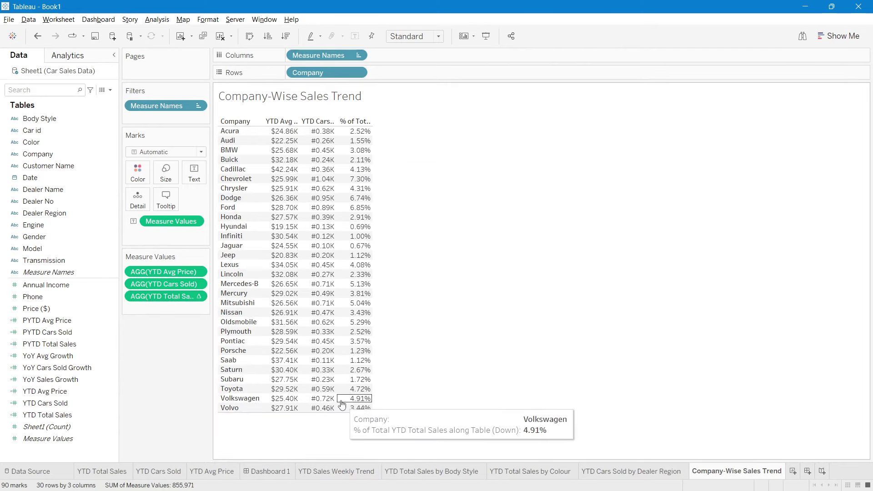
# Add YTD Total Sales to the table once more and place YTD Cars Sold ahead of YTD Avg Price.
pyautogui.doubleClick(64, 415)
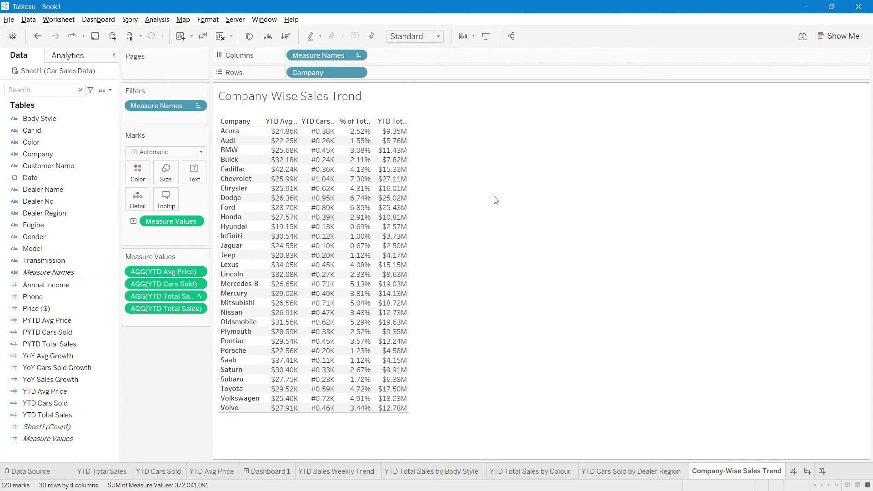
pyautogui.moveTo(162, 285); pyautogui.dragTo(162, 264)
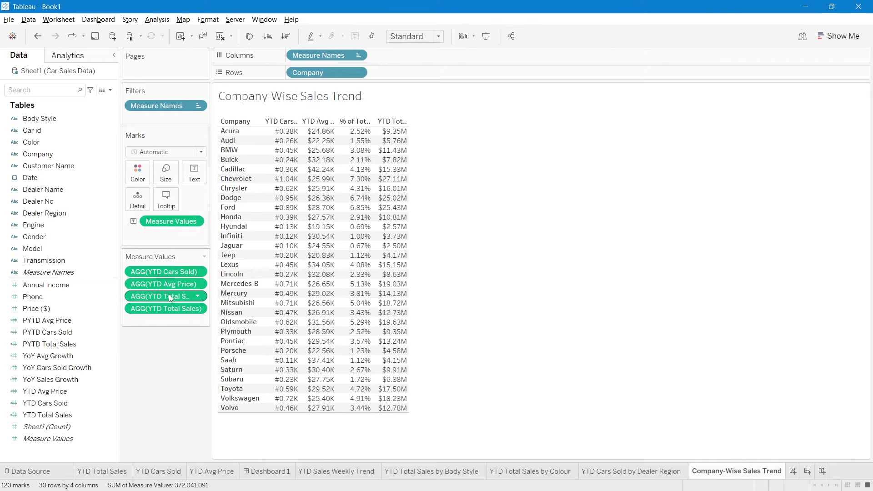
# Place the percent-of-total measure after YTD Total Sales and fit the table to the view's full width.
pyautogui.moveTo(169, 308); pyautogui.dragTo(172, 317)
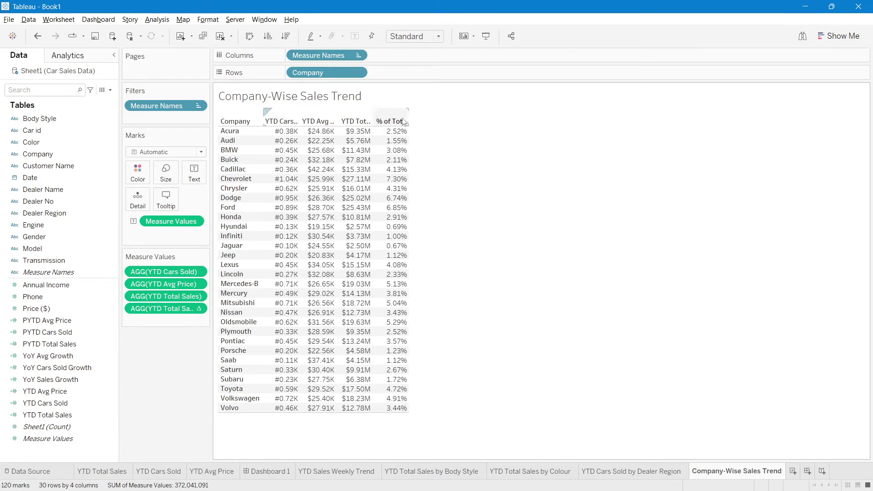
pyautogui.click(438, 36)
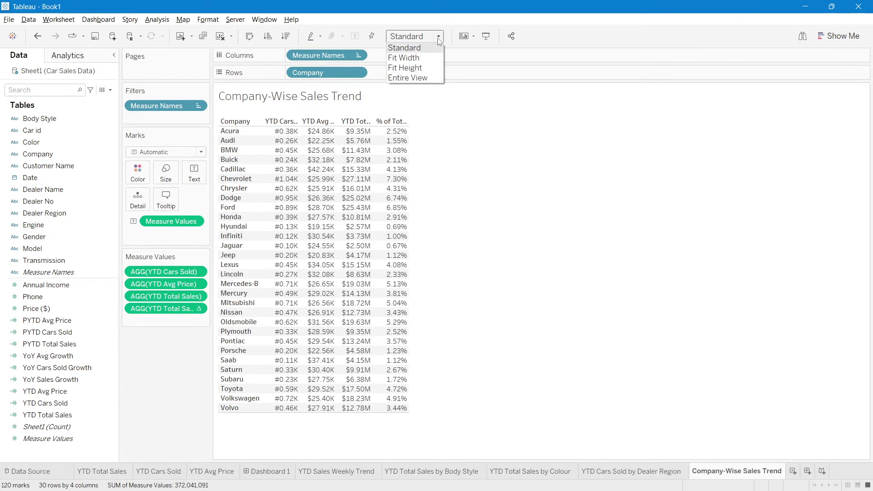
pyautogui.click(407, 59)
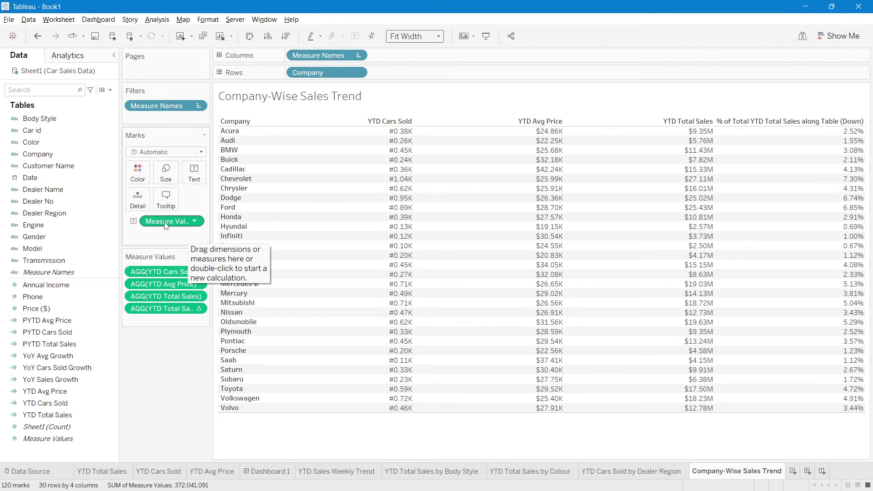
# Color the table by Measure Values and use separate color legends for each measure.
pyautogui.moveTo(163, 221); pyautogui.dragTo(138, 181)
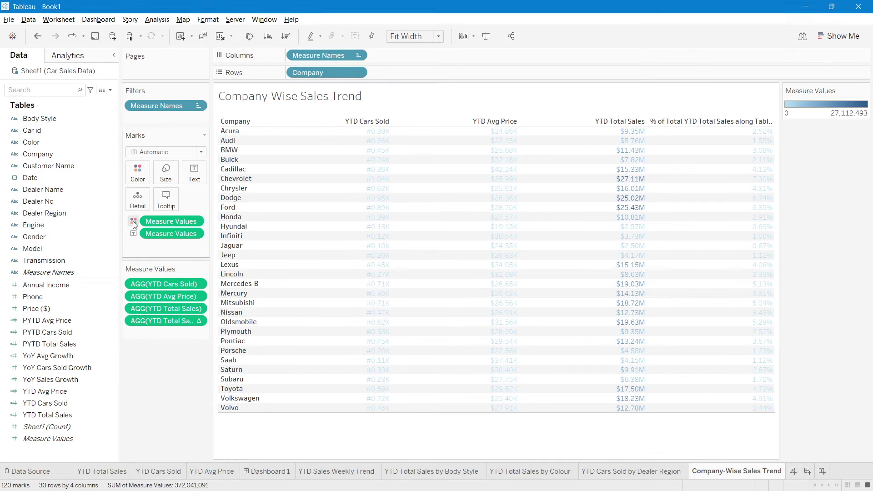
pyautogui.rightClick(162, 222)
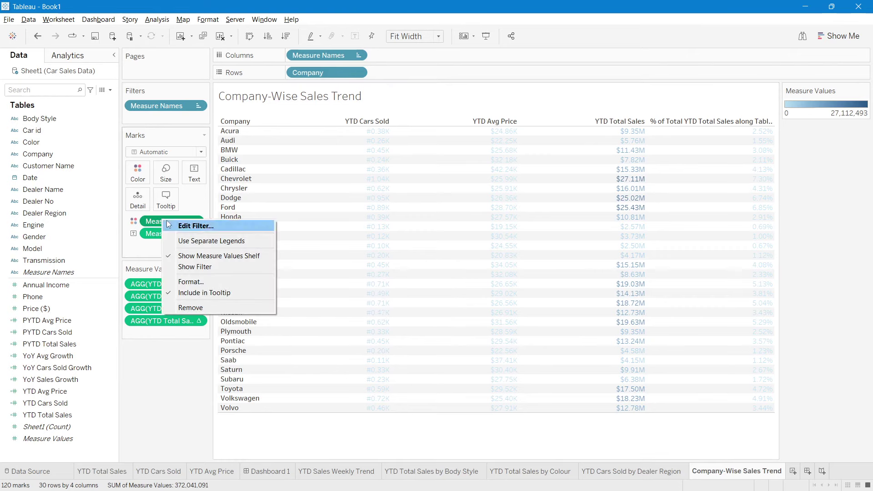
pyautogui.click(213, 244)
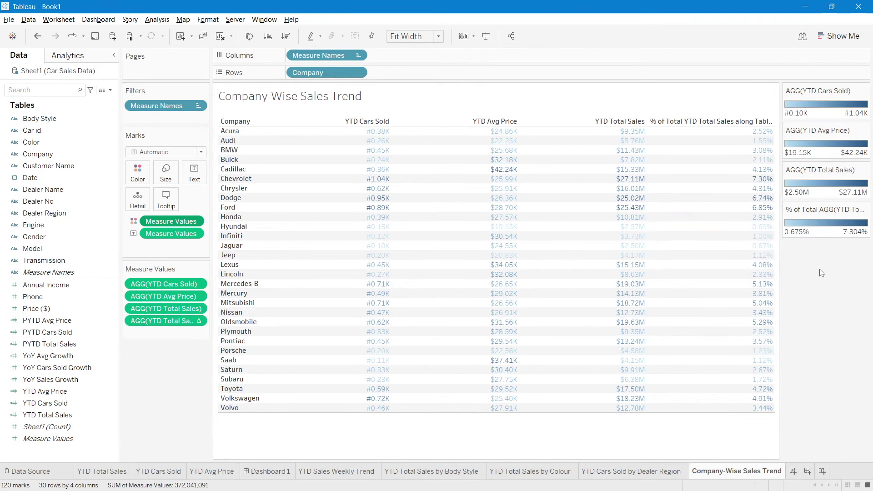
# Set the YTD Cars Sold colors to the Blue palette, reversed and stepped in 5 steps.
pyautogui.doubleClick(815, 106)
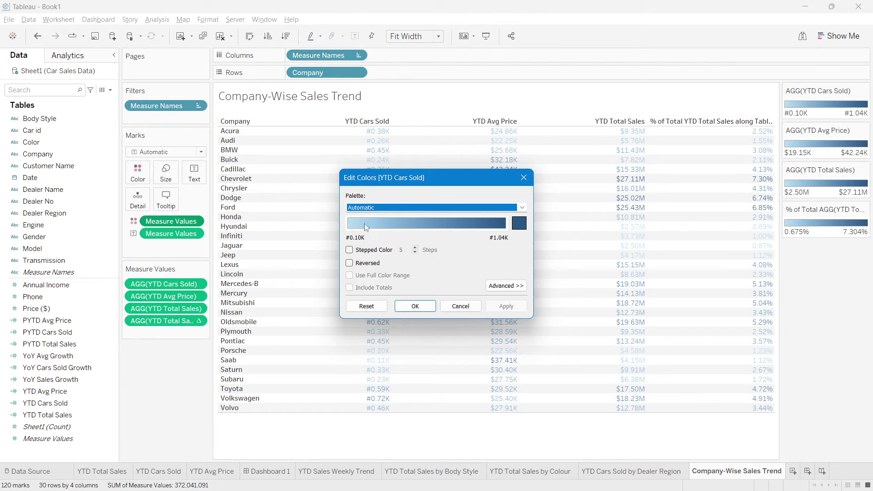
pyautogui.click(349, 265)
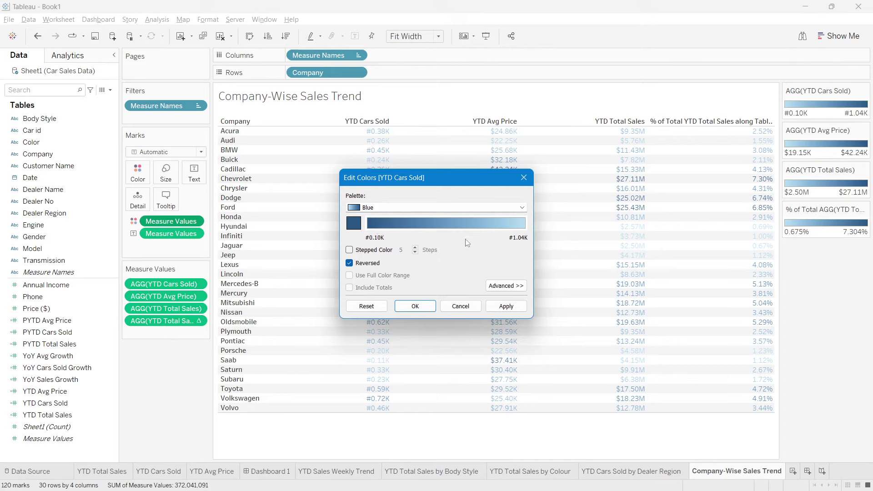
pyautogui.click(349, 250)
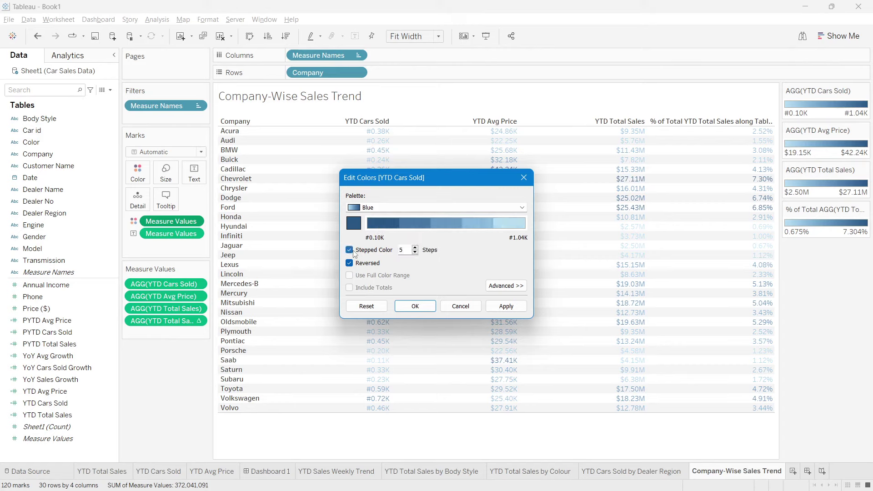
pyautogui.click(502, 306)
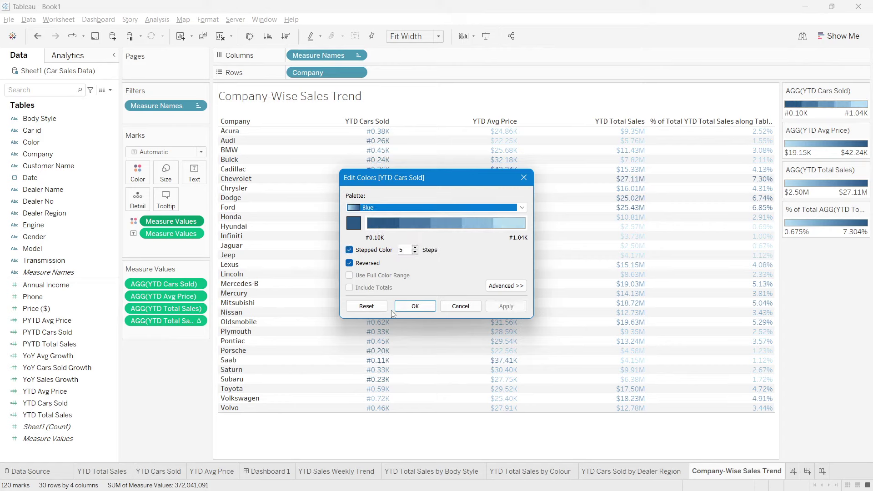
pyautogui.click(414, 306)
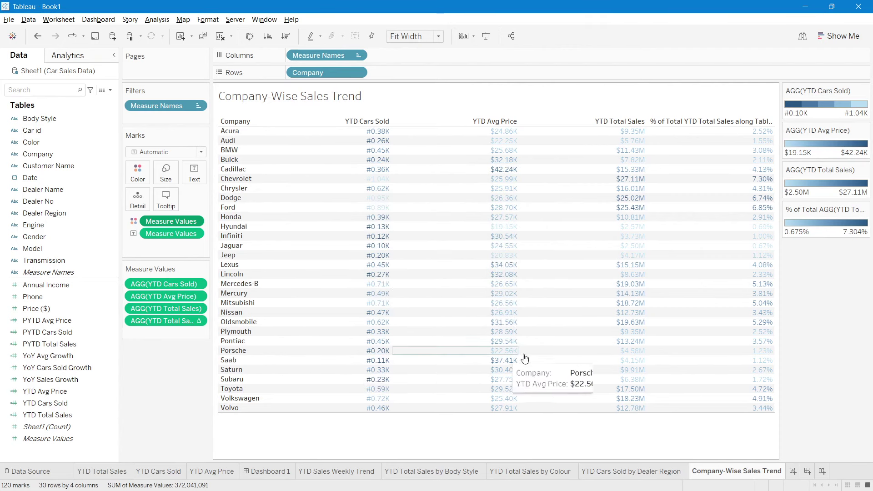
# Set the YTD Avg Price colors to the Orange palette, stepped in 5 steps and reversed.
pyautogui.doubleClick(836, 144)
pyautogui.click(370, 208)
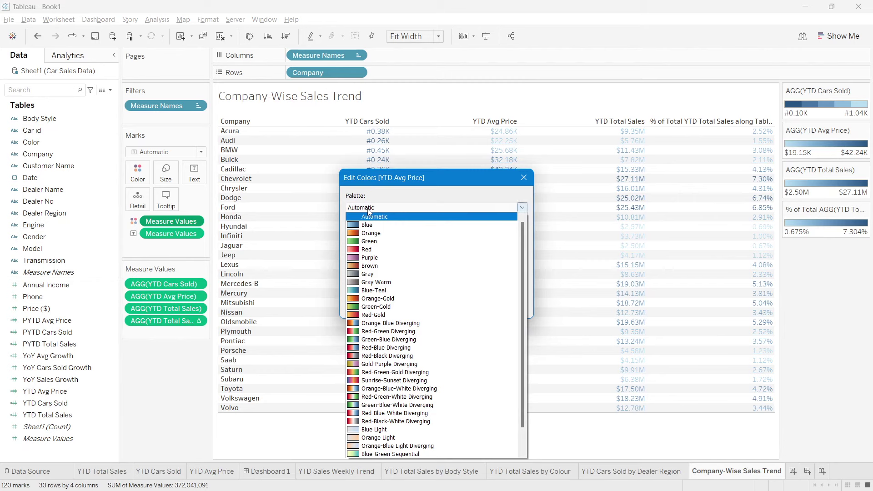
pyautogui.click(371, 233)
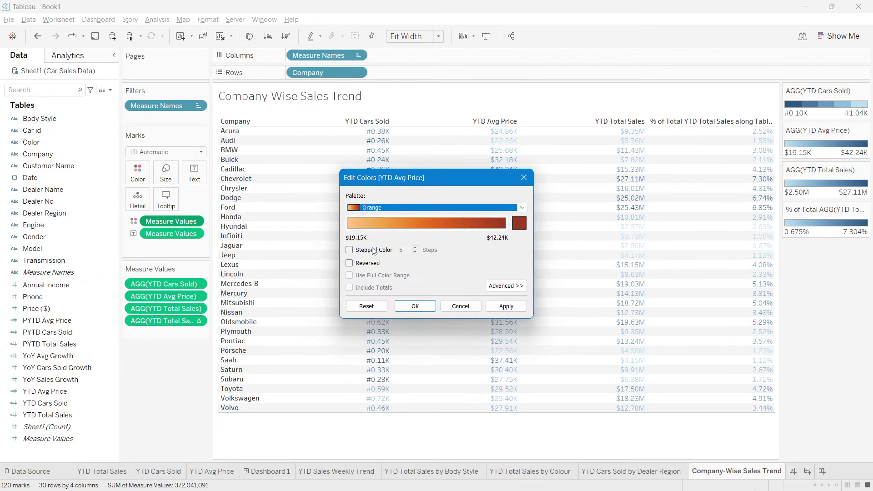
pyautogui.click(372, 254)
pyautogui.click(361, 265)
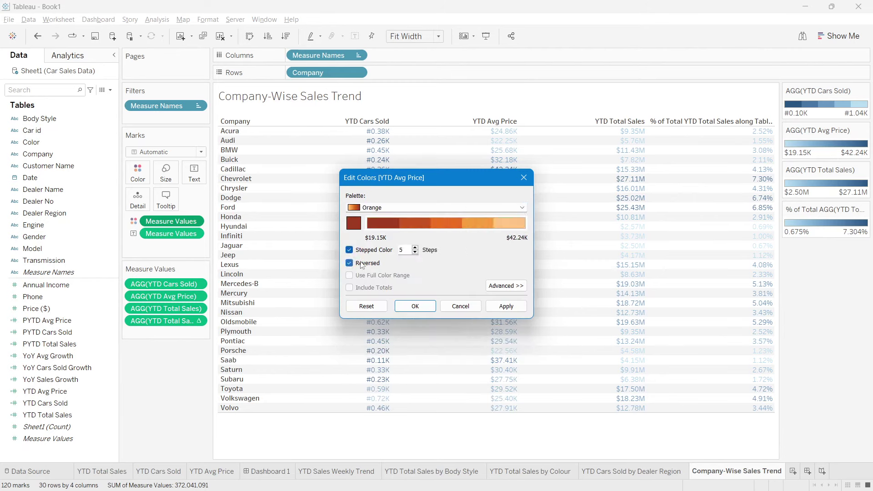
pyautogui.click(416, 306)
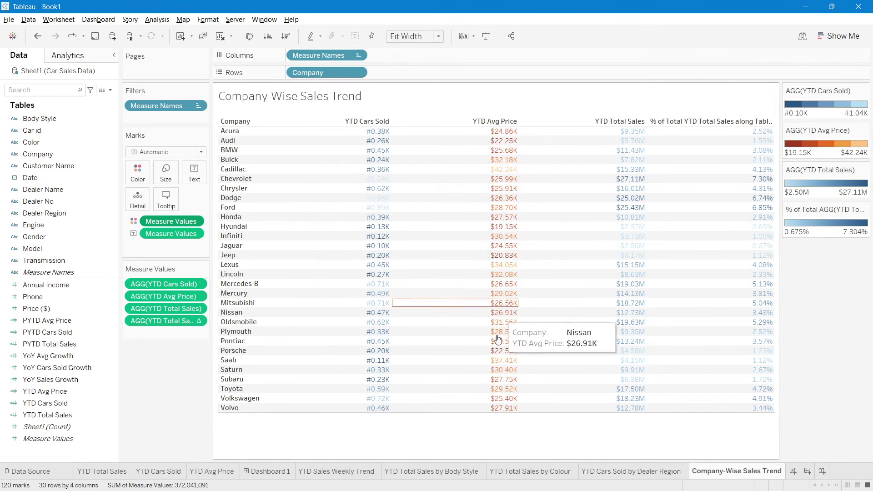
# Set the YTD Total Sales colors to the Purple palette, stepped in 5 steps and reversed.
pyautogui.doubleClick(823, 184)
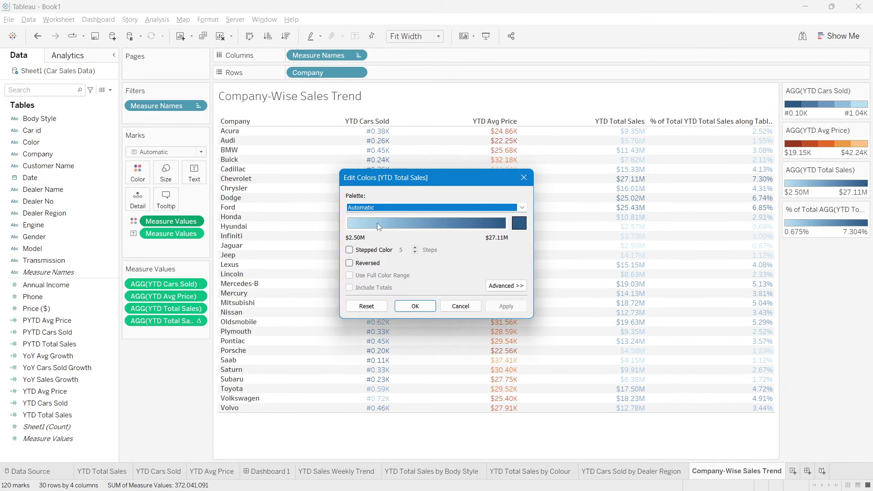
pyautogui.click(368, 208)
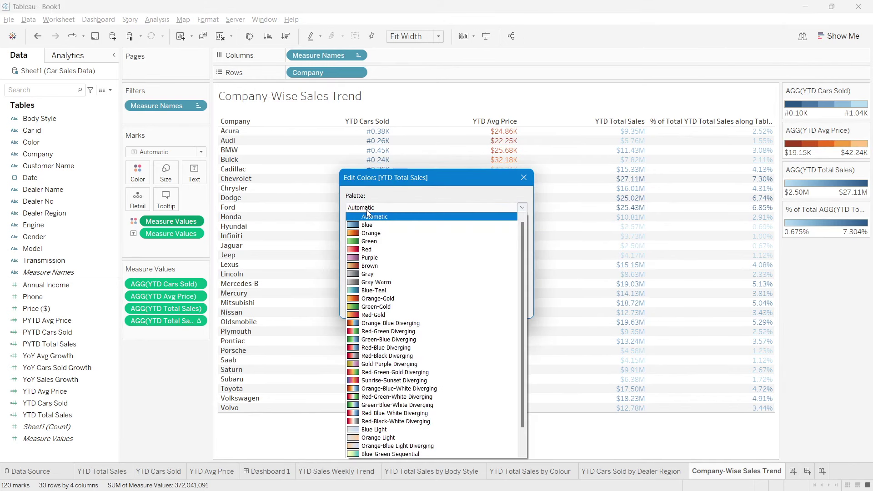
pyautogui.click(368, 258)
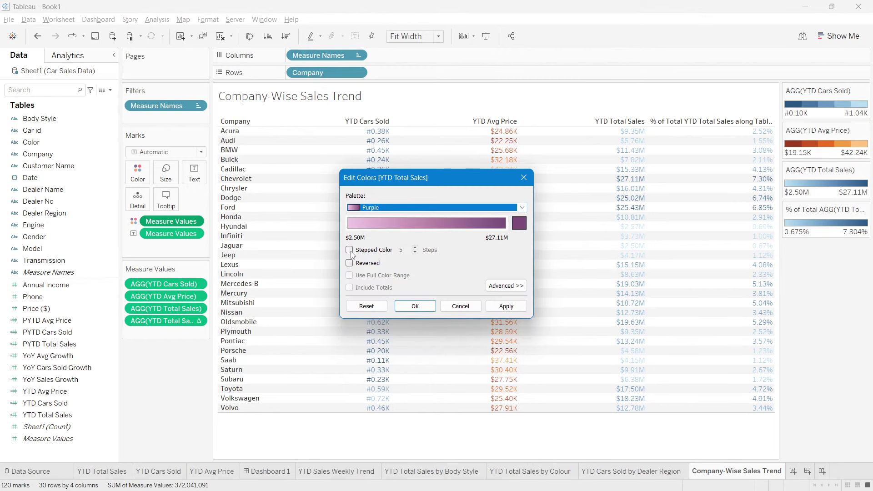
pyautogui.click(349, 251)
pyautogui.click(350, 264)
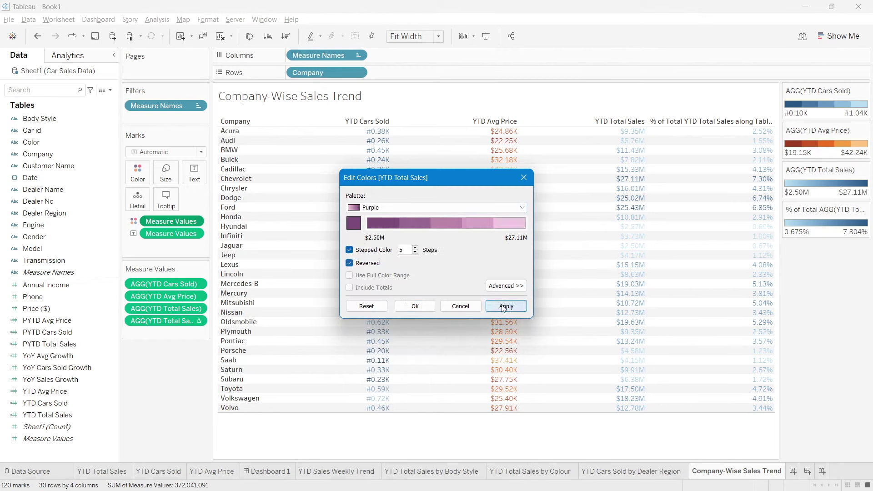
pyautogui.click(505, 306)
pyautogui.click(401, 307)
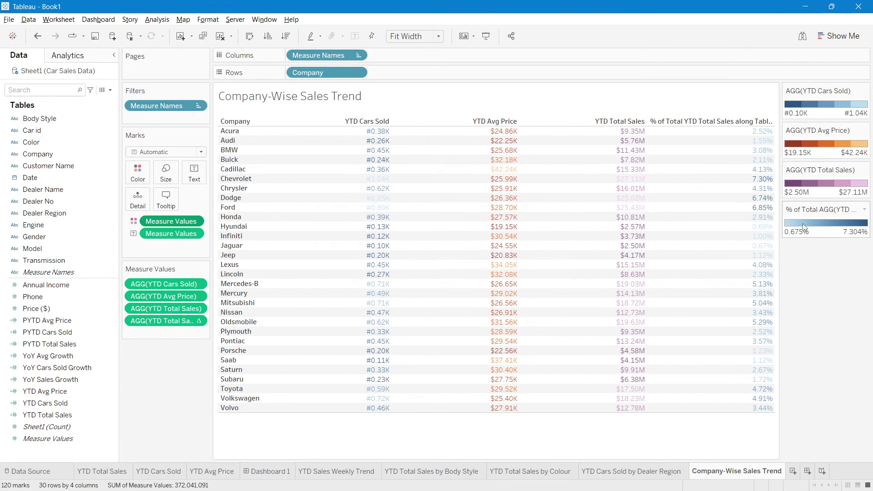
# Set the percent-of-total YTD Total Sales colors to the Green-Gold palette, stepped in 5 steps and reversed.
pyautogui.doubleClick(804, 223)
pyautogui.click(372, 208)
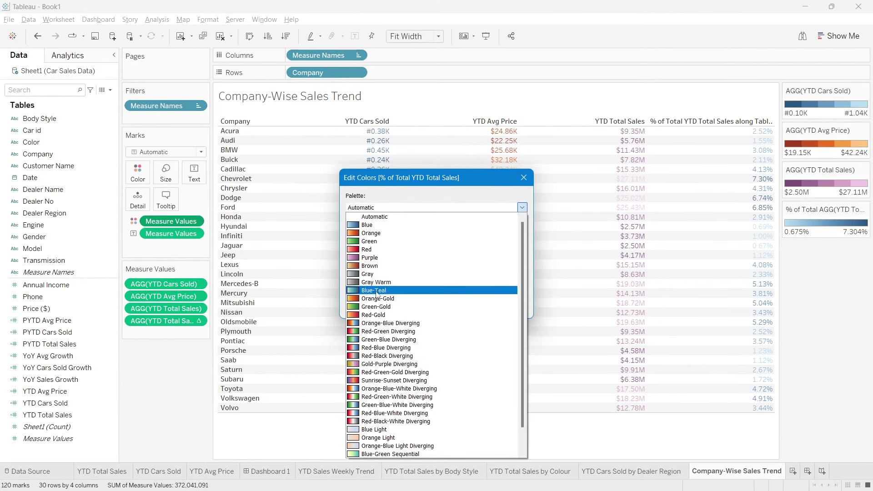
pyautogui.click(376, 307)
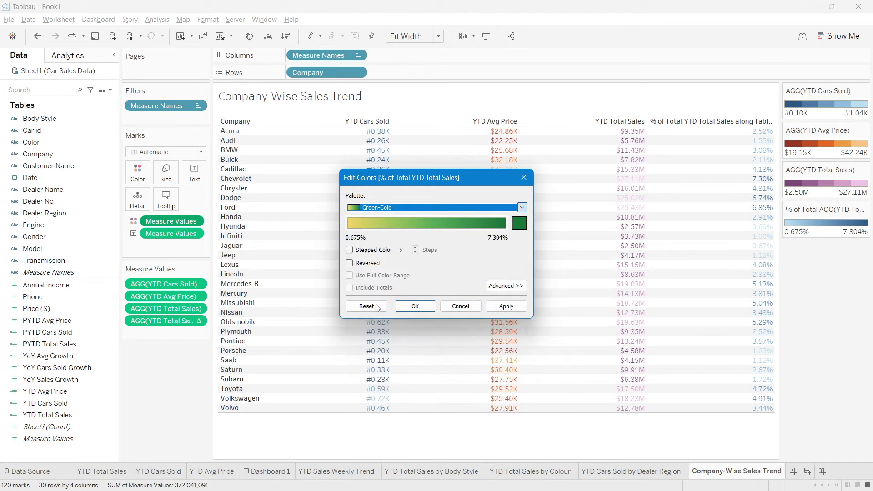
pyautogui.click(349, 251)
pyautogui.click(350, 263)
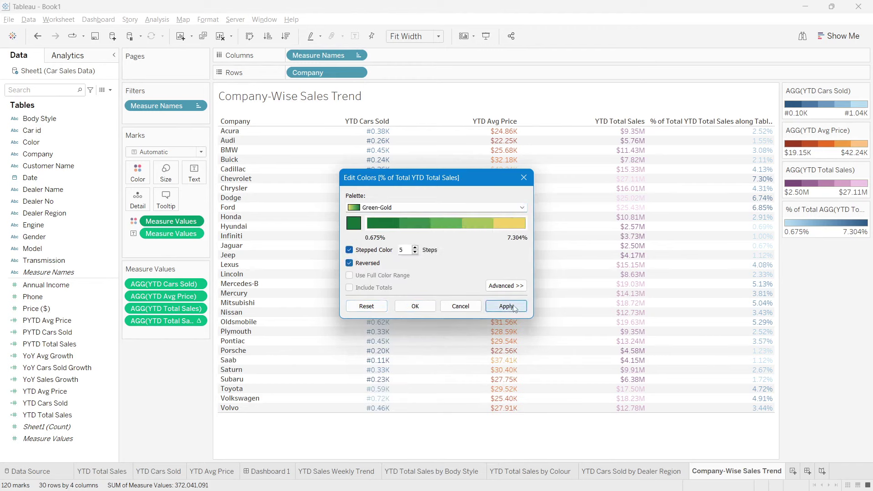
pyautogui.click(415, 306)
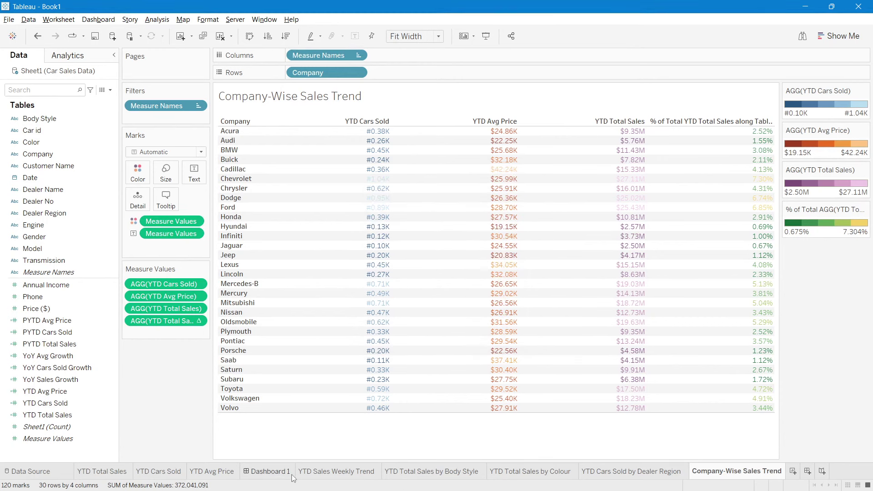
# Add the Company-Wise Sales Trend sheet to Dashboard 1 and size it to fill the empty panel below the pie and donut charts.
pyautogui.click(270, 476)
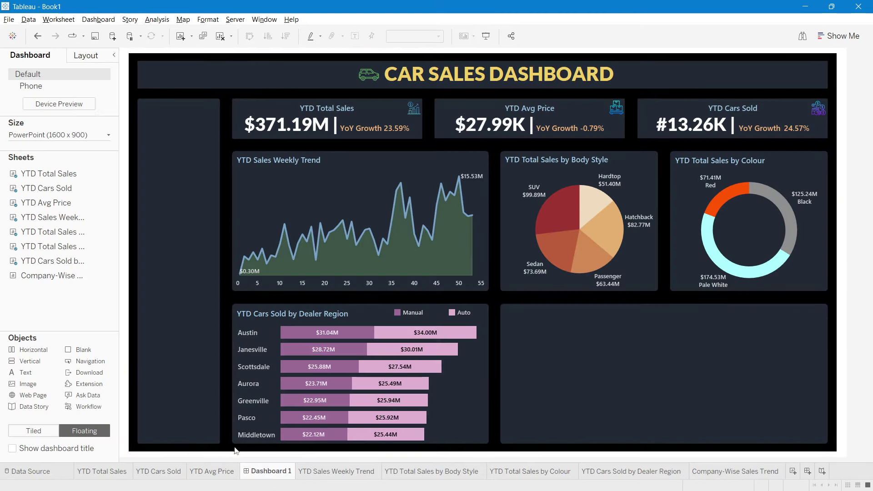
pyautogui.moveTo(50, 276); pyautogui.dragTo(504, 305)
pyautogui.moveTo(745, 386); pyautogui.dragTo(825, 381)
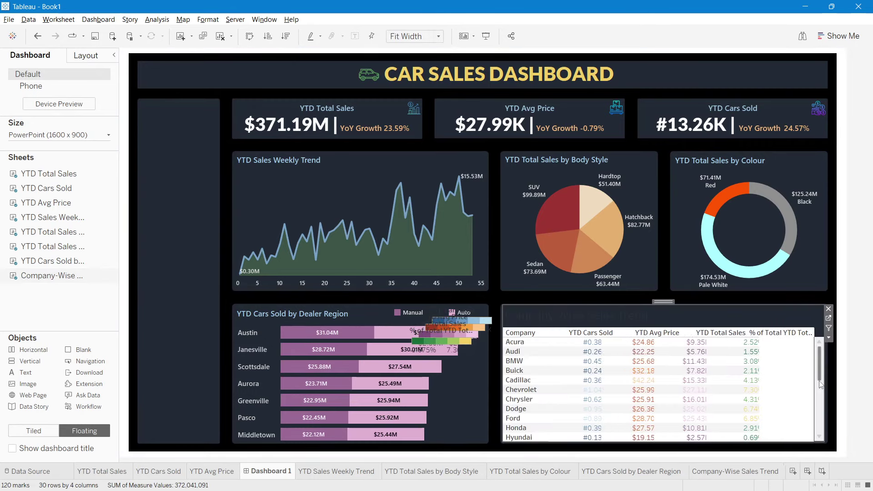
# Format the Company-Wise Sales Trend title in Segoe UI Semibold, size 10, light blue.
pyautogui.doubleClick(535, 312)
pyautogui.hotkey('ctrl', 'a')
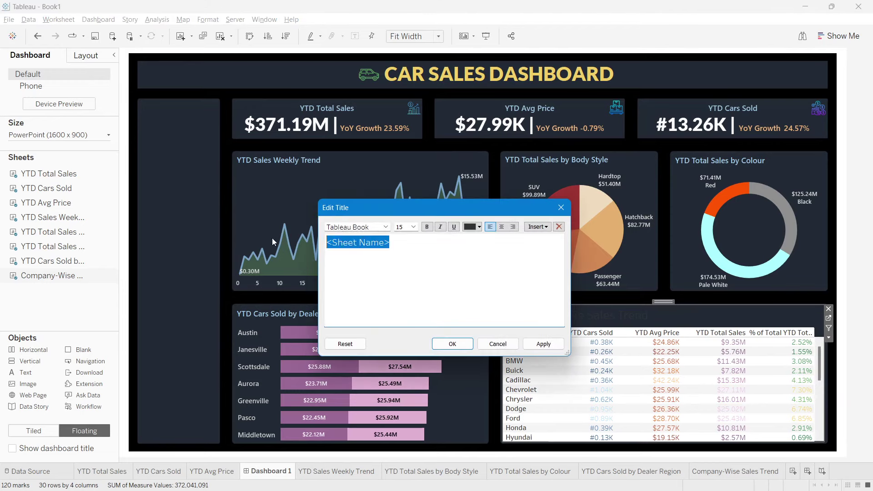
pyautogui.click(414, 227)
pyautogui.click(403, 248)
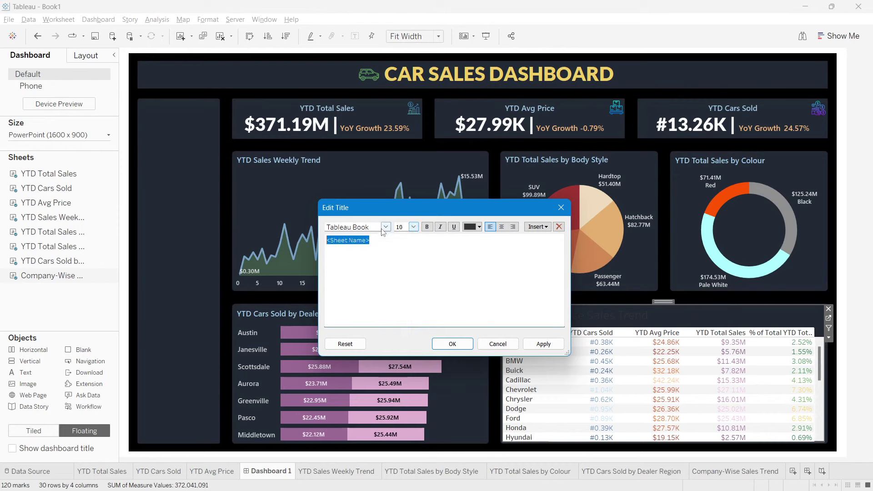
pyautogui.click(386, 227)
pyautogui.scroll(13, 383, 251)
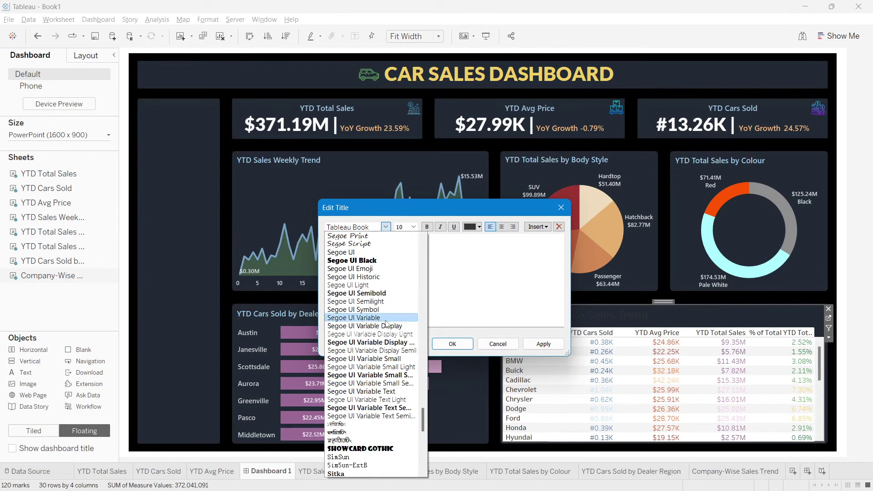
pyautogui.click(362, 293)
pyautogui.click(479, 227)
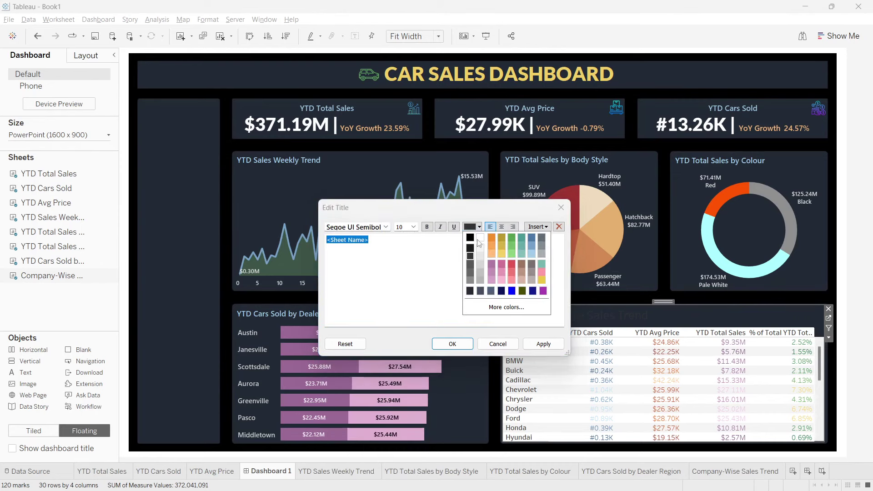
pyautogui.click(531, 254)
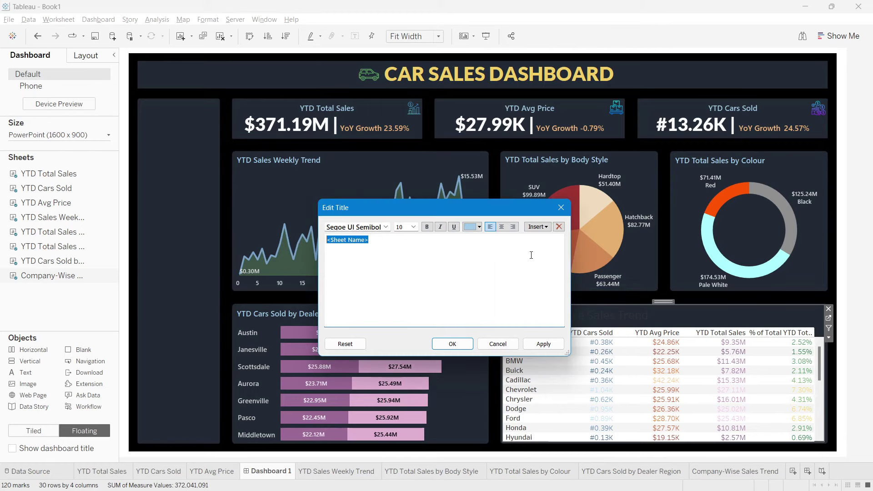
pyautogui.click(553, 344)
pyautogui.click(453, 344)
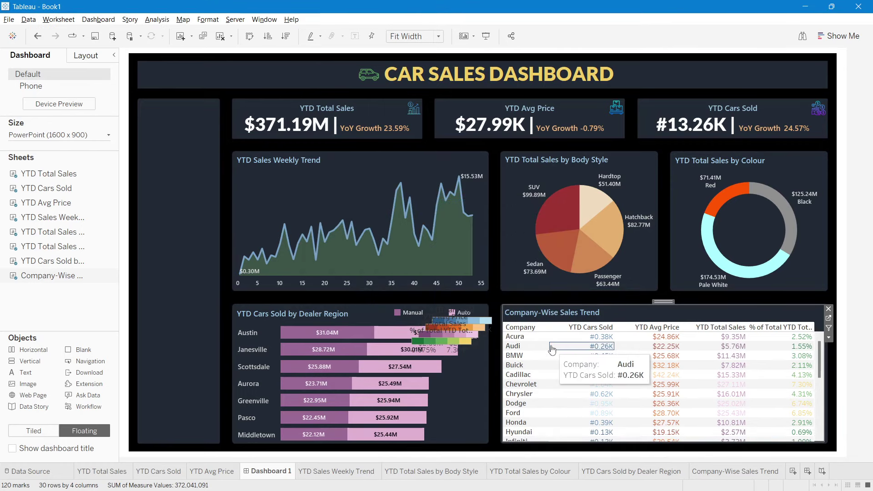
# Set the worksheet shading of the Company-Wise Sales Trend table to None.
pyautogui.rightClick(552, 349)
pyautogui.click(586, 230)
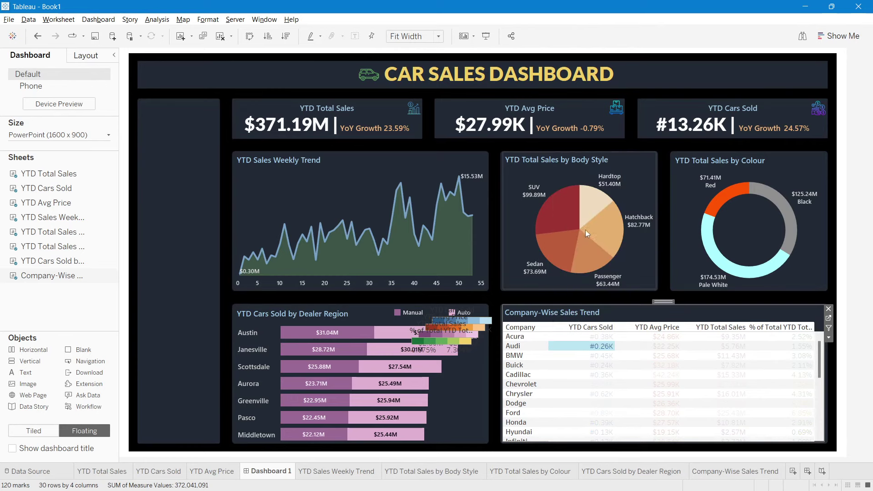
pyautogui.click(42, 75)
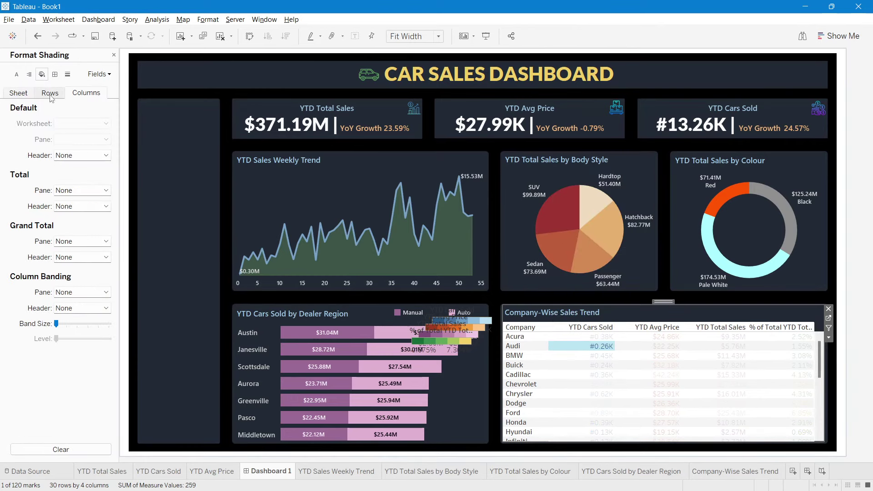
pyautogui.click(19, 93)
pyautogui.click(81, 124)
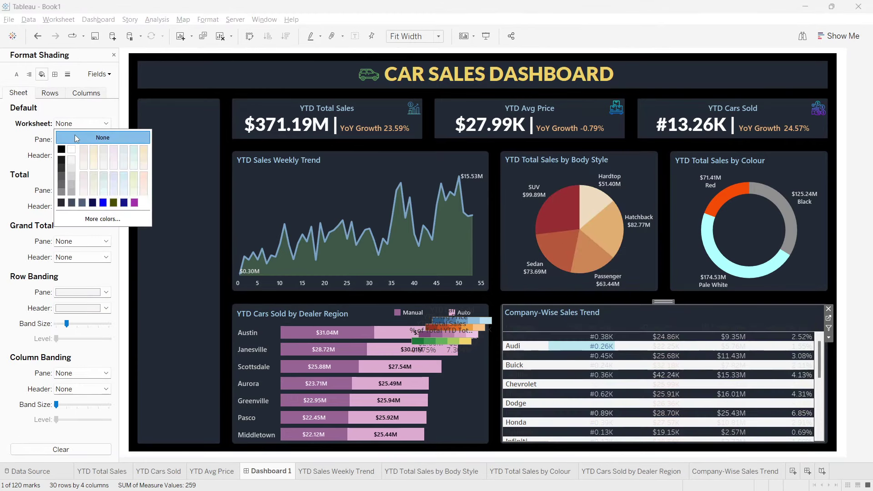
# Set the row banding of the Company-Wise Sales Trend table to None for both pane and header.
pyautogui.click(76, 138)
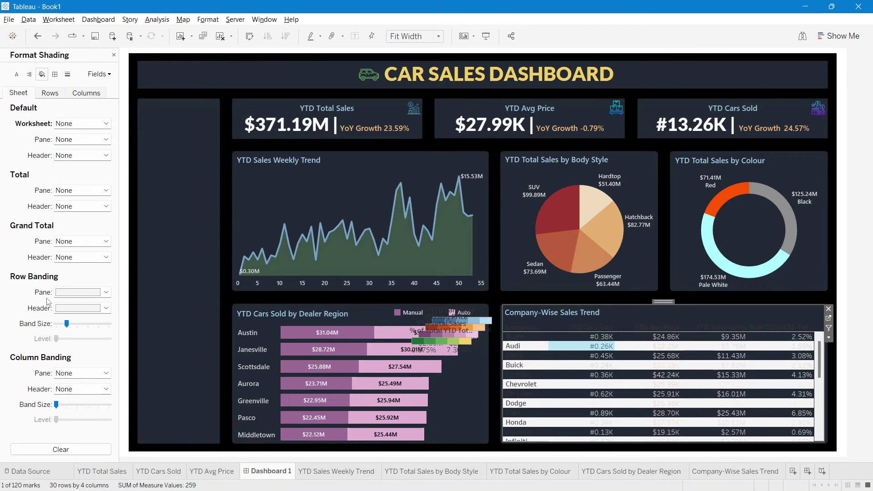
pyautogui.click(81, 293)
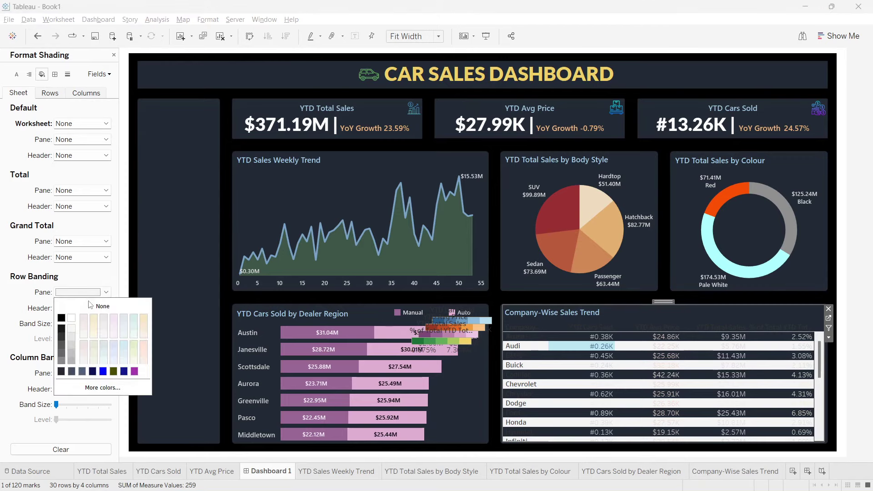
pyautogui.click(90, 306)
pyautogui.click(78, 311)
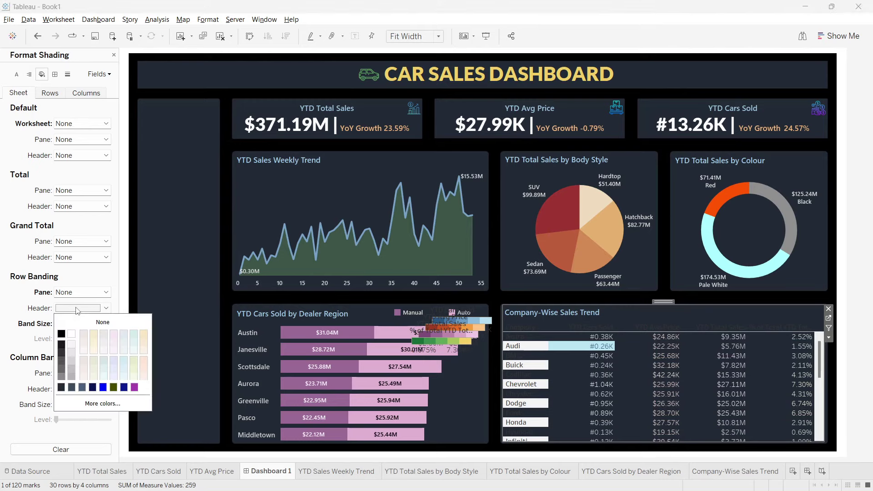
pyautogui.click(83, 322)
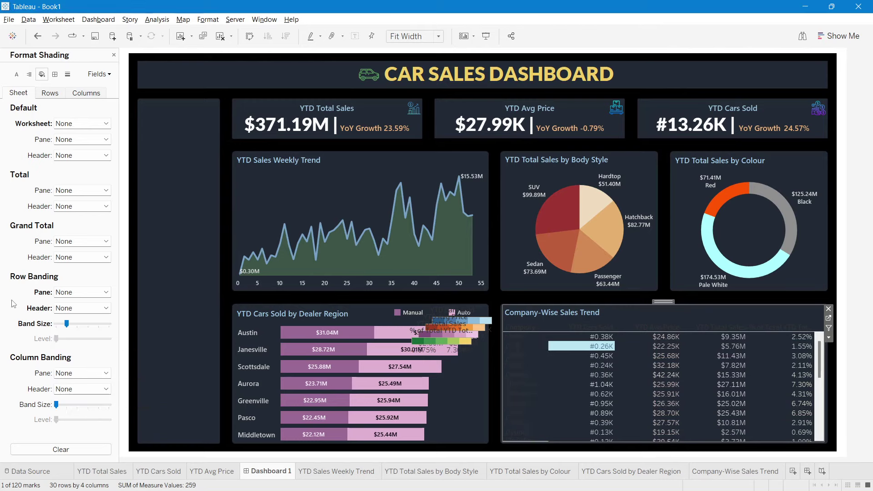
pyautogui.press('Escape')
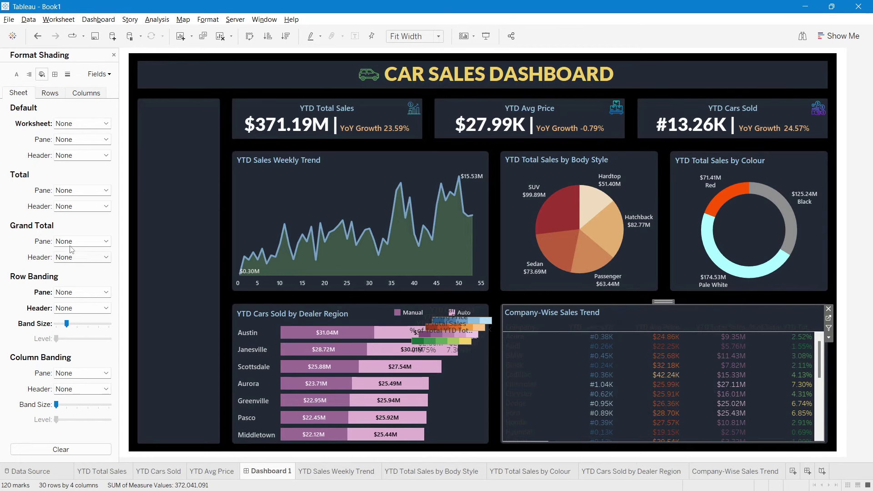
# Set the worksheet font of the Company-Wise Sales Trend table to Segoe UI Semibold.
pyautogui.click(17, 75)
pyautogui.click(71, 124)
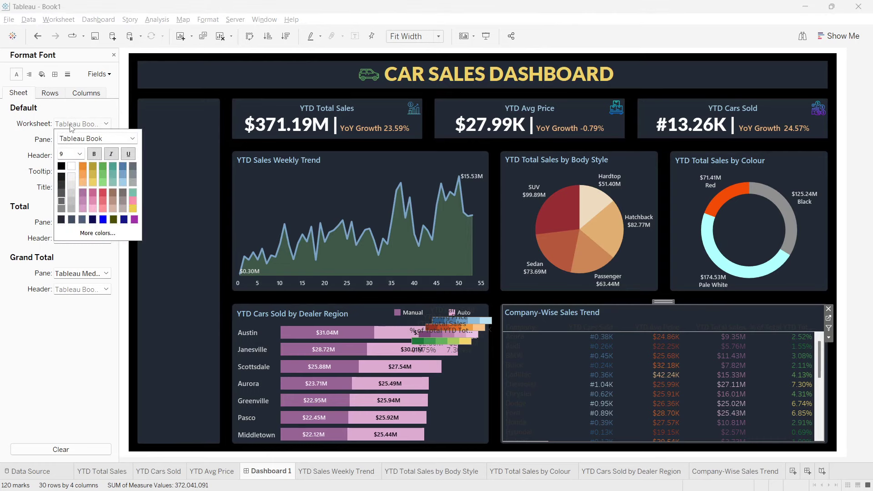
pyautogui.click(132, 138)
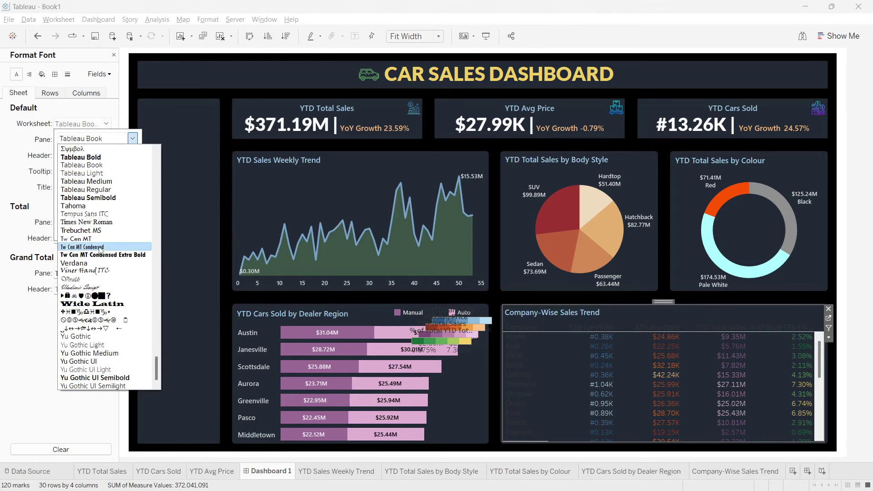
pyautogui.scroll(5, 100, 248)
pyautogui.scroll(7, 100, 248)
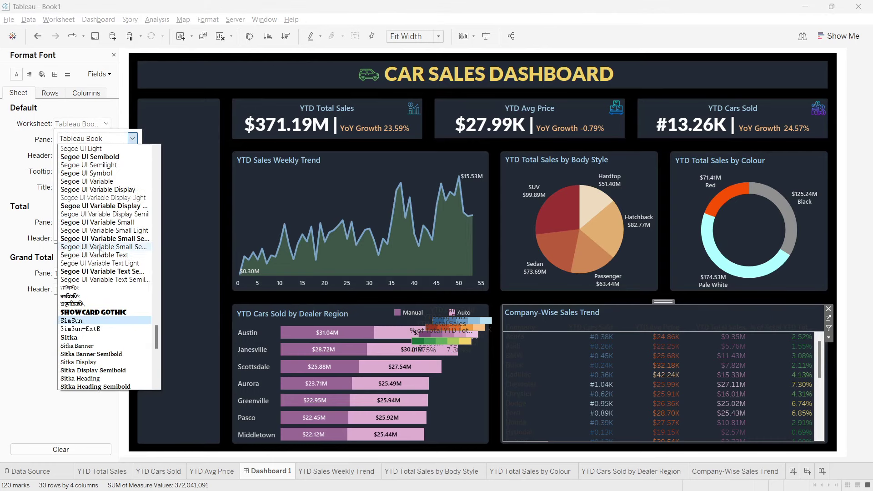
pyautogui.click(101, 181)
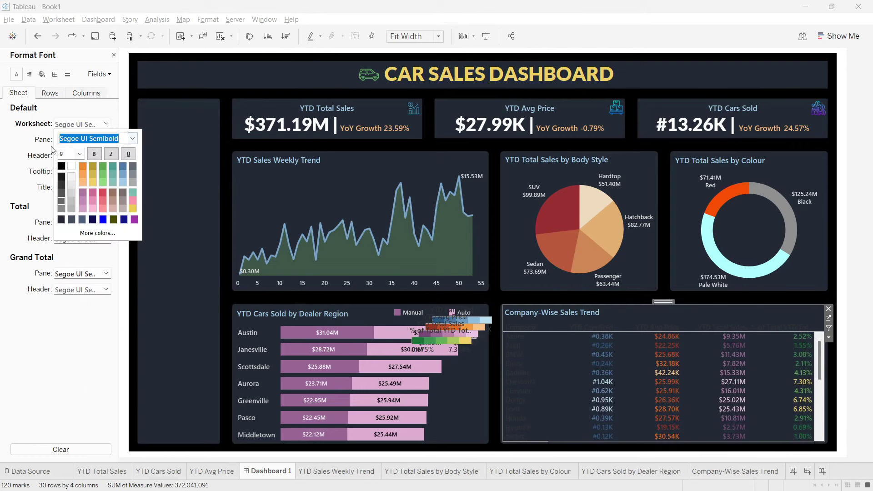
pyautogui.click(25, 142)
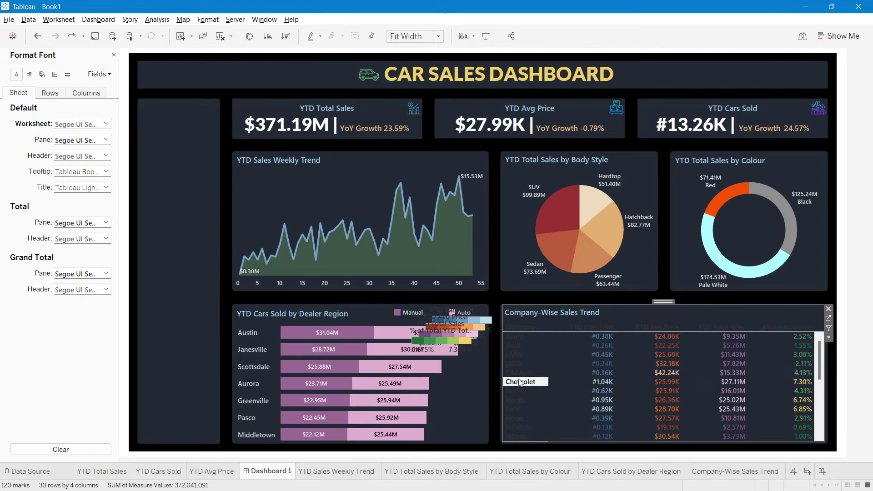
# Set the font color of the company names in the Company-Wise Sales Trend table to white.
pyautogui.click(518, 347)
pyautogui.rightClick(517, 348)
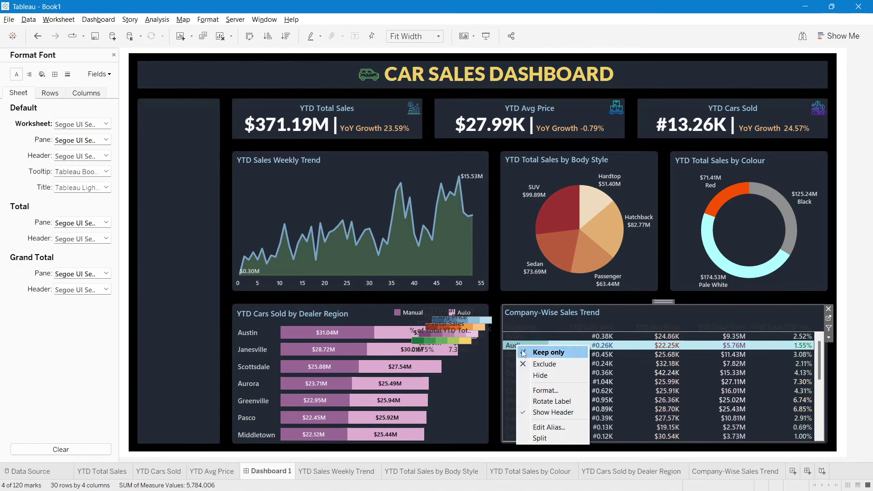
pyautogui.click(542, 390)
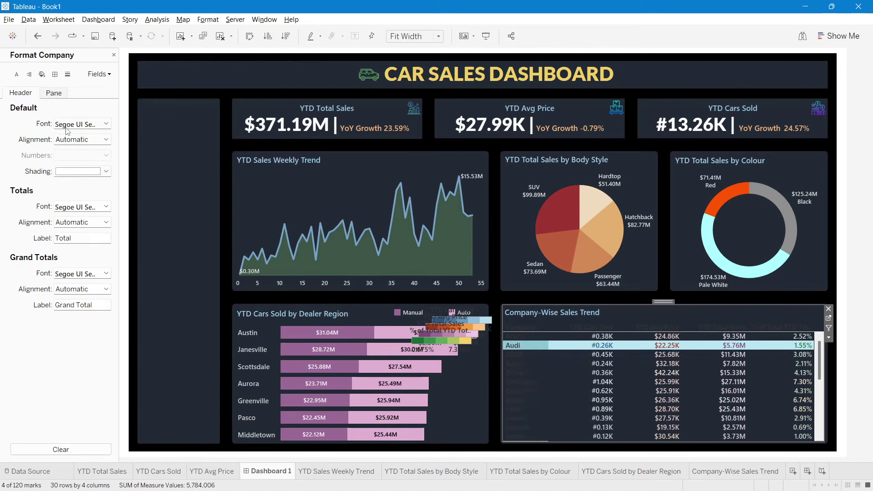
pyautogui.click(66, 128)
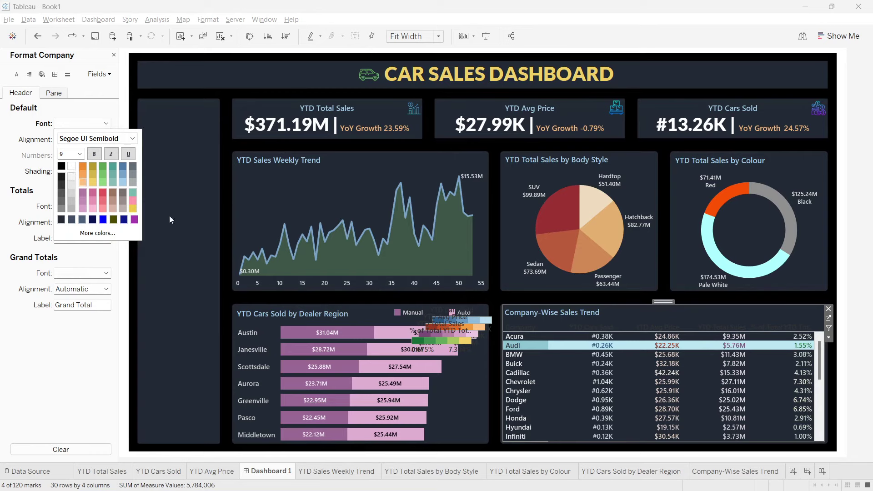
# Color the measure name column headers of the Company-Wise Sales Trend table yellow after trying white and light blue.
pyautogui.rightClick(597, 327)
pyautogui.click(621, 372)
pyautogui.click(72, 129)
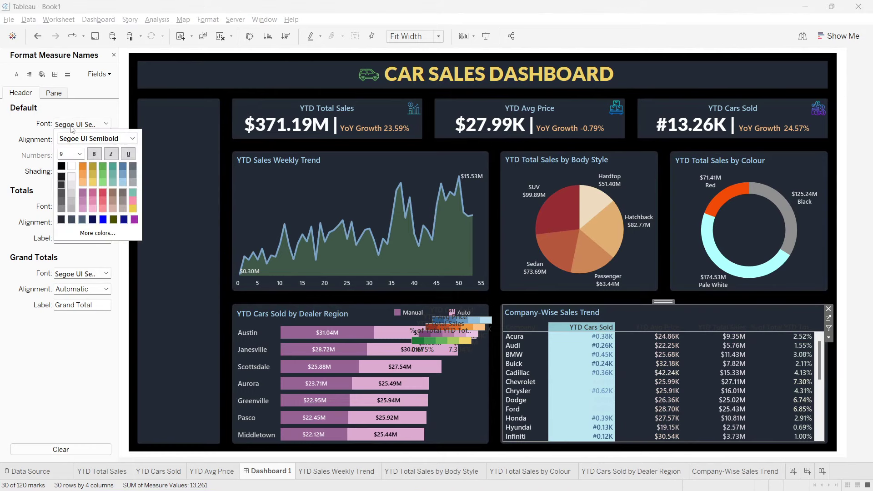
pyautogui.click(72, 185)
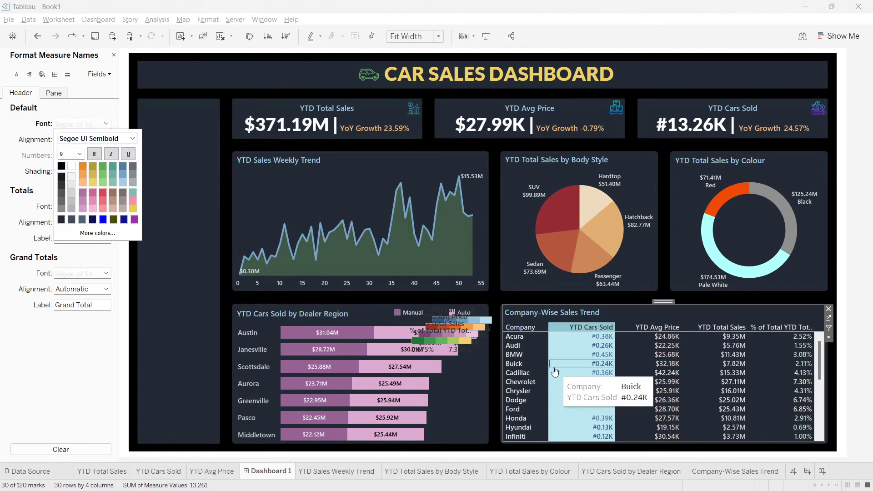
pyautogui.click(122, 183)
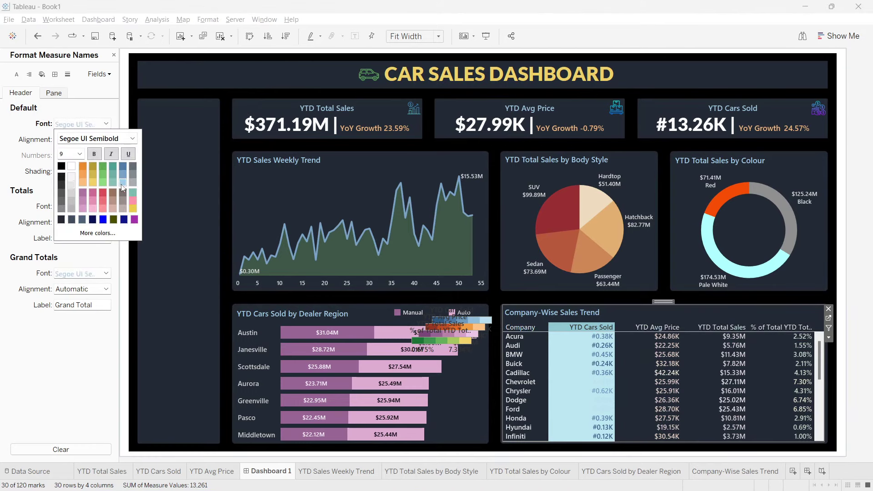
pyautogui.click(92, 183)
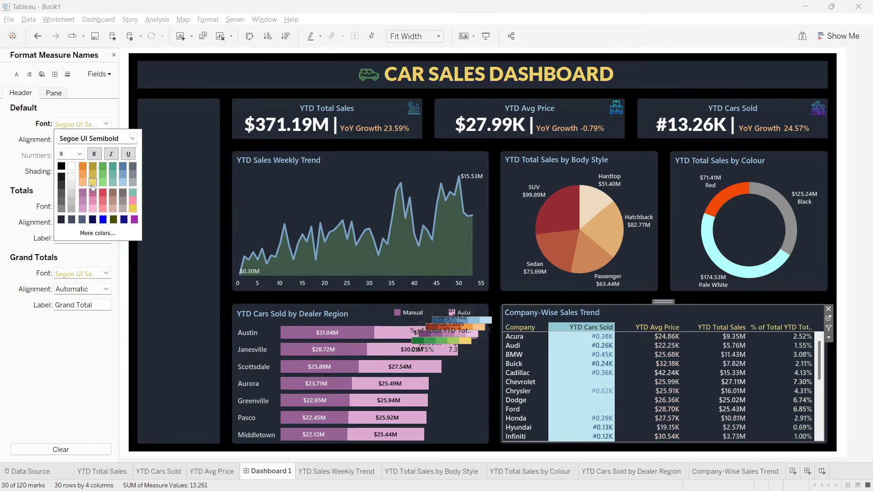
pyautogui.click(572, 329)
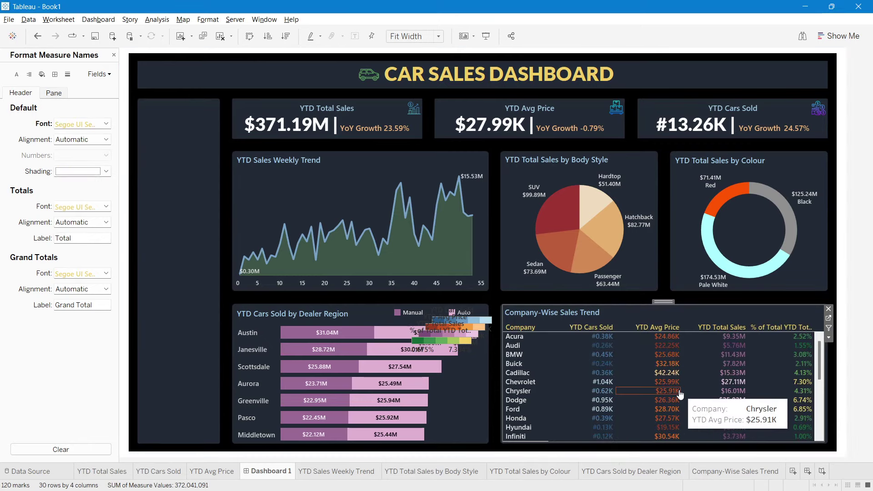
# Remove the floating measure color legends overlapping the YTD Cars Sold by Dealer Region chart.
pyautogui.click(496, 296)
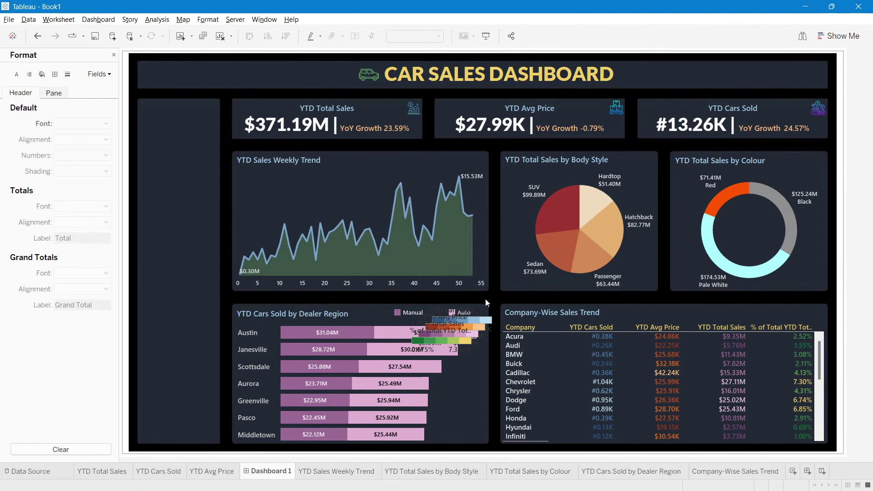
pyautogui.click(461, 309)
pyautogui.click(465, 314)
pyautogui.click(460, 322)
pyautogui.click(485, 320)
pyautogui.click(457, 321)
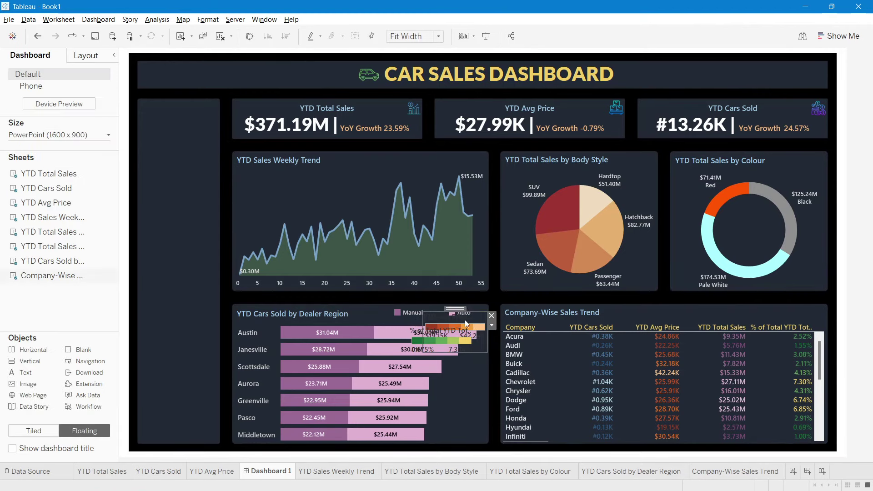
pyautogui.click(491, 315)
pyautogui.click(470, 332)
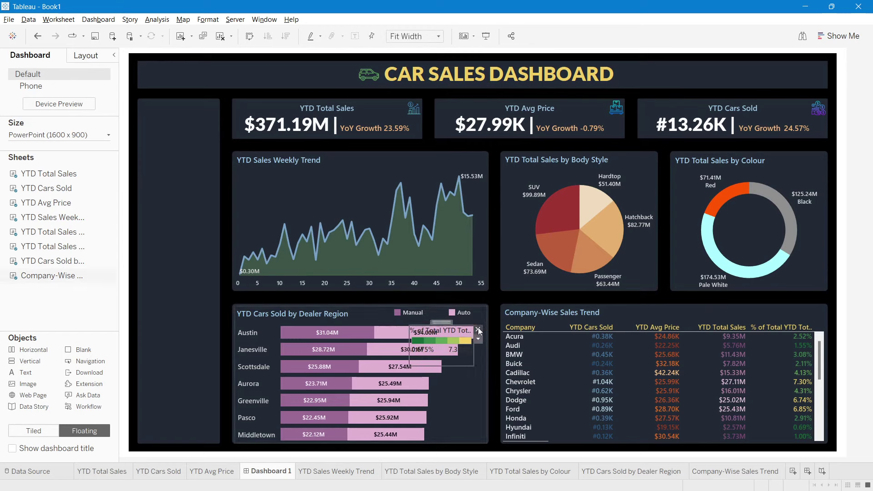
pyautogui.click(479, 330)
# Set the worksheet font size of the Company-Wise Sales Trend table to 10.
pyautogui.click(665, 359)
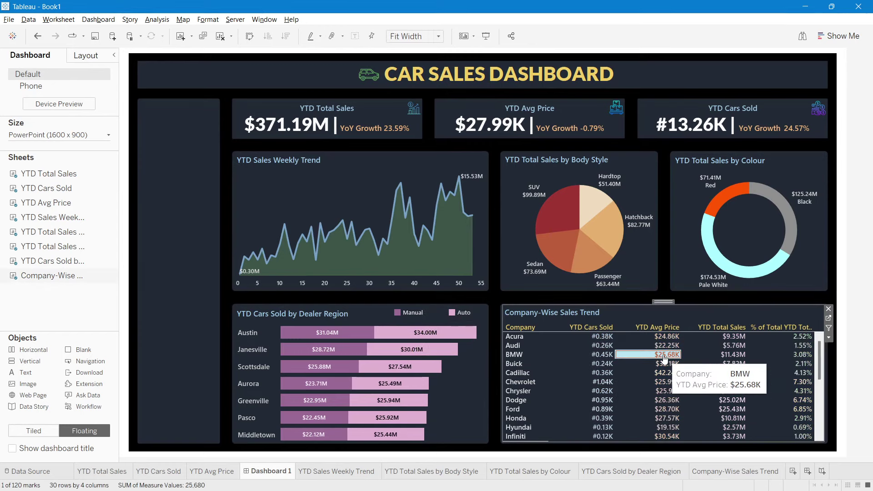
pyautogui.rightClick(665, 358)
pyautogui.click(681, 237)
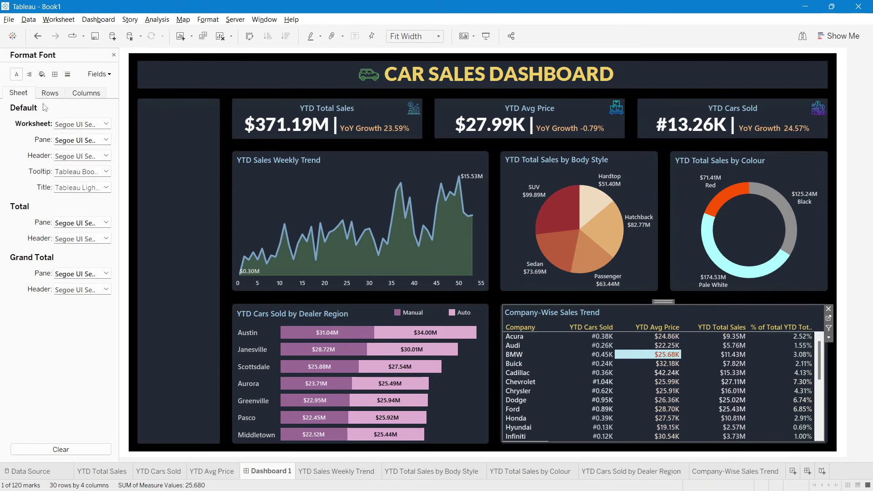
pyautogui.click(79, 154)
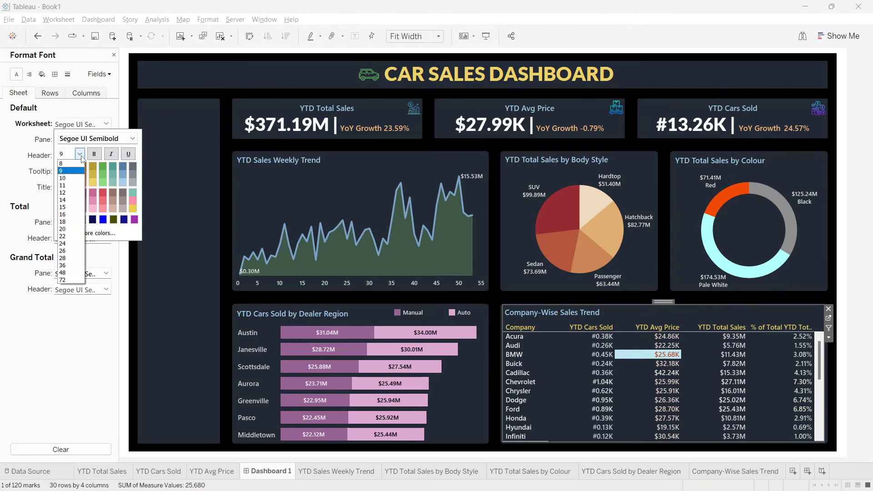
pyautogui.click(68, 179)
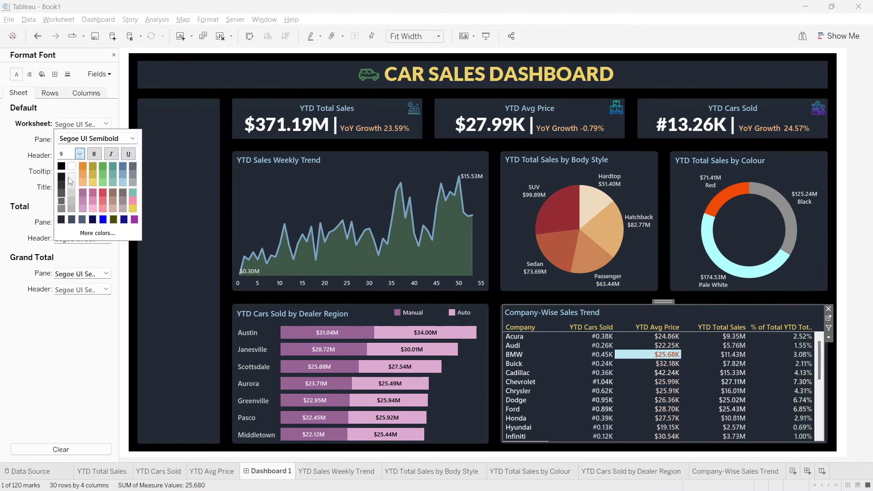
pyautogui.click(138, 59)
pyautogui.click(872, 184)
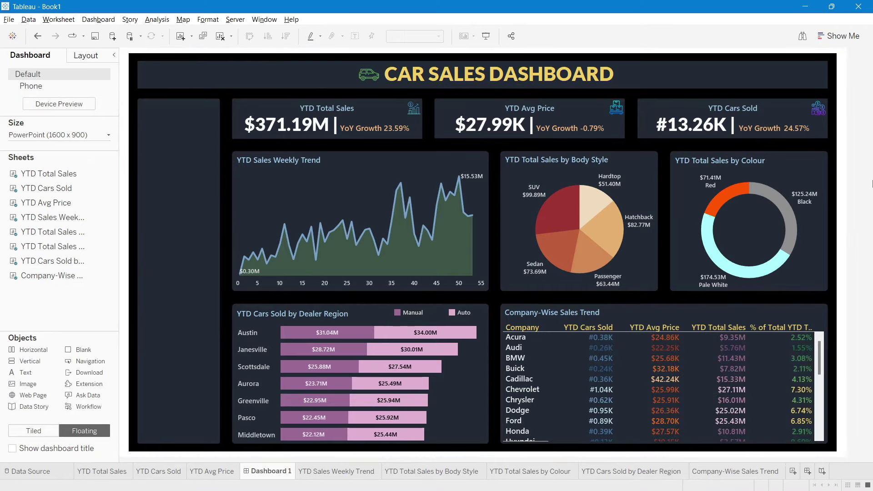
# Center the pane values of the Company-Wise Sales Trend table horizontally, close the formatting options and look through the rows.
pyautogui.moveTo(676, 371)
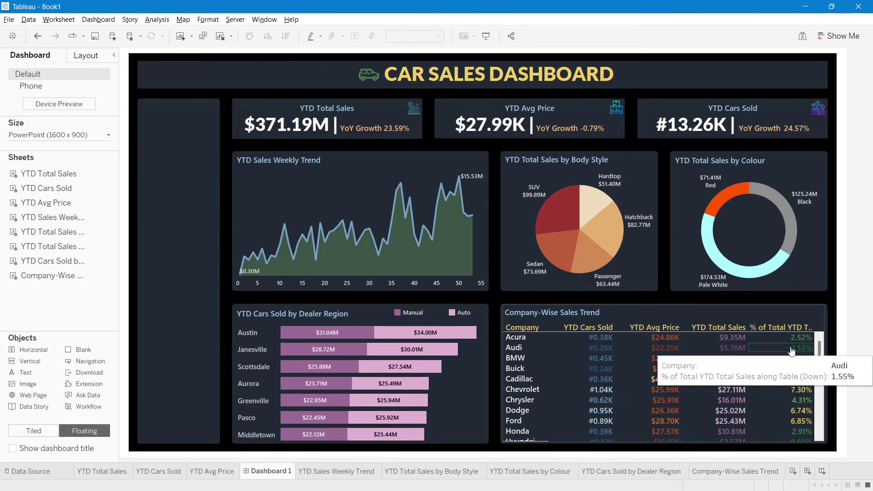
pyautogui.click(597, 362)
pyautogui.rightClick(597, 362)
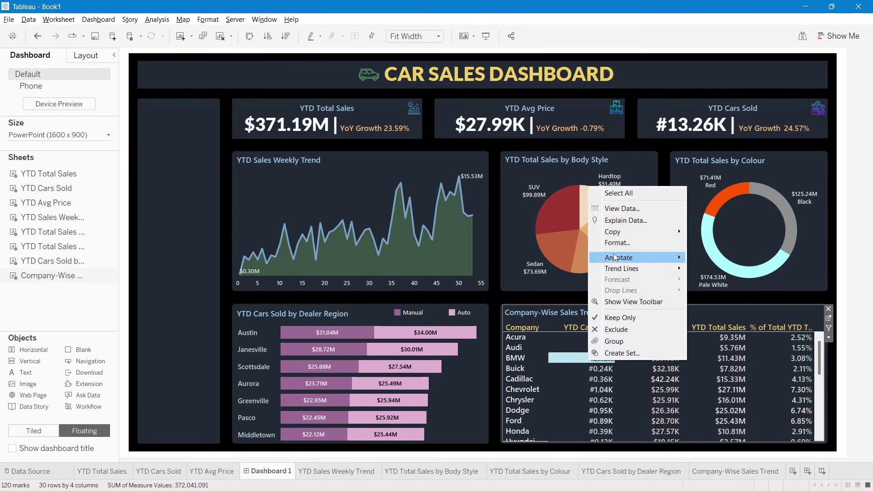
pyautogui.click(613, 239)
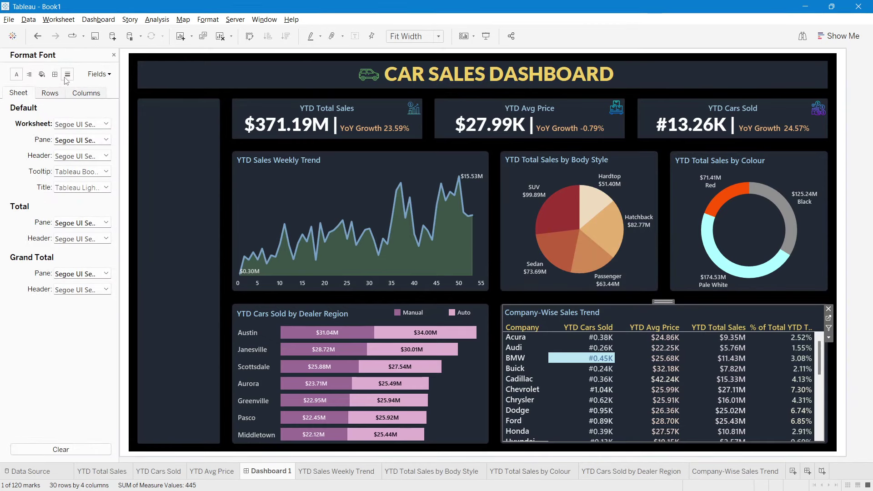
pyautogui.click(67, 75)
pyautogui.click(29, 75)
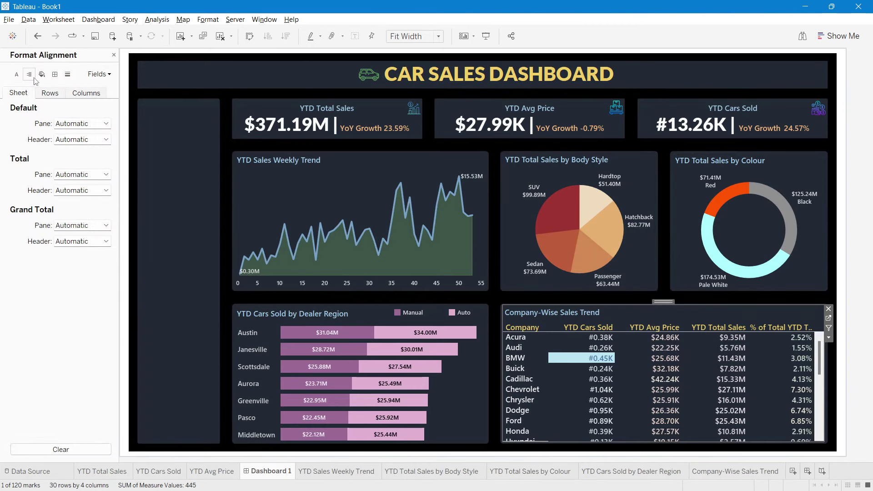
pyautogui.click(71, 124)
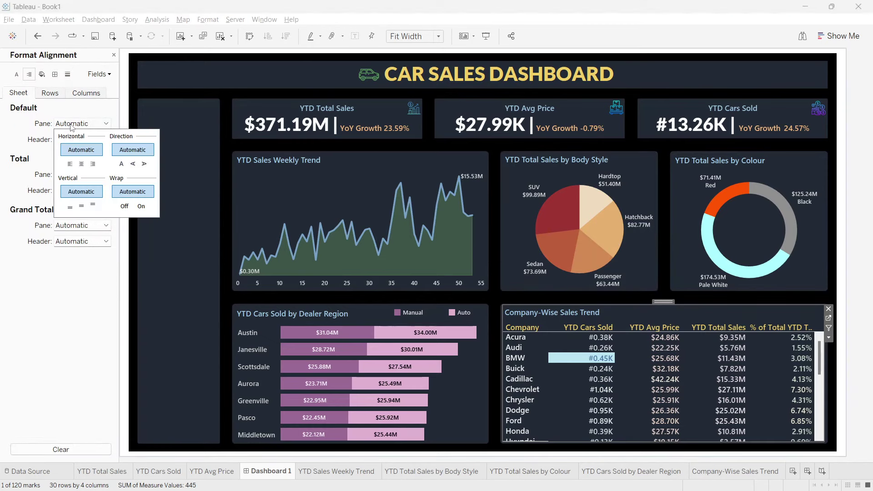
pyautogui.click(82, 164)
pyautogui.click(582, 358)
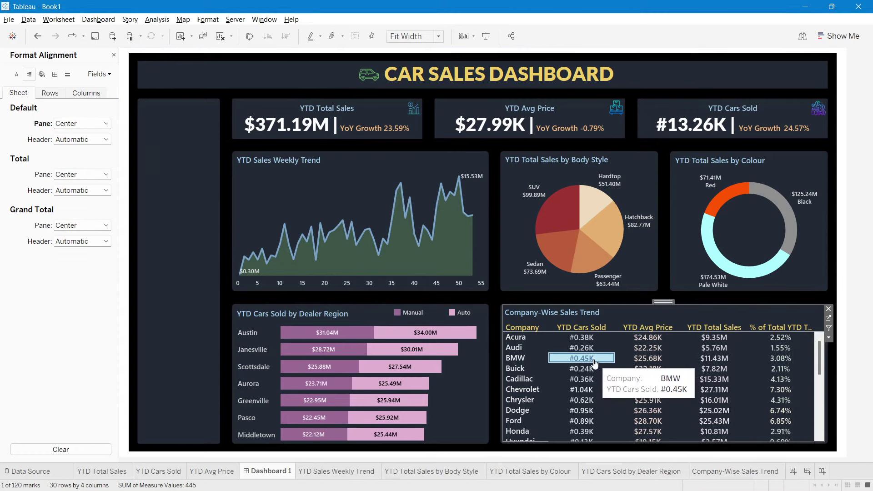
pyautogui.click(496, 297)
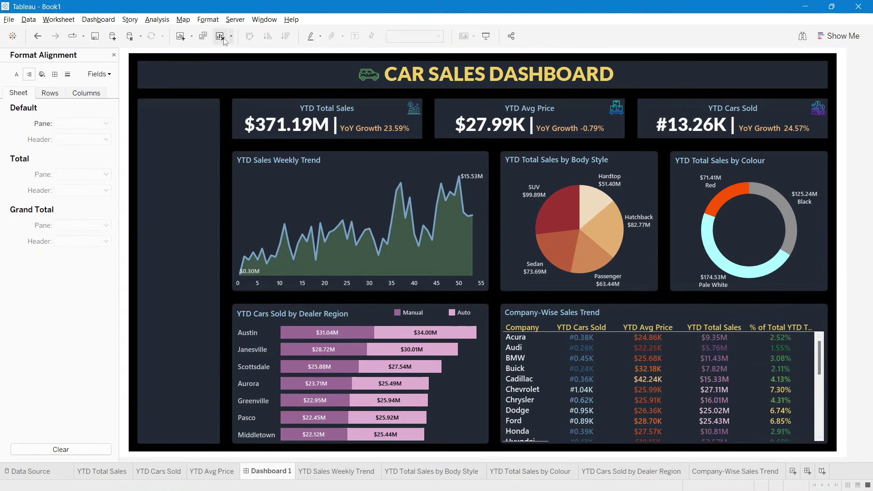
pyautogui.click(114, 56)
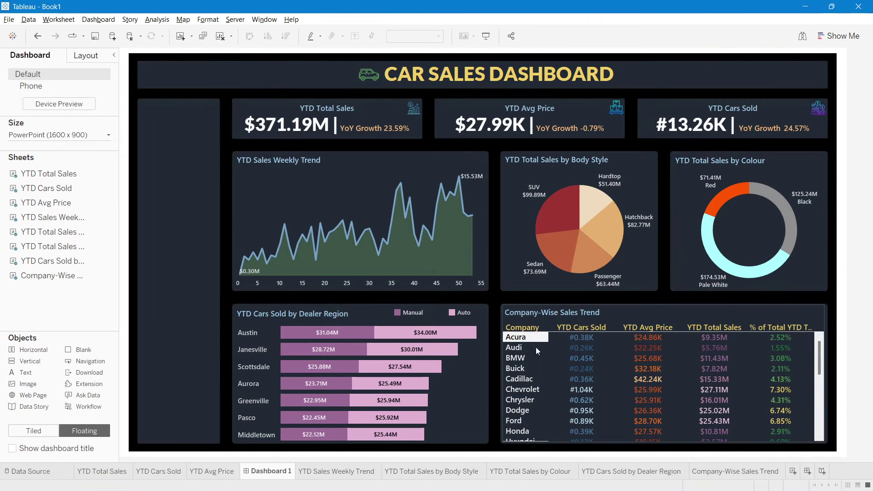
pyautogui.scroll(-4, 719, 413)
pyautogui.scroll(4, 720, 413)
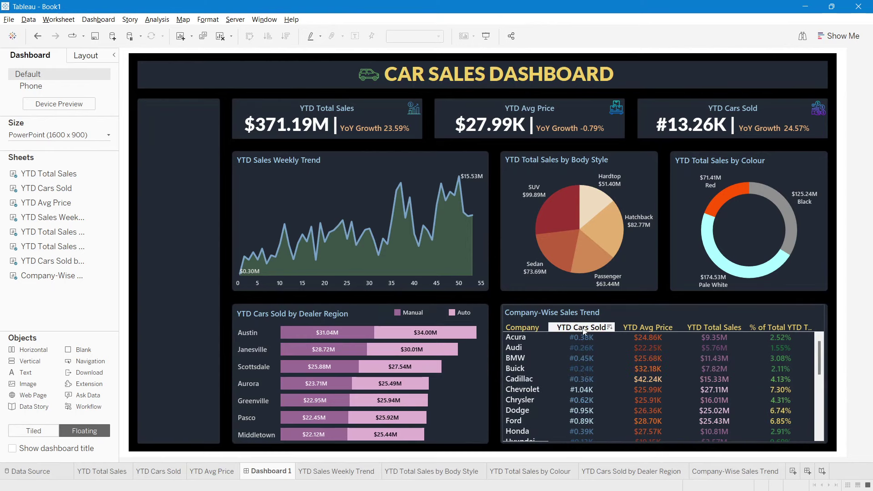
# Sort the Company-Wise Sales Trend table in descending order by YTD Cars Sold, by YTD Avg Price, and finally by YTD Total Sales.
pyautogui.click(609, 327)
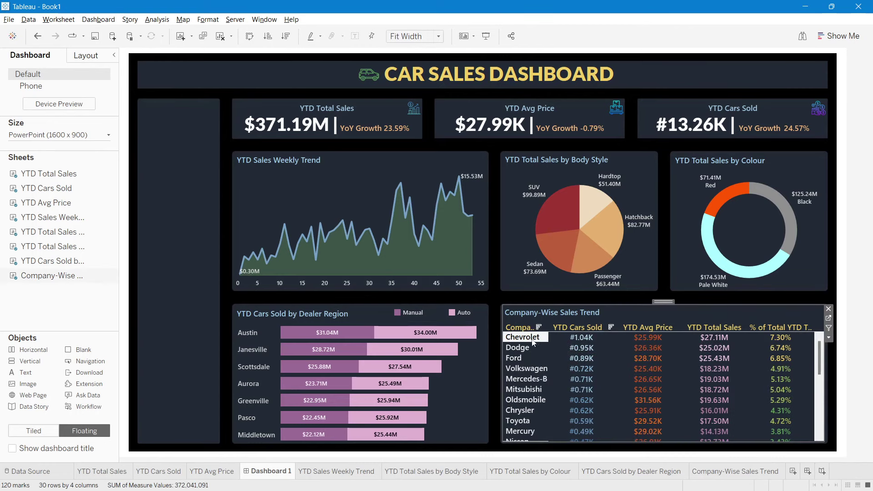
pyautogui.moveTo(591, 345)
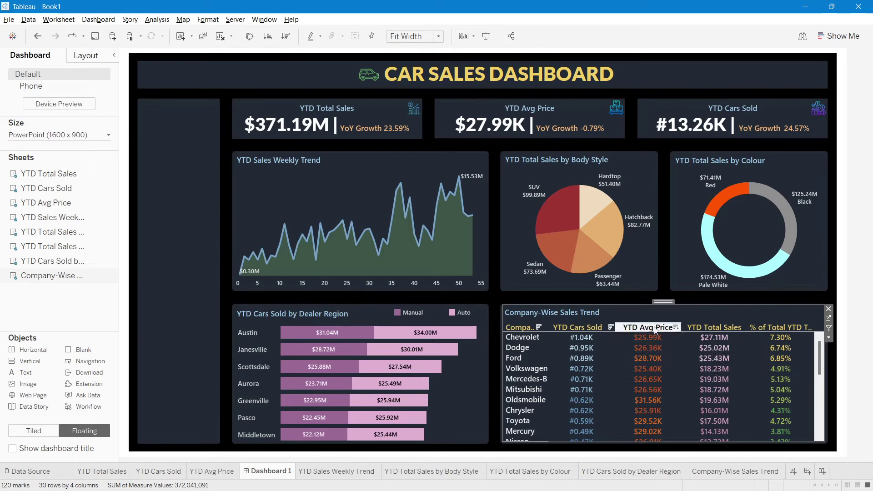
pyautogui.click(677, 327)
pyautogui.moveTo(654, 341)
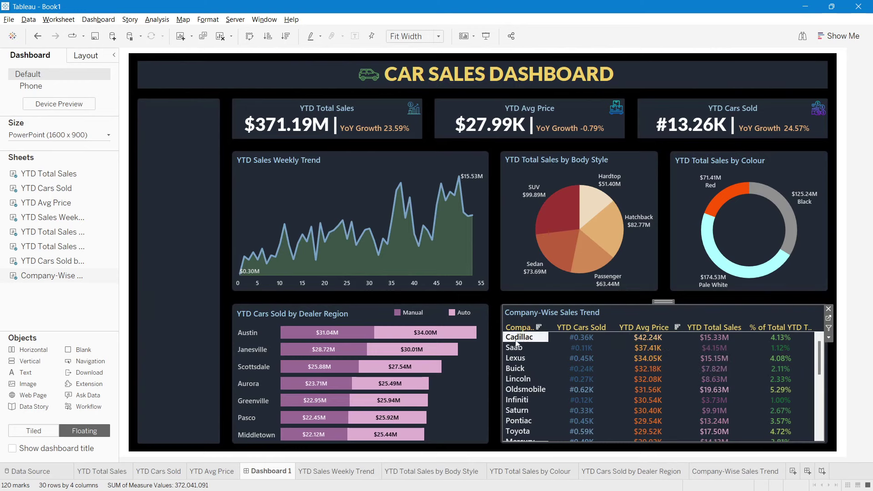
pyautogui.click(741, 328)
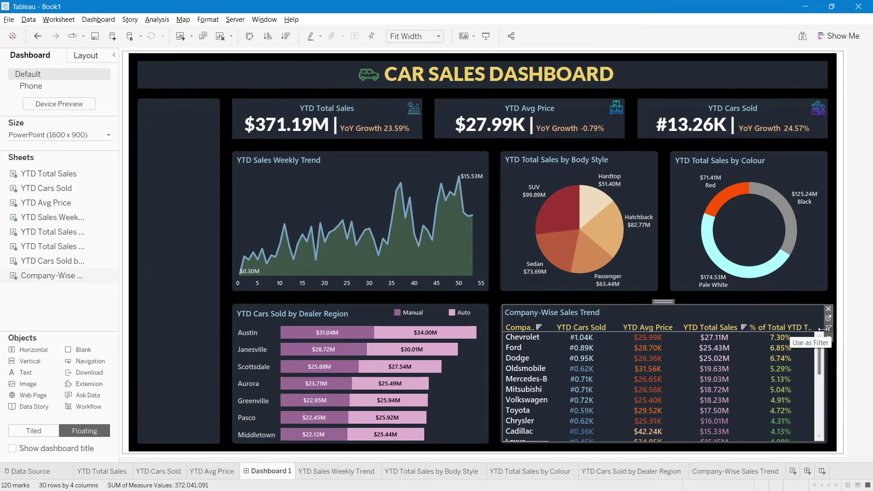
# Change the alias of the table's percentage column to "% of Total YTD Sales" and clear the selection.
pyautogui.click(785, 331)
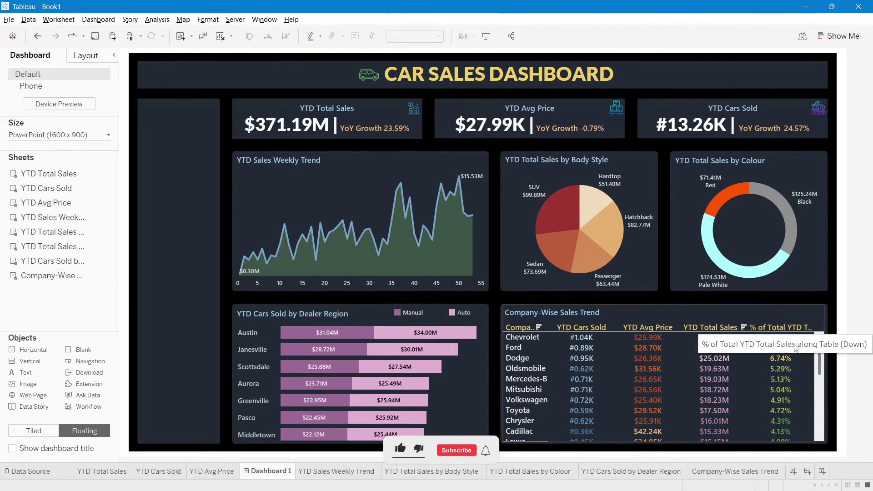
pyautogui.rightClick(780, 330)
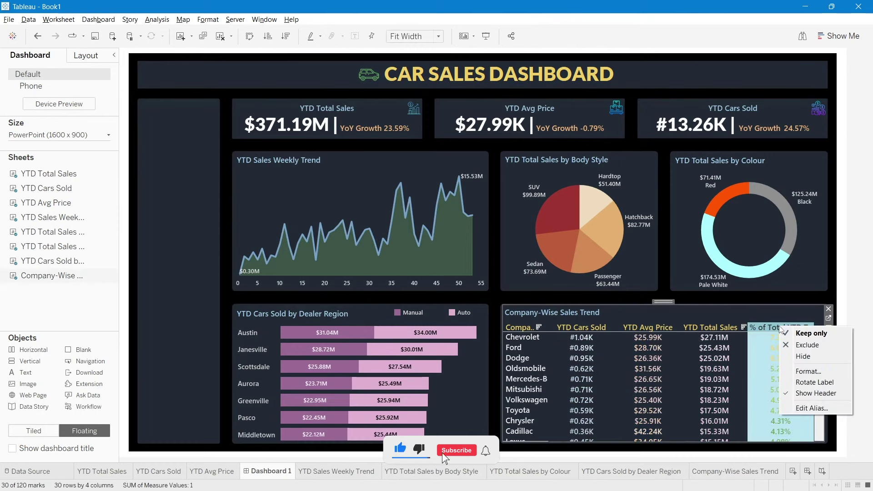
pyautogui.click(809, 408)
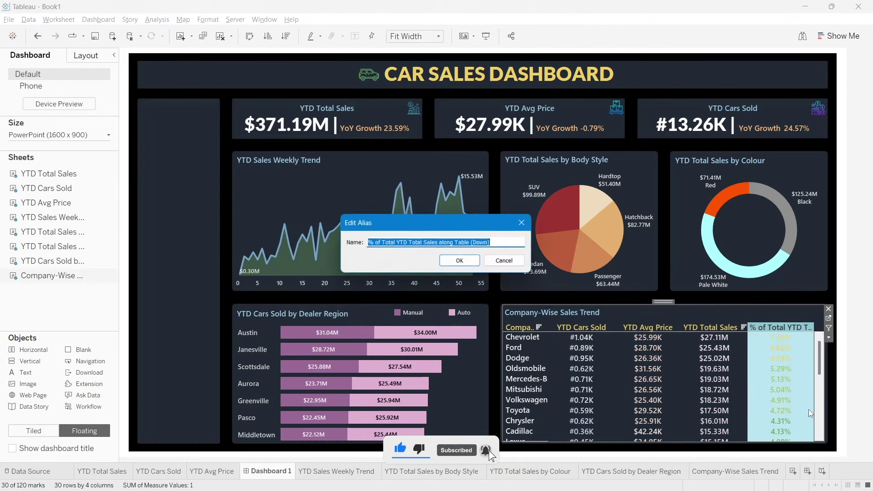
pyautogui.moveTo(504, 242); pyautogui.dragTo(412, 242)
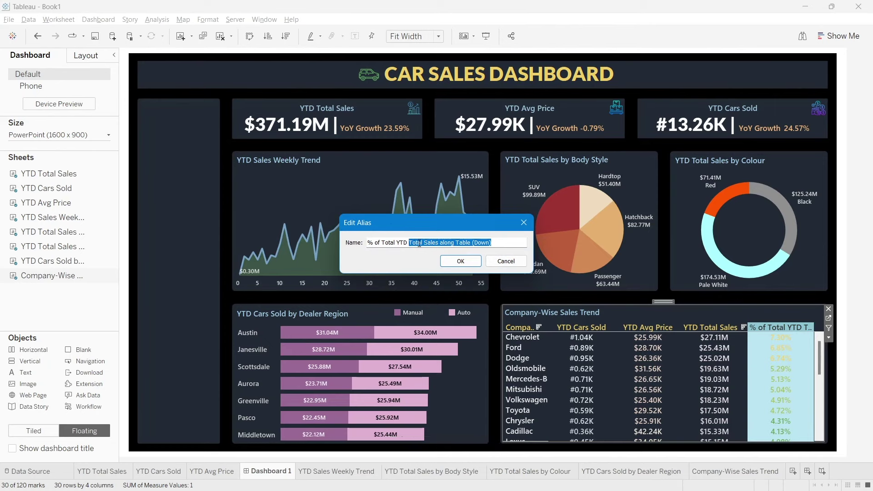
pyautogui.press('BackSpace')
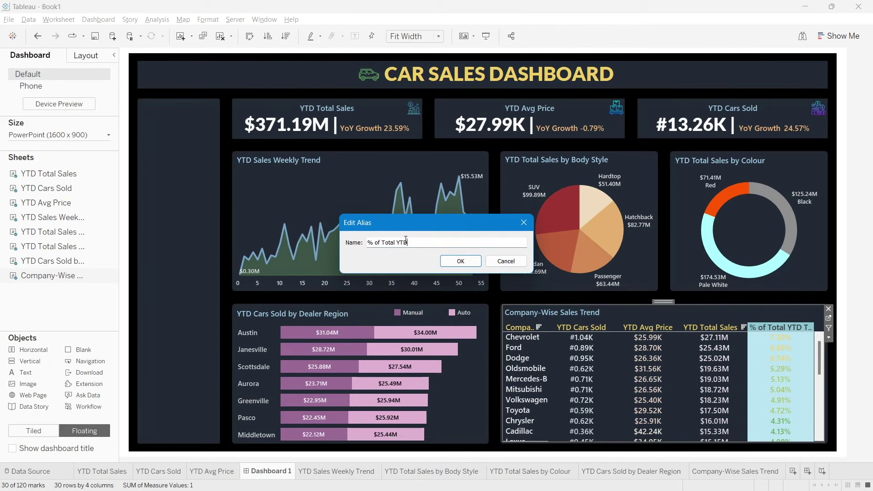
pyautogui.click(460, 261)
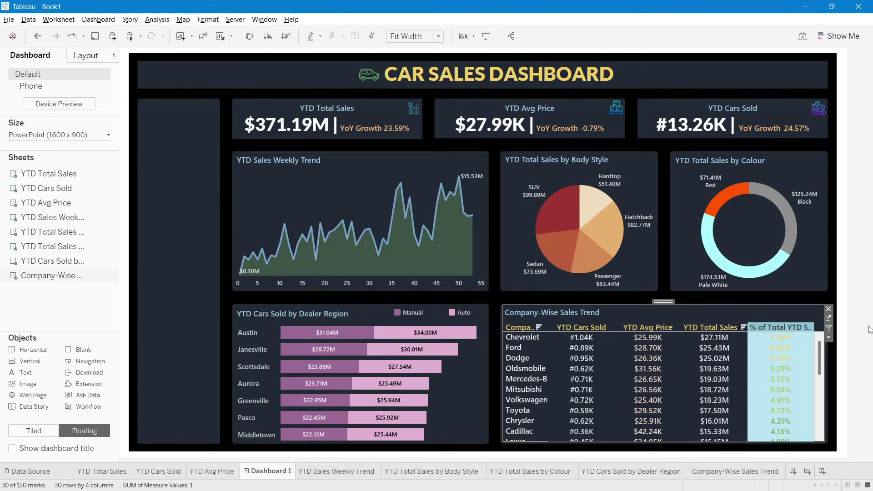
pyautogui.click(808, 349)
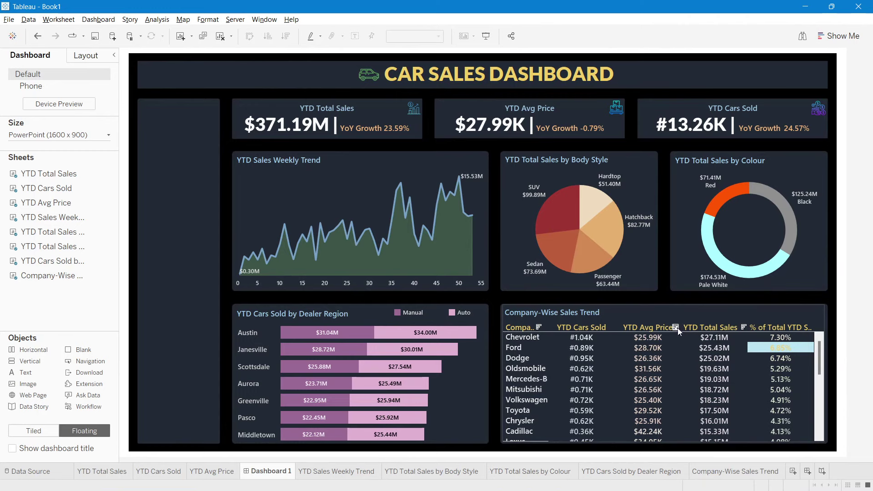
pyautogui.click(844, 342)
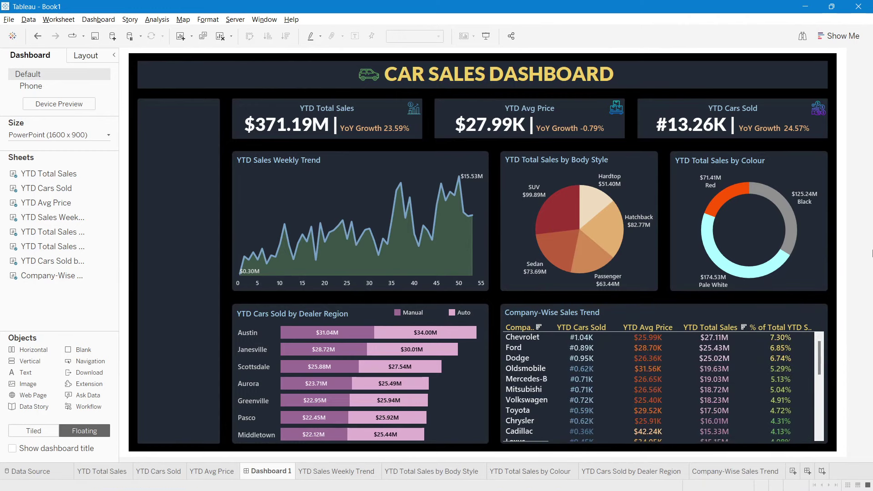
# Check the tooltips in the table's Chevrolet row, examine the SALES INSIGHT side panel in the Car Sales Report workbook, and return to Book1.
pyautogui.moveTo(712, 342)
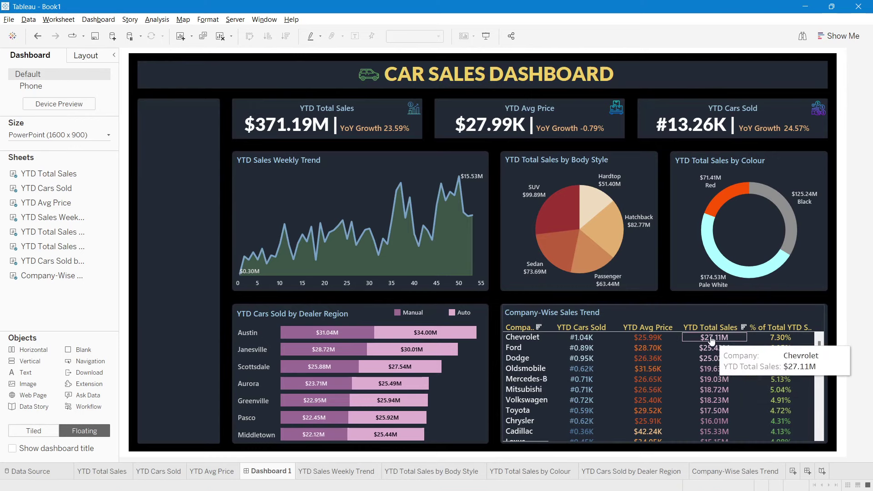
pyautogui.moveTo(781, 341)
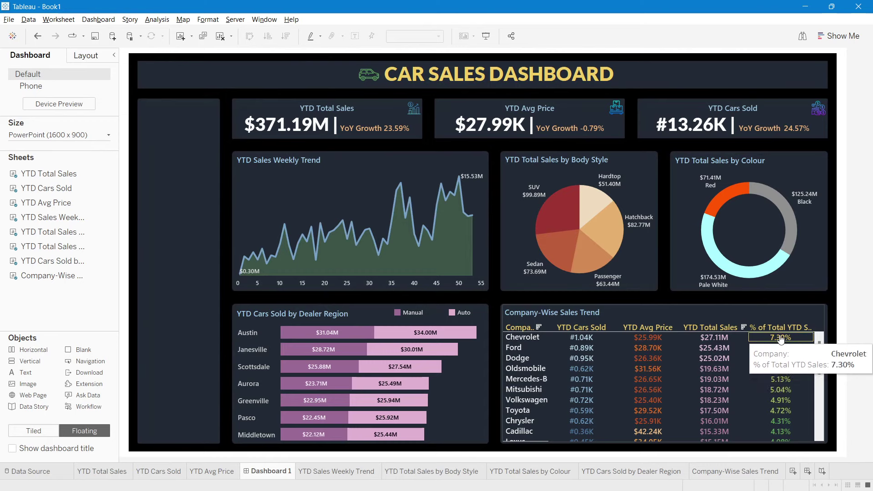
pyautogui.moveTo(643, 405)
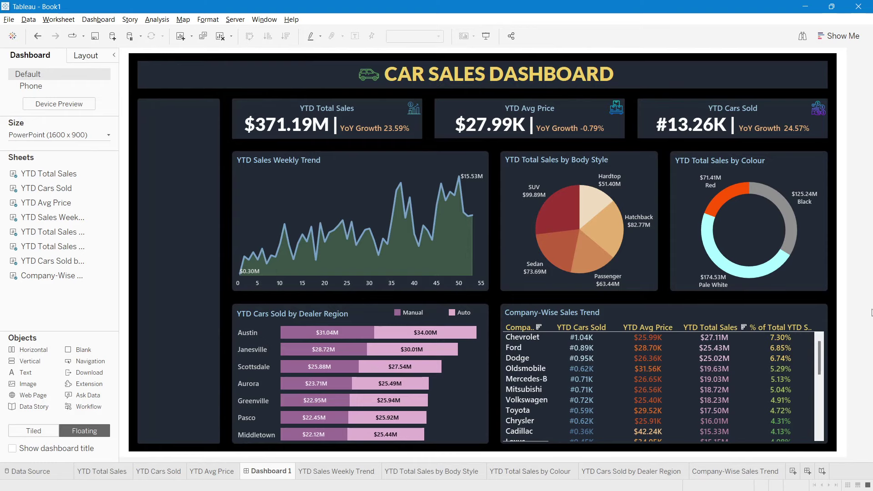
pyautogui.moveTo(449, 478)
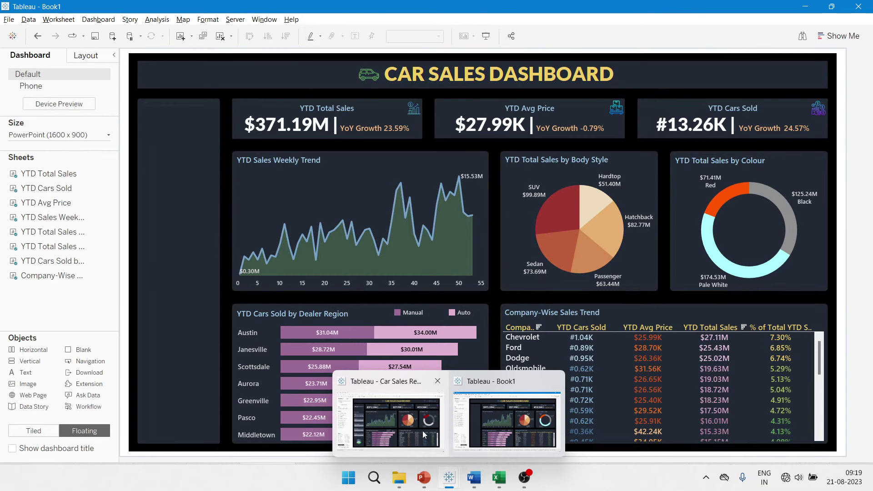
pyautogui.click(422, 430)
pyautogui.click(169, 120)
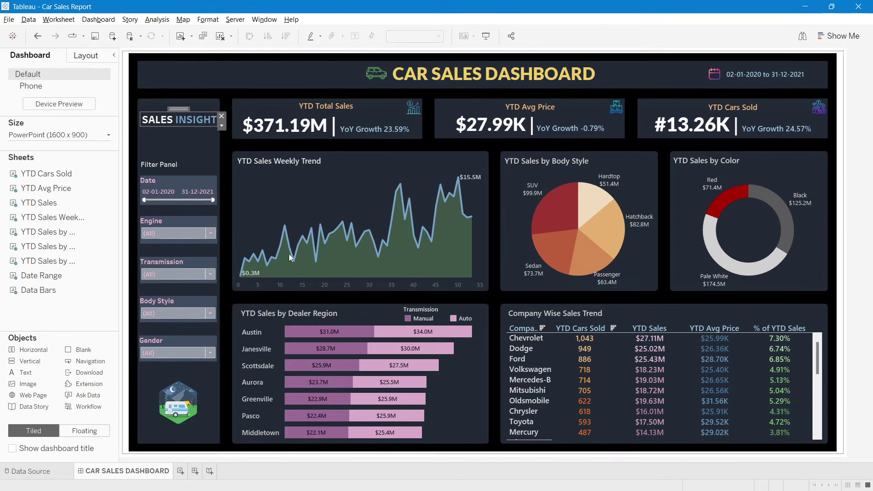
pyautogui.moveTo(463, 483)
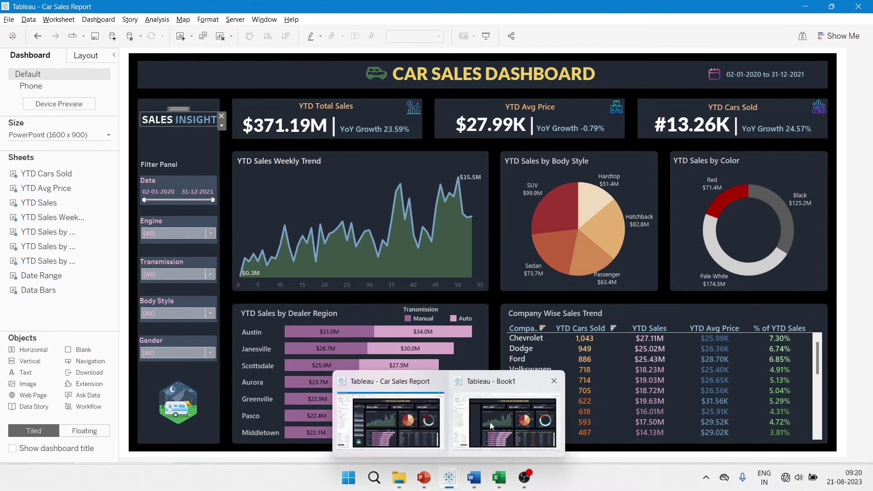
pyautogui.click(489, 423)
# Add a floating text object reading "SALES INSIGHT", centered, in Lato at size 12.
pyautogui.moveTo(28, 361); pyautogui.dragTo(238, 167)
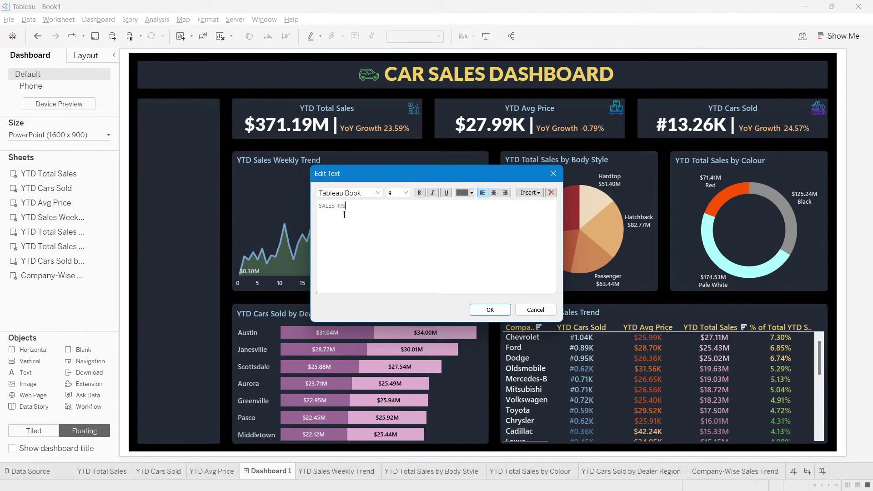
pyautogui.moveTo(374, 205); pyautogui.dragTo(311, 207)
pyautogui.click(494, 193)
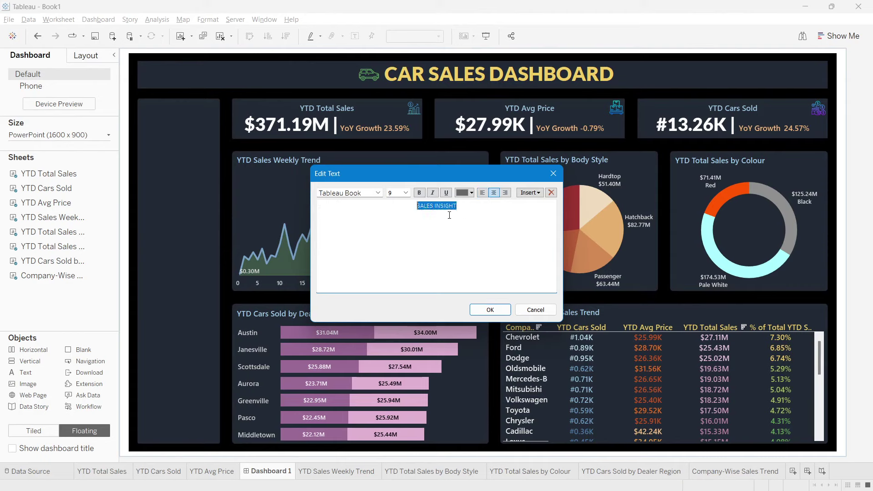
pyautogui.click(406, 193)
pyautogui.click(399, 231)
pyautogui.click(378, 193)
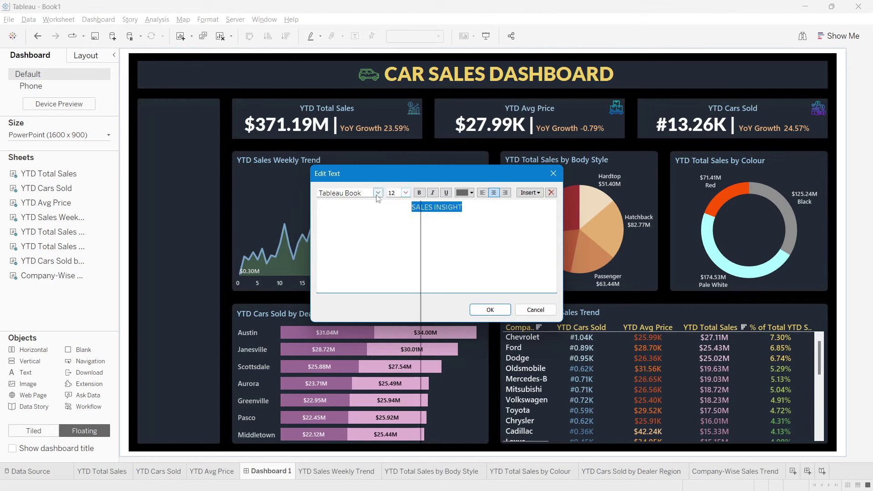
pyautogui.scroll(15, 355, 246)
pyautogui.click(346, 202)
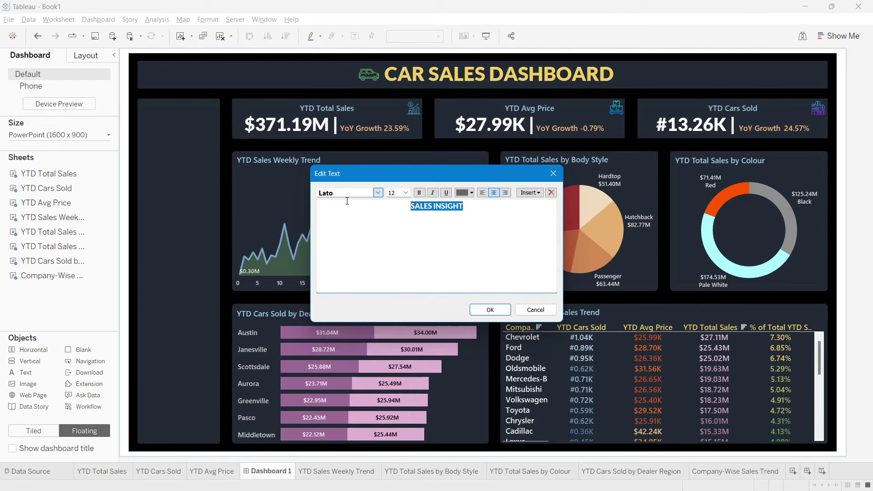
# Color the word SALES white and the word INSIGHT light blue, and apply the text.
pyautogui.click(439, 210)
pyautogui.moveTo(432, 206); pyautogui.dragTo(385, 202)
pyautogui.click(467, 195)
pyautogui.click(464, 200)
pyautogui.moveTo(464, 206); pyautogui.dragTo(435, 206)
pyautogui.click(472, 194)
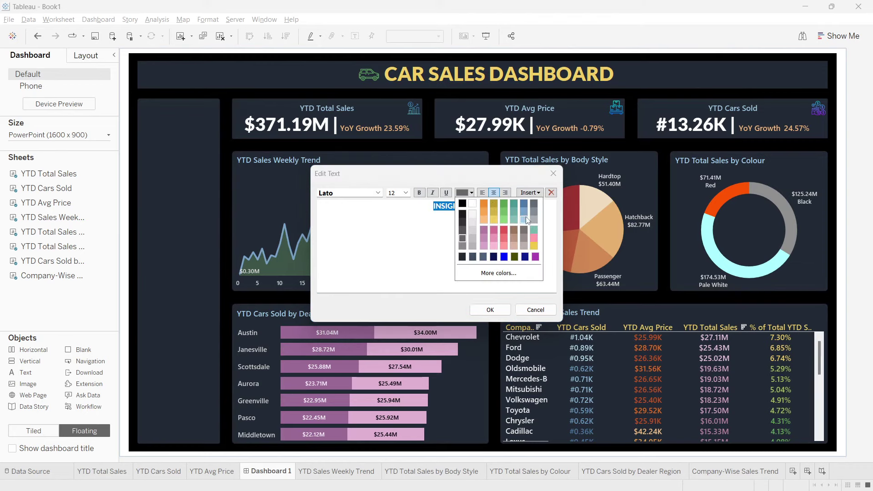
pyautogui.click(526, 220)
pyautogui.click(506, 314)
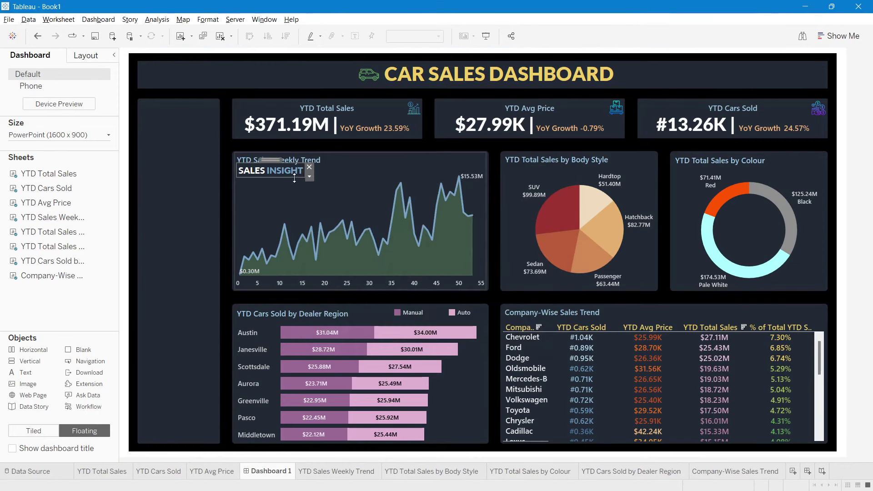
# Move the SALES INSIGHT text to the top of the empty side panel and place a copy of it just below.
pyautogui.moveTo(273, 158); pyautogui.dragTo(183, 105)
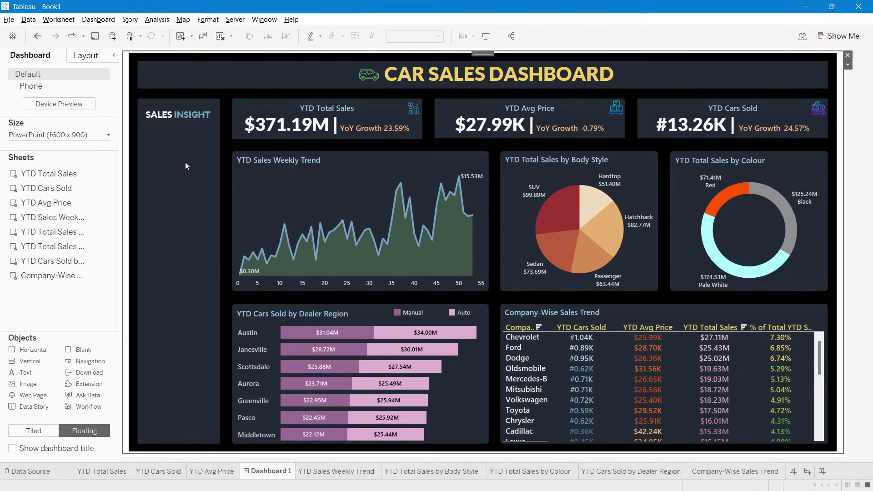
pyautogui.click(176, 115)
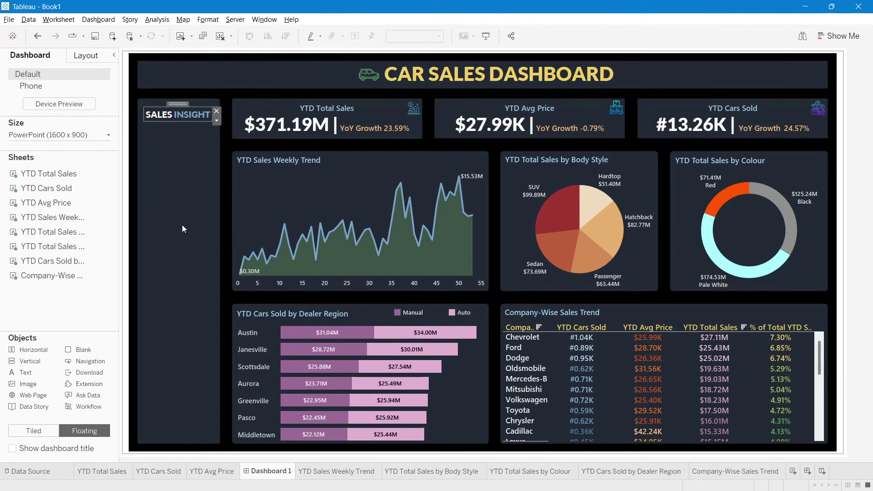
pyautogui.moveTo(177, 104); pyautogui.dragTo(169, 148)
# Replace the wording of the copied text object with "Filter Panel".
pyautogui.doubleClick(168, 149)
pyautogui.hotkey('ctrl', 'a')
pyautogui.write('F')
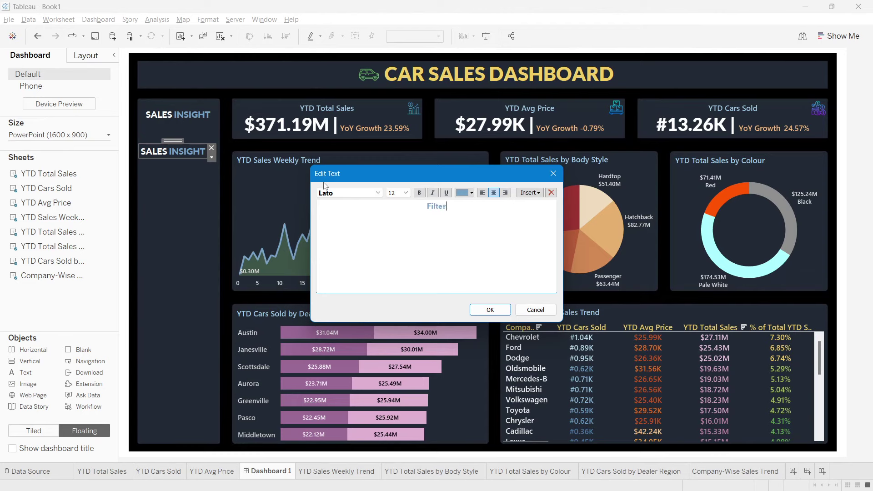
pyautogui.write('ilter Panel')
# Format the "Filter Panel" text in Segoe UI Symbol with an off-white color and apply it.
pyautogui.click(378, 193)
pyautogui.scroll(10, 372, 296)
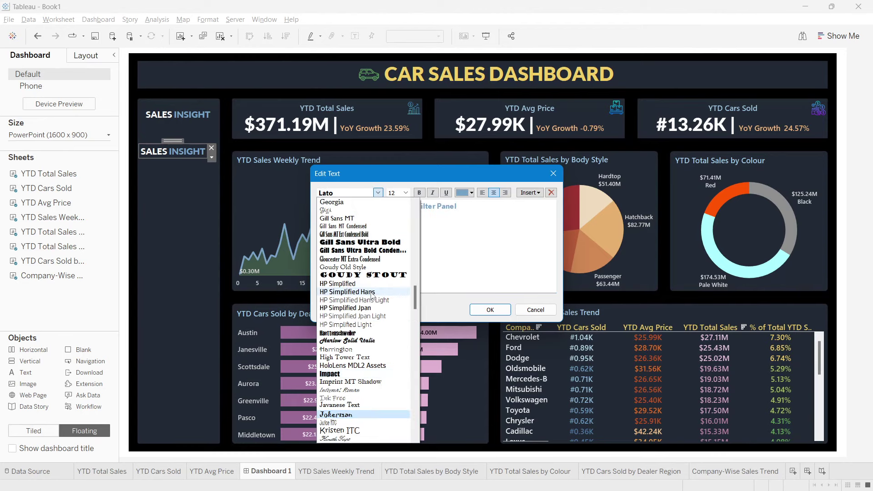
pyautogui.scroll(-20, 372, 296)
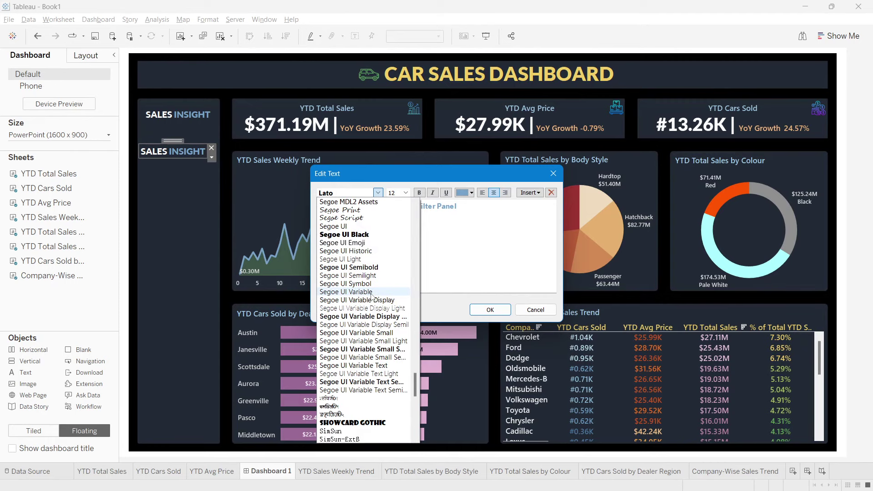
pyautogui.click(355, 284)
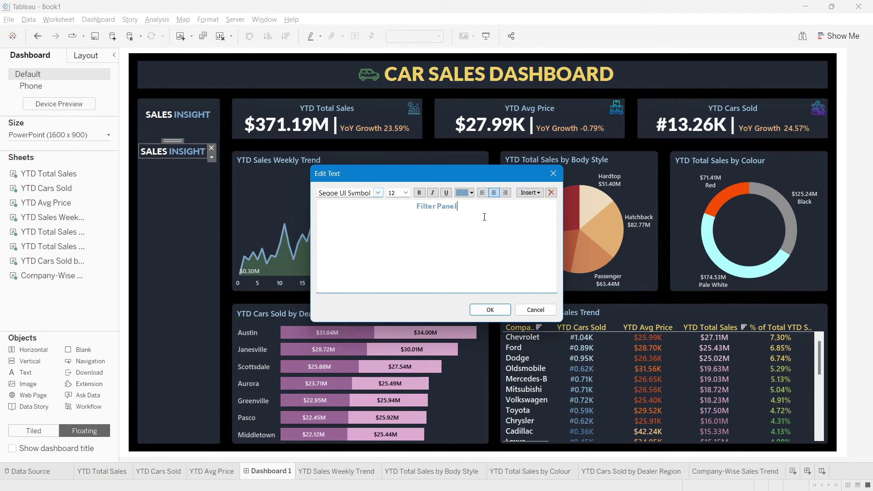
pyautogui.moveTo(538, 214); pyautogui.dragTo(390, 202)
pyautogui.click(378, 193)
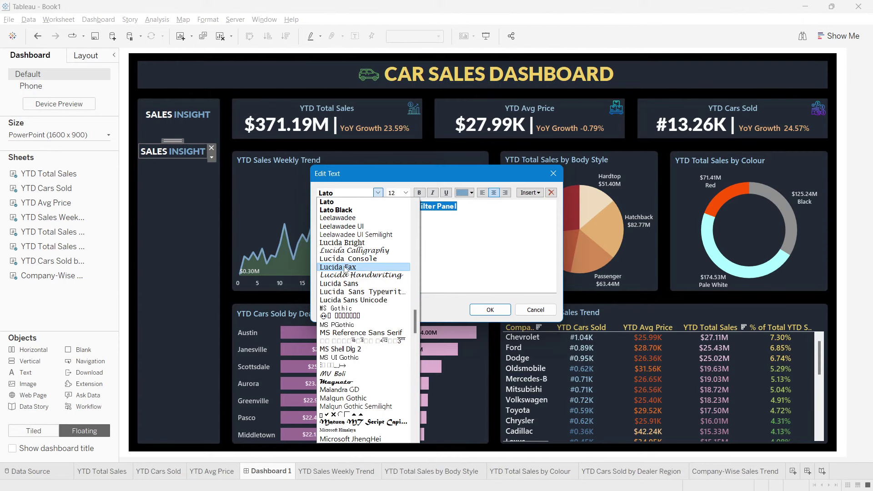
pyautogui.scroll(-20, 345, 270)
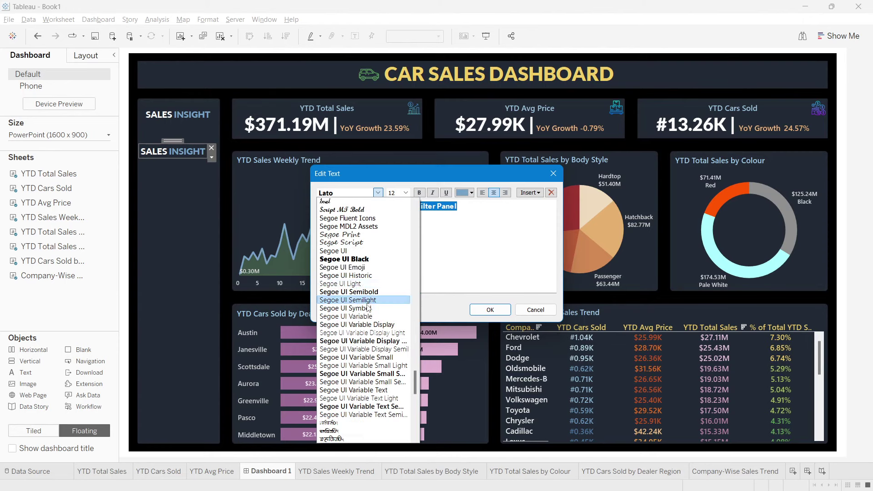
pyautogui.click(368, 308)
pyautogui.click(471, 194)
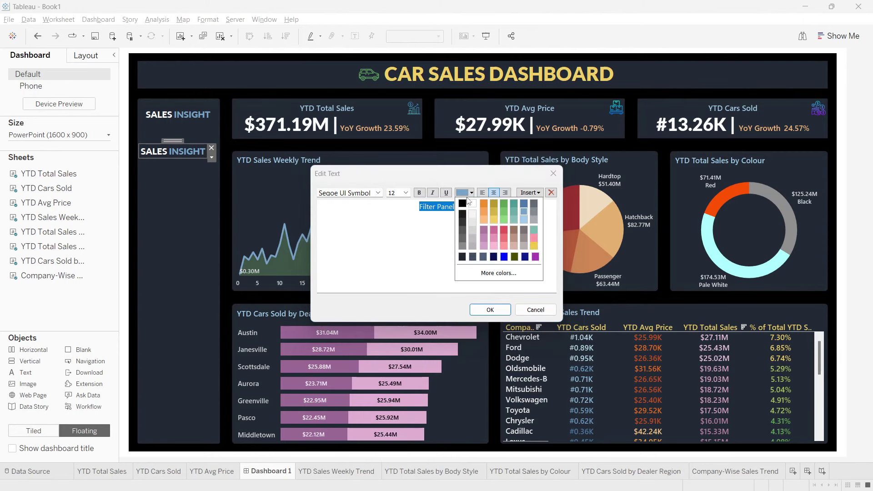
pyautogui.click(473, 221)
pyautogui.click(491, 310)
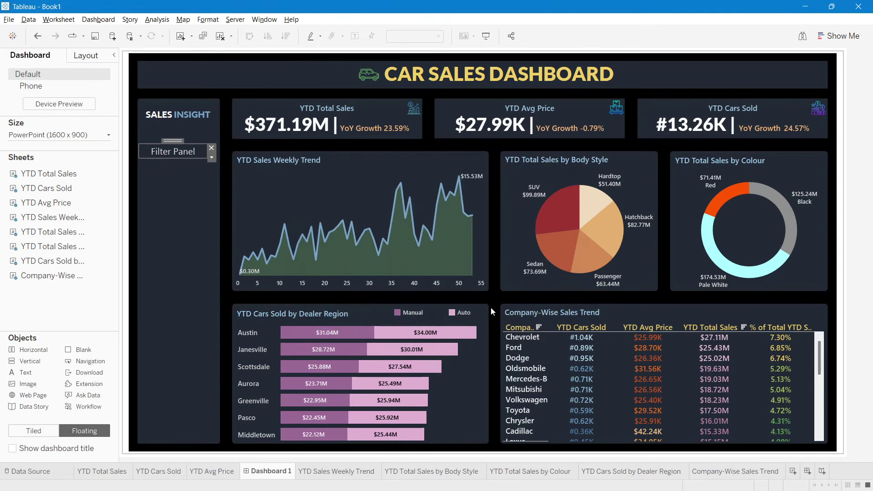
# Set the "Filter Panel" text size to 11 and move the text object slightly lower in the side panel.
pyautogui.doubleClick(146, 154)
pyautogui.click(390, 195)
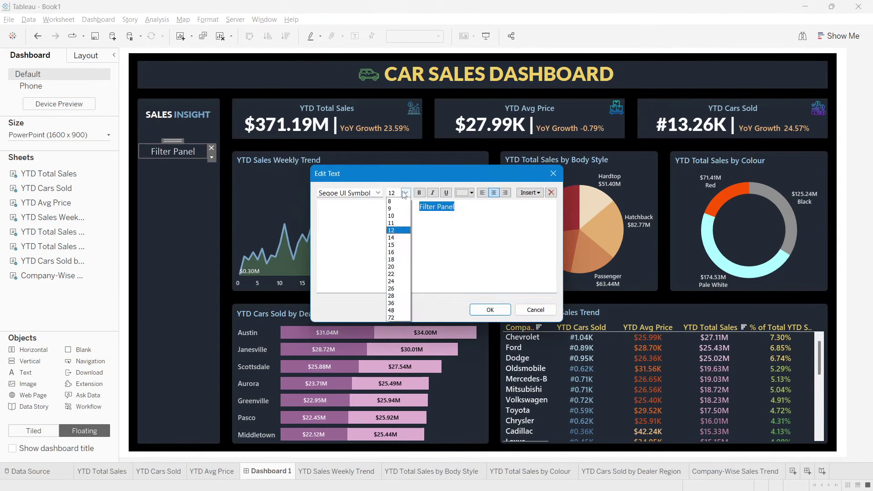
pyautogui.click(395, 223)
pyautogui.click(483, 307)
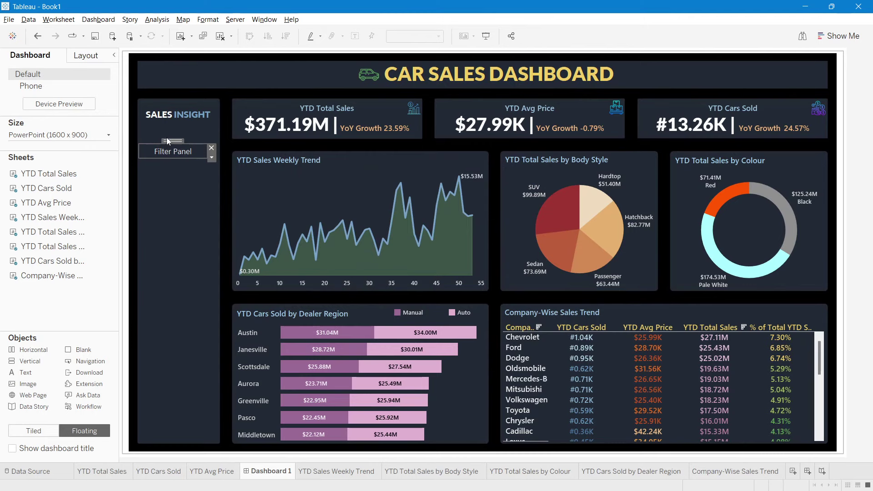
pyautogui.moveTo(166, 137); pyautogui.dragTo(167, 149)
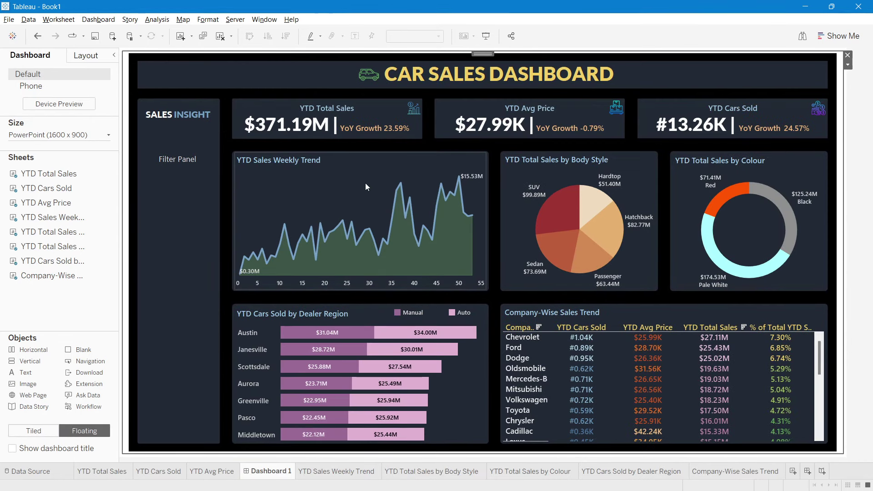
# Go to the YTD Sales Weekly Trend worksheet and add a Date filter using Range of Dates.
pyautogui.click(366, 184)
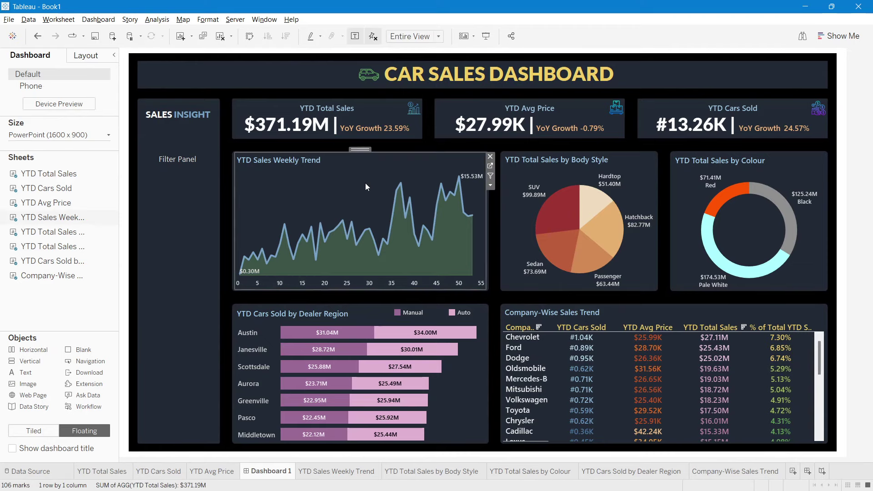
pyautogui.click(490, 166)
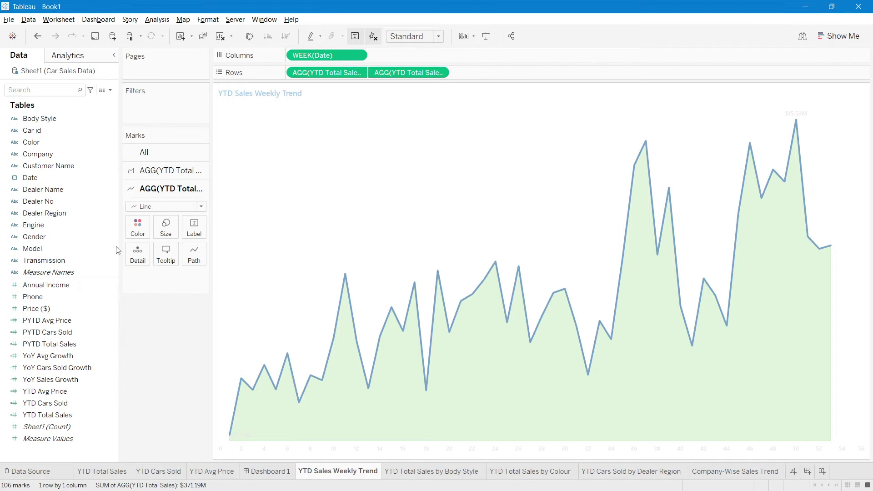
pyautogui.moveTo(30, 178); pyautogui.dragTo(136, 107)
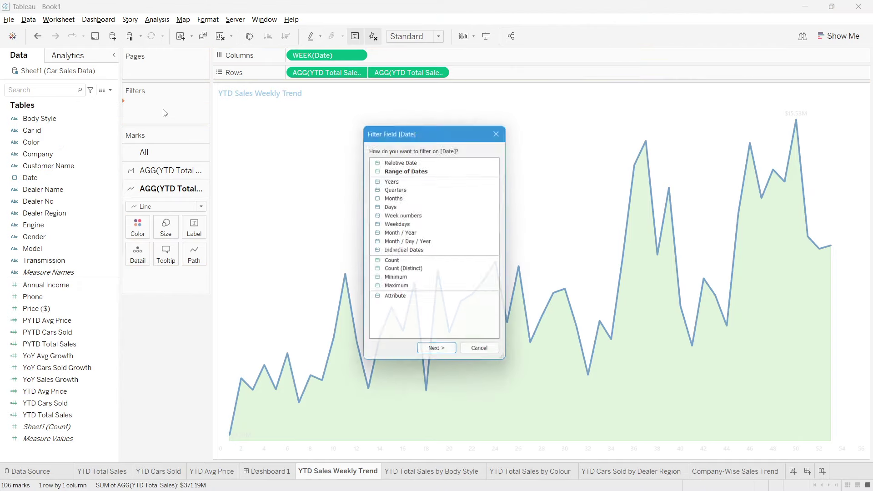
pyautogui.doubleClick(402, 168)
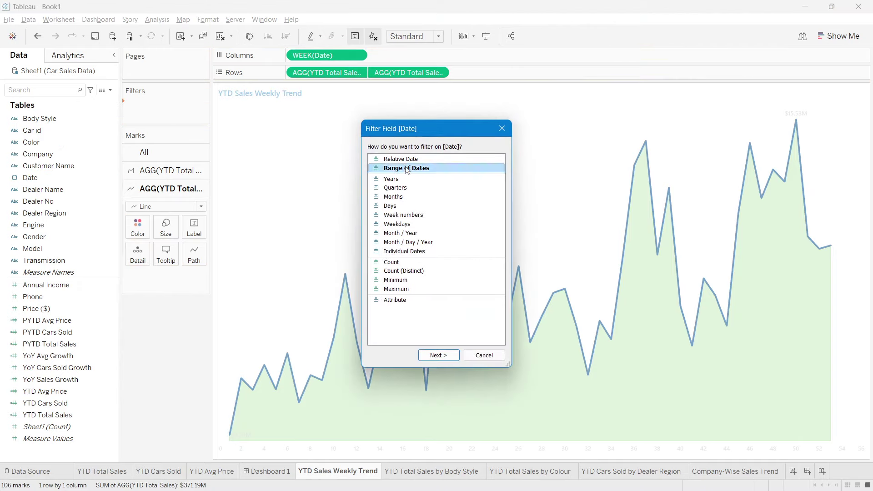
pyautogui.click(488, 318)
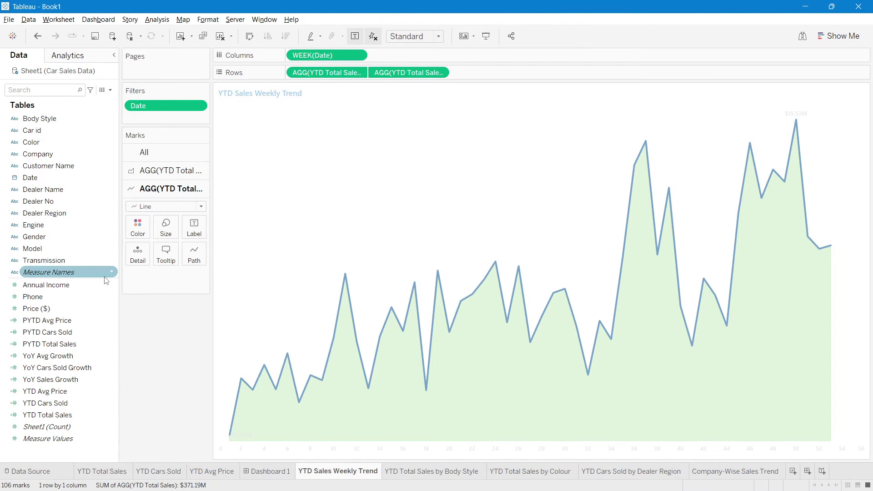
# Add Engine and Transmission as filters on the weekly trend sheet, each set to use all values.
pyautogui.moveTo(34, 224); pyautogui.dragTo(166, 118)
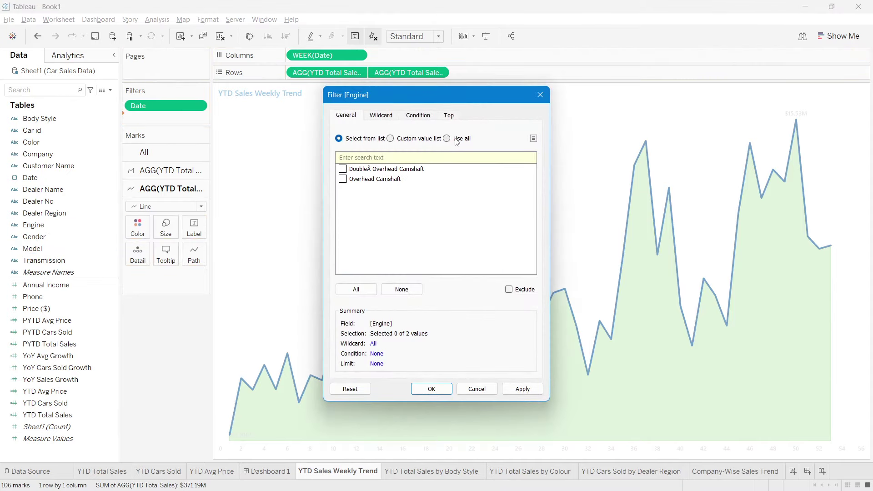
pyautogui.click(457, 138)
pyautogui.click(432, 390)
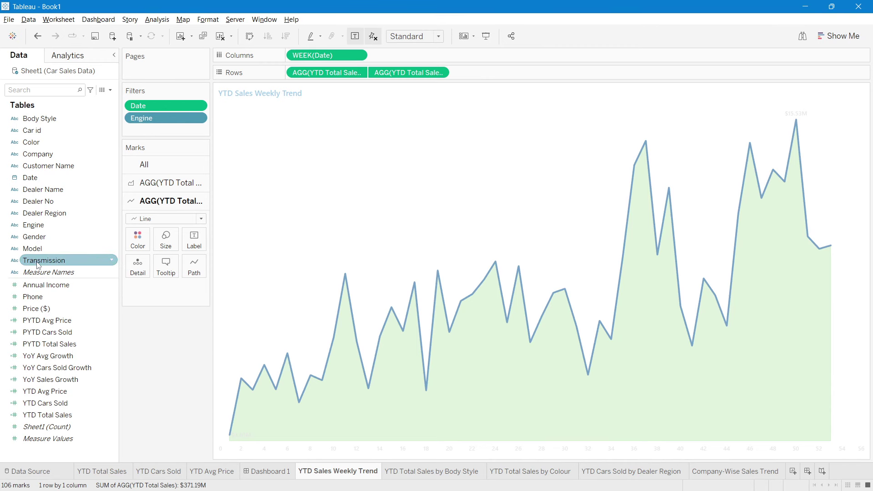
pyautogui.moveTo(45, 261); pyautogui.dragTo(155, 130)
pyautogui.click(469, 144)
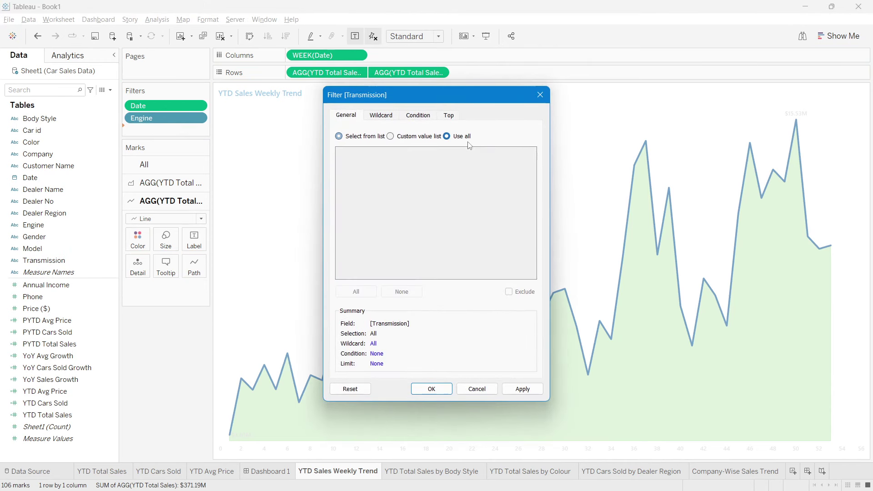
pyautogui.click(448, 391)
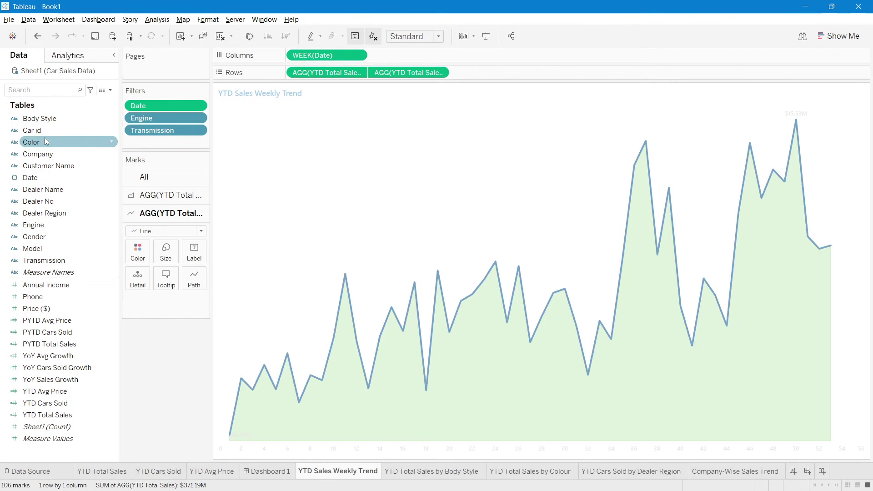
# Add Body Style and Gender as filters on the weekly trend sheet, each set to use all values.
pyautogui.moveTo(39, 119); pyautogui.dragTo(165, 139)
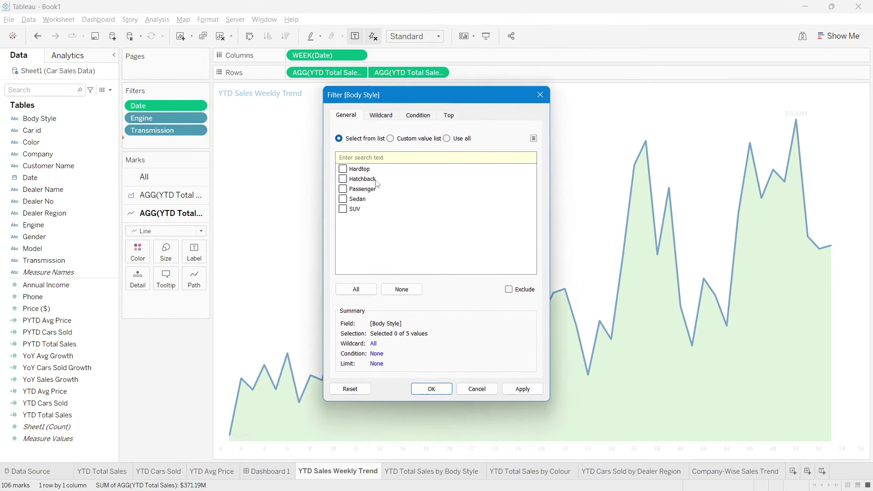
pyautogui.click(468, 139)
pyautogui.click(430, 389)
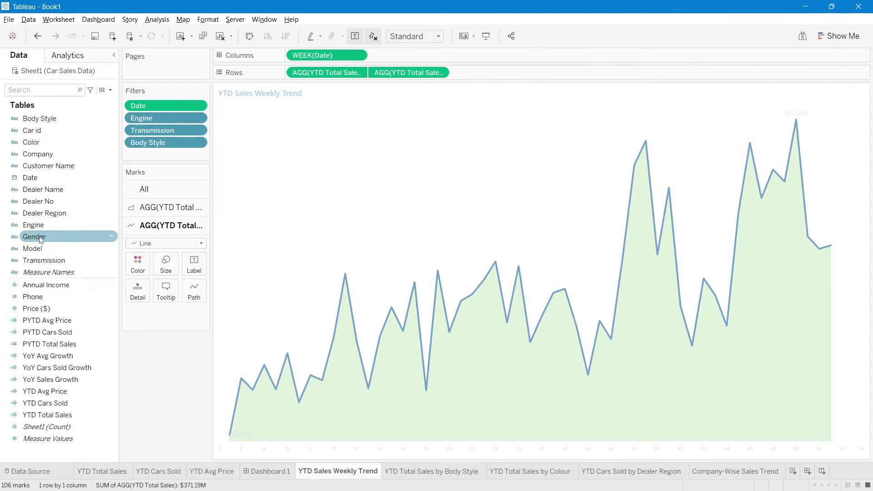
pyautogui.moveTo(36, 236); pyautogui.dragTo(158, 154)
pyautogui.click(447, 137)
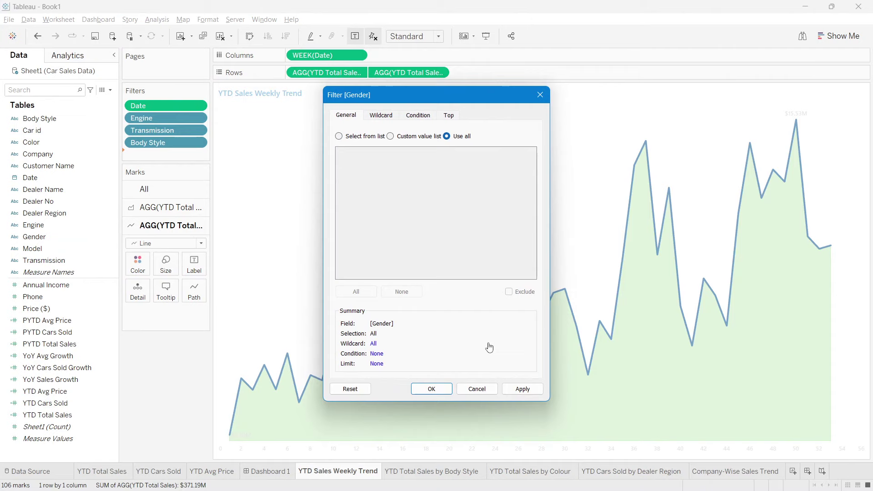
pyautogui.click(440, 393)
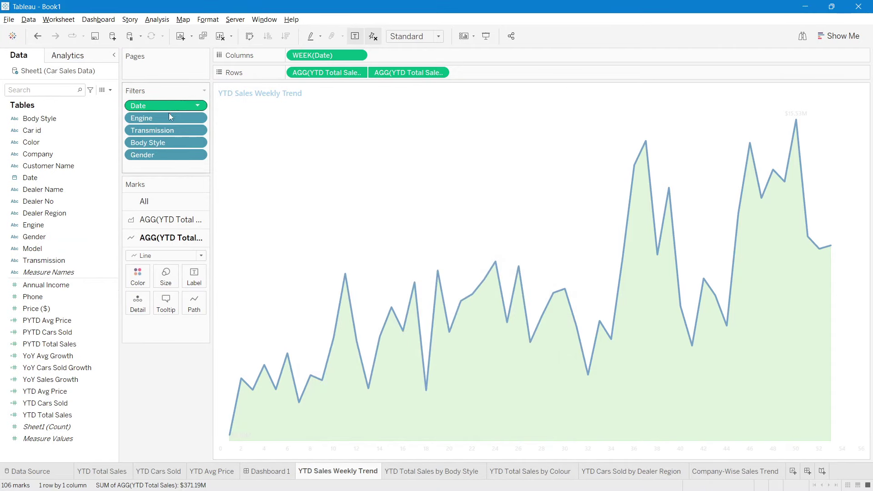
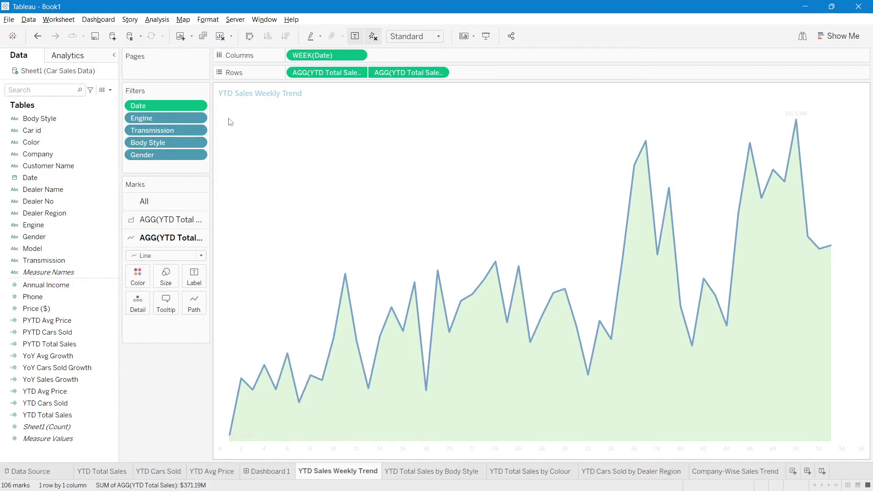
# Apply the Date and Engine filters to all worksheets using this data source.
pyautogui.rightClick(201, 108)
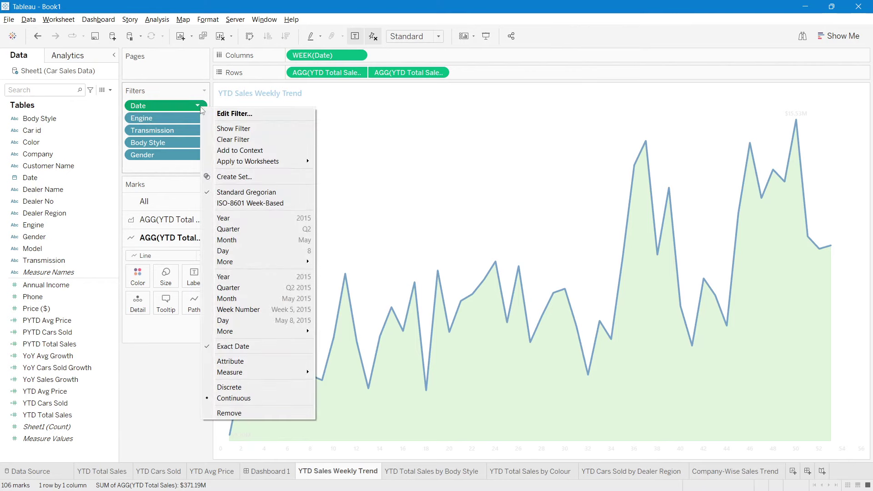
pyautogui.moveTo(249, 165)
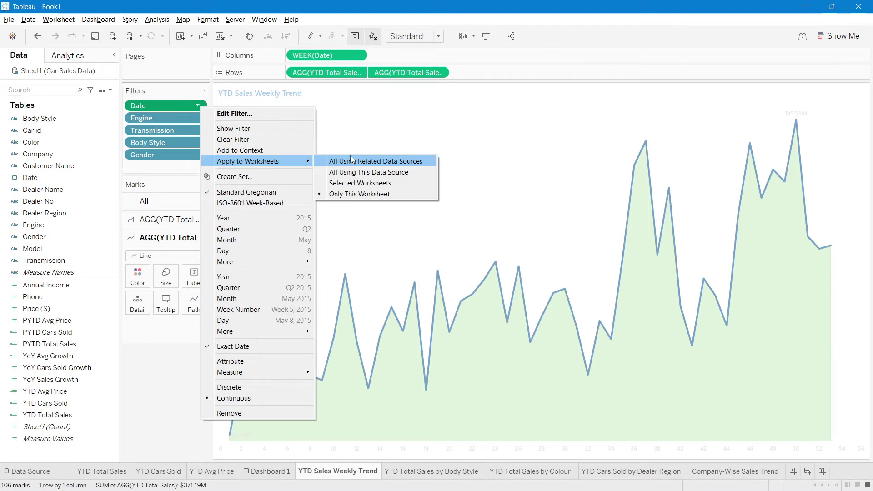
pyautogui.click(378, 175)
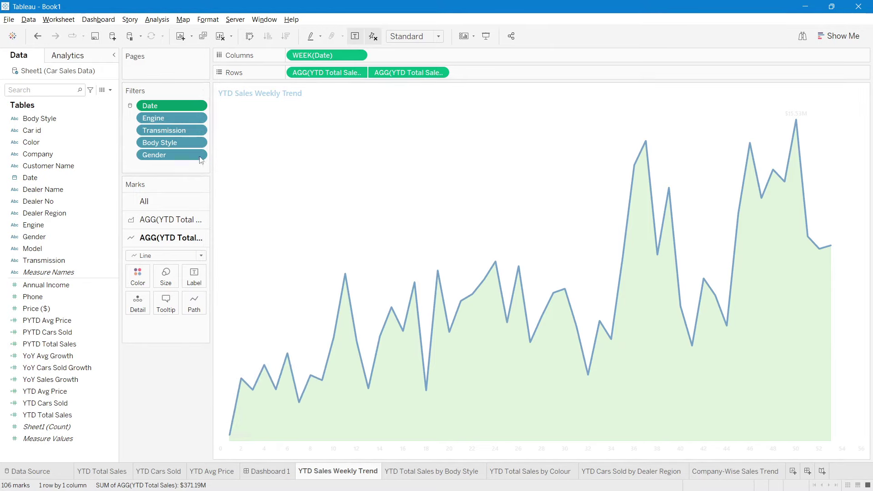
pyautogui.moveTo(133, 107)
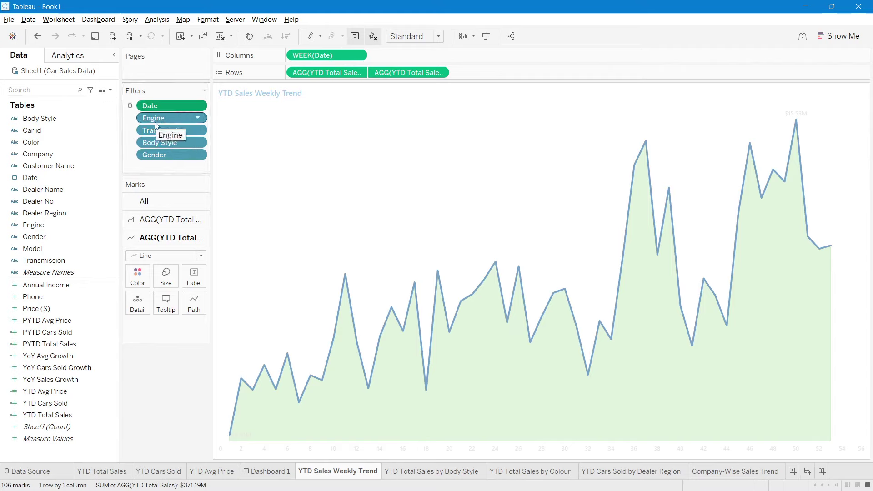
pyautogui.rightClick(156, 123)
pyautogui.moveTo(240, 178)
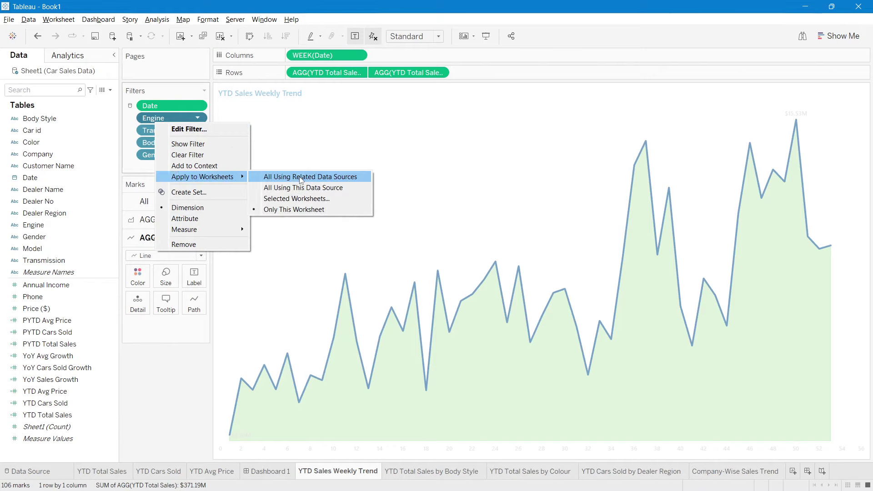
pyautogui.click(291, 192)
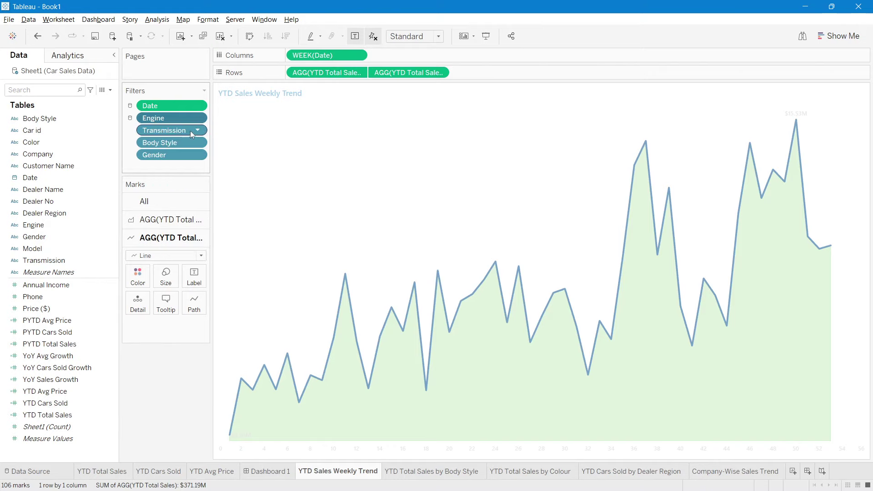
# Apply the Transmission, Body Style and Gender filters to all worksheets using this data source.
pyautogui.rightClick(190, 130)
pyautogui.moveTo(244, 191)
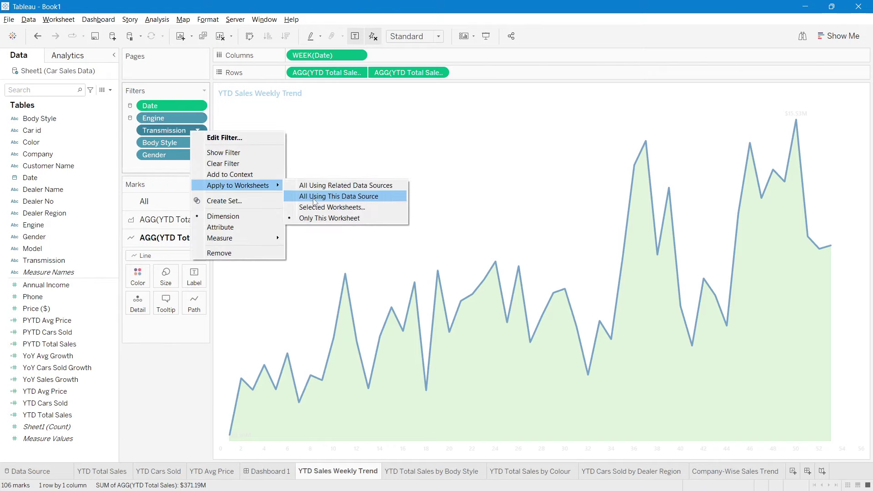
pyautogui.click(339, 196)
pyautogui.rightClick(174, 143)
pyautogui.moveTo(236, 199)
pyautogui.click(298, 209)
pyautogui.rightClick(190, 159)
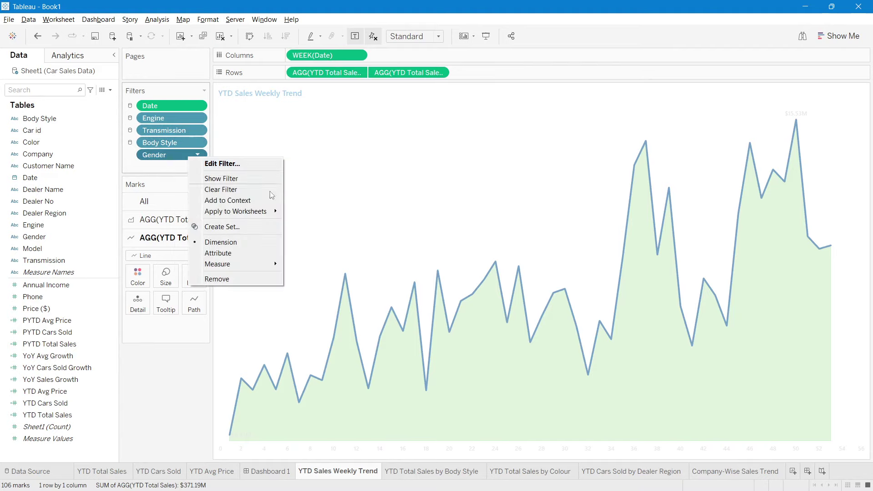
pyautogui.click(300, 222)
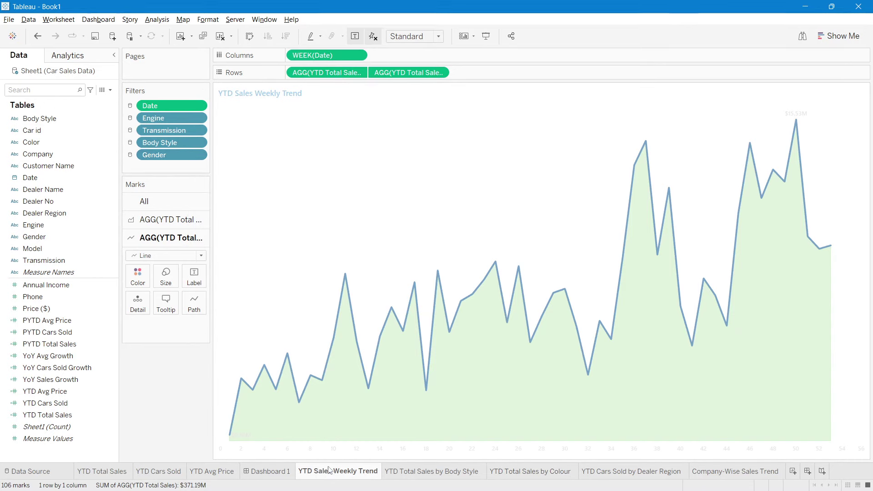
# On Dashboard 1, show the weekly trend's Date filter, place it below the Filter Panel text and widen it to fit the side panel.
pyautogui.click(258, 472)
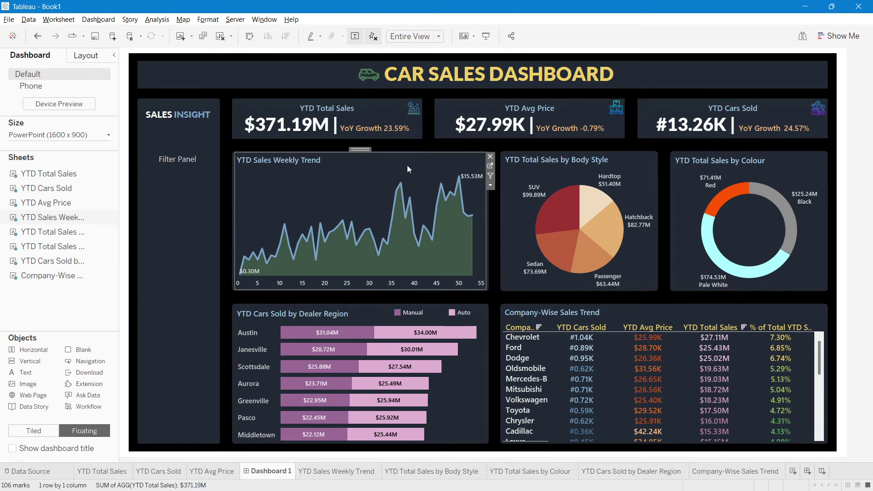
pyautogui.click(490, 186)
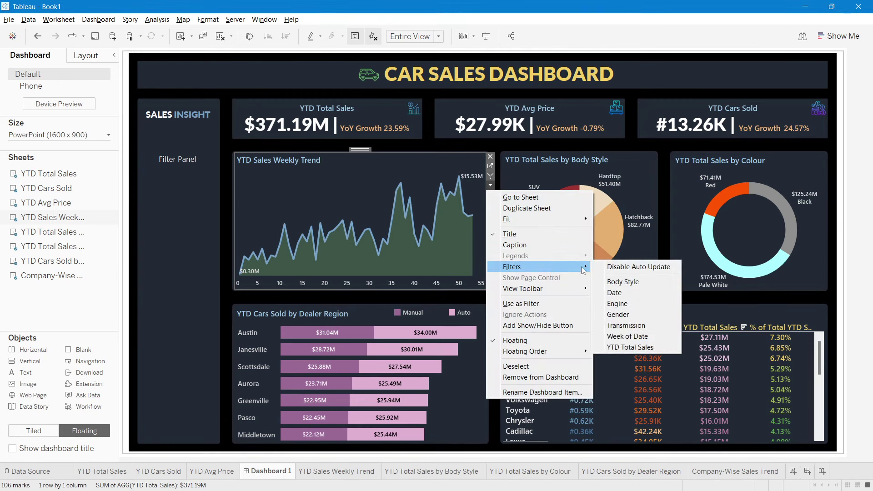
pyautogui.click(623, 295)
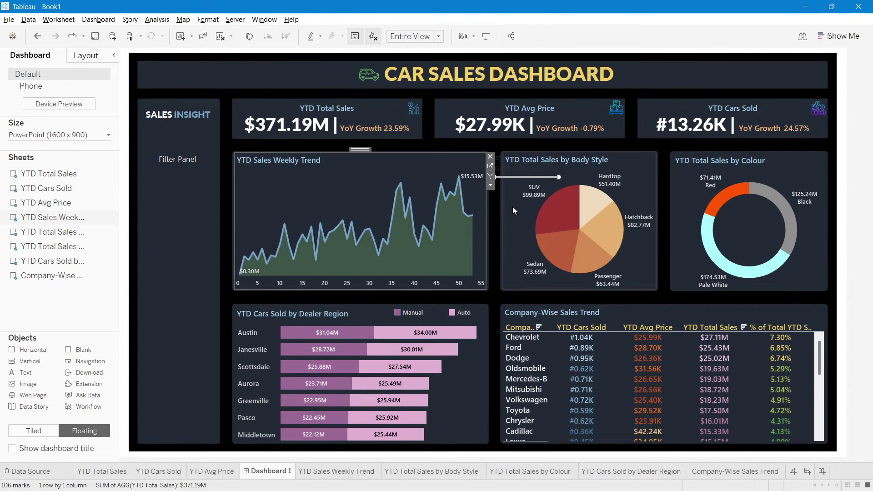
pyautogui.moveTo(525, 160); pyautogui.dragTo(173, 175)
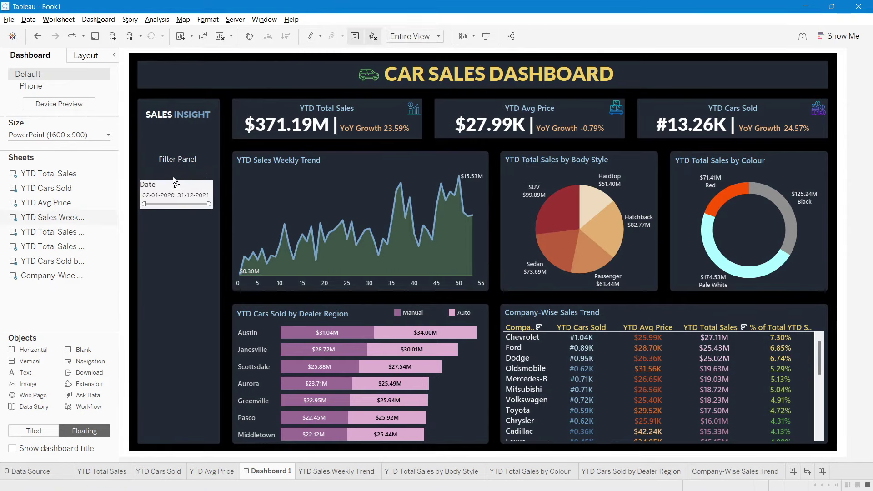
pyautogui.moveTo(206, 201); pyautogui.dragTo(217, 198)
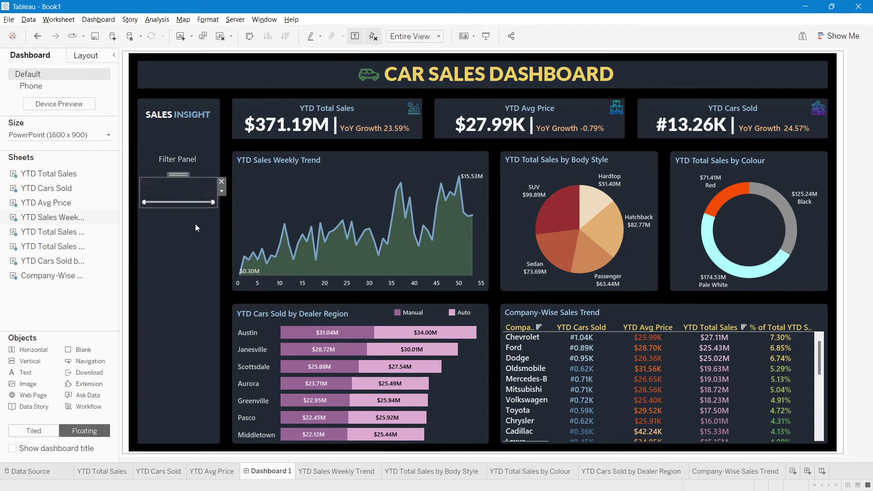
# Format the Date filter control with an off-white body font color.
pyautogui.rightClick(146, 183)
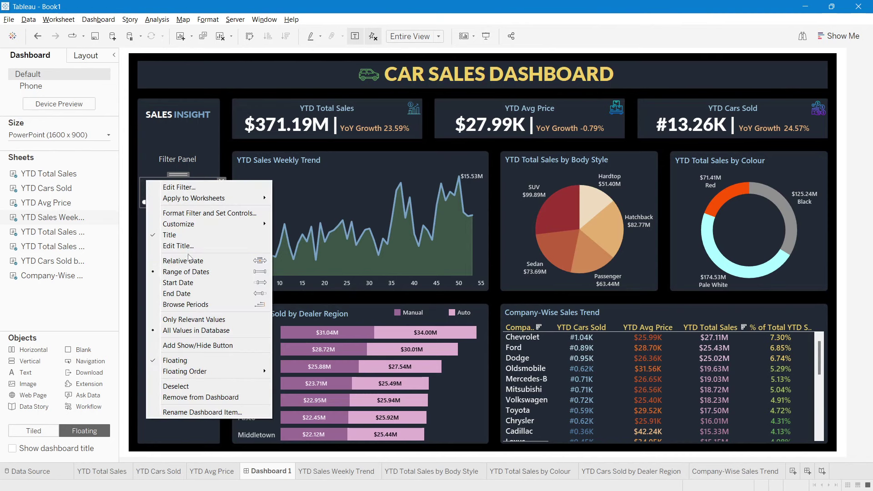
pyautogui.click(186, 214)
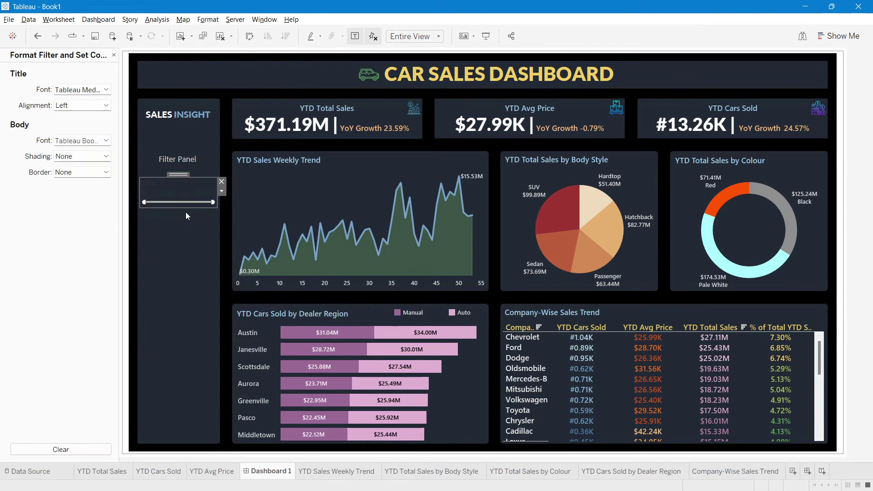
pyautogui.click(80, 141)
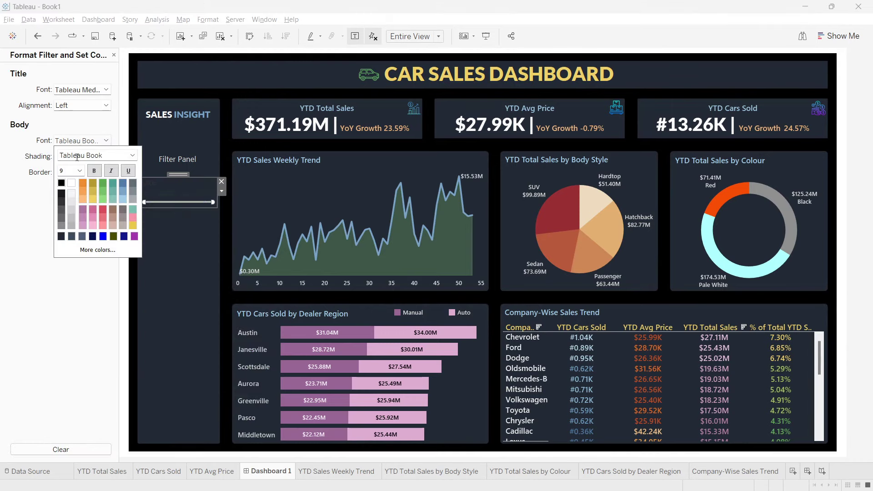
pyautogui.click(71, 194)
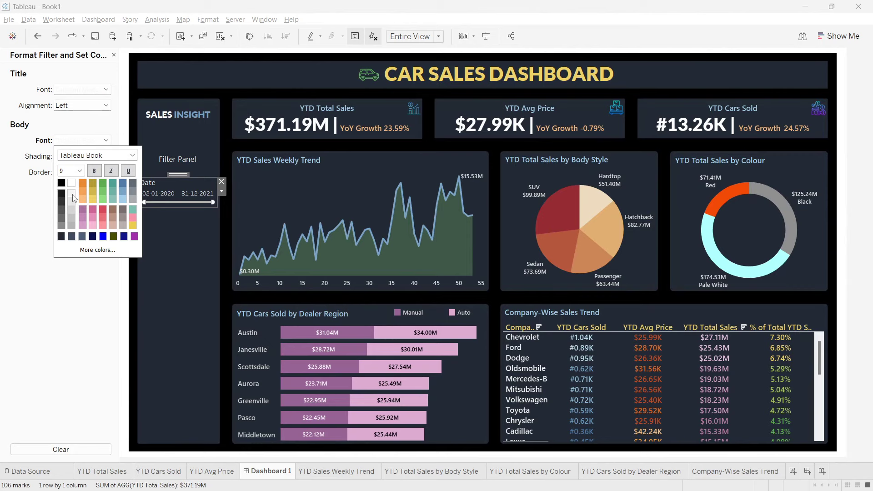
# Change the body text of the Date filter control to a Segoe UI font.
pyautogui.click(131, 157)
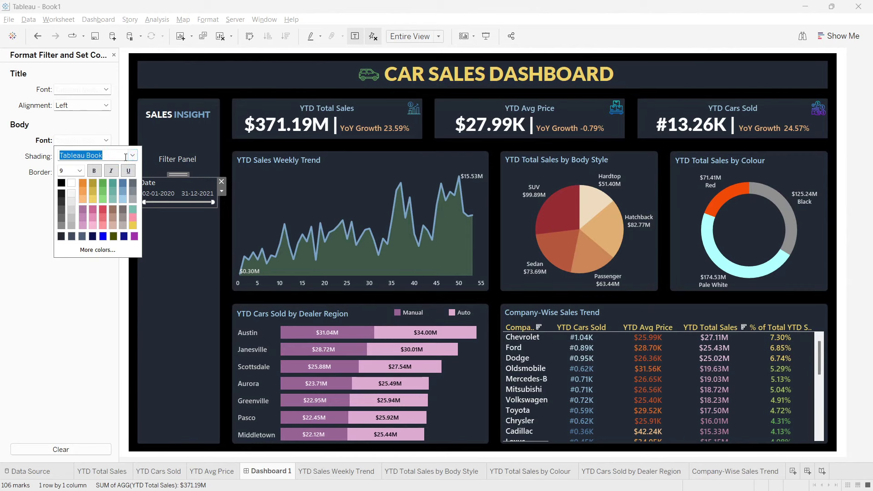
pyautogui.click(132, 156)
pyautogui.scroll(12, 91, 250)
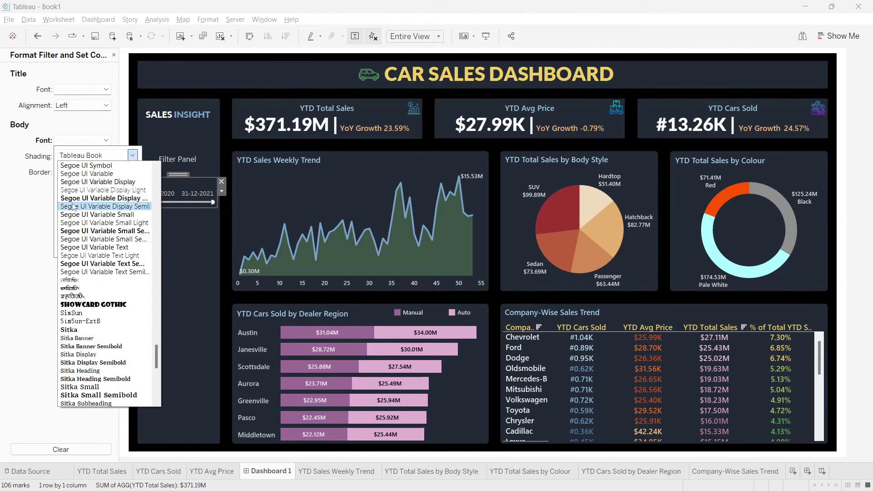
pyautogui.scroll(2, 73, 207)
pyautogui.click(73, 207)
pyautogui.click(165, 240)
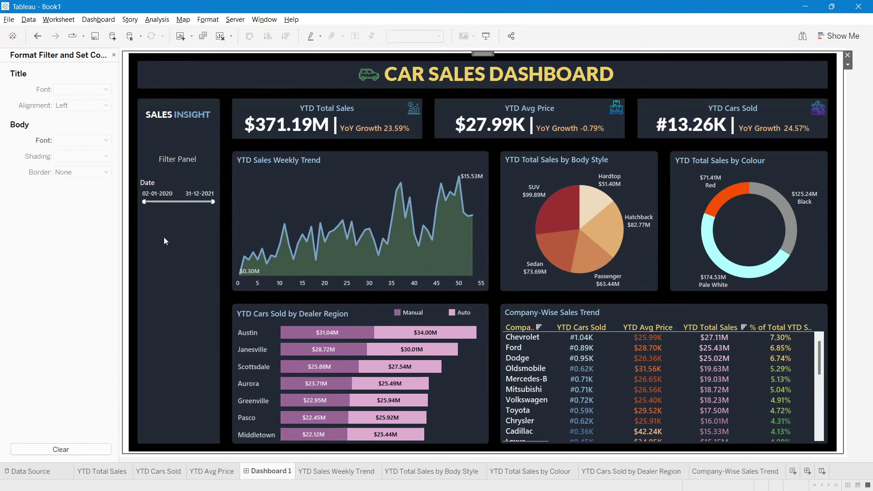
# Give the Date filter in the side panel a slate-blue background, #3e4d61, at 100% opacity.
pyautogui.click(181, 185)
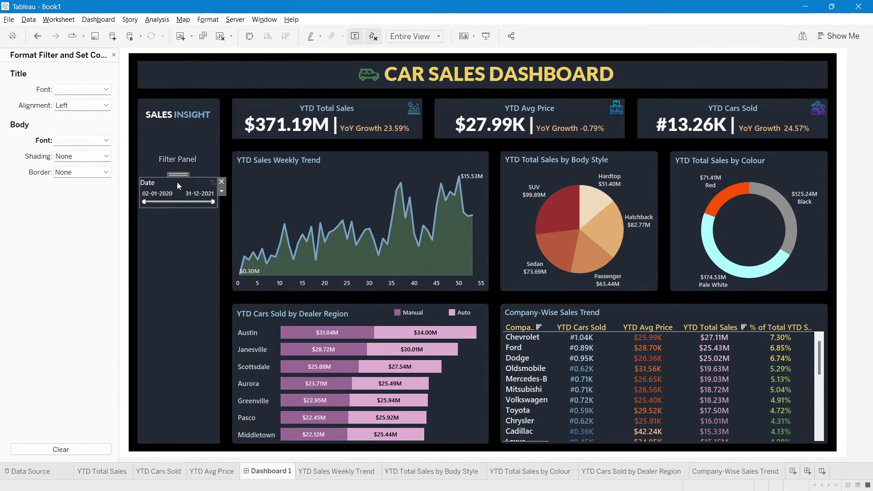
pyautogui.click(114, 55)
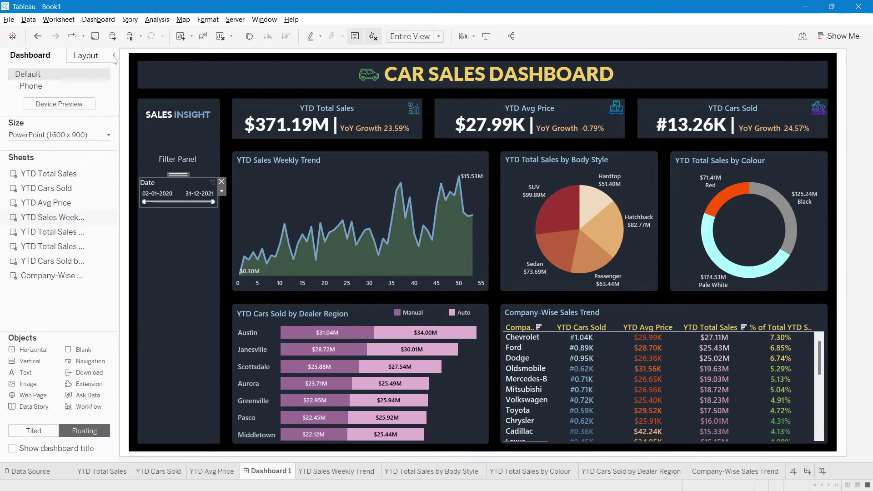
pyautogui.click(86, 55)
pyautogui.click(24, 257)
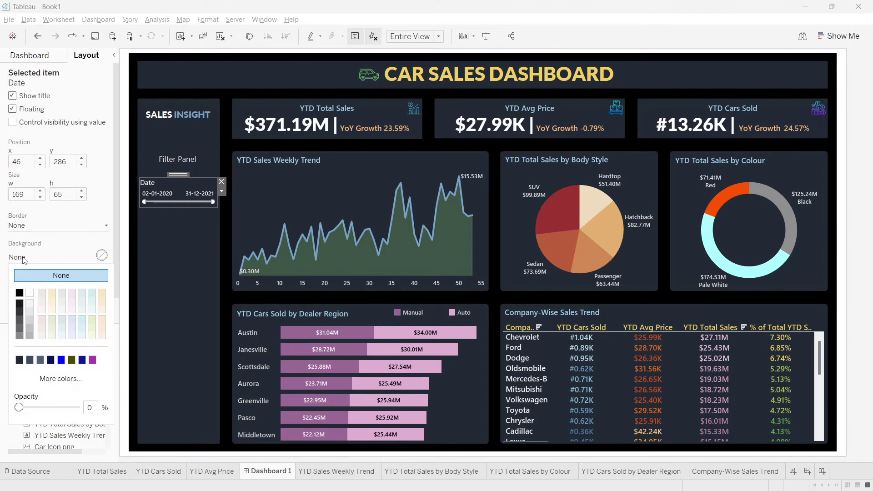
pyautogui.click(18, 361)
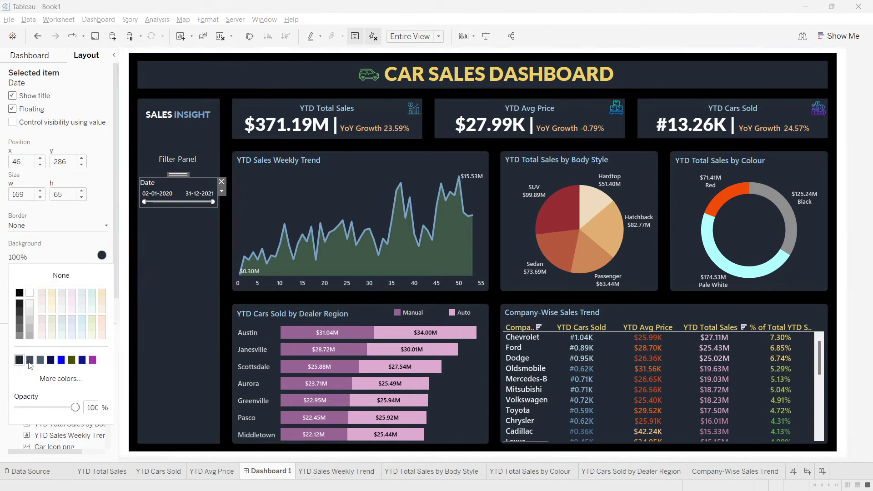
pyautogui.click(29, 361)
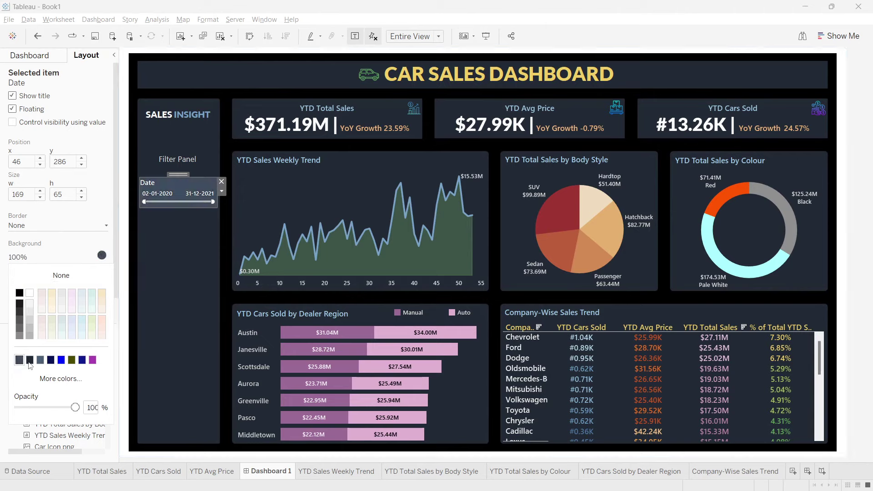
pyautogui.click(59, 383)
pyautogui.moveTo(530, 313); pyautogui.dragTo(469, 318)
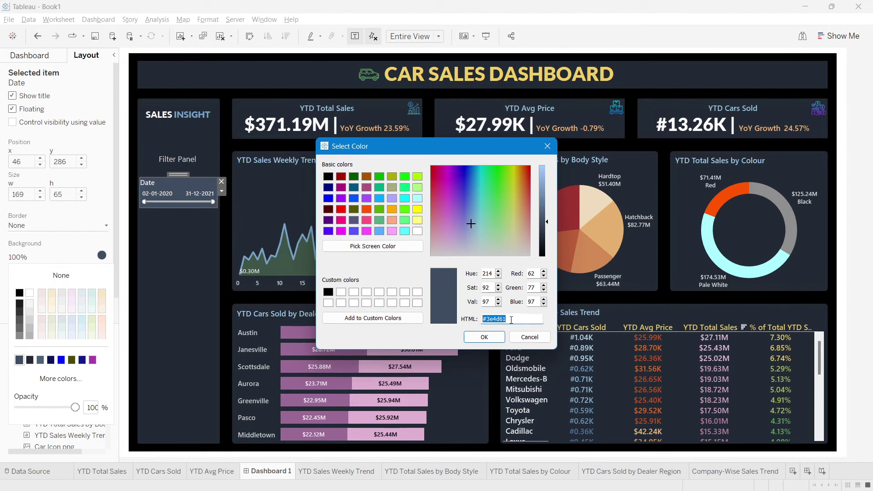
pyautogui.click(484, 337)
pyautogui.click(166, 268)
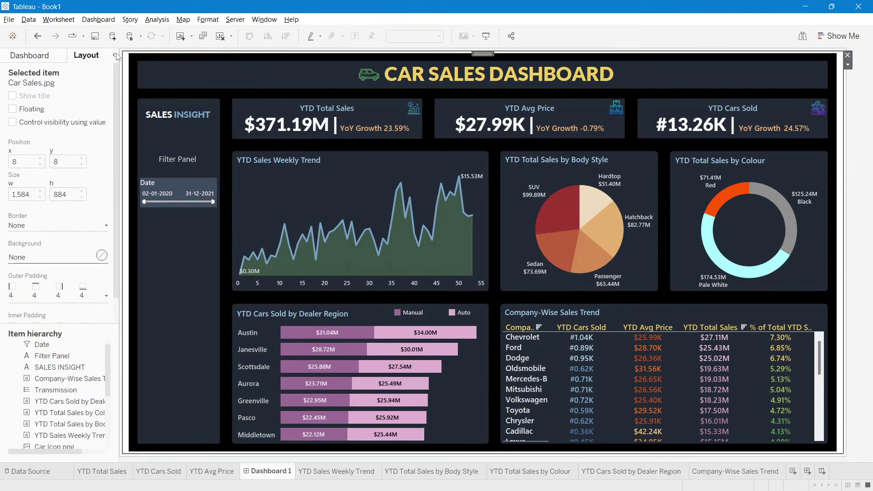
# Show the weekly trend's Transmission filter and place it in the side panel directly below the Date filter.
pyautogui.click(51, 56)
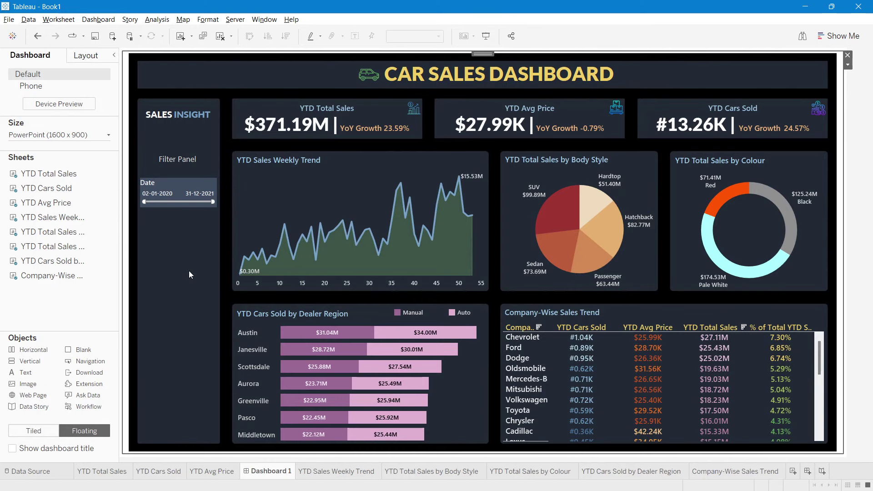
pyautogui.click(474, 166)
pyautogui.click(491, 186)
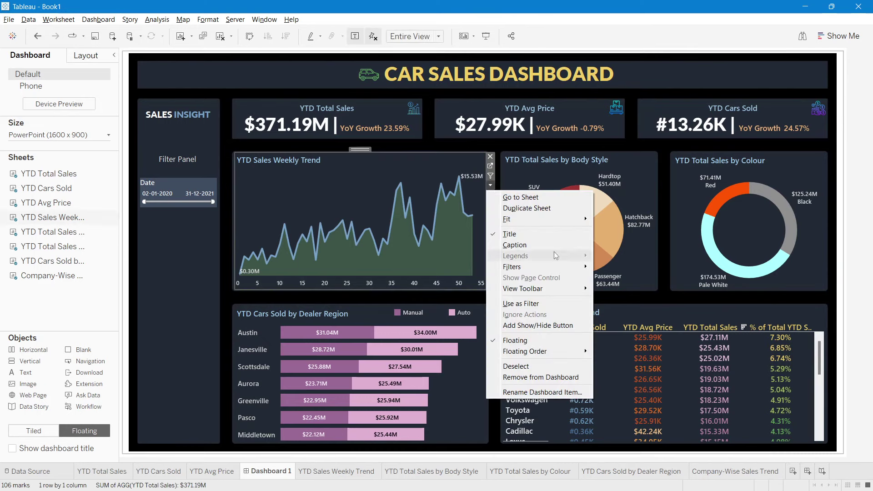
pyautogui.moveTo(552, 266)
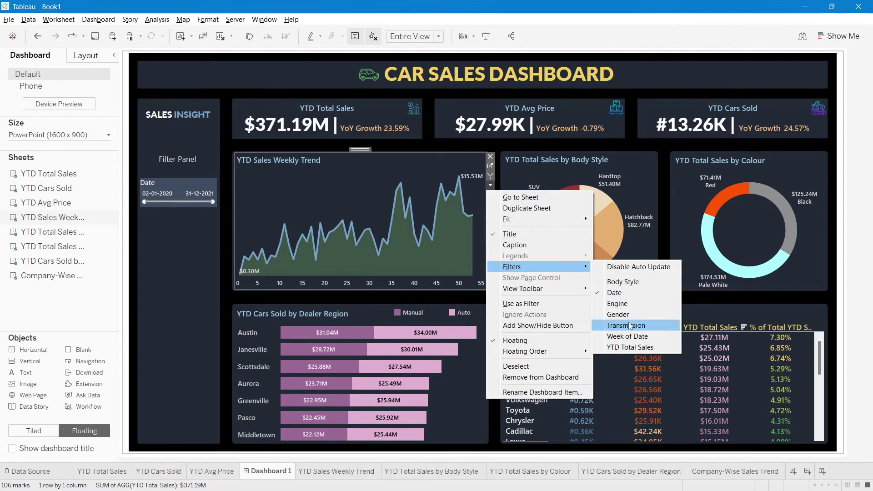
pyautogui.click(611, 323)
pyautogui.moveTo(526, 160); pyautogui.dragTo(217, 234)
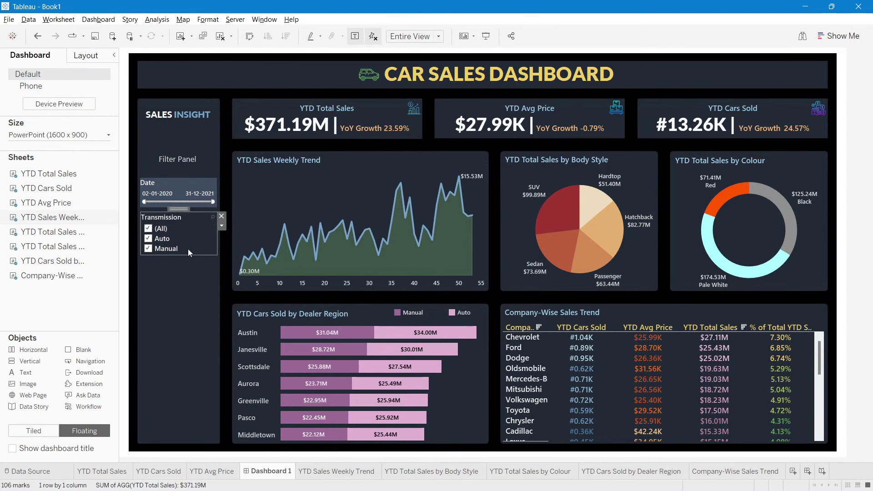
# Switch the Transmission filter to Multiple Values (dropdown) and reduce its height to fit the single box.
pyautogui.click(222, 226)
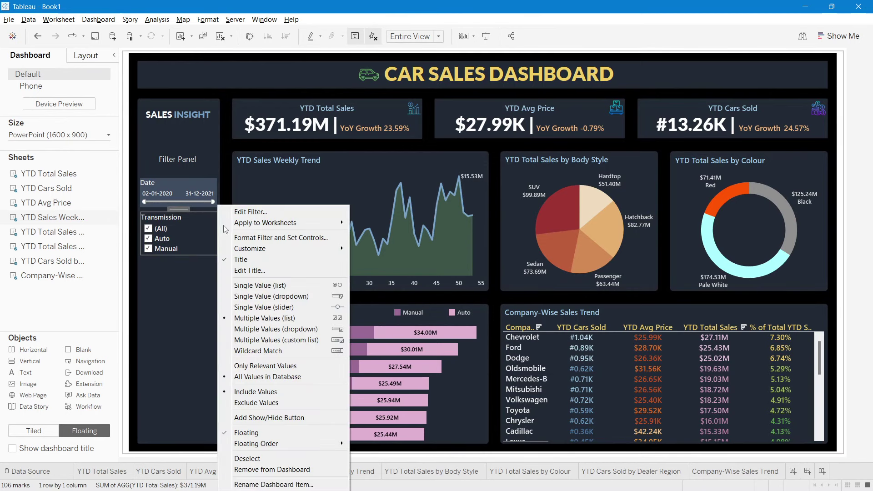
pyautogui.click(270, 334)
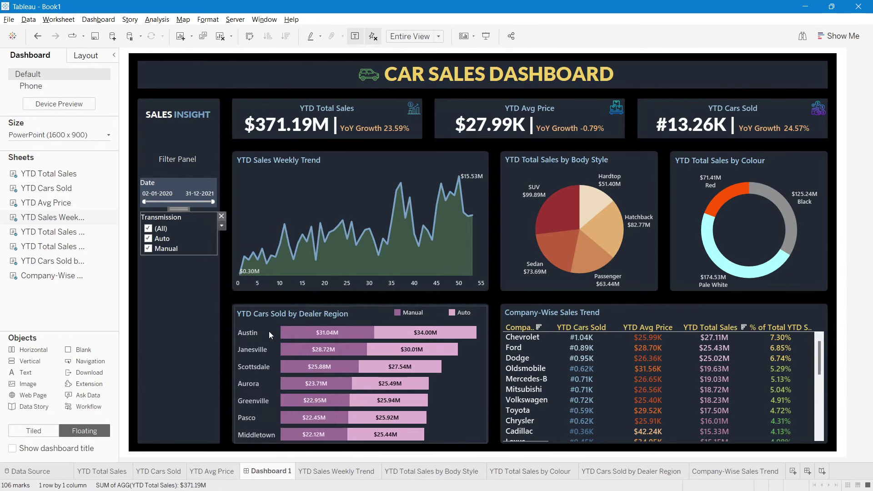
pyautogui.moveTo(172, 256); pyautogui.dragTo(173, 242)
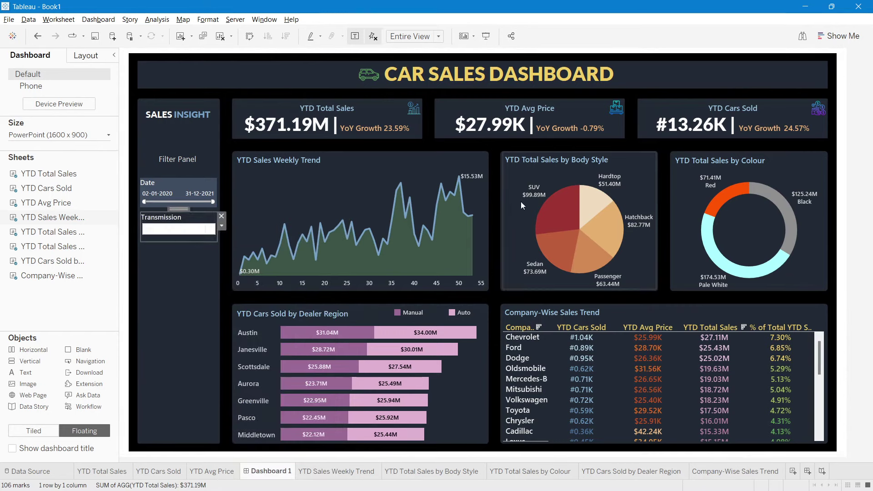
# Show the weekly trend's Body Style filter in the side panel below Transmission, and move the Transmission filter slightly down from Date.
pyautogui.click(483, 157)
pyautogui.click(491, 186)
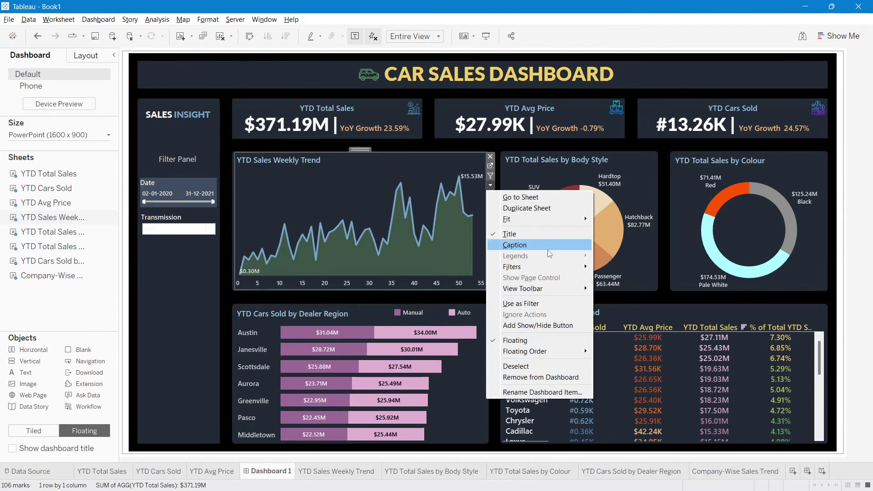
pyautogui.moveTo(560, 268)
pyautogui.click(632, 282)
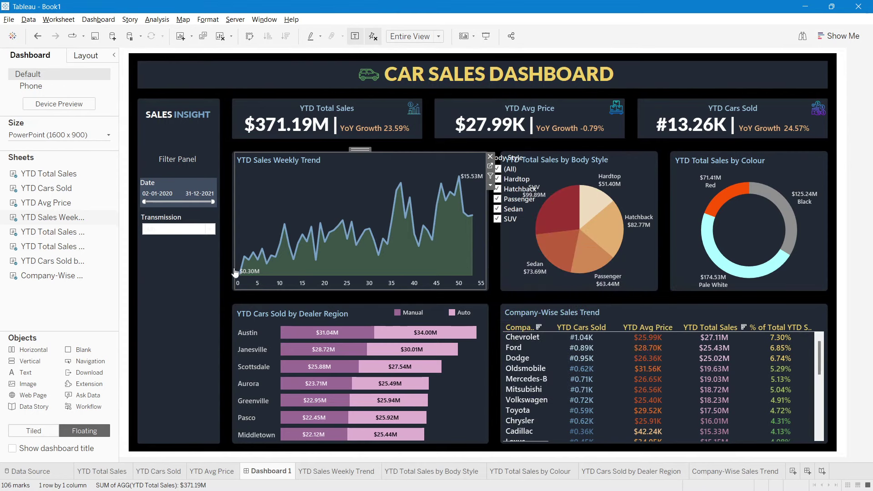
pyautogui.moveTo(534, 150); pyautogui.dragTo(184, 255)
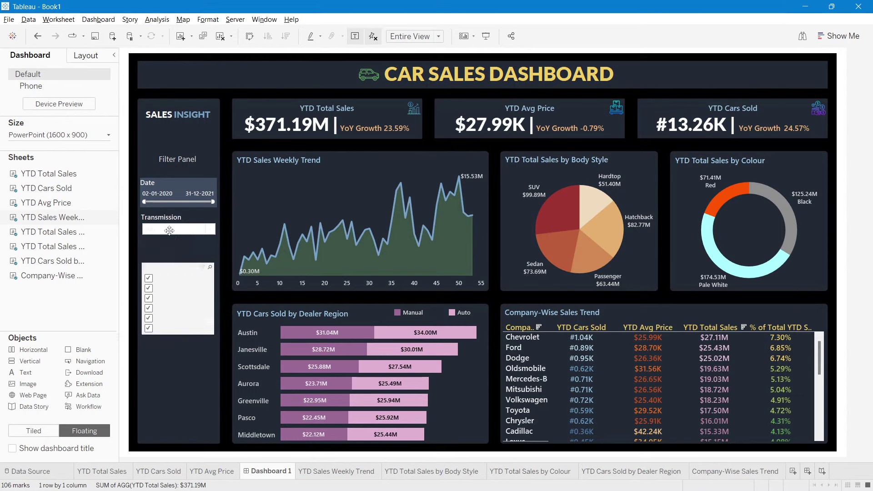
pyautogui.click(169, 220)
pyautogui.moveTo(168, 222); pyautogui.dragTo(168, 227)
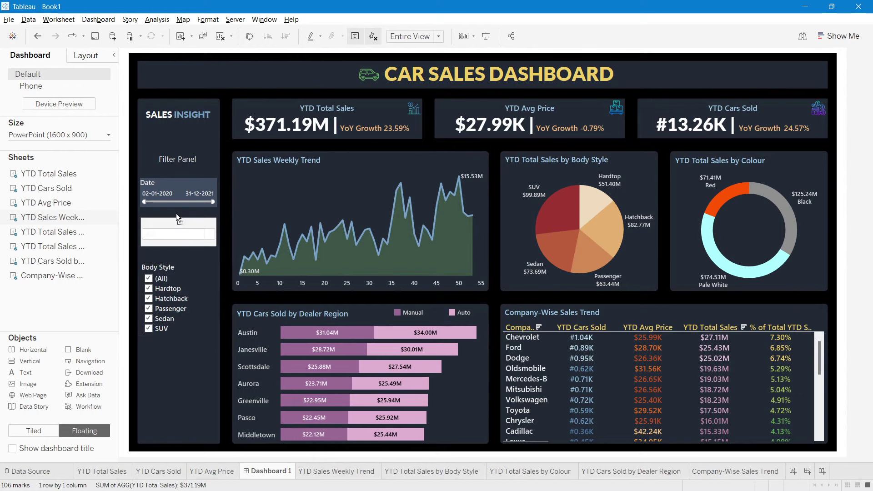
# Position the Body Style filter closer beneath Transmission at matching width and switch it to Multiple Values (dropdown).
pyautogui.moveTo(162, 263); pyautogui.dragTo(173, 254)
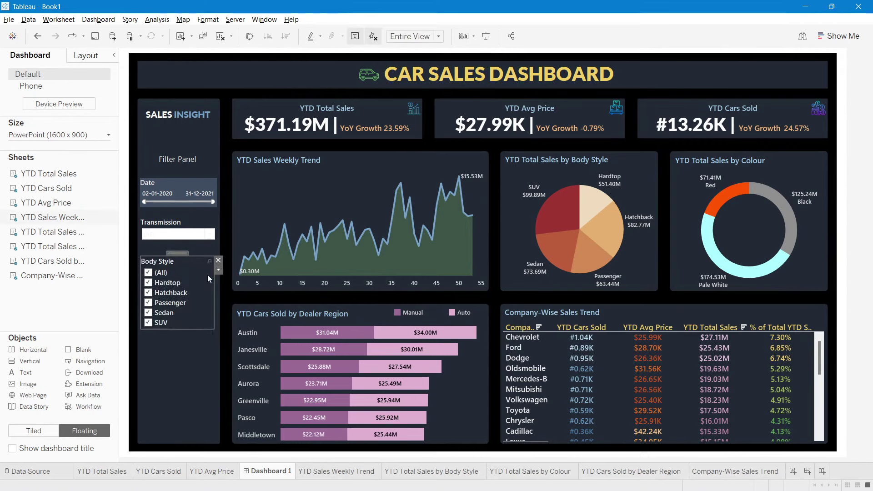
pyautogui.moveTo(214, 286); pyautogui.dragTo(217, 289)
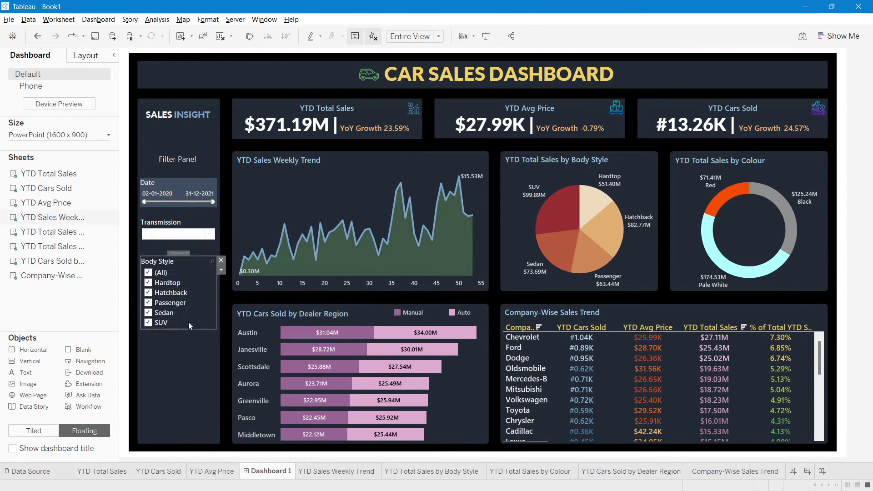
pyautogui.click(221, 271)
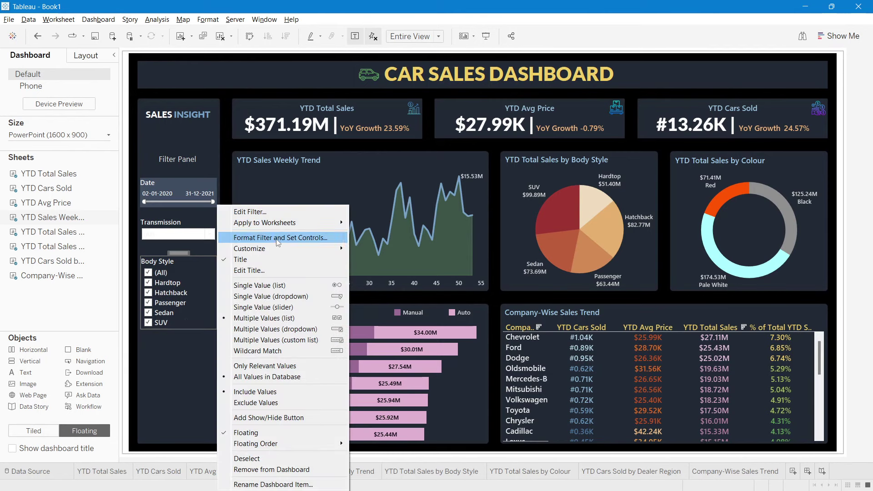
pyautogui.click(265, 341)
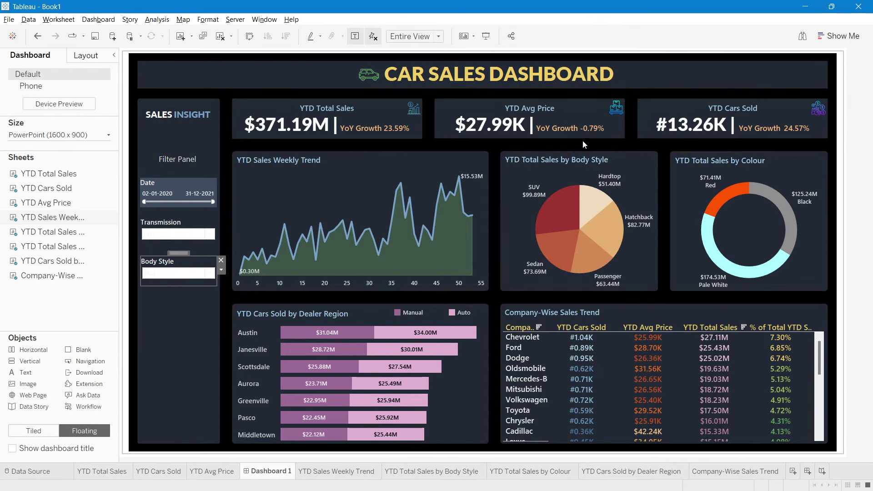
# Show the weekly trend's Engine filter and place it in the side panel below Body Style.
pyautogui.click(481, 164)
pyautogui.click(490, 186)
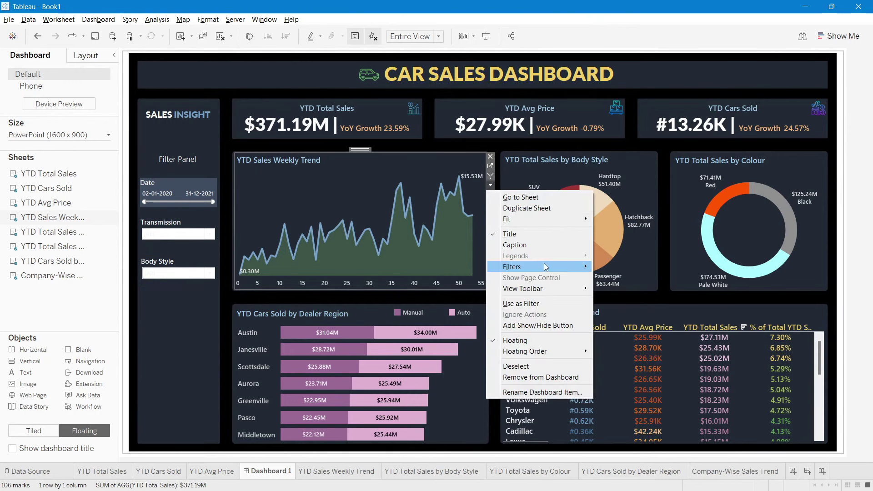
pyautogui.moveTo(547, 267)
pyautogui.click(628, 304)
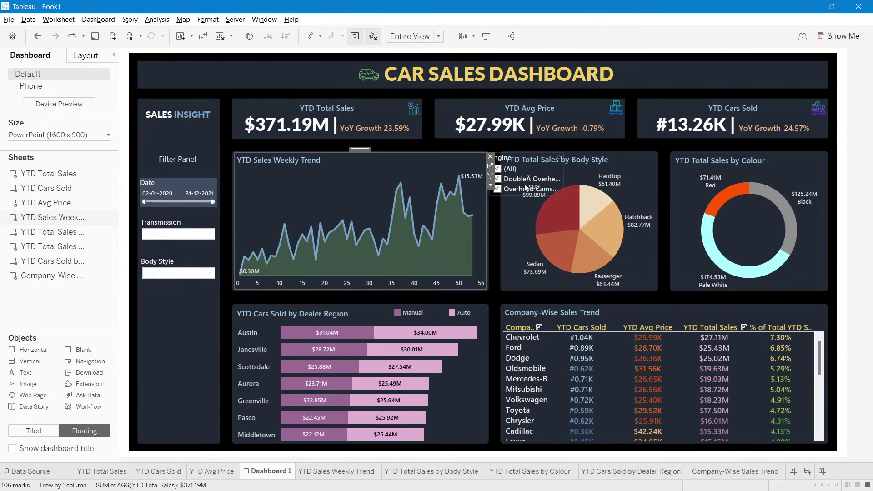
pyautogui.moveTo(523, 161); pyautogui.dragTo(187, 297)
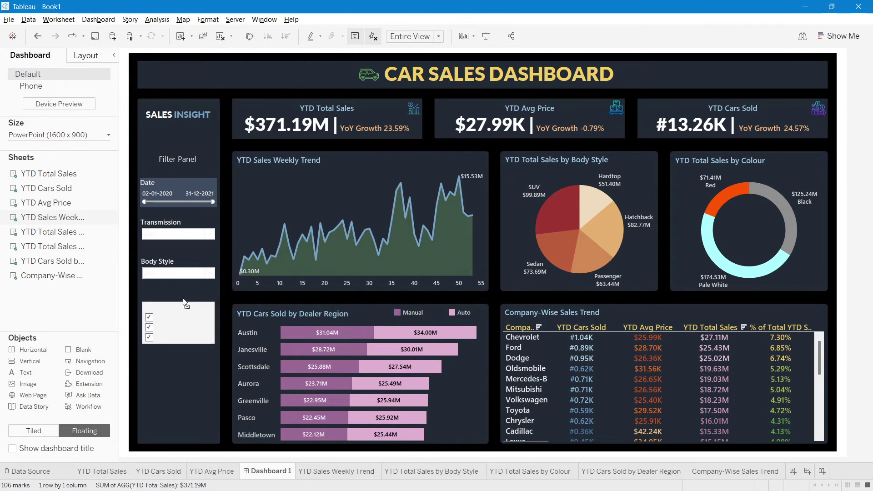
# Switch the Engine filter to Multiple Values (dropdown) and reduce its height to fit the single box.
pyautogui.click(221, 315)
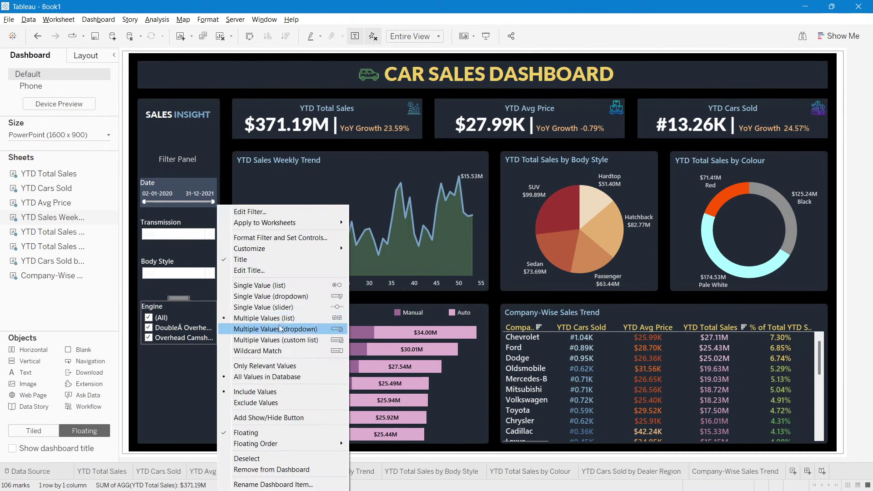
pyautogui.click(255, 329)
pyautogui.moveTo(182, 344); pyautogui.dragTo(185, 330)
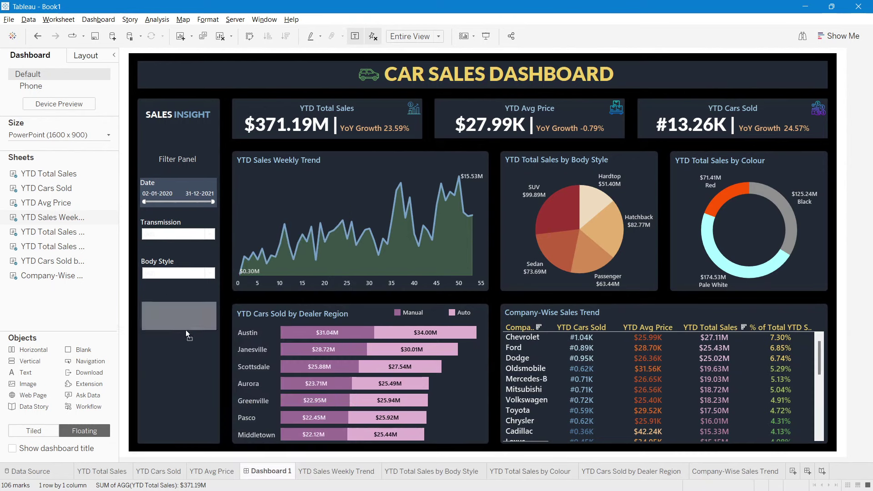
# Show the weekly trend's Gender filter and place it in the side panel below Engine.
pyautogui.click(455, 165)
pyautogui.click(491, 185)
pyautogui.moveTo(522, 268)
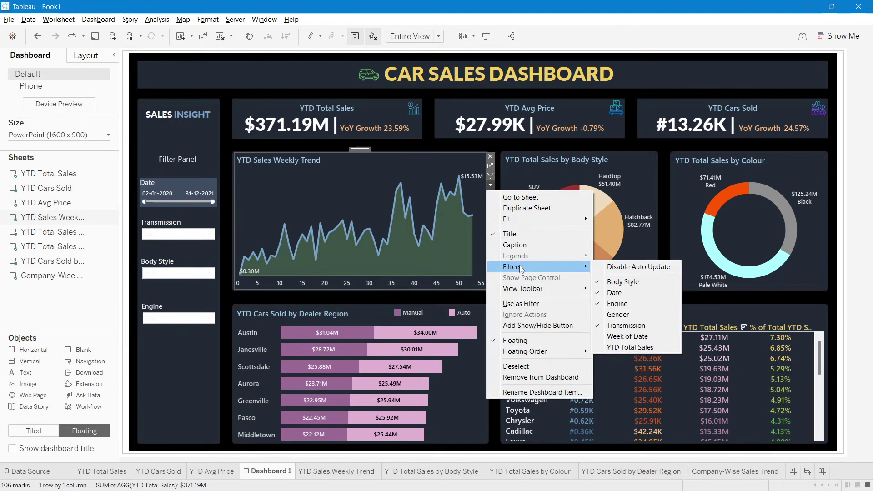
pyautogui.click(647, 315)
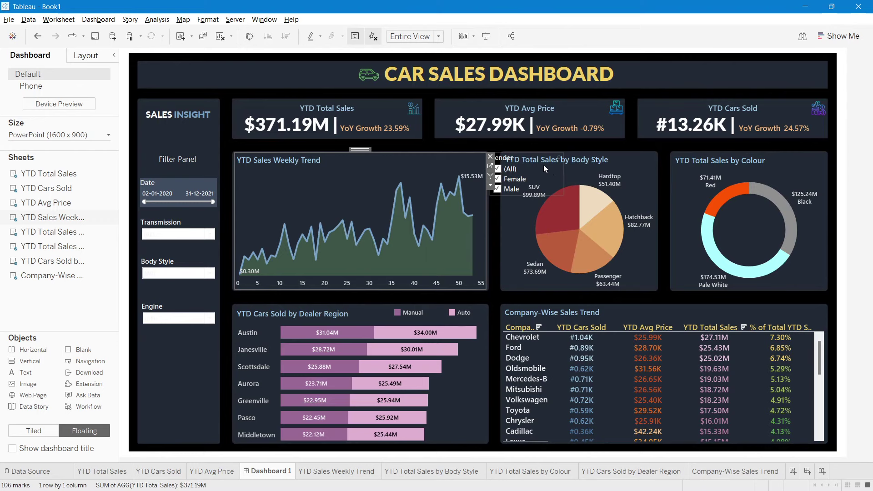
pyautogui.moveTo(530, 151); pyautogui.dragTo(182, 340)
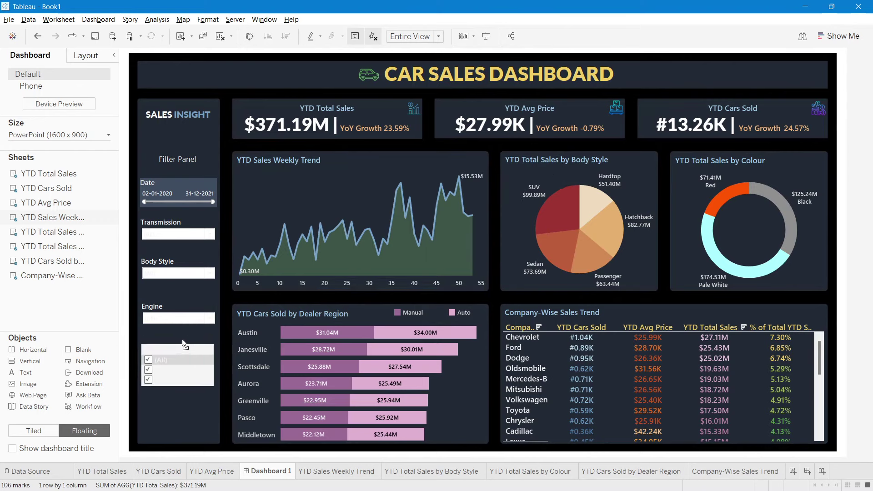
# Switch the Gender filter to Multiple Values (dropdown), align its left edge with the filters above and reduce its height to fit the single box.
pyautogui.click(220, 359)
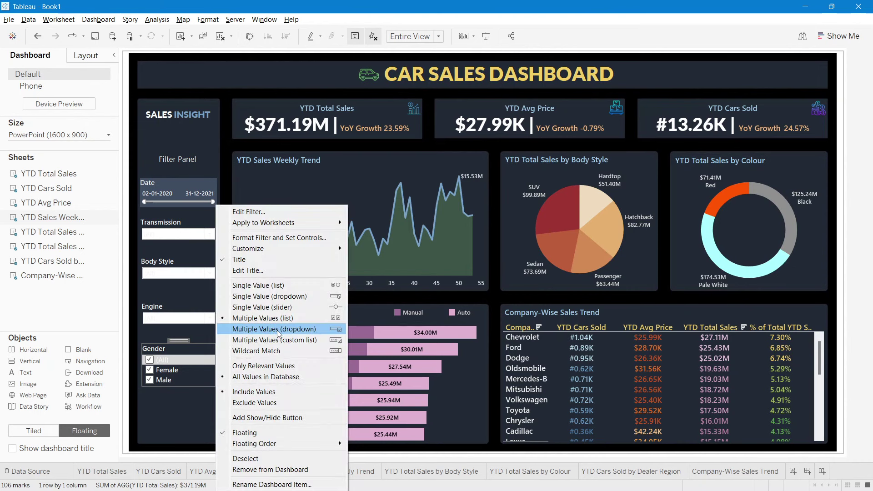
pyautogui.click(279, 333)
pyautogui.click(220, 358)
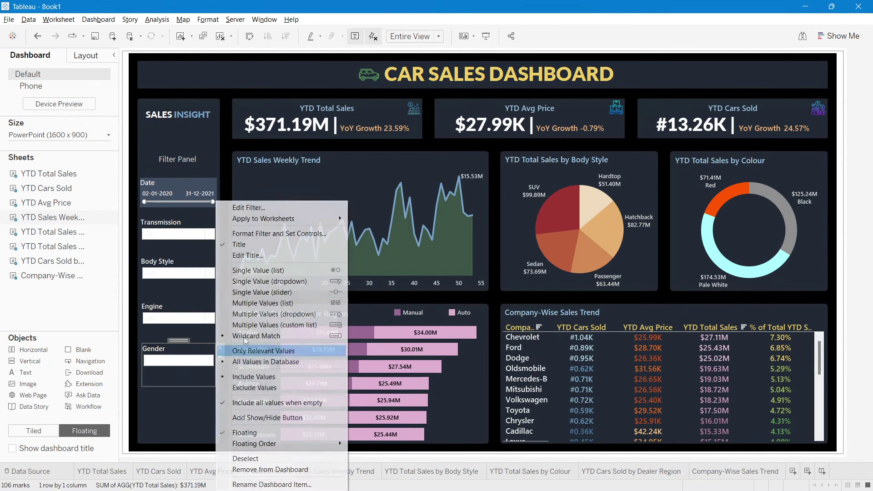
pyautogui.click(135, 384)
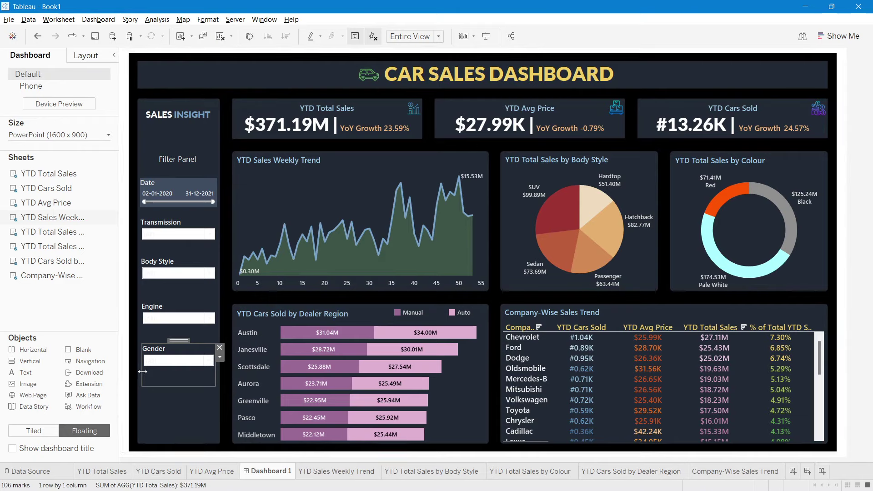
pyautogui.moveTo(141, 372); pyautogui.dragTo(139, 372)
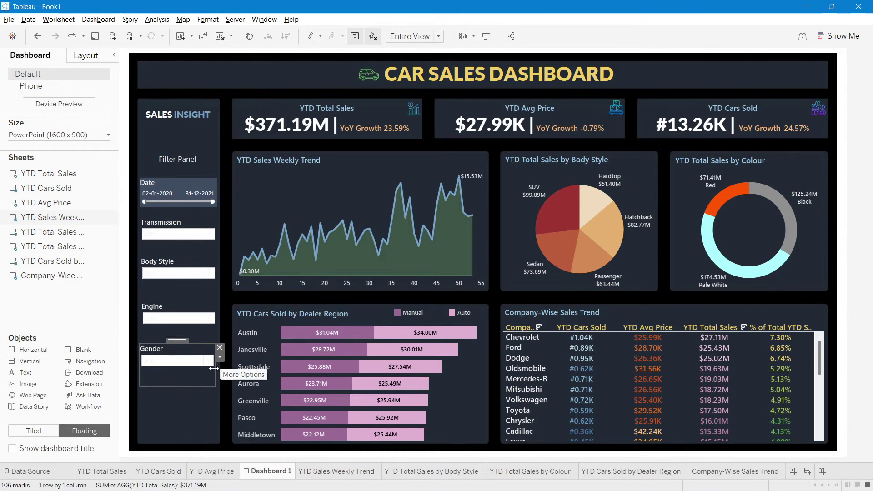
pyautogui.moveTo(178, 385); pyautogui.dragTo(180, 374)
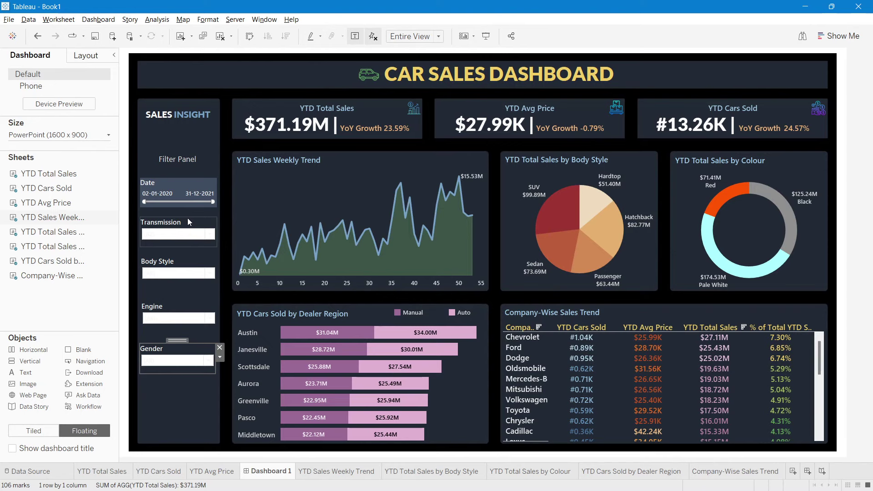
# Give the Transmission and Body Style filters the same slate-blue background as the Date filter at 100% opacity.
pyautogui.click(188, 221)
pyautogui.click(86, 55)
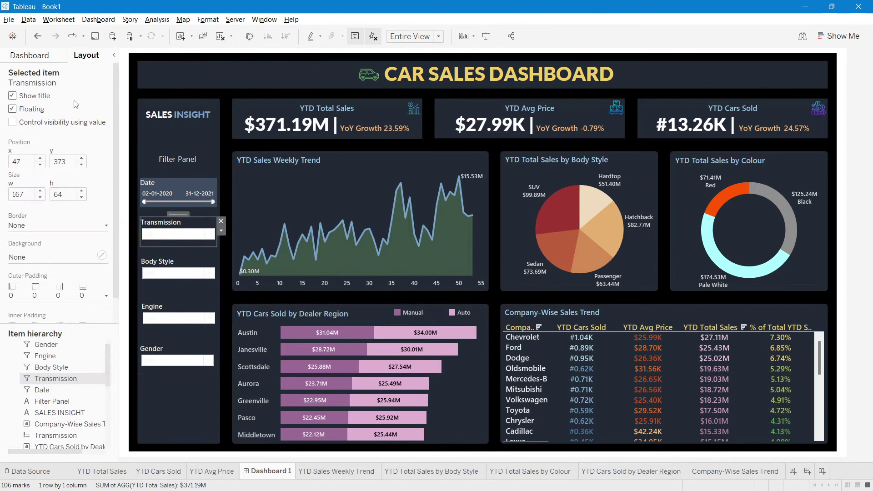
pyautogui.click(101, 256)
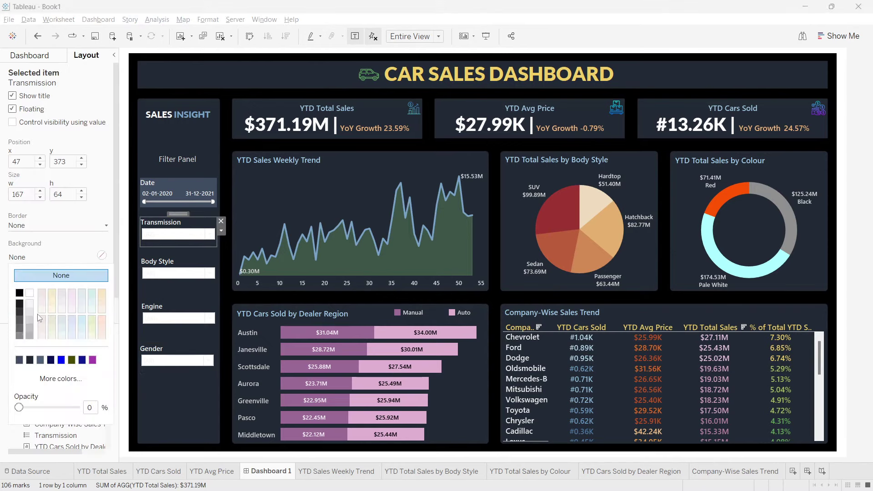
pyautogui.click(19, 360)
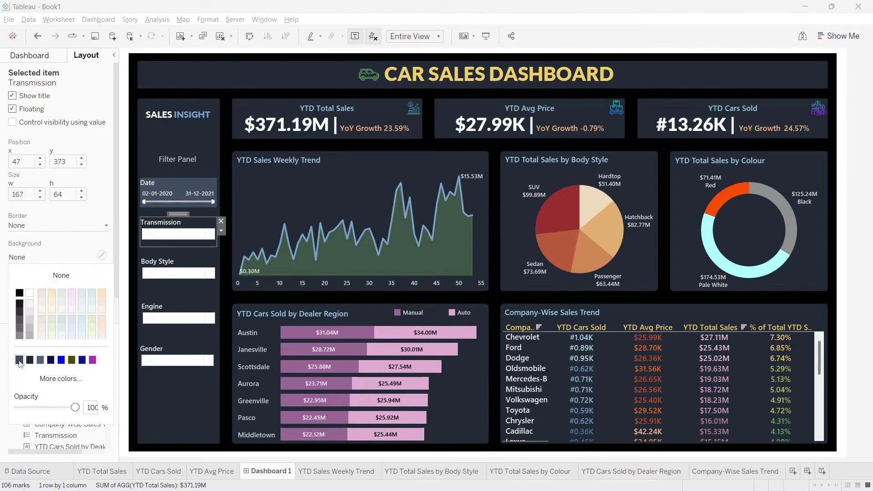
pyautogui.click(165, 264)
pyautogui.click(101, 255)
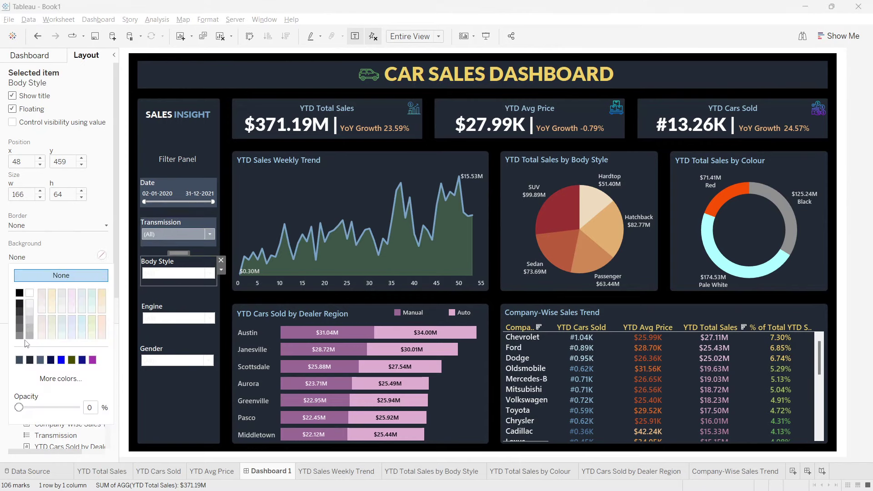
pyautogui.click(19, 360)
# Apply the matching slate-blue background at 100% opacity to the Engine and Gender filters.
pyautogui.click(170, 296)
pyautogui.click(177, 308)
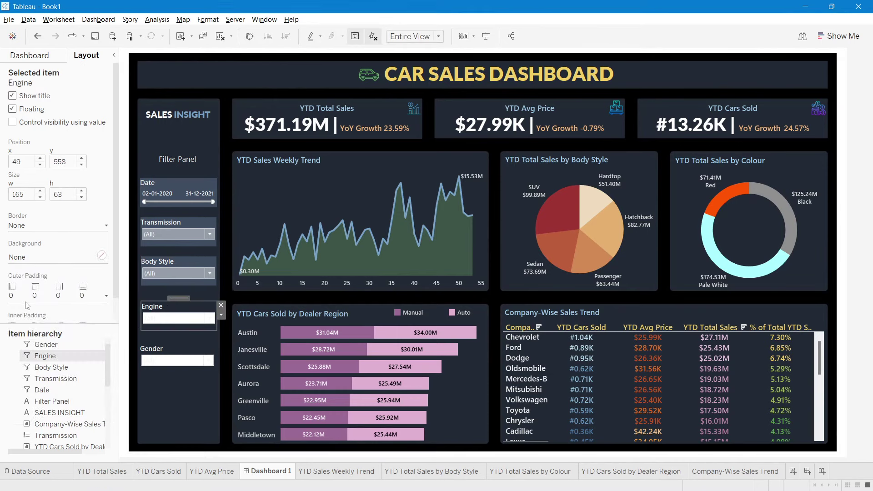
pyautogui.click(20, 258)
pyautogui.click(19, 360)
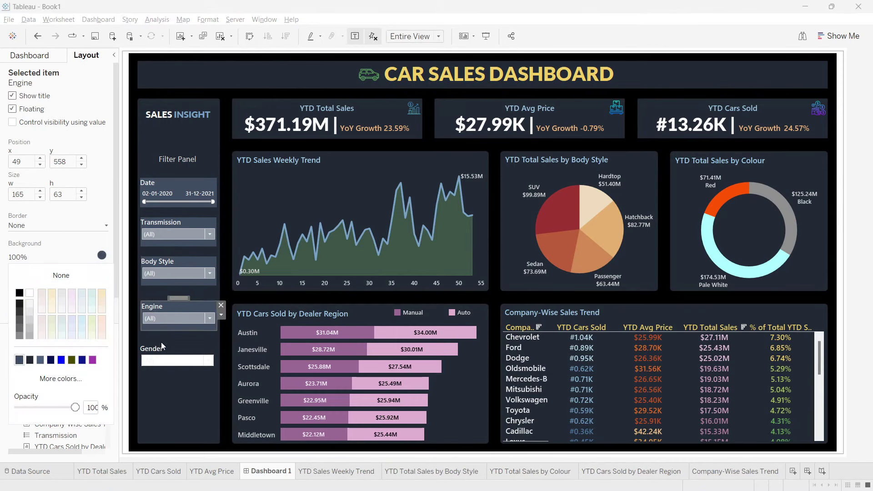
pyautogui.click(165, 349)
pyautogui.click(23, 258)
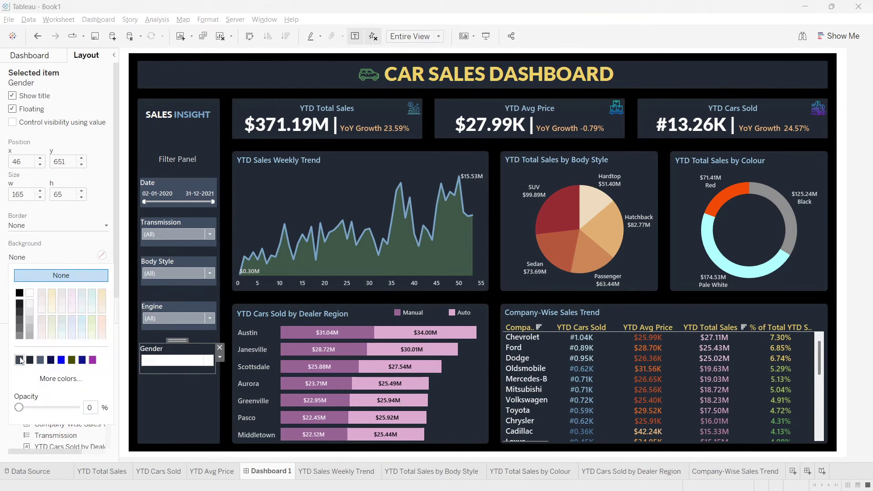
pyautogui.click(19, 360)
pyautogui.click(186, 404)
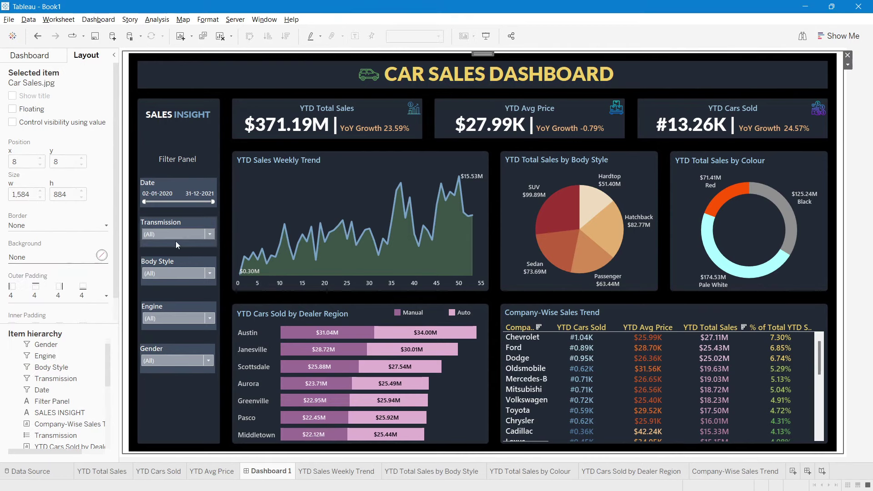
# Move the Transmission, Body Style, Engine and Gender filters slightly down so they are evenly spaced in the side panel.
pyautogui.click(162, 242)
pyautogui.moveTo(170, 214); pyautogui.dragTo(174, 217)
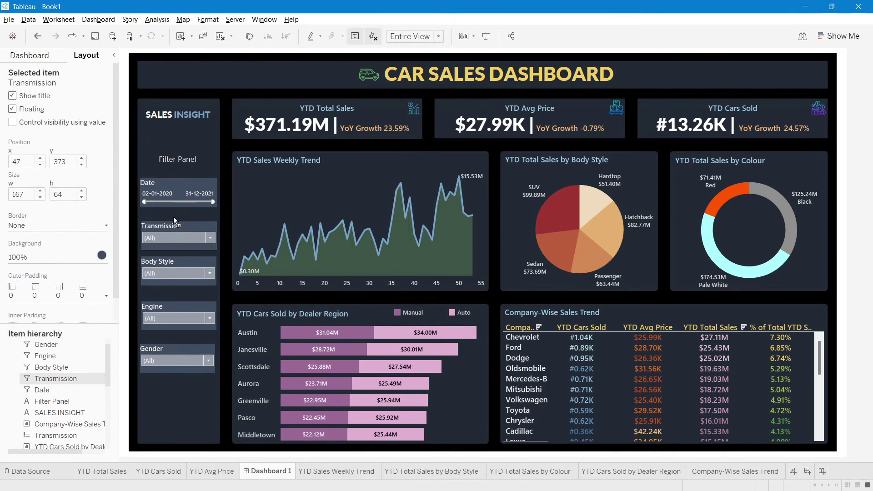
pyautogui.click(165, 263)
pyautogui.moveTo(164, 264); pyautogui.dragTo(176, 261)
pyautogui.click(173, 309)
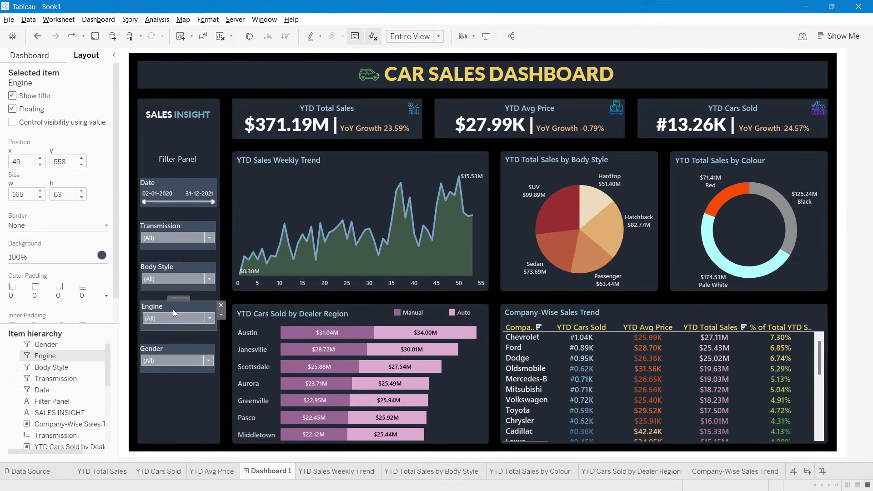
pyautogui.moveTo(179, 299); pyautogui.dragTo(178, 304)
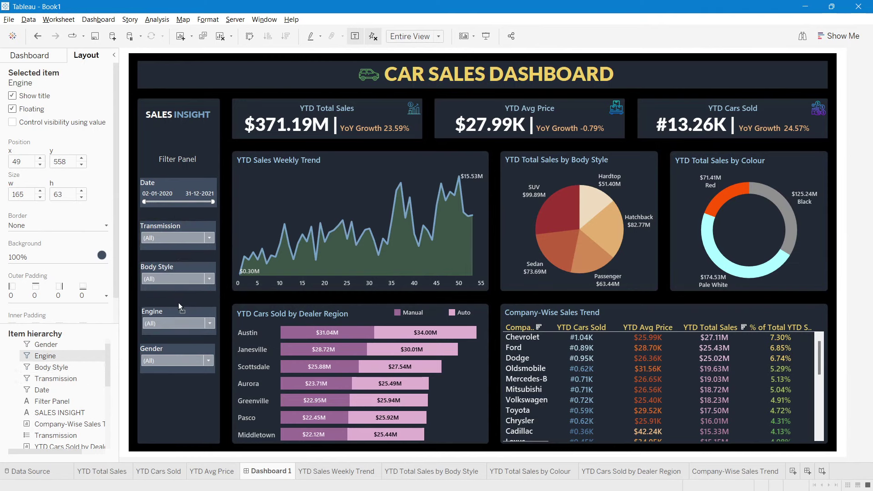
pyautogui.click(177, 350)
pyautogui.moveTo(178, 340); pyautogui.dragTo(179, 350)
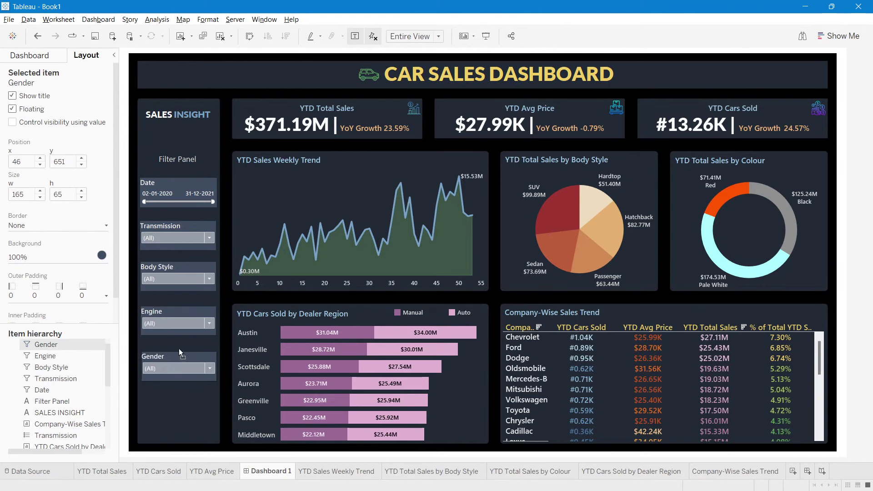
pyautogui.click(179, 349)
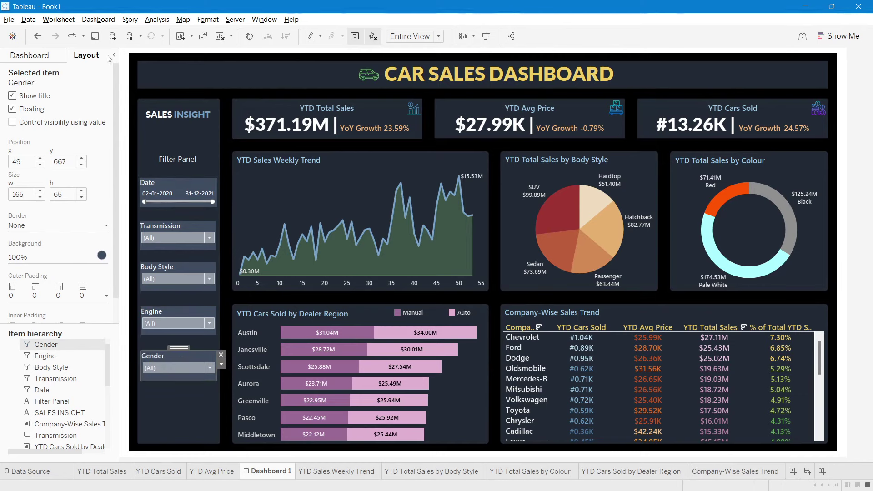
pyautogui.click(55, 53)
pyautogui.click(871, 134)
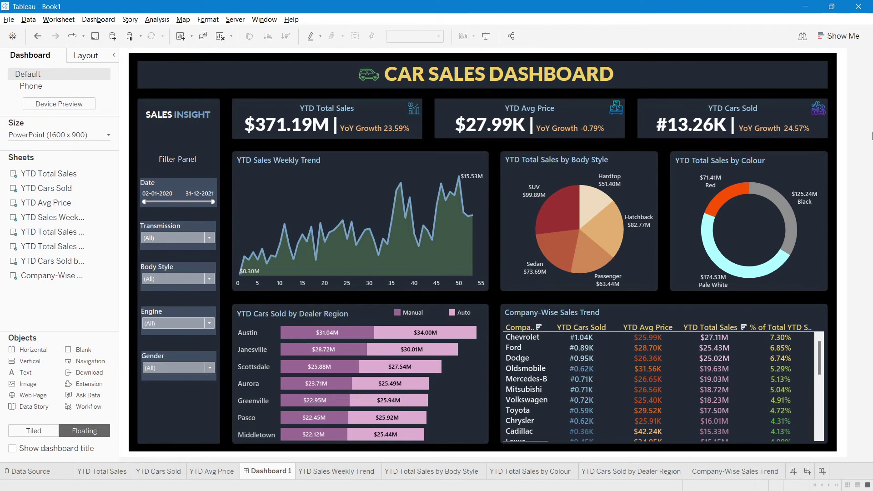
# Test the Date filter by shortening its range to end on 31-07-2021, and restore the full range.
pyautogui.click(210, 203)
pyautogui.moveTo(211, 203); pyautogui.dragTo(199, 202)
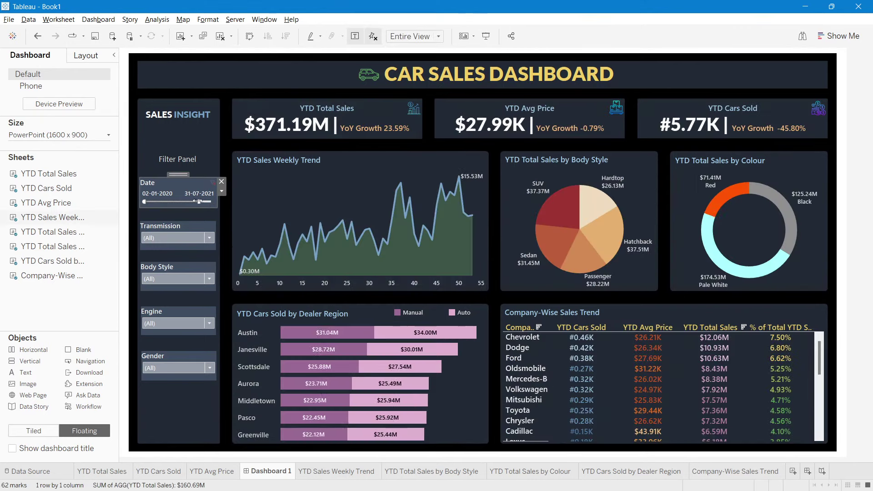
pyautogui.moveTo(199, 202); pyautogui.dragTo(222, 200)
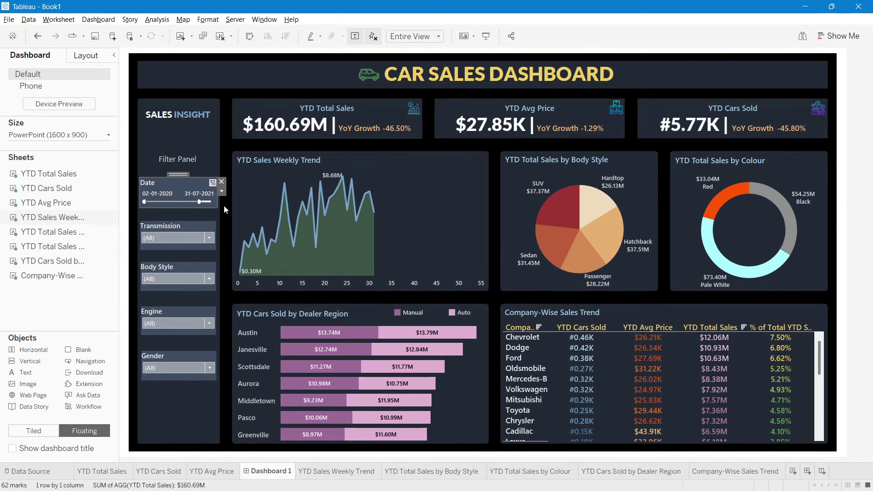
# Test the Transmission filter without Auto and the Engine filter without Double Overhead Camshaft, restoring all values in both.
pyautogui.click(169, 237)
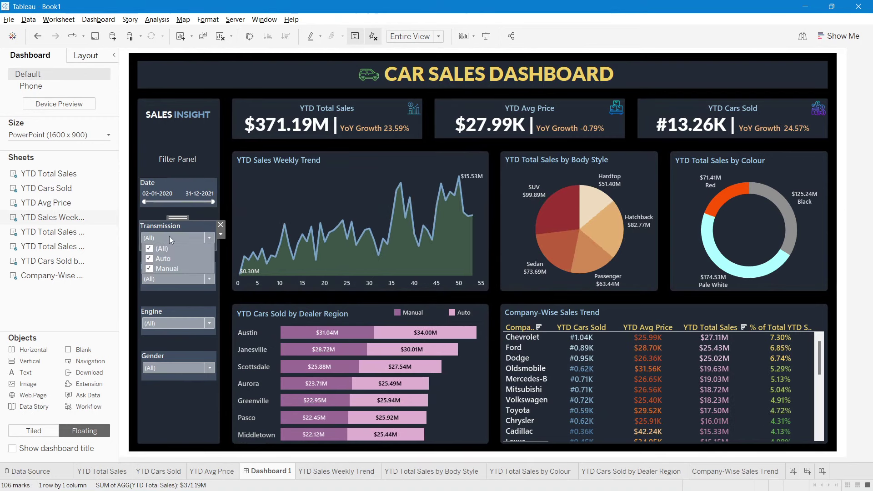
pyautogui.click(149, 259)
pyautogui.click(149, 259)
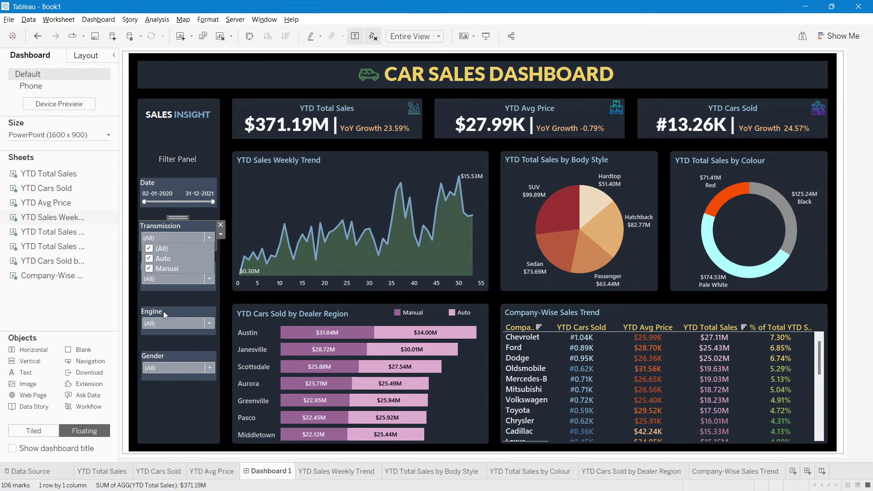
pyautogui.click(163, 323)
pyautogui.click(153, 343)
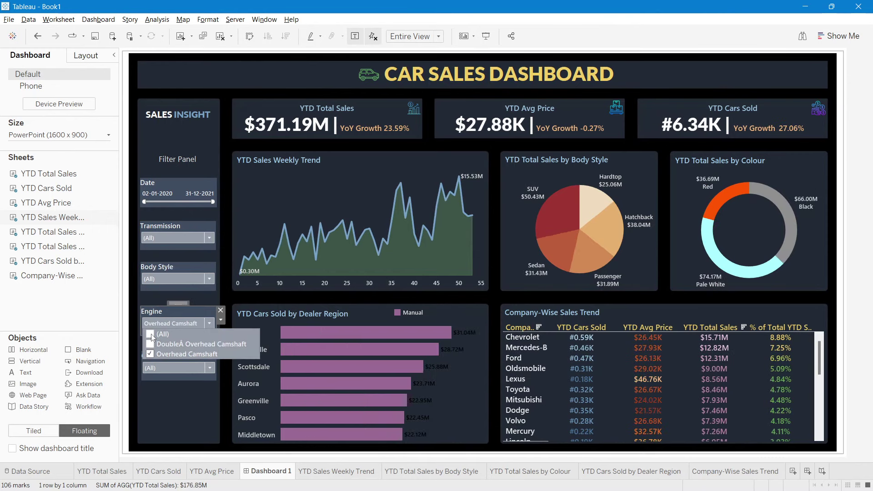
pyautogui.click(153, 343)
# Test the Body Style filter without Hardtop, restore all its values, and check the Gender filter's options, leaving all selected.
pyautogui.click(156, 279)
pyautogui.click(150, 322)
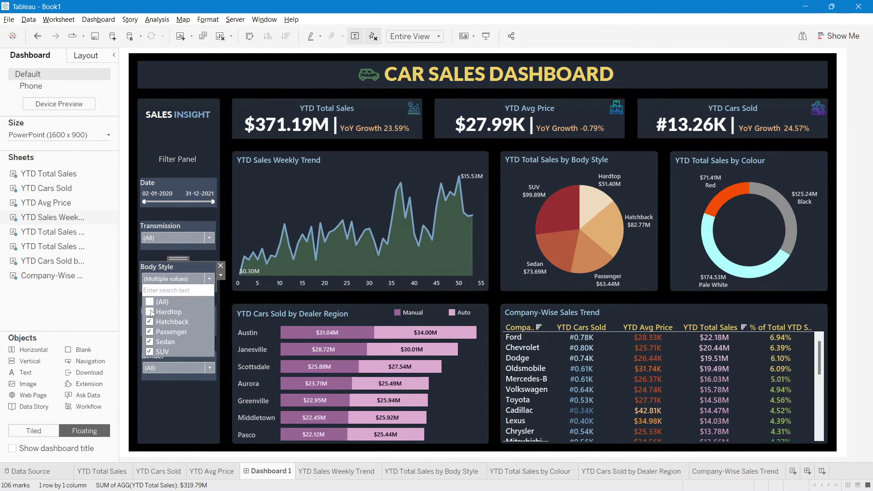
pyautogui.click(151, 311)
pyautogui.click(151, 301)
pyautogui.click(165, 368)
pyautogui.click(154, 389)
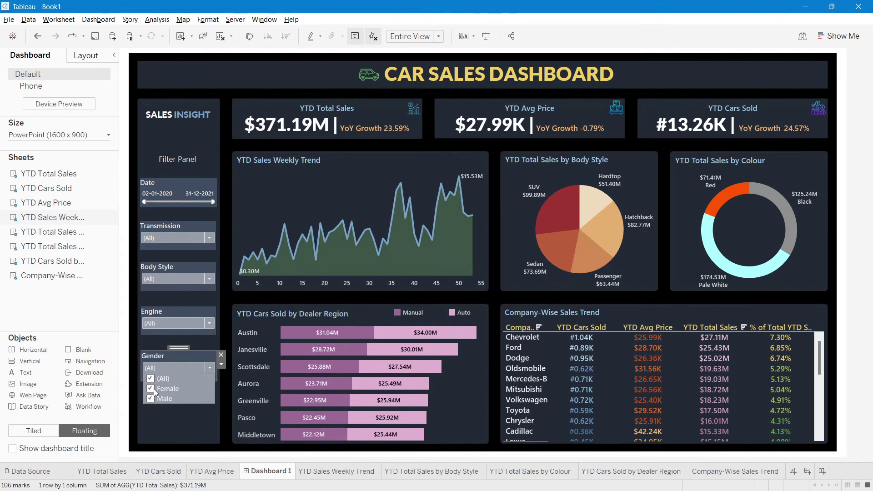
pyautogui.click(153, 377)
pyautogui.click(168, 425)
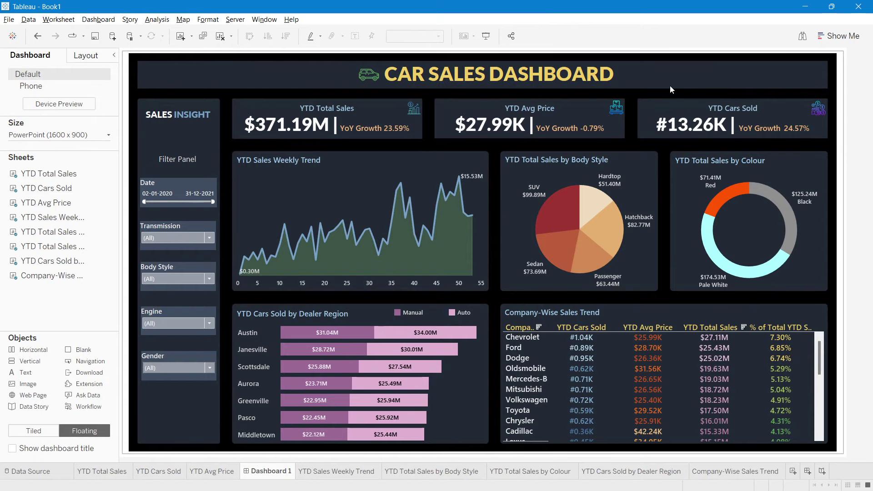
# Add a new worksheet and start a calculated field named Min Date.
pyautogui.click(793, 471)
pyautogui.click(110, 90)
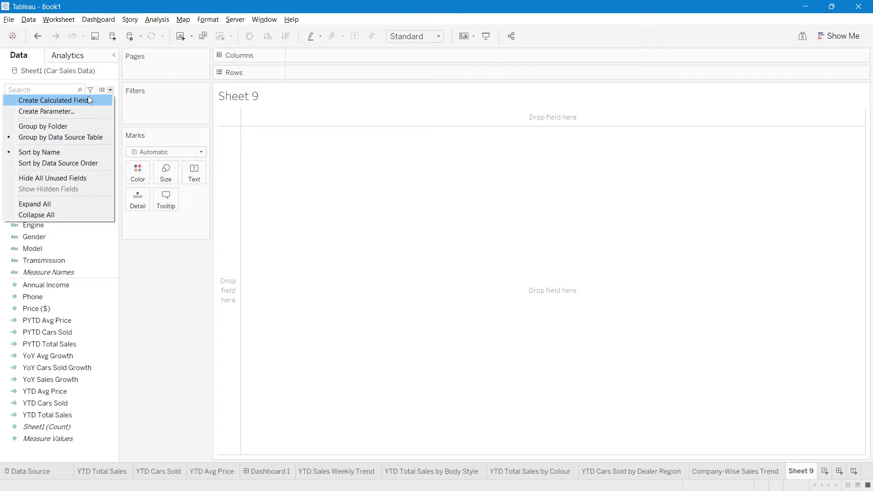
pyautogui.click(88, 100)
pyautogui.write('Min Date')
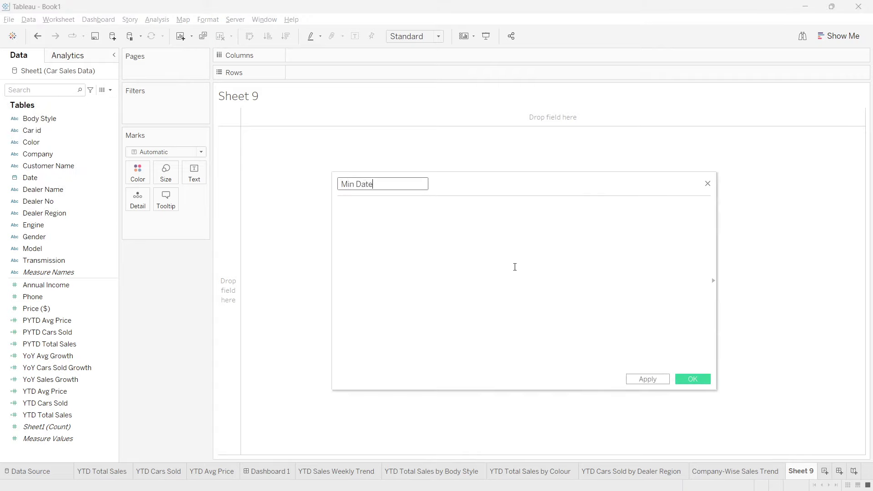
# Define the Min Date calculated field as {MIN([Date])} and save it.
pyautogui.click(515, 267)
pyautogui.write('{')
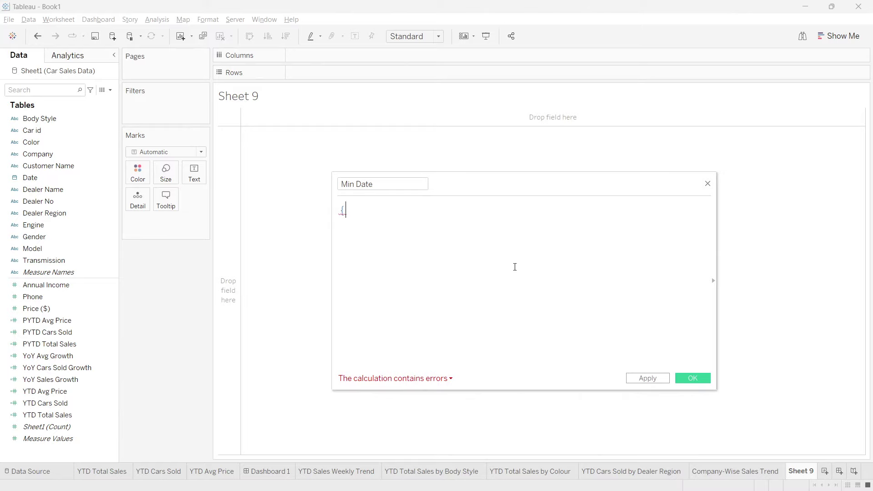
pyautogui.write('m')
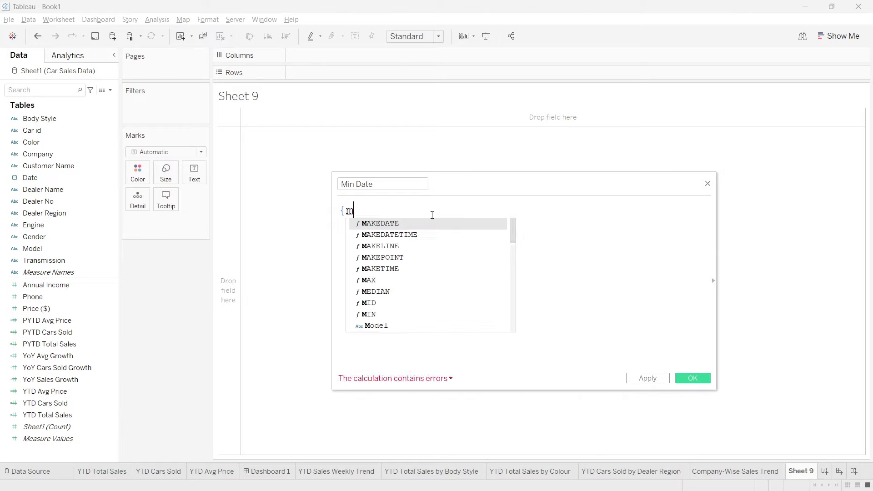
pyautogui.write('in')
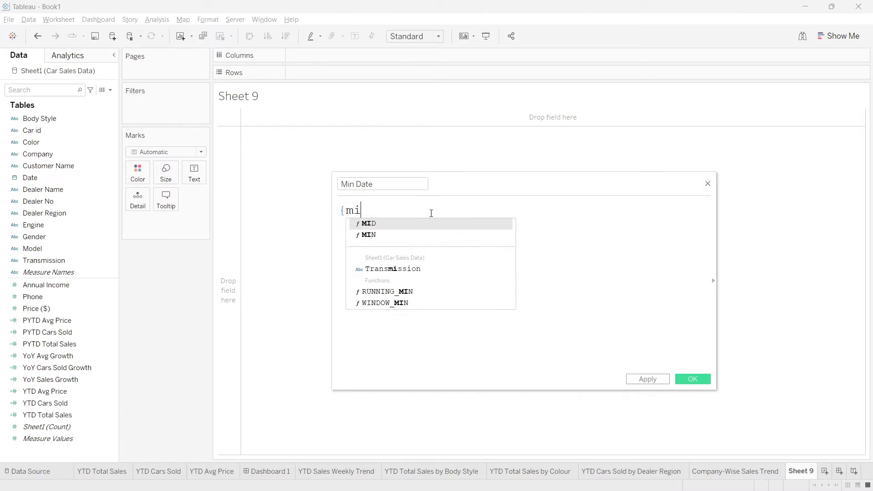
pyautogui.press('Return')
pyautogui.write('[date')
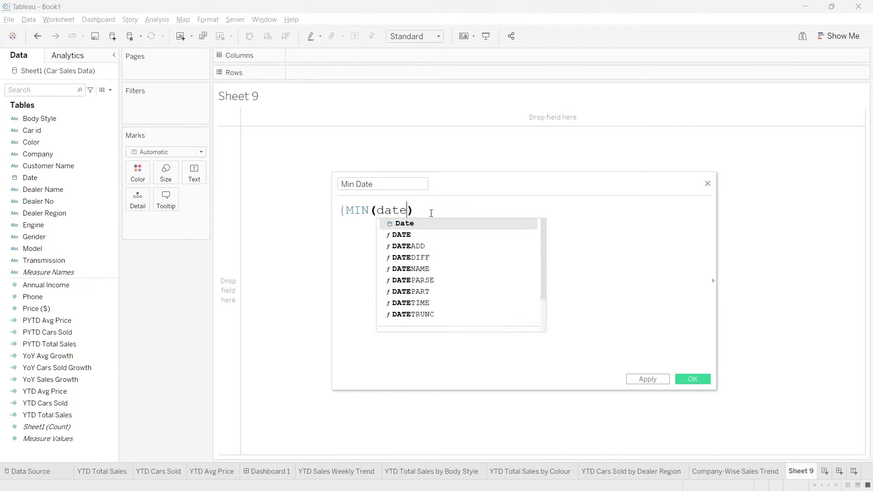
pyautogui.press('Return')
pyautogui.write('}')
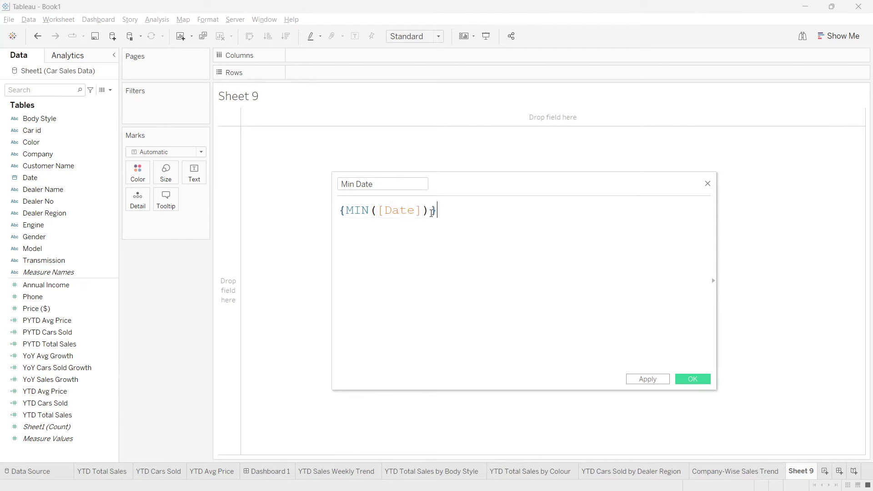
pyautogui.moveTo(475, 211); pyautogui.dragTo(339, 211)
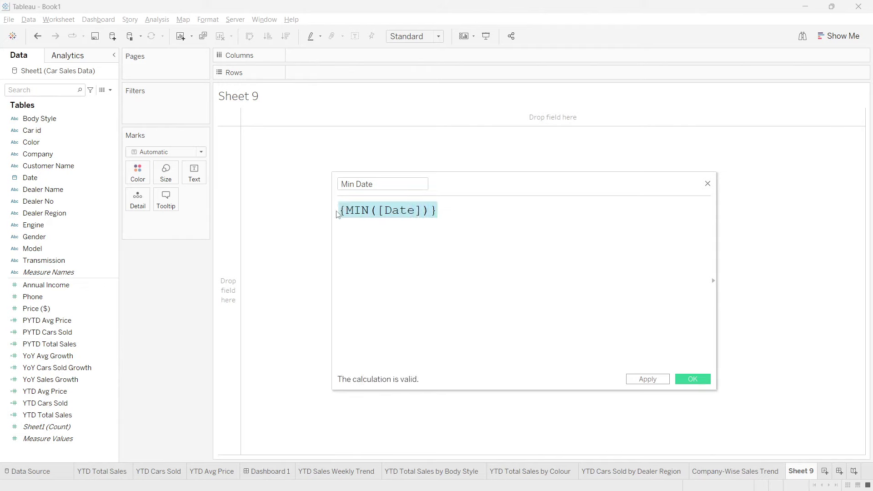
pyautogui.click(393, 236)
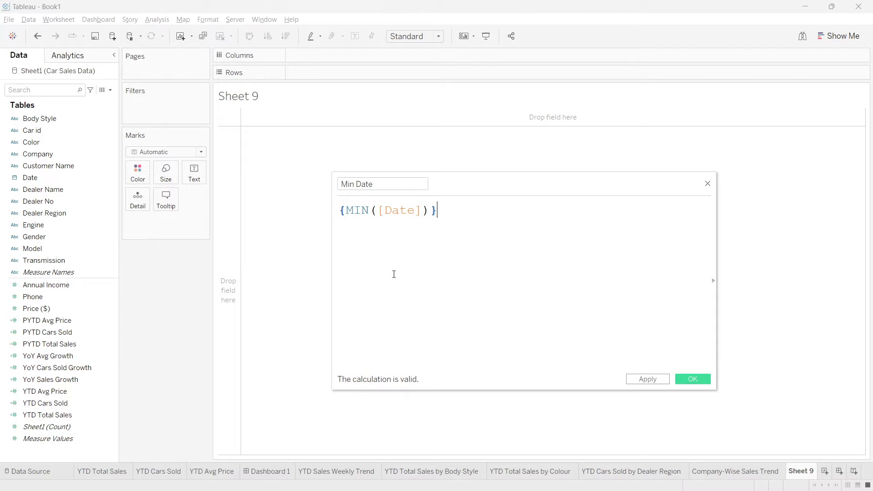
pyautogui.click(692, 379)
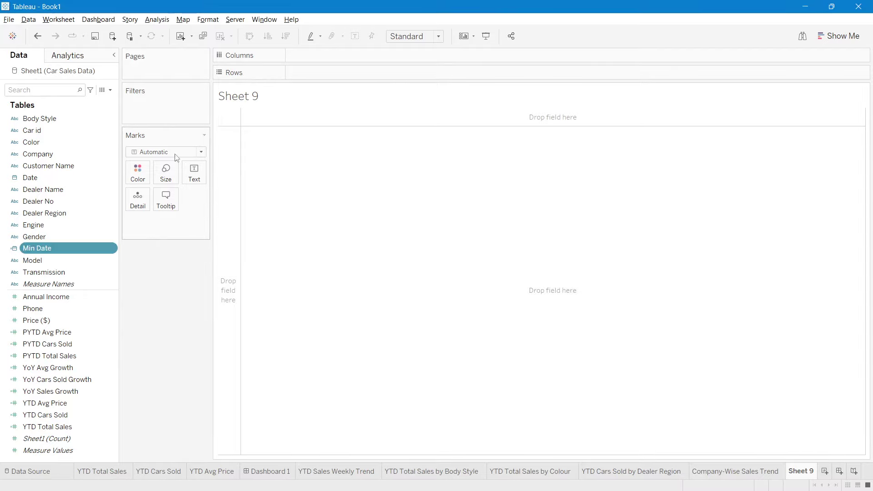
# Start another calculated field named Max Date.
pyautogui.click(110, 89)
pyautogui.click(59, 97)
pyautogui.write('Max Date')
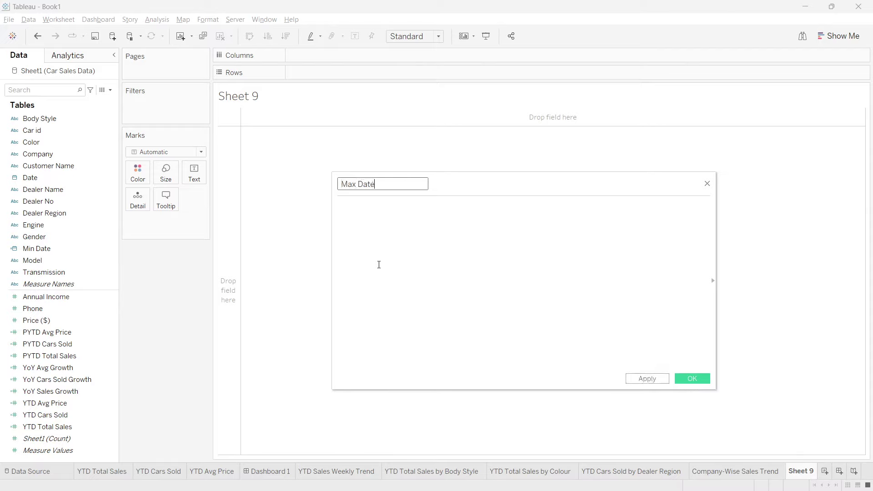
pyautogui.click(379, 265)
pyautogui.write('MAX(')
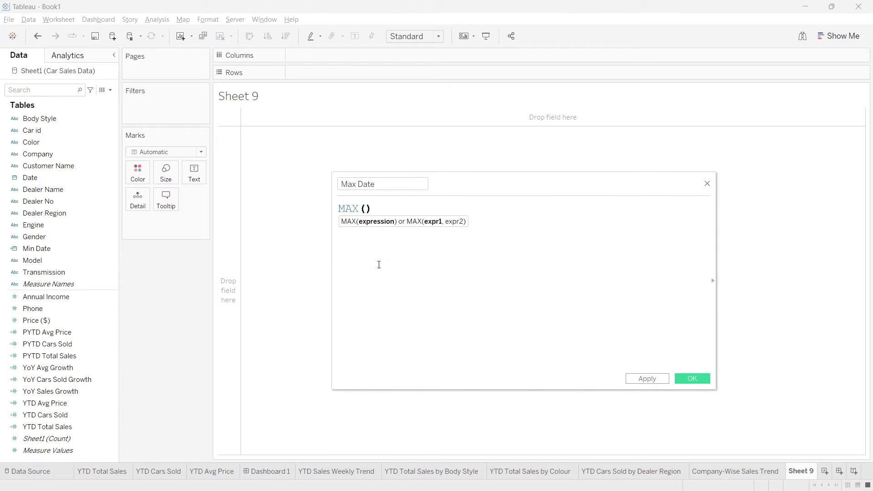
pyautogui.write('day')
pyautogui.press('Return')
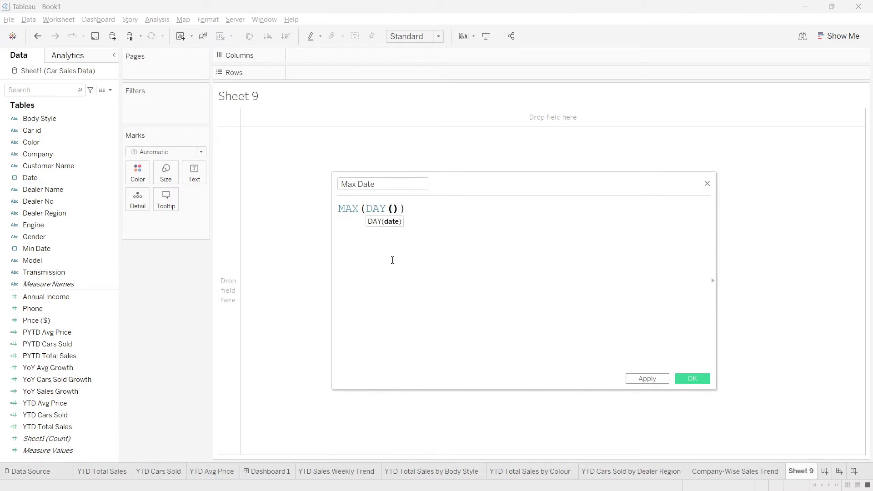
# Replace the Max Date formula with {MAX([Date])} and save the calculated field.
pyautogui.moveTo(406, 209); pyautogui.dragTo(350, 209)
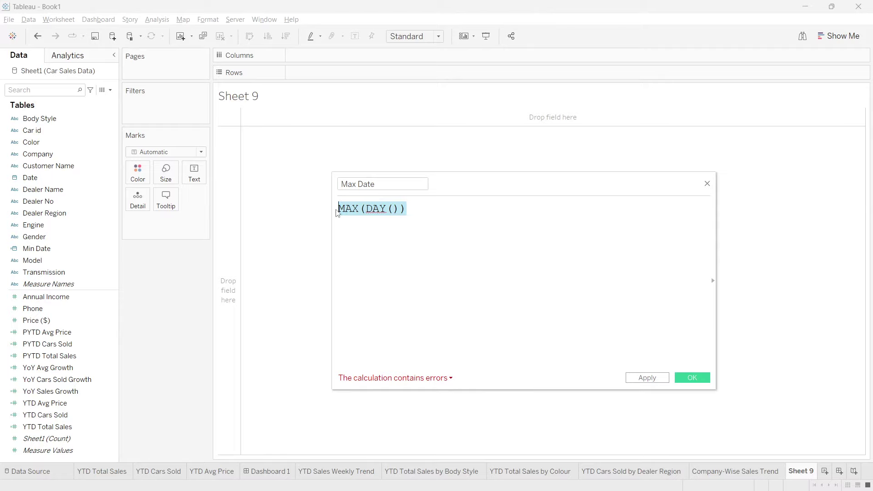
pyautogui.write('{}')
pyautogui.write('ma')
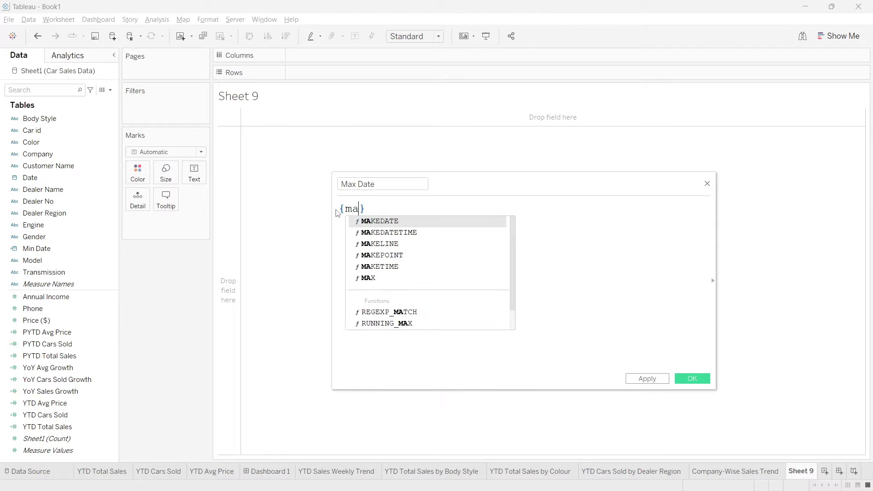
pyautogui.write('x')
pyautogui.press('Return')
pyautogui.write('[Dat')
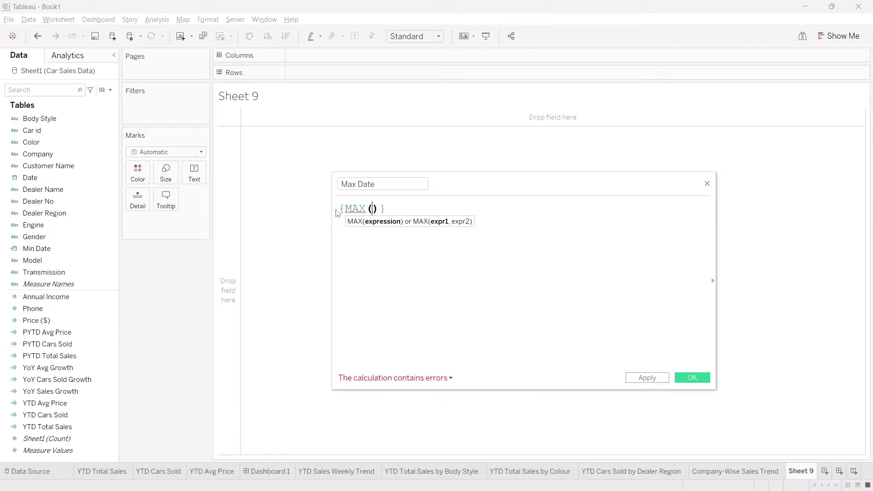
pyautogui.press('Return')
pyautogui.click(516, 291)
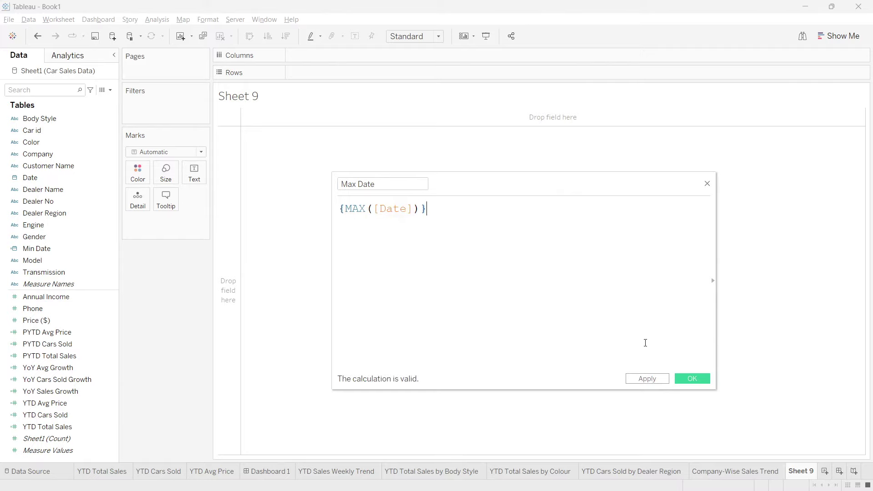
pyautogui.click(682, 377)
# Add Min Date and Max Date to Sheet 9 as text marks and show both as exact dates.
pyautogui.moveTo(69, 259); pyautogui.dragTo(200, 178)
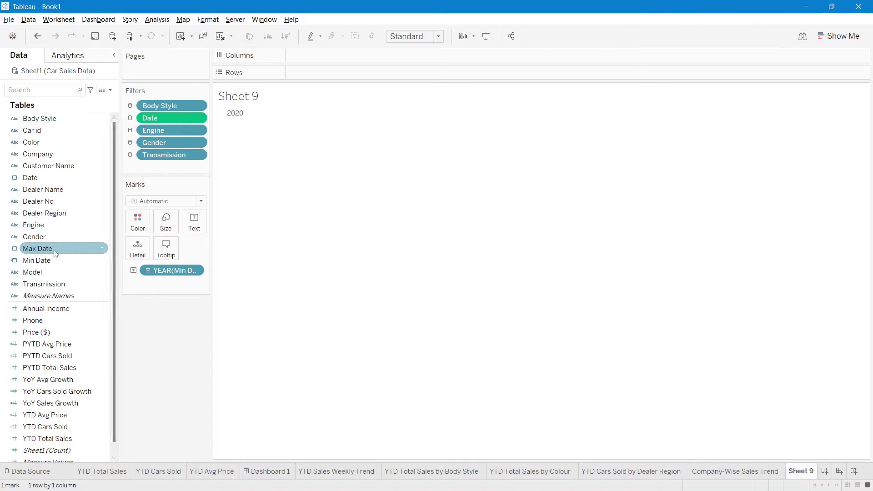
pyautogui.moveTo(41, 249); pyautogui.dragTo(187, 232)
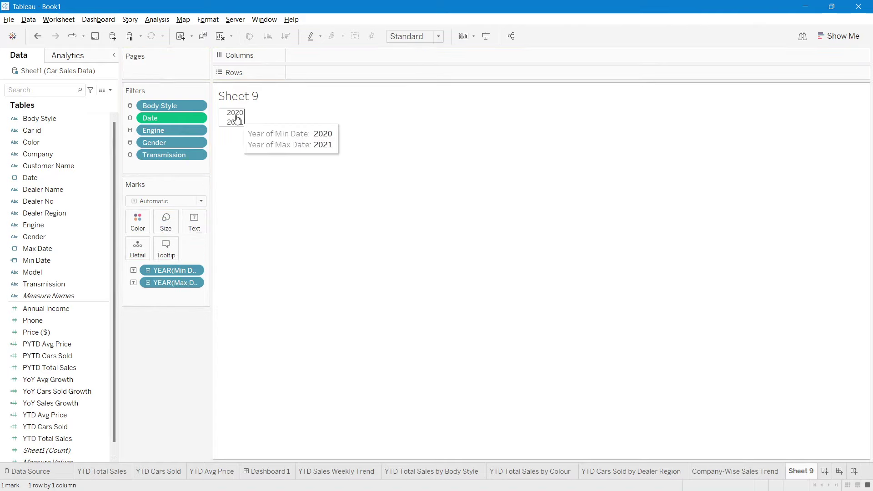
pyautogui.click(193, 270)
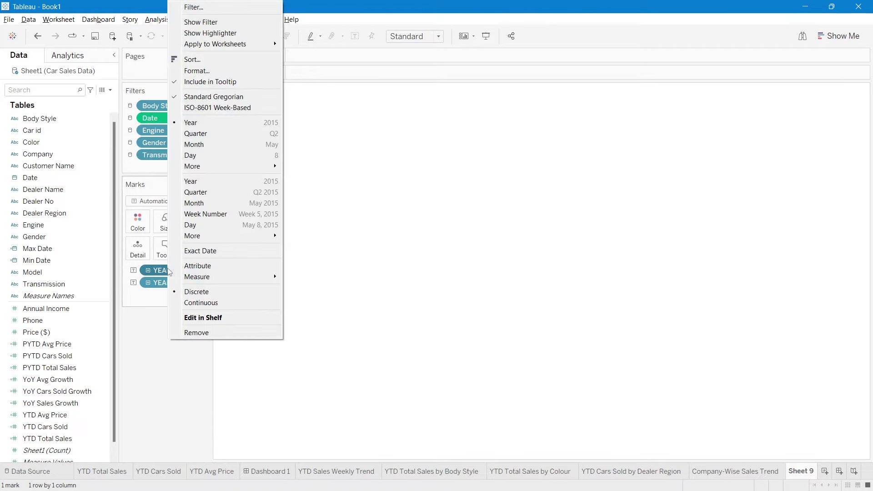
pyautogui.click(202, 258)
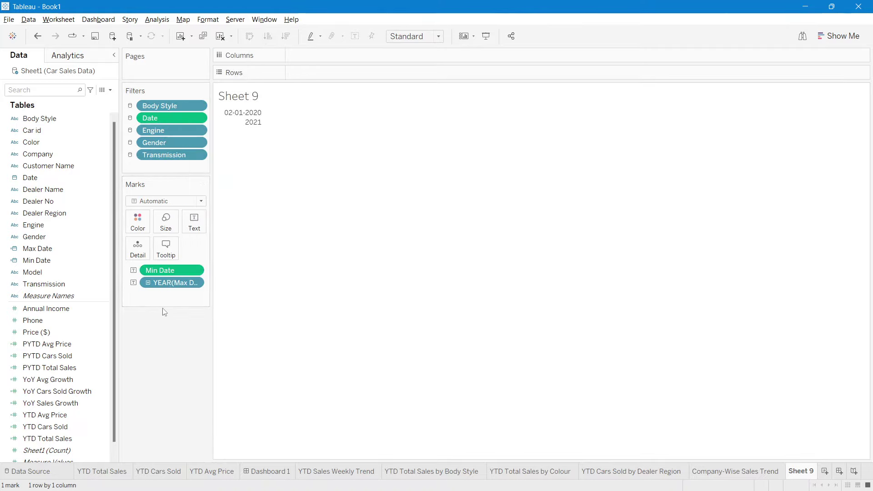
pyautogui.rightClick(163, 284)
pyautogui.click(194, 250)
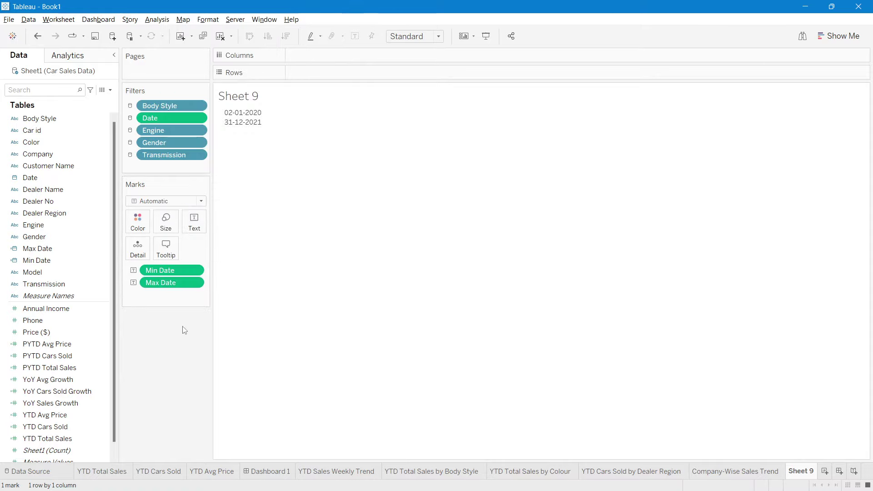
# Edit the text label so it reads "<Min Date> to <Max Date>" on a single line.
pyautogui.click(203, 229)
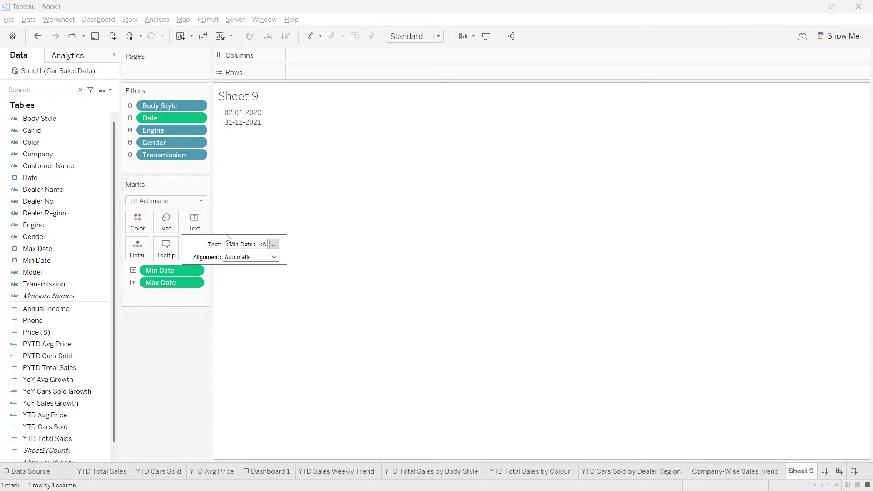
pyautogui.click(274, 245)
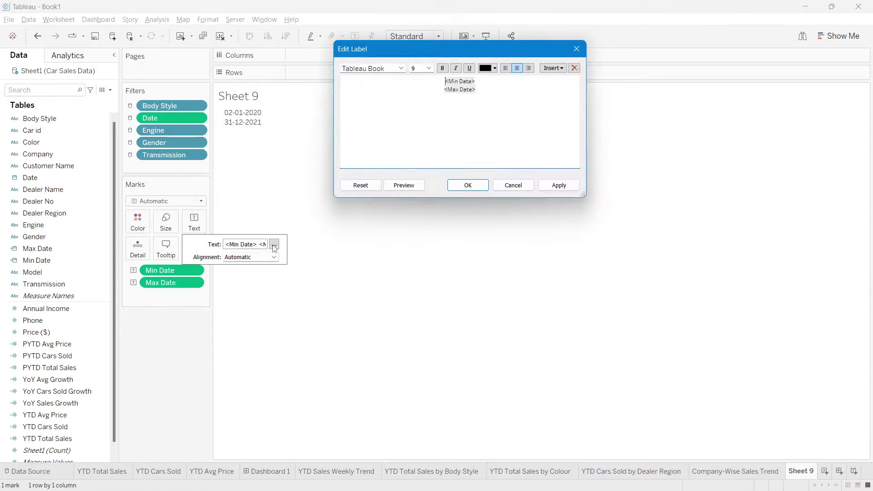
pyautogui.click(439, 90)
pyautogui.press('BackSpace')
pyautogui.write('to <Max Date>')
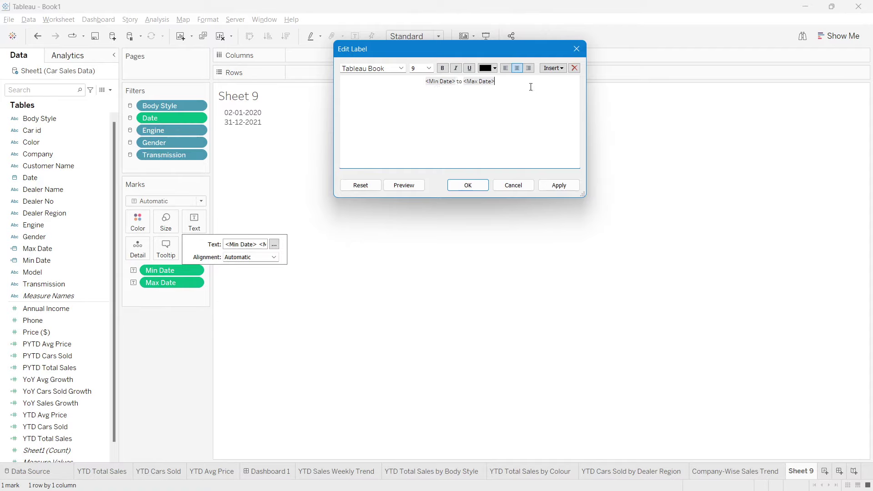
# Format the whole date label in 10-point Segoe UI Semibold with a light blue colour and save it.
pyautogui.hotkey('ctrl', 'a')
pyautogui.click(429, 68)
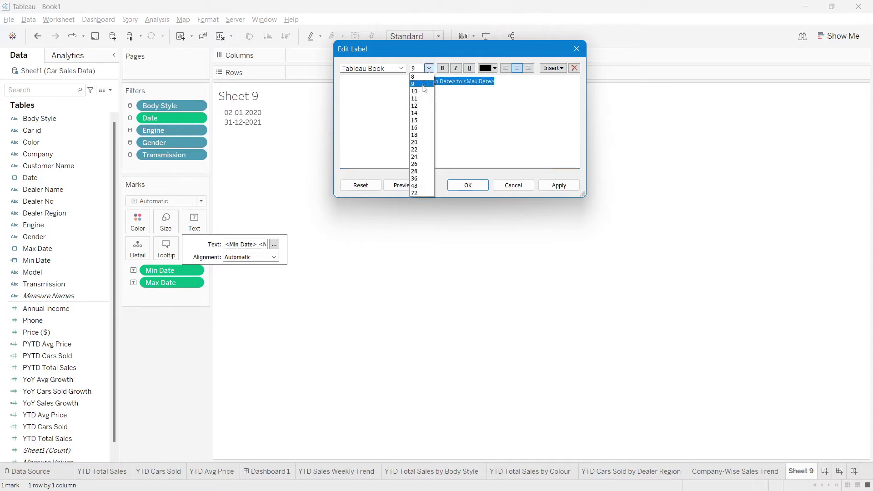
pyautogui.click(419, 89)
pyautogui.click(401, 69)
pyautogui.scroll(5, 382, 185)
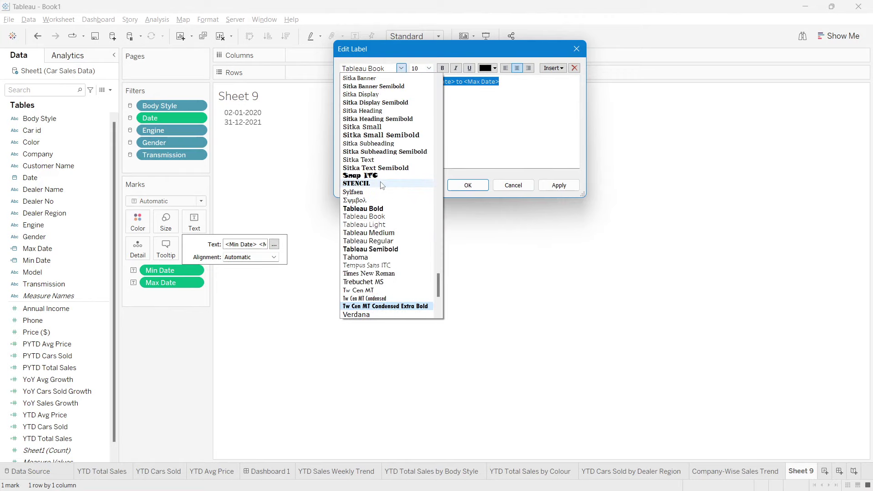
pyautogui.scroll(8, 382, 185)
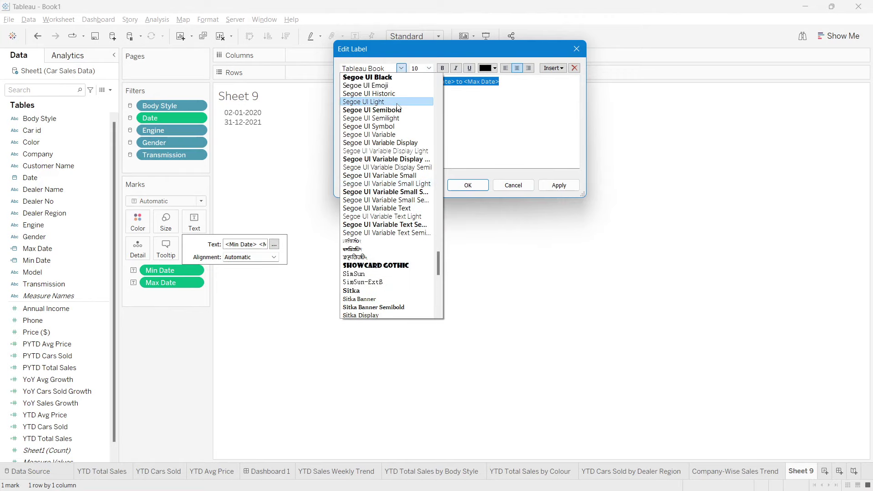
pyautogui.click(399, 110)
pyautogui.click(488, 69)
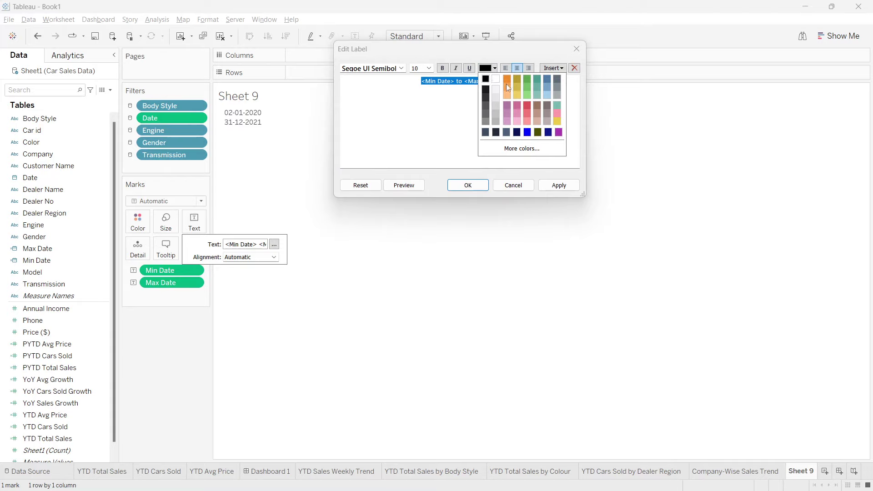
pyautogui.click(550, 96)
pyautogui.click(556, 184)
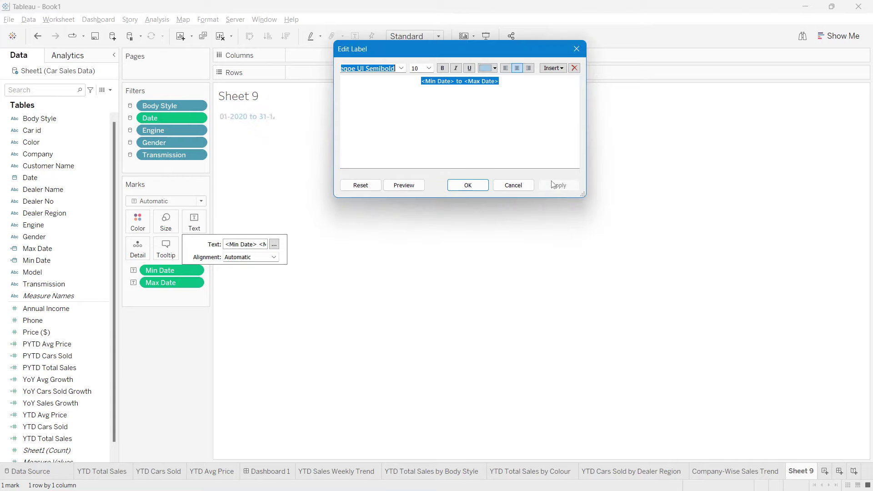
pyautogui.click(468, 185)
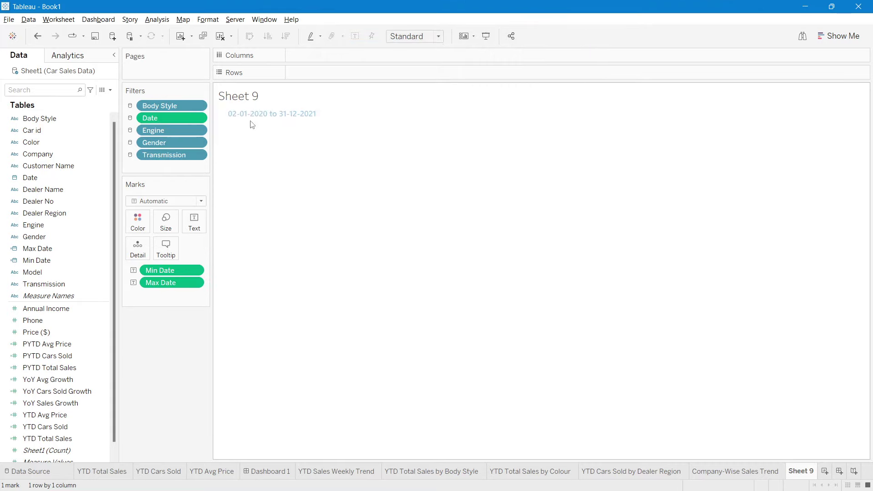
# Fit the worksheet to Entire View and centre the date label's horizontal alignment.
pyautogui.click(439, 36)
pyautogui.click(410, 75)
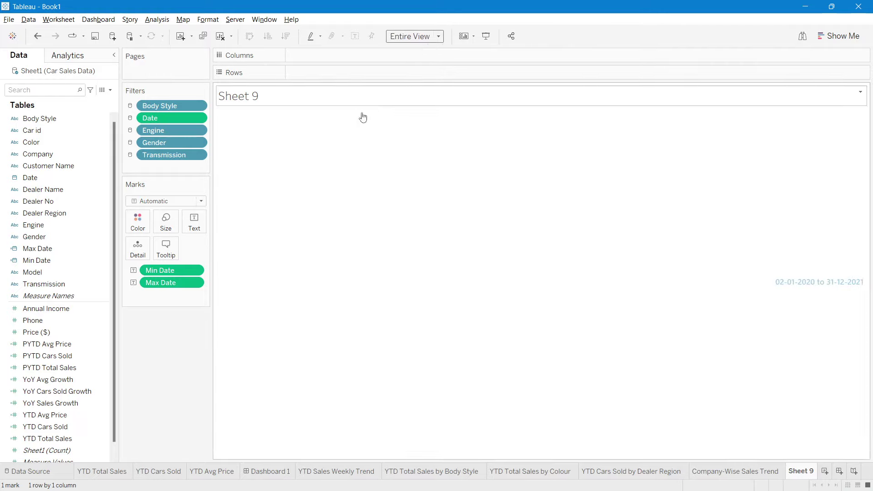
pyautogui.click(194, 221)
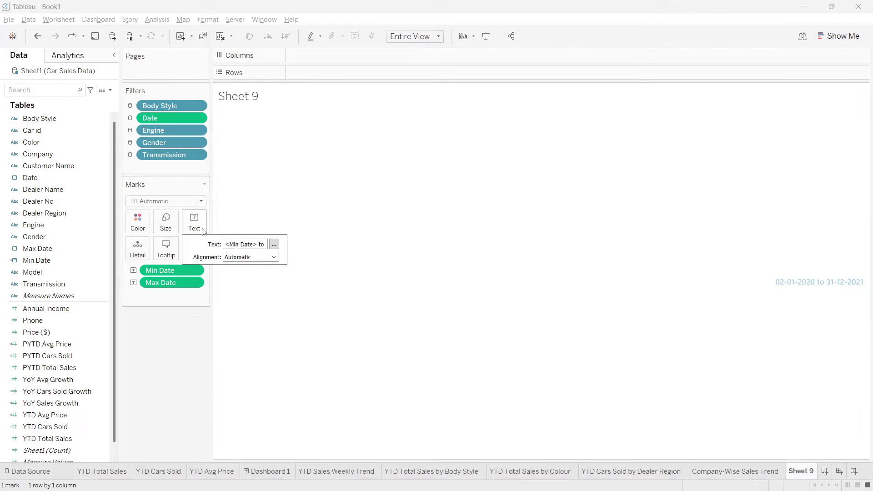
pyautogui.click(227, 257)
pyautogui.click(250, 297)
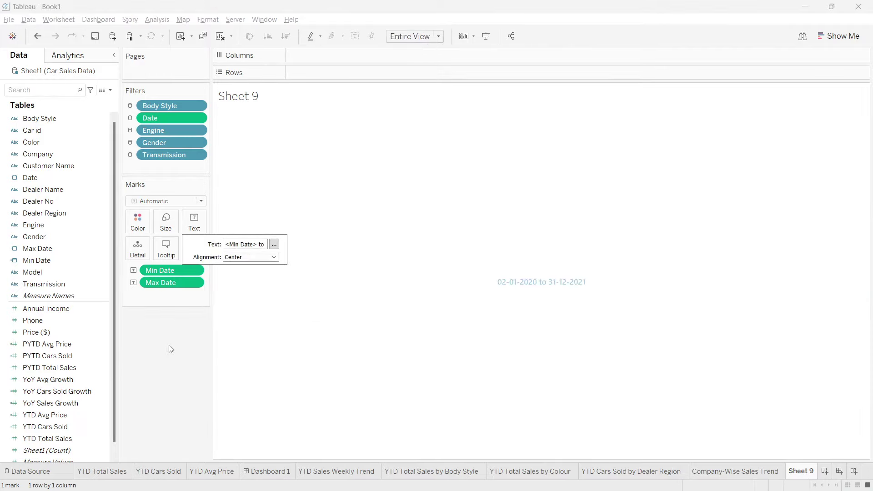
pyautogui.click(244, 337)
# Rename the Sheet 9 worksheet as Date Range.
pyautogui.doubleClick(814, 472)
pyautogui.write('Date Range')
pyautogui.press('Return')
pyautogui.click(741, 423)
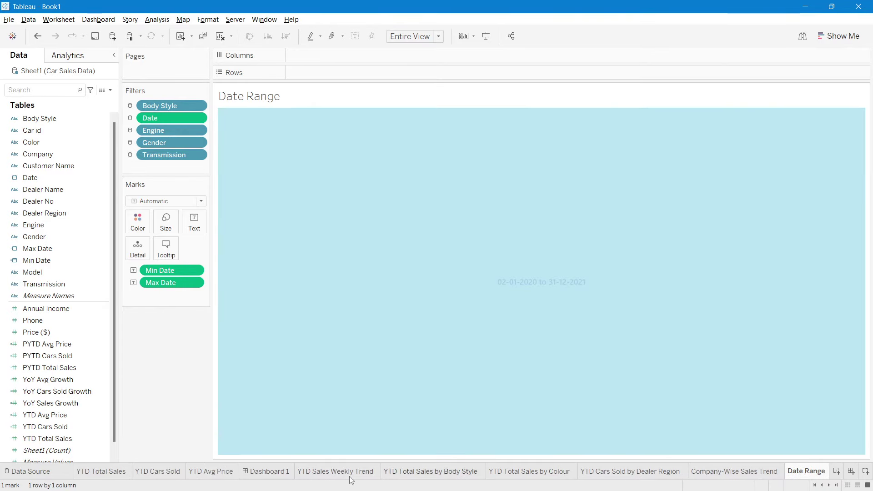
# Add the Date Range sheet to Dashboard 1 as a floating object at the header's right end and hide its title.
pyautogui.click(271, 472)
pyautogui.moveTo(58, 292)
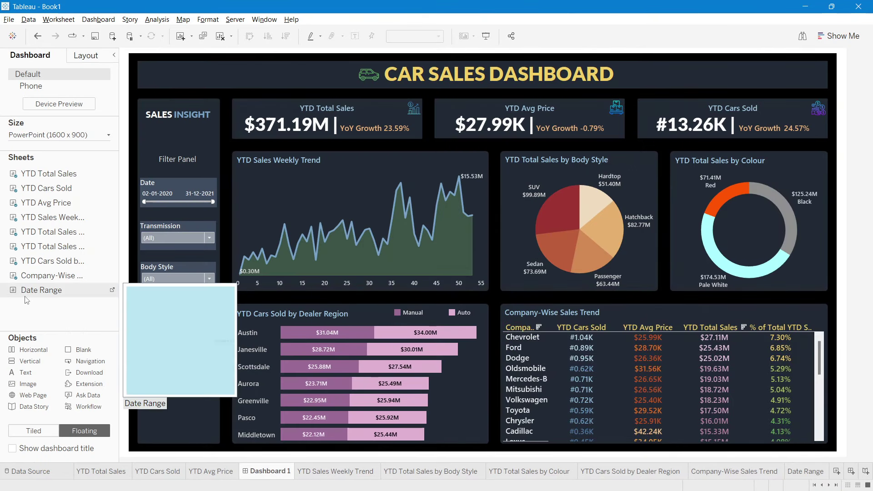
pyautogui.moveTo(59, 292); pyautogui.dragTo(589, 64)
pyautogui.rightClick(627, 73)
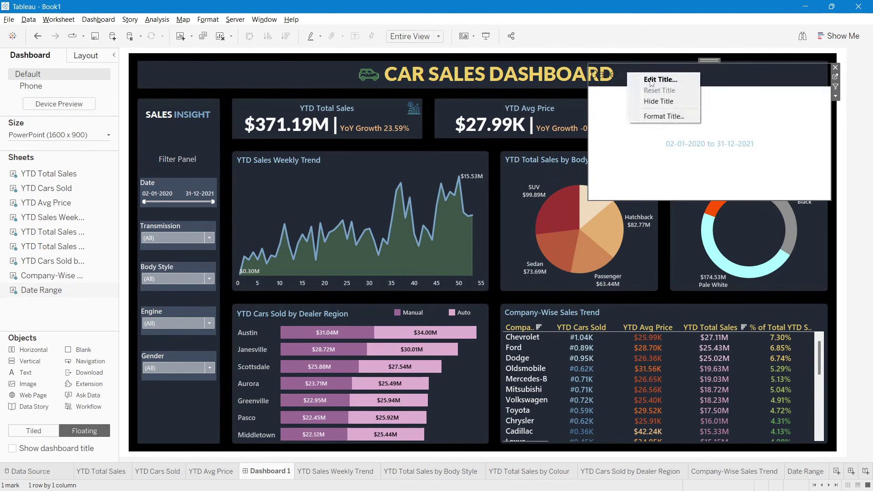
pyautogui.click(671, 101)
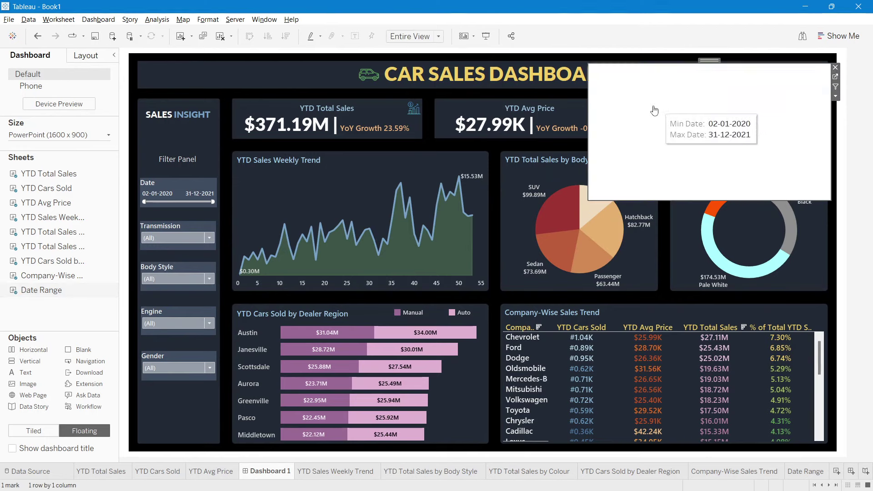
# Set the Date Range sheet's worksheet shading to None so its background is transparent.
pyautogui.rightClick(616, 112)
pyautogui.click(645, 167)
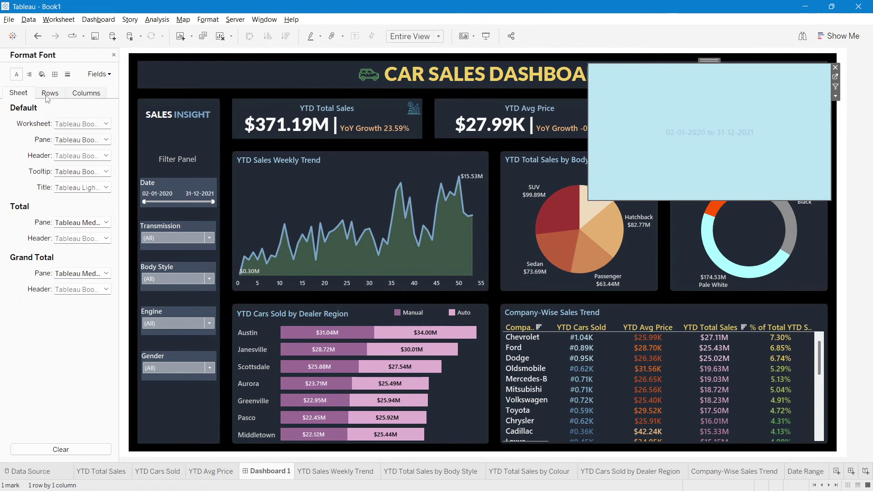
pyautogui.click(42, 73)
pyautogui.click(82, 123)
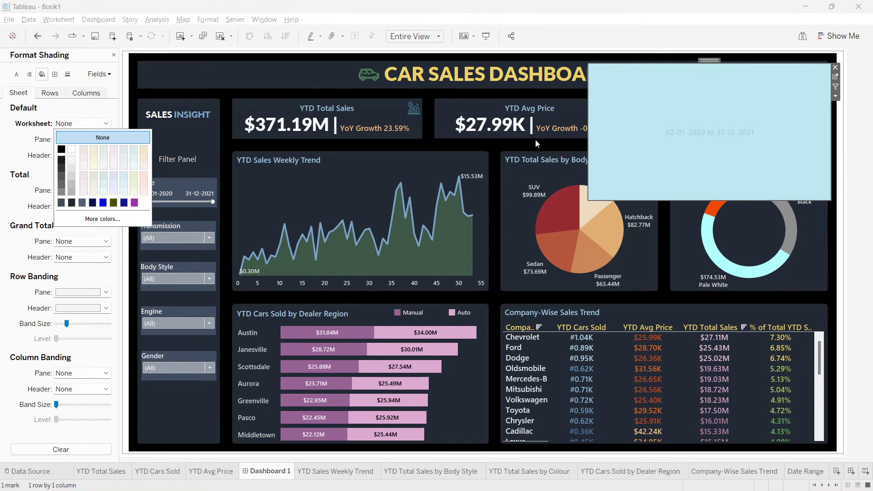
pyautogui.click(709, 105)
# Shrink the Date Range object to the header's height and narrow it to fit the right end of the title bar.
pyautogui.moveTo(711, 198); pyautogui.dragTo(716, 83)
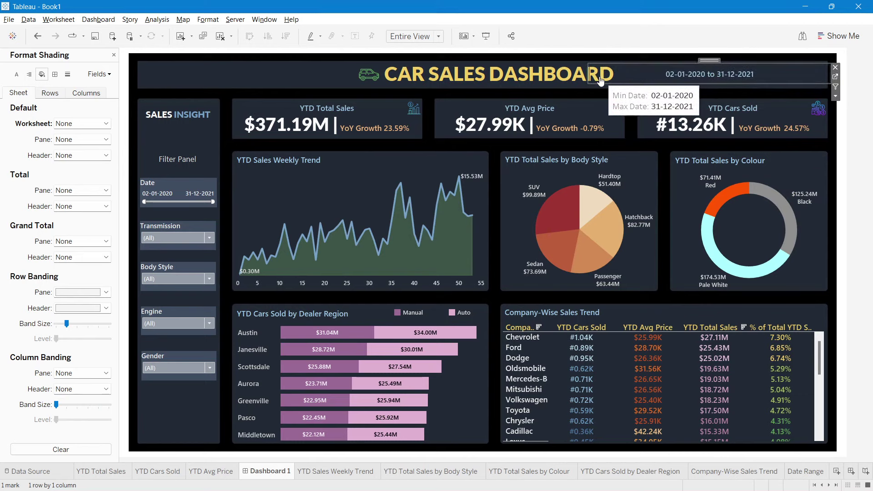
pyautogui.moveTo(590, 76); pyautogui.dragTo(708, 75)
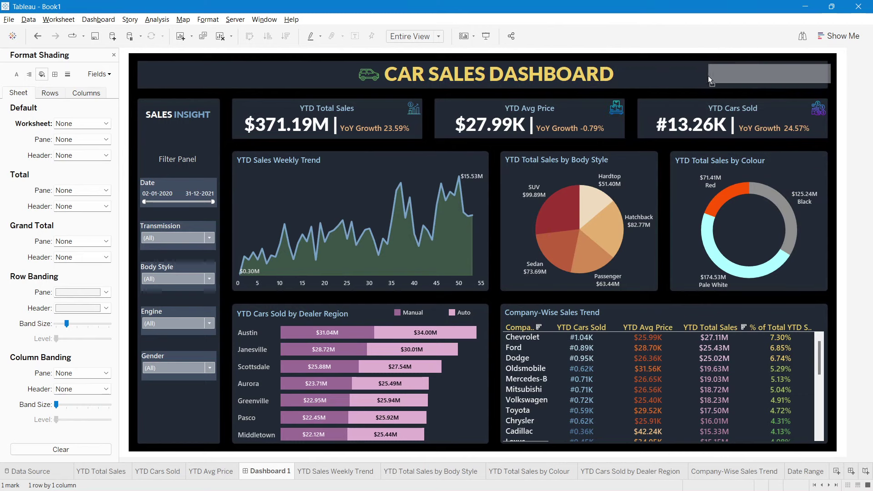
pyautogui.moveTo(836, 76); pyautogui.dragTo(829, 76)
pyautogui.click(840, 77)
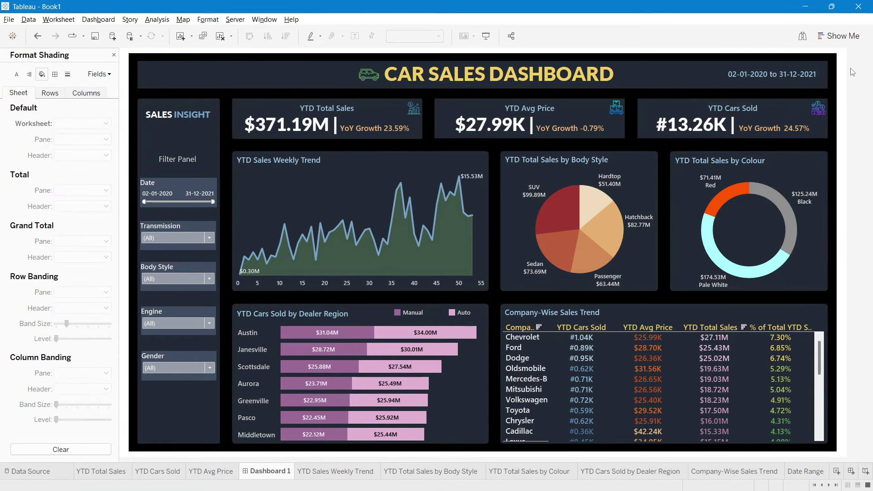
pyautogui.click(718, 72)
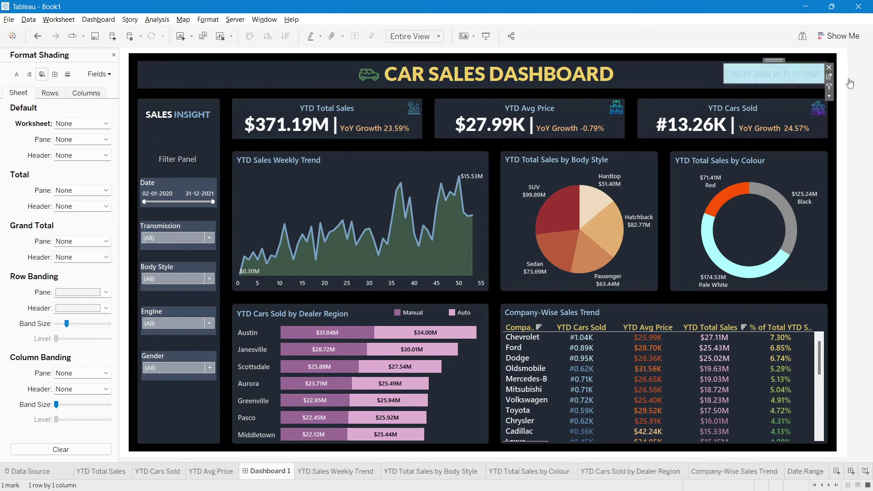
# Duplicate the YTD Cars Sold icon just left of the header's date label and replace its image with calendar.png.
pyautogui.click(819, 113)
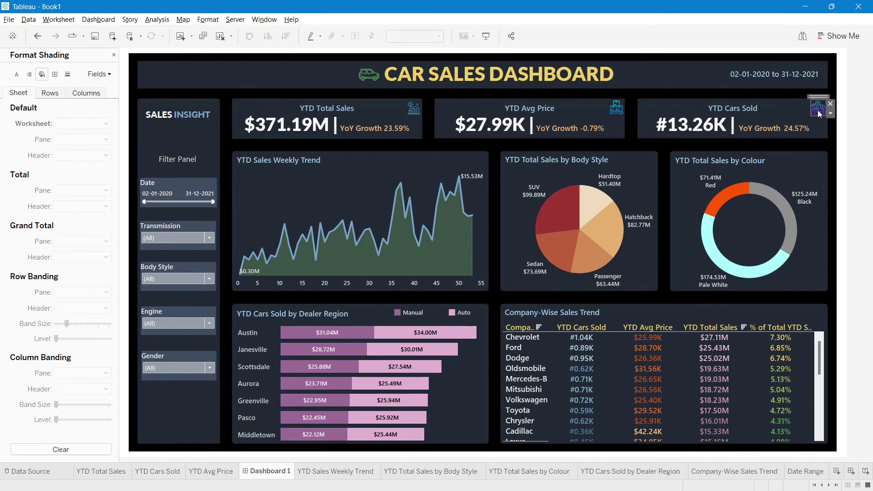
pyautogui.moveTo(810, 105); pyautogui.dragTo(715, 64)
pyautogui.rightClick(724, 80)
pyautogui.click(747, 89)
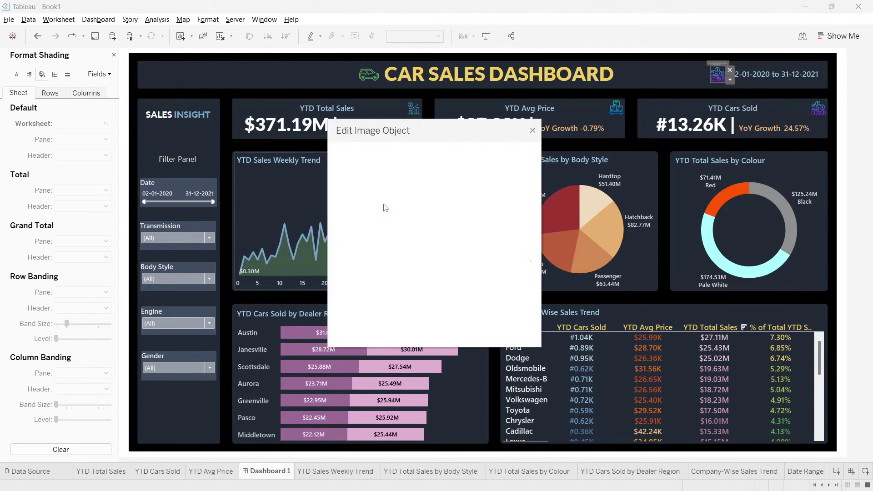
pyautogui.click(503, 178)
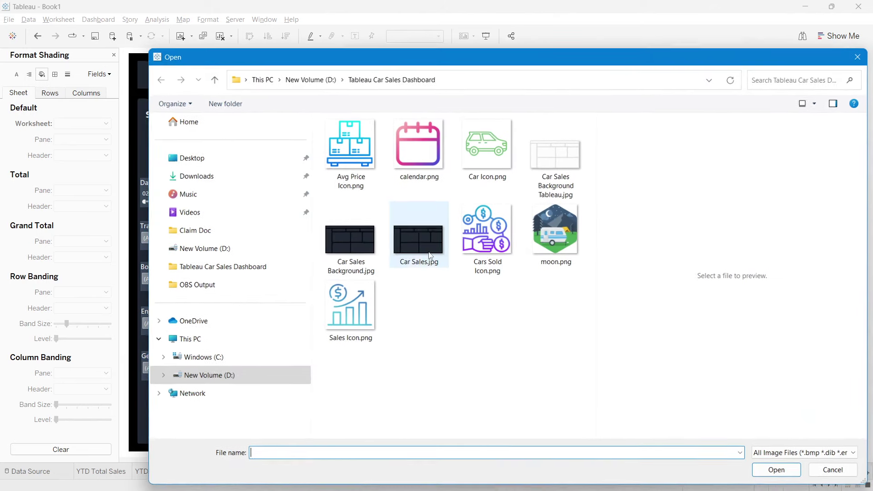
pyautogui.click(421, 182)
pyautogui.click(778, 471)
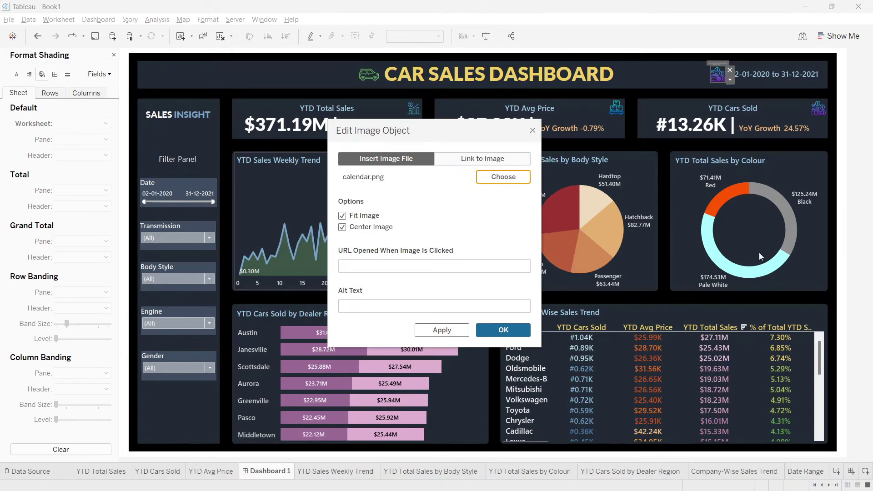
pyautogui.click(503, 330)
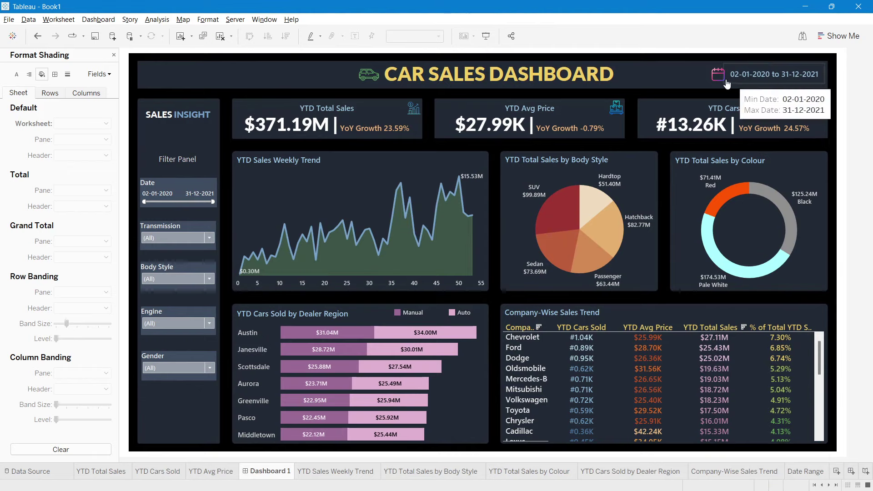
pyautogui.click(713, 76)
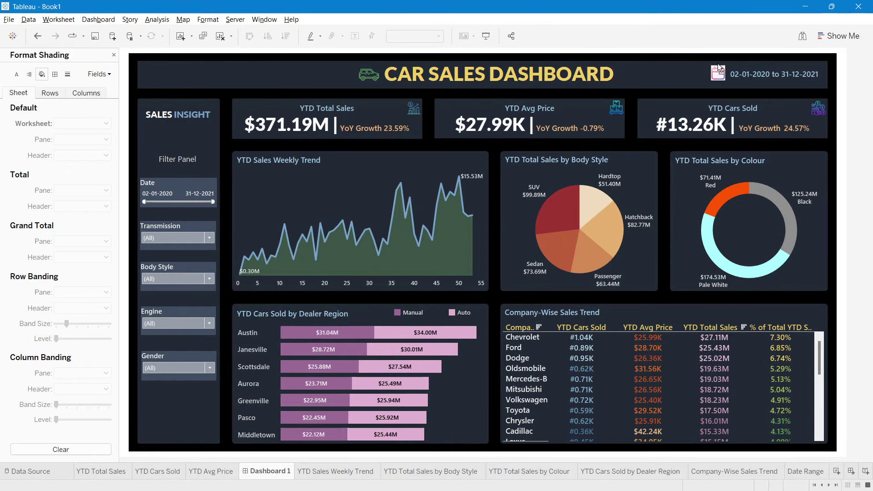
pyautogui.click(696, 79)
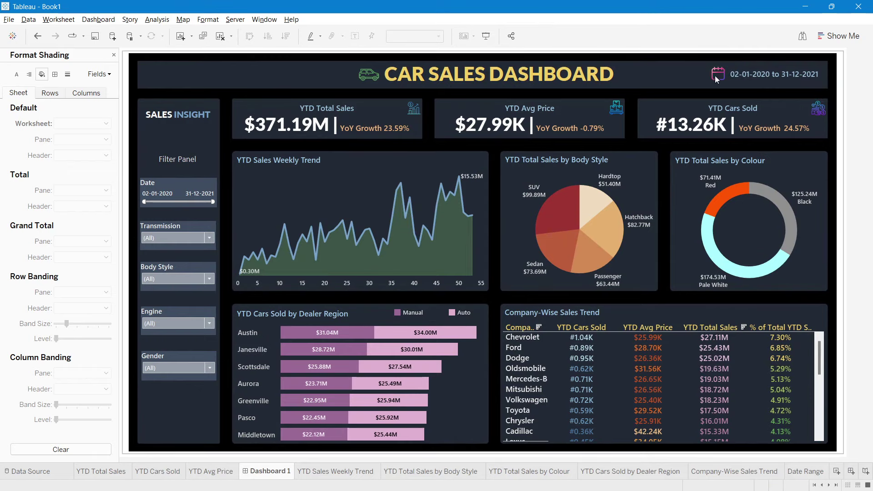